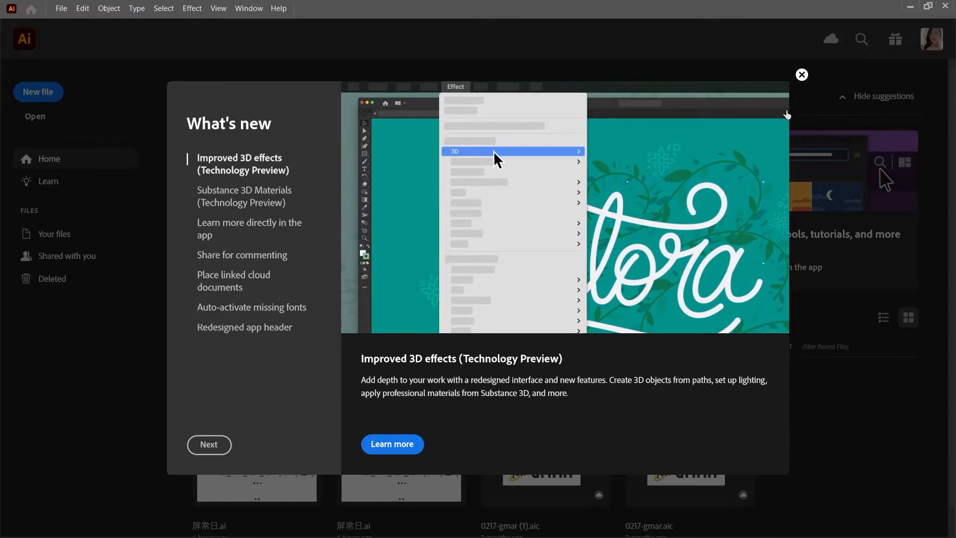
Dismiss the What's new window and the cloud documents notice on the home screen
click(801, 75)
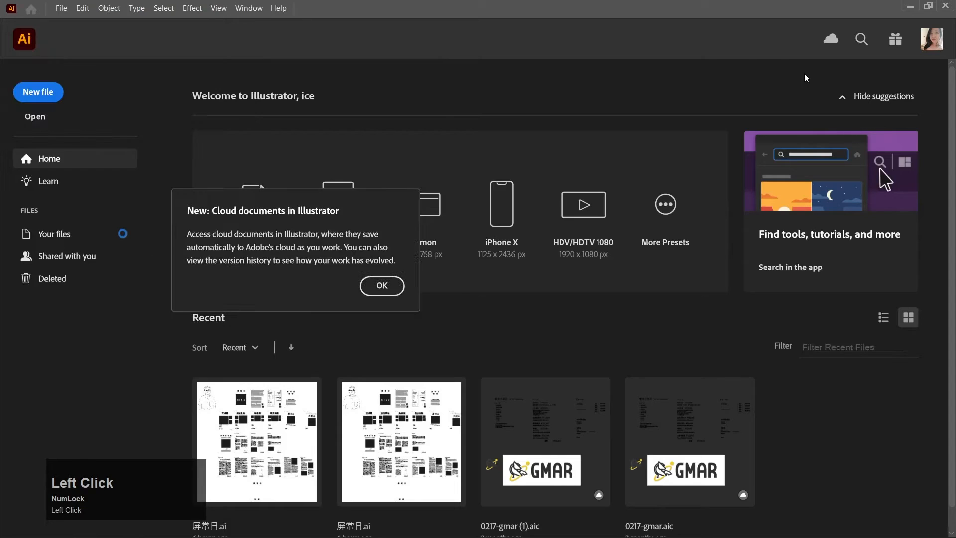
click(381, 286)
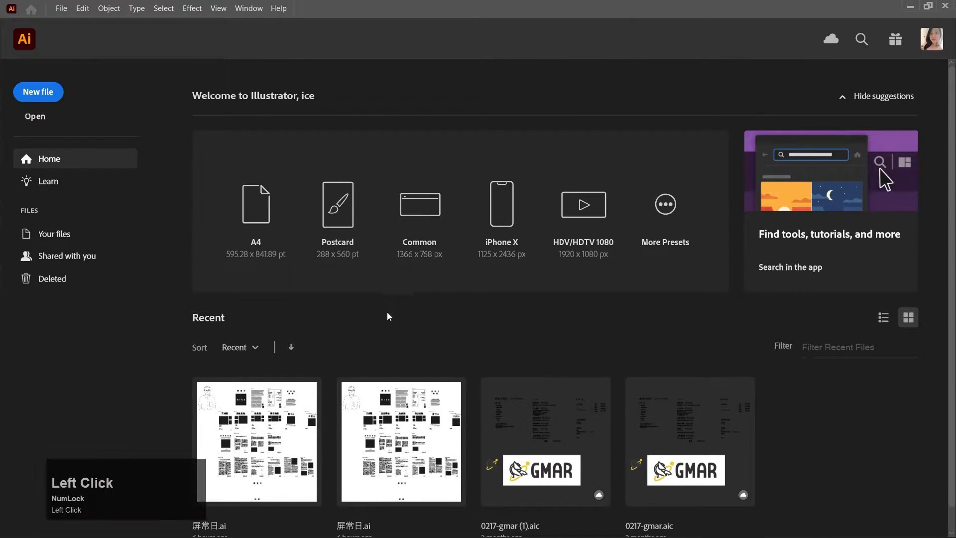
scroll(399, 321, down, 1)
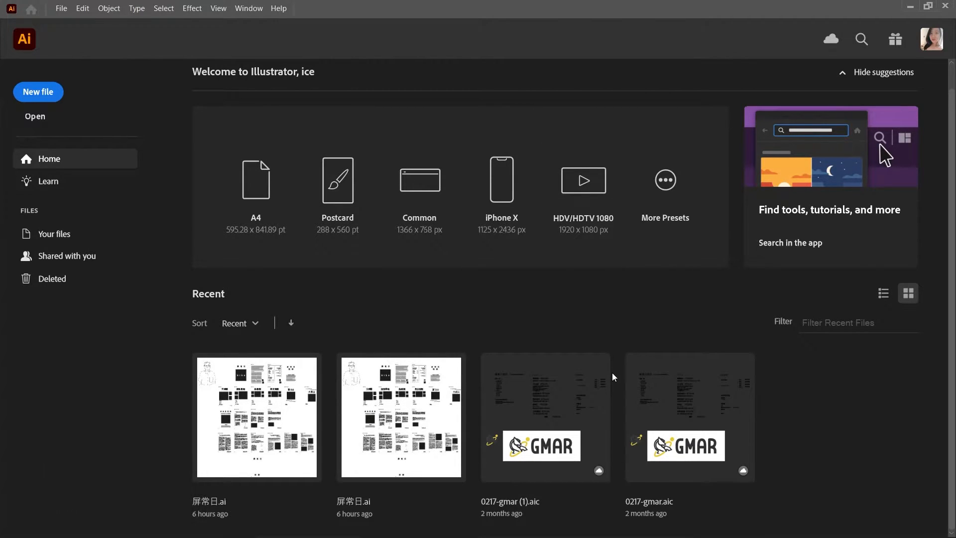
scroll(278, 368, up, 1)
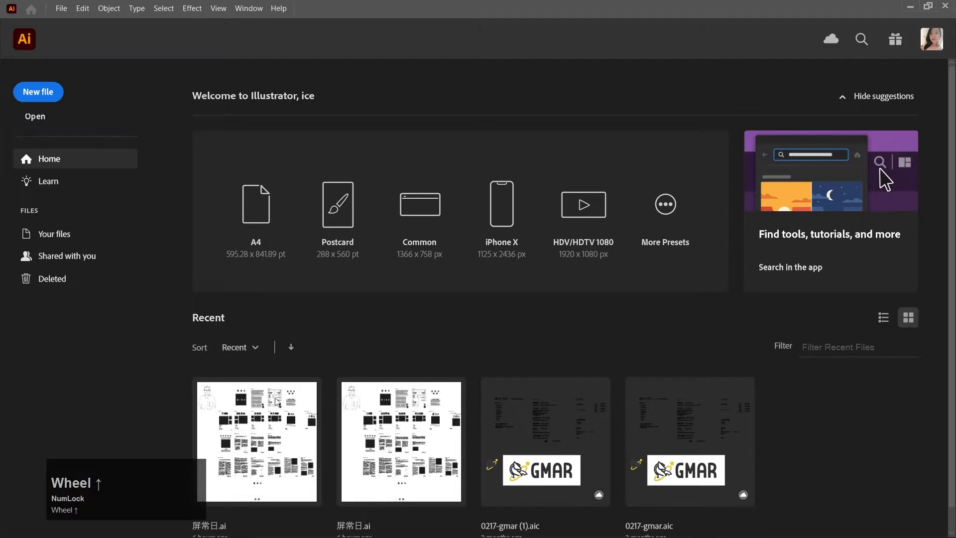
drag(158, 487, 124, 485)
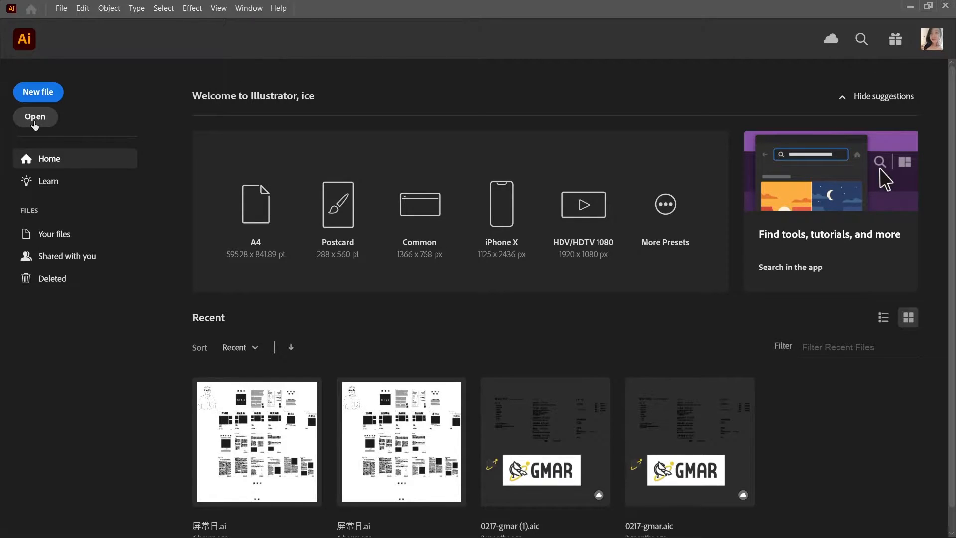
Start a new file to bring up the New Document settings
click(45, 99)
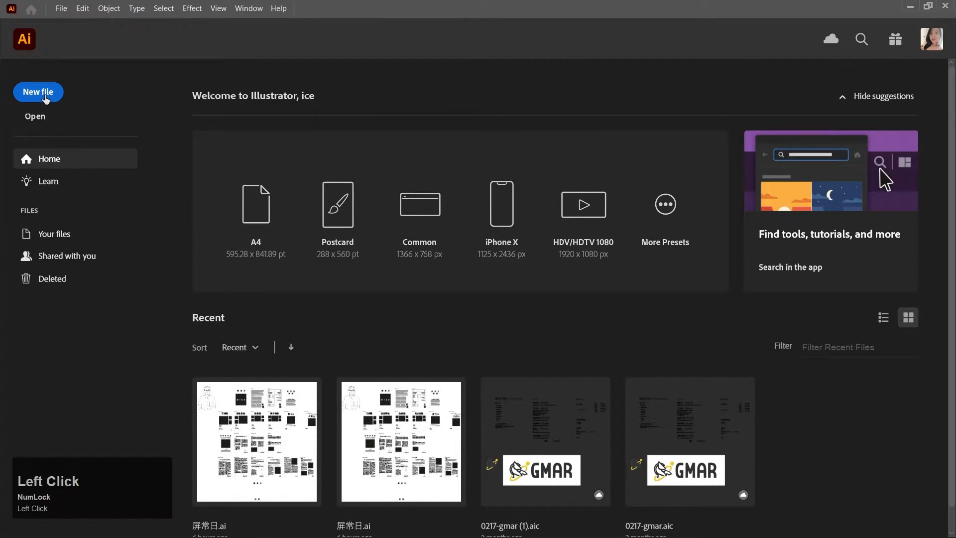
drag(327, 57, 311, 54)
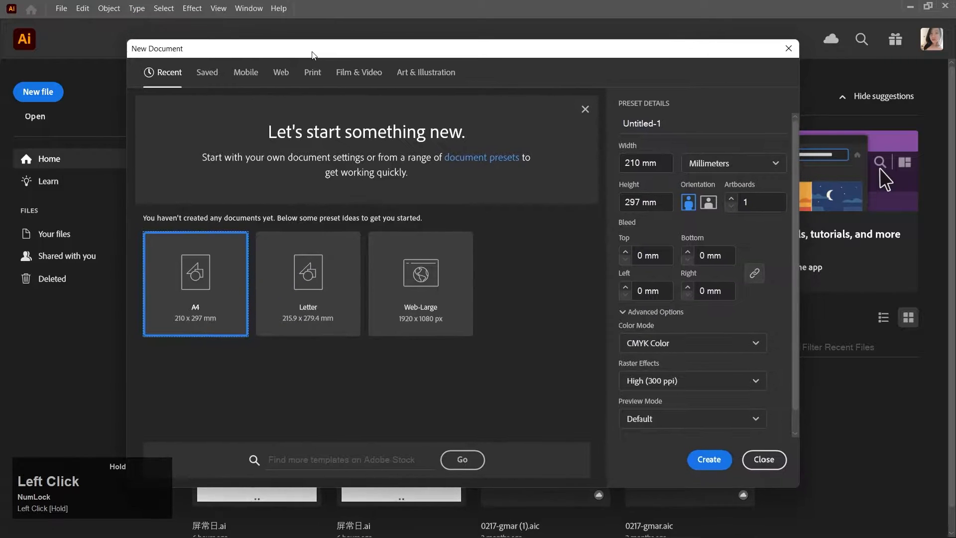
Look through the Saved and Art & Illustration categories, and examine the Mobile blank presets and templates
click(203, 81)
click(246, 74)
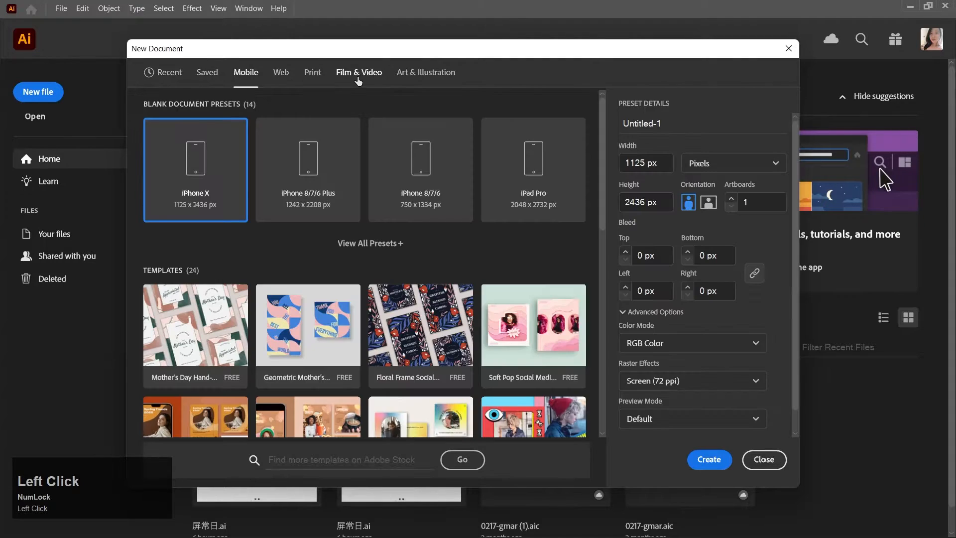
click(434, 75)
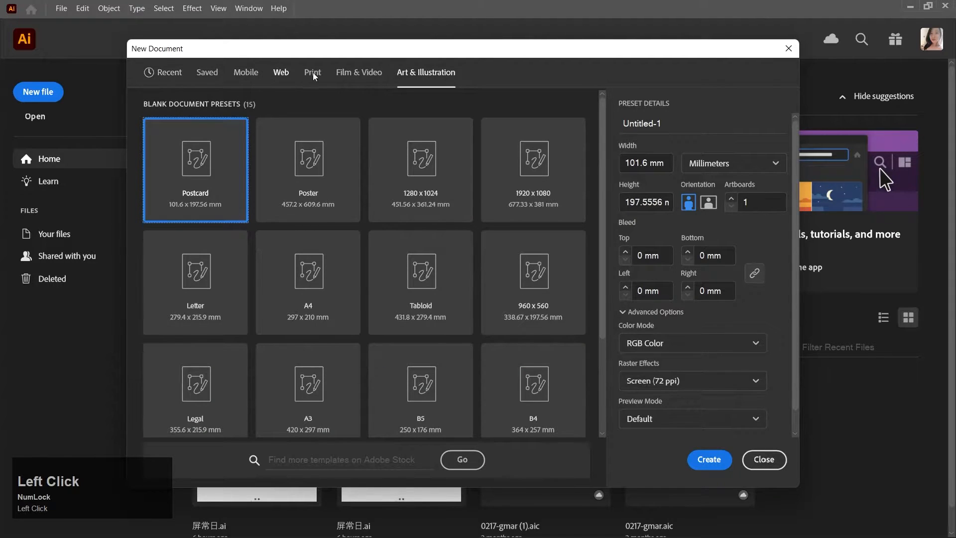
click(252, 79)
scroll(246, 144, down, 5)
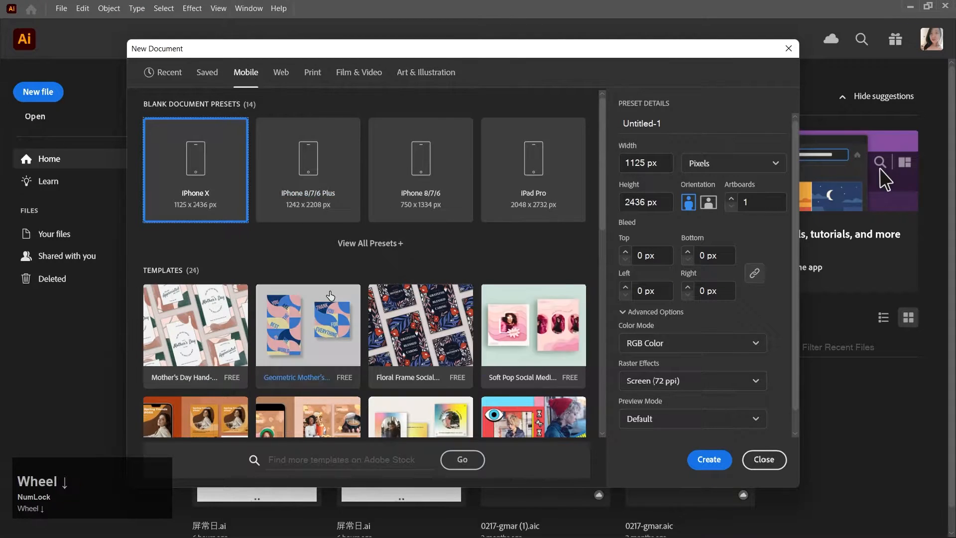
scroll(245, 149, up, 5)
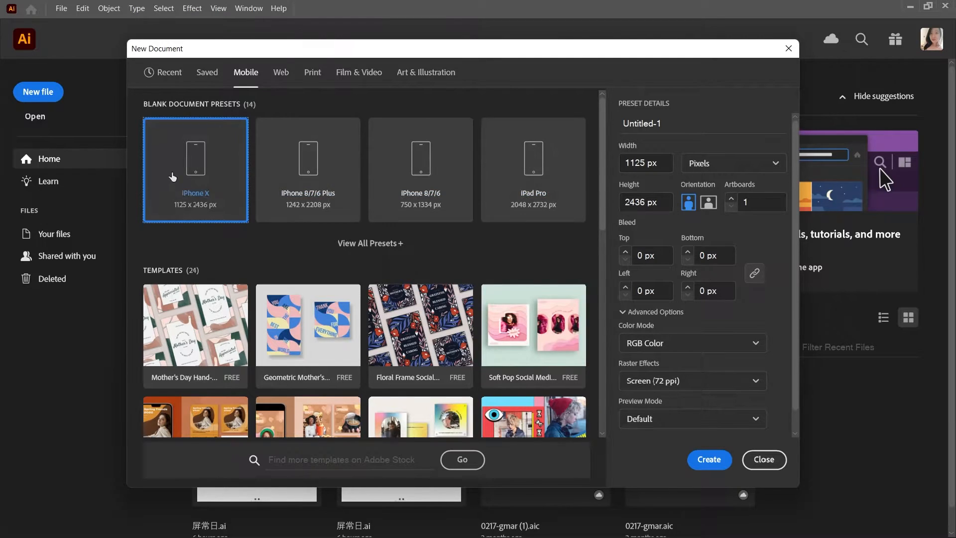
scroll(386, 222, up, 1)
Examine the blank document presets and templates offered for Web documents
click(291, 78)
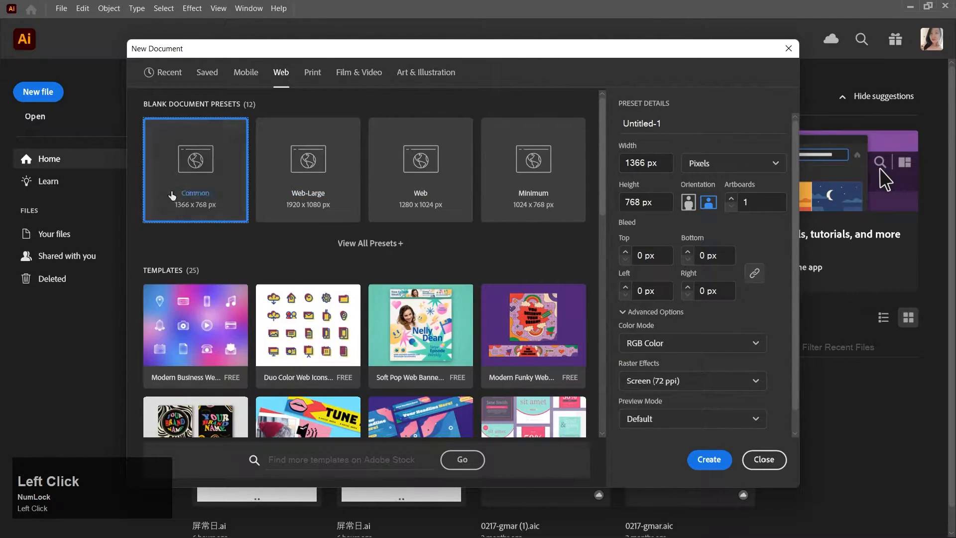
scroll(197, 244, down, 2)
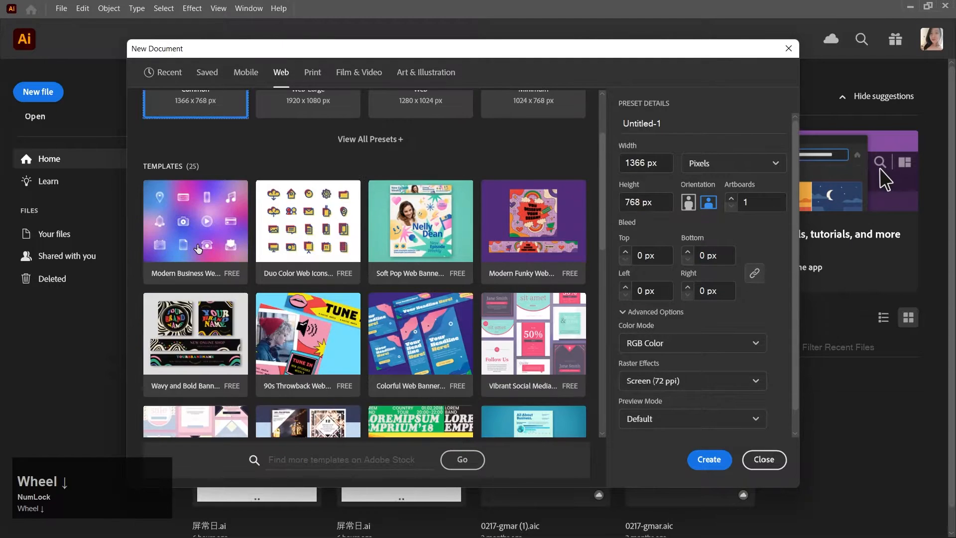
scroll(197, 244, down, 2)
scroll(197, 244, up, 2)
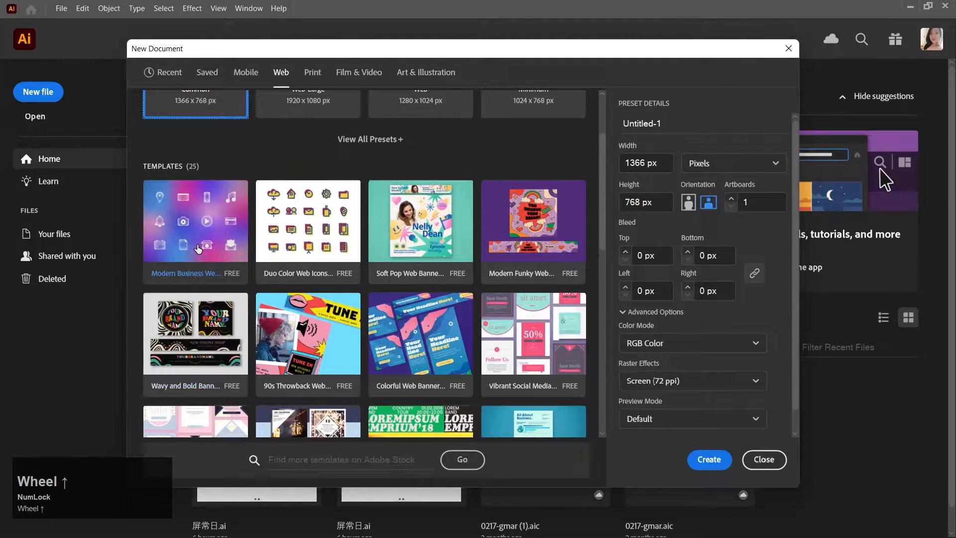
scroll(298, 254, down, 2)
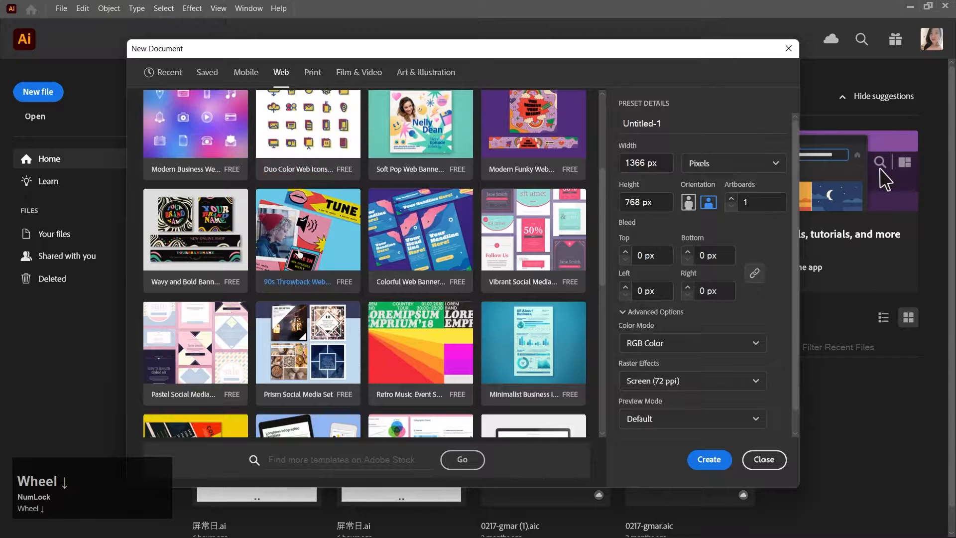
scroll(299, 253, up, 2)
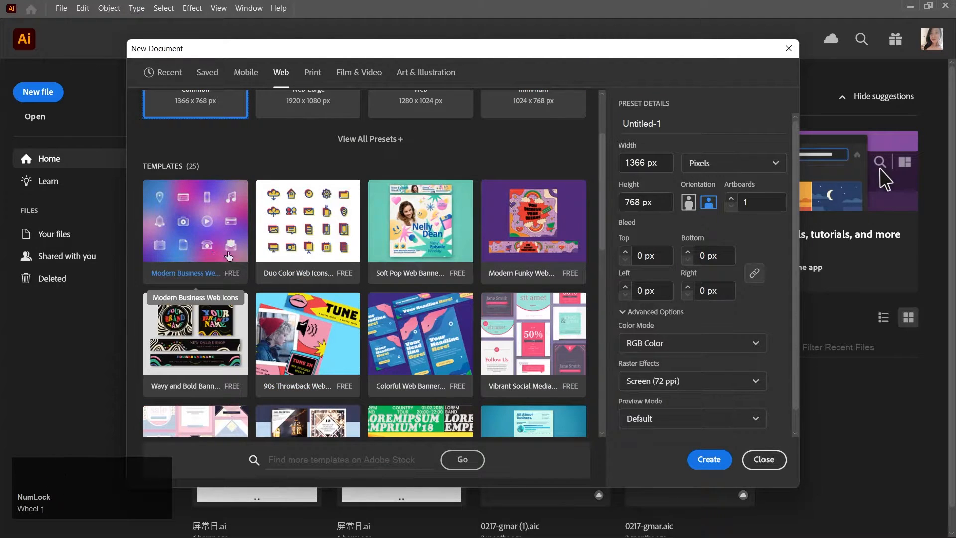
scroll(276, 259, up, 2)
Examine the blank document presets and templates offered for Print documents
click(310, 76)
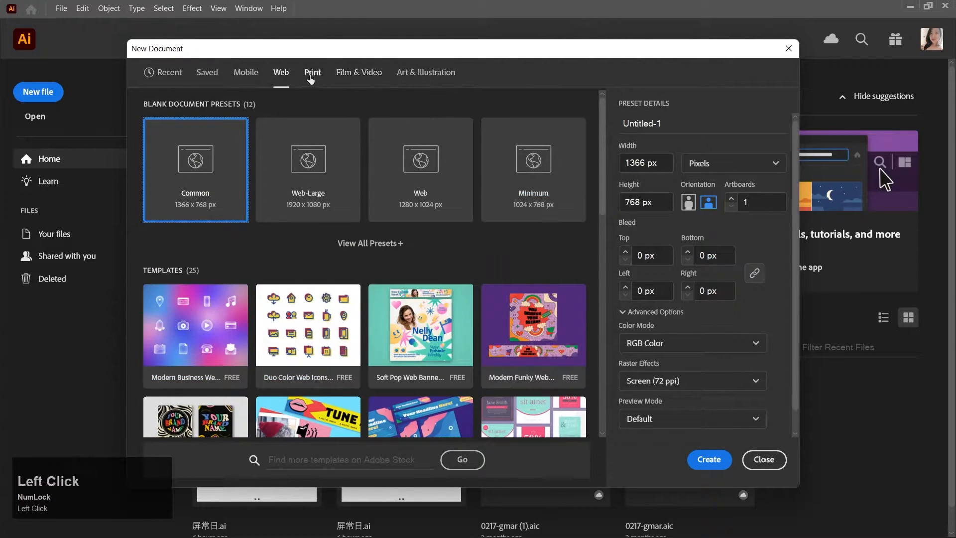
scroll(523, 276, down, 5)
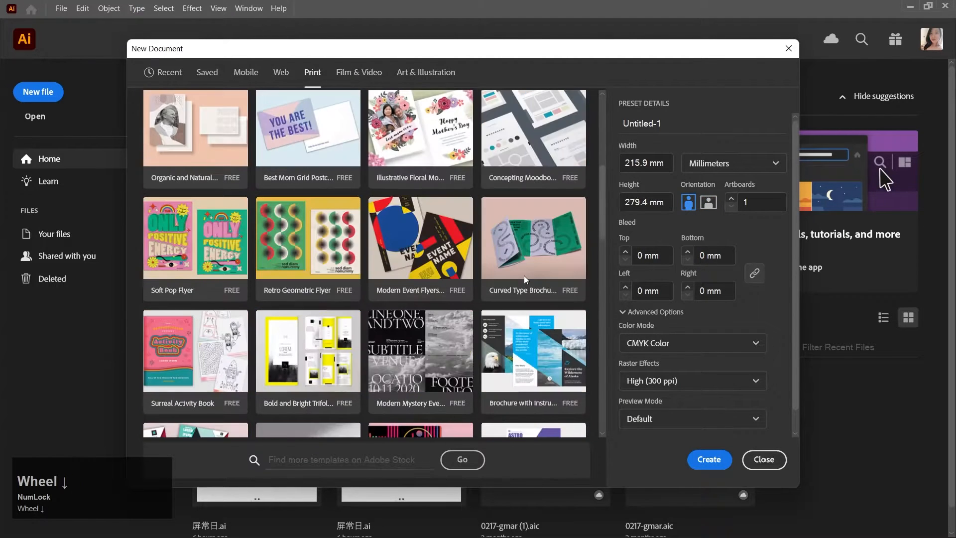
scroll(524, 276, up, 2)
scroll(524, 278, up, 4)
scroll(523, 278, down, 6)
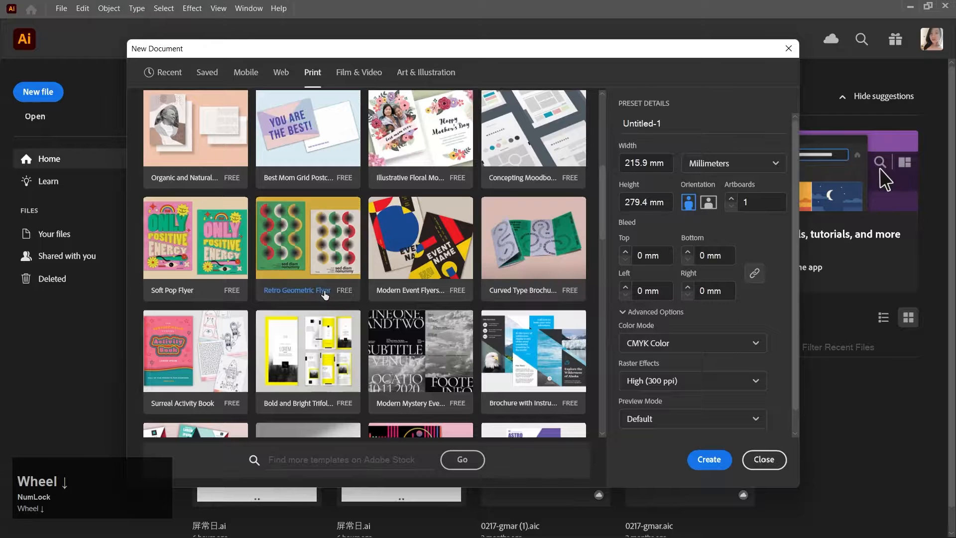
scroll(324, 293, down, 3)
scroll(325, 294, up, 9)
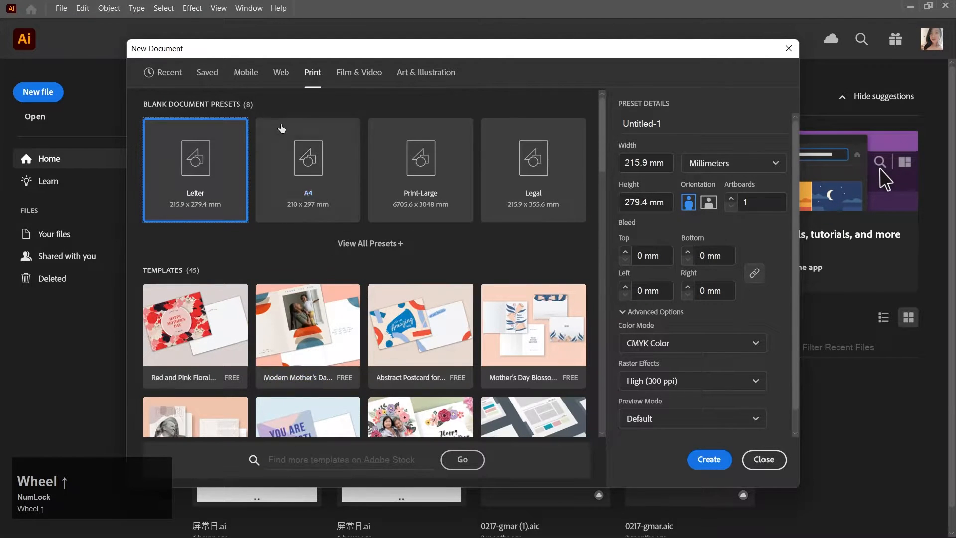
Review the Film & Video, Art & Illustration and Saved categories, and return to the recent presets
click(359, 80)
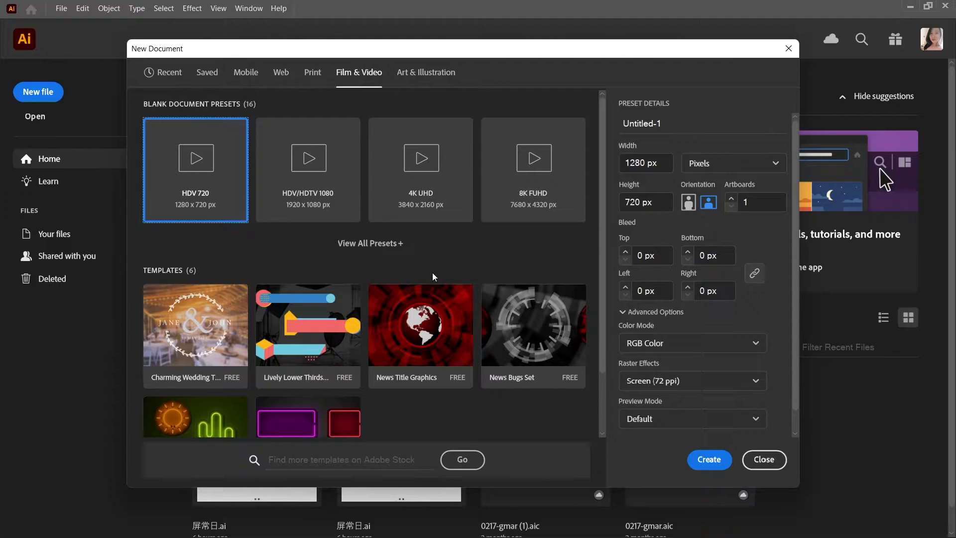
scroll(433, 275, down, 1)
scroll(433, 275, up, 1)
click(434, 74)
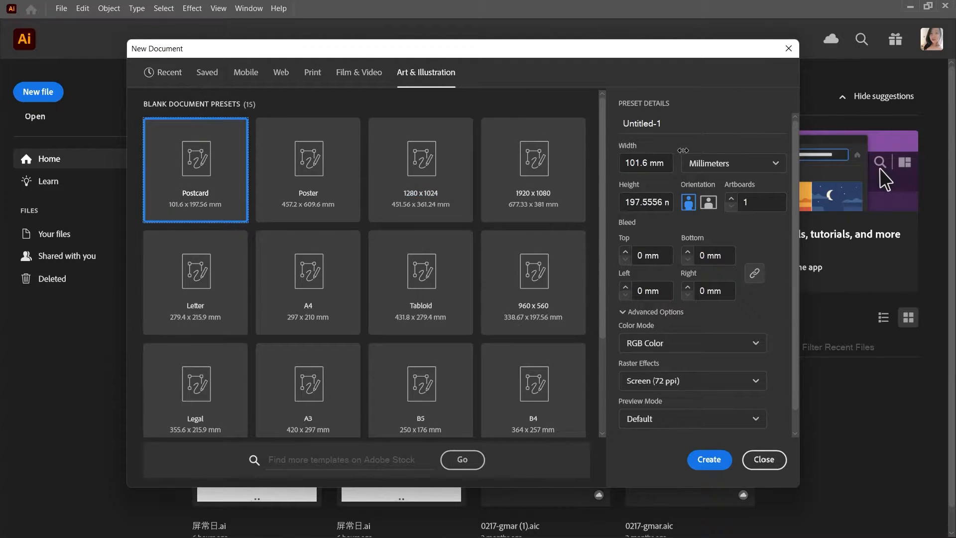
click(199, 75)
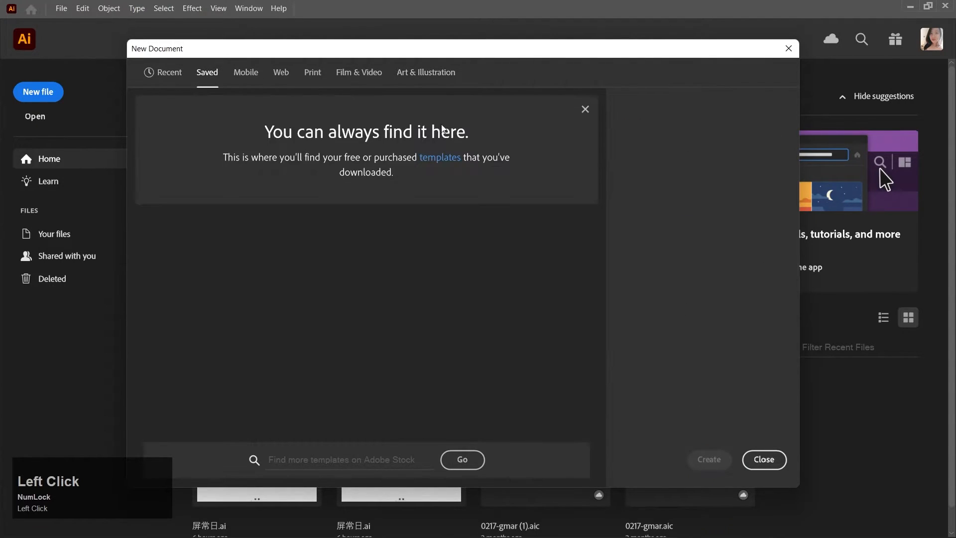
click(166, 75)
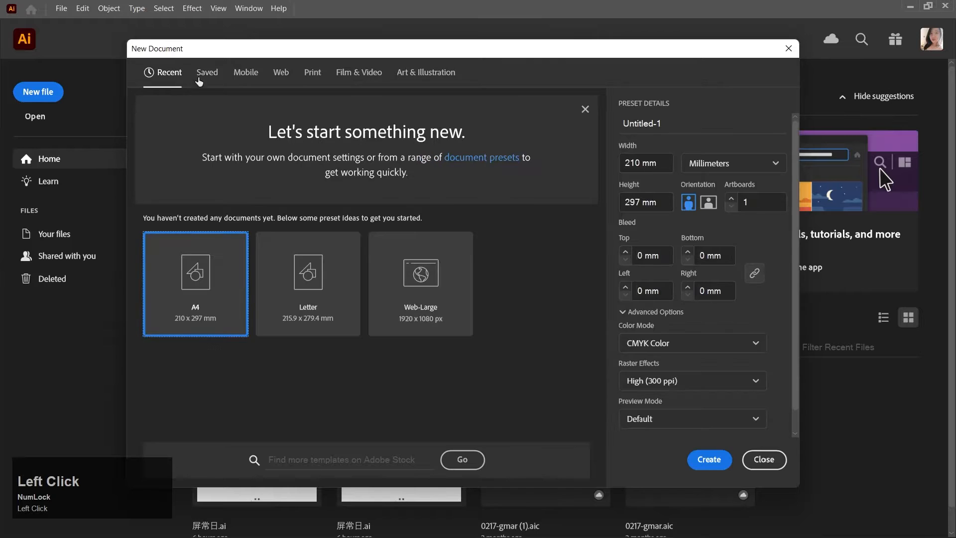
Name the new document "bears" and check the available measurement units, keeping Millimeters
click(675, 120)
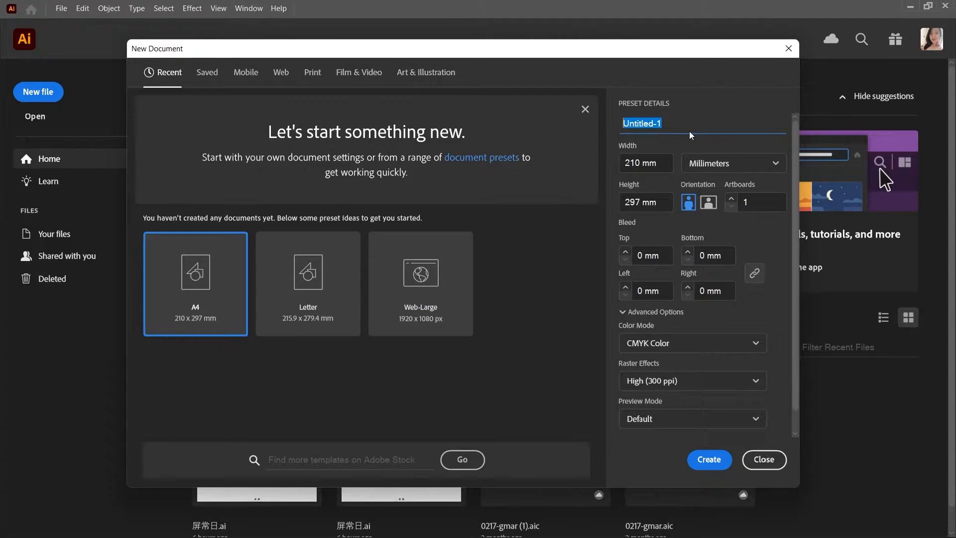
text(bear)
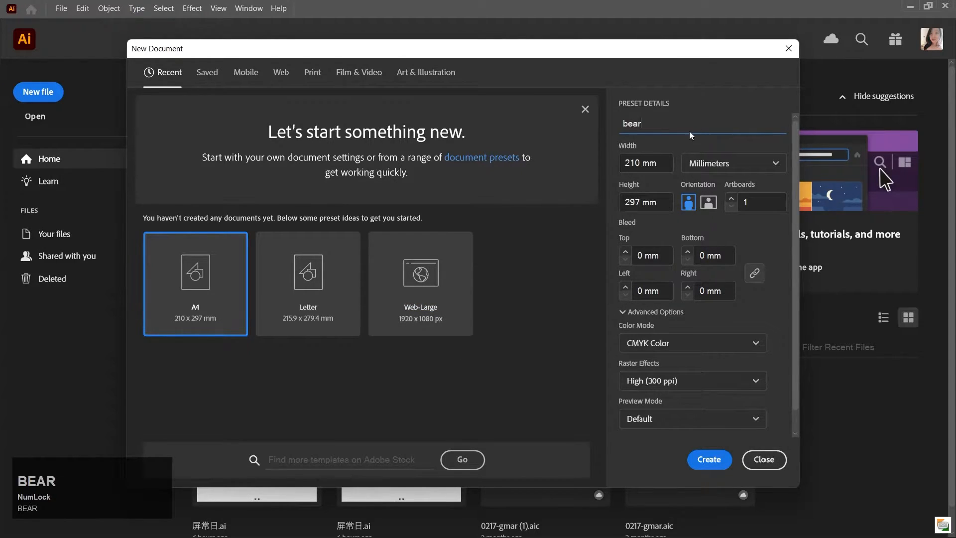
text(s)
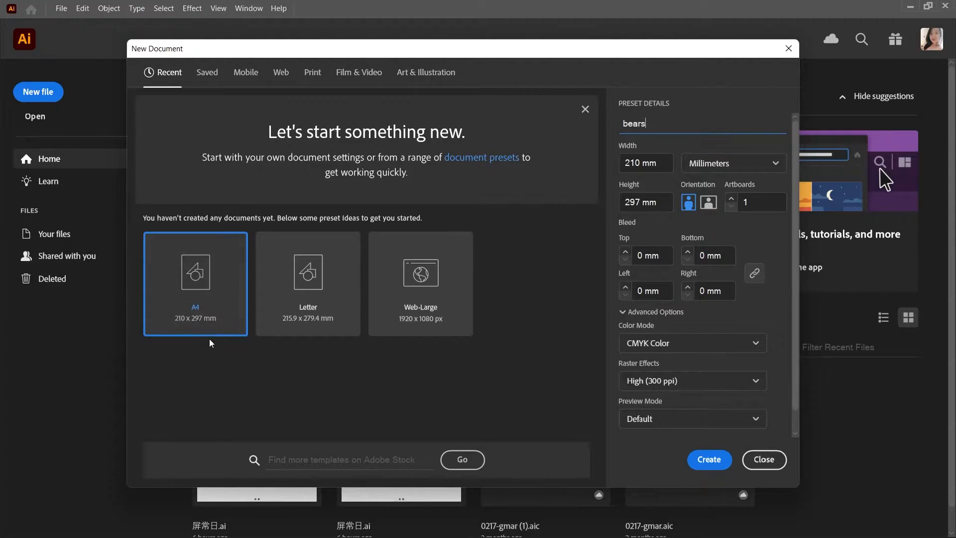
click(700, 168)
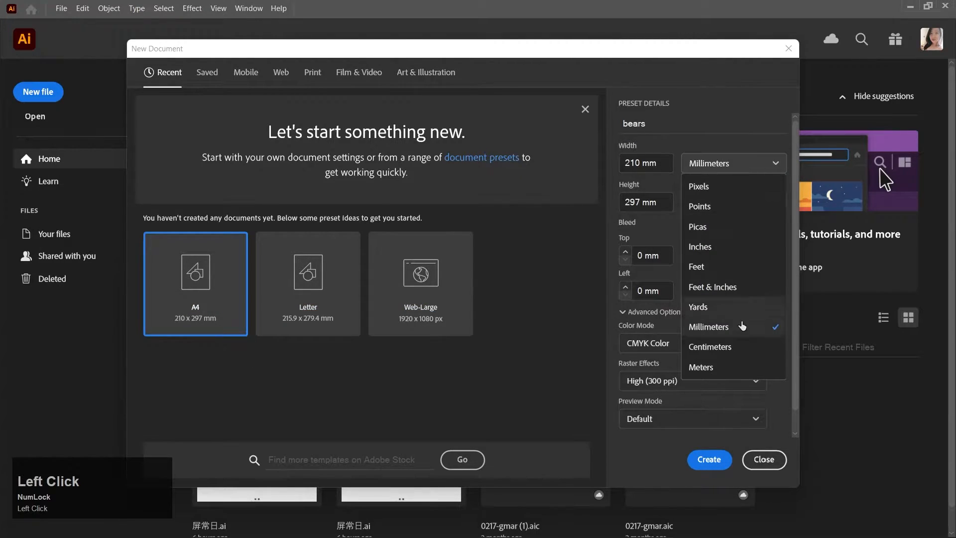
click(649, 224)
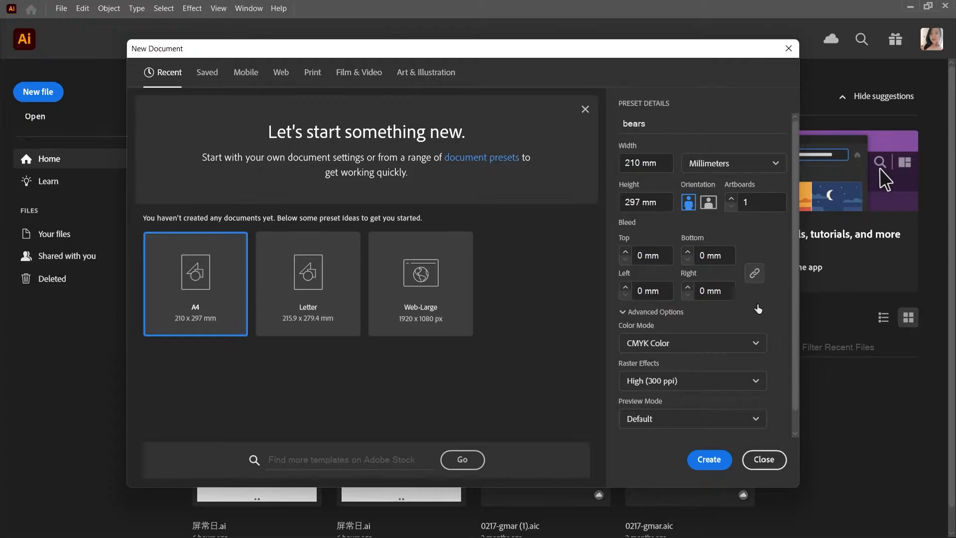
Try RGB Color as the color mode for the A4 preset, and compare it with the Web preset settings
click(755, 344)
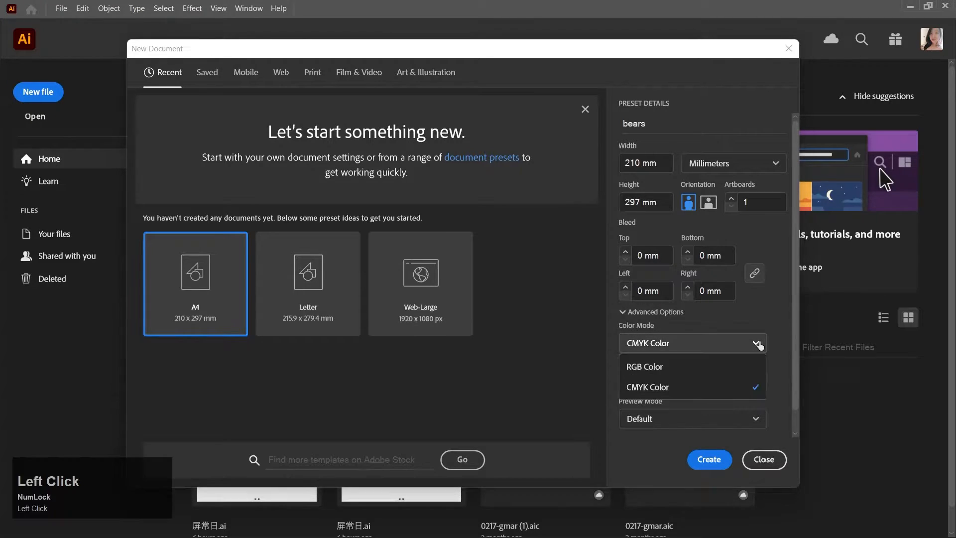
click(673, 368)
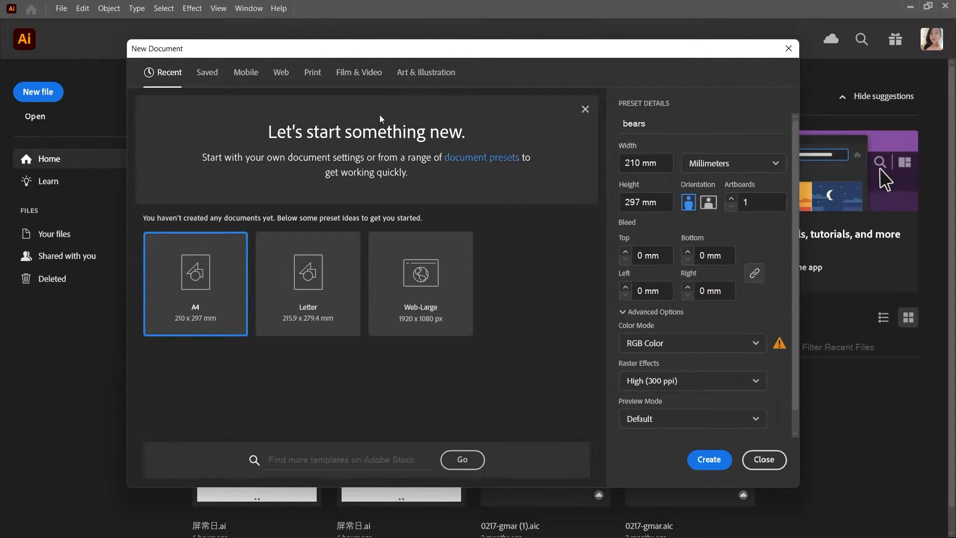
click(246, 73)
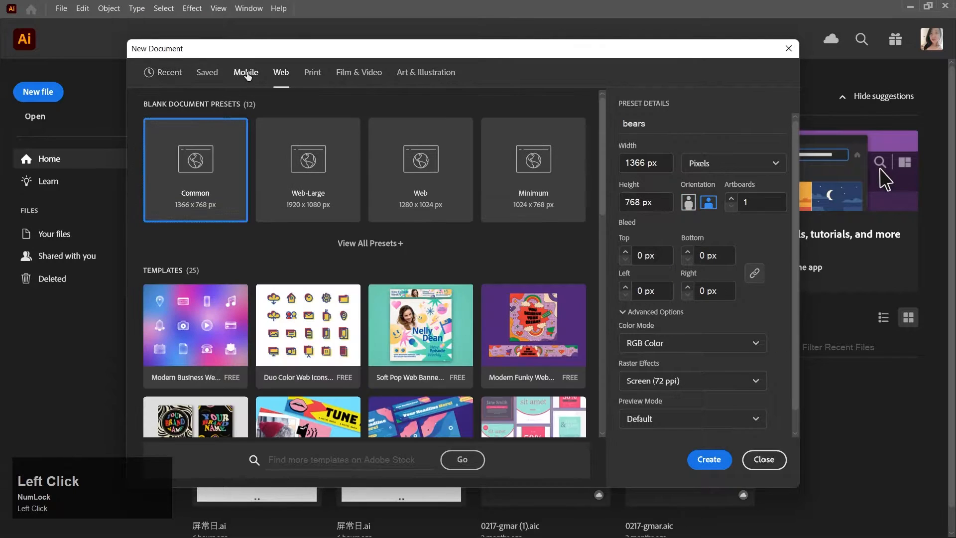
click(168, 73)
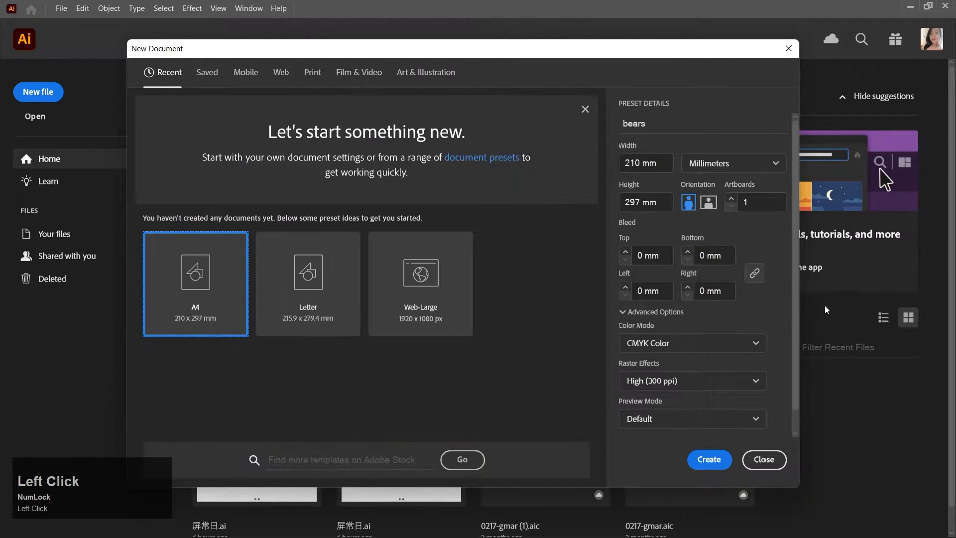
Set the color mode to RGB Color, keep High (300 ppi) raster effects and Default preview, and create the document
click(719, 347)
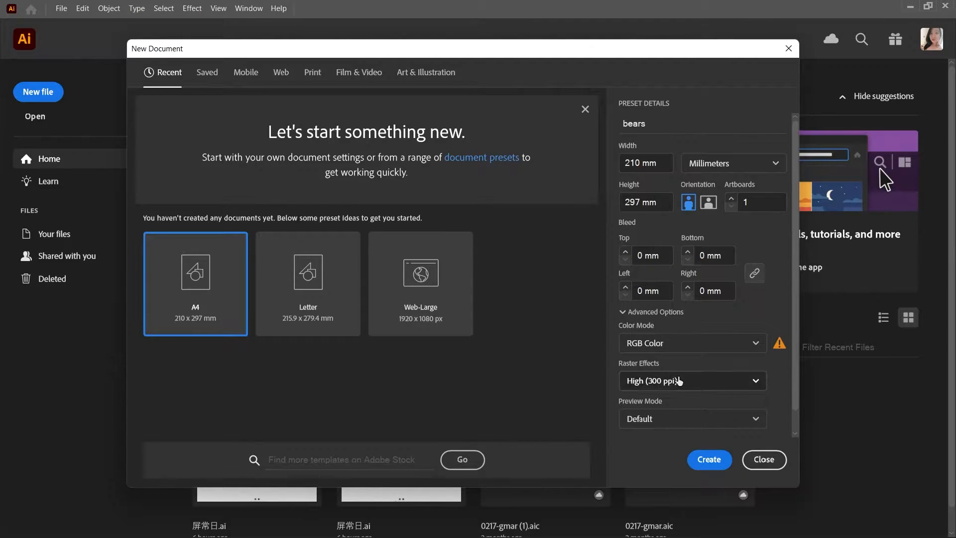
click(679, 381)
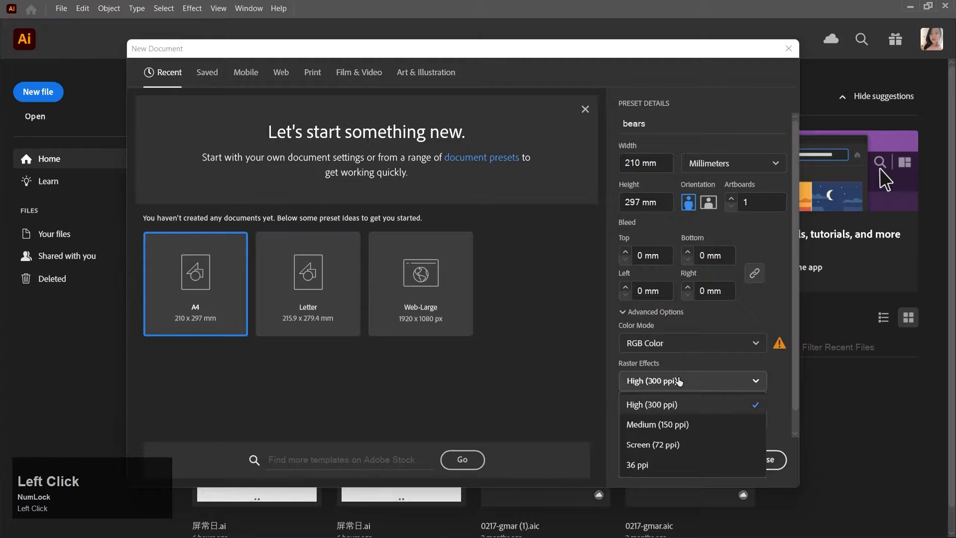
click(679, 381)
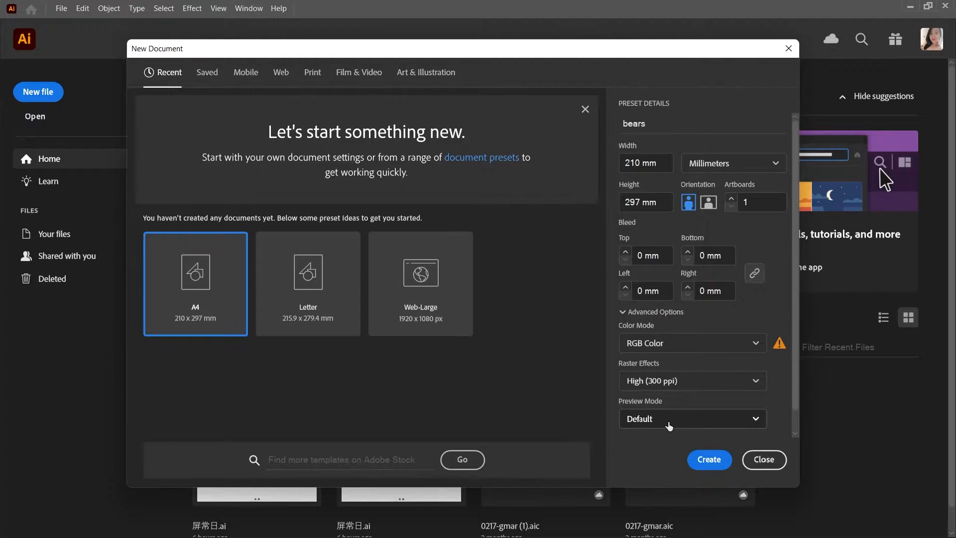
click(669, 425)
click(687, 404)
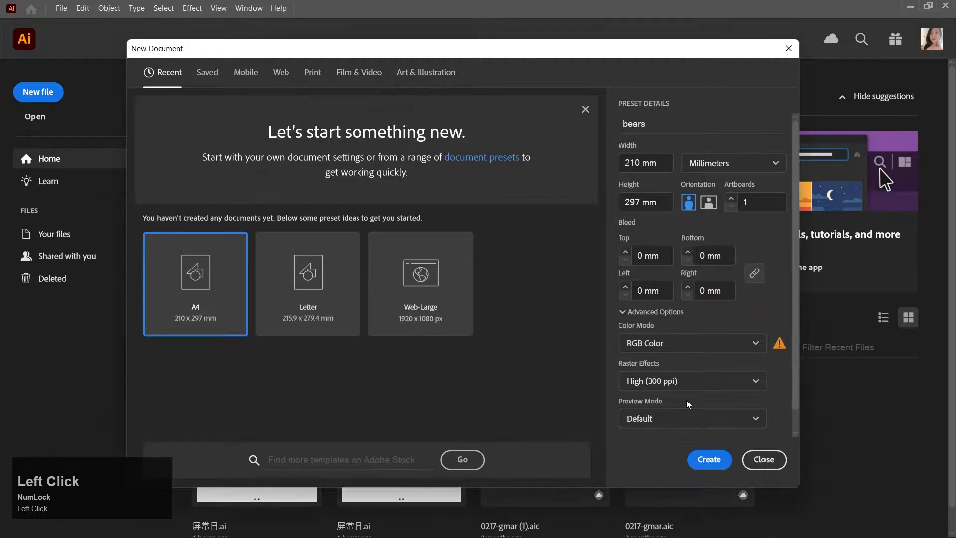
click(708, 460)
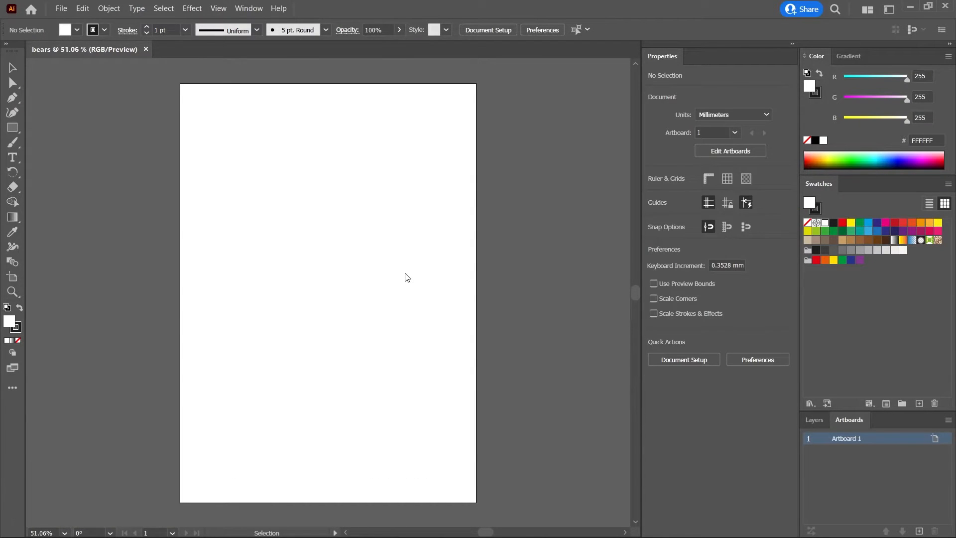
Move the Discover window aside and close it
click(406, 70)
drag(407, 70, 396, 71)
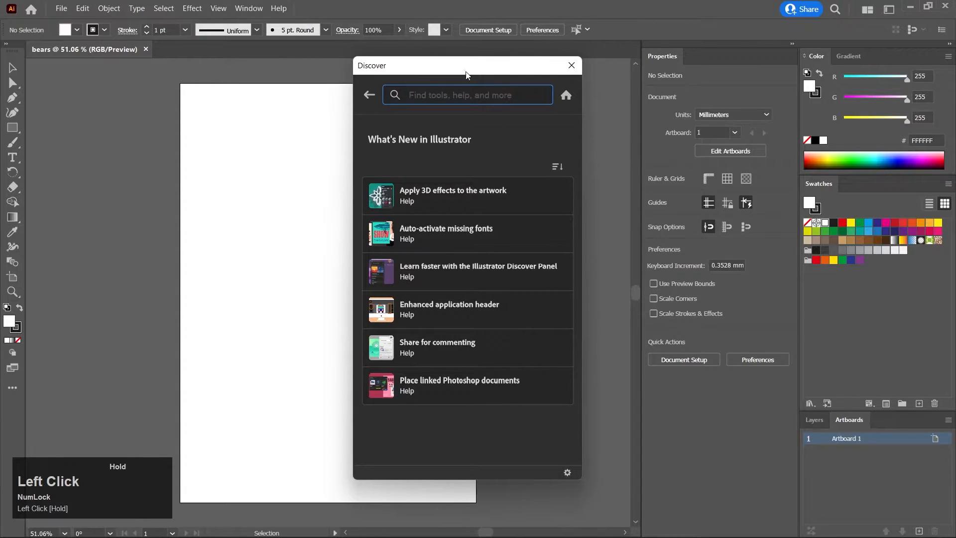
click(572, 65)
Save the document on the computer as "bears" in Adobe Illustrator (*.AI) format, in the Tutorials > day01-bear folder on Data (D:)
key(ctrl+s)
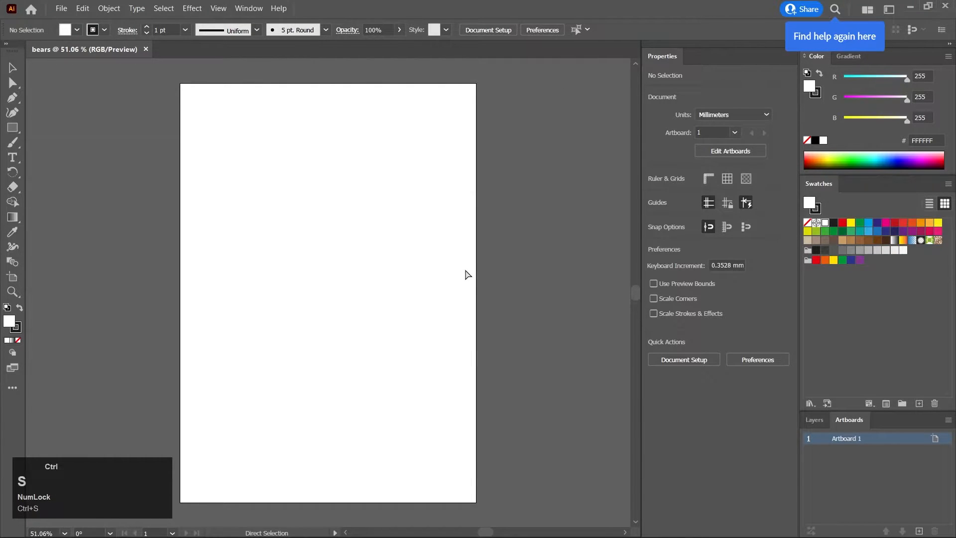
click(561, 407)
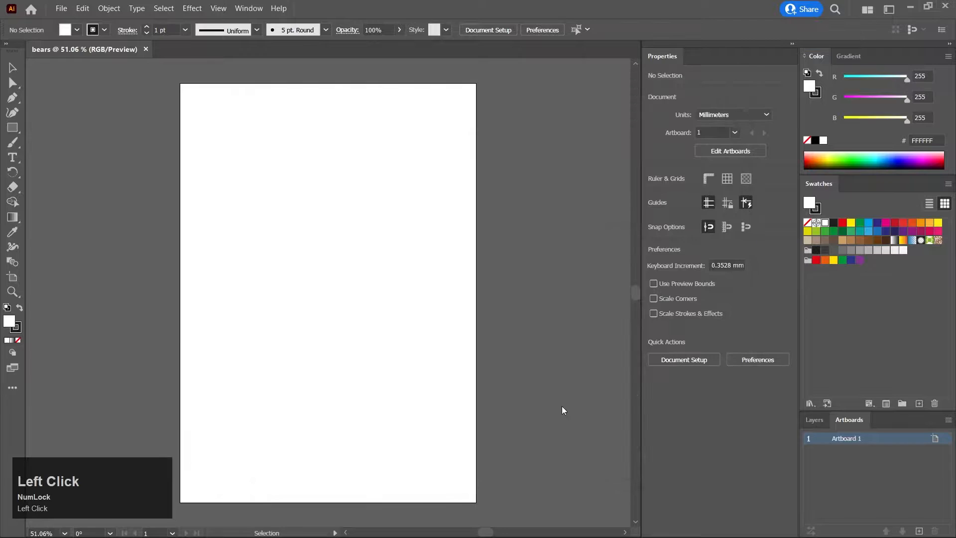
drag(265, 11, 374, 45)
scroll(196, 120, up, 5)
click(174, 134)
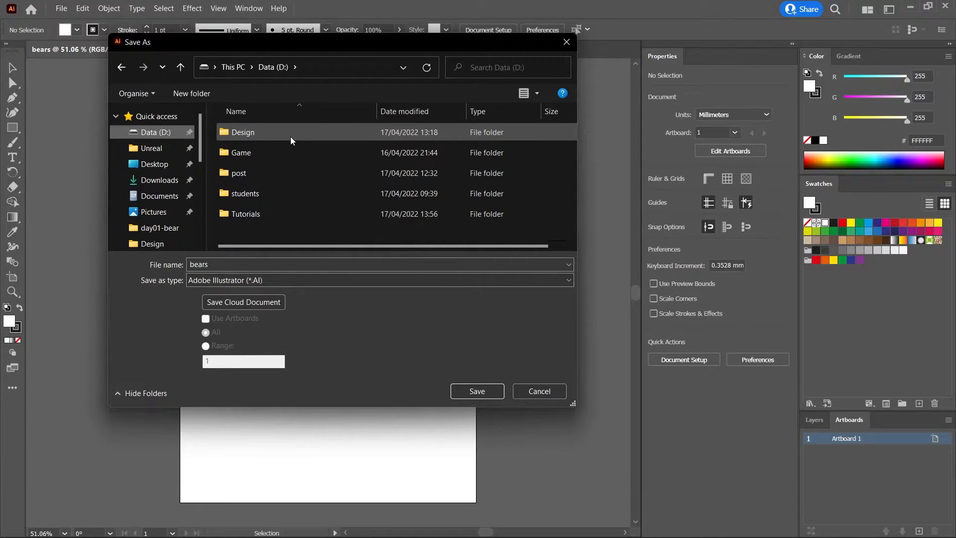
double_click(269, 214)
double_click(276, 132)
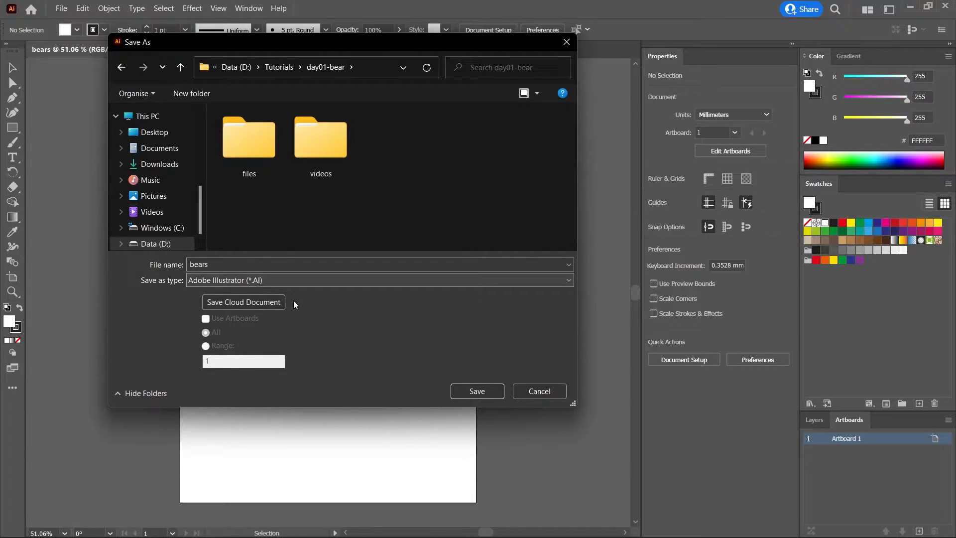
click(479, 390)
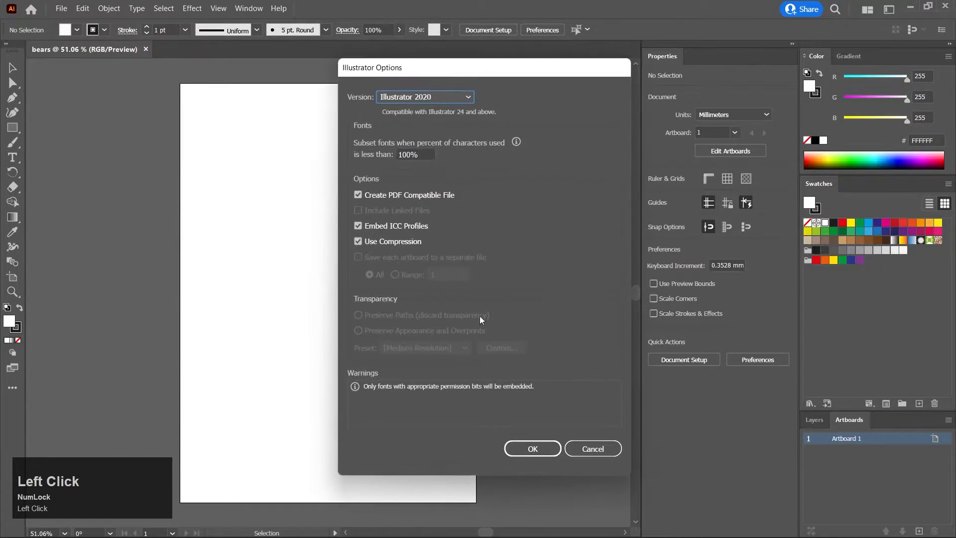
Turn off Create PDF Compatible File and Embed ICC Profiles in the Illustrator save options, and complete the save
drag(441, 70, 329, 67)
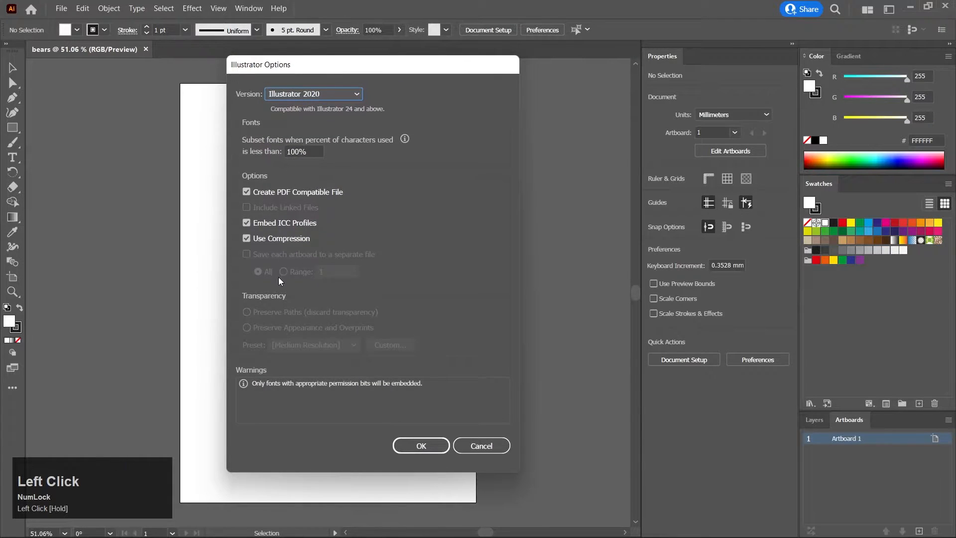
click(251, 193)
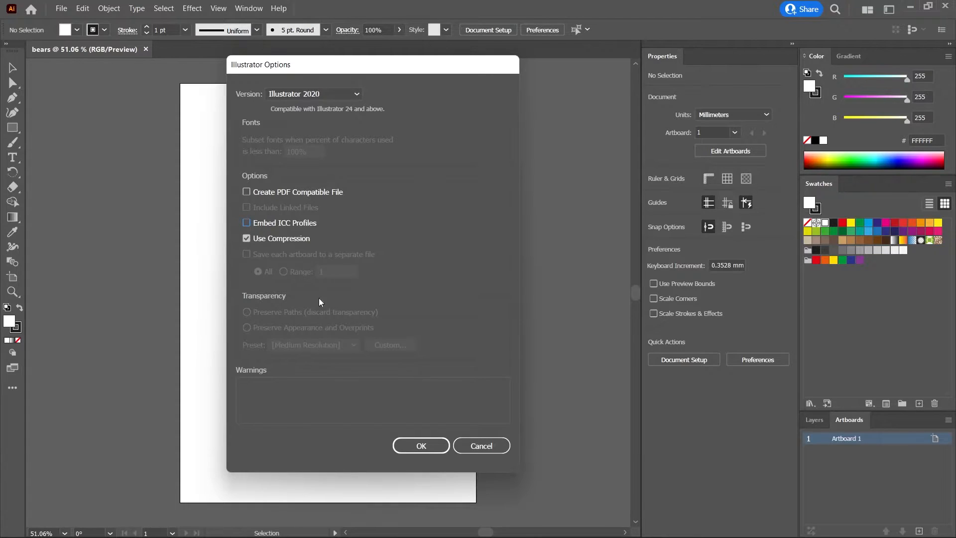
click(418, 444)
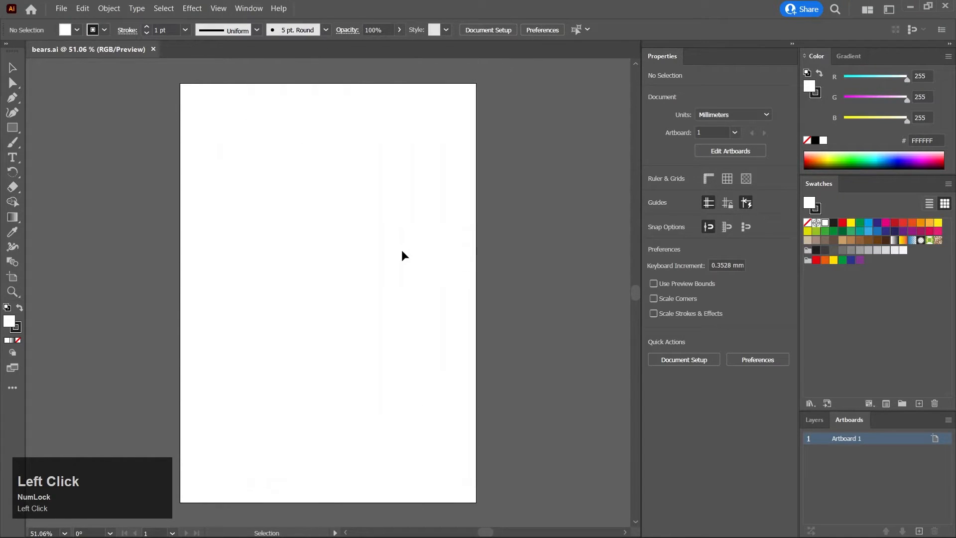
key(ctrl+s)
Try switching the tools between the two-column and single-column layouts, ending with a single column
drag(114, 479, 128, 485)
drag(298, 398, 315, 388)
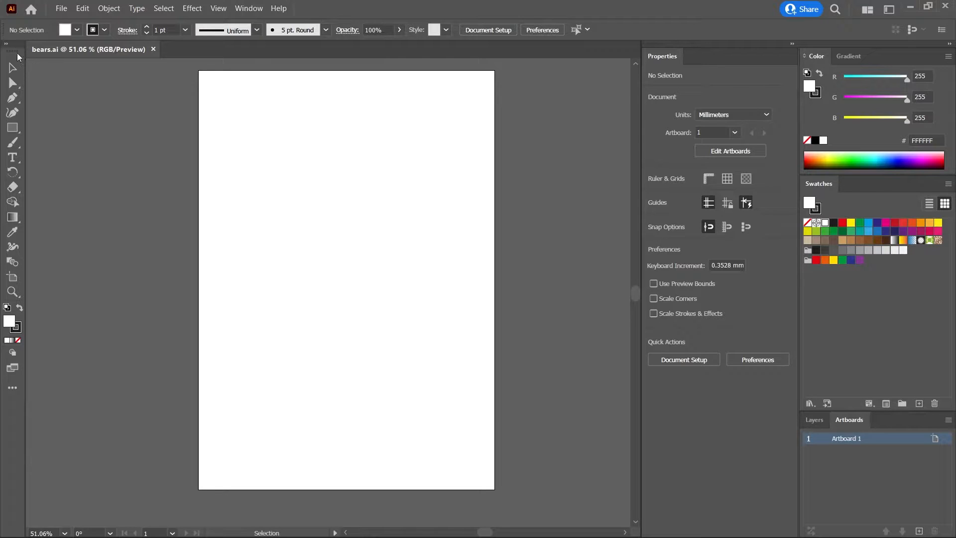
click(6, 44)
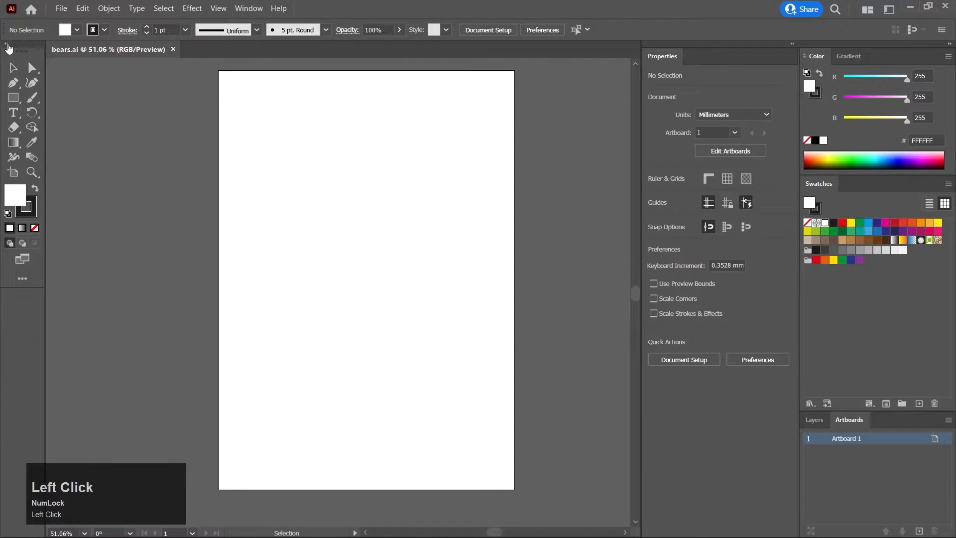
click(7, 45)
click(7, 45)
click(7, 46)
click(7, 46)
click(7, 46)
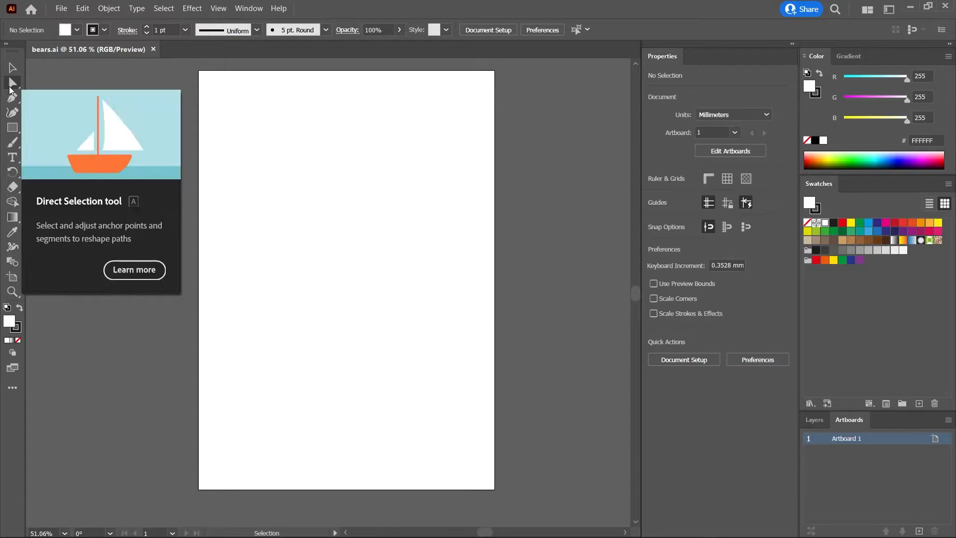
Draw a rectangle about 152 × 78 mm in the artboard's upper part and an ellipse about 118 × 85 mm below it
click(17, 127)
mouse_move(224, 109)
mouse_down()
mouse_move(230, 188)
mouse_move(364, 231)
mouse_move(438, 219)
mouse_up()
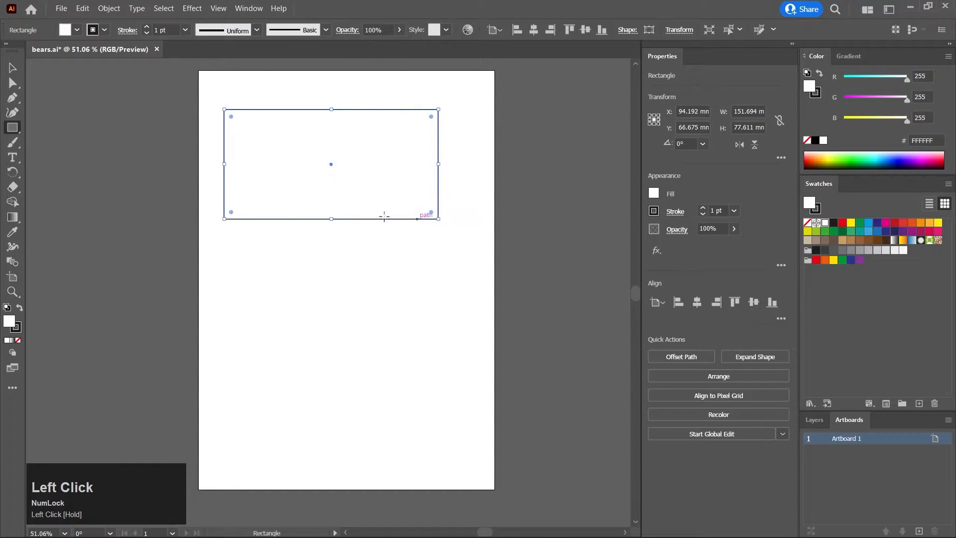
click(17, 131)
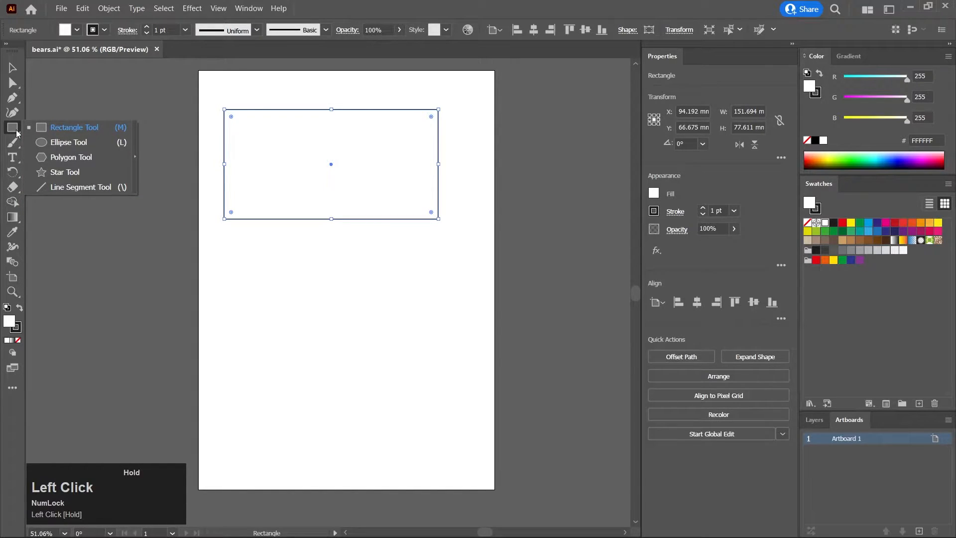
click(88, 142)
drag(224, 238, 390, 358)
drag(434, 298, 370, 295)
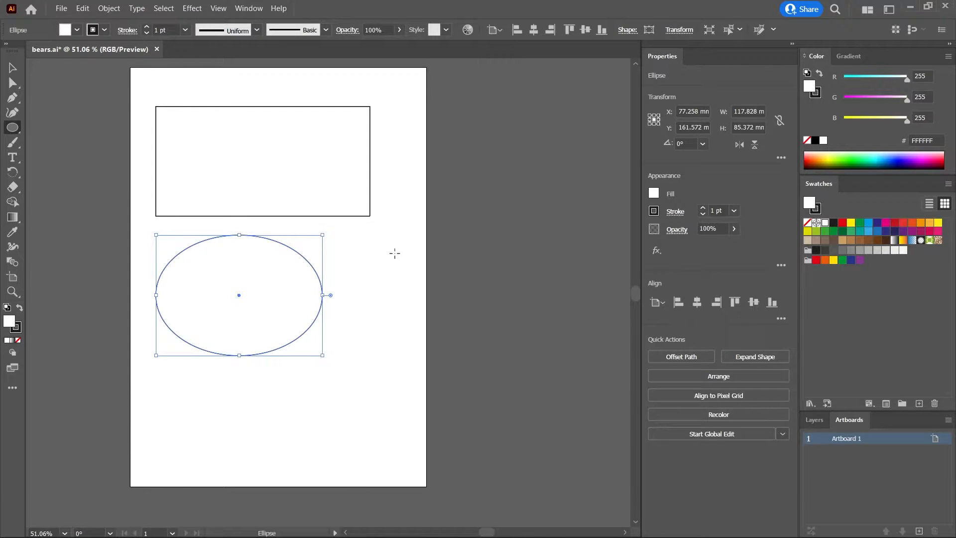
Examine the width and height options for creating an exact ellipse, and cancel without creating one
drag(394, 253, 394, 252)
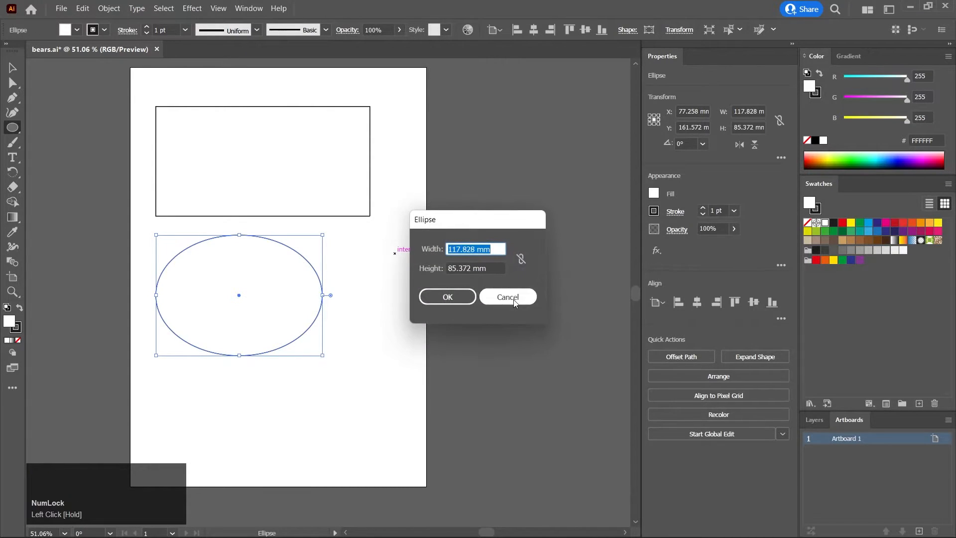
click(513, 299)
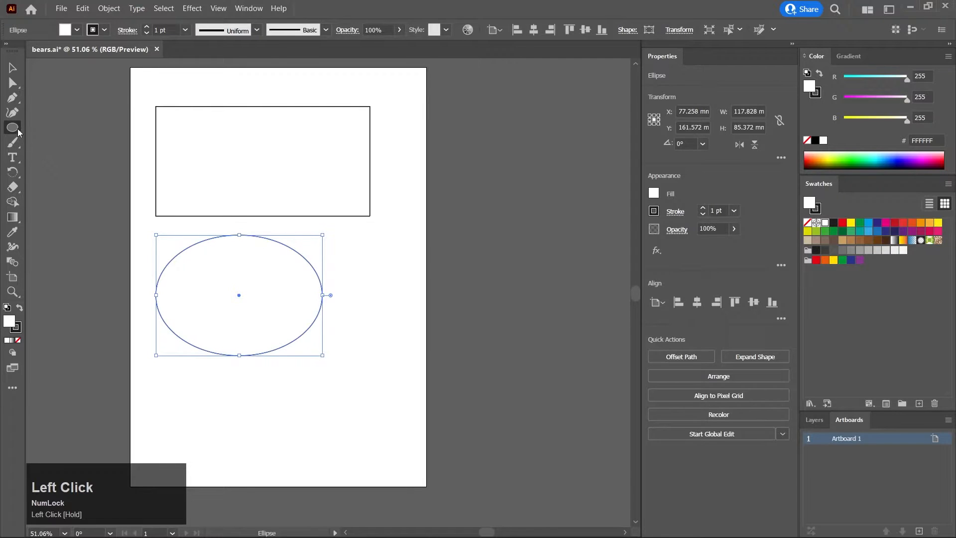
drag(18, 130, 17, 131)
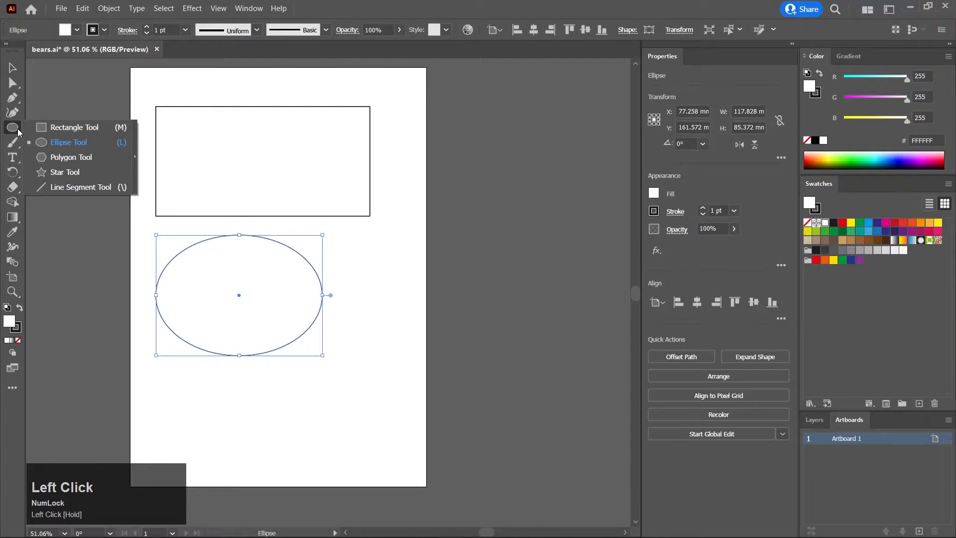
click(387, 266)
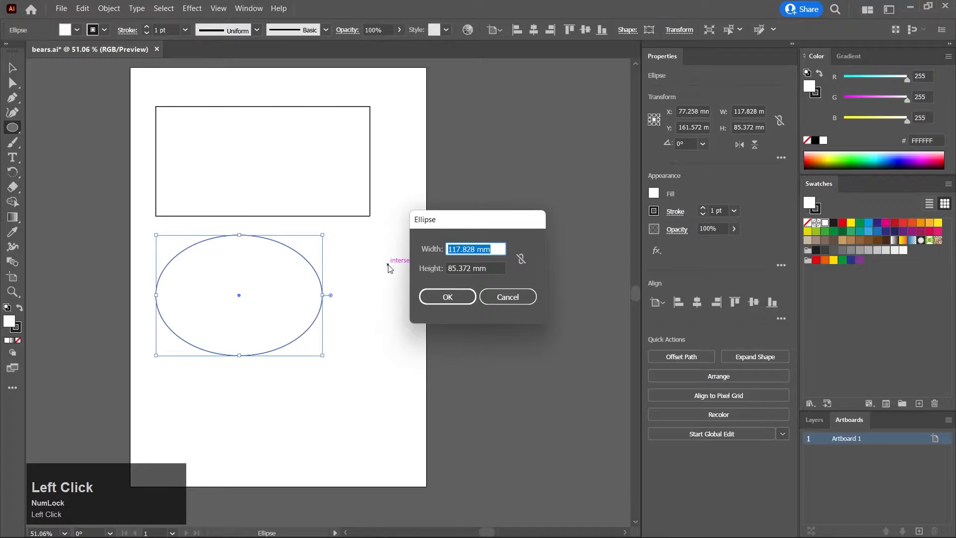
drag(445, 222, 366, 193)
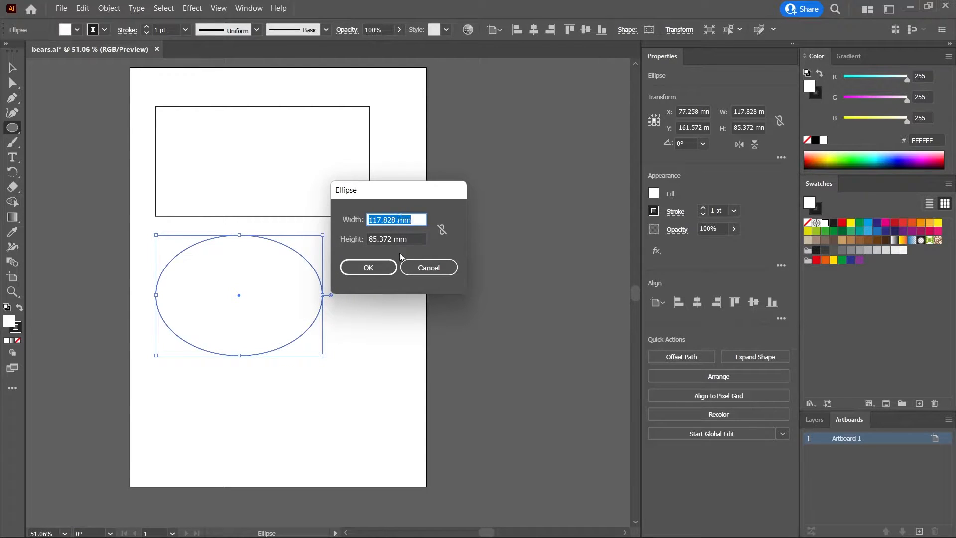
click(428, 269)
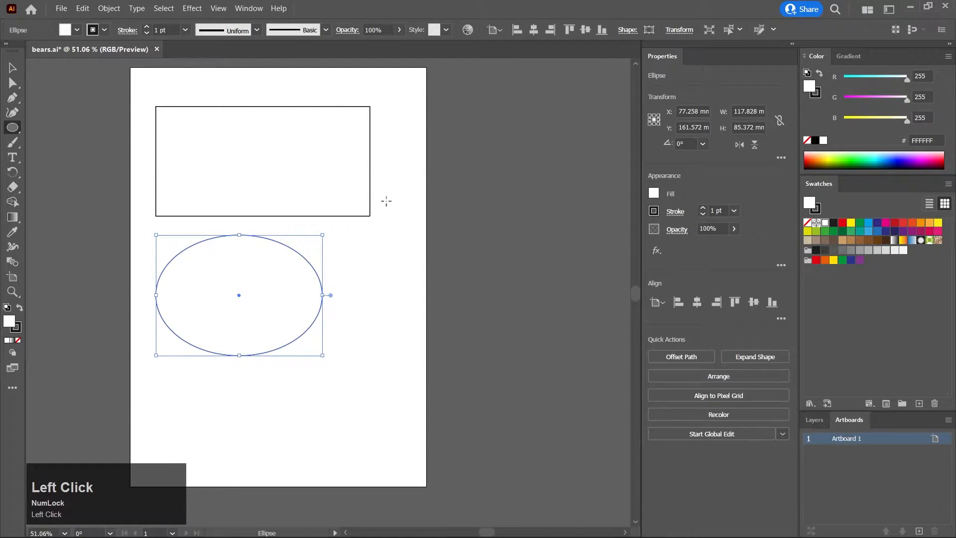
Draw a circle about 101 mm in diameter and move it just outside the artboard's right edge
drag(386, 201, 529, 343)
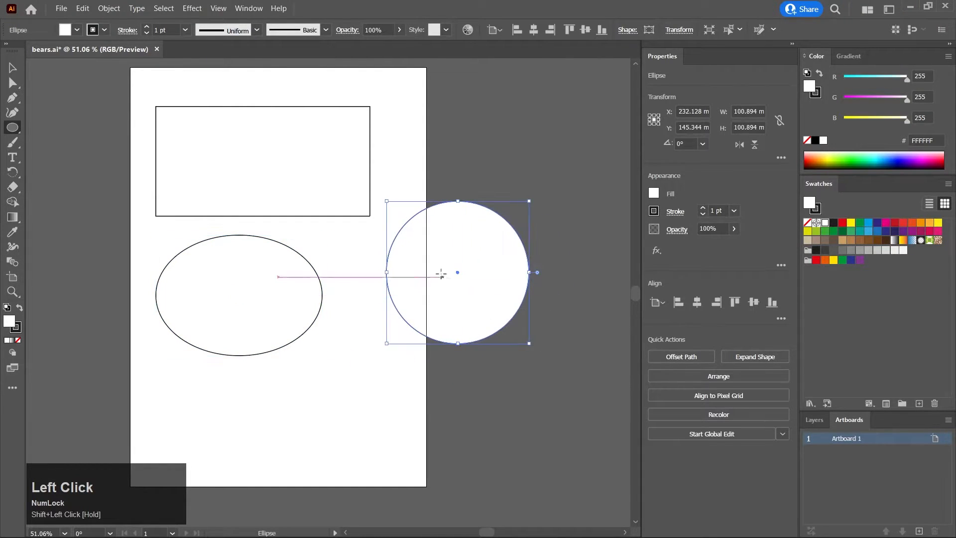
drag(455, 273, 500, 270)
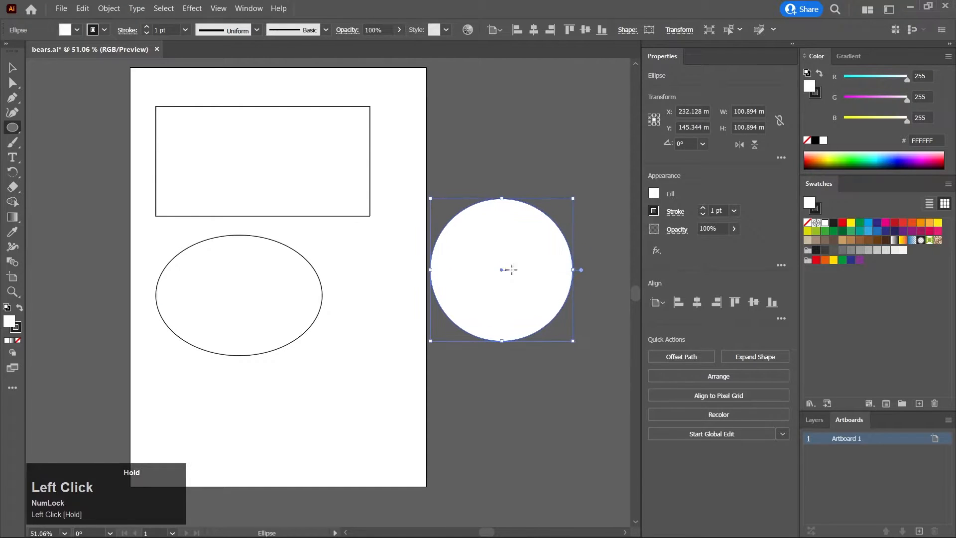
drag(499, 372, 433, 387)
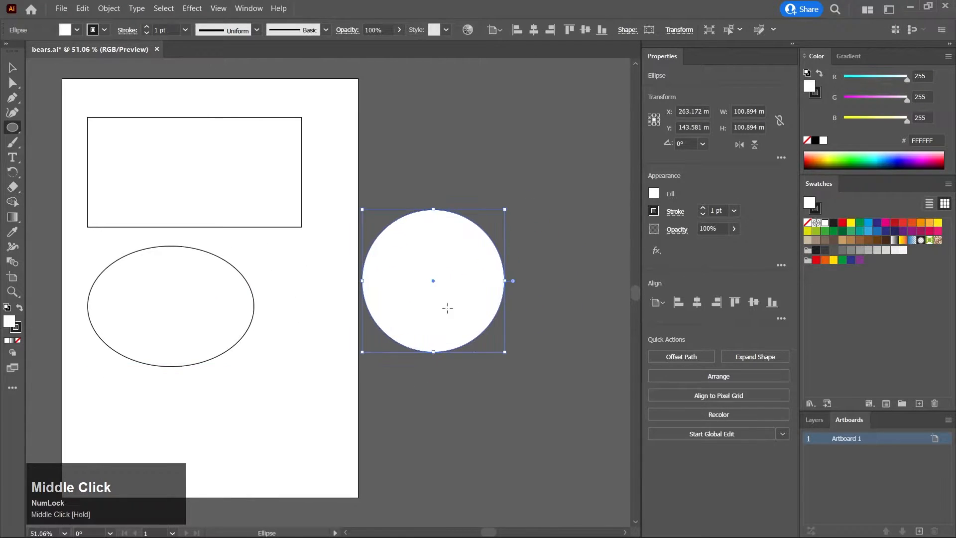
Draw a square of about 108 mm per side below the circle, outside the artboard
click(13, 68)
click(13, 131)
drag(14, 131, 43, 128)
drag(397, 299, 390, 207)
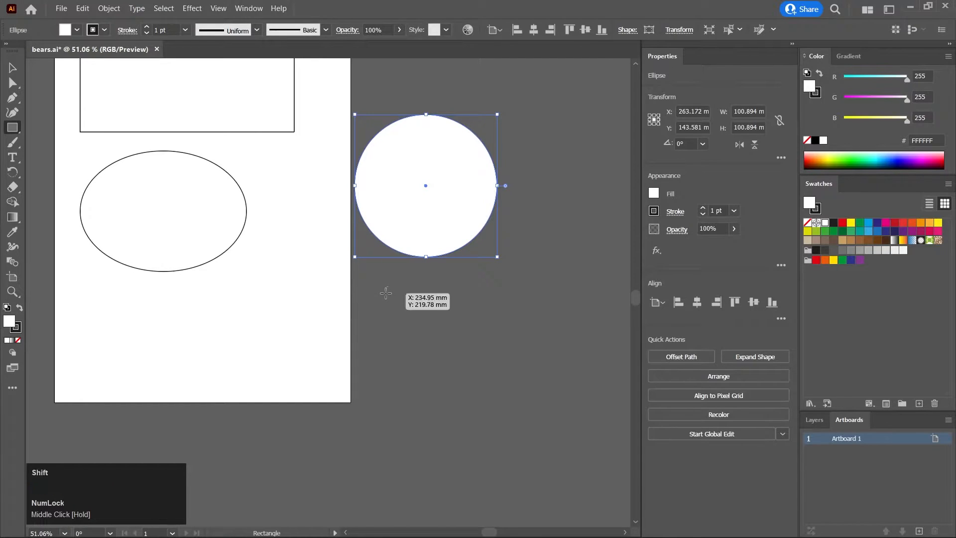
drag(378, 284, 530, 418)
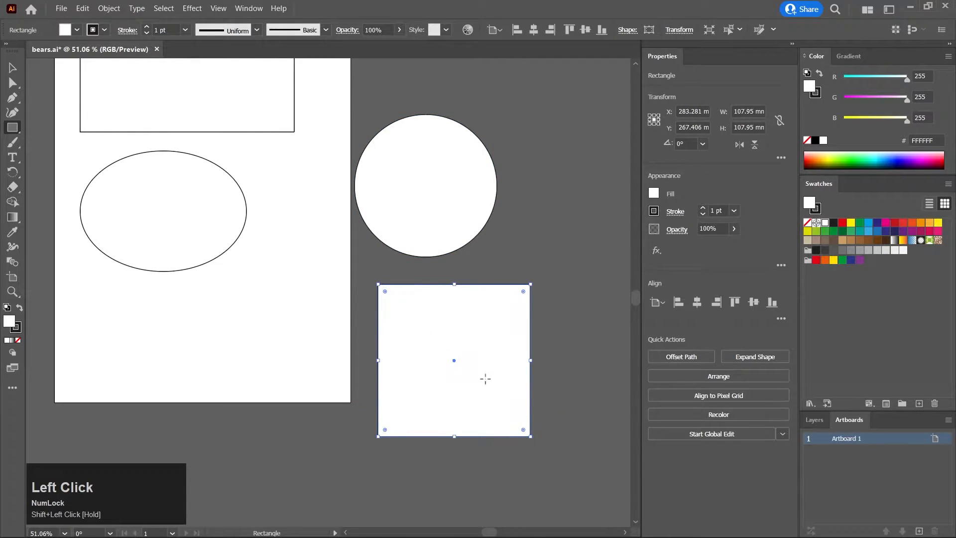
Draw a hexagon about 133 mm wide and 115 mm high to the right of the circle with the Polygon tool
drag(12, 127, 45, 159)
drag(505, 218, 397, 229)
drag(404, 151, 493, 210)
drag(402, 152, 481, 198)
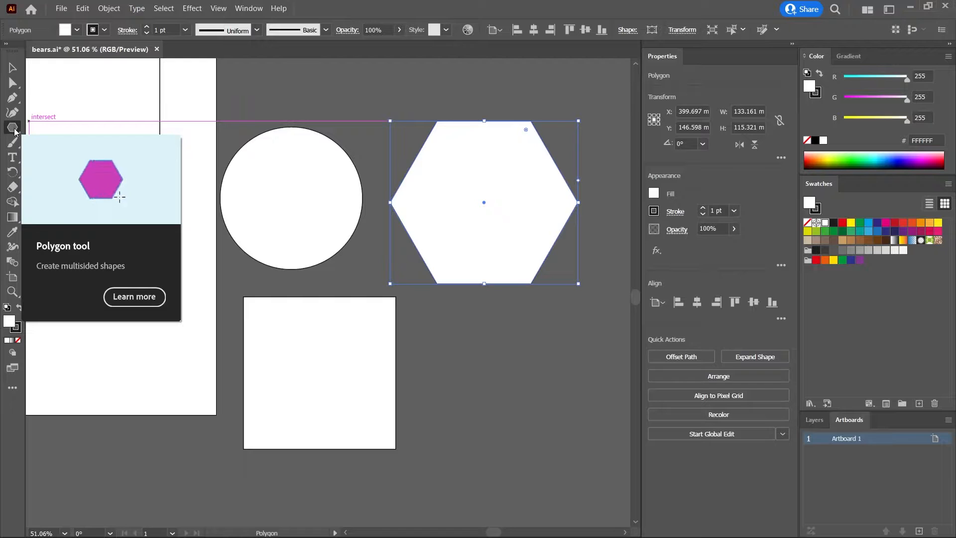
Create an eight-sided polygon with a radius of 66.581 mm and place it below the hexagon, beside the square
click(453, 329)
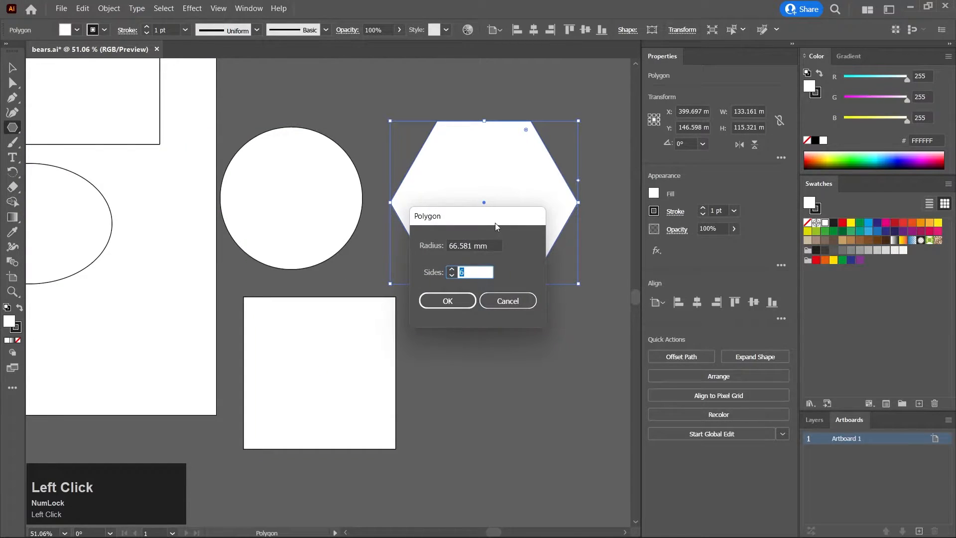
drag(474, 245, 447, 245)
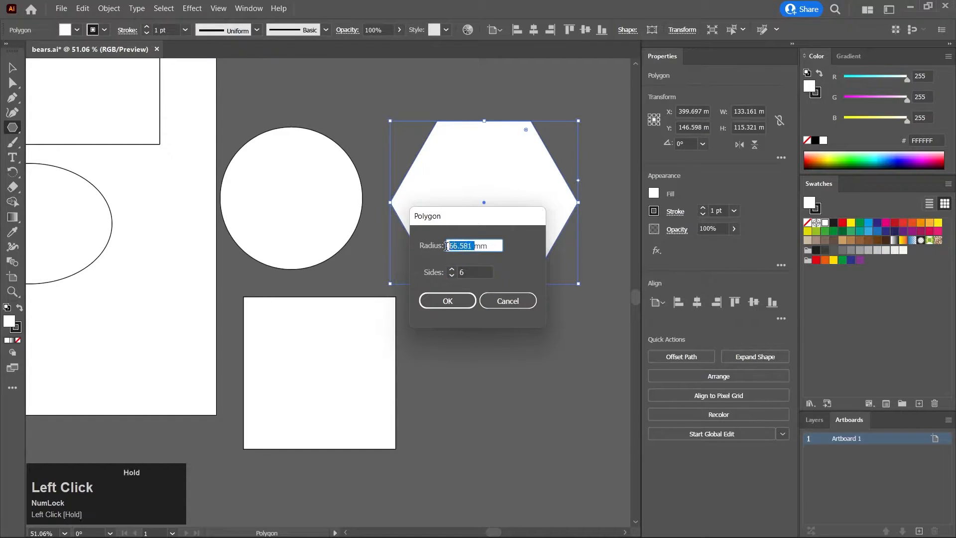
click(461, 272)
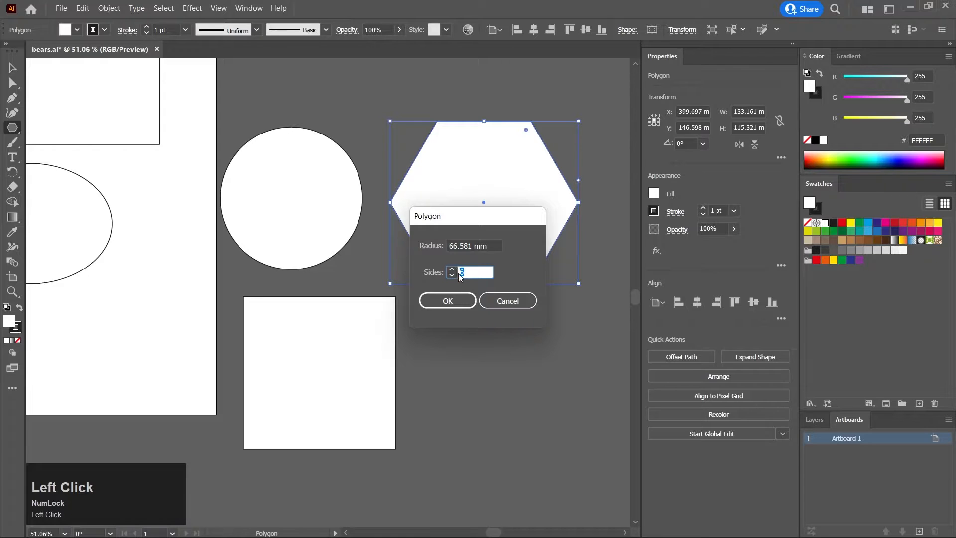
text(8)
click(450, 305)
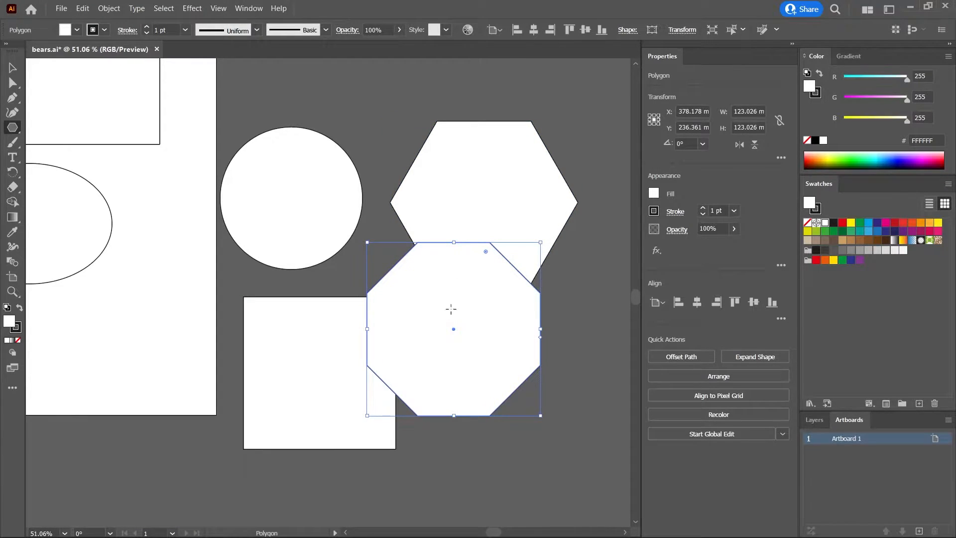
click(13, 68)
drag(441, 356, 471, 383)
Draw an upright five-pointed star about 186 mm wide and 177 mm high over the lower part of the square
drag(516, 426, 463, 331)
drag(16, 132, 66, 172)
drag(260, 284, 359, 393)
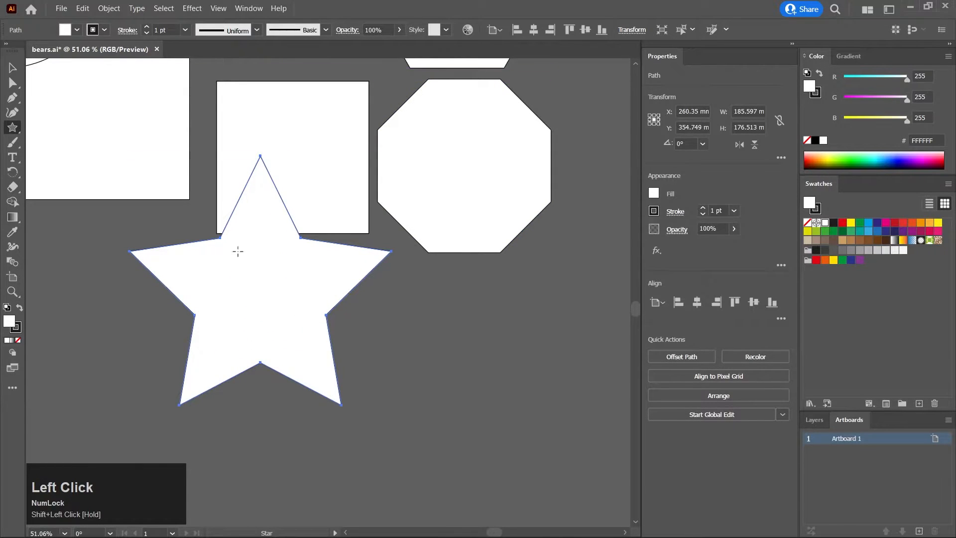
Begin a second star by exact dimensions and set its Radius 1 to 100 mm
middle_click(410, 337)
click(348, 275)
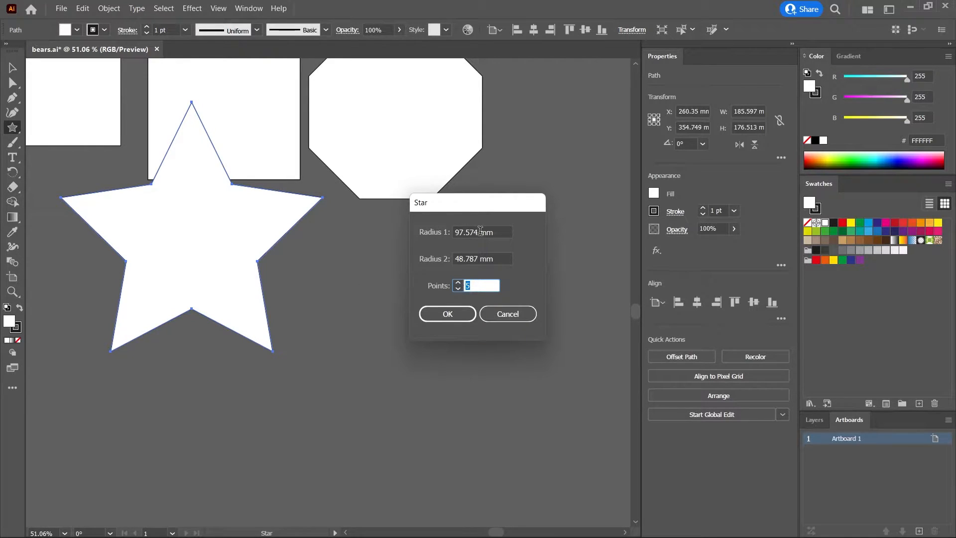
click(450, 235)
scroll(460, 230, up, 5)
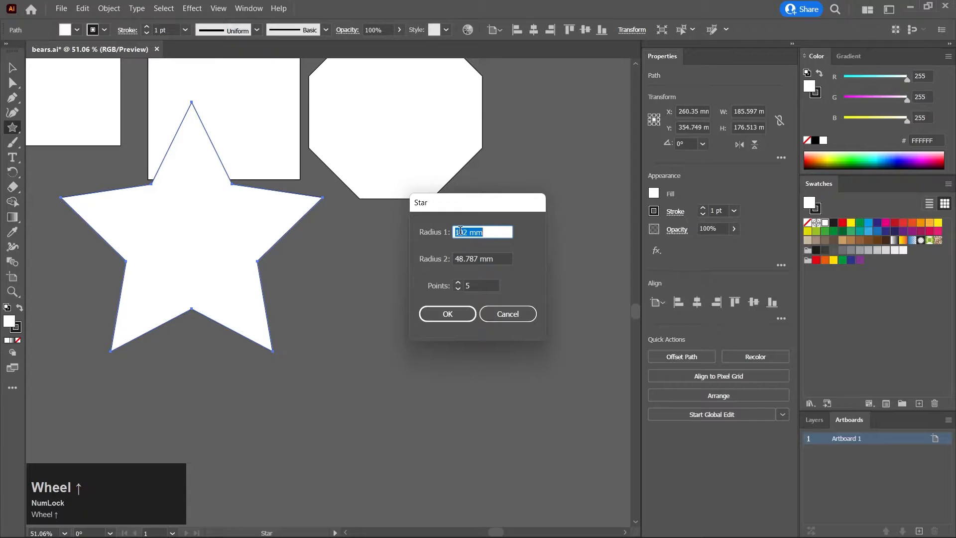
drag(481, 212, 423, 190)
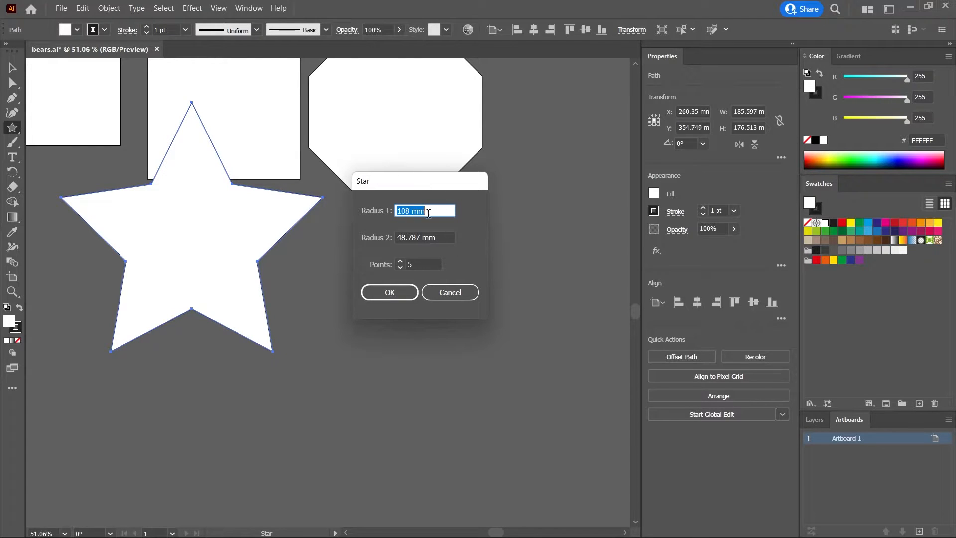
scroll(432, 210, up, 4)
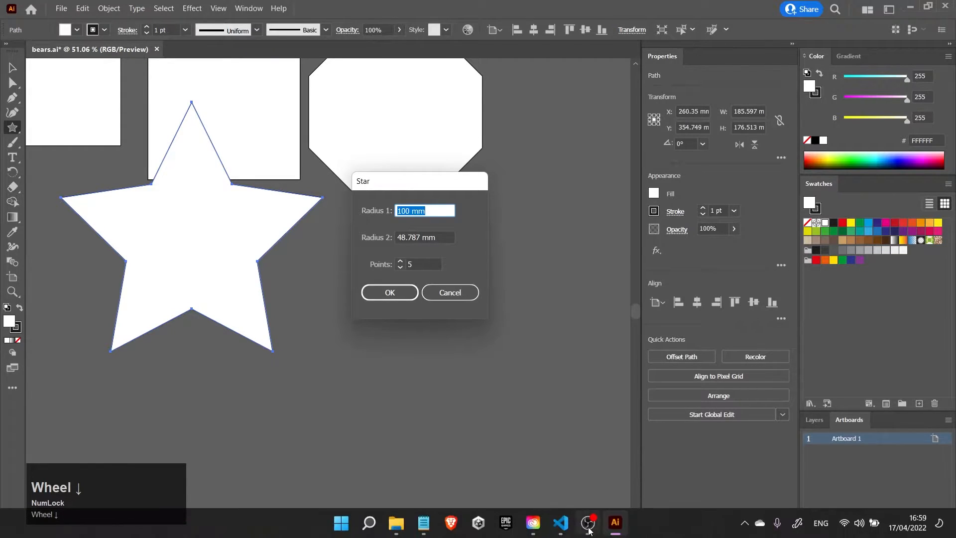
click(587, 523)
click(588, 523)
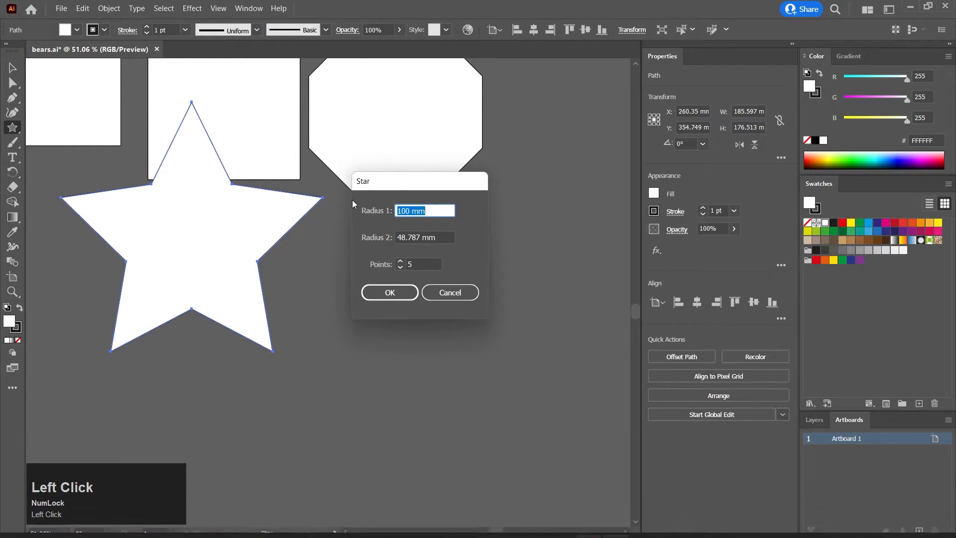
scroll(431, 241, up, 1)
Set the new star's Radius 2 to 143 mm and Points to 16, and create it
click(436, 237)
scroll(437, 239, up, 8)
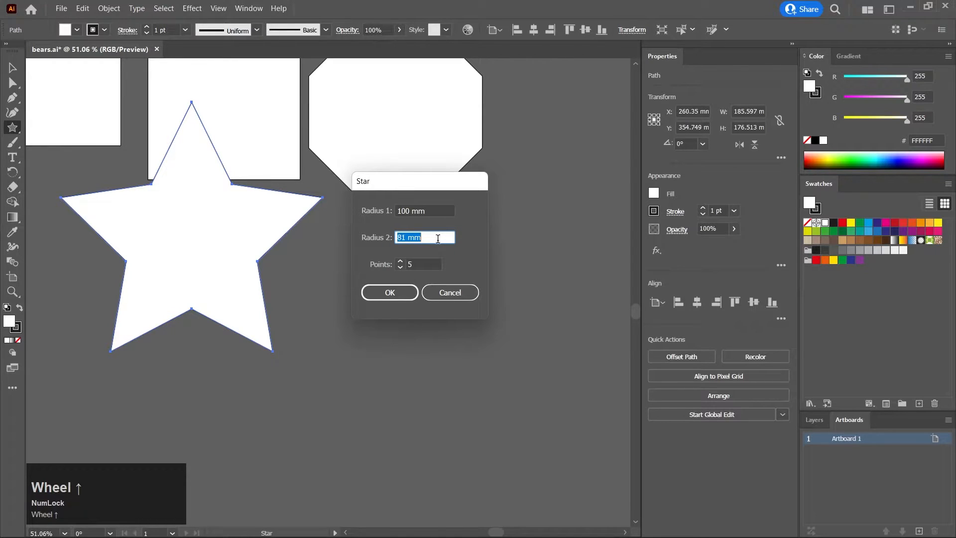
scroll(436, 237, up, 3)
drag(417, 185, 443, 140)
click(443, 219)
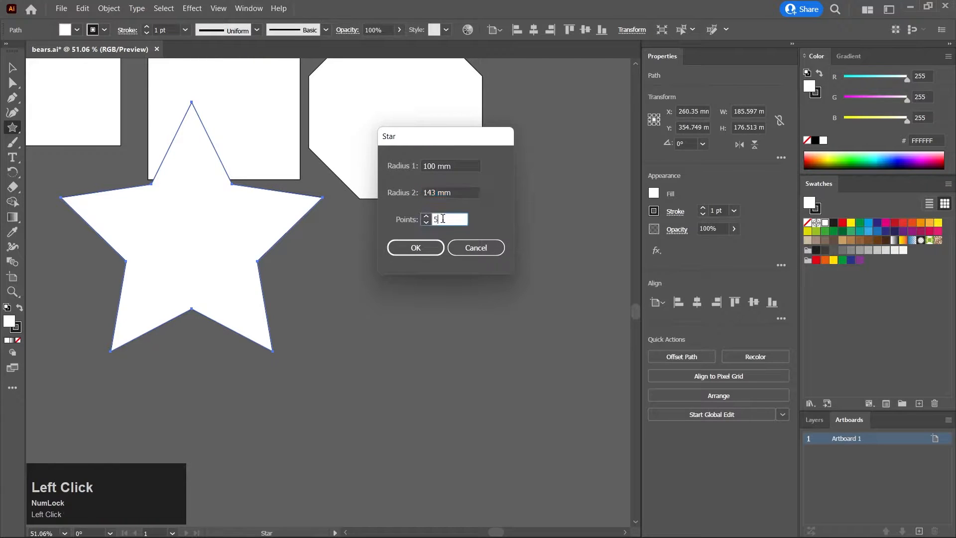
scroll(443, 219, up, 5)
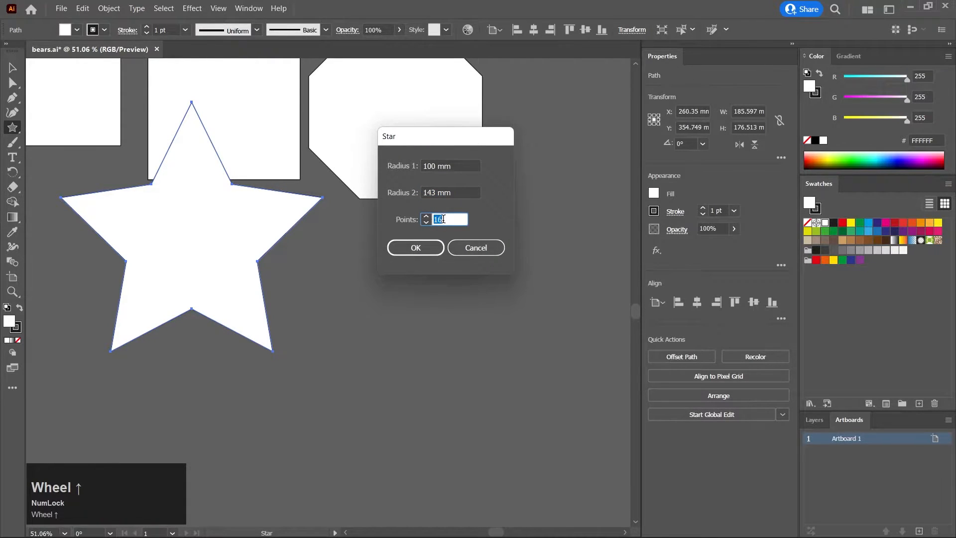
click(426, 247)
drag(426, 250, 382, 221)
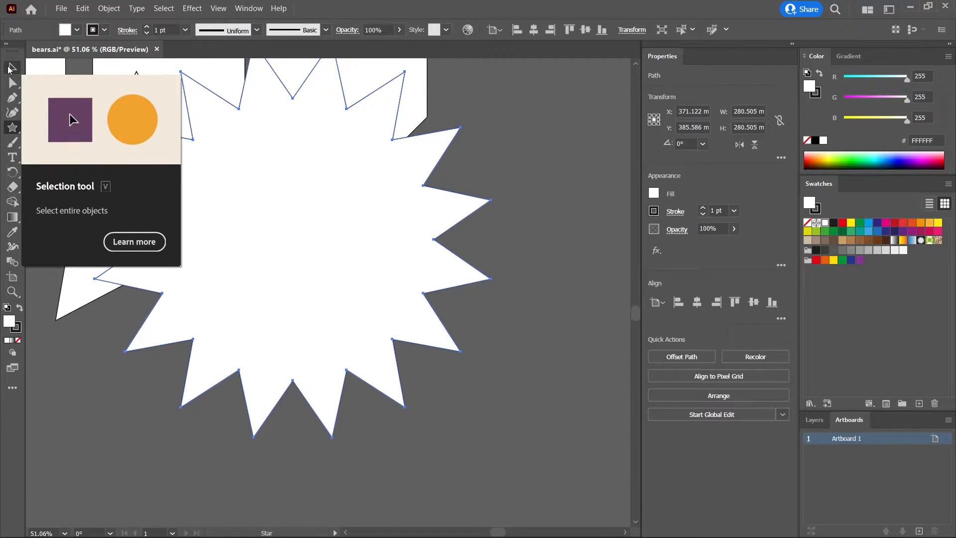
Expand the toolbar to two columns and activate the Selection tool
click(8, 69)
click(6, 44)
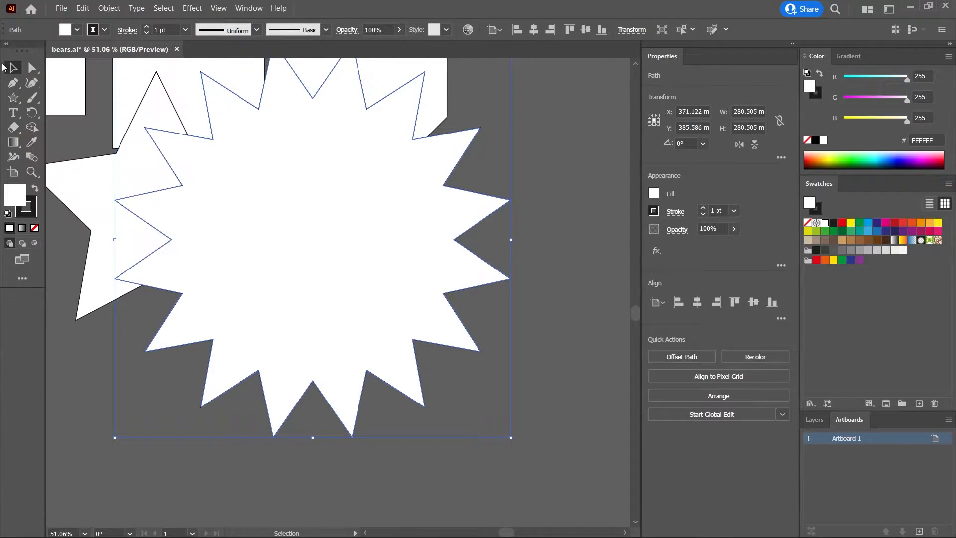
click(13, 69)
Move the 16-point star and the five-pointed star clear of each other, below the square and octagon
drag(264, 206, 437, 317)
middle_click(366, 302)
drag(148, 114, 137, 227)
Pan around the two stars and zoom out to view them together with the square and octagon
middle_click(316, 209)
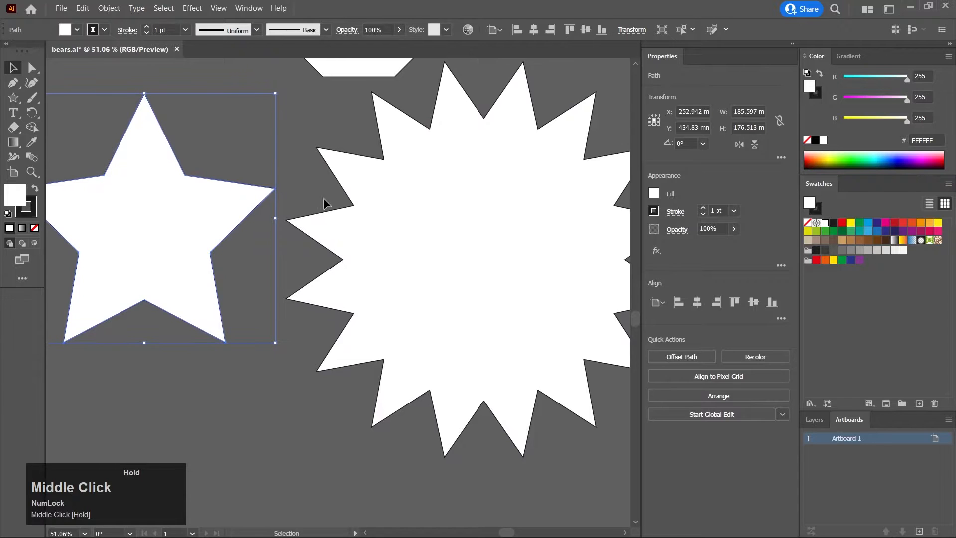
middle_click(431, 237)
middle_click(379, 220)
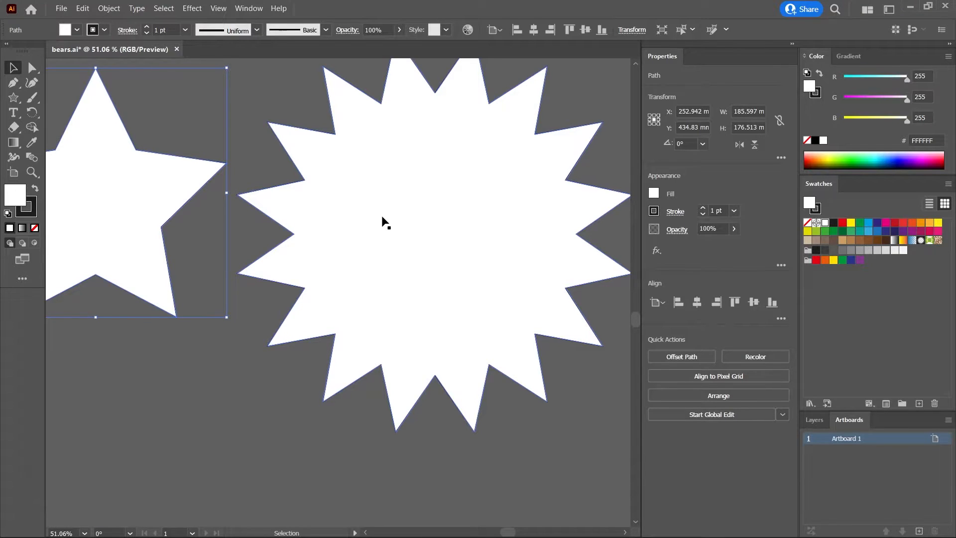
middle_click(382, 216)
drag(438, 331, 464, 164)
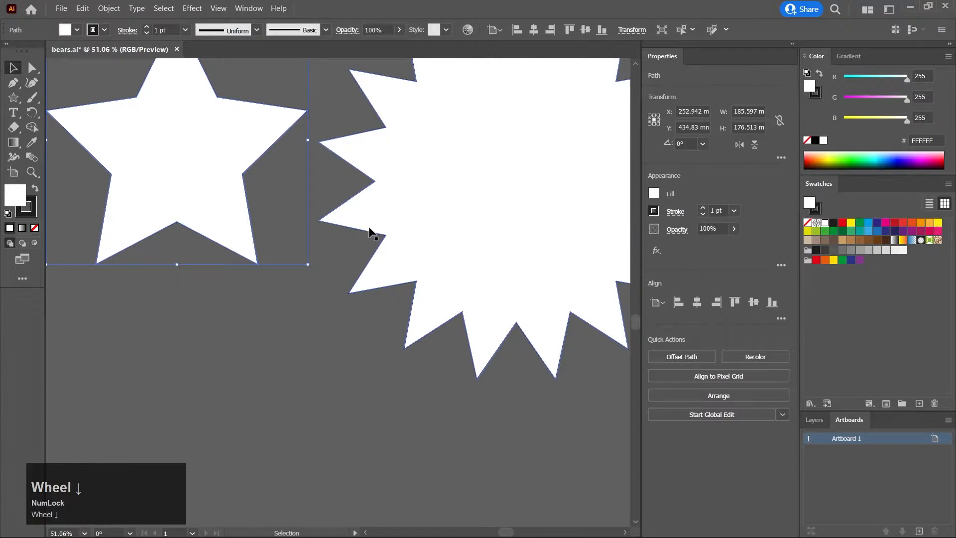
key(alt)
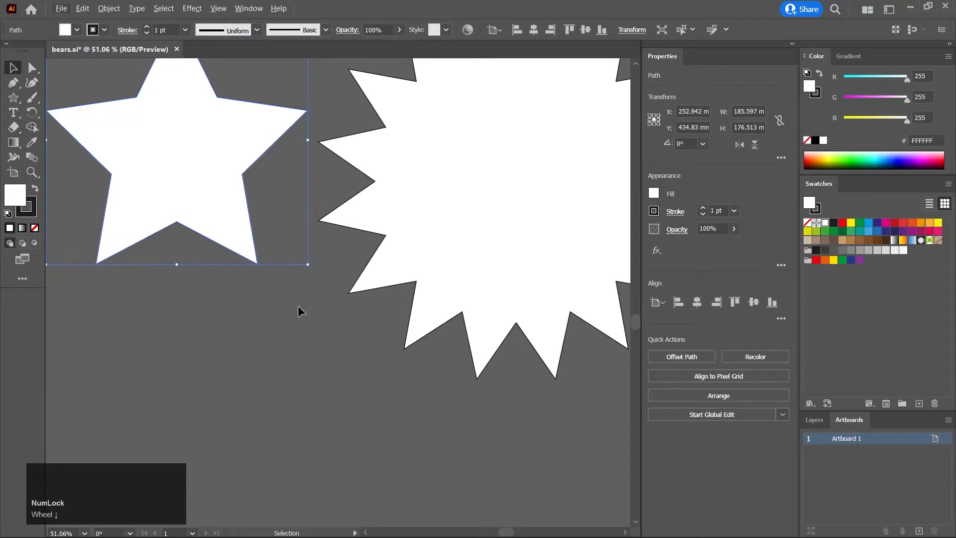
key(z)
drag(342, 299, 250, 290)
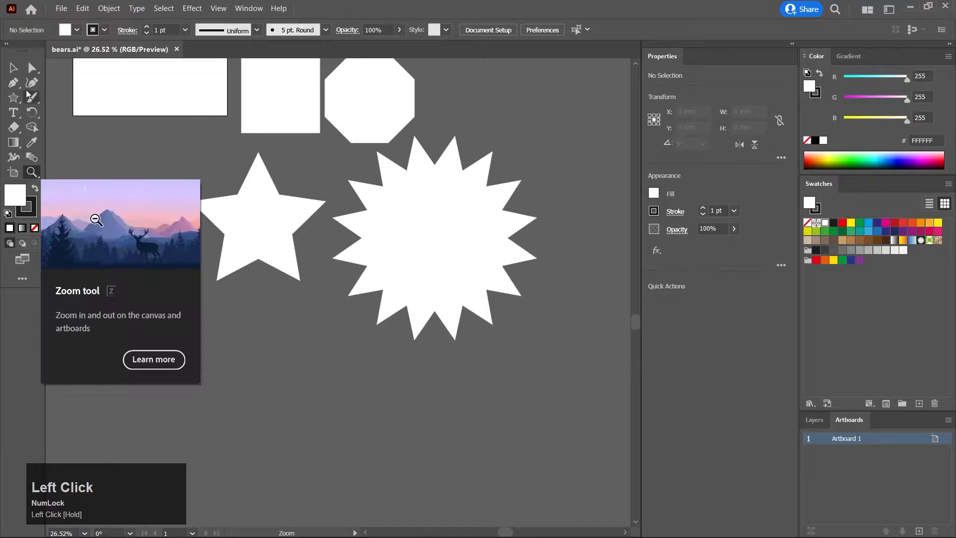
click(13, 68)
drag(346, 282, 327, 304)
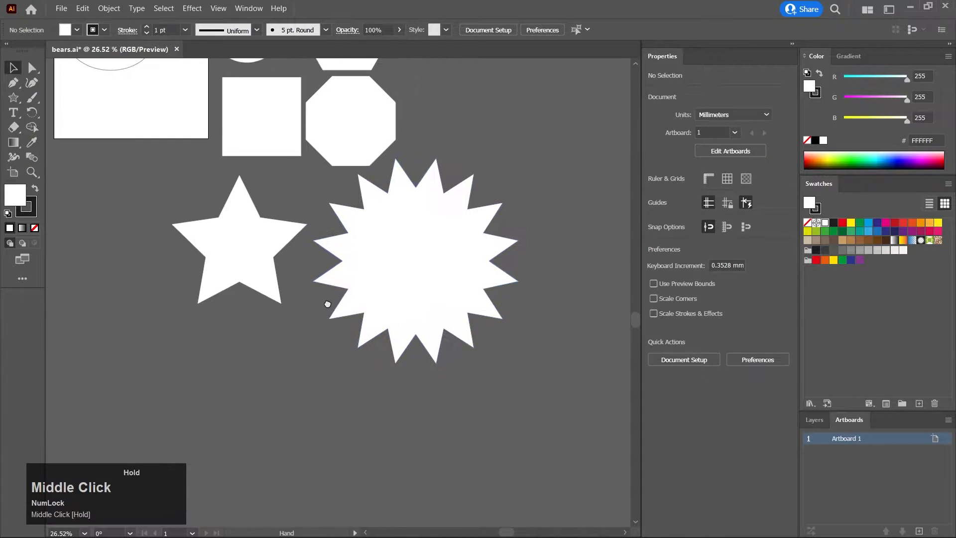
drag(361, 252, 354, 286)
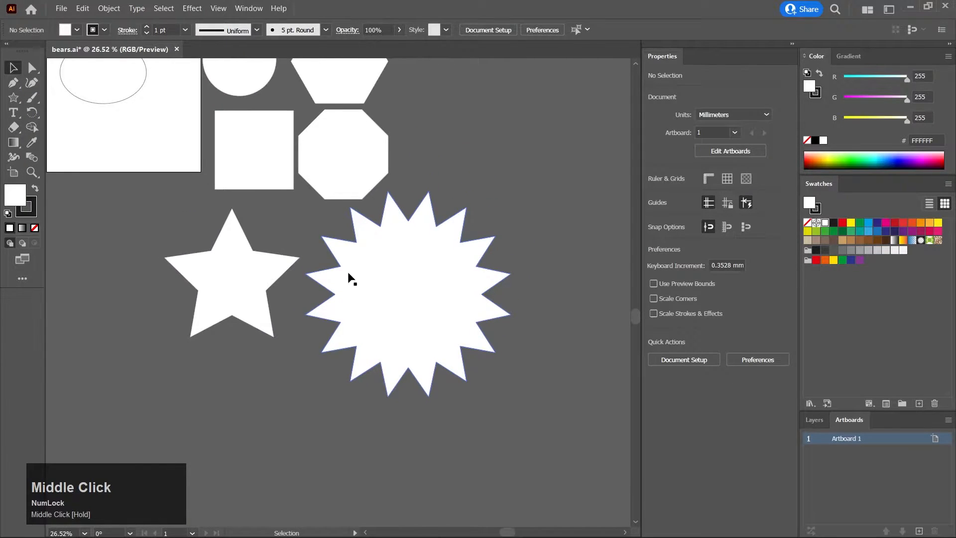
Zoom in on the 16-point star and back out to view the artboard and all the shapes
key(alt)
scroll(369, 281, up, 1)
scroll(368, 282, down, 1)
key(alt)
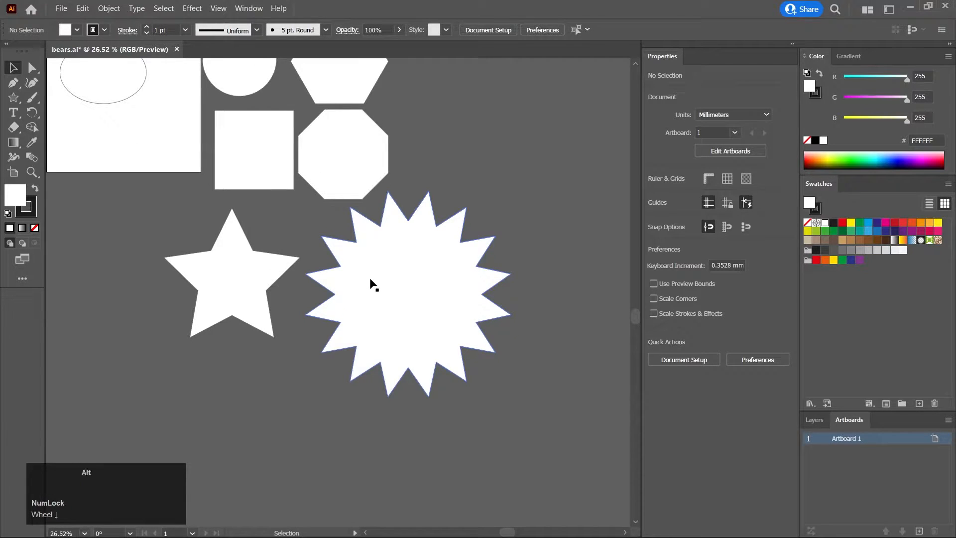
scroll(376, 292, up, 3)
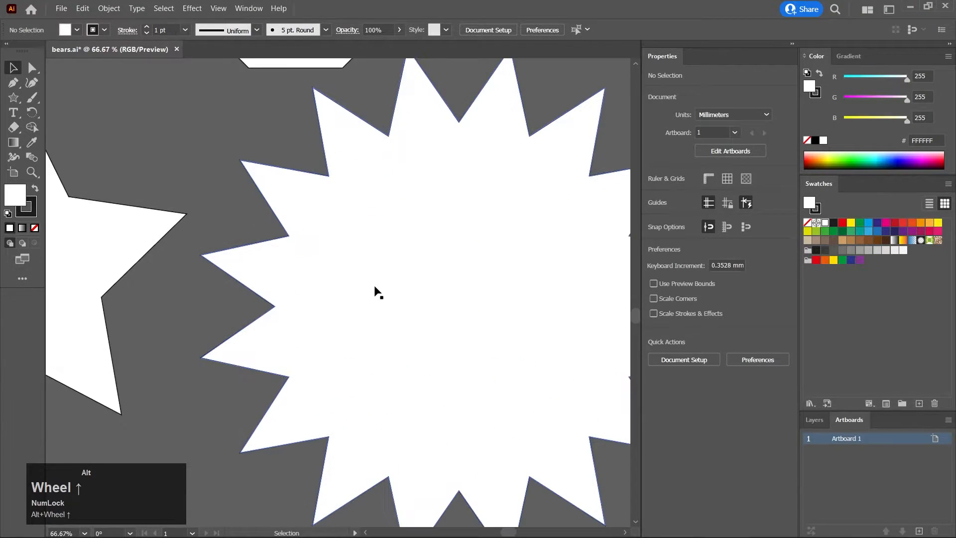
scroll(377, 291, up, 2)
scroll(376, 291, down, 8)
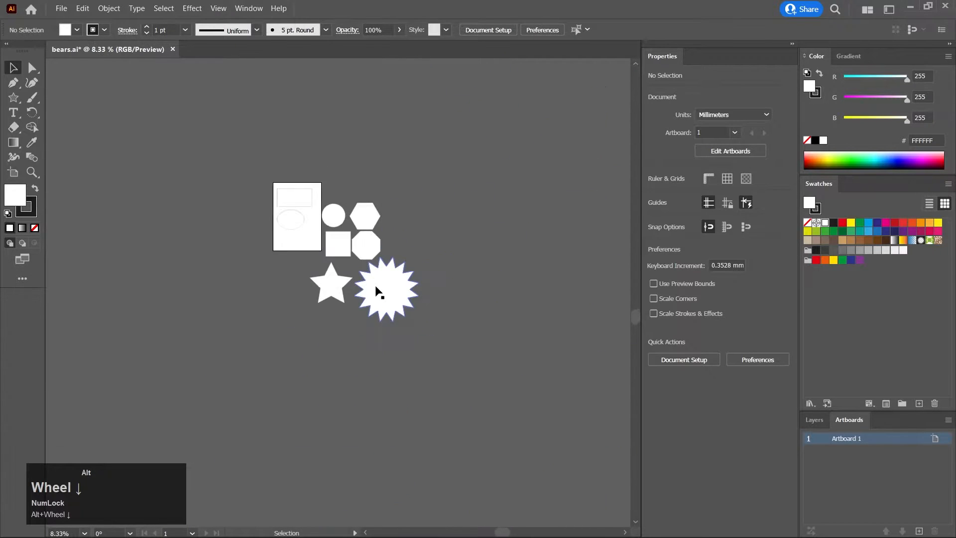
scroll(376, 291, down, 1)
scroll(377, 291, up, 1)
alt+right_click(449, 256)
click(460, 255)
ctrl+click(477, 252)
drag(478, 255, 410, 271)
scroll(391, 321, up, 1)
scroll(398, 291, up, 2)
Spread the circle, square and polygons farther apart beside the artboard, and shift the 16-point star down
drag(299, 213, 391, 174)
drag(213, 202, 266, 166)
drag(237, 274, 288, 256)
alt+scroll(325, 320, up, 1)
drag(325, 320, 327, 273)
drag(356, 340, 384, 287)
alt+scroll(302, 260, up, 1)
alt+scroll(301, 263, up, 1)
drag(300, 263, 370, 328)
alt+scroll(324, 320, down, 1)
alt+scroll(367, 346, down, 1)
middle_click(369, 317)
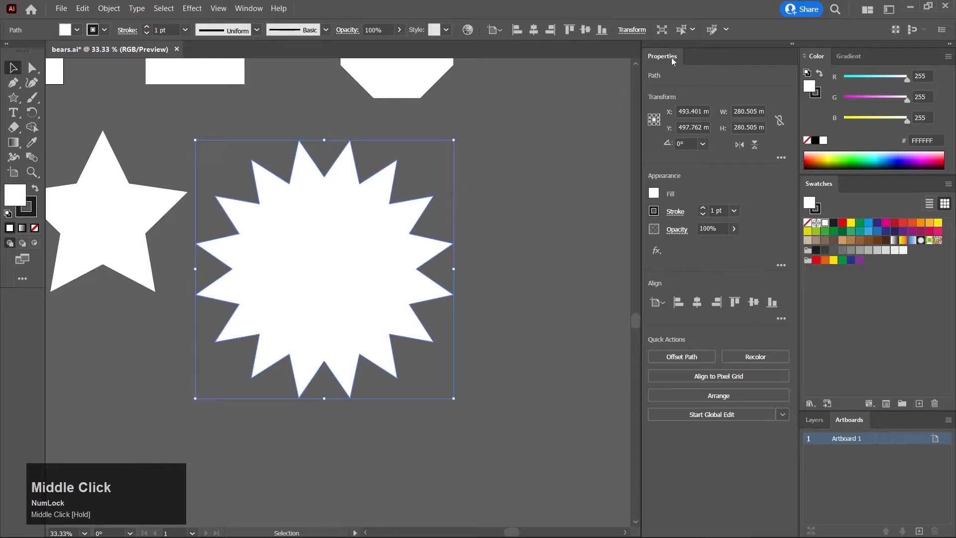
mouse_move(496, 168)
mouse_down()
mouse_move(492, 177)
mouse_move(507, 178)
mouse_up()
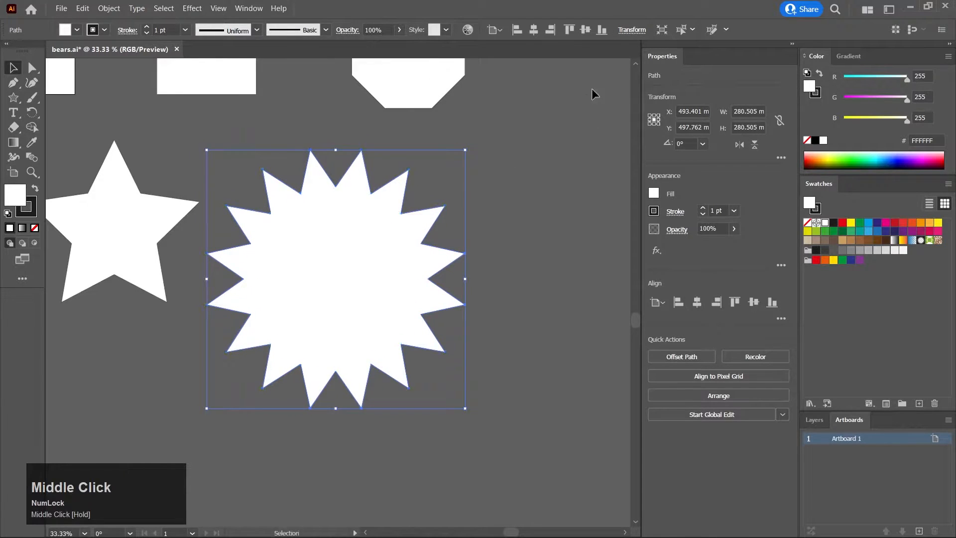
Switch the workspace to Automation, reset it, and dismiss the team libraries tip
click(889, 10)
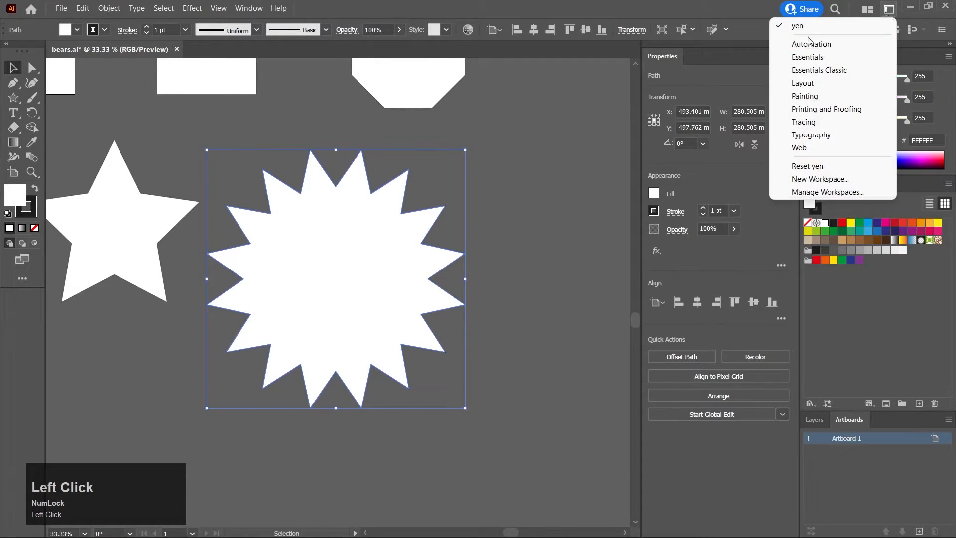
click(819, 45)
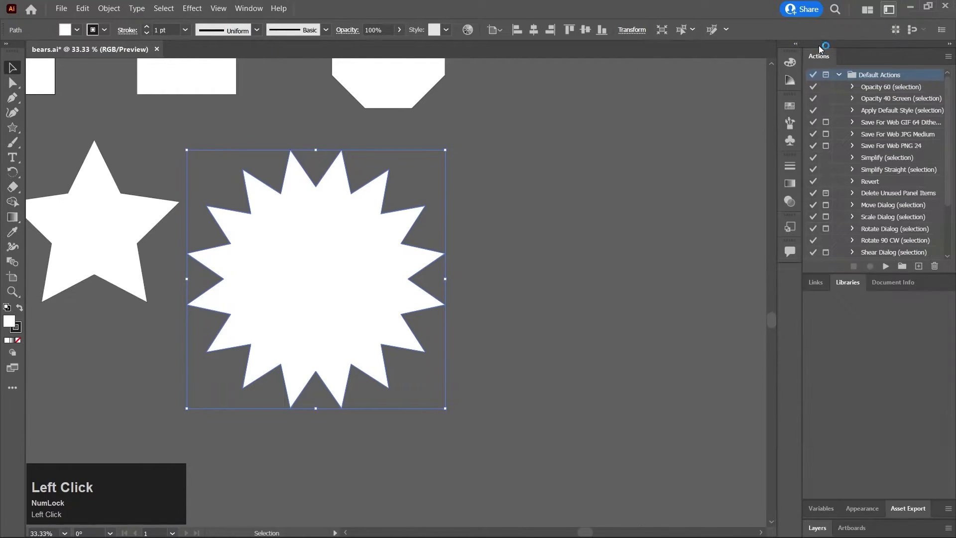
click(885, 11)
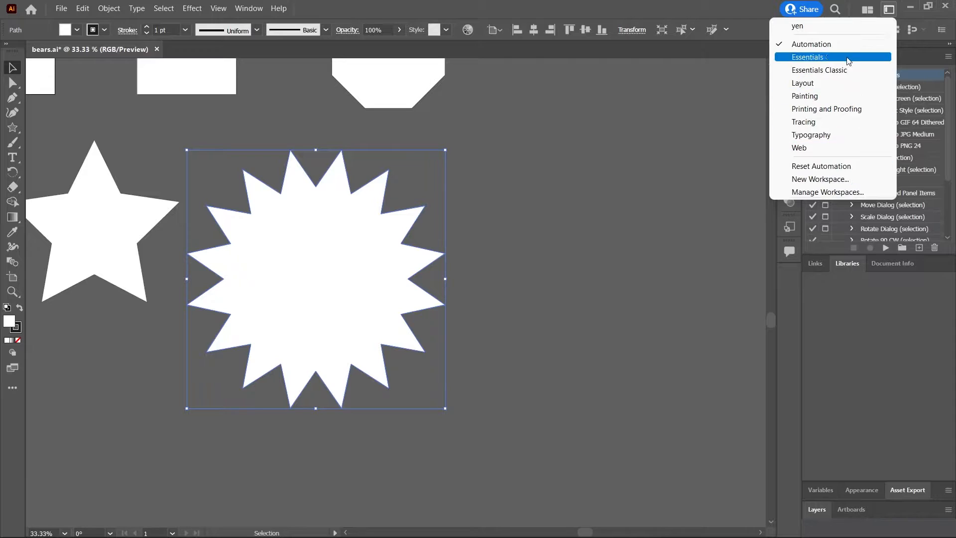
click(820, 166)
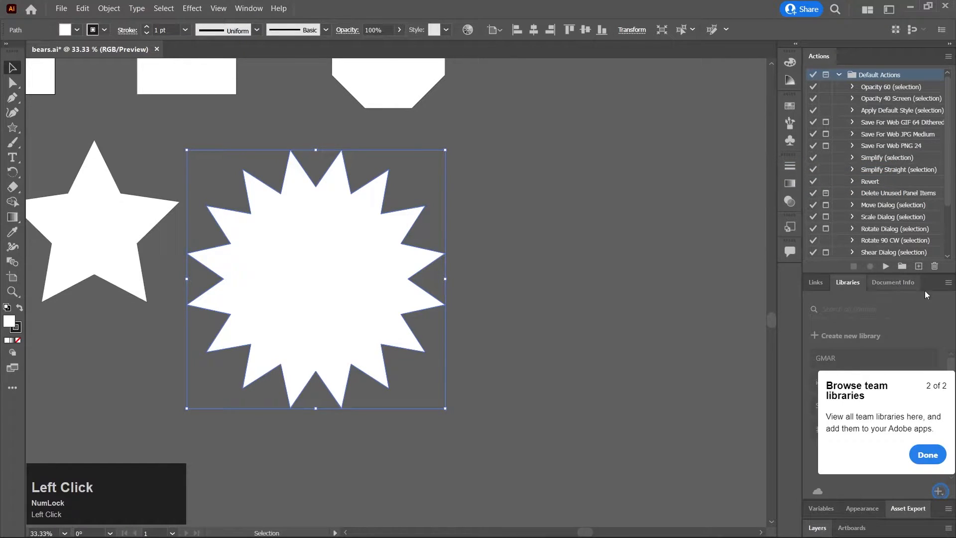
click(928, 454)
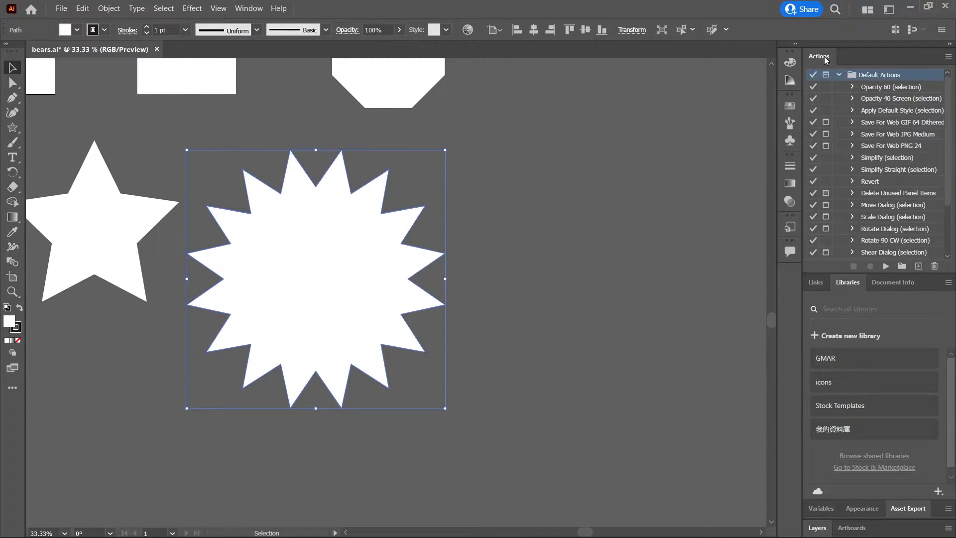
Switch the workspace to Essentials and reset it to its default panel layout
click(889, 9)
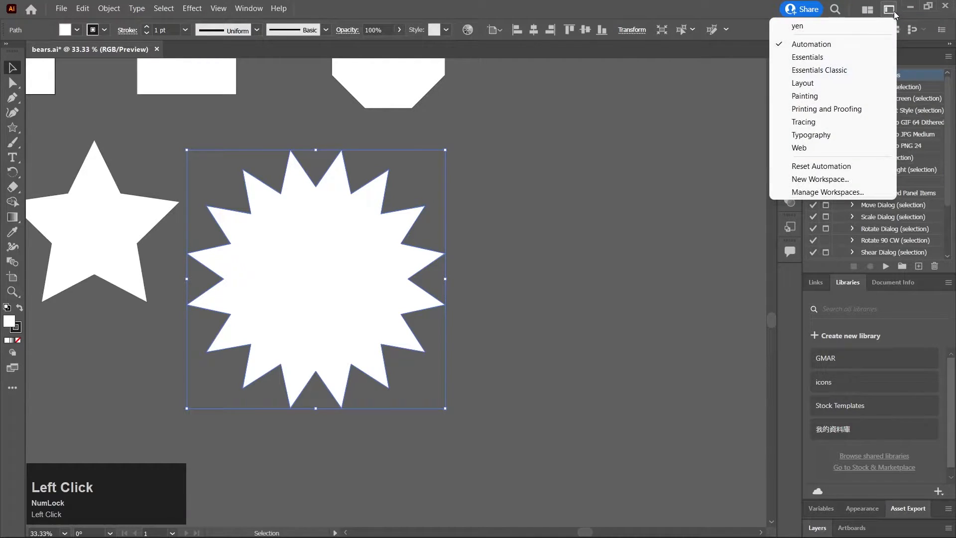
click(824, 58)
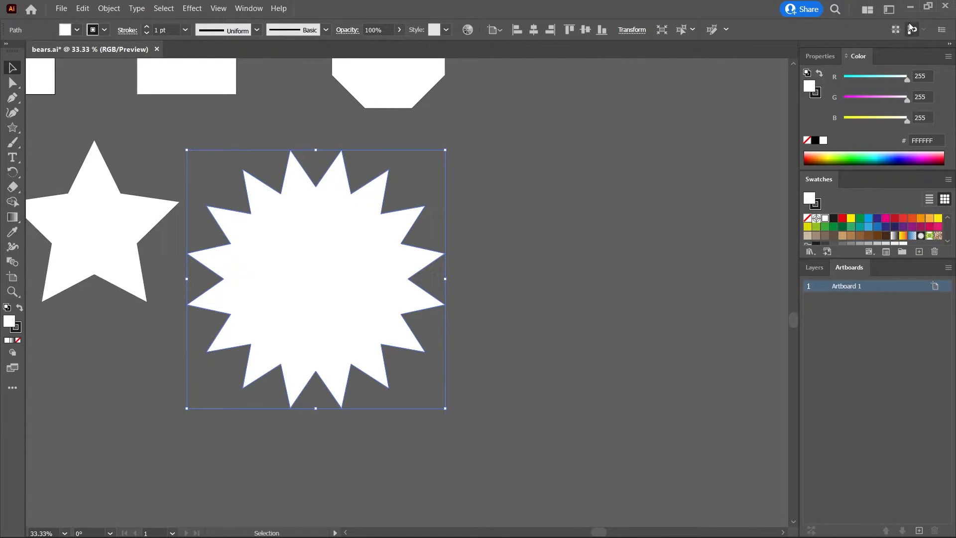
click(889, 9)
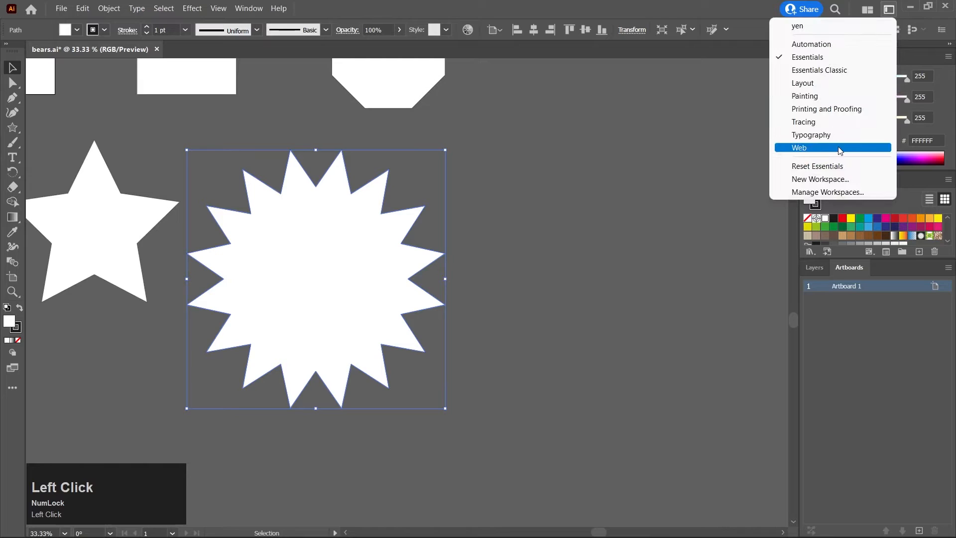
click(835, 166)
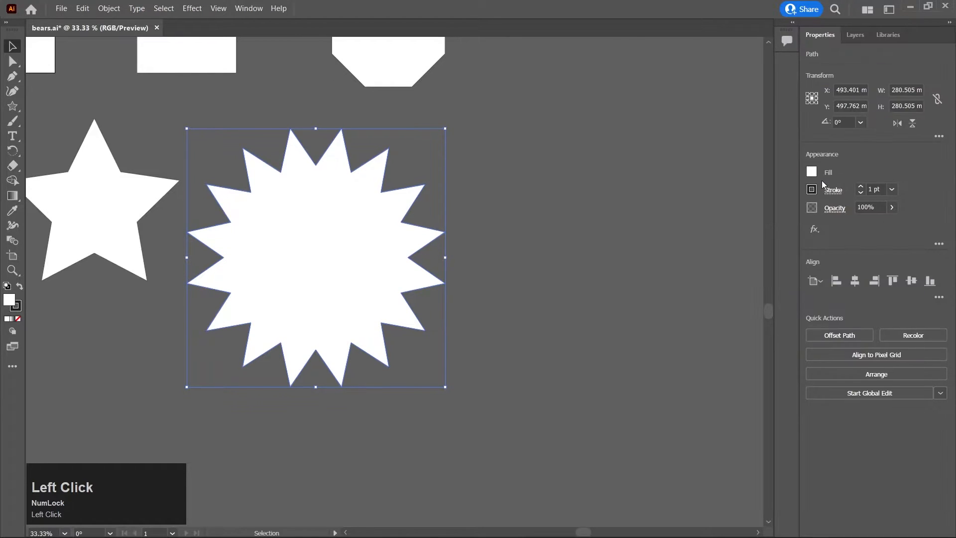
Expand the Comments panel, float it over the canvas and close it
click(788, 40)
click(792, 26)
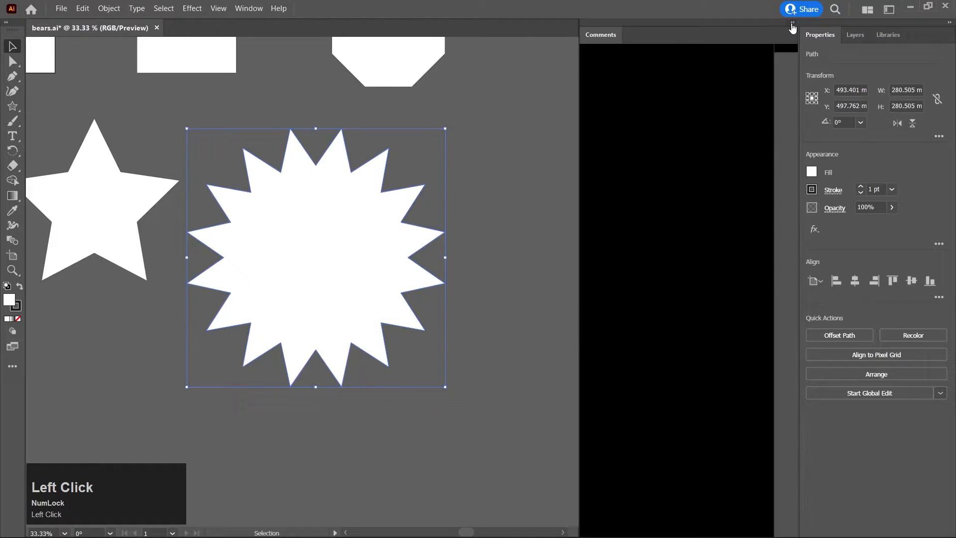
click(792, 26)
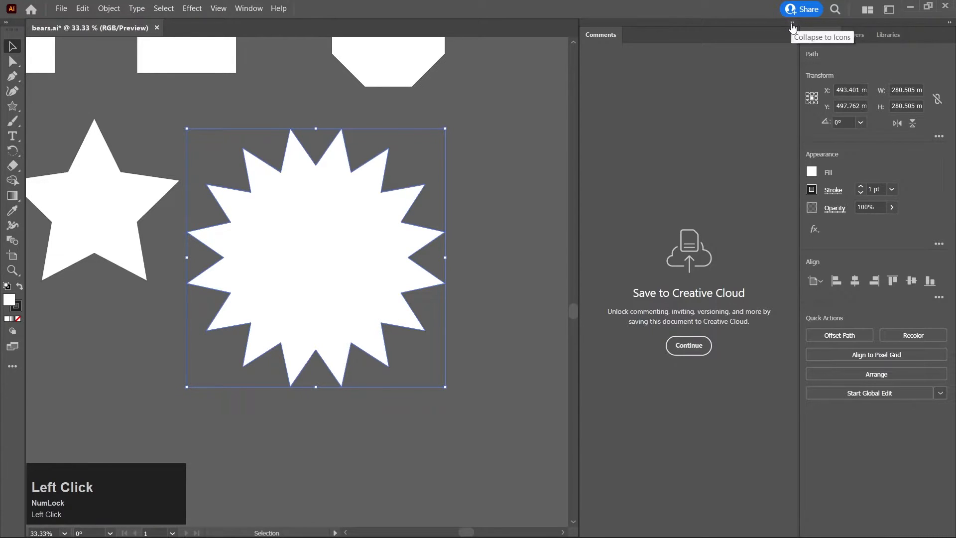
click(600, 35)
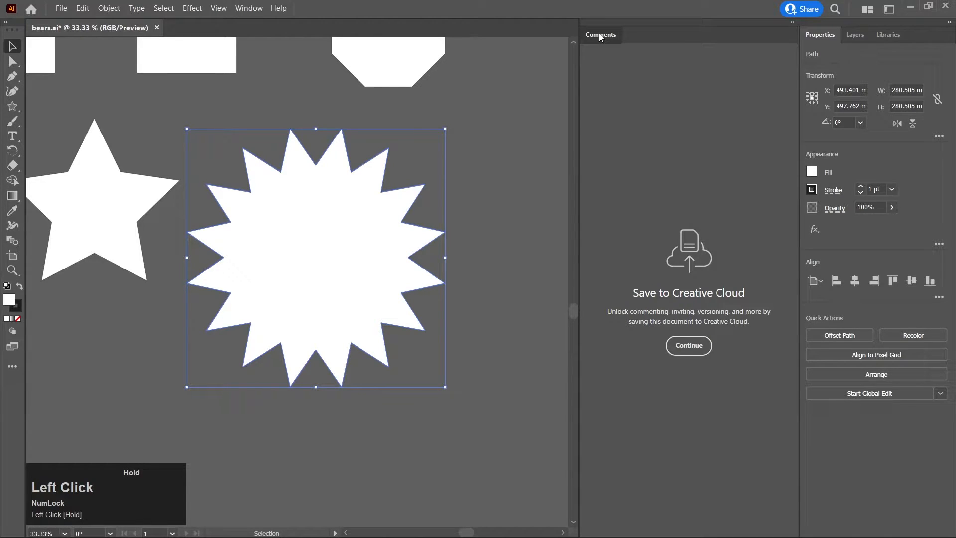
drag(600, 36, 542, 86)
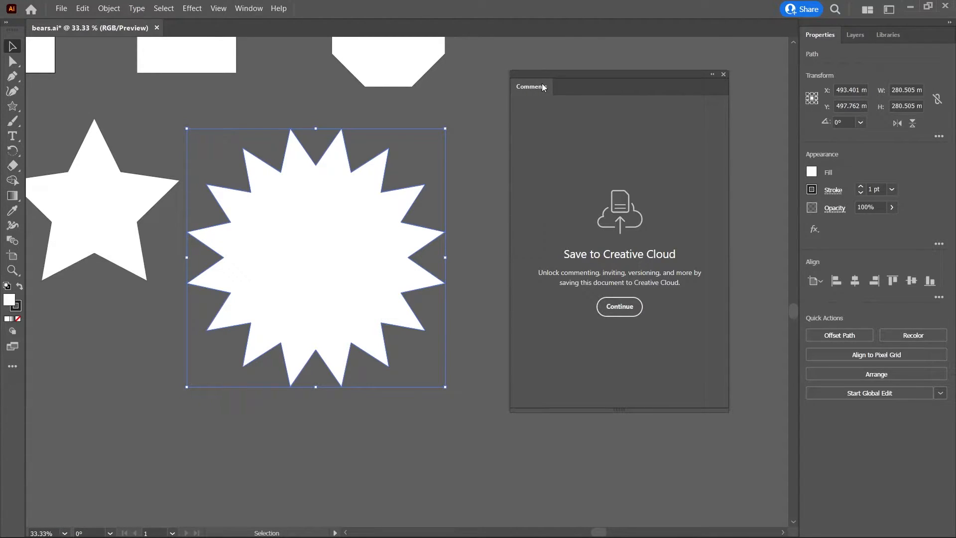
click(723, 75)
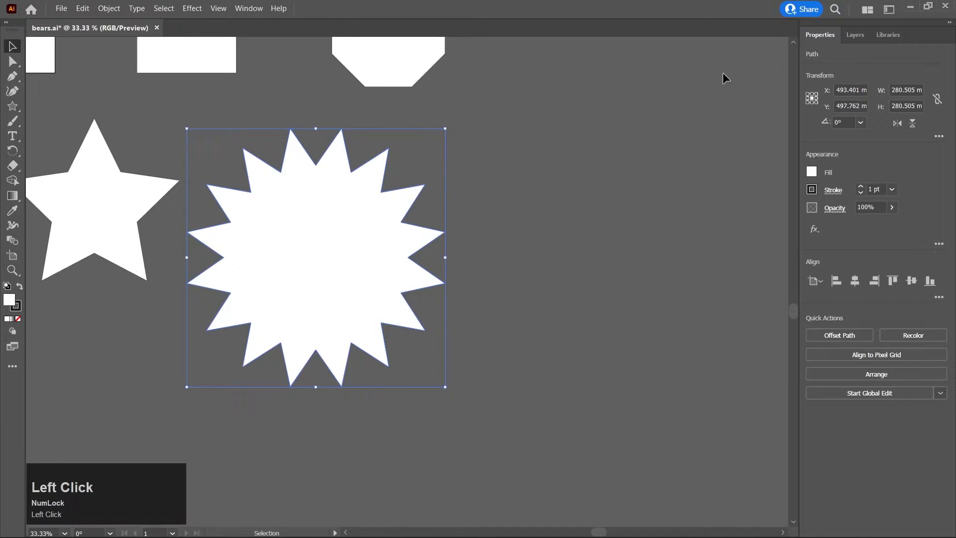
Dock the Properties panel in its own column beside Layers, and close the Libraries panel
click(826, 35)
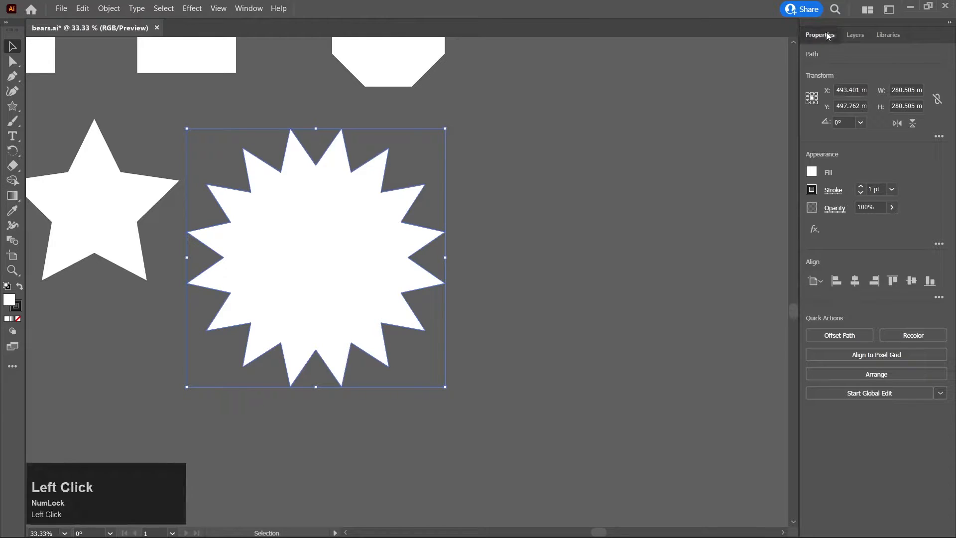
mouse_move(816, 36)
mouse_down()
mouse_move(730, 70)
mouse_move(667, 55)
mouse_move(820, 35)
mouse_up()
drag(886, 35, 815, 37)
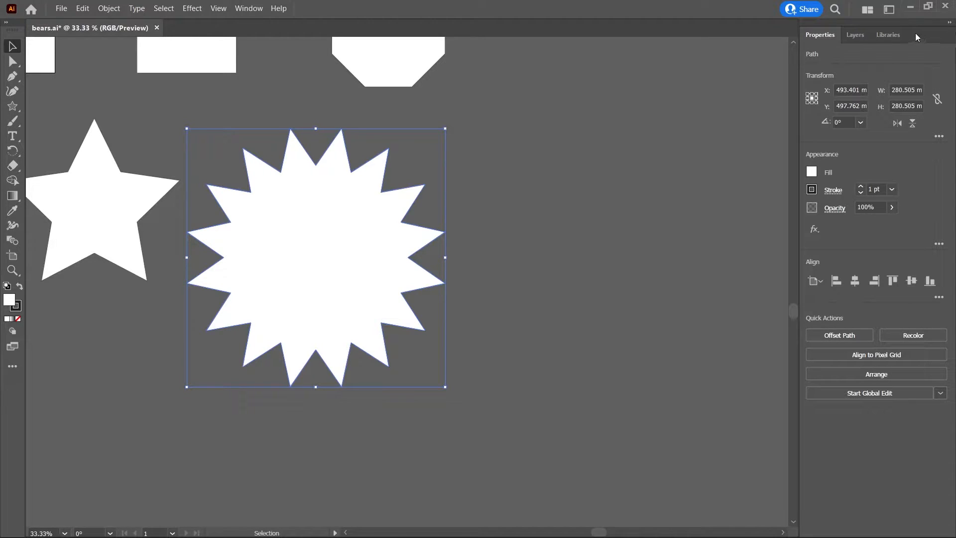
drag(931, 38, 953, 49)
drag(830, 40, 817, 31)
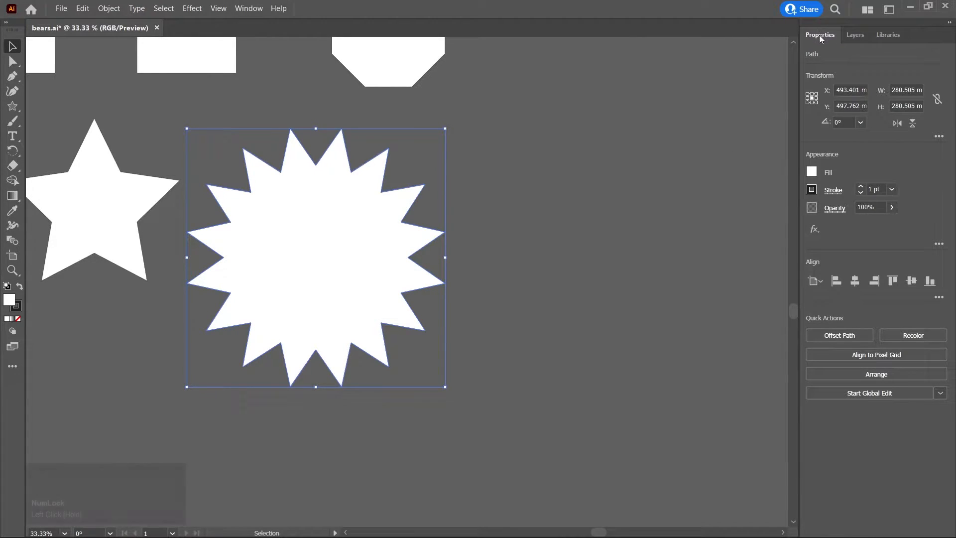
drag(819, 35, 796, 81)
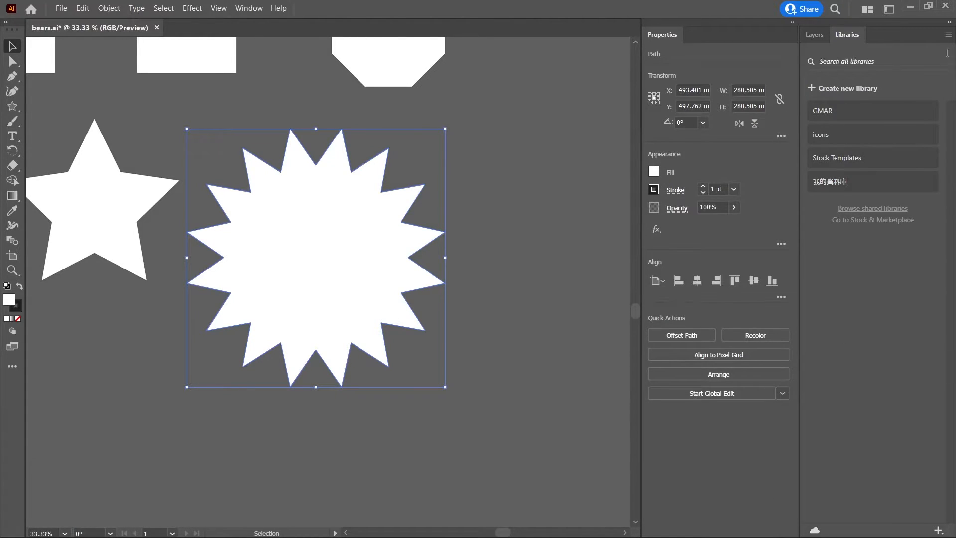
right_click(853, 35)
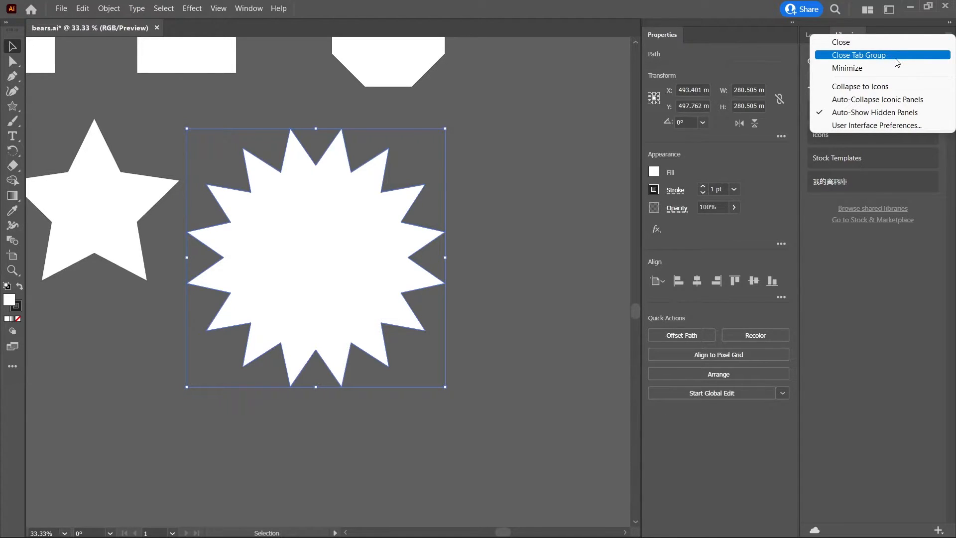
click(849, 43)
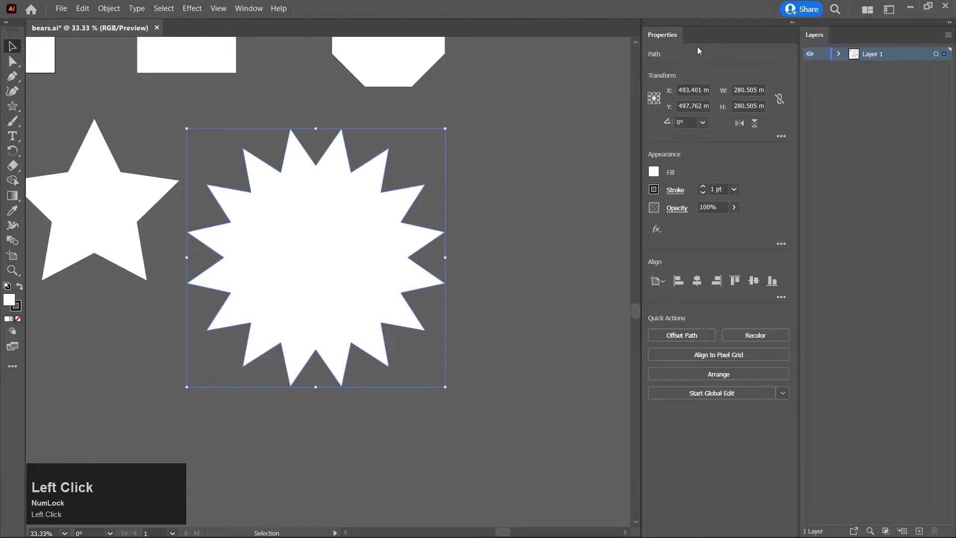
Show the Color panel, separate it from Color Guide, and dock it above Layers with Color Guide closed
click(252, 14)
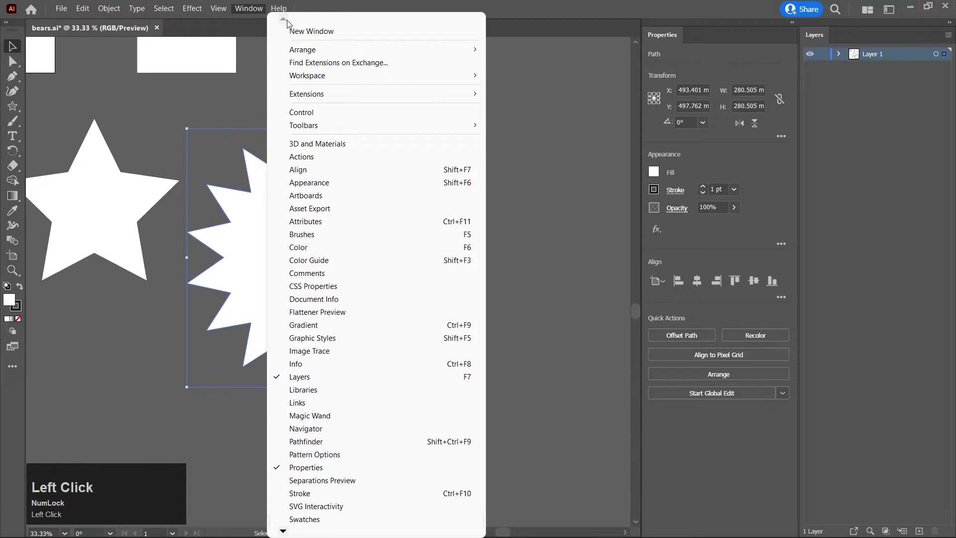
click(438, 248)
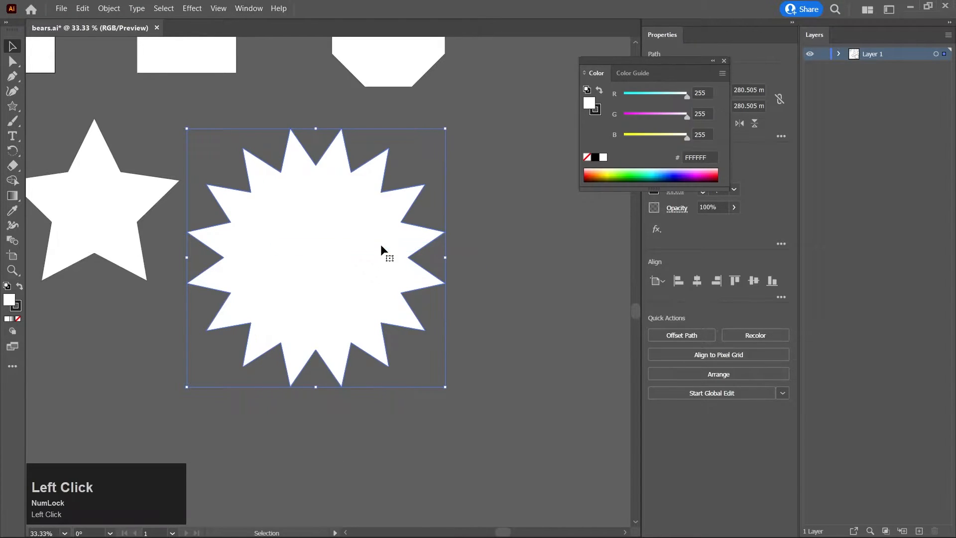
drag(596, 74, 542, 136)
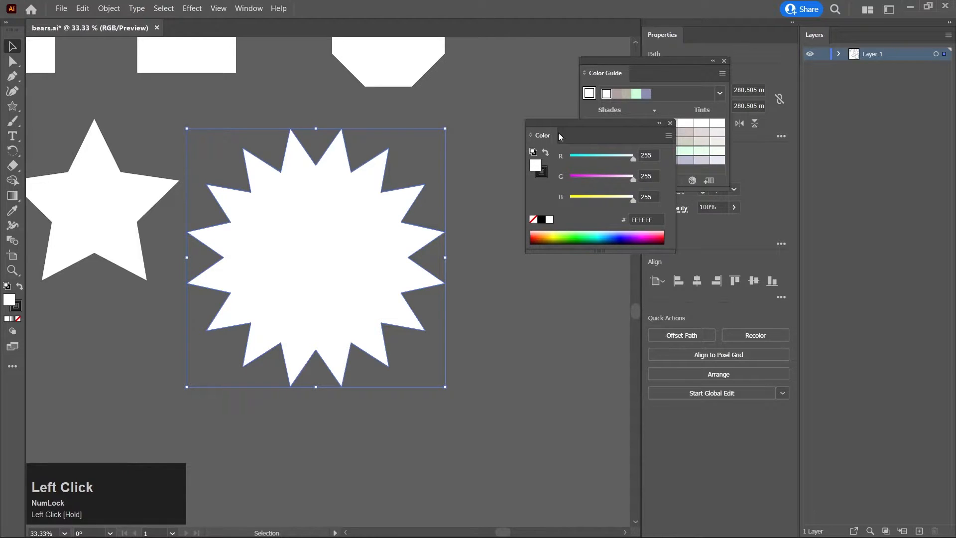
click(724, 60)
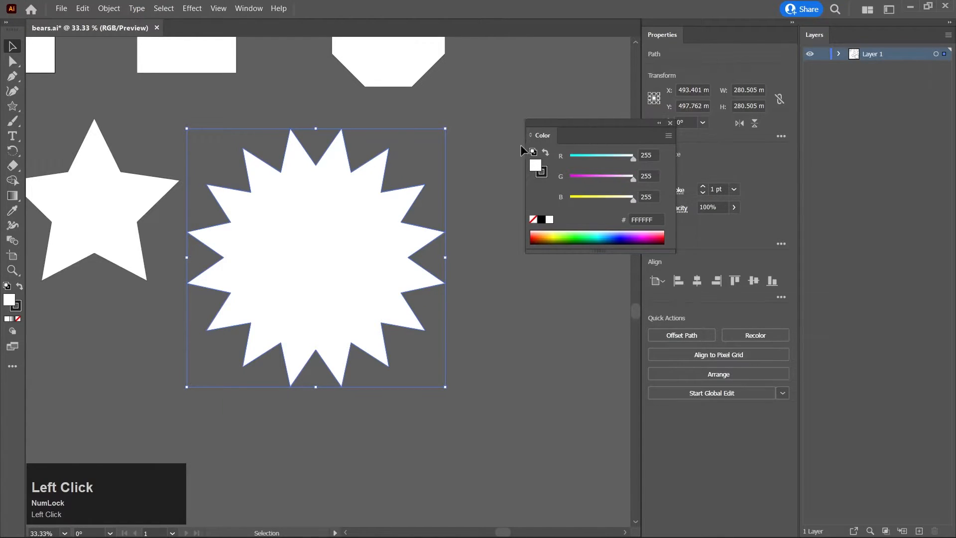
drag(544, 133, 817, 26)
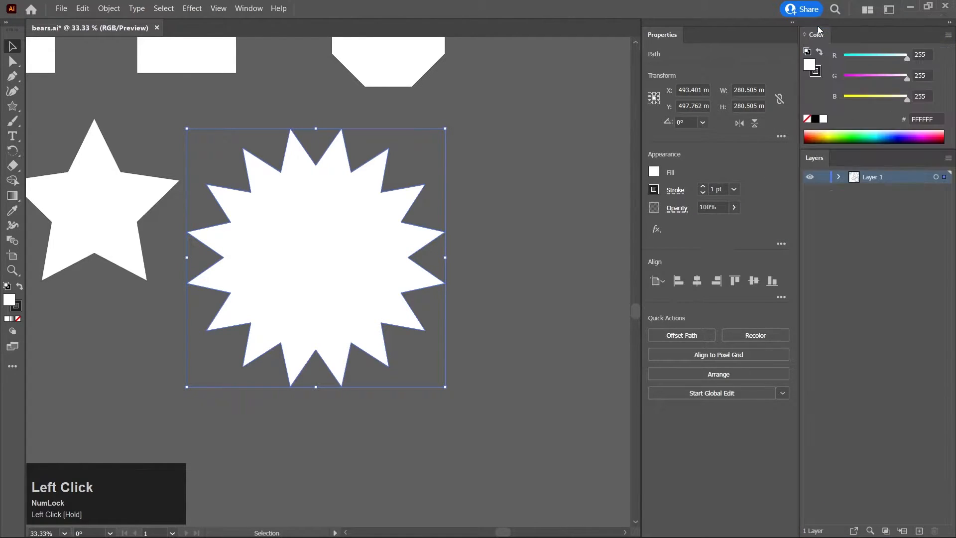
Show the Swatches panel and dock it between the Color and Layers panels
click(249, 8)
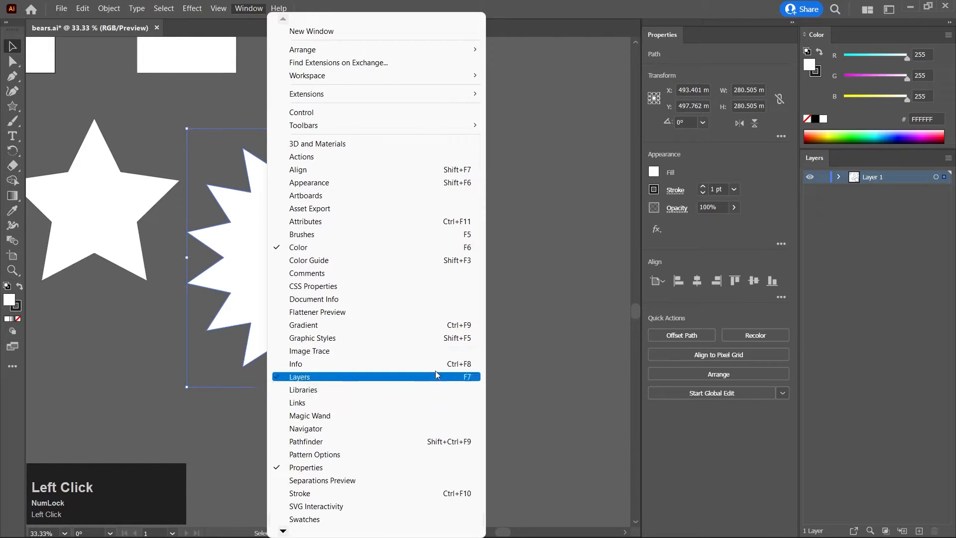
click(355, 519)
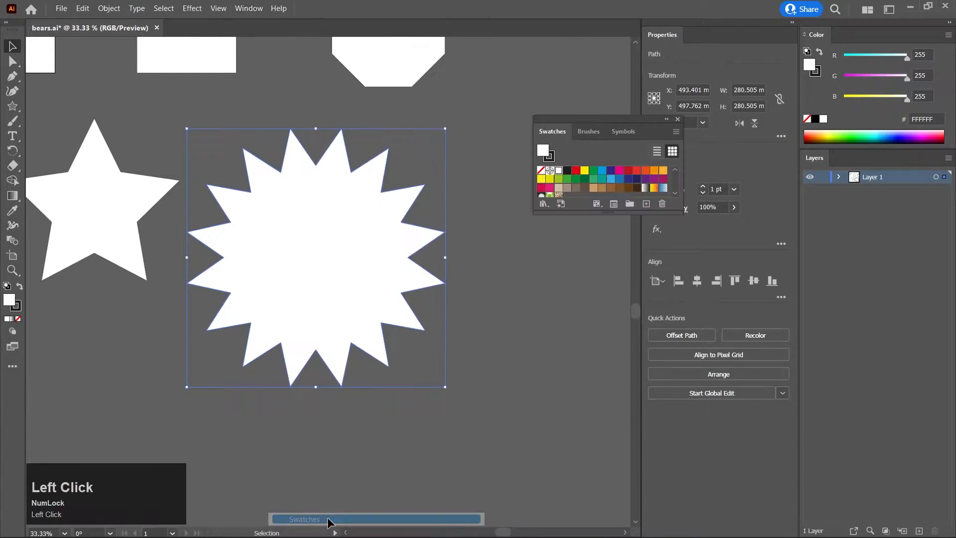
drag(546, 133, 835, 147)
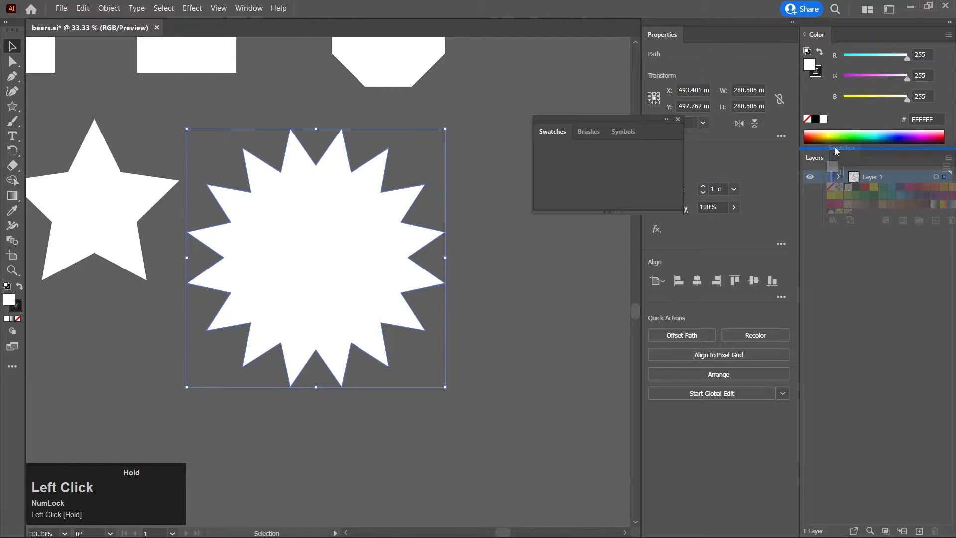
drag(834, 147, 834, 147)
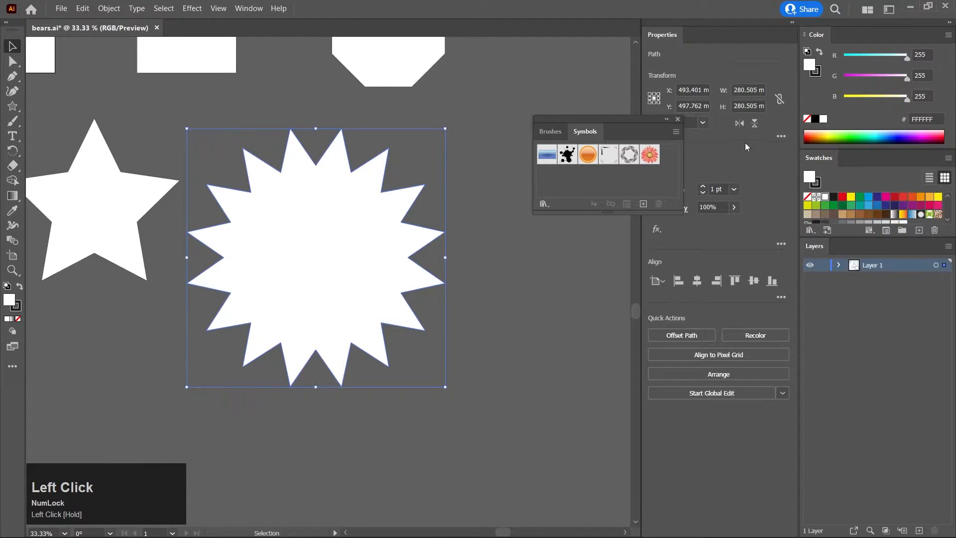
Group the Symbols panel with Swatches and close the leftover floating Brushes panel
drag(654, 128, 573, 138)
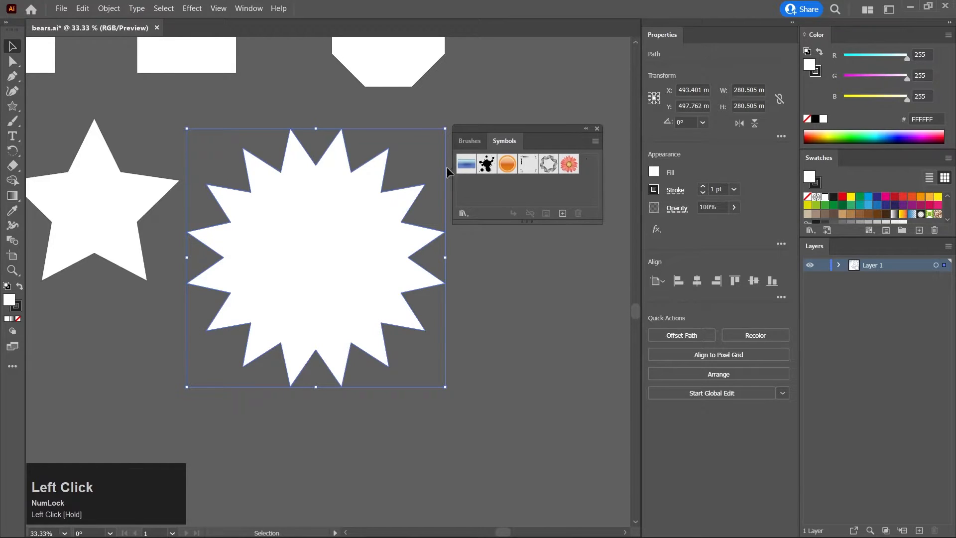
mouse_move(503, 142)
mouse_down()
mouse_move(527, 247)
mouse_move(843, 205)
mouse_move(853, 160)
mouse_up()
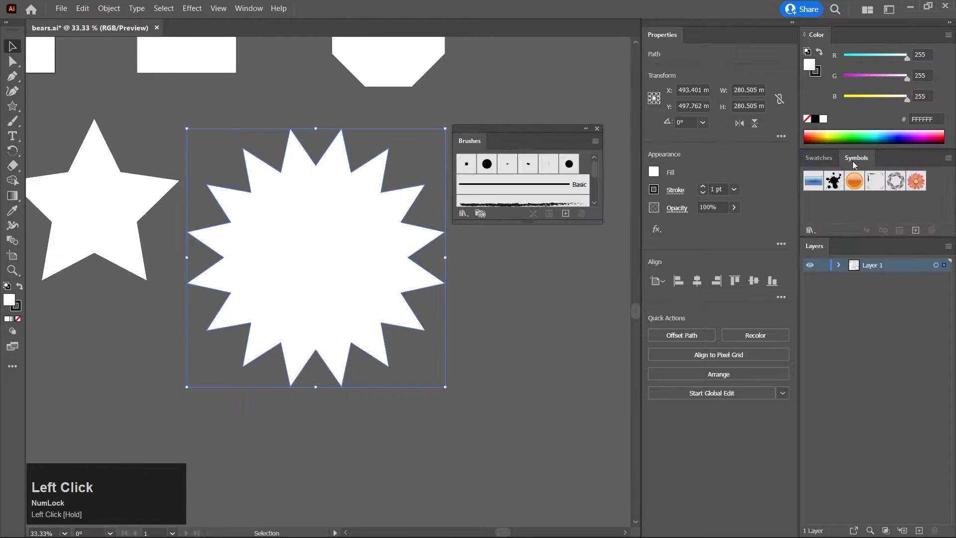
click(598, 128)
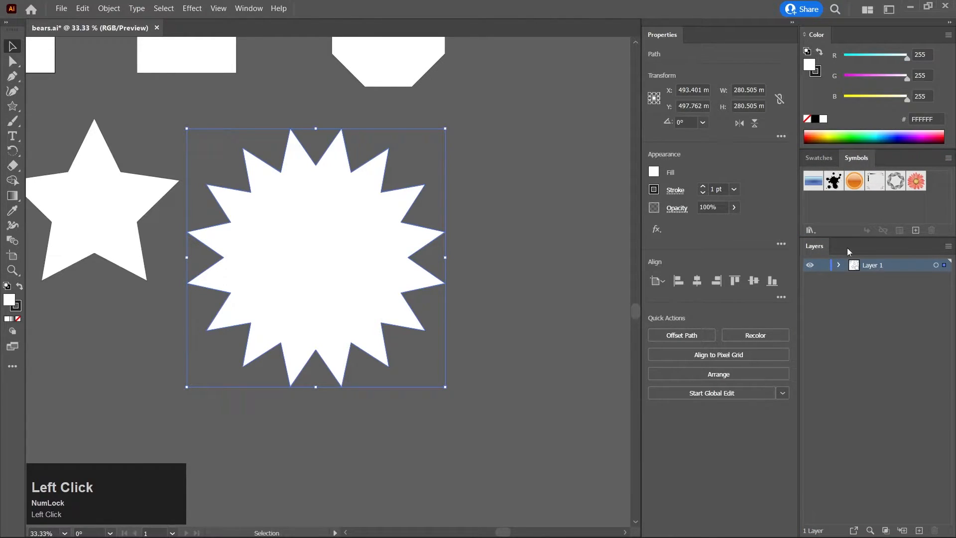
Show the Artboards panel, group it with Layers, and close the leftover Asset Export panel
click(252, 10)
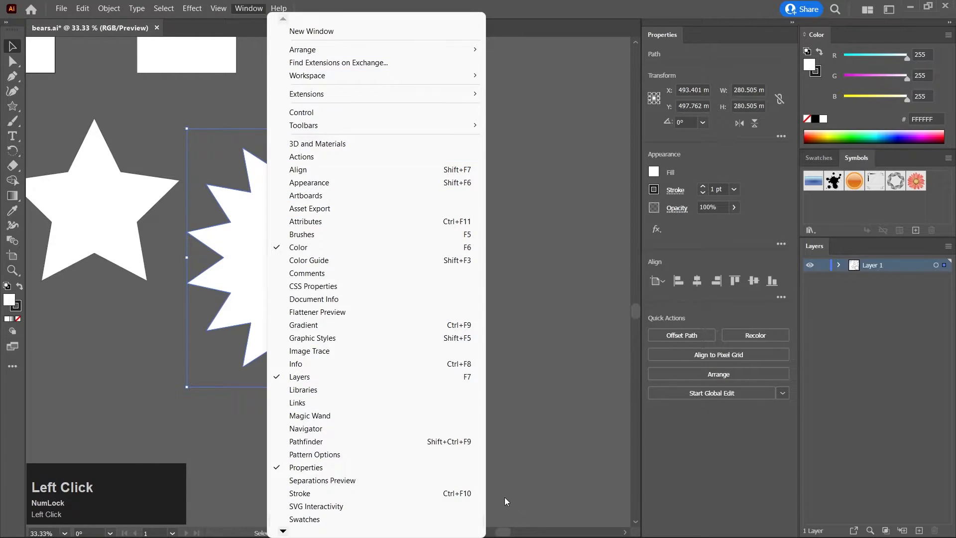
scroll(351, 500, down, 1)
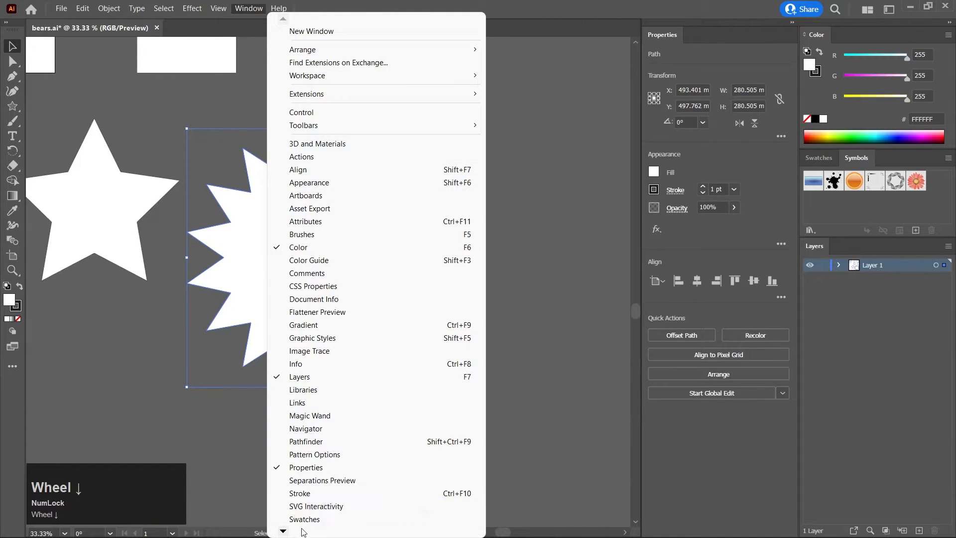
click(358, 199)
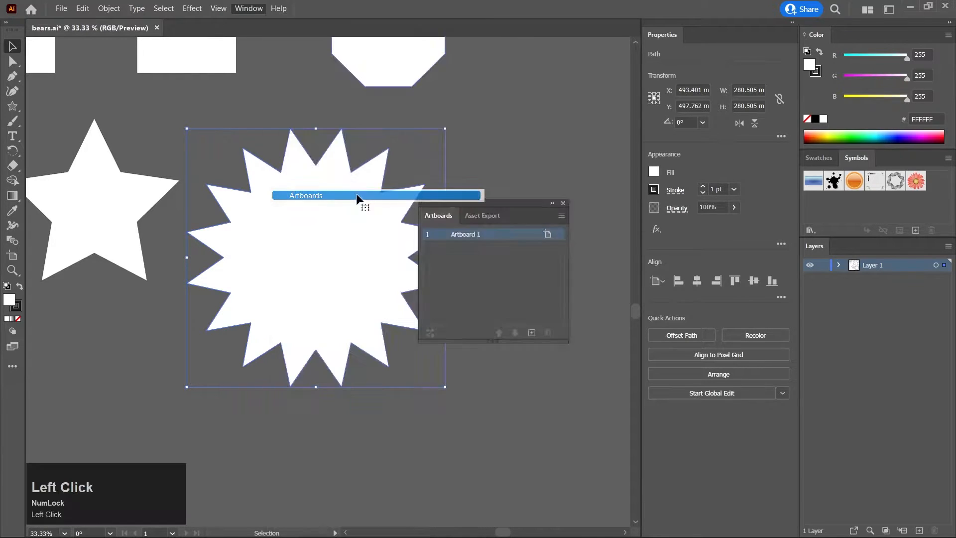
drag(434, 217, 849, 247)
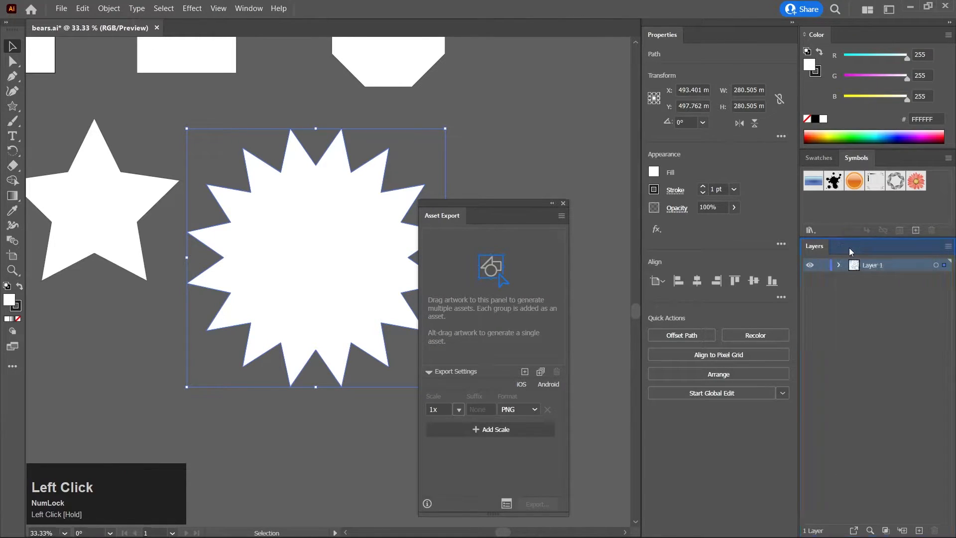
click(563, 203)
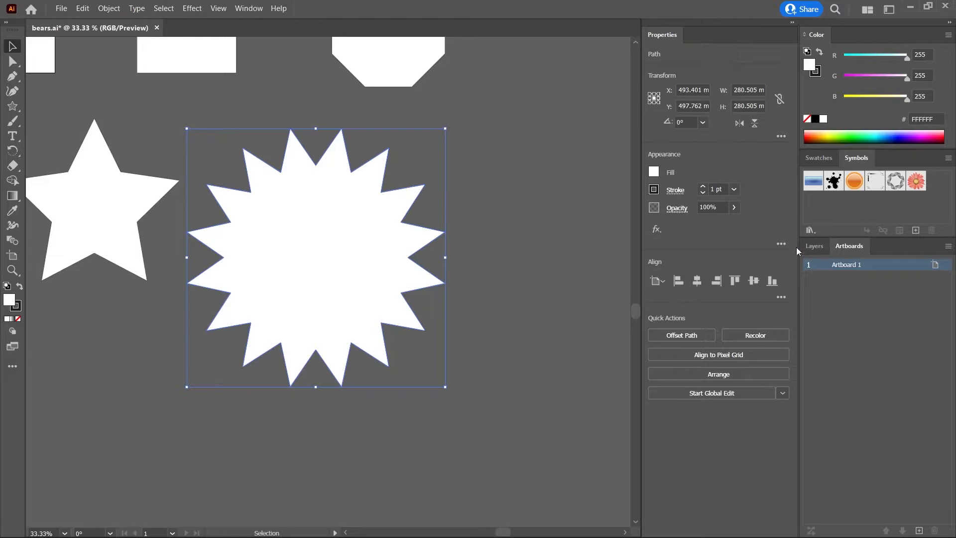
Alternate between the Layers and Artboards panels, ending on Artboards, and bring Swatches in front of Symbols
click(815, 247)
click(848, 247)
click(814, 246)
click(838, 249)
click(812, 248)
click(858, 248)
mouse_move(907, 249)
mouse_down()
mouse_move(841, 255)
mouse_move(915, 255)
mouse_move(907, 255)
mouse_up()
click(818, 157)
Detach the column of Color, Swatches and Artboards panels and dock it again along the window's edge
mouse_move(889, 157)
mouse_down()
mouse_move(828, 155)
mouse_move(893, 153)
mouse_up()
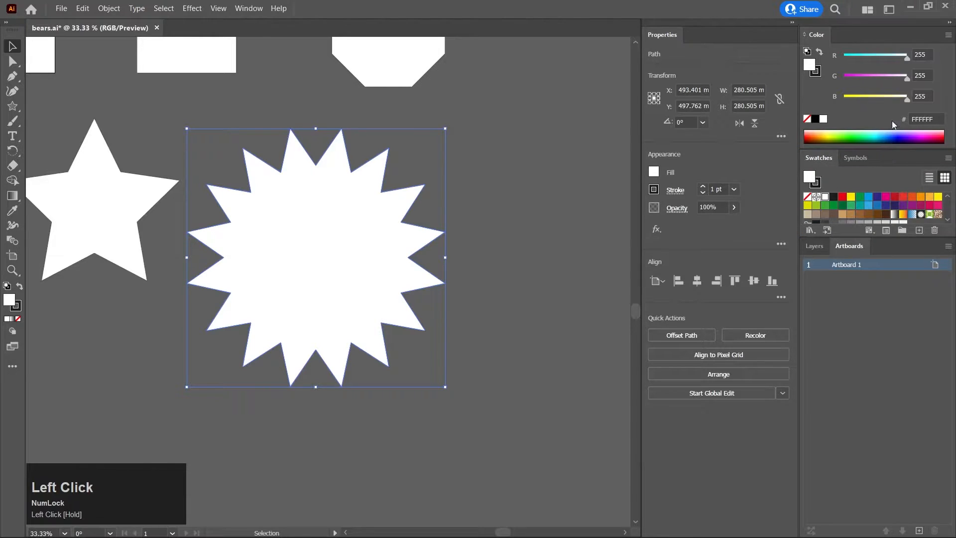
mouse_move(898, 34)
mouse_down()
mouse_move(885, 35)
mouse_move(899, 40)
mouse_up()
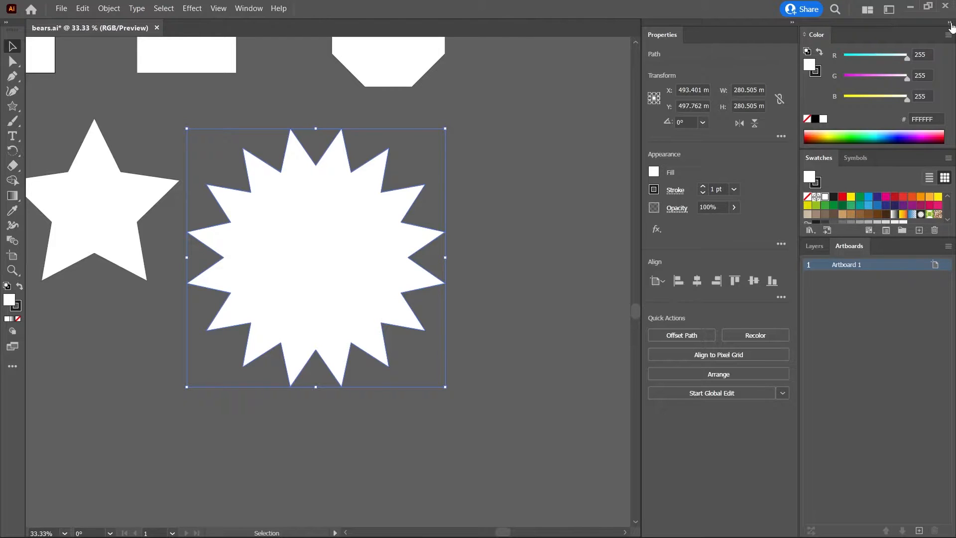
drag(850, 25, 955, 24)
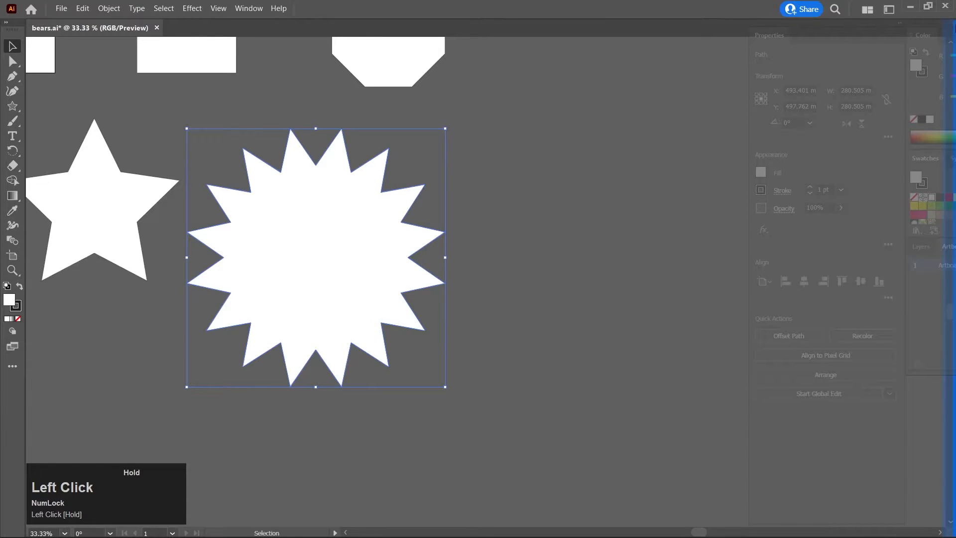
drag(955, 24, 955, 24)
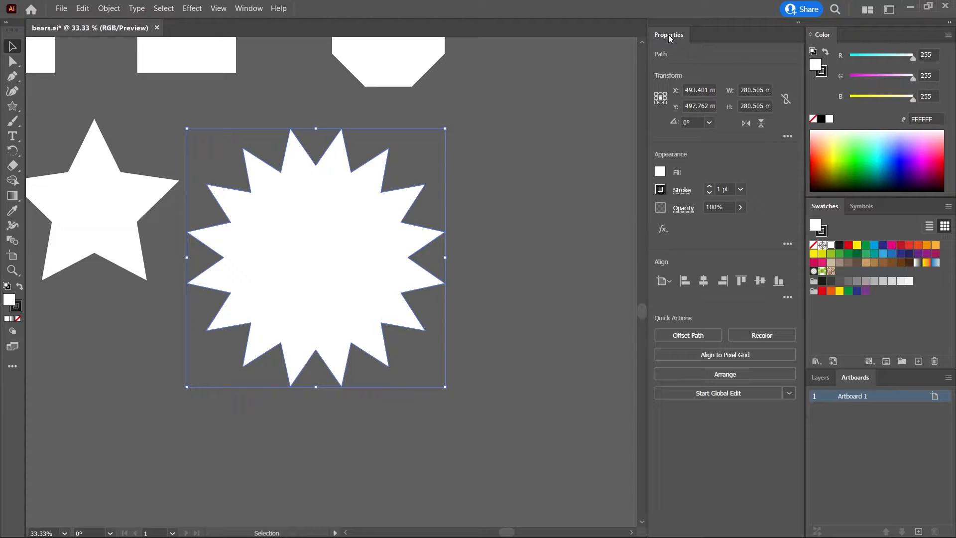
Float the Properties panel over the canvas and dock it back beside the Color, Swatches and Artboards column
drag(668, 34, 555, 78)
drag(660, 62, 622, 53)
drag(562, 73, 799, 40)
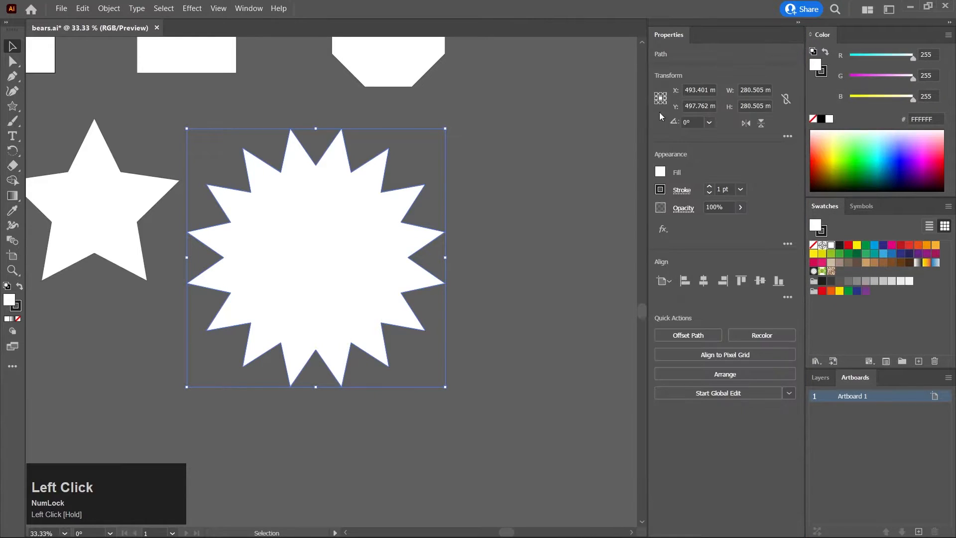
Show the Control bar above the document
click(648, 145)
drag(520, 188, 533, 173)
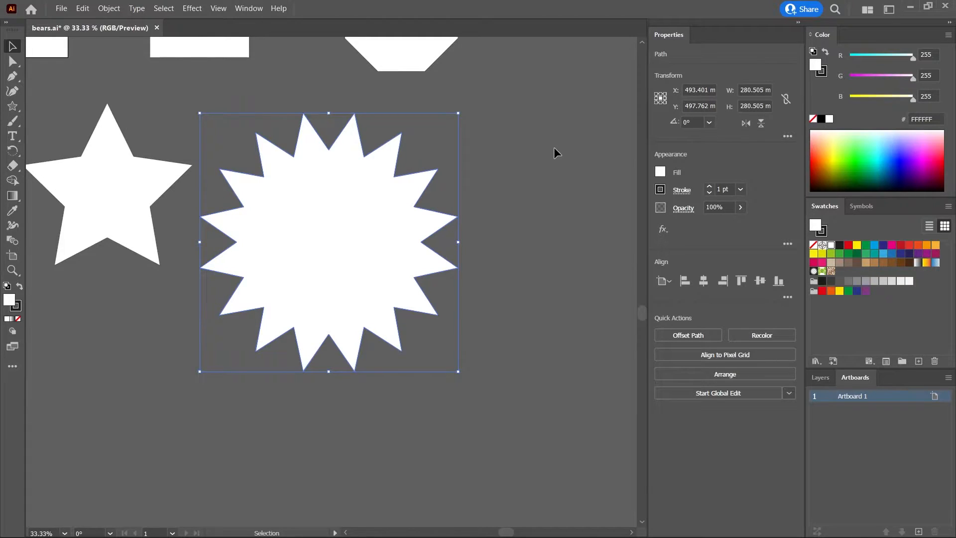
click(248, 8)
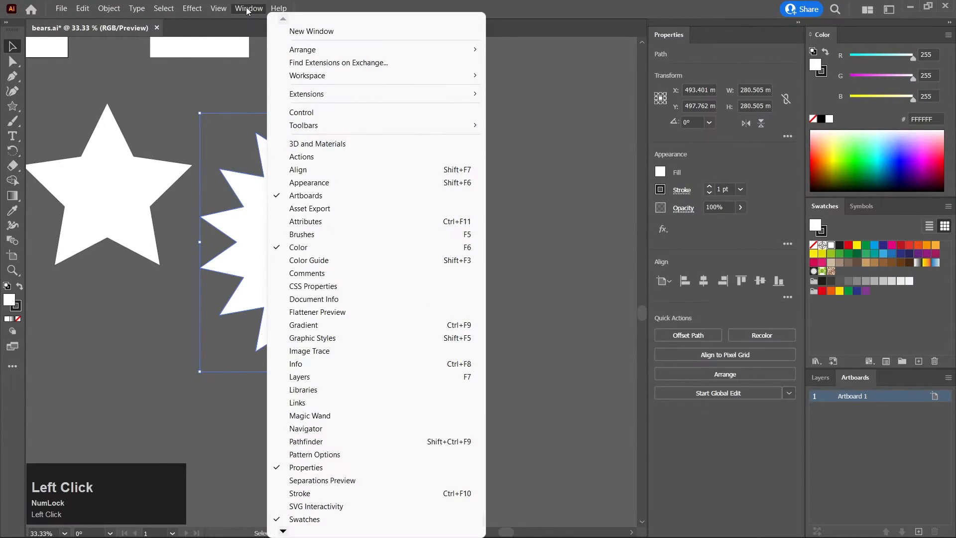
mouse_move(220, 9)
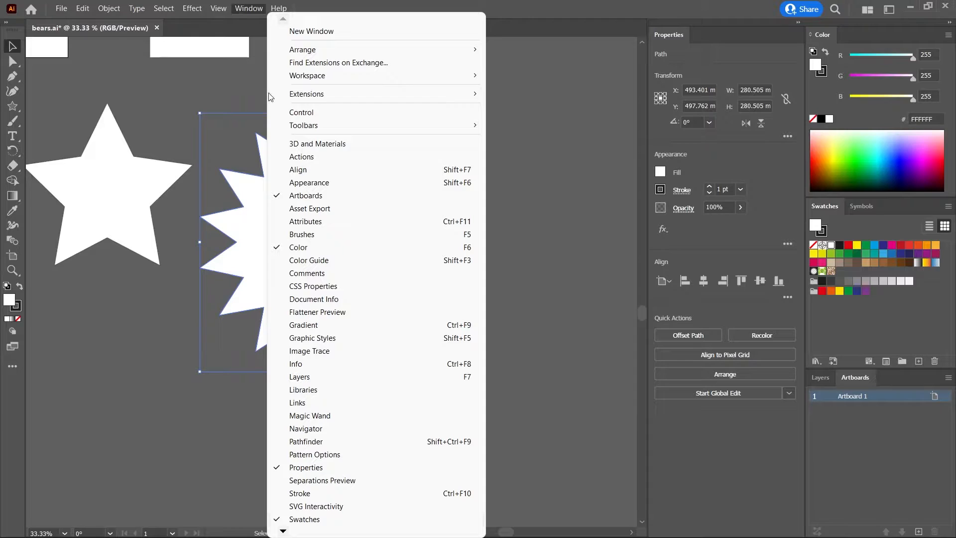
click(285, 112)
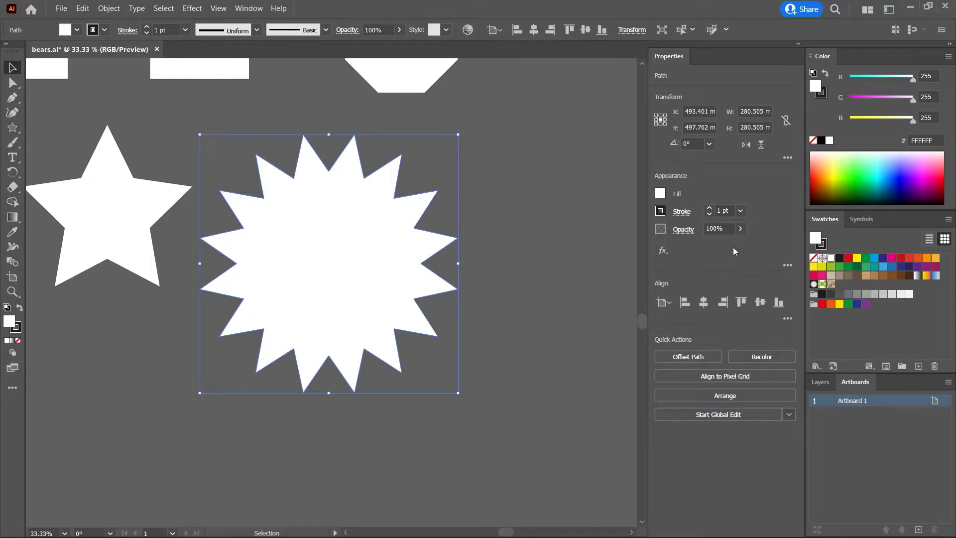
click(888, 9)
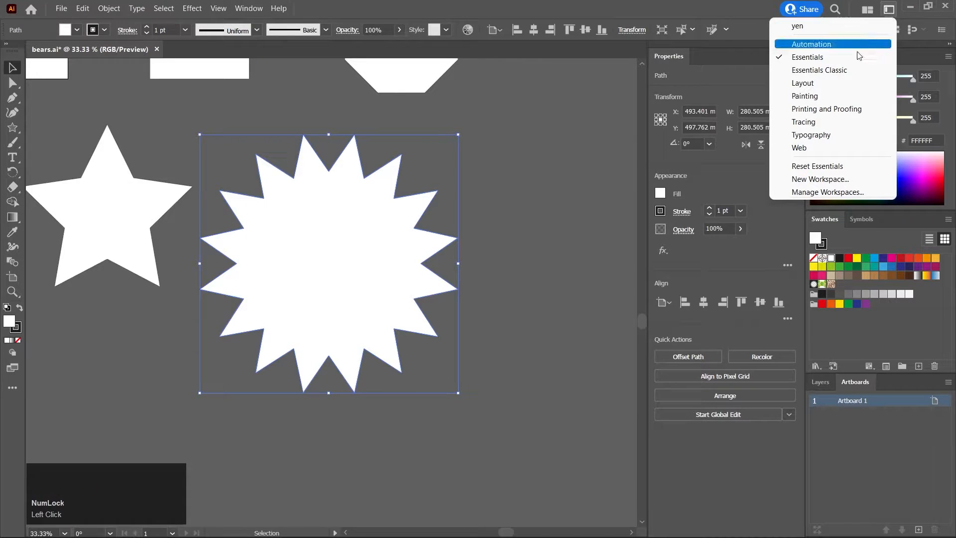
click(849, 183)
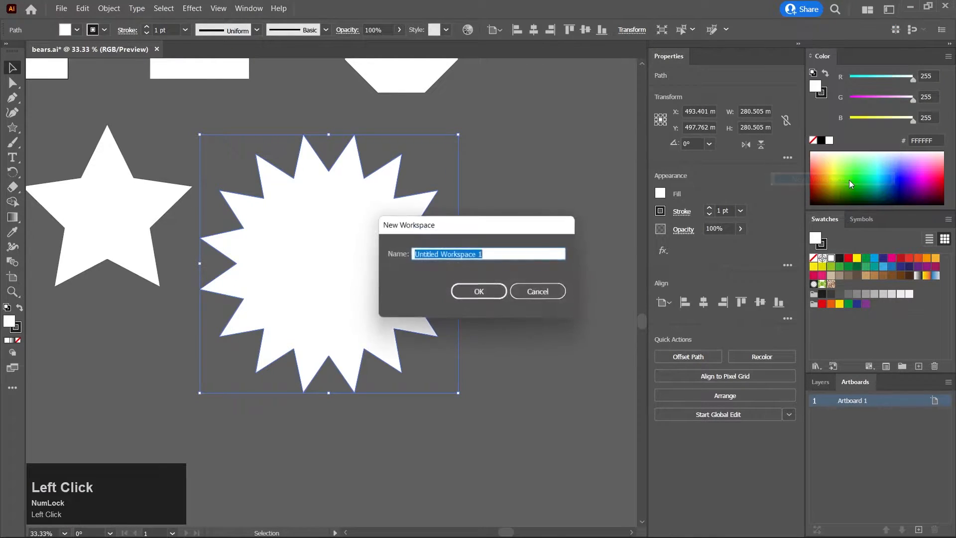
text(yen)
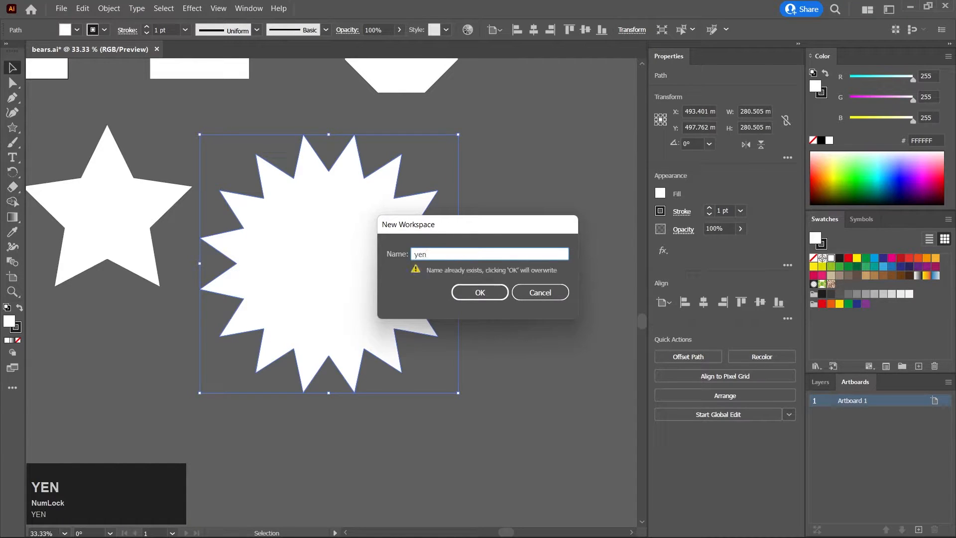
key(BackSpace)
key(BackSpace)
key(BackSpace)
text(monles)
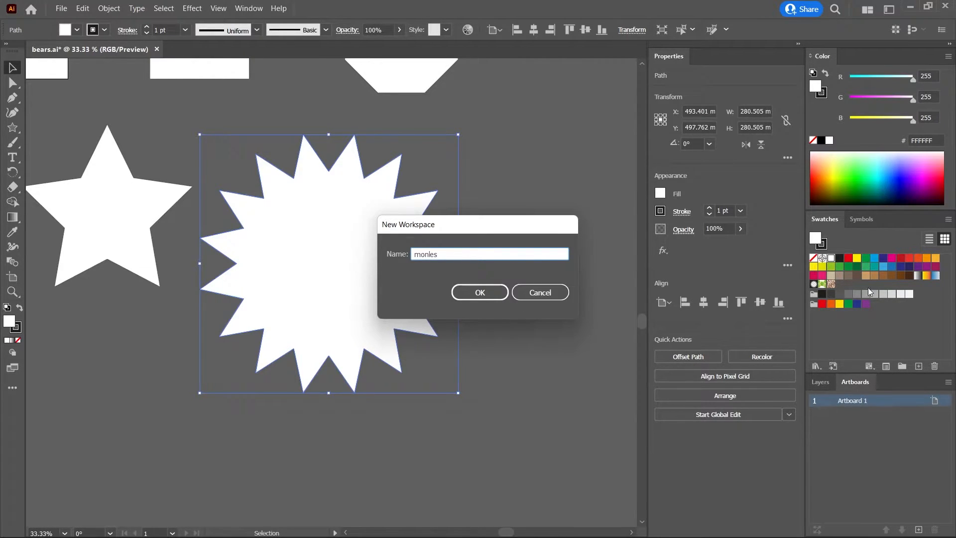
click(558, 293)
Save the current panel layout as a workspace named "yen", overwriting the existing one of that name
click(888, 10)
click(860, 179)
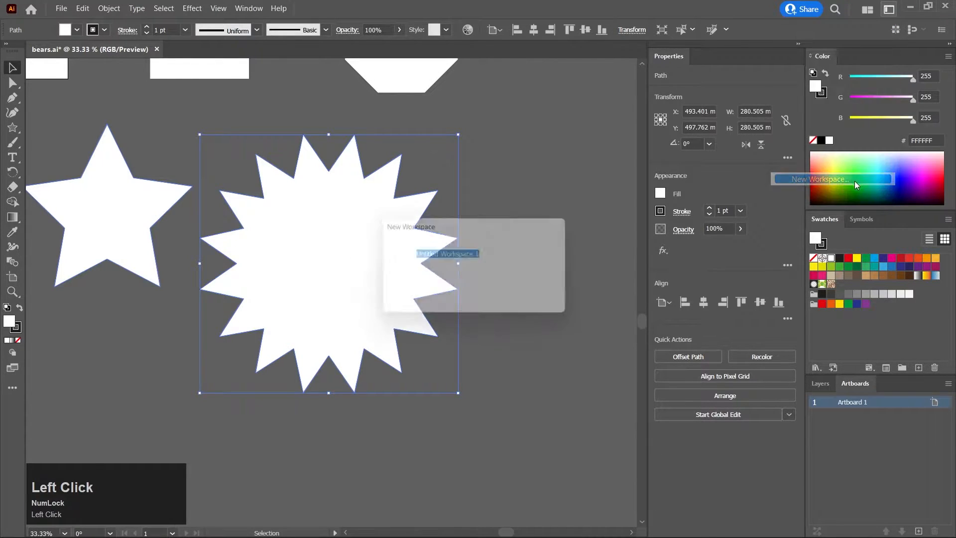
text(yen)
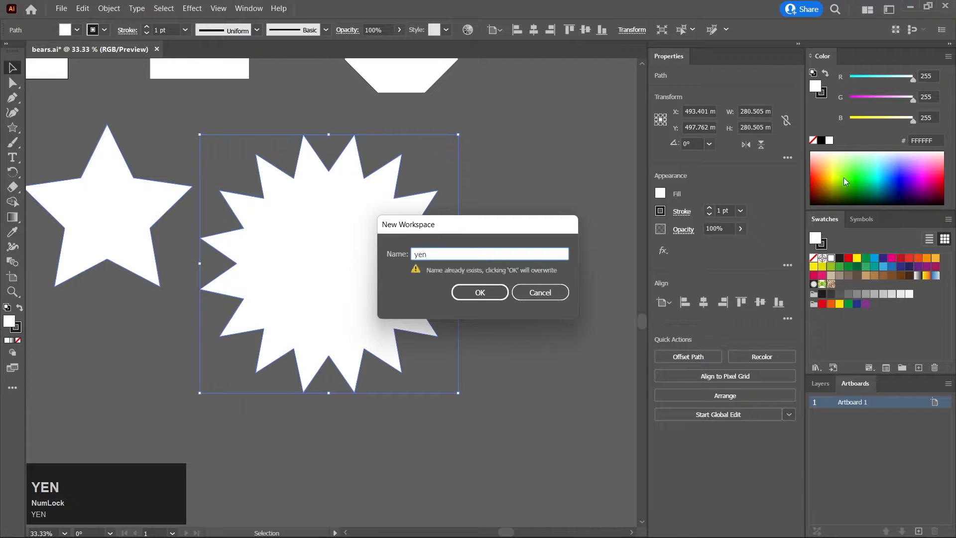
click(479, 293)
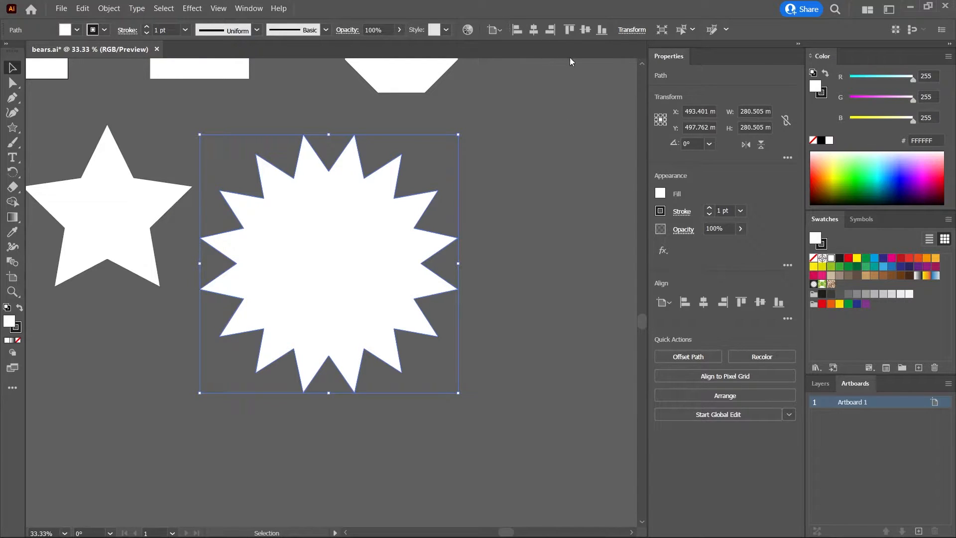
Move the many-pointed star around the empty canvas area, leaving it at about X 541 mm, Y 509 mm
drag(515, 210, 494, 187)
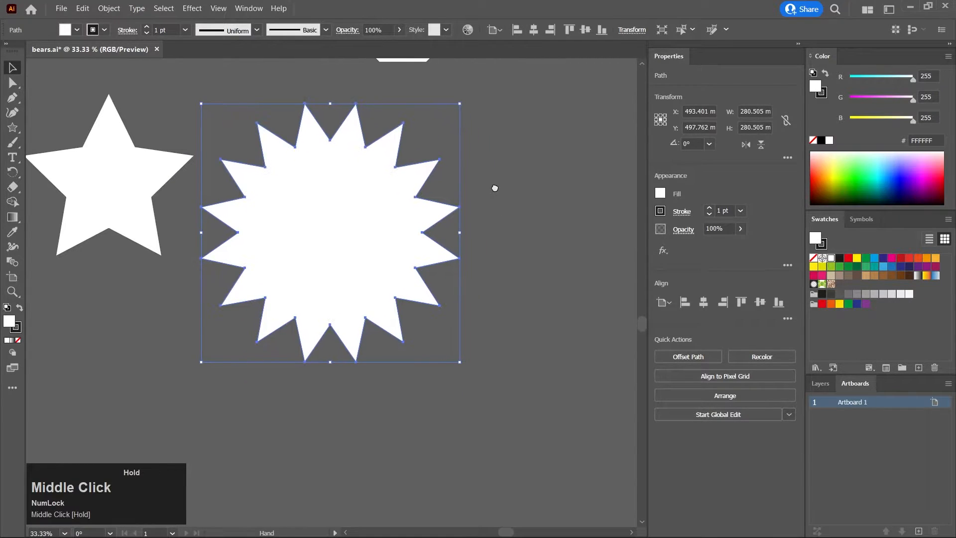
drag(279, 197, 307, 205)
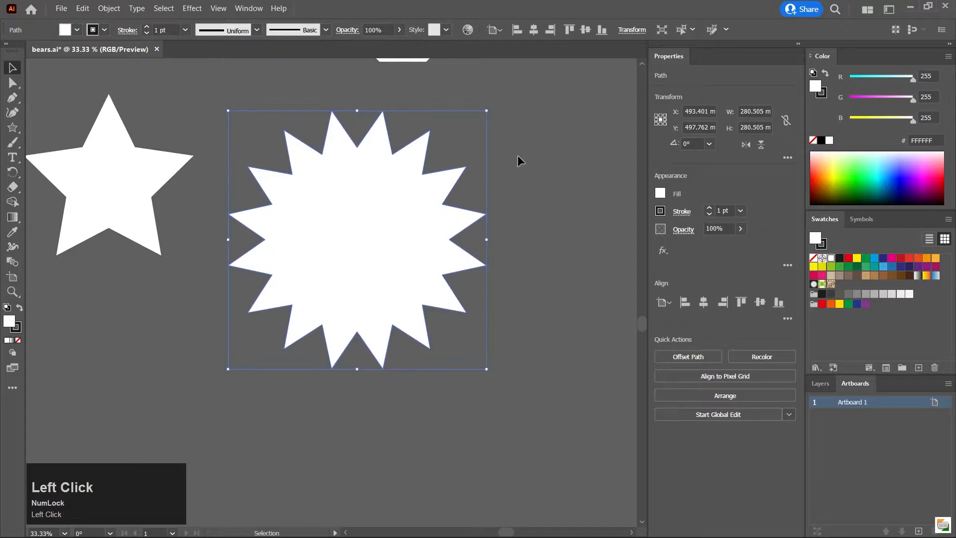
click(519, 154)
click(354, 204)
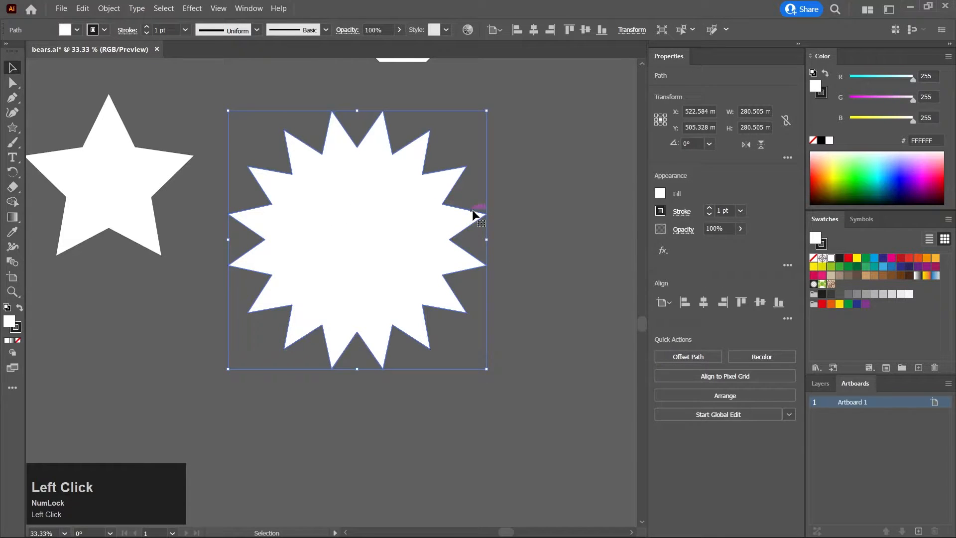
drag(473, 212, 419, 207)
click(539, 152)
mouse_move(330, 189)
mouse_down()
mouse_move(360, 198)
mouse_move(327, 177)
mouse_move(345, 178)
mouse_up()
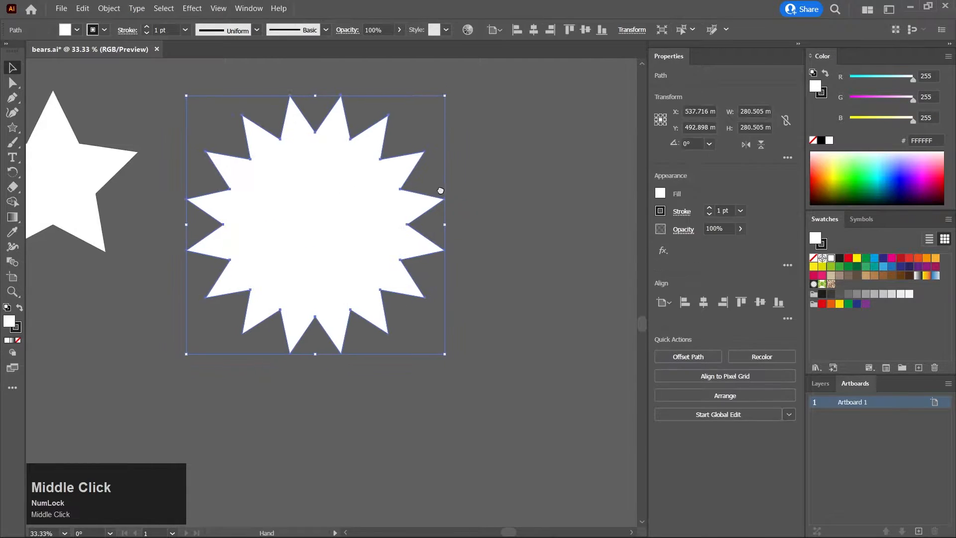
drag(451, 175, 409, 176)
drag(315, 197, 338, 192)
drag(438, 241, 447, 242)
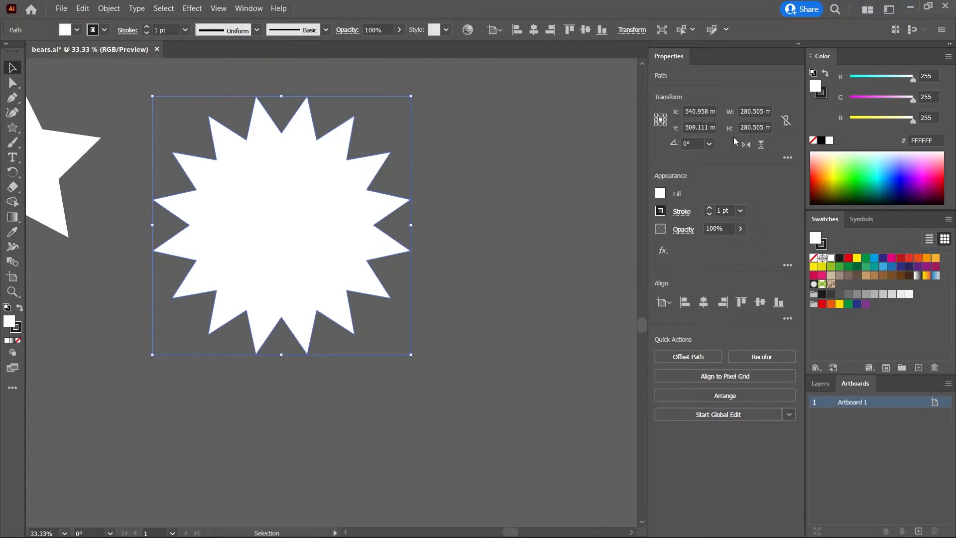
Compare the Control bar with and without the many-pointed star selected, and view the star's stroke options
double_click(296, 193)
click(465, 200)
double_click(465, 200)
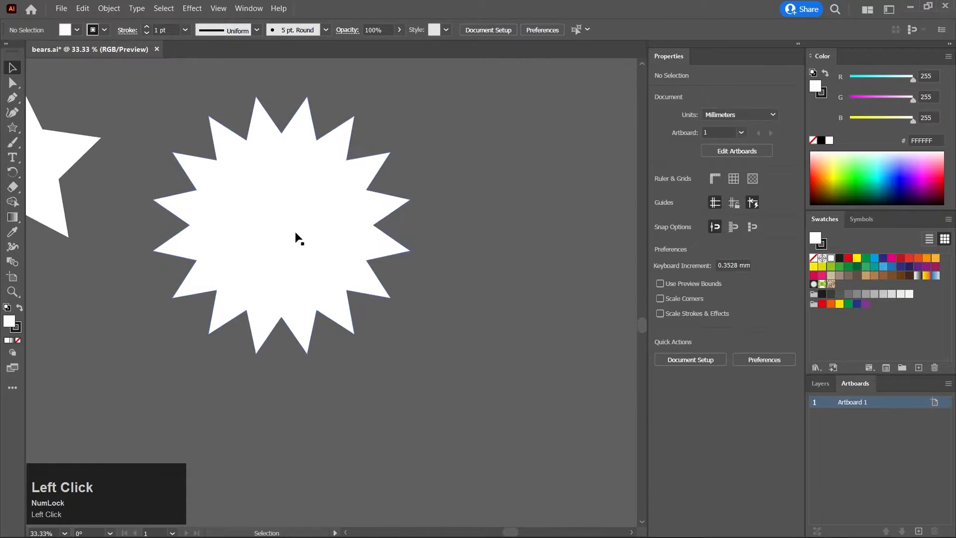
click(323, 230)
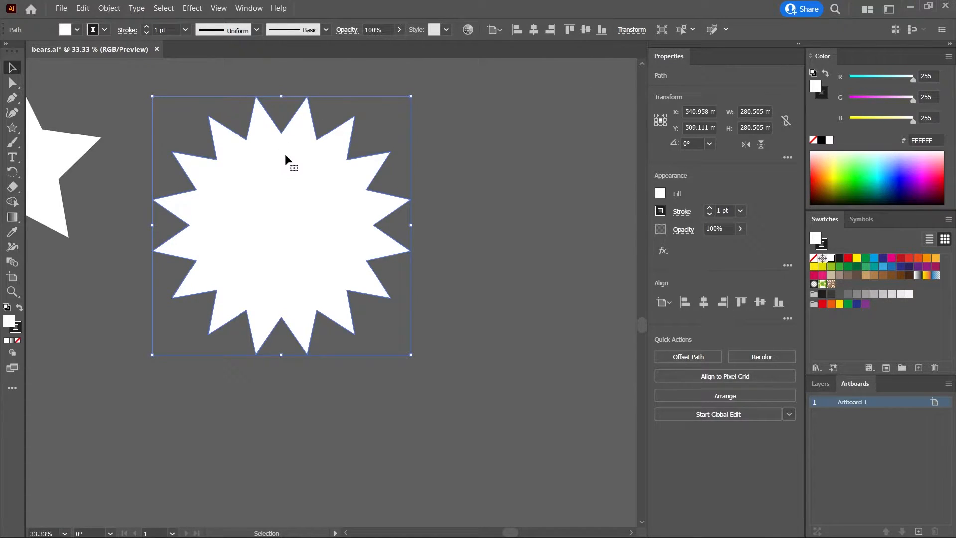
click(129, 30)
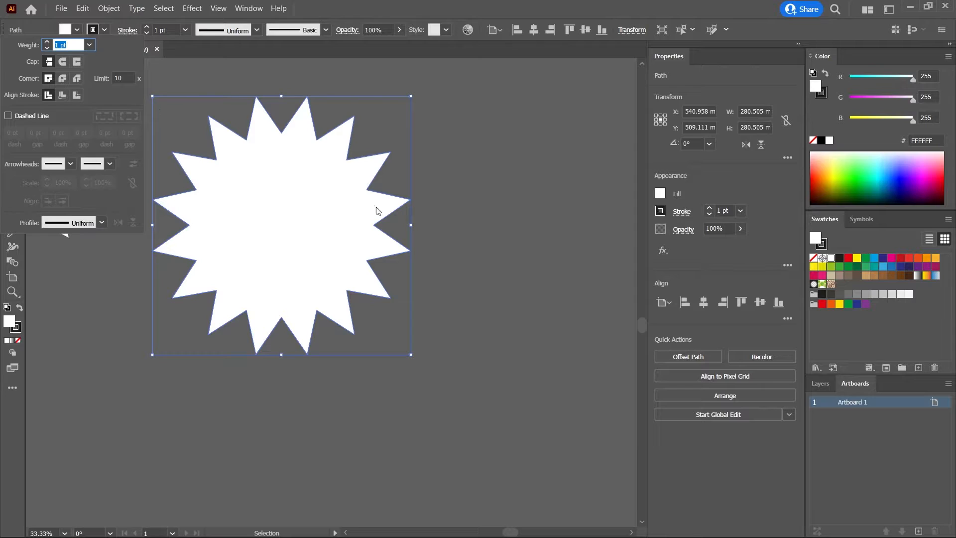
click(417, 206)
Shift the many-pointed star to about X 556 mm and view its transform options in the Control bar
mouse_move(236, 198)
mouse_down()
mouse_move(301, 202)
mouse_move(251, 196)
mouse_up()
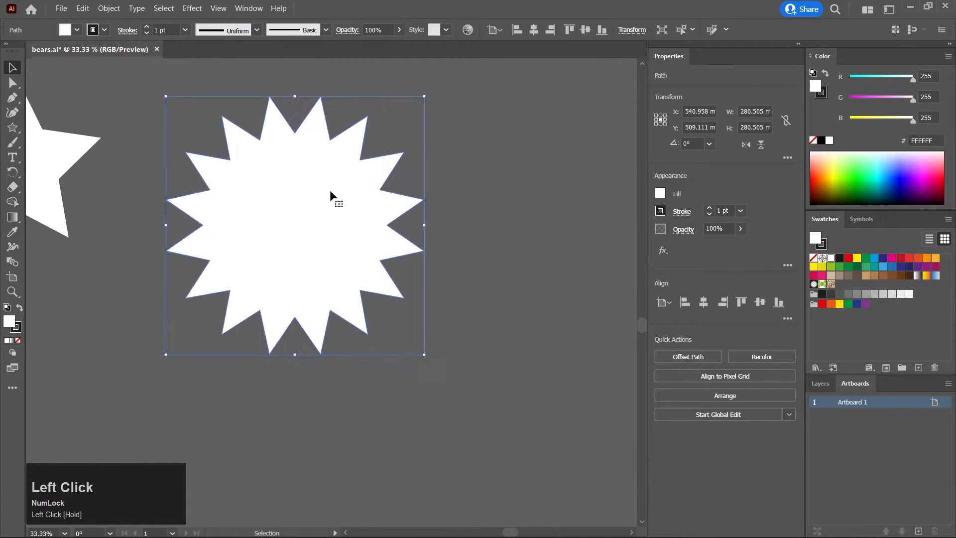
click(631, 30)
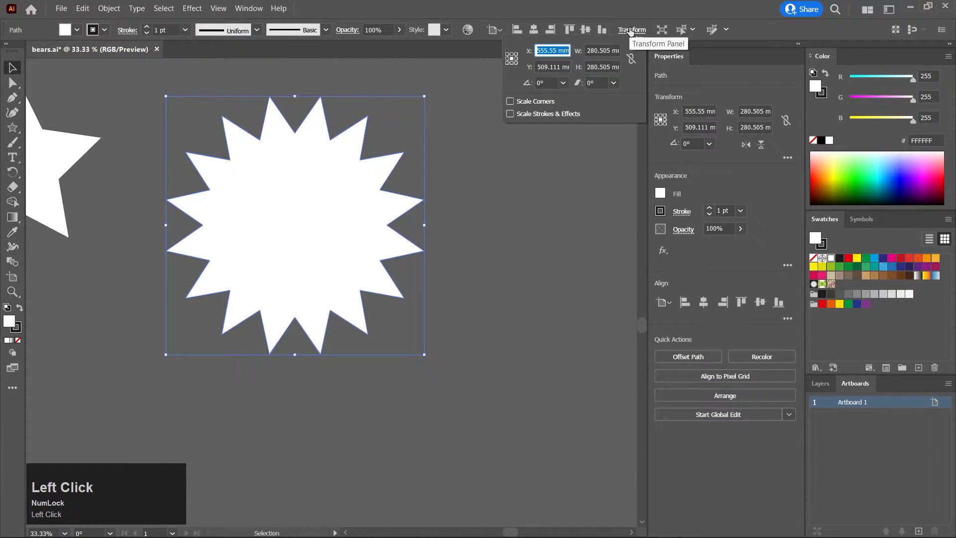
click(249, 187)
Move the five-pointed star closer to the many-pointed star, to about X 306 mm, Y 446 mm
click(155, 92)
drag(180, 173, 220, 178)
drag(74, 144, 124, 154)
drag(273, 198, 350, 192)
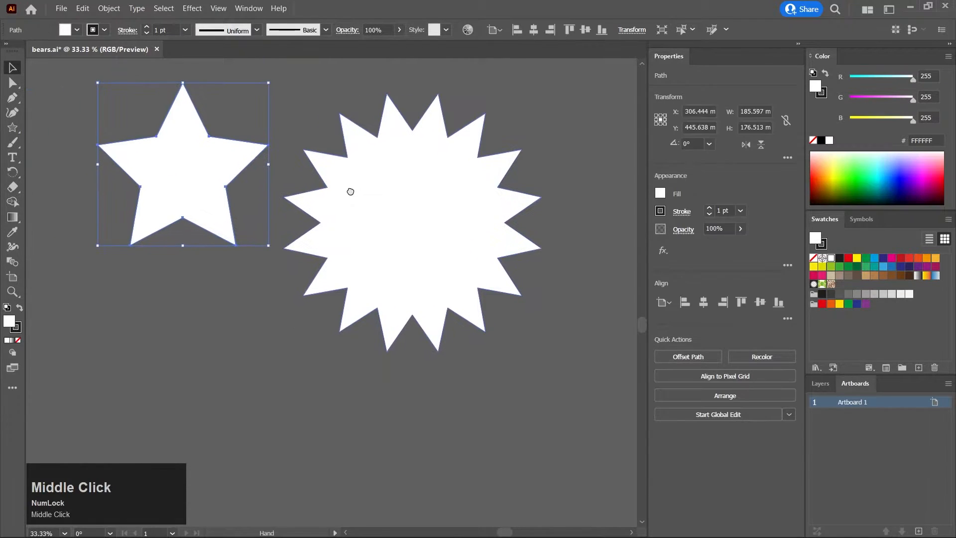
scroll(73, 62, up, 1)
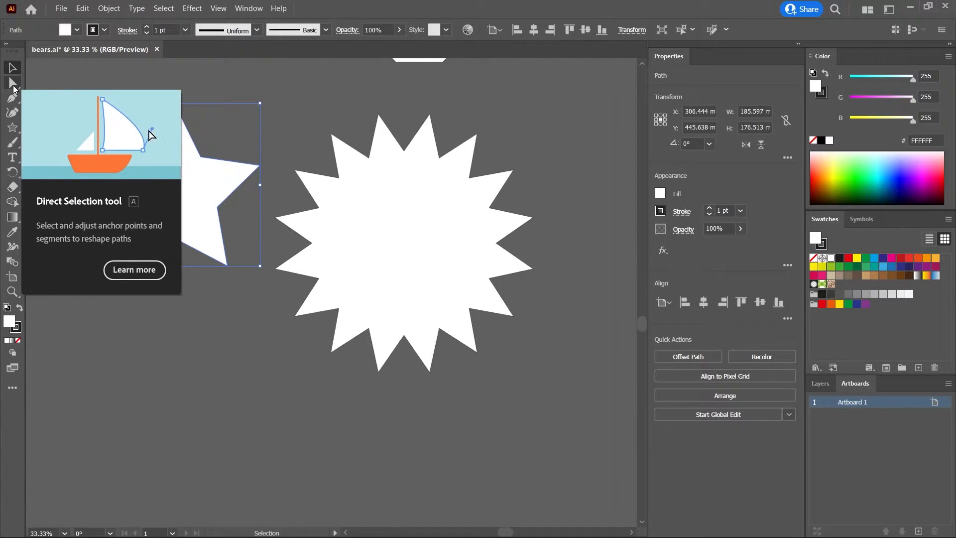
Deselect everything, expand the toolbar to two columns, and switch to the Direct Selection tool and back to the Selection tool
click(30, 73)
click(6, 46)
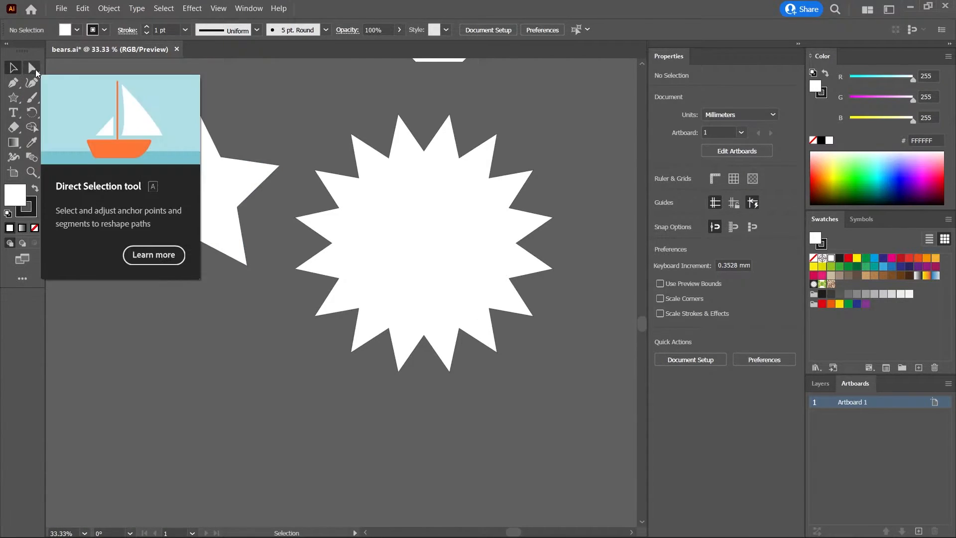
click(35, 69)
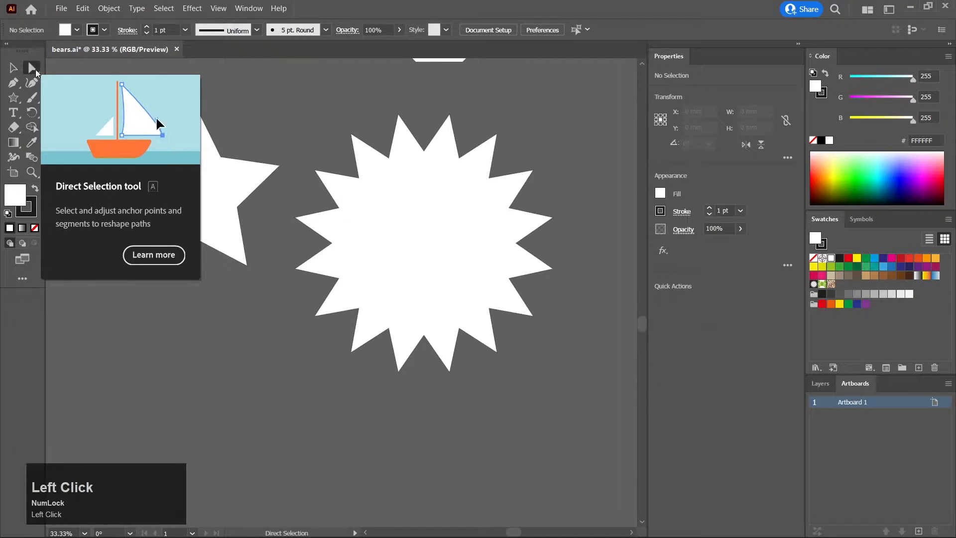
click(12, 68)
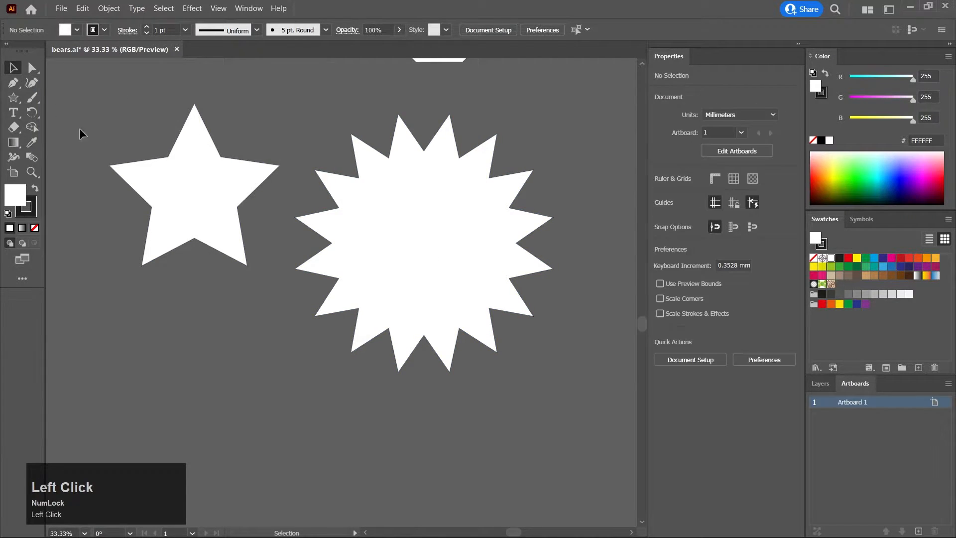
Move the five-pointed star about 48 mm left and 12 mm up, and nudge the many-pointed star slightly up and right
drag(178, 209, 135, 198)
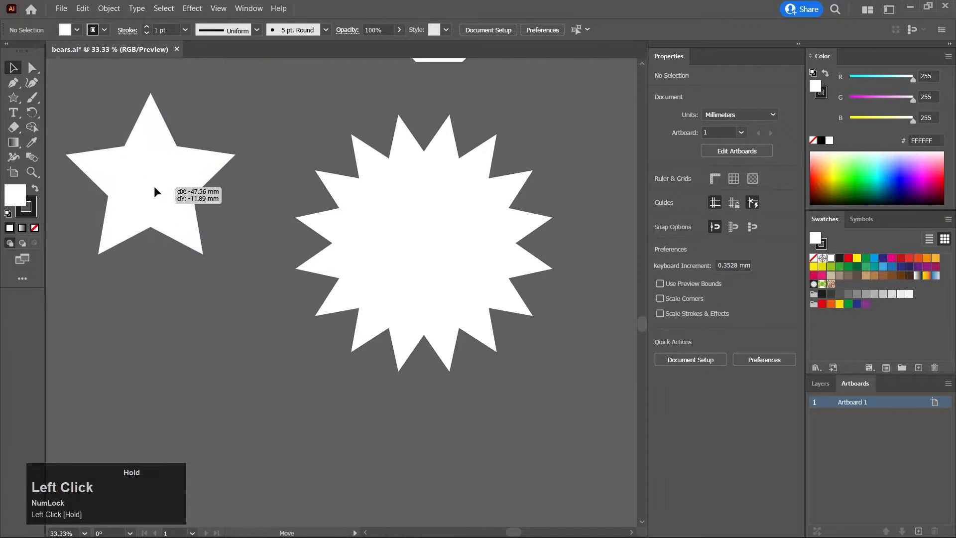
mouse_move(404, 233)
mouse_down()
mouse_move(406, 211)
mouse_move(387, 216)
mouse_move(413, 226)
mouse_up()
Try stretching the many-pointed star to about 334 mm wide, undo that, and move the star to about X 545 mm, Y 496 mm
drag(302, 233, 254, 217)
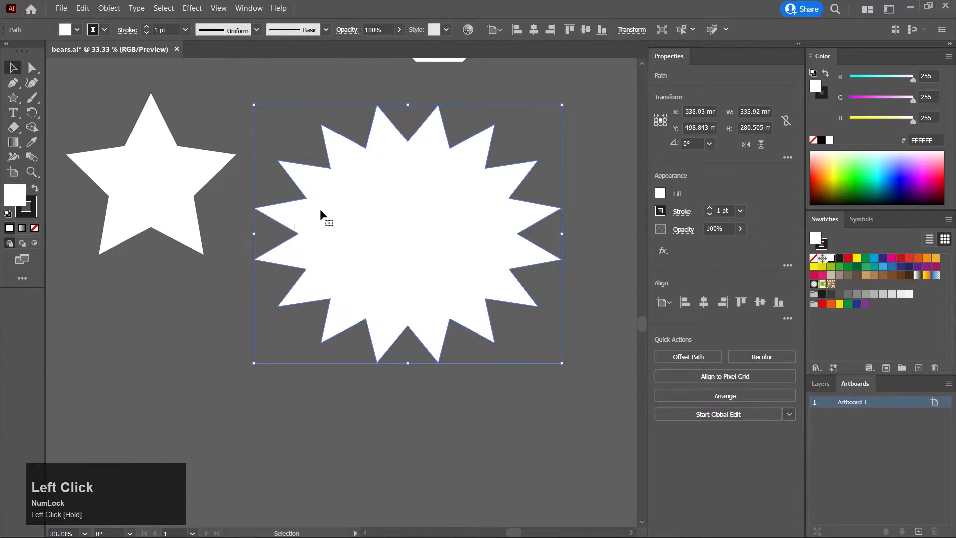
key(ctrl+z)
mouse_move(405, 242)
mouse_down()
mouse_move(390, 239)
mouse_move(396, 233)
mouse_up()
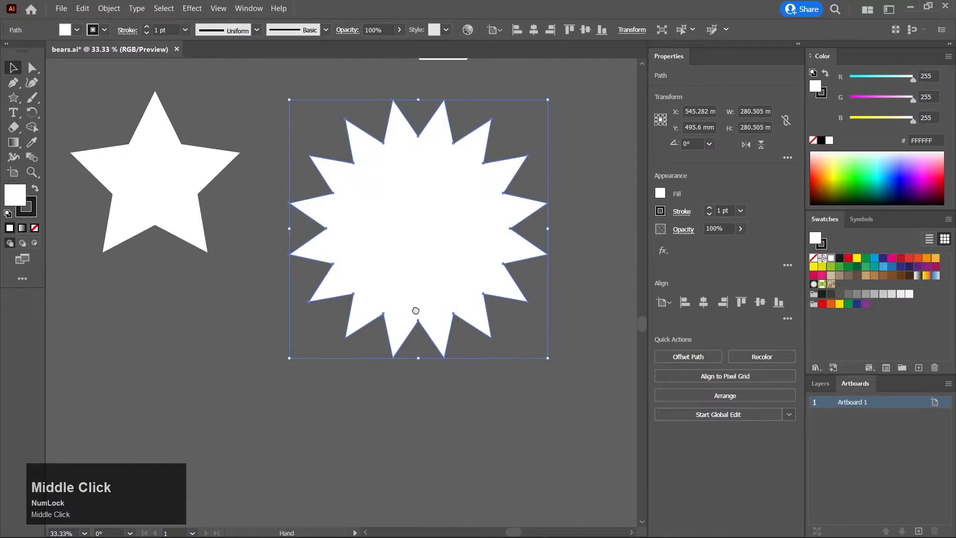
drag(412, 314, 440, 294)
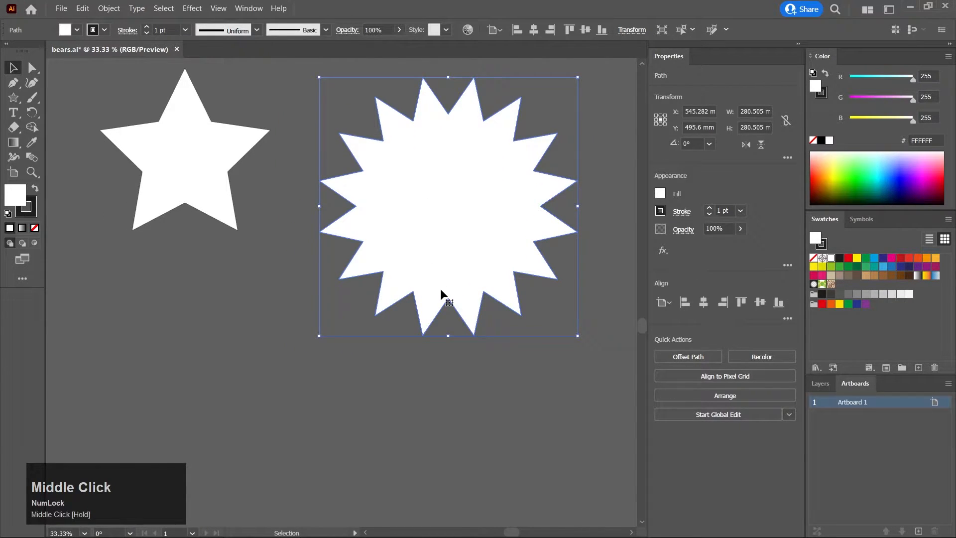
Try enlarging the many-pointed star further from its lower-left corner, and undo its recent scaling
drag(319, 335, 256, 391)
key(ctrl+z)
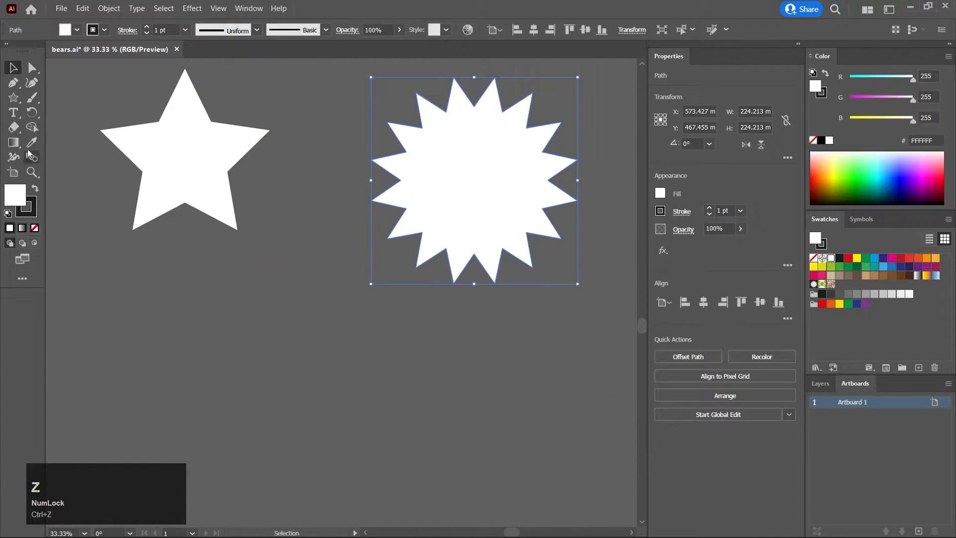
Switch to the Direct Selection tool and move the whole many-pointed star to about X 566 mm, Y 469 mm
click(31, 67)
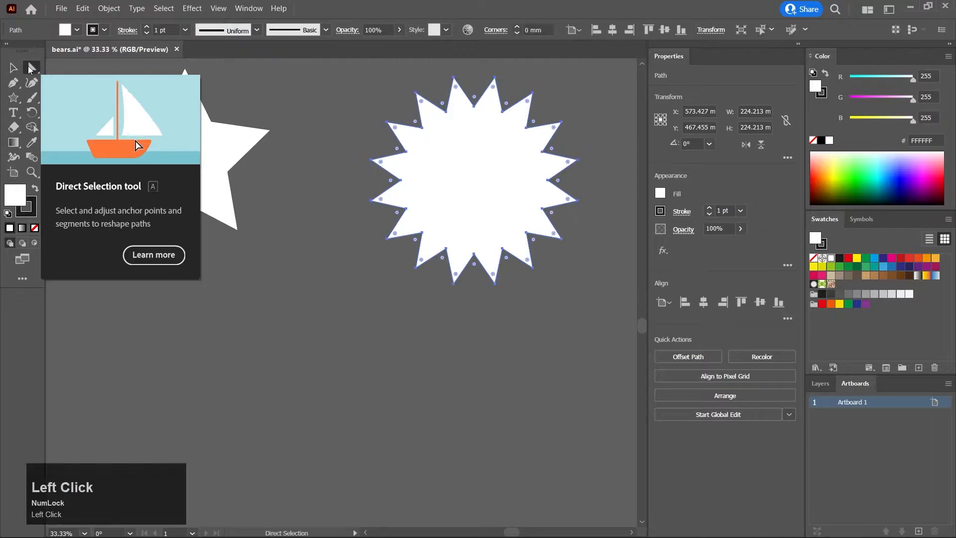
middle_click(393, 299)
drag(393, 299, 337, 329)
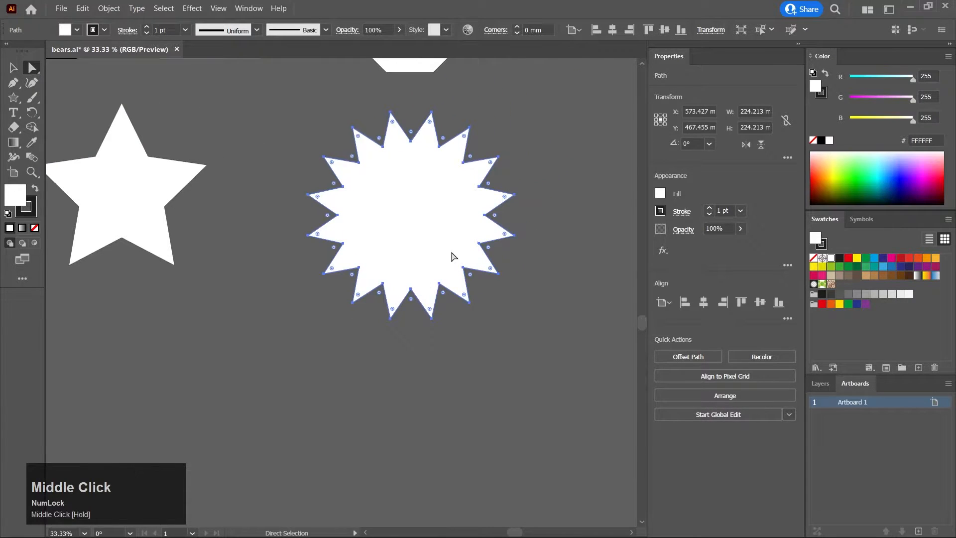
scroll(427, 258, up, 1)
middle_click(424, 259)
drag(424, 259, 377, 358)
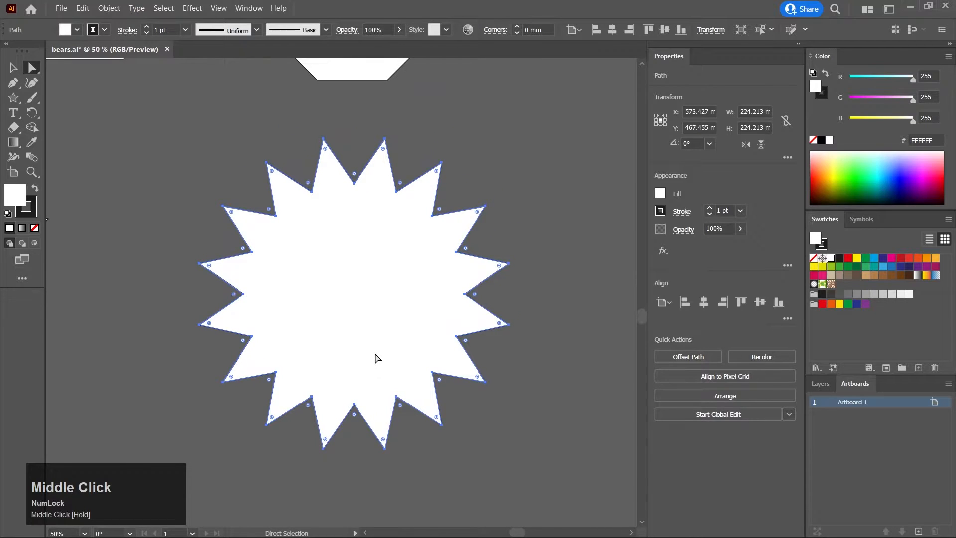
drag(375, 261, 361, 271)
drag(338, 308, 339, 276)
Select only the anchor point at the tip of the many-pointed star's right-hand bottom spike
scroll(368, 445, up, 5)
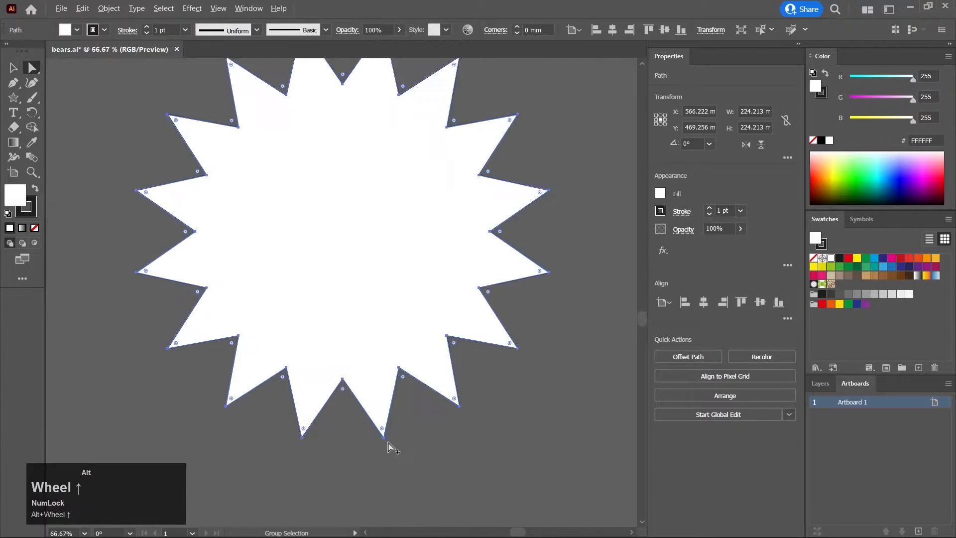
drag(390, 442, 410, 423)
scroll(383, 389, up, 2)
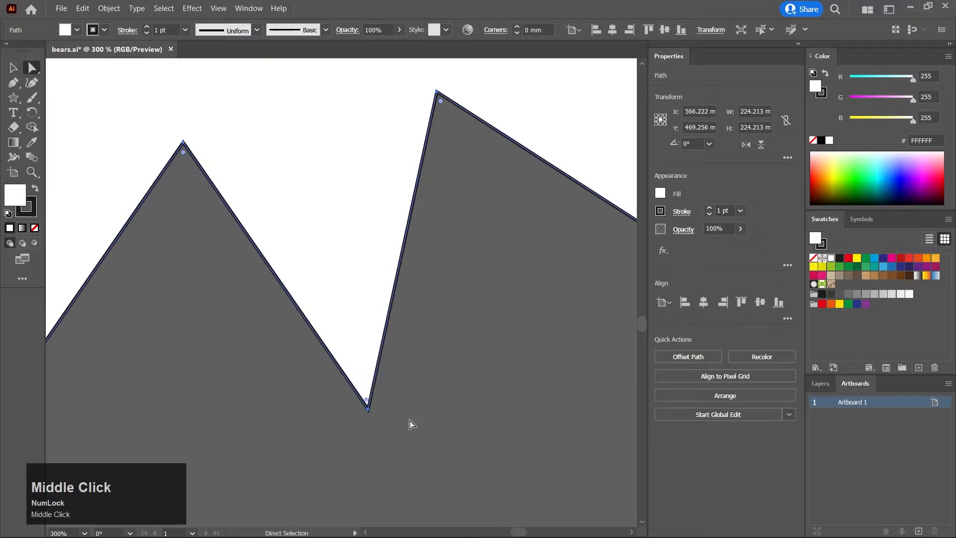
click(368, 409)
drag(506, 430, 513, 387)
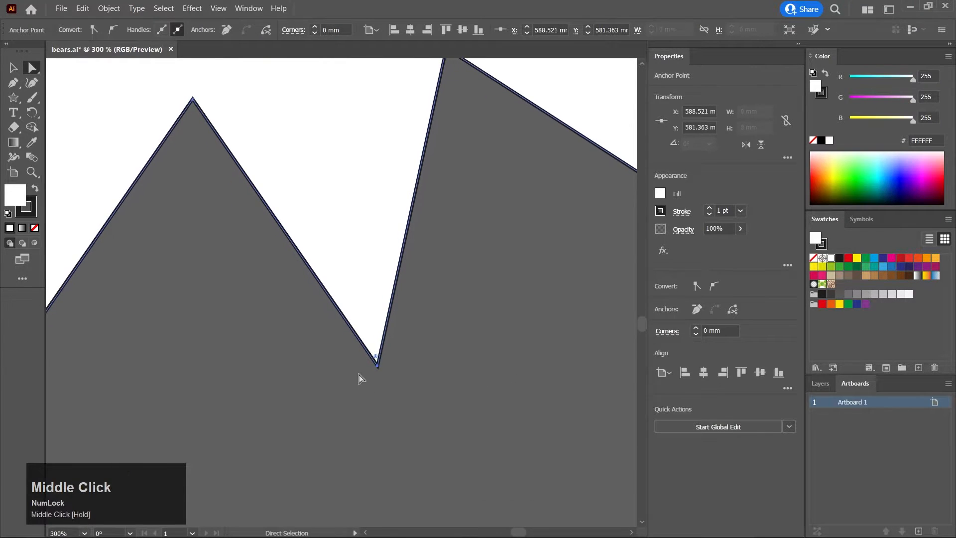
scroll(390, 374, down, 2)
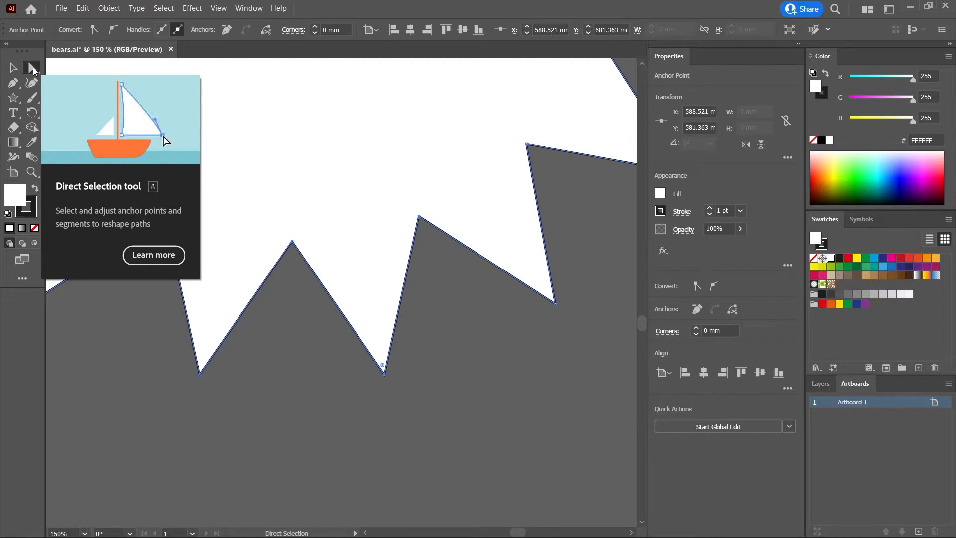
scroll(377, 387, up, 3)
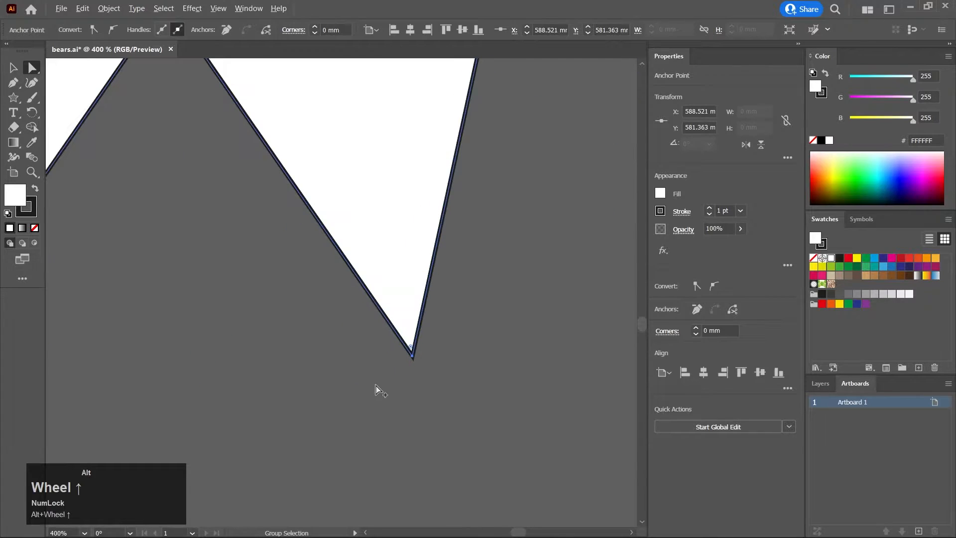
click(412, 357)
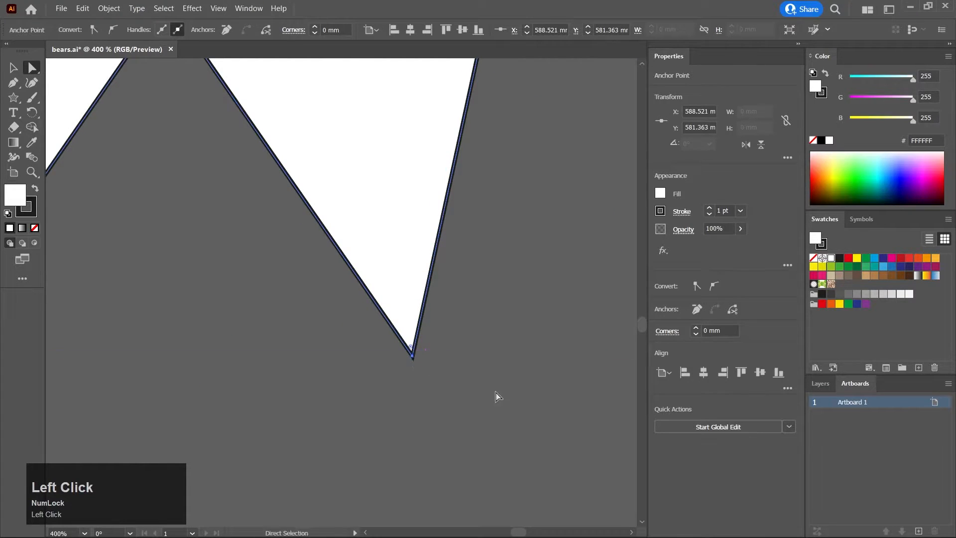
Examine the anchor points at the tips of the star's two bottom spikes at close range
scroll(424, 408, down, 2)
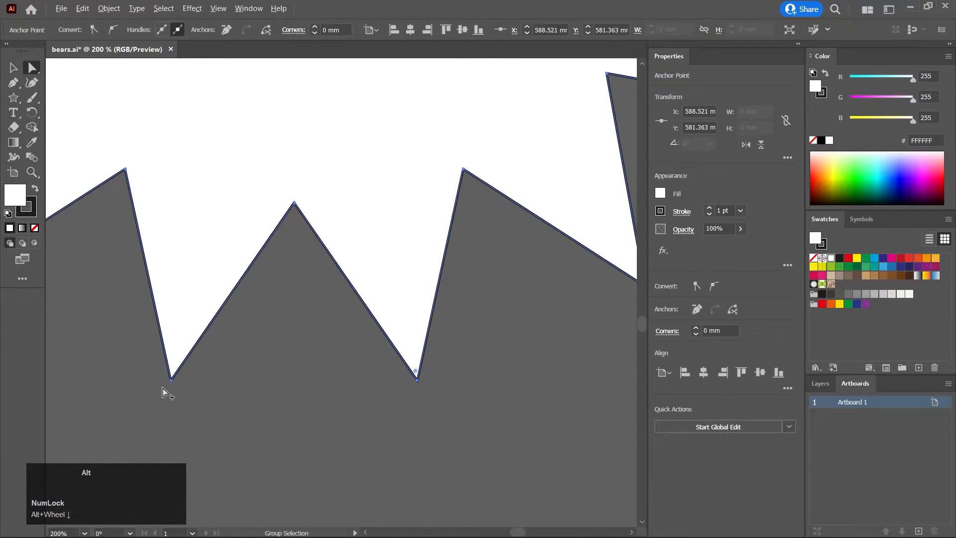
scroll(165, 391, up, 3)
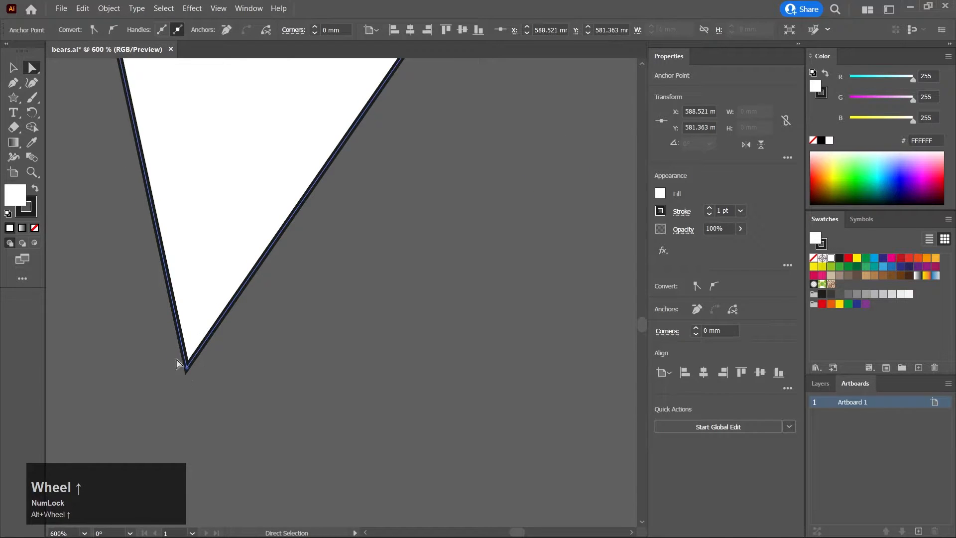
scroll(193, 368, up, 1)
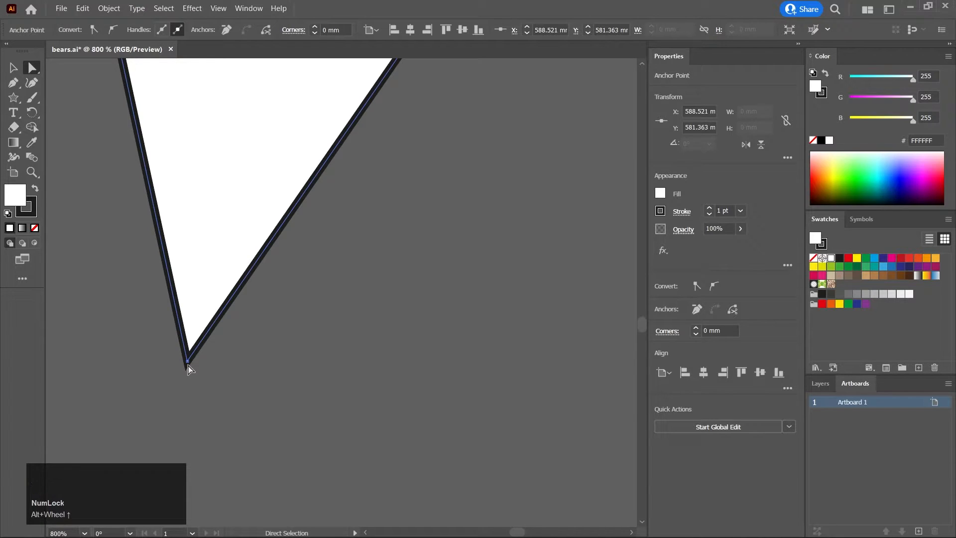
click(187, 361)
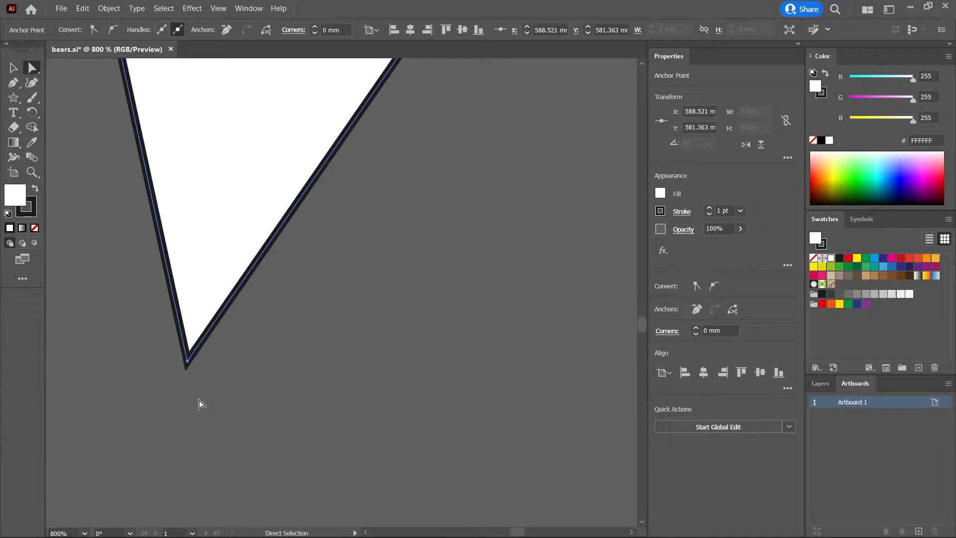
drag(437, 356, 359, 523)
drag(479, 244, 263, 437)
drag(372, 318, 251, 201)
drag(463, 399, 175, 263)
drag(310, 382, 243, 316)
alt+scroll(413, 443, up, 1)
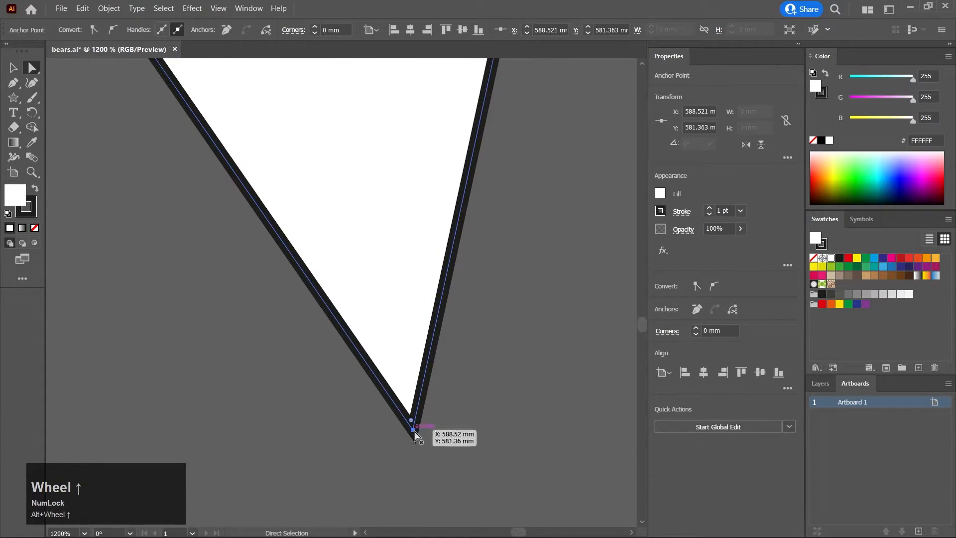
Move the tip of the right-hand bottom spike to about X 586 mm, Y 577 mm, and the left-hand tip to about X 537 mm, Y 579 mm
alt+scroll(415, 436, down, 4)
drag(429, 433, 403, 398)
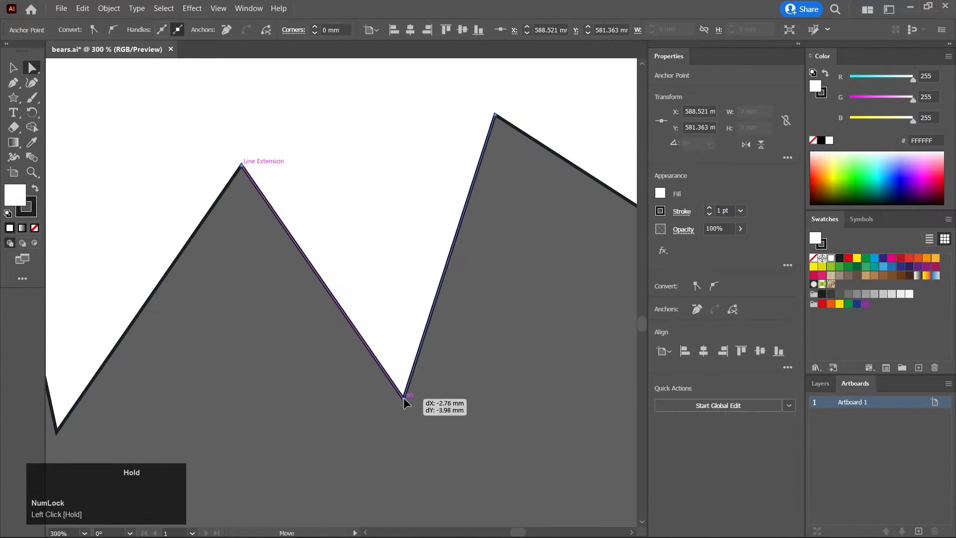
alt+scroll(513, 418, down, 4)
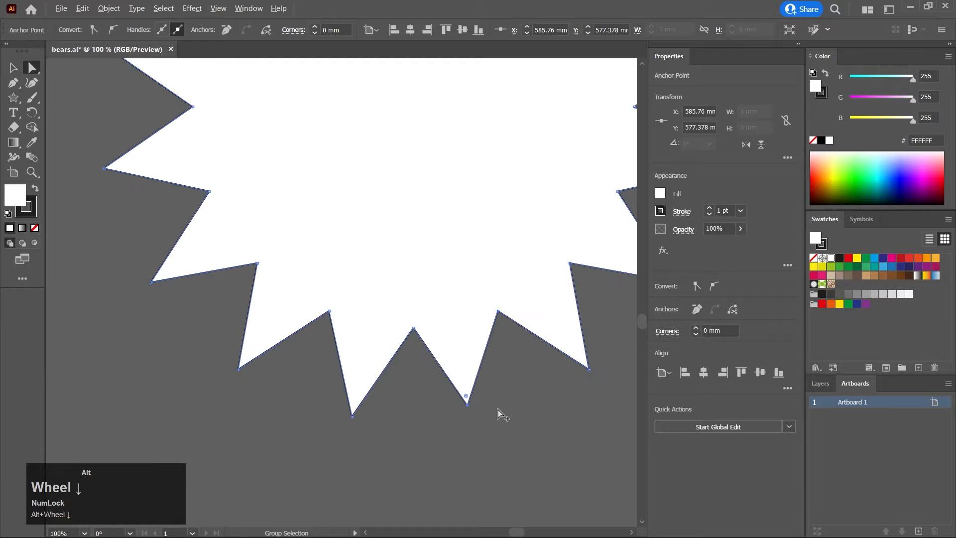
drag(400, 413, 400, 391)
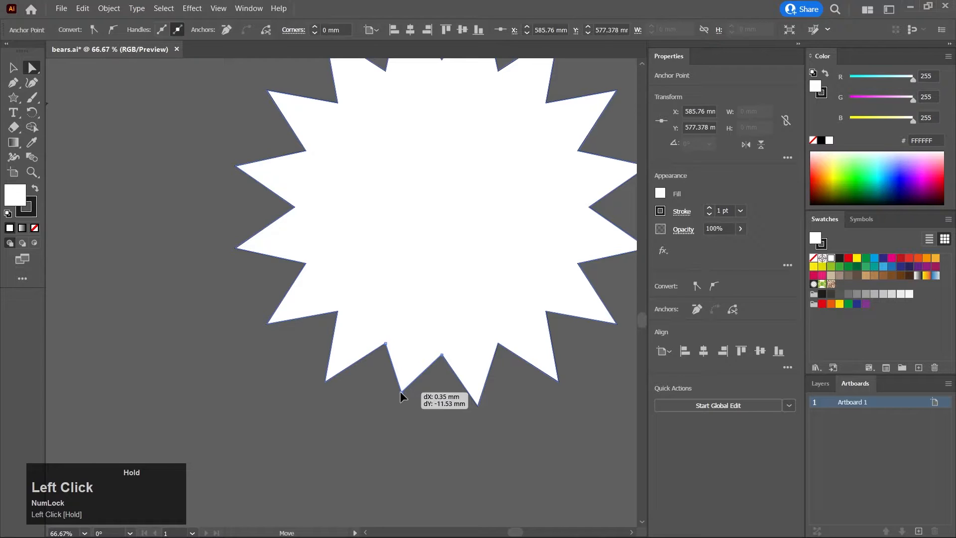
drag(399, 392, 388, 408)
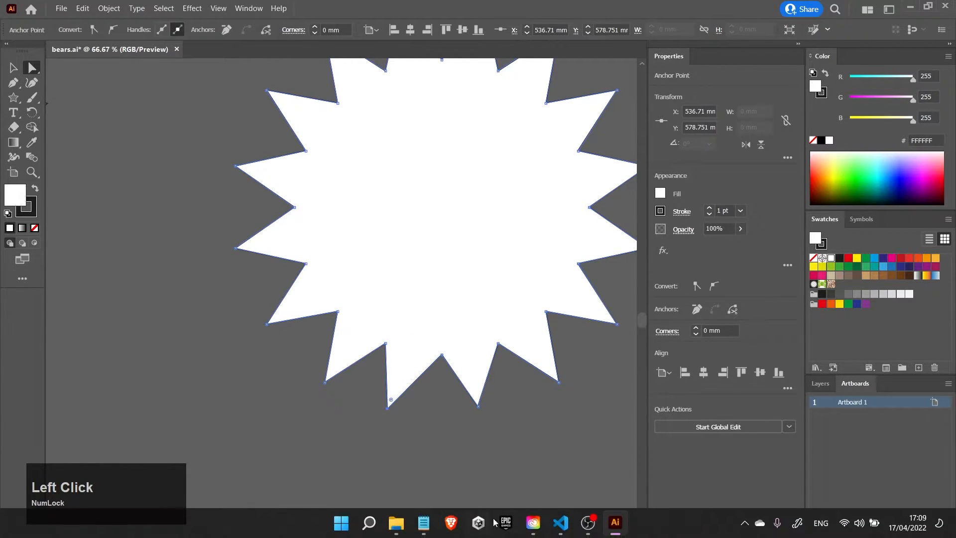
Switch to the web browser, search Ecosia for "individually", and copy the headword from its Merriam-Webster thesaurus entry
click(452, 526)
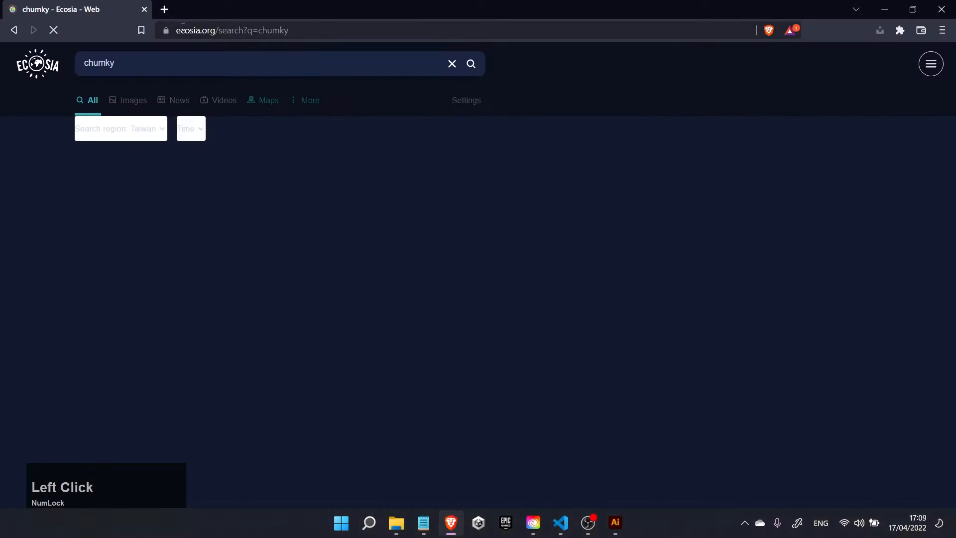
drag(128, 65, 18, 71)
text(indi)
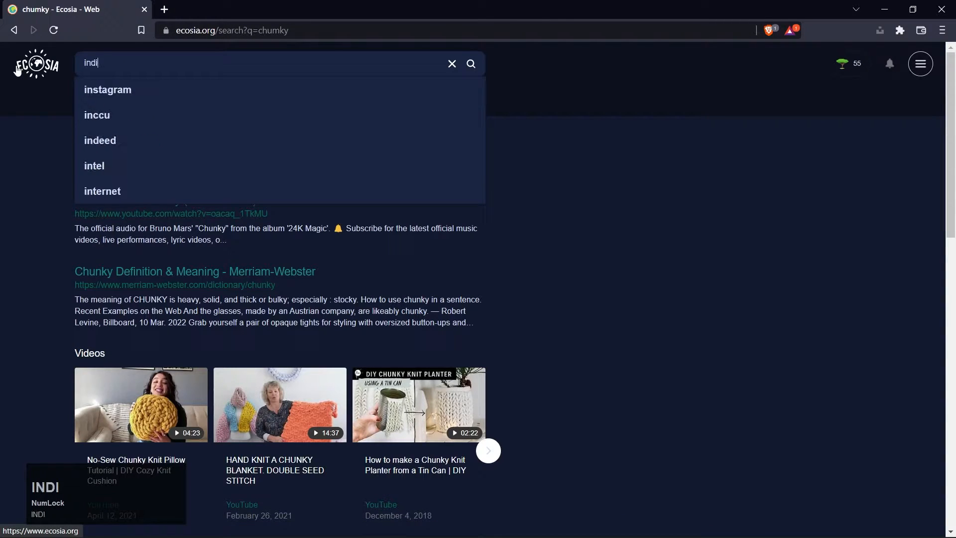
text(vauly)
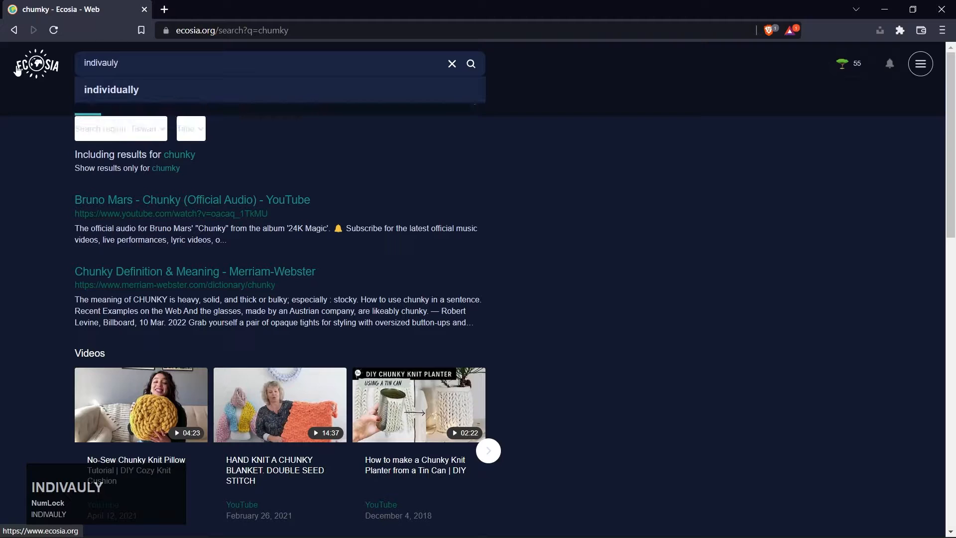
key(Return)
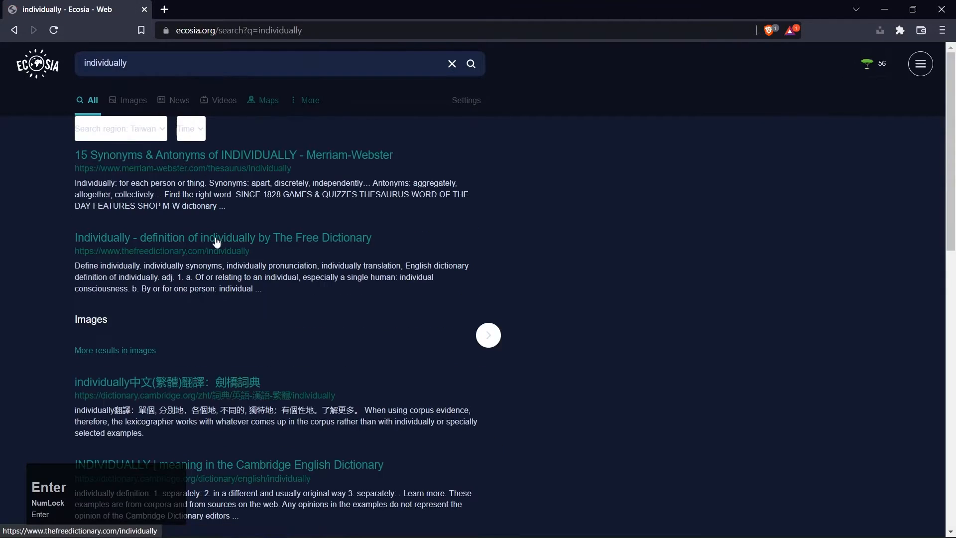
click(197, 157)
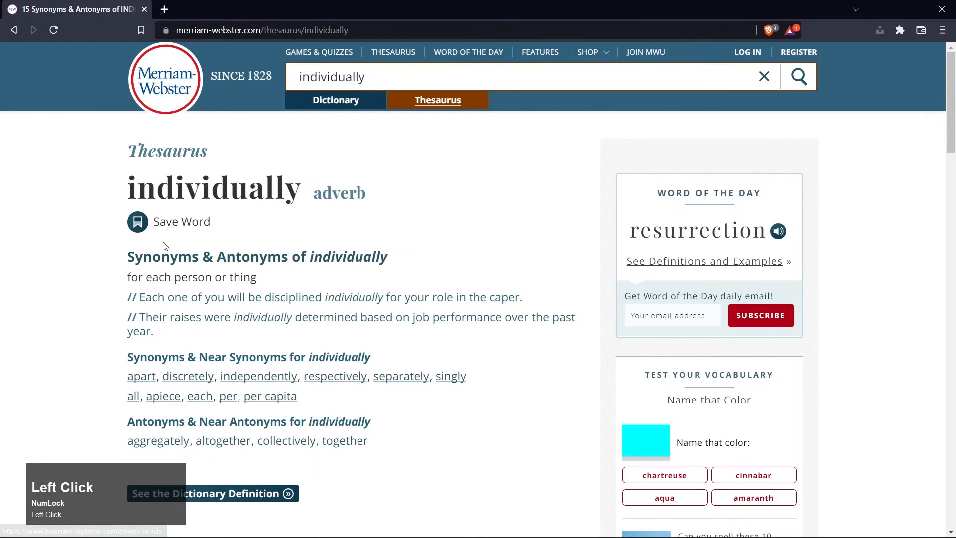
drag(128, 188, 301, 188)
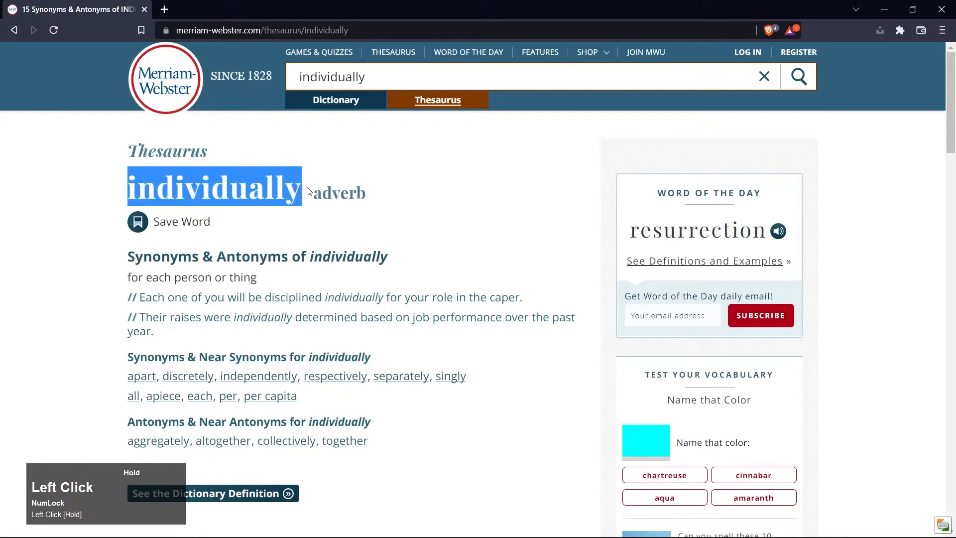
key(ctrl+c)
Play the UK pronunciation in the Cambridge English-Chinese entry for "individually", and close the browser to return to Illustrator
click(14, 30)
scroll(231, 290, down, 2)
click(228, 329)
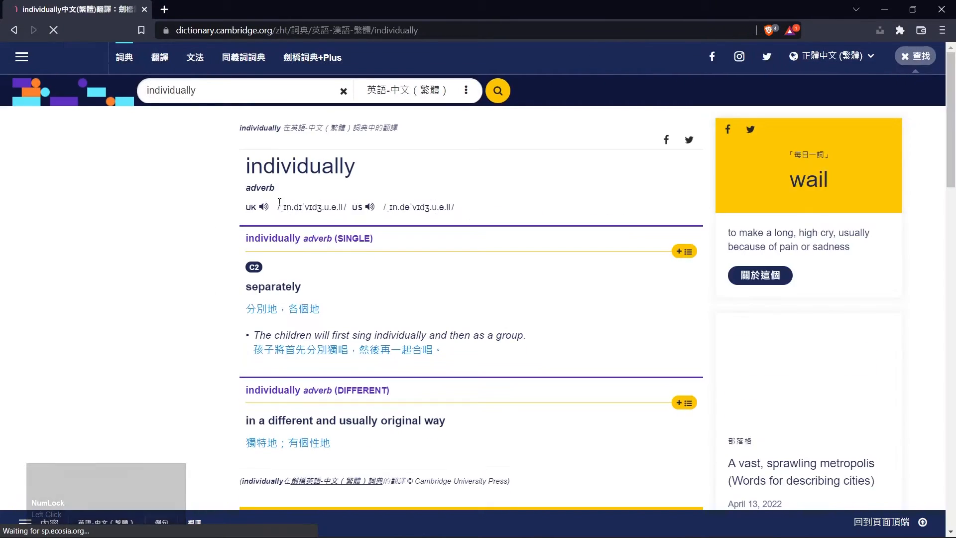
click(263, 207)
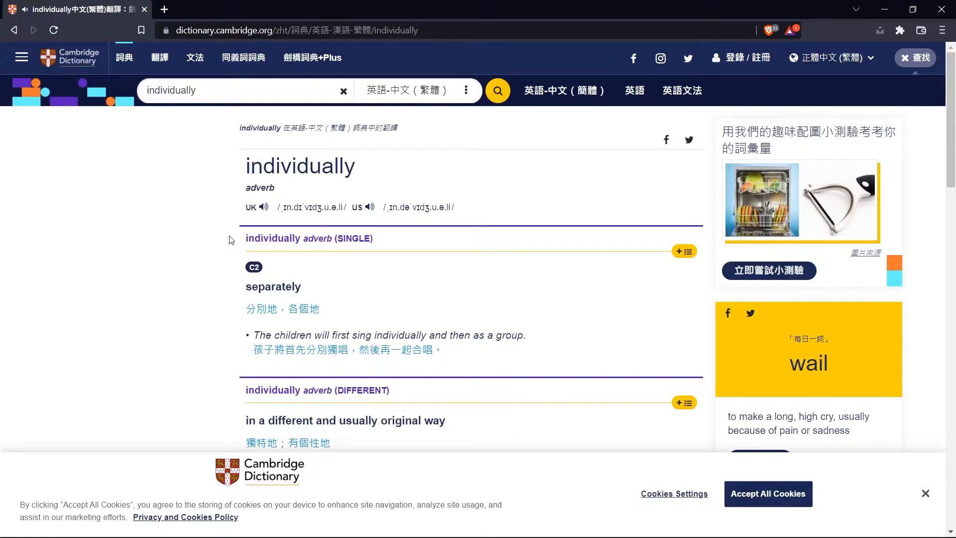
click(941, 9)
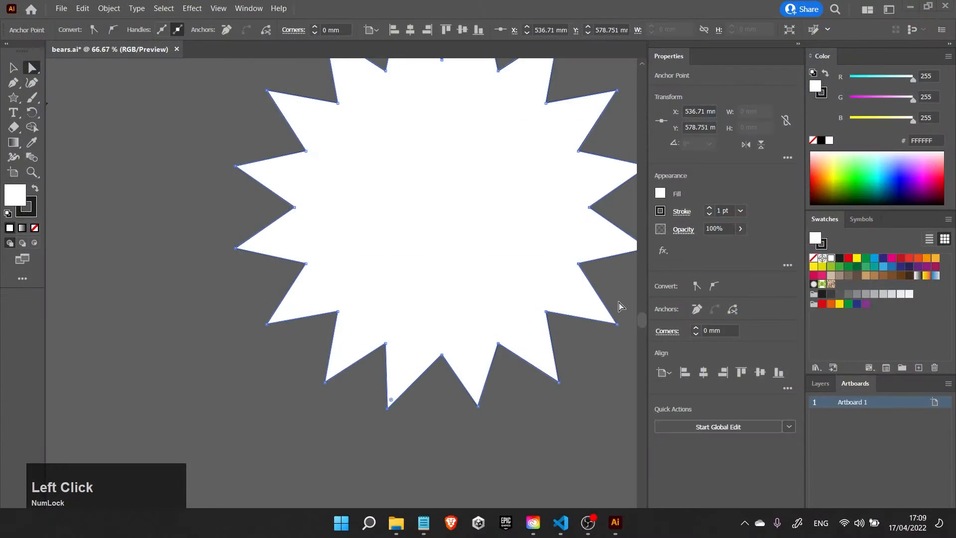
Move the tips of the right-hand bottom spike and its right neighbour outward together, and adjust the bottom one to about X 593 mm, Y 581 mm
drag(483, 409, 399, 361)
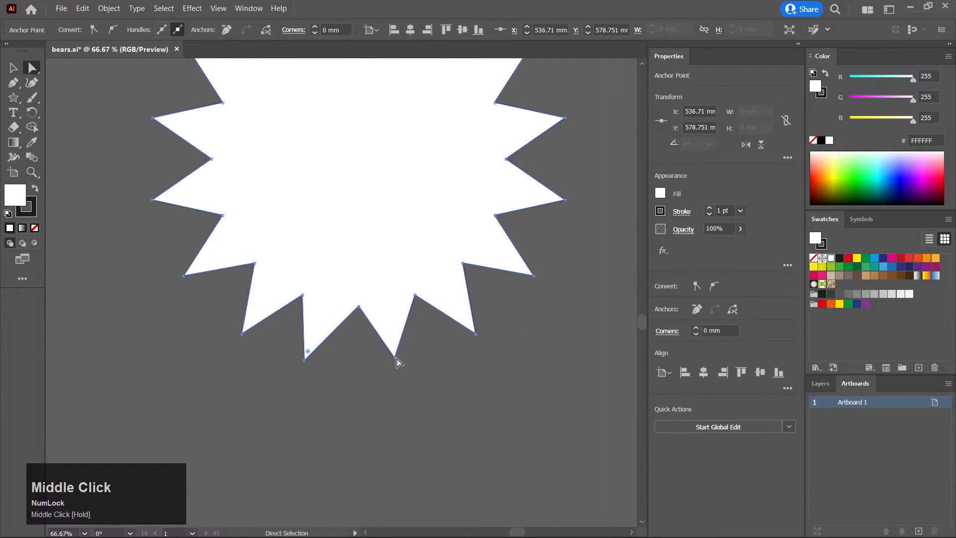
click(396, 358)
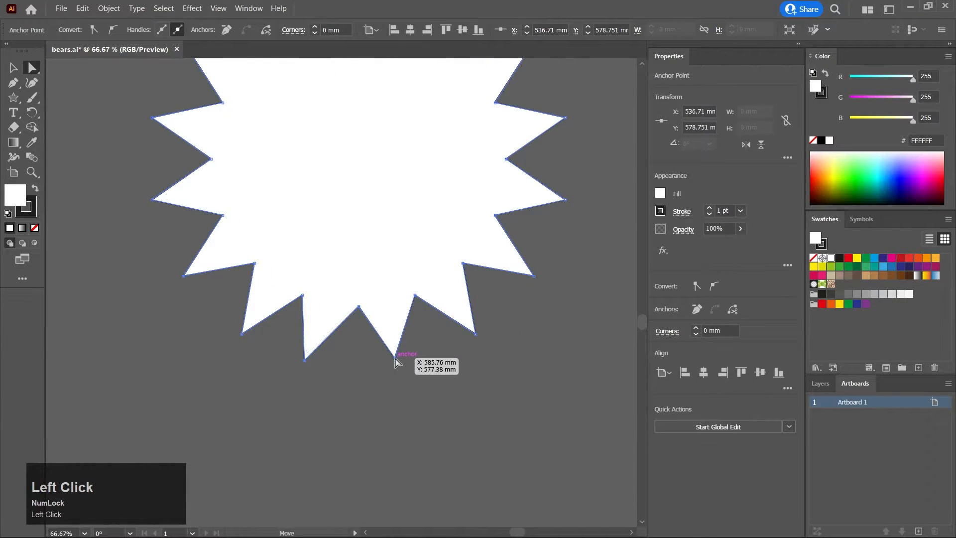
shift+click(475, 335)
mouse_move(475, 336)
mouse_down()
mouse_move(551, 318)
mouse_move(408, 322)
mouse_move(447, 340)
mouse_move(493, 340)
mouse_up()
click(478, 385)
mouse_move(412, 368)
mouse_down()
mouse_move(420, 362)
mouse_move(389, 371)
mouse_move(418, 373)
mouse_move(383, 369)
mouse_move(395, 351)
mouse_move(379, 354)
mouse_move(393, 367)
mouse_move(408, 363)
mouse_up()
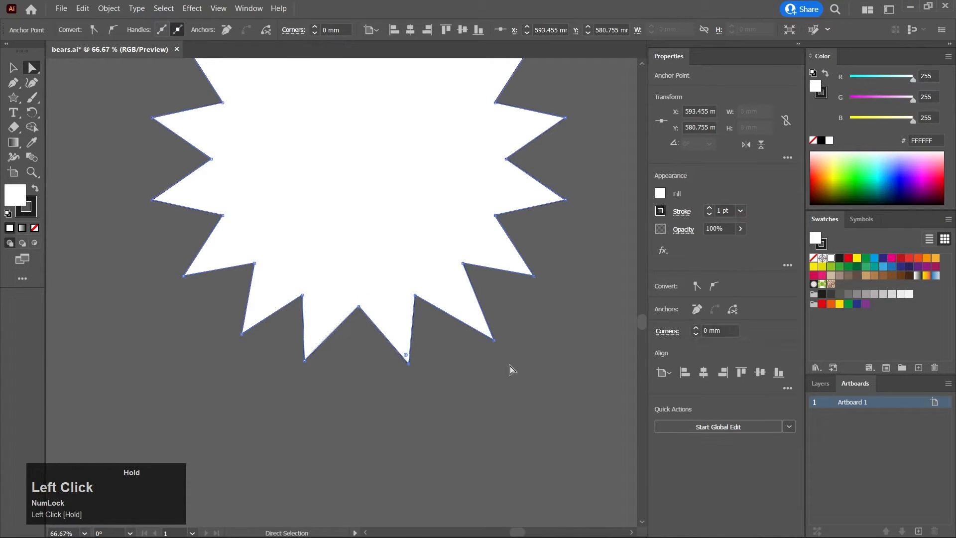
Move both bottom spike tips and the notch anchor between them down together by about 10 mm, and deselect the star
click(358, 305)
shift+click(304, 360)
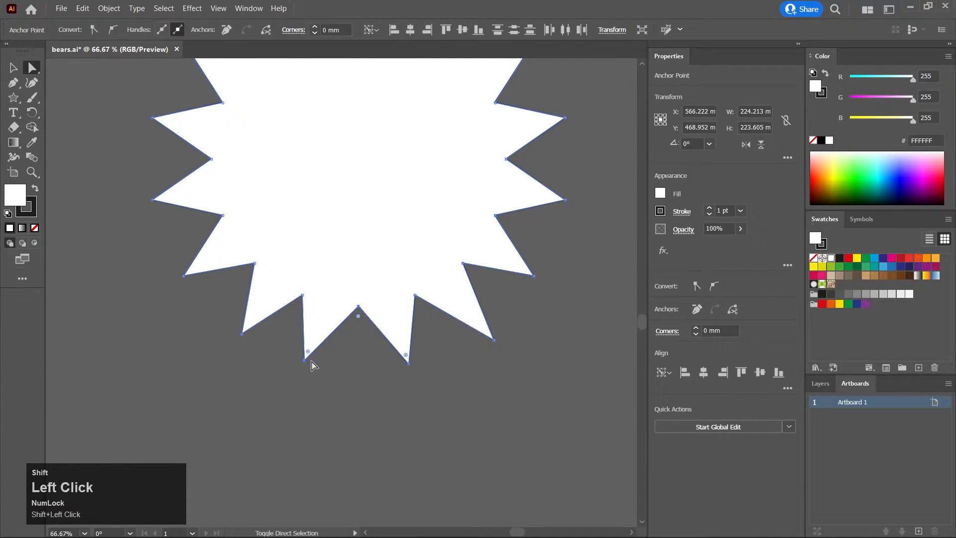
mouse_move(409, 364)
mouse_down()
mouse_move(417, 371)
mouse_move(409, 382)
mouse_up()
click(501, 382)
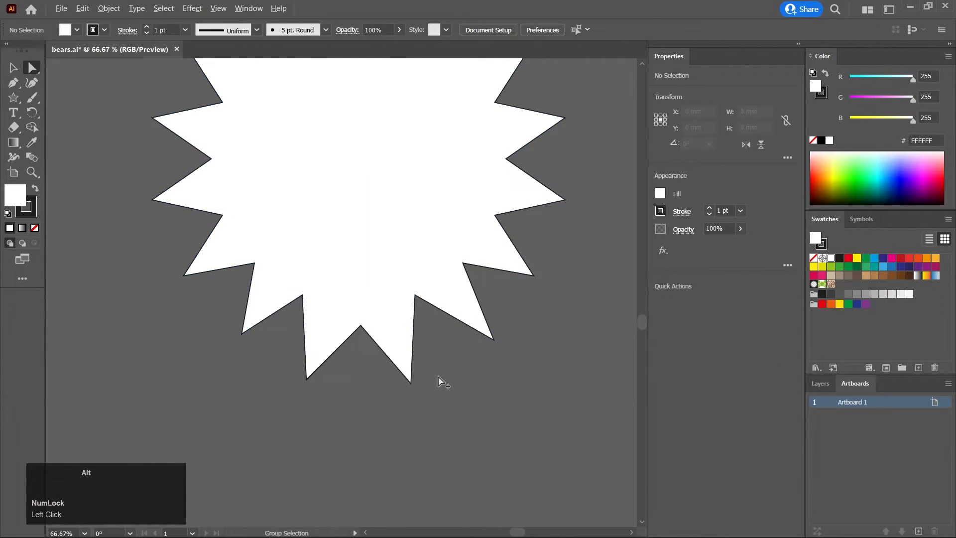
Round only the tip of the right-hand bottom spike with its live corner widget to a radius of about 13 mm
scroll(433, 380, up, 1)
click(384, 391)
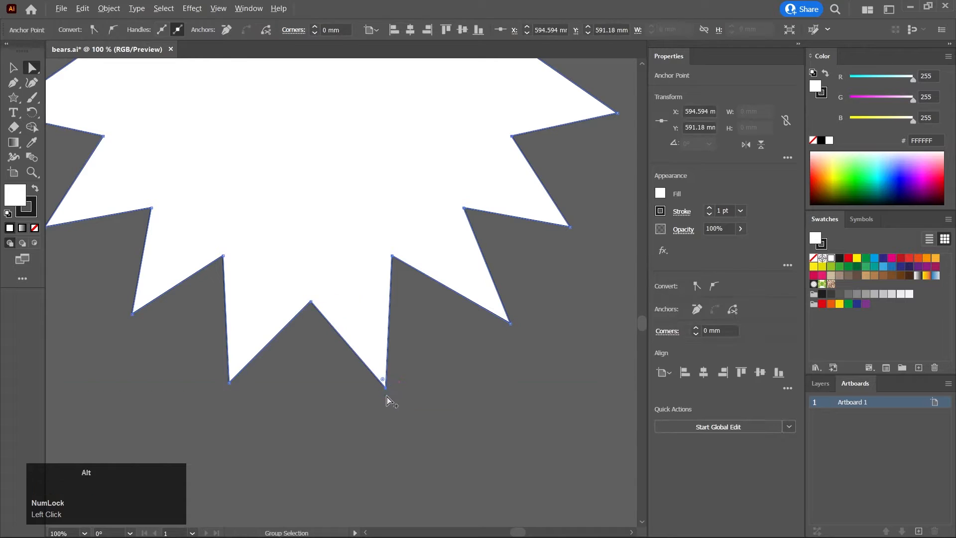
scroll(387, 393, up, 1)
scroll(388, 392, up, 1)
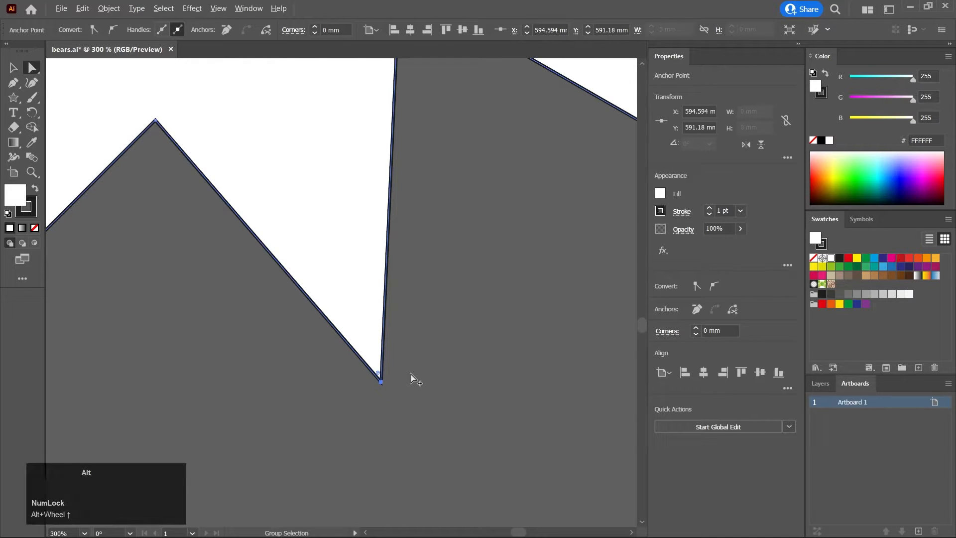
alt+scroll(417, 375, down, 7)
alt+scroll(411, 374, up, 4)
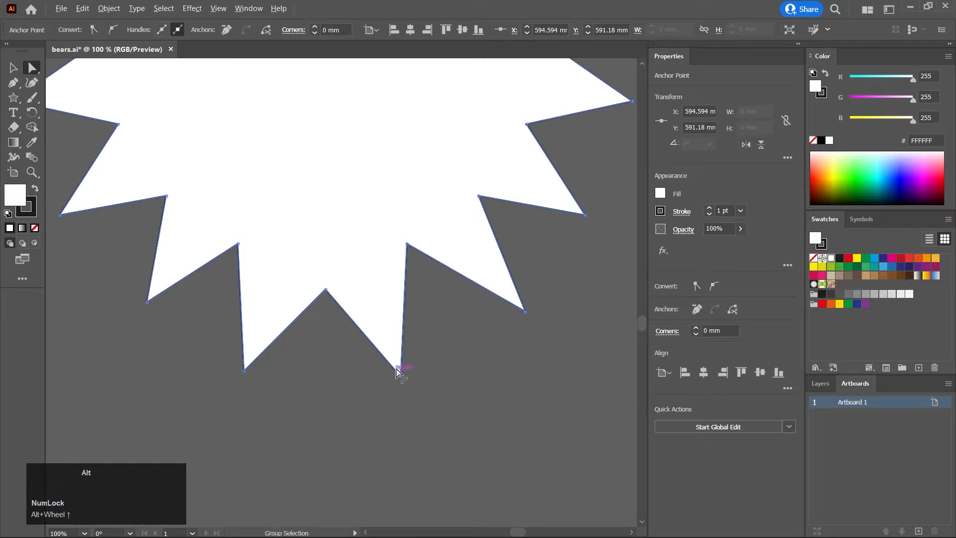
alt+scroll(432, 374, up, 5)
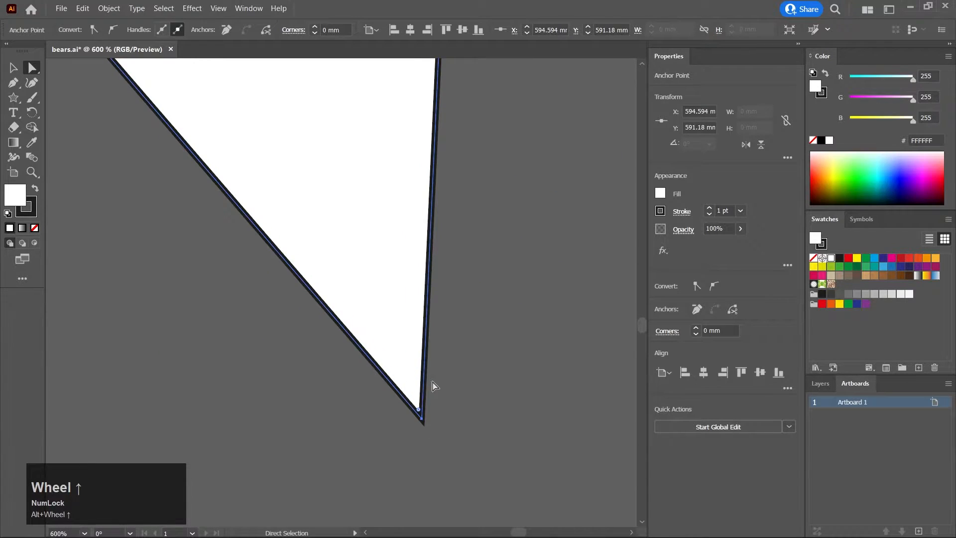
alt+scroll(434, 411, down, 2)
click(425, 407)
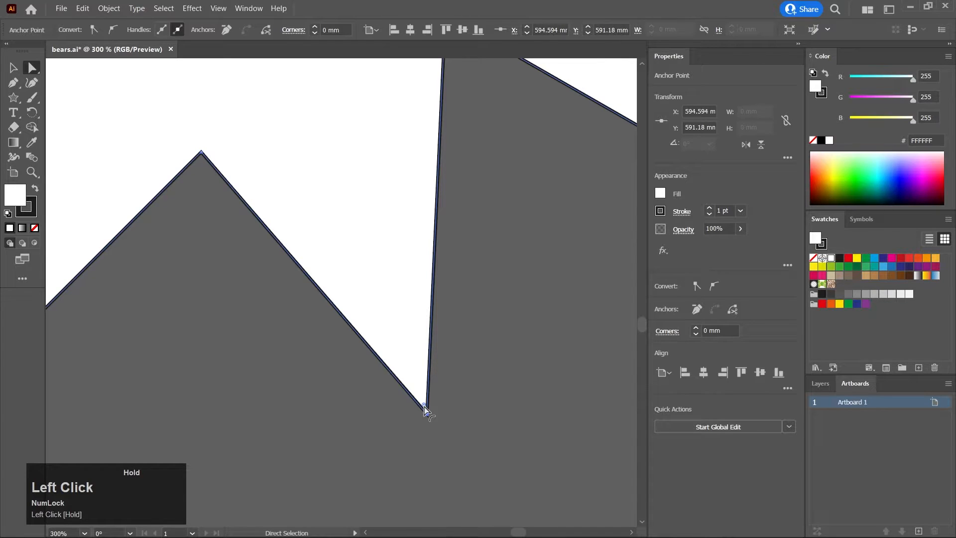
drag(424, 406, 328, 145)
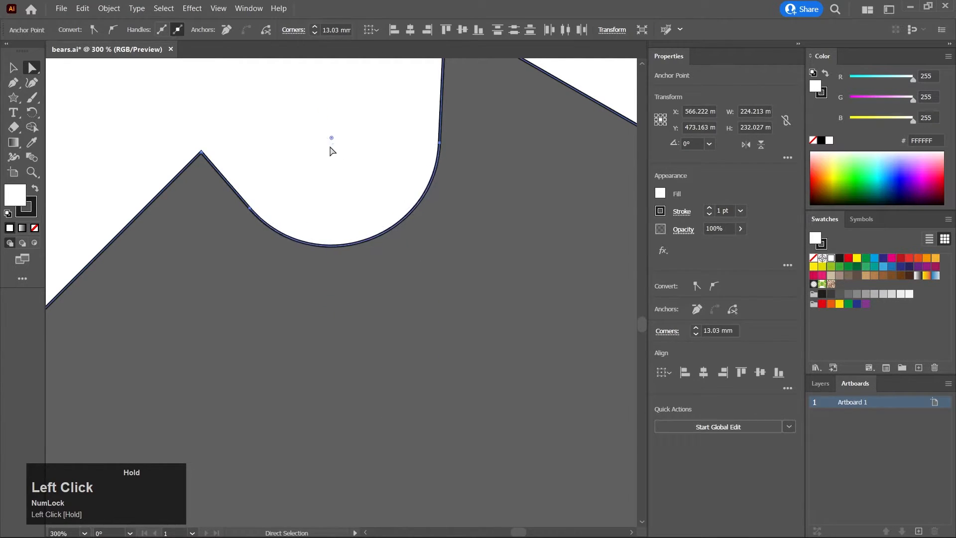
Return the rounded tip of the right-hand bottom spike to a sharp point and deselect the star
scroll(386, 179, down, 2)
middle_click(399, 247)
drag(408, 292, 406, 298)
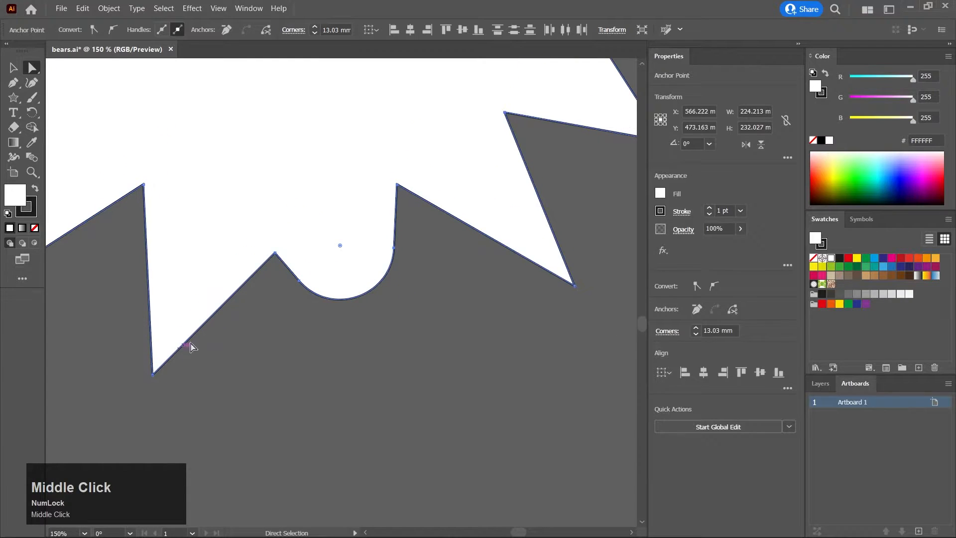
drag(339, 248, 389, 412)
click(393, 408)
Select the entire many-pointed star and move it to about X 560 mm, Y 491 mm
alt+scroll(465, 344, down, 1)
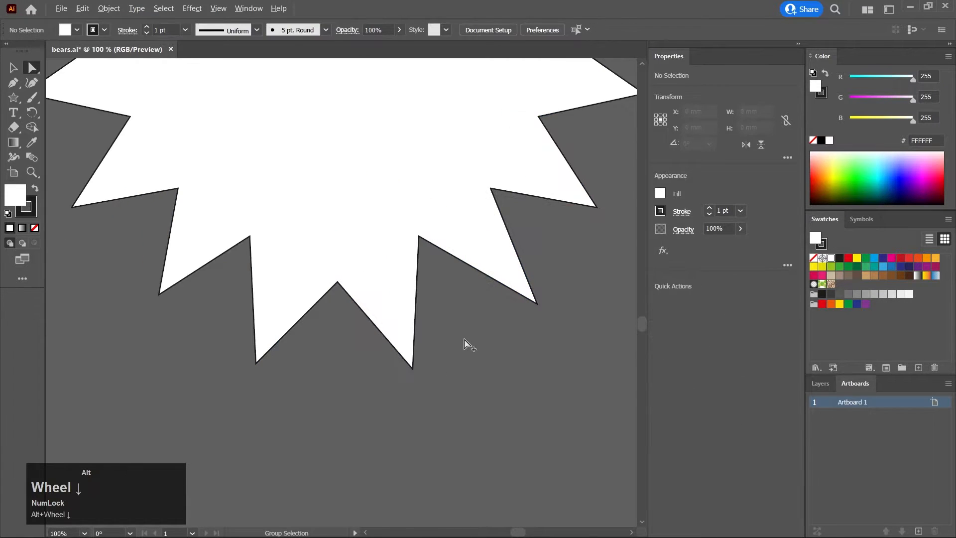
alt+scroll(465, 343, down, 1)
click(393, 203)
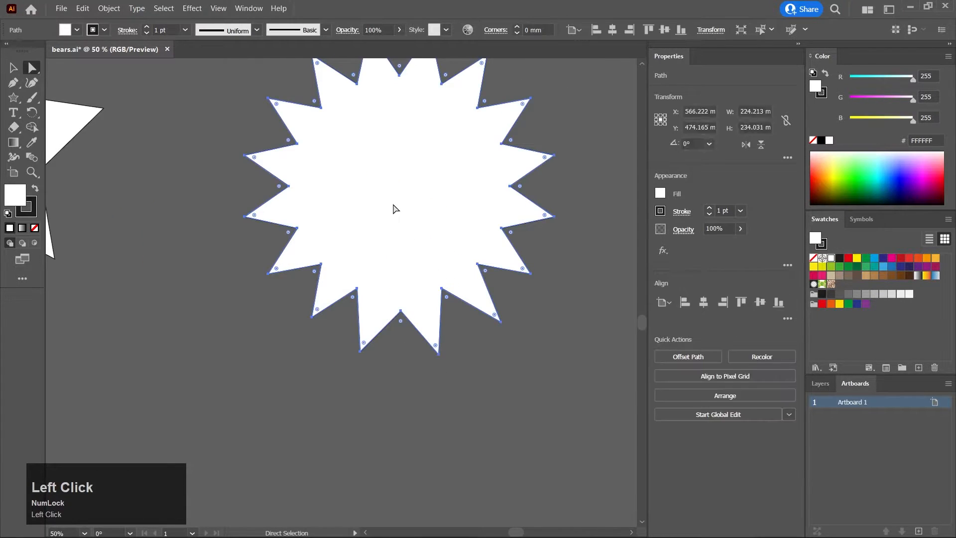
middle_click(509, 344)
drag(509, 357, 512, 391)
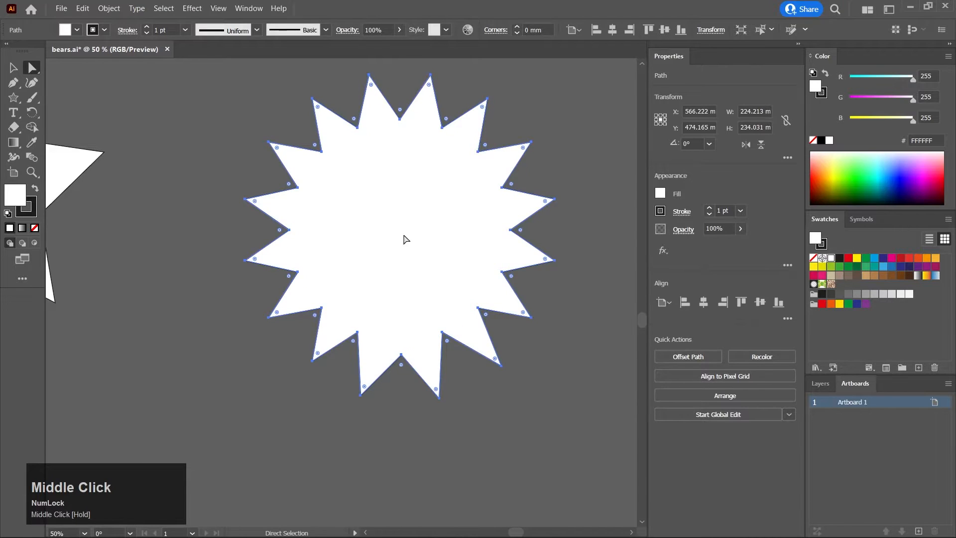
drag(412, 234, 415, 279)
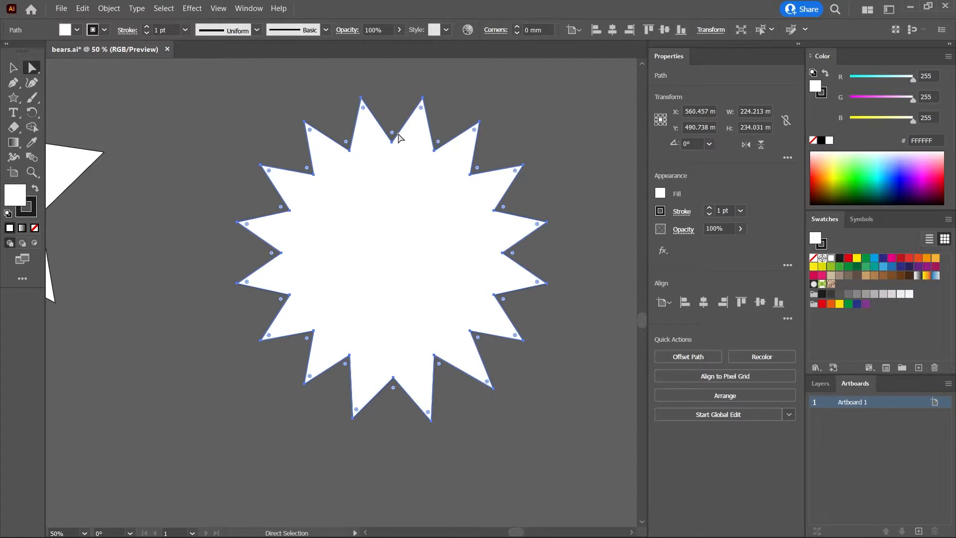
Round all tips and notches of the star at once with a live corner widget, and deselect it with the Selection tool
mouse_move(393, 133)
mouse_down()
mouse_move(397, 147)
mouse_move(402, 115)
mouse_move(405, 129)
mouse_up()
click(13, 67)
drag(175, 226, 194, 216)
click(213, 219)
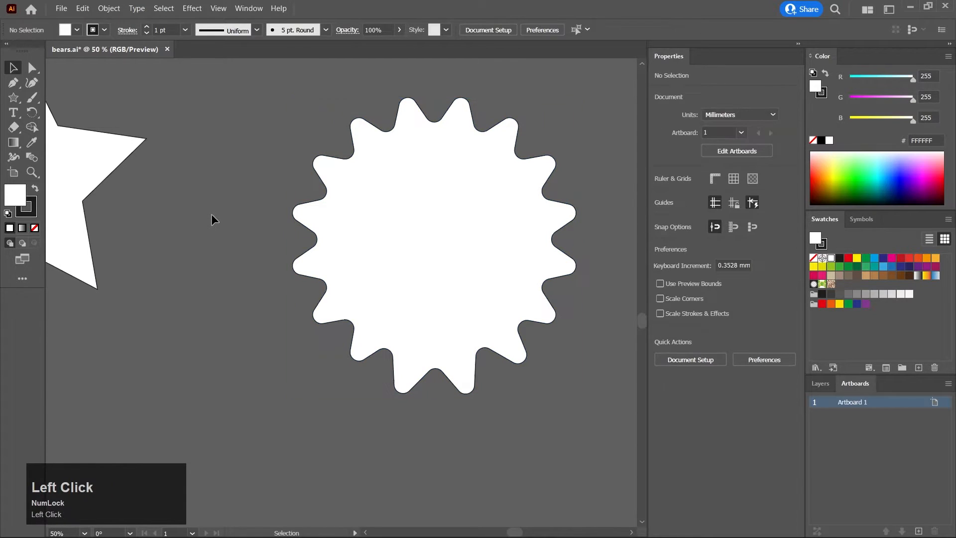
Move the rounded star to about X 521 mm, Y 500 mm and deselect it
drag(468, 234, 412, 248)
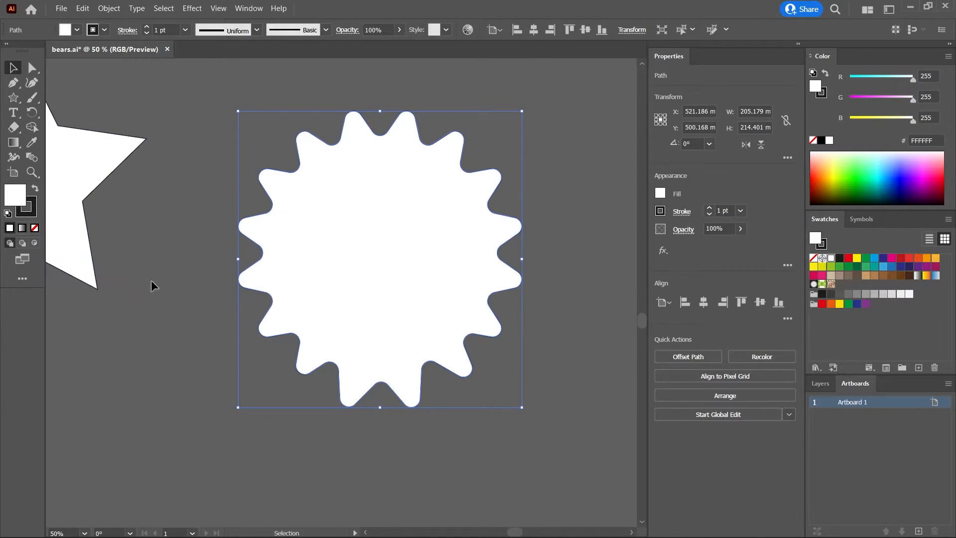
click(182, 331)
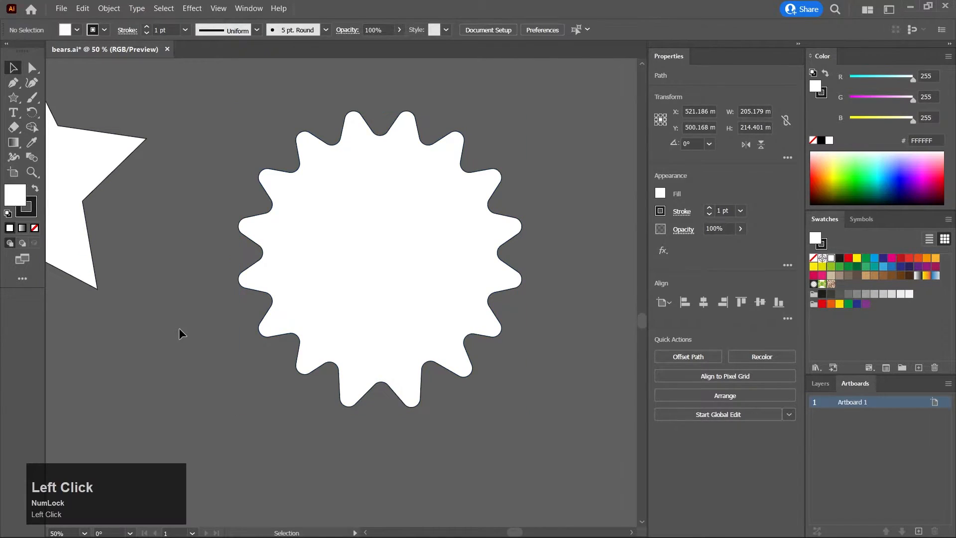
click(279, 339)
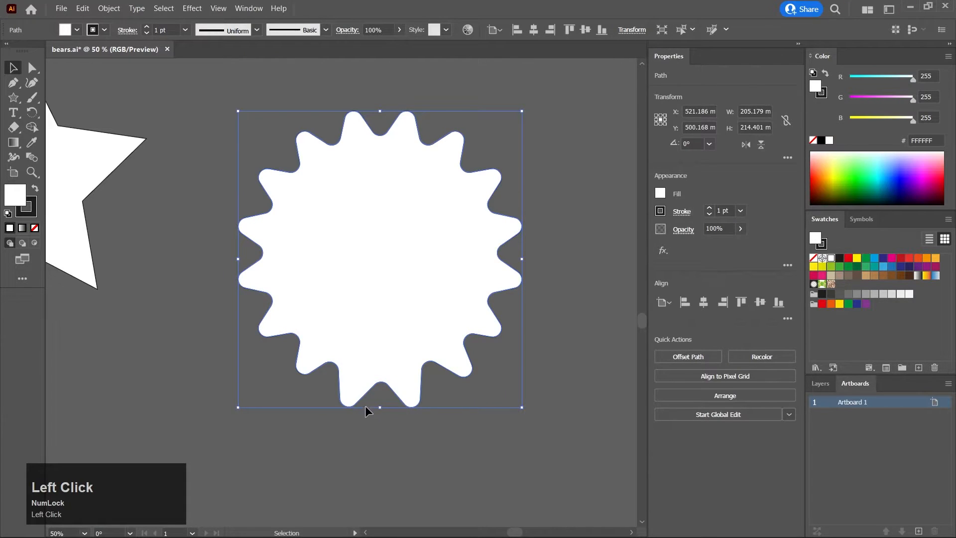
scroll(294, 395, down, 1)
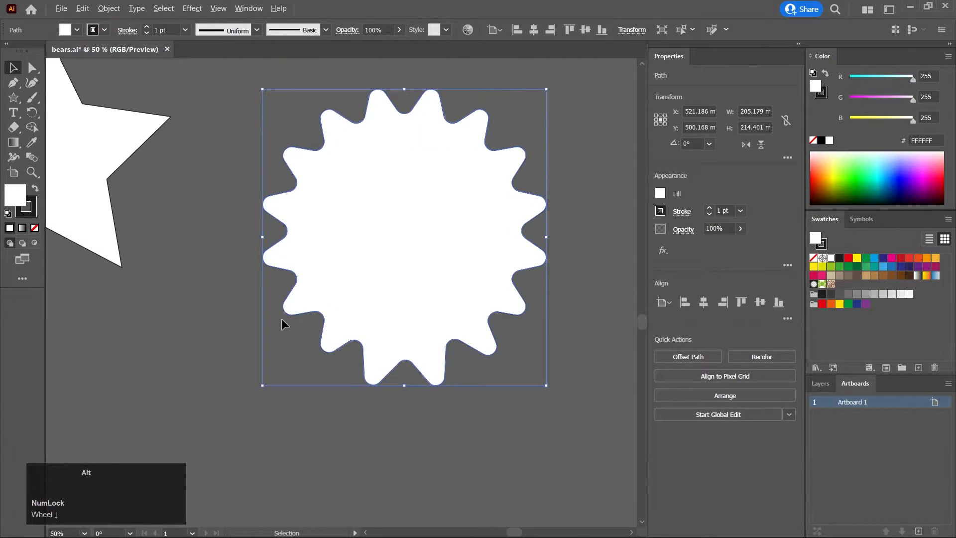
alt+scroll(282, 319, up, 2)
click(214, 334)
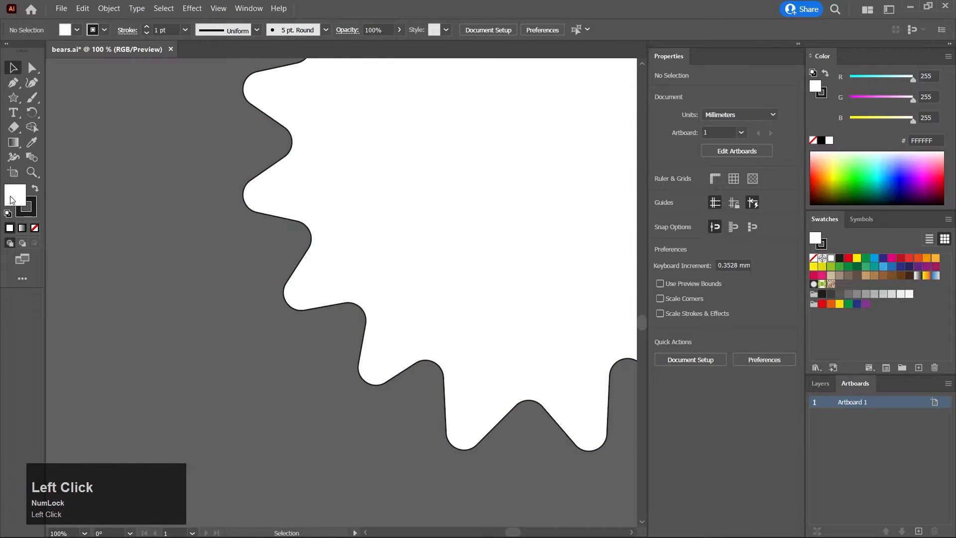
Set the fill color to FF0000 in the Color Picker with no object selected
middle_click(316, 290)
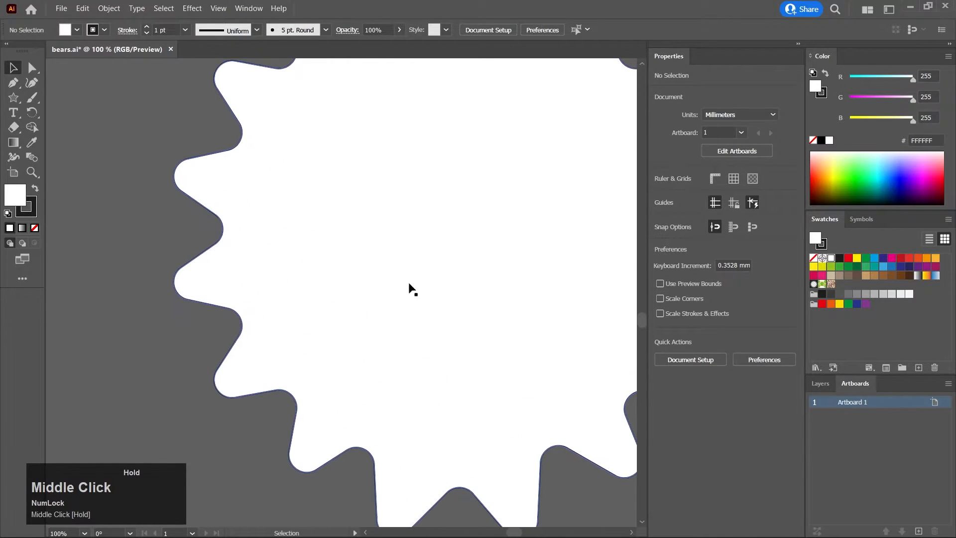
middle_click(408, 294)
alt+scroll(374, 335, down, 1)
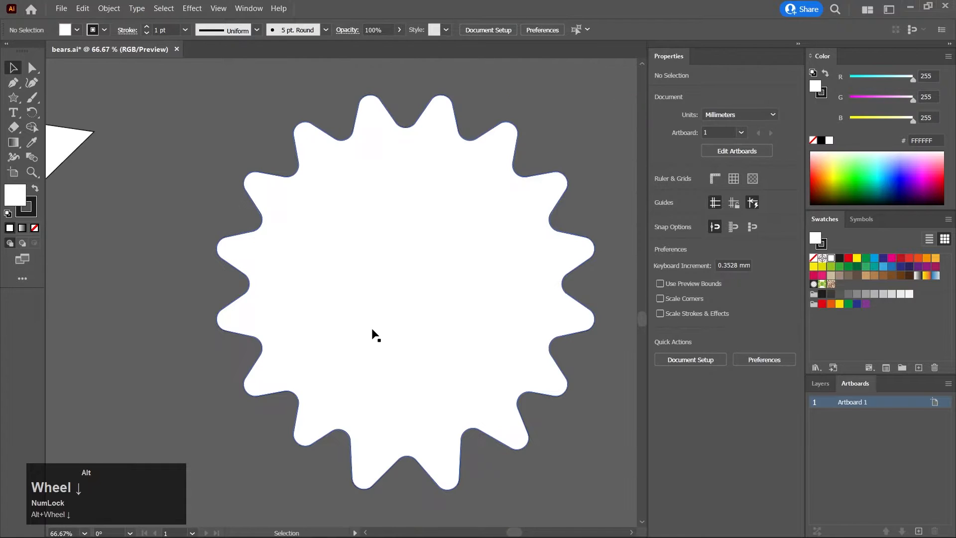
click(207, 327)
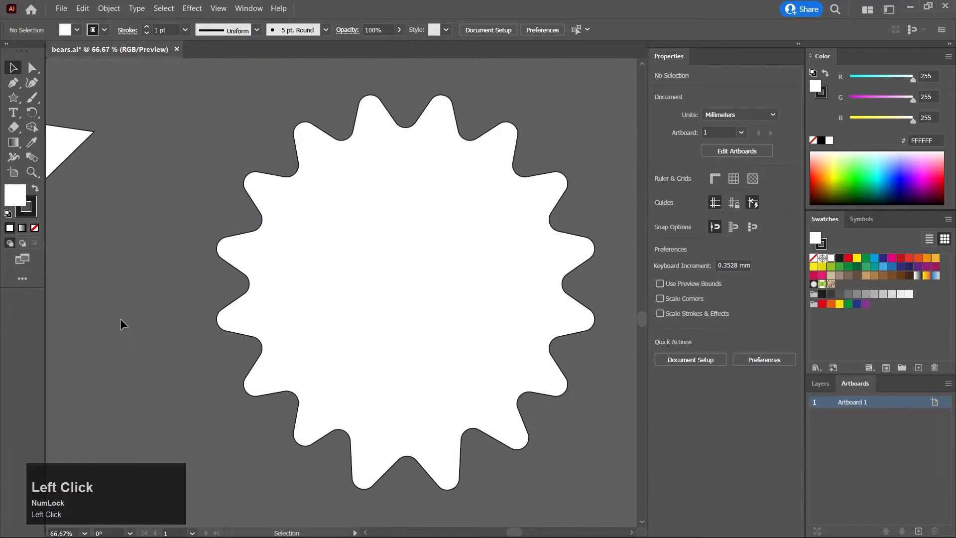
double_click(20, 197)
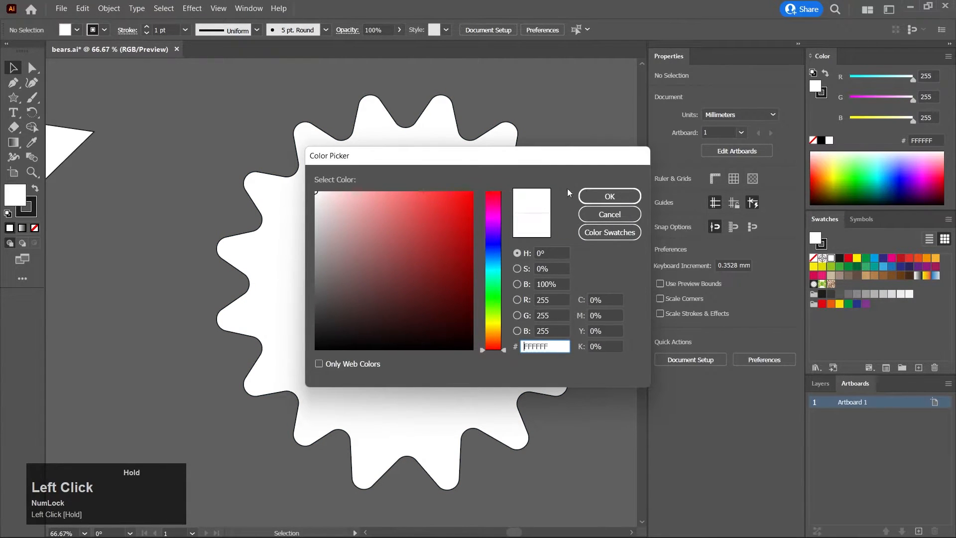
click(622, 198)
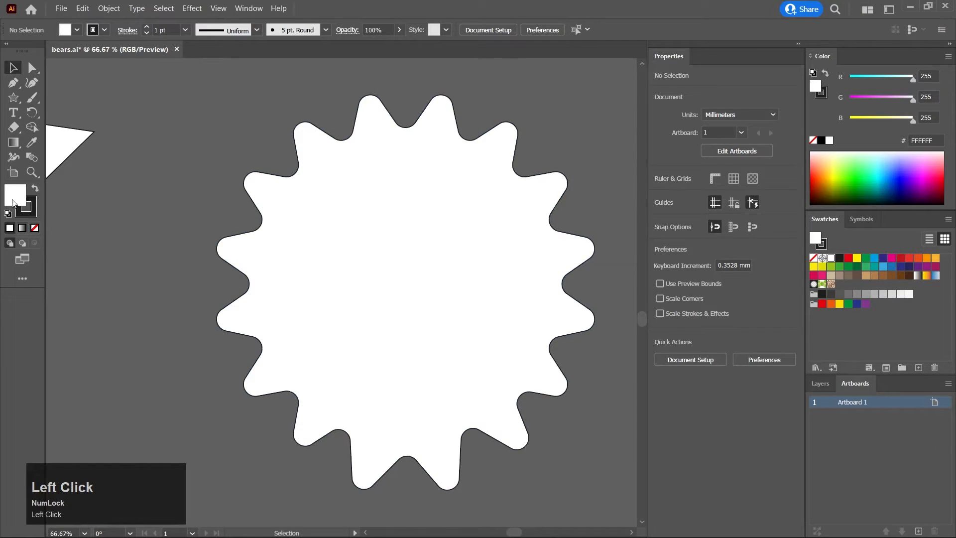
double_click(20, 202)
text(ff0000)
click(603, 198)
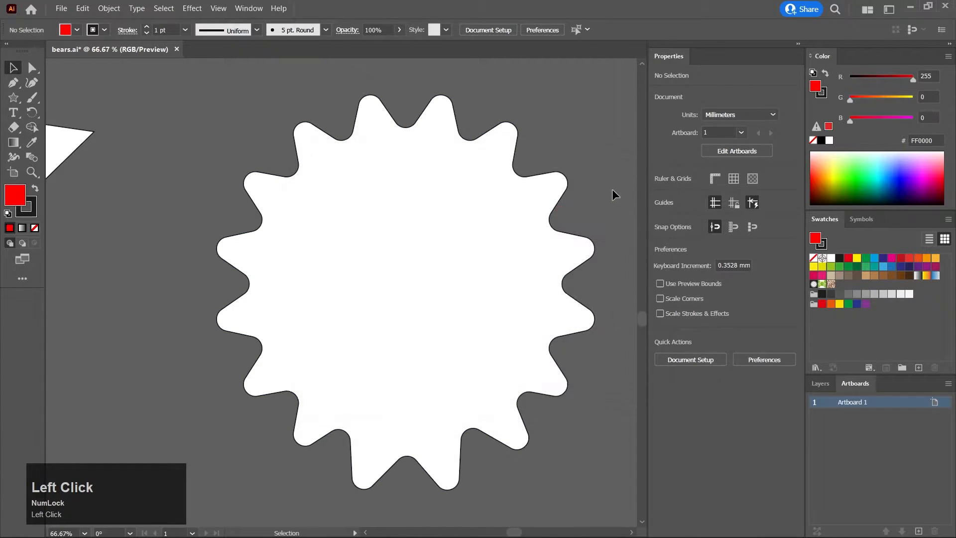
Move the rounded star horizontally to about X 487 mm, keeping it selected
click(405, 252)
middle_click(408, 266)
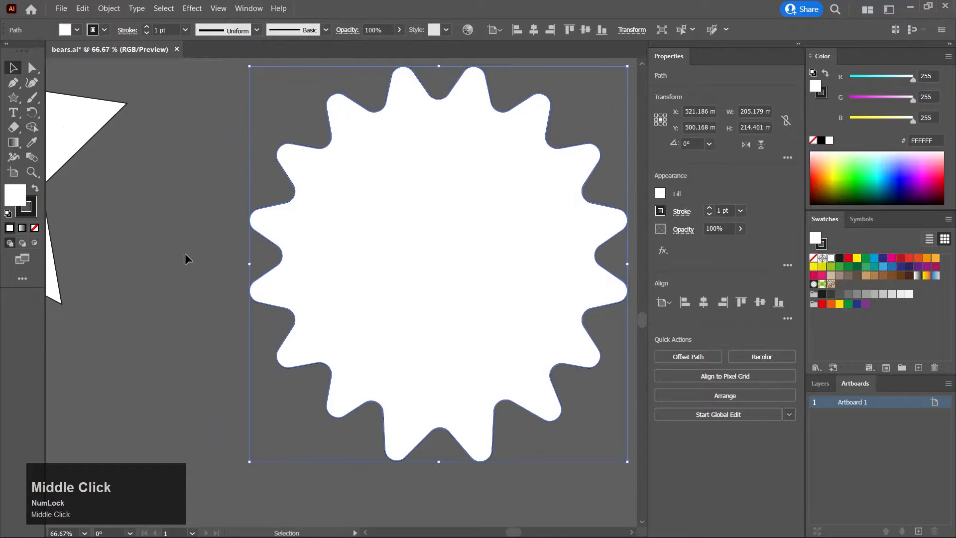
click(220, 255)
middle_click(137, 258)
mouse_move(342, 239)
mouse_down()
mouse_move(285, 231)
mouse_move(279, 243)
mouse_up()
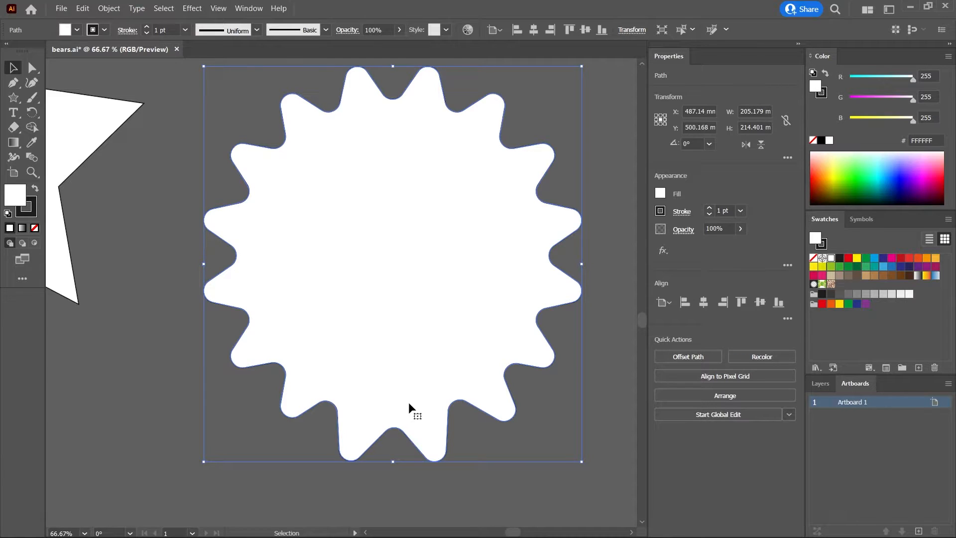
Fill the selected rounded star with pure red FF0000 using the Color Picker
double_click(16, 202)
click(471, 229)
click(472, 193)
click(620, 198)
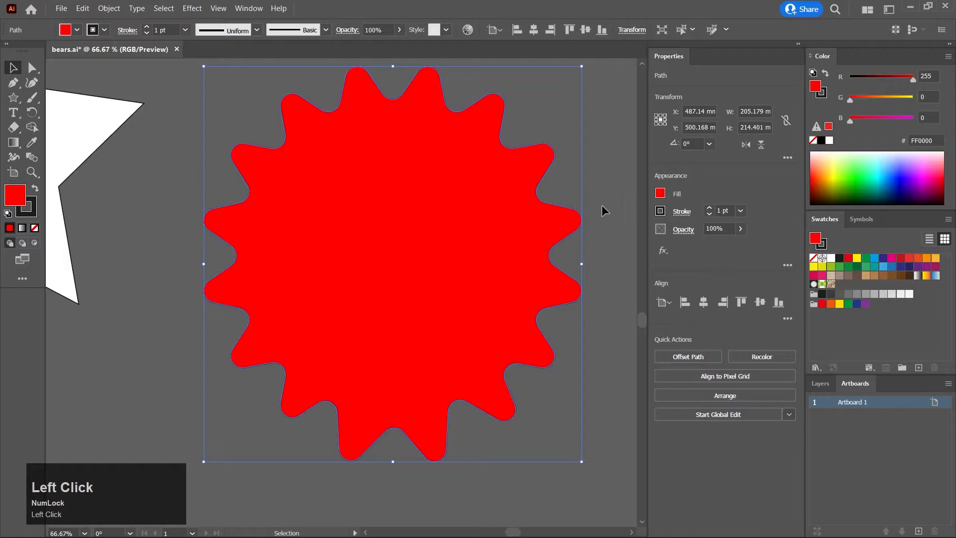
middle_click(563, 252)
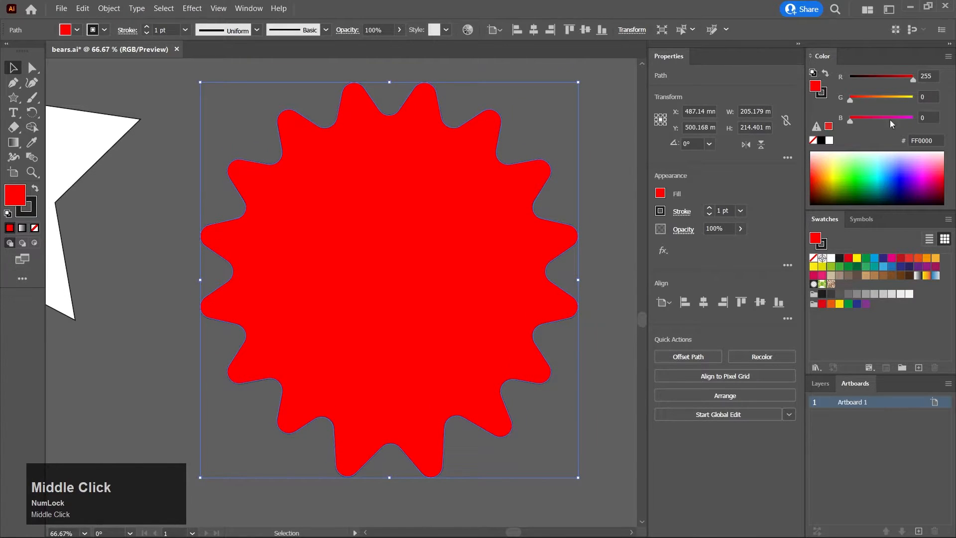
Change the star's fill to a muted blue in the Color Picker, and to orange FF7B1C from the color spectrum
double_click(815, 87)
mouse_move(450, 228)
mouse_down()
mouse_move(390, 209)
mouse_move(390, 235)
mouse_up()
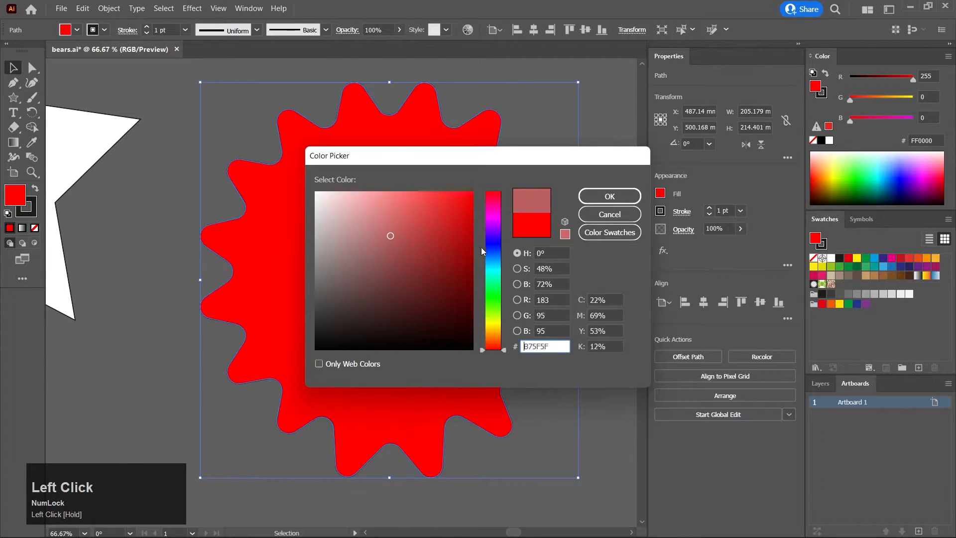
click(493, 244)
click(609, 196)
drag(901, 169, 827, 178)
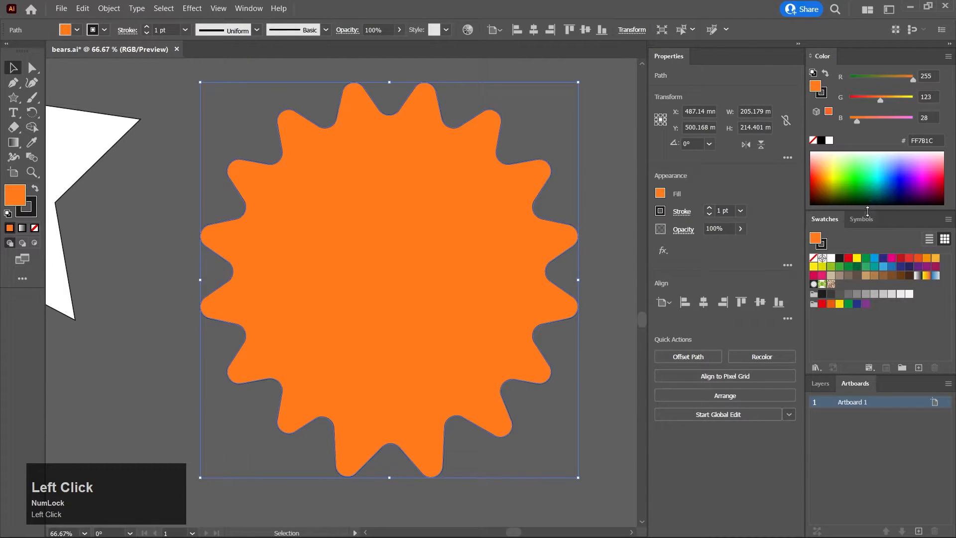
Enlarge the swatch area and try several swatches on the star's fill, ending with teal 00A19A
drag(867, 211, 870, 246)
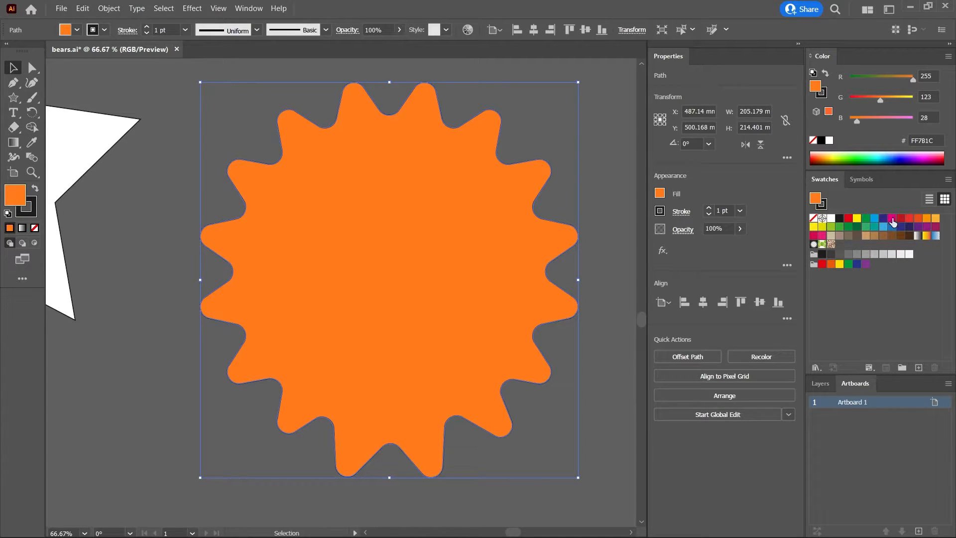
click(900, 226)
click(909, 226)
click(874, 226)
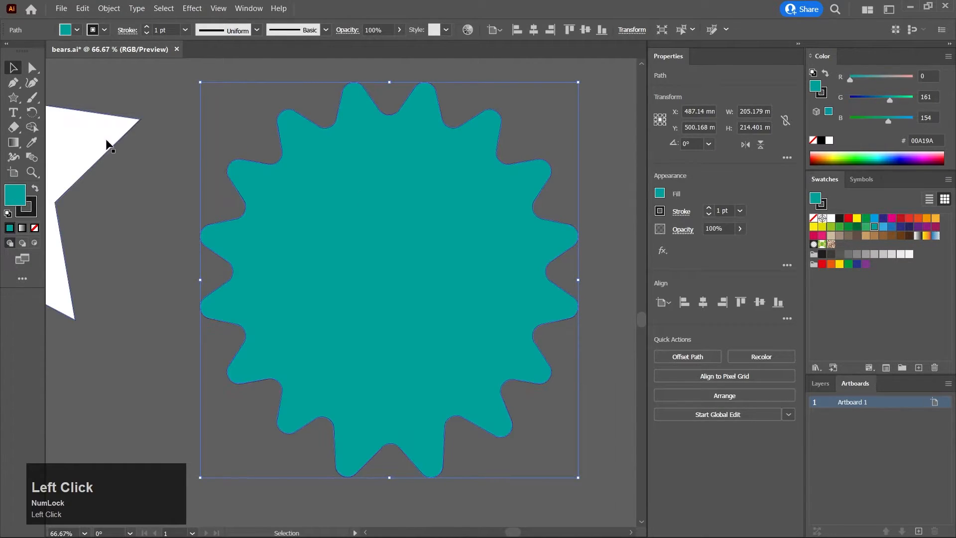
Make the stroke active, set the star's stroke color to red FF2A30, and deselect the star
click(35, 214)
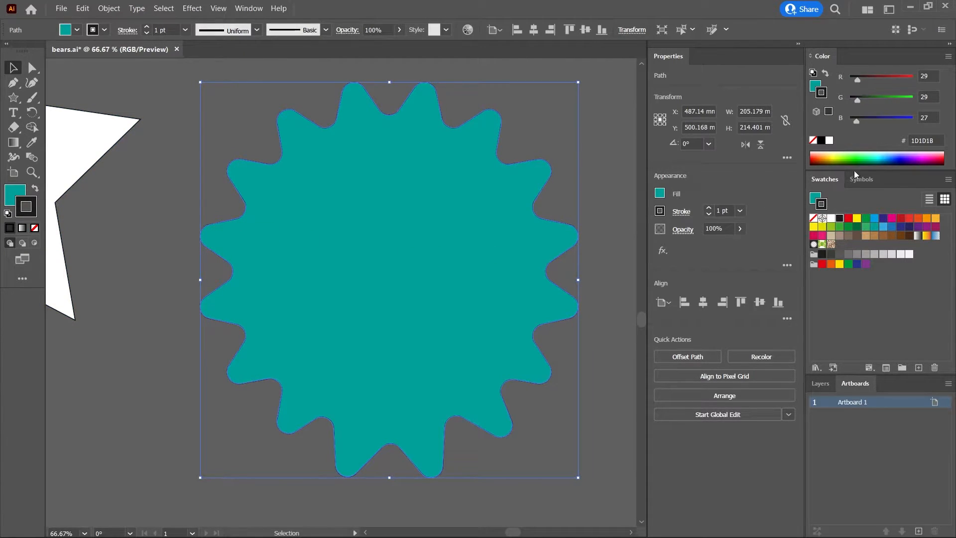
drag(884, 121, 908, 121)
drag(930, 157, 938, 155)
click(580, 142)
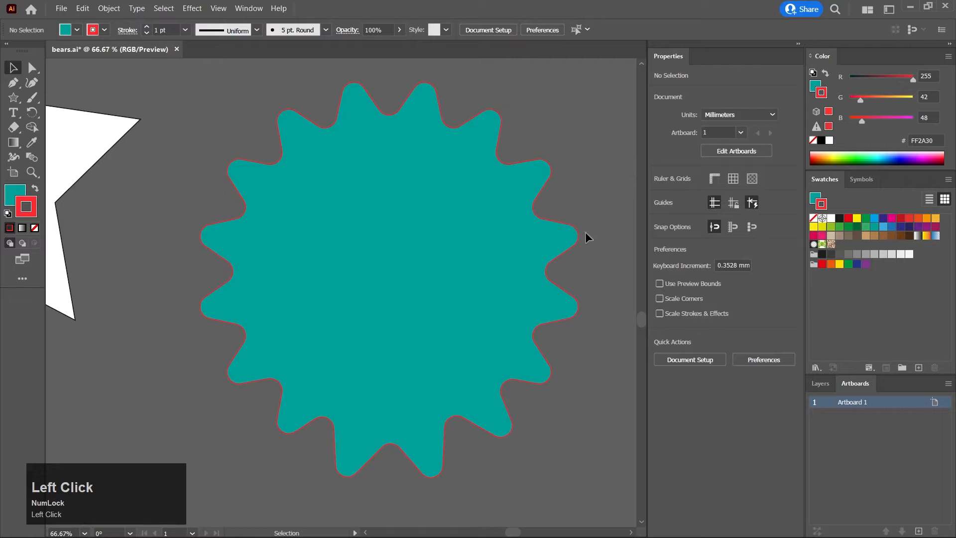
Select the rounded star, swap its fill and stroke colors, and deselect it
click(544, 354)
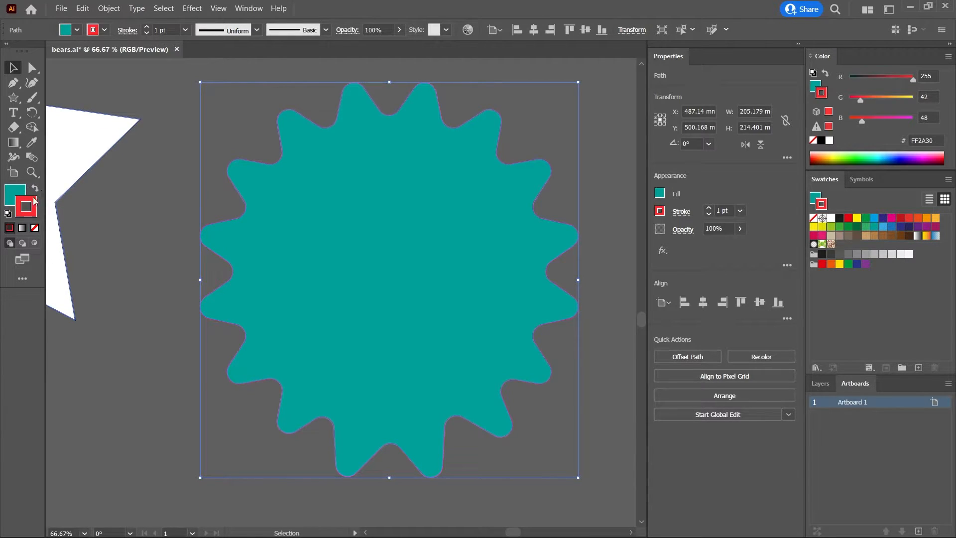
click(36, 190)
click(109, 270)
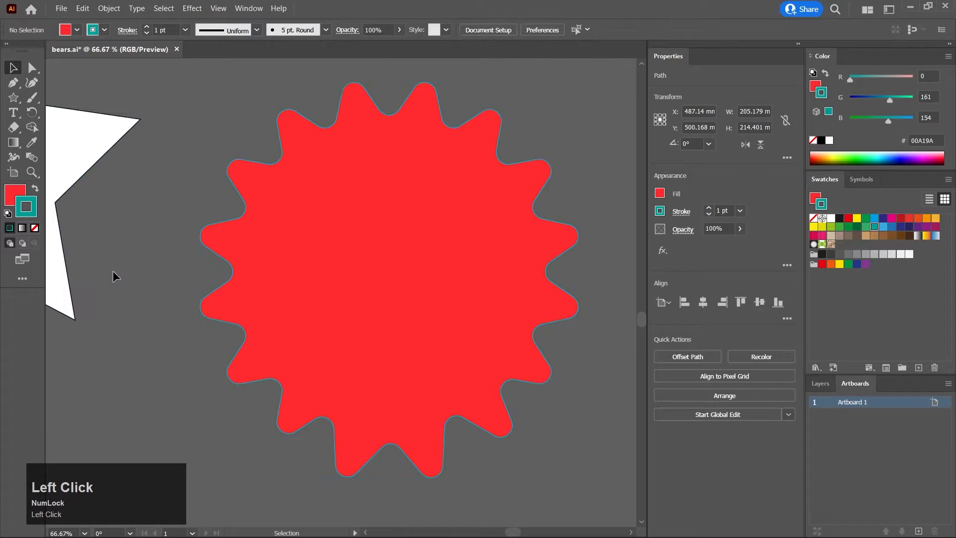
Move the rounded star slightly left and down, swap its fill and stroke colors, and deselect it
drag(333, 269, 314, 274)
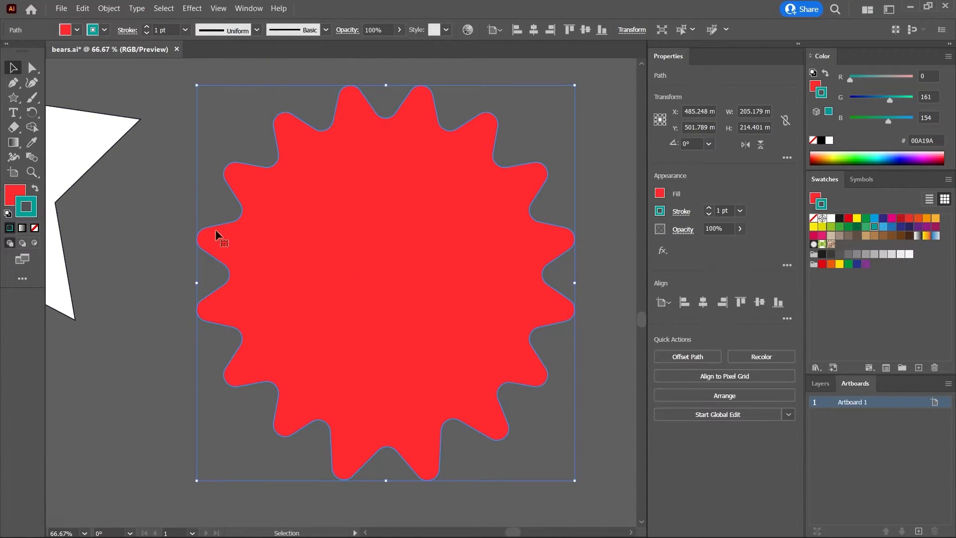
click(141, 237)
drag(329, 258, 317, 265)
click(118, 216)
click(35, 190)
drag(107, 248, 131, 240)
click(124, 238)
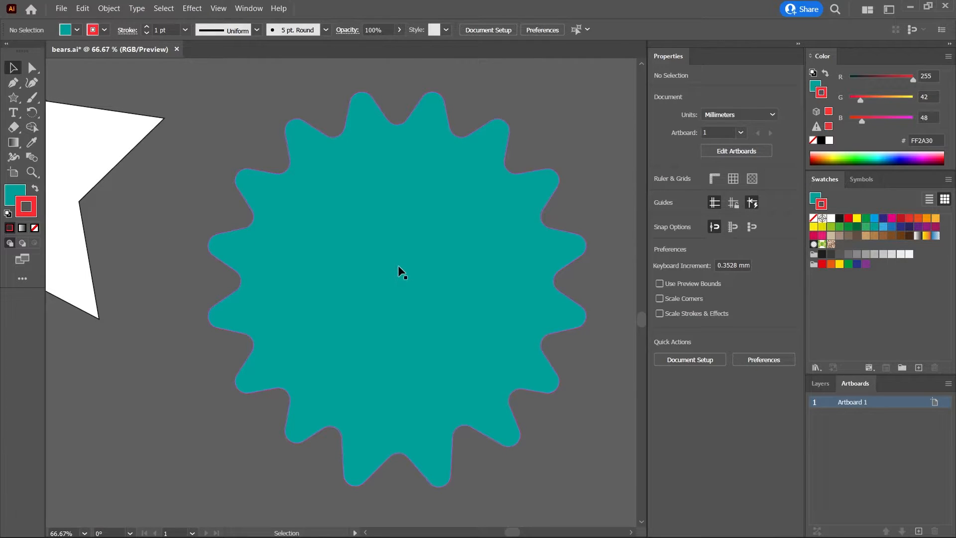
Make the fill active, set the rounded star's fill to None, and deselect it
click(14, 193)
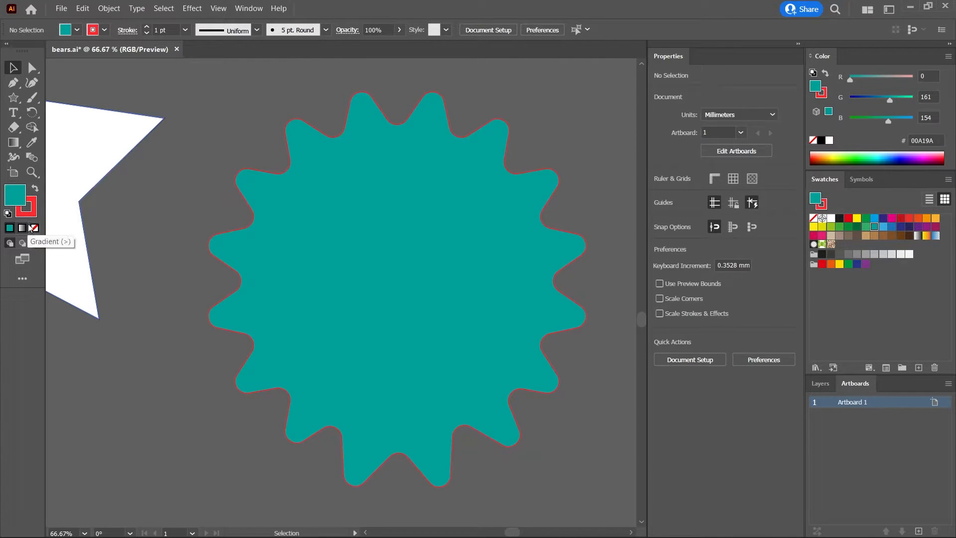
click(40, 232)
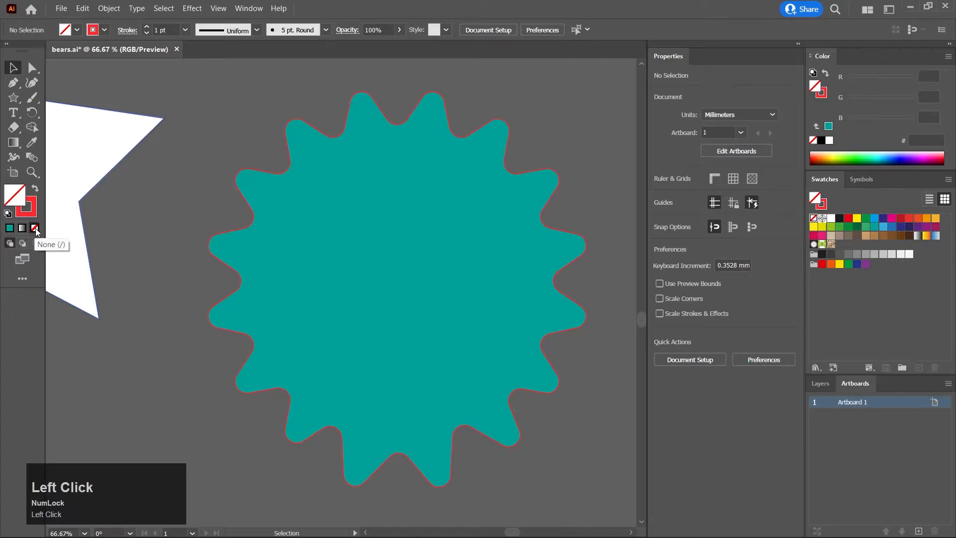
click(289, 254)
click(35, 227)
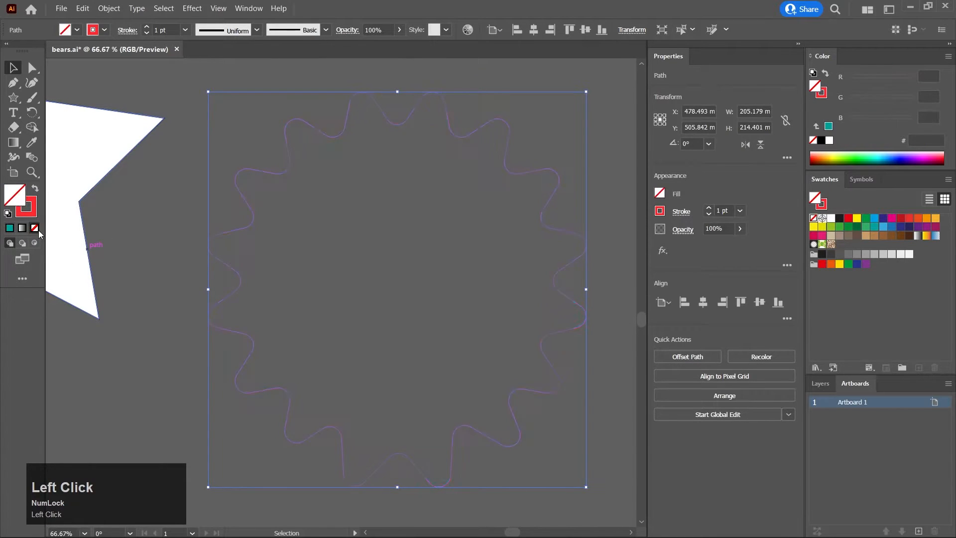
click(134, 243)
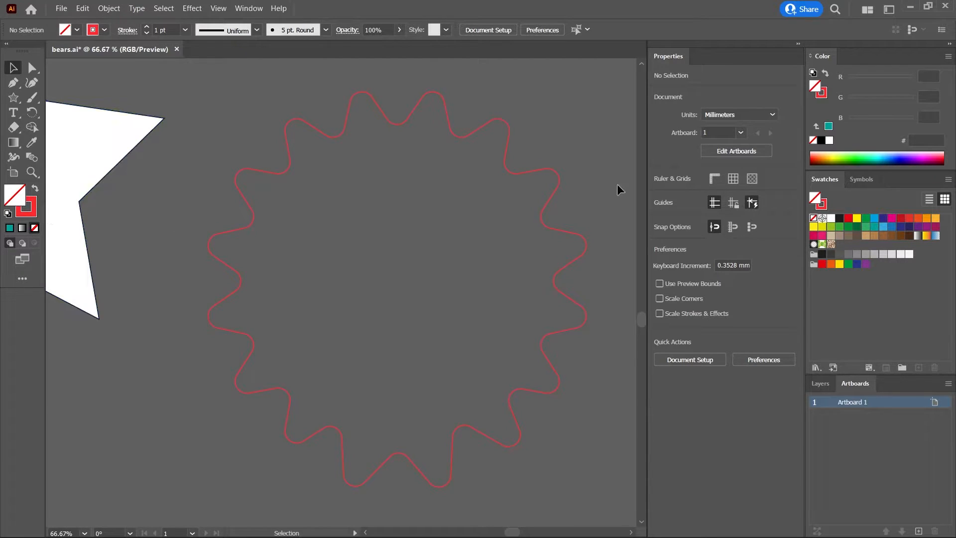
Restore the last used teal 00A19A as the rounded star's fill and move the star about 7 mm left
click(828, 126)
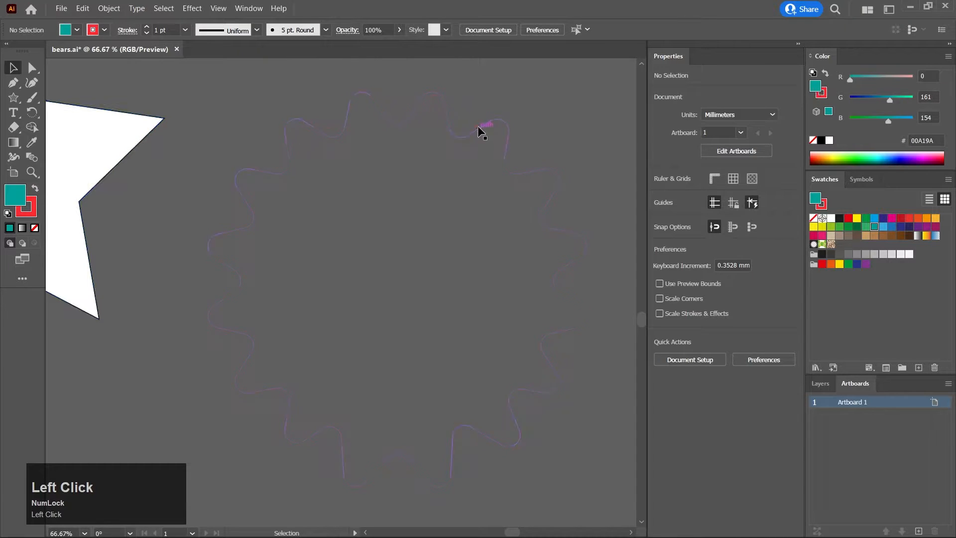
drag(479, 125, 513, 187)
drag(536, 225, 490, 162)
click(828, 128)
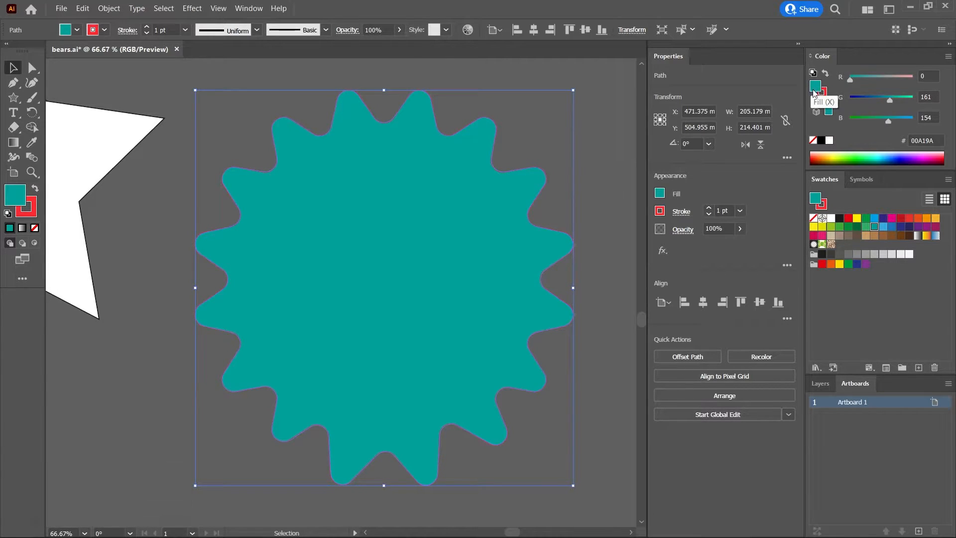
Remove the rounded star's fill again so only the red stroke is left, and deselect the star
click(812, 140)
click(599, 221)
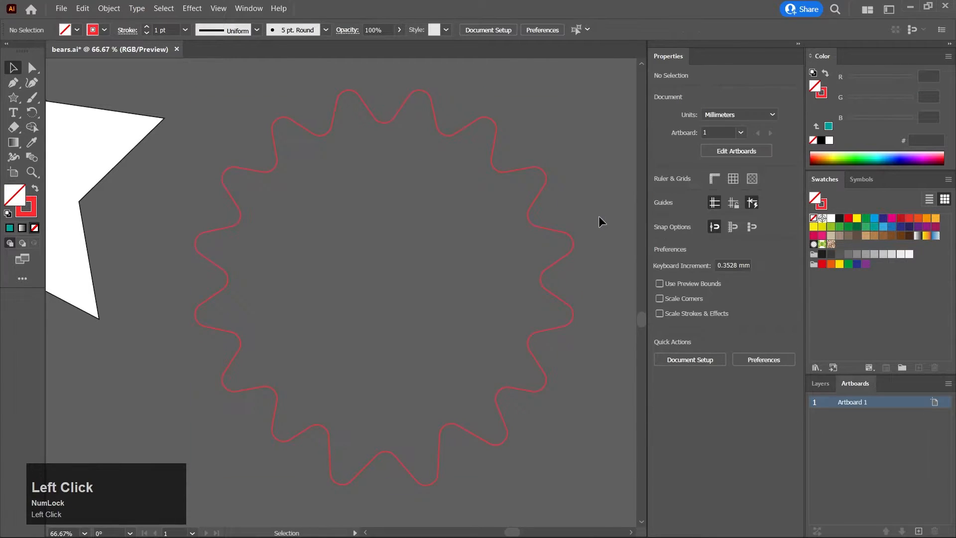
middle_click(597, 218)
drag(372, 235, 418, 222)
drag(222, 225, 271, 240)
scroll(270, 239, down, 1)
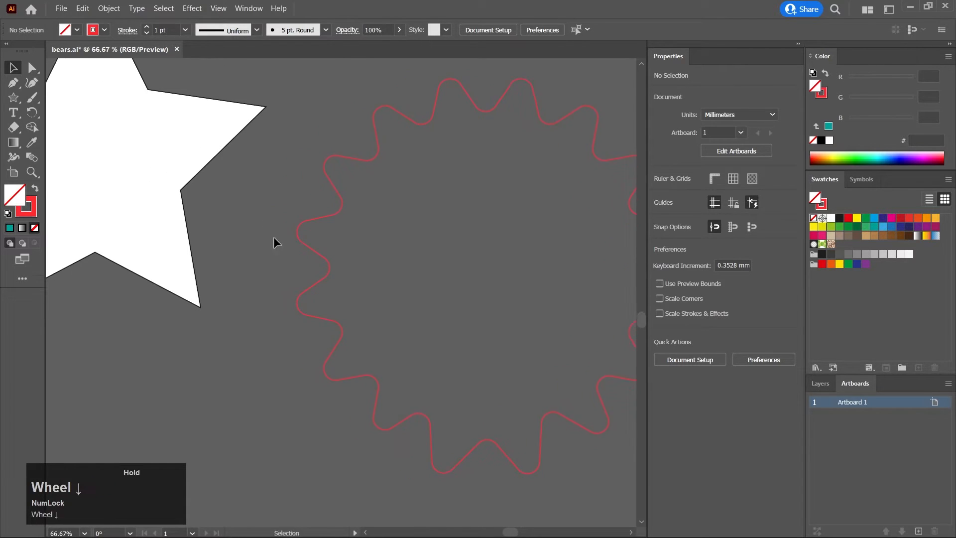
Select the rounded star and copy the white five-pointed star's fill and stroke onto it with the Eyedropper tool
click(328, 213)
drag(401, 264, 331, 254)
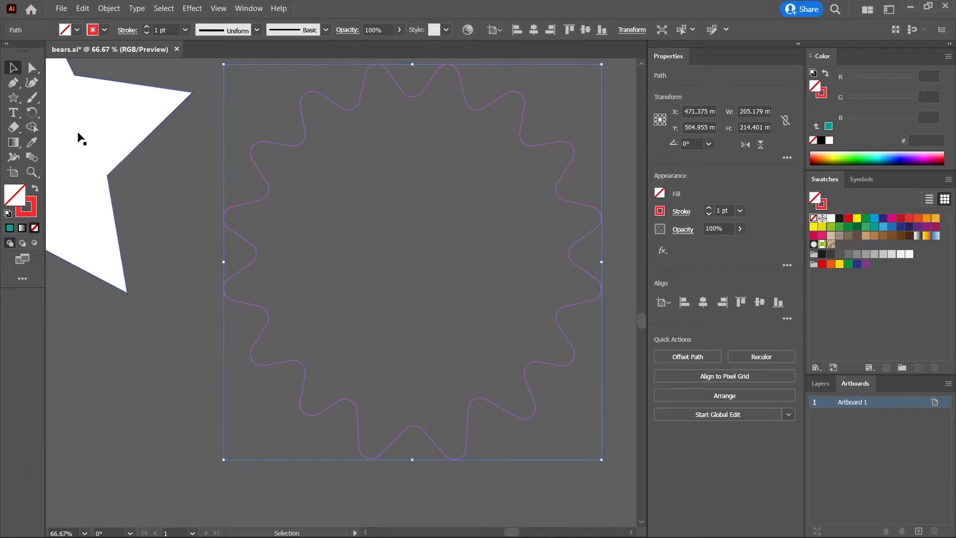
mouse_move(134, 211)
mouse_down()
mouse_move(185, 235)
mouse_move(135, 211)
mouse_up()
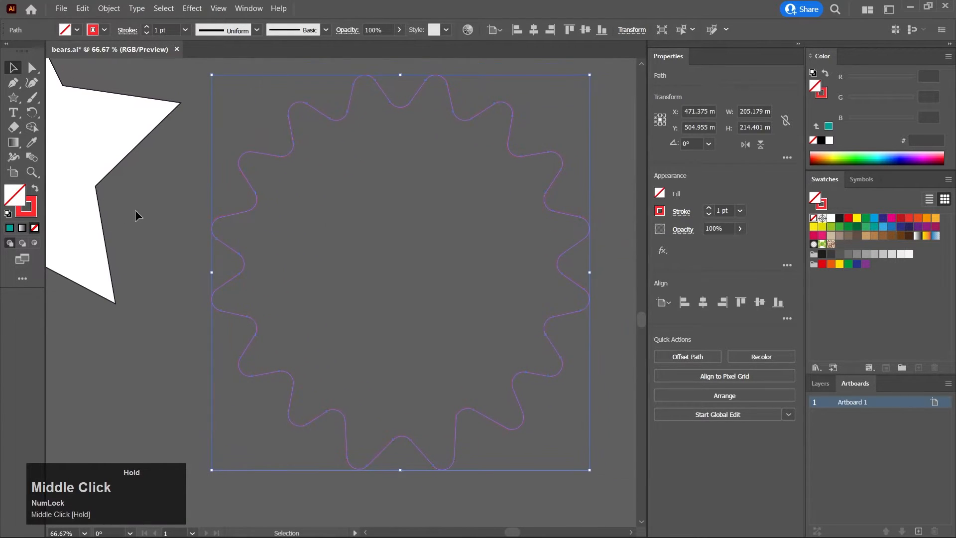
click(32, 142)
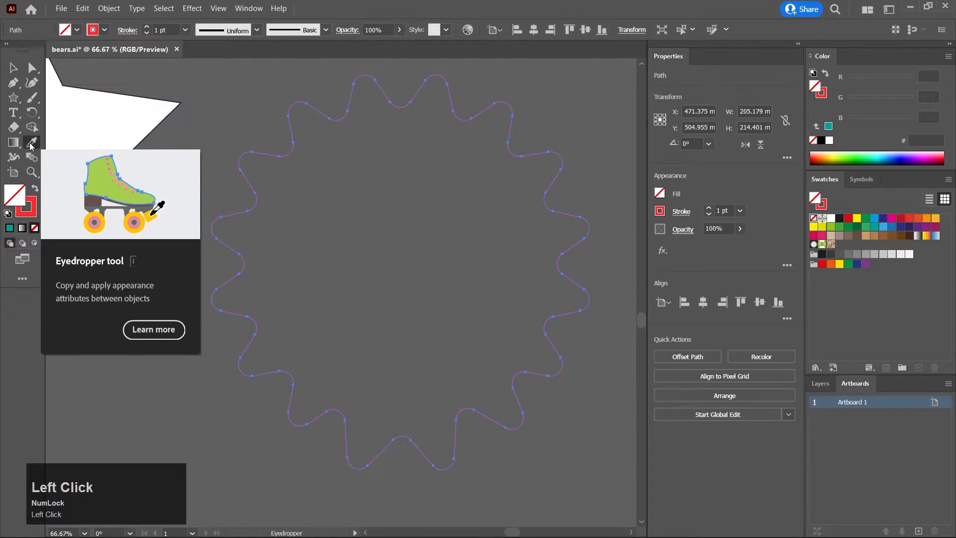
click(96, 115)
click(15, 68)
mouse_move(197, 201)
mouse_down()
mouse_move(391, 199)
mouse_move(280, 217)
mouse_move(315, 216)
mouse_move(333, 249)
mouse_move(377, 287)
mouse_move(355, 248)
mouse_move(353, 219)
mouse_up()
drag(190, 184, 333, 223)
scroll(264, 263, up, 1)
drag(239, 257, 282, 205)
drag(352, 234, 274, 187)
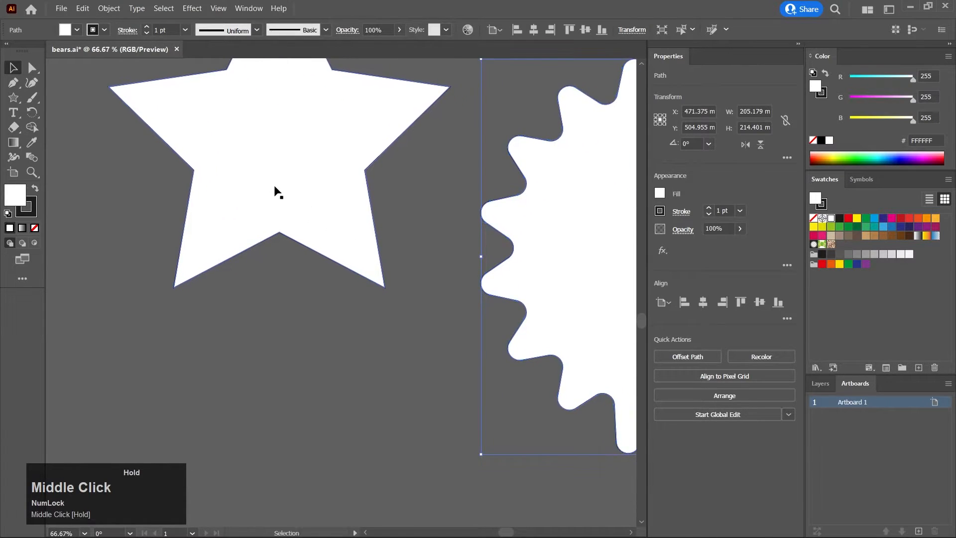
Try starting a path with a curved anchor point below the five-pointed star using the Pen tool, and undo it
click(13, 85)
drag(299, 247, 280, 203)
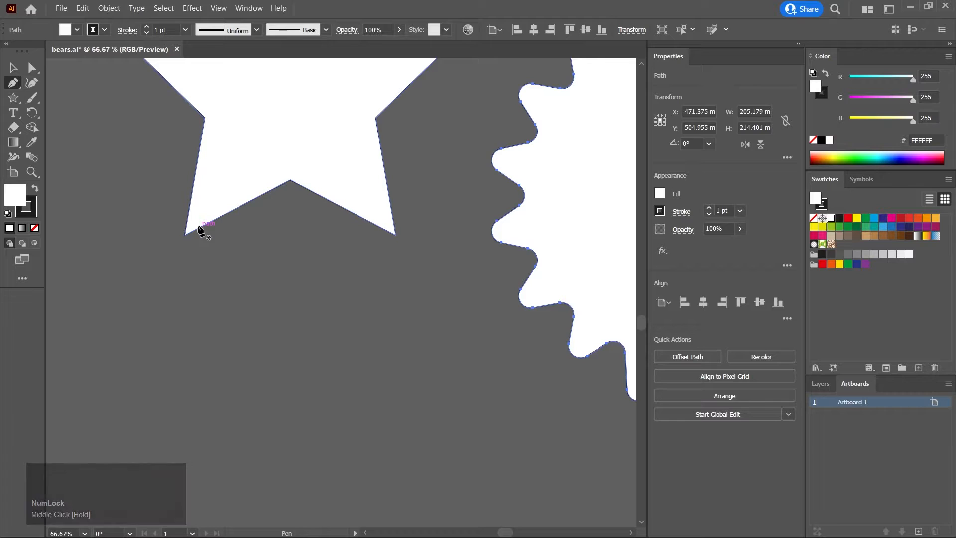
drag(202, 230, 239, 203)
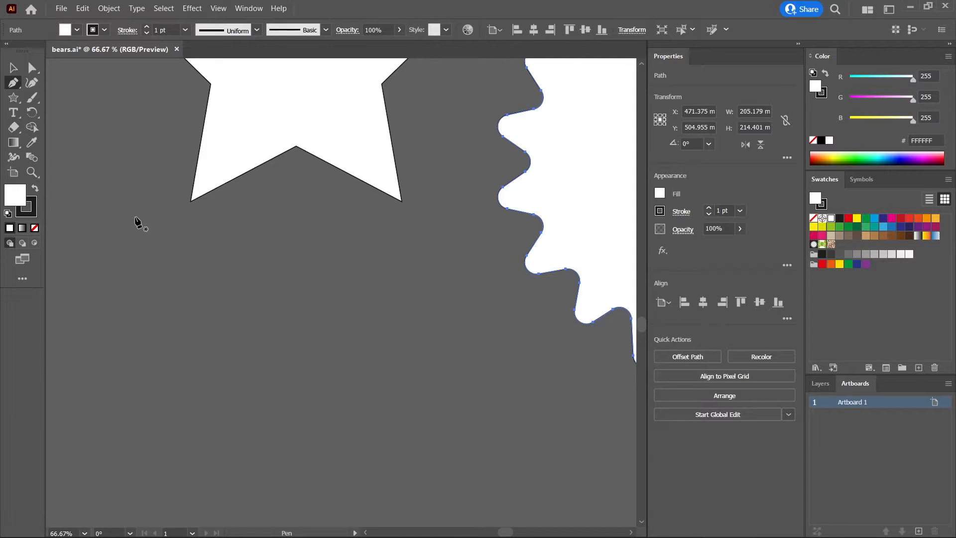
drag(138, 225, 203, 235)
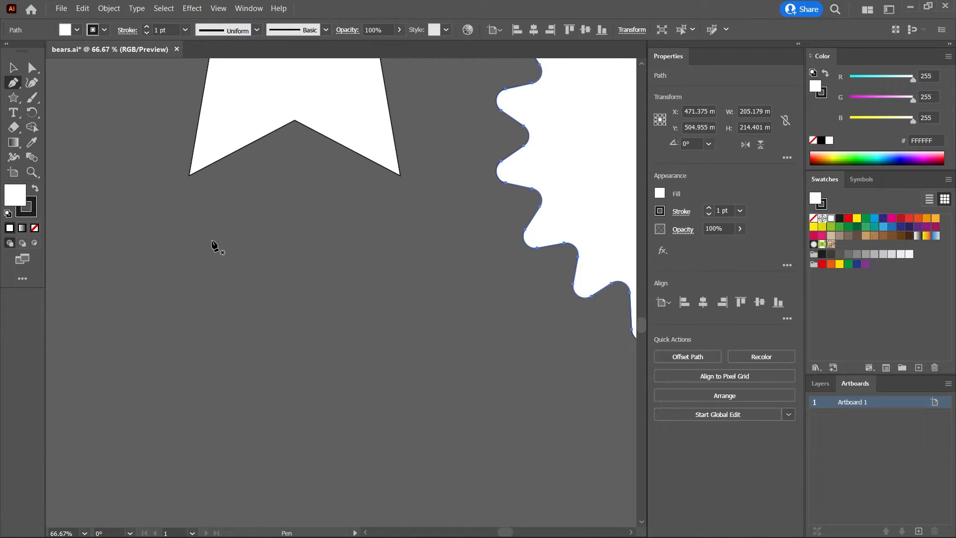
drag(234, 281, 253, 243)
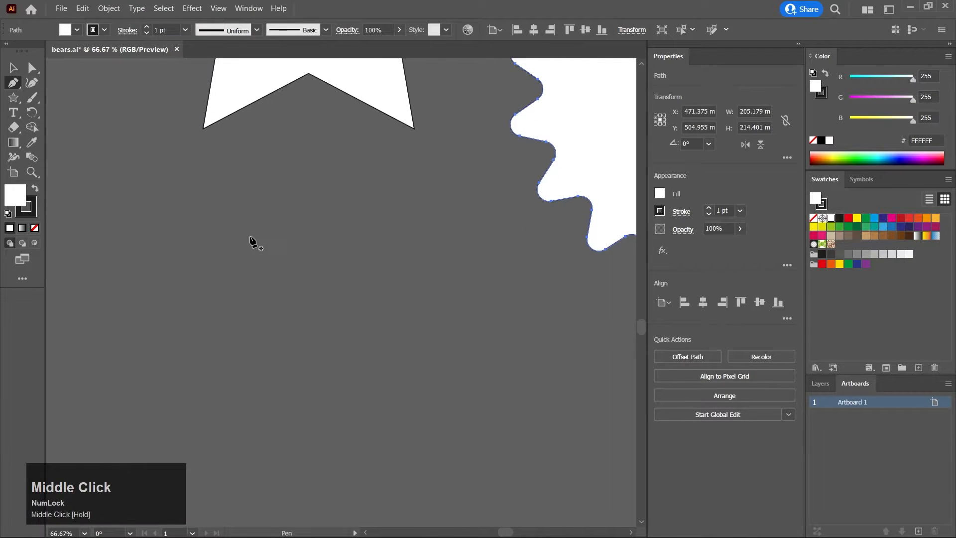
drag(156, 308, 175, 271)
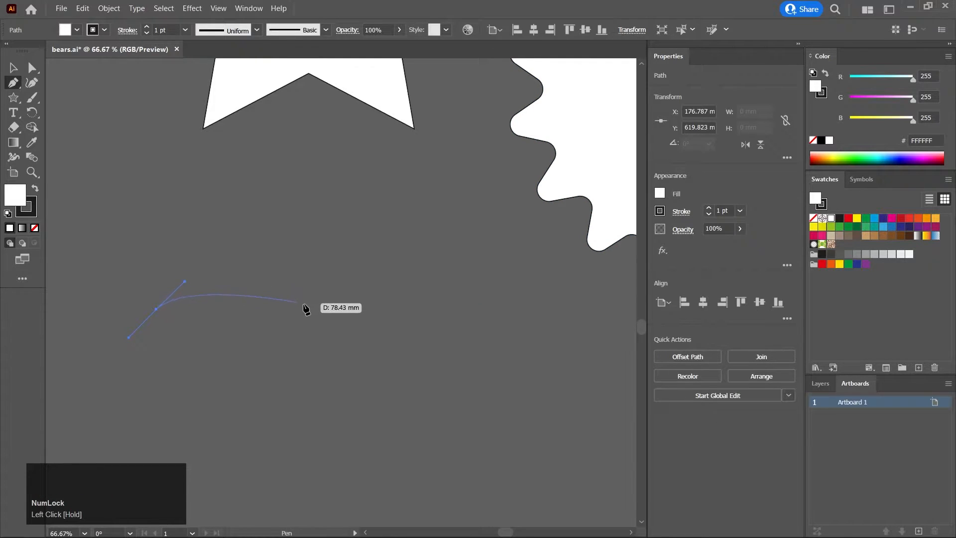
key(ctrl+z)
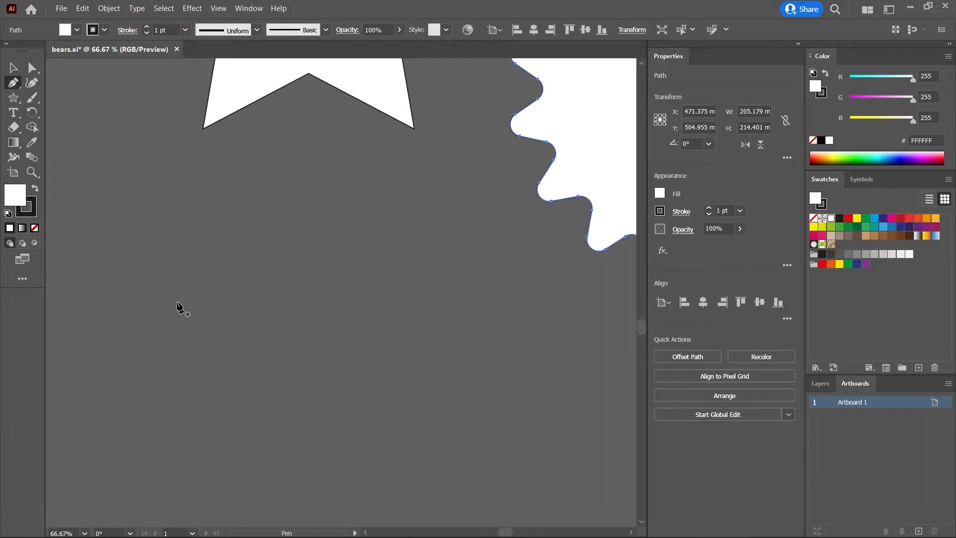
Draw a straight horizontal line about 122 mm long with the Pen tool, delete the extra third anchor point, and deselect the line
click(176, 301)
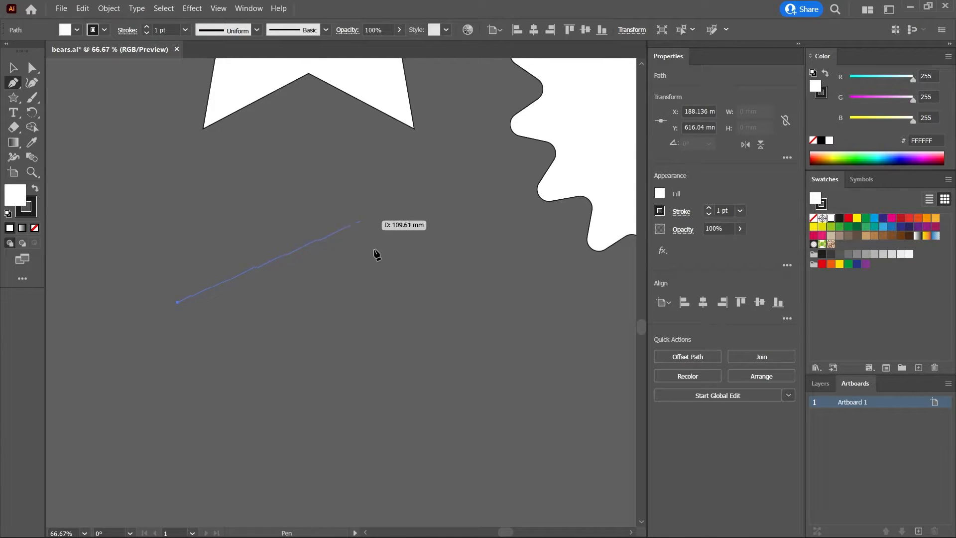
click(403, 303)
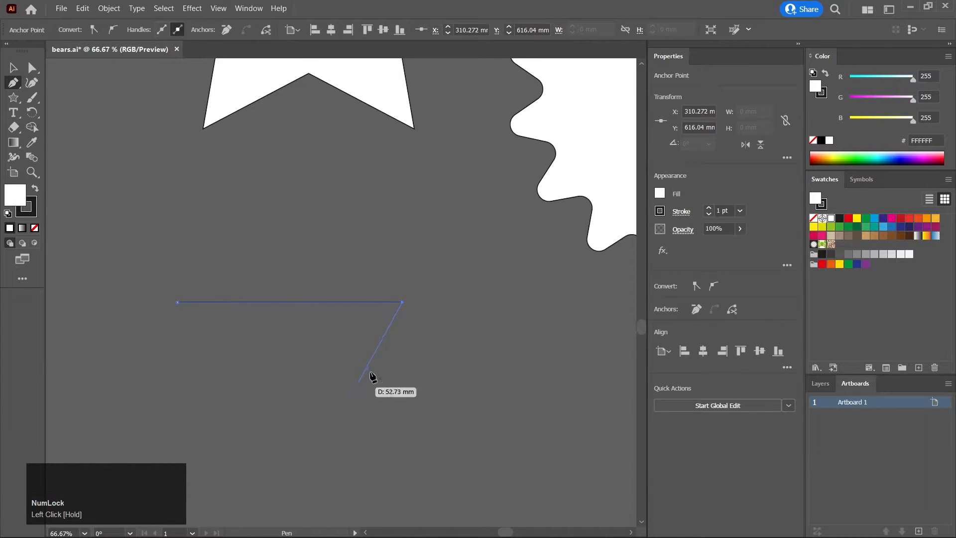
click(464, 246)
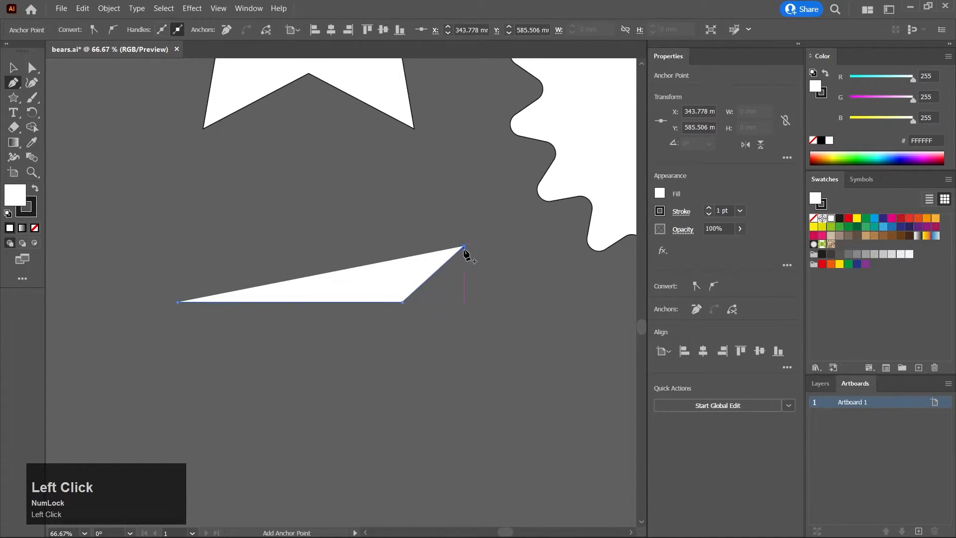
middle_click(440, 385)
click(17, 74)
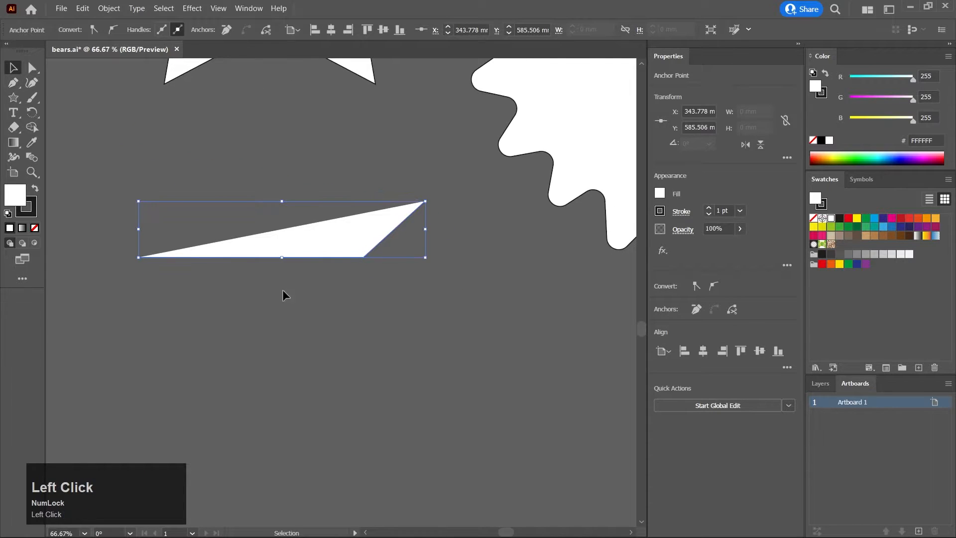
middle_click(273, 279)
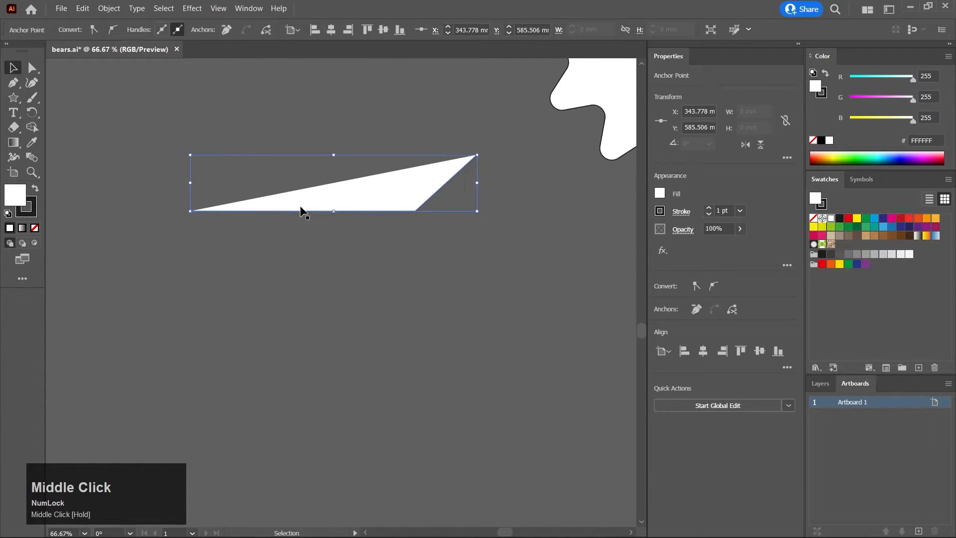
key(Delete)
click(148, 226)
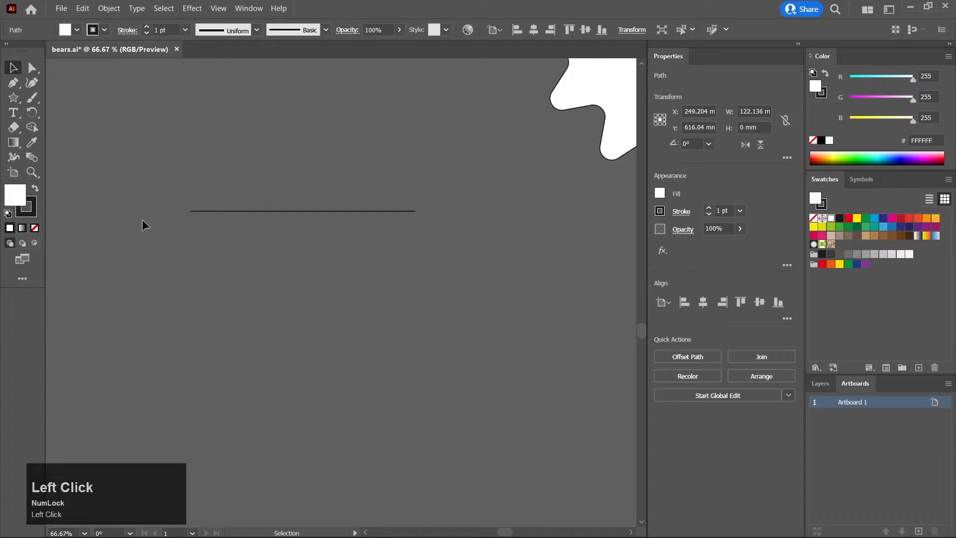
Draw a diagonal straight line about 90 mm long with the Pen tool below the horizontal line, sloping down to the right
click(15, 84)
click(189, 256)
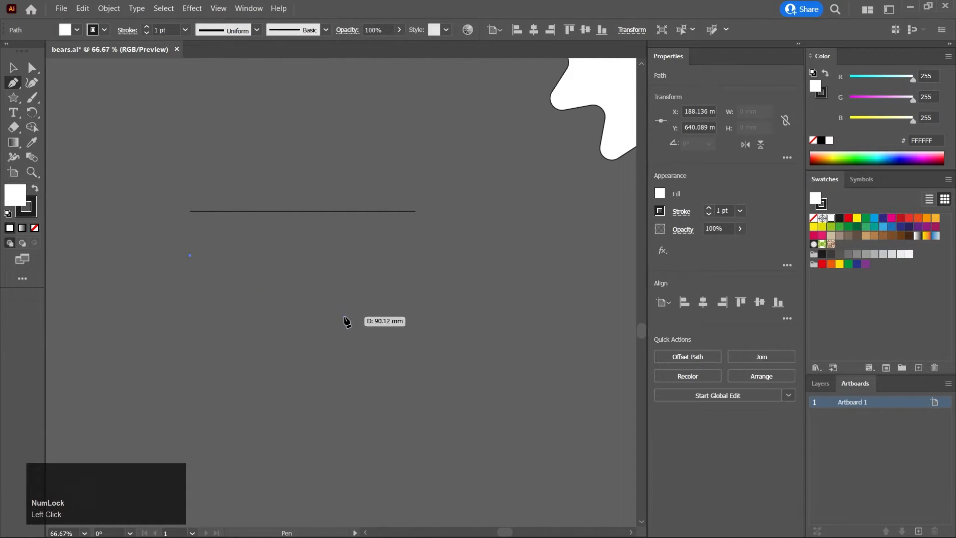
click(344, 316)
click(12, 68)
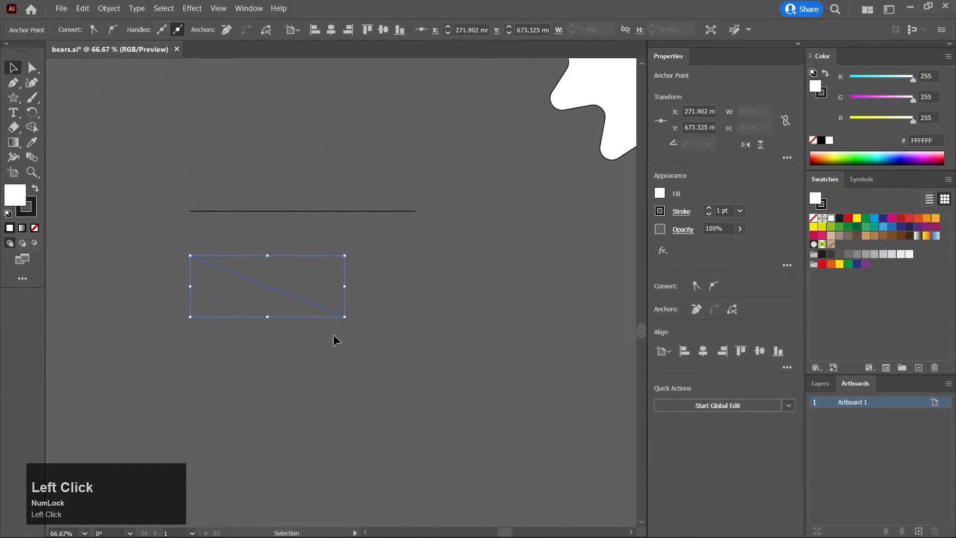
middle_click(327, 330)
Draw a straight vertical line about 98 mm long with the Pen tool below the diagonal line, and deselect it
click(14, 83)
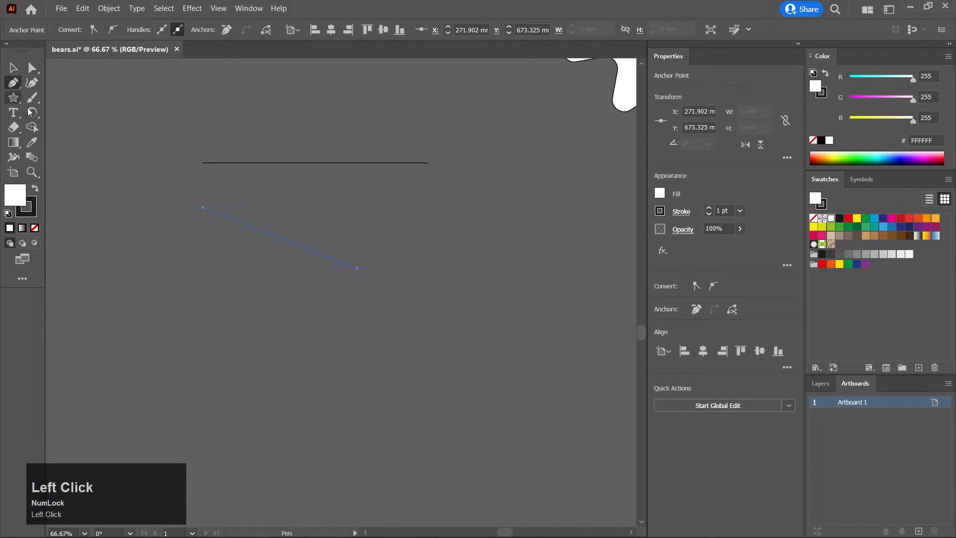
click(215, 352)
middle_click(363, 369)
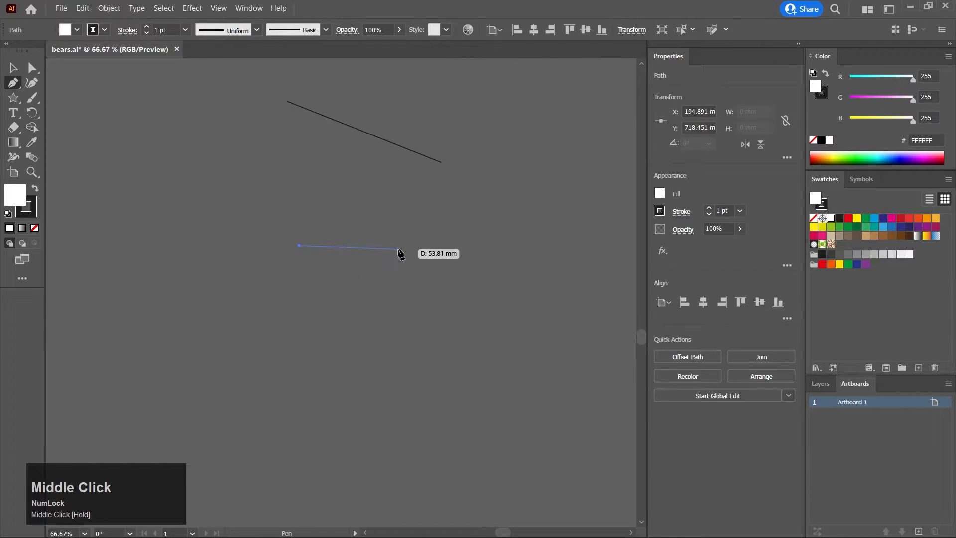
shift+middle_click(519, 286)
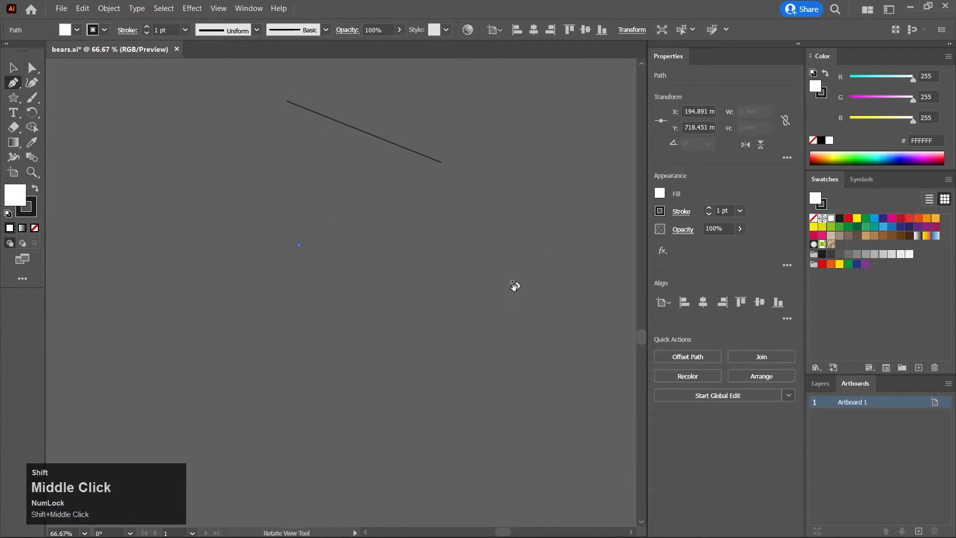
shift+click(299, 426)
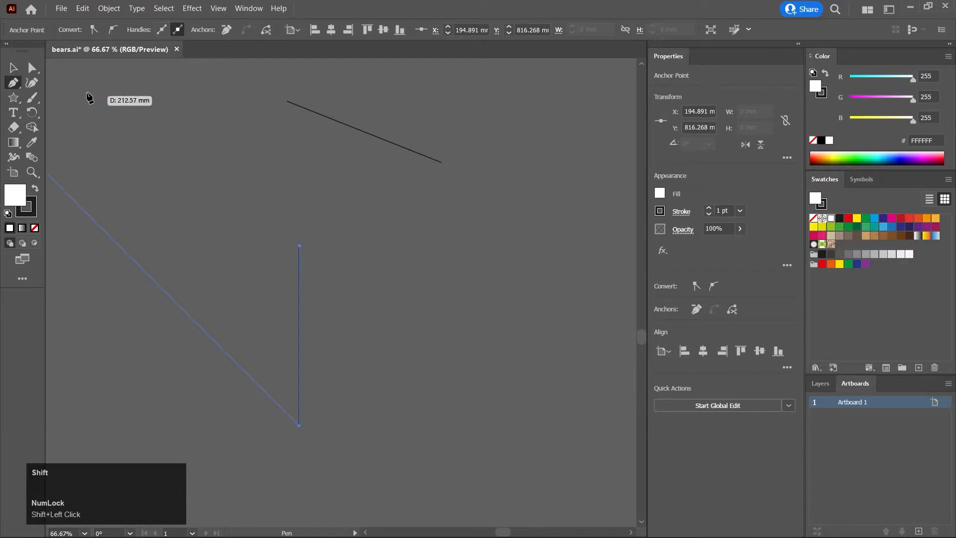
click(14, 67)
right_click(360, 328)
click(347, 330)
Draw a straight horizontal line about 125 mm long with the Pen tool beside the vertical line, undoing a sloping segment, and deselect it
click(15, 85)
drag(324, 327, 205, 323)
click(242, 242)
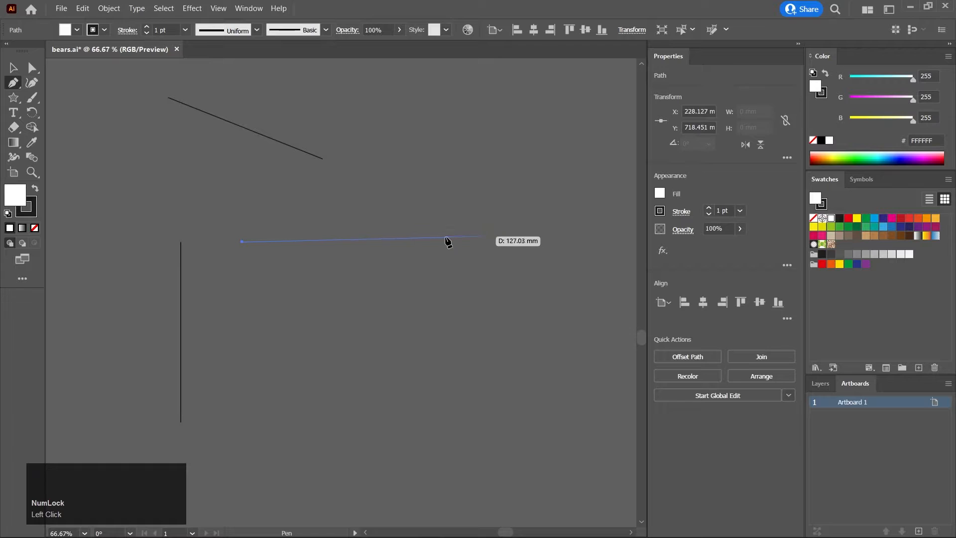
click(508, 266)
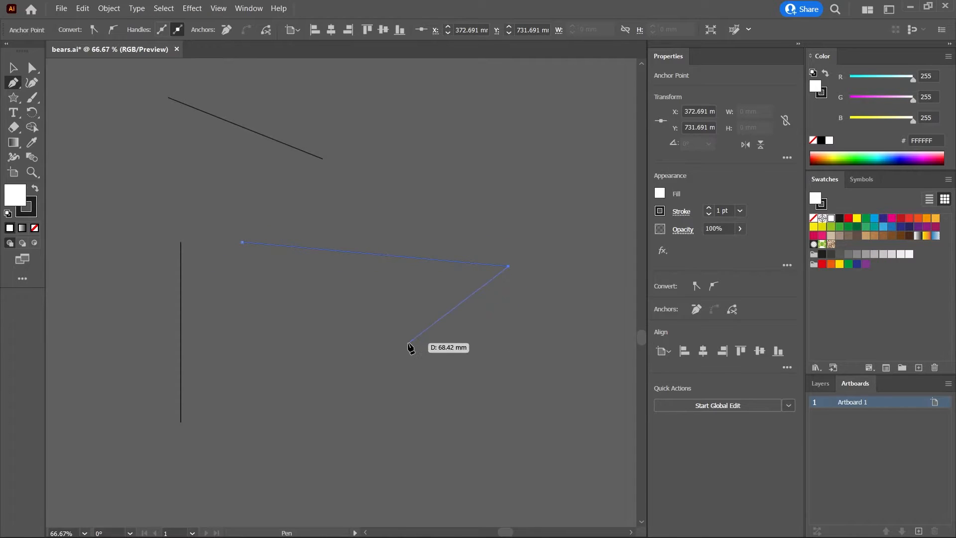
key(ctrl+z)
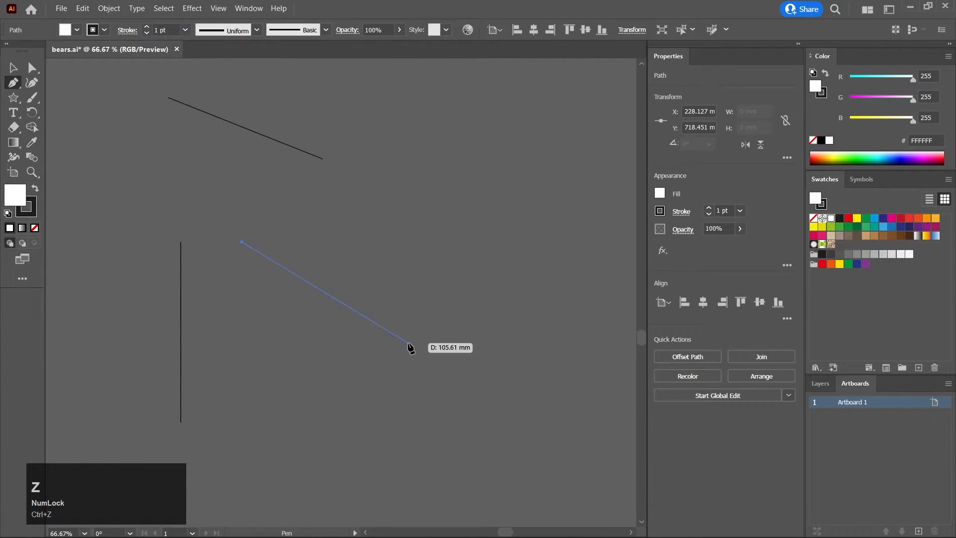
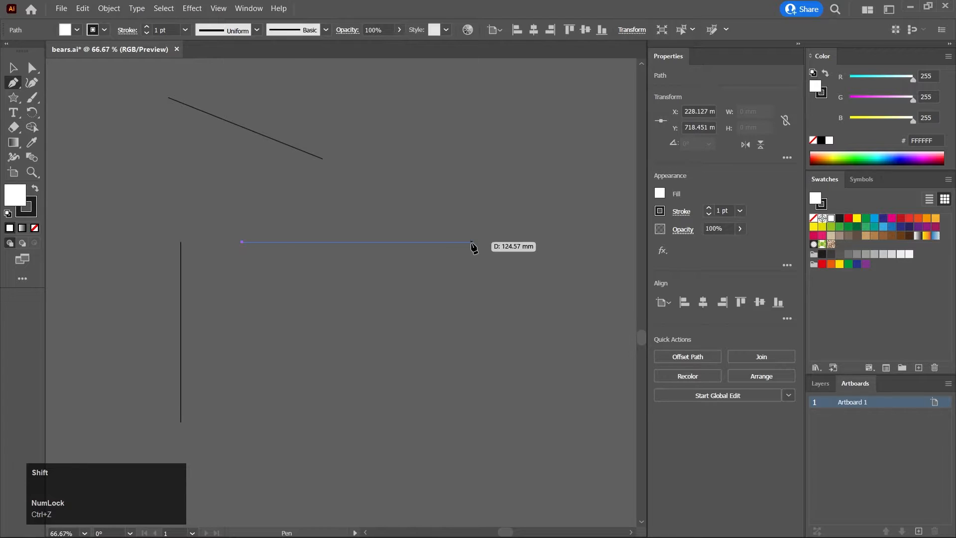
click(472, 243)
click(14, 67)
click(477, 261)
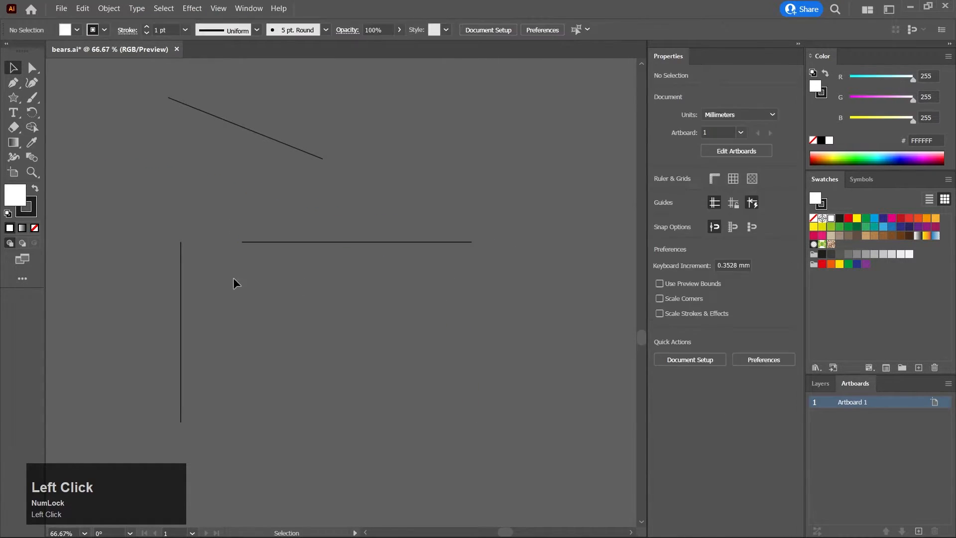
Draw an arch about 139 mm wide below the vertical line with the Pen tool, using a corner start point and a curved end point
drag(414, 354, 369, 303)
drag(378, 378, 391, 343)
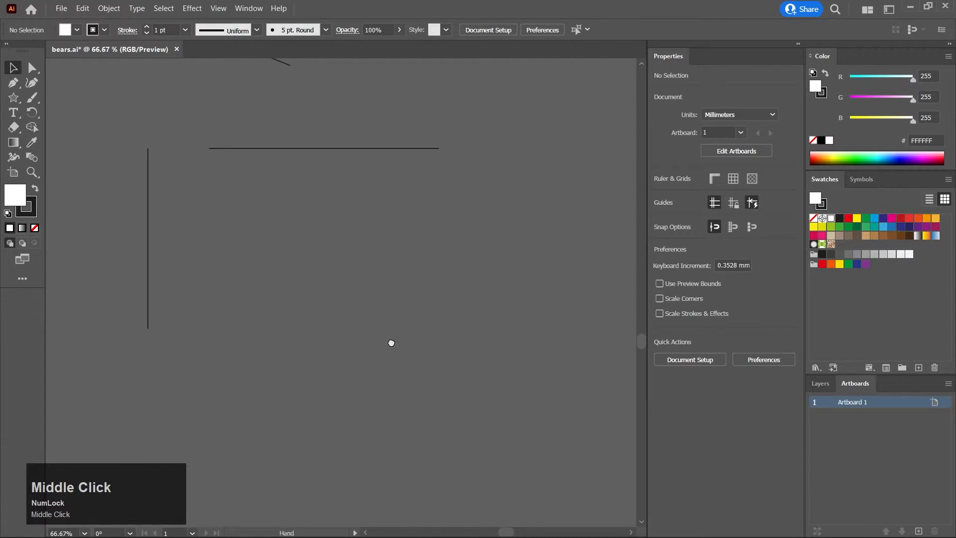
click(20, 87)
drag(172, 351, 259, 278)
drag(263, 378, 262, 301)
drag(269, 337, 258, 337)
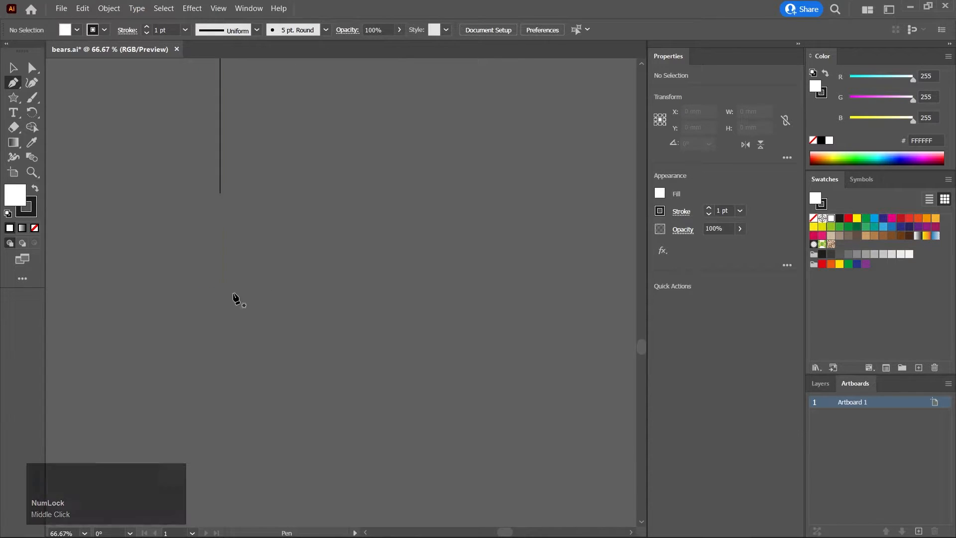
drag(232, 330, 216, 295)
click(212, 291)
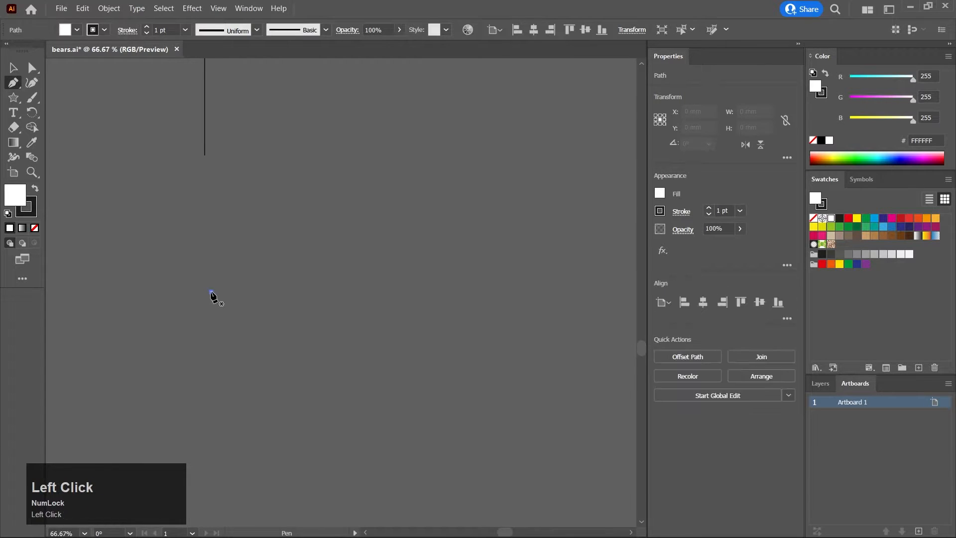
shift+click(467, 292)
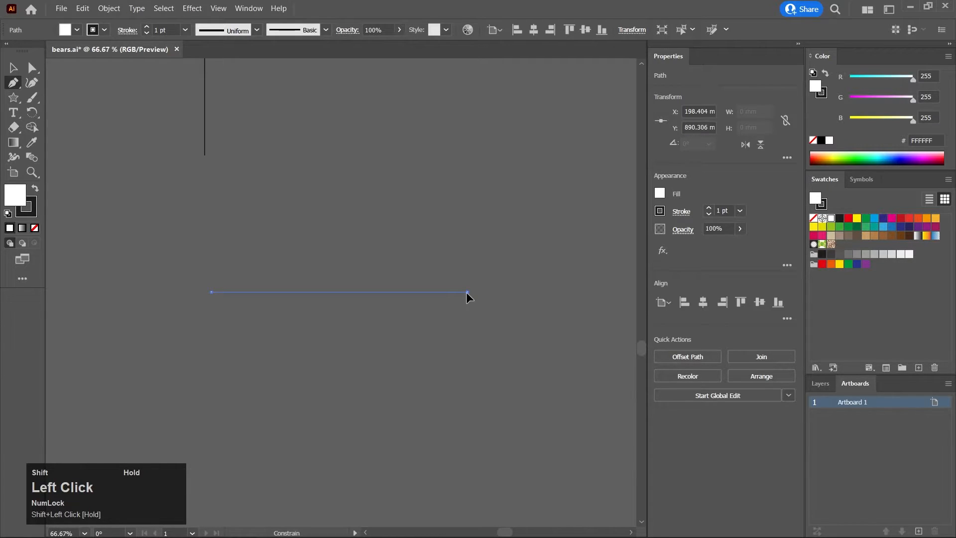
drag(466, 292, 521, 351)
drag(587, 487, 578, 485)
click(12, 68)
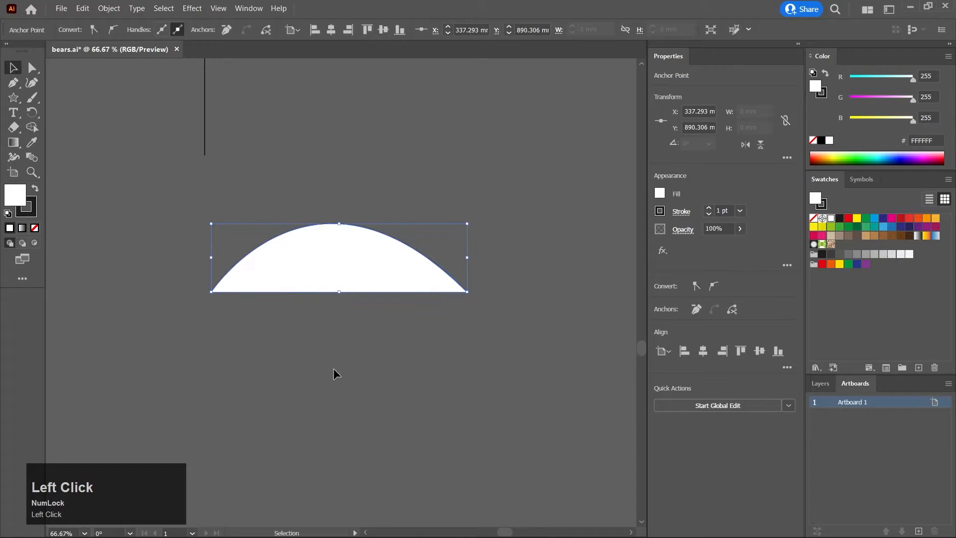
Draw a second arch about 150 mm wide below the first with the Pen tool, using curved anchor points at both ends
middle_click(333, 373)
click(13, 83)
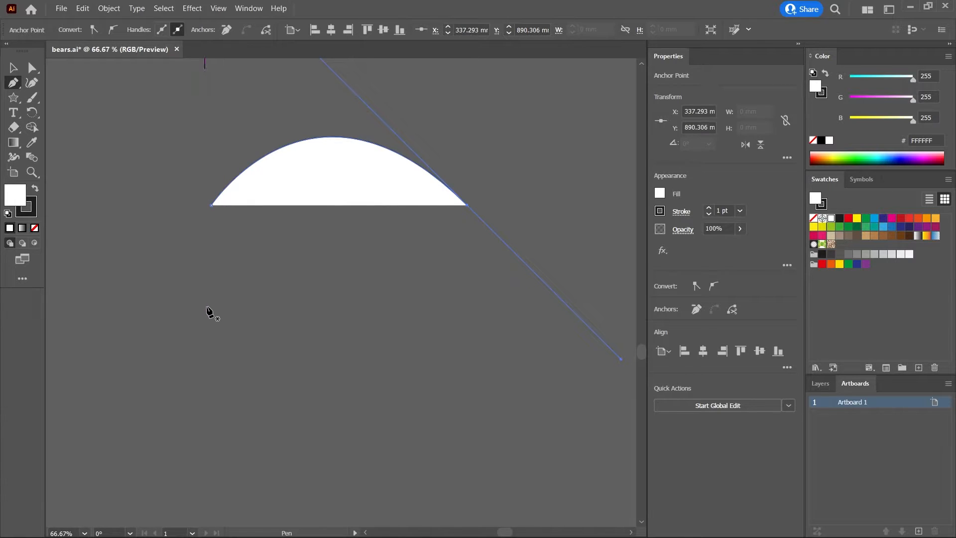
click(204, 304)
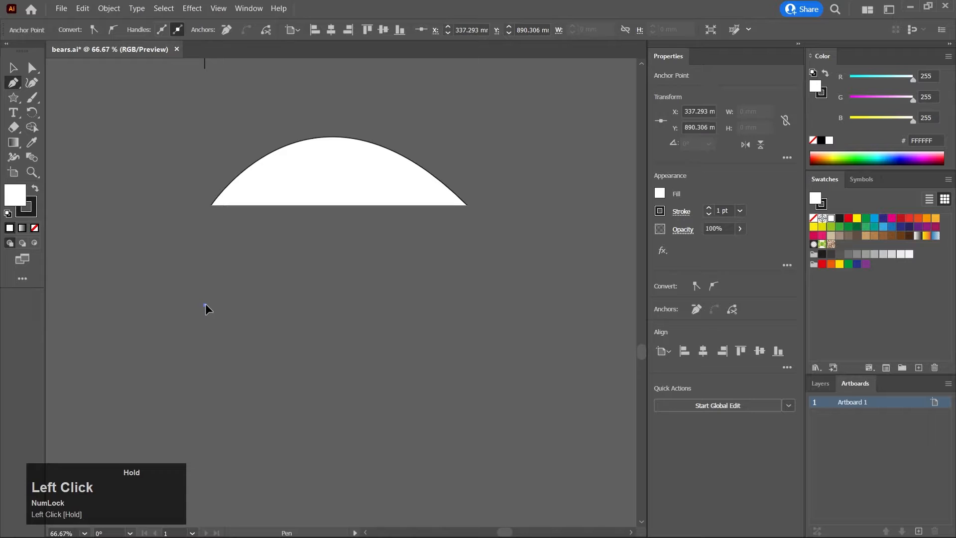
drag(249, 281, 186, 264)
drag(217, 277, 249, 258)
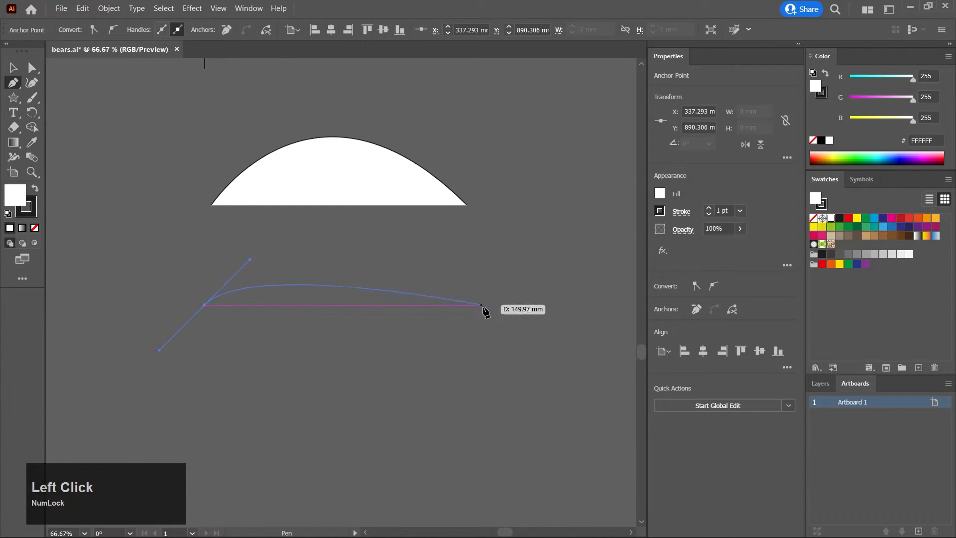
drag(483, 305, 589, 414)
click(13, 68)
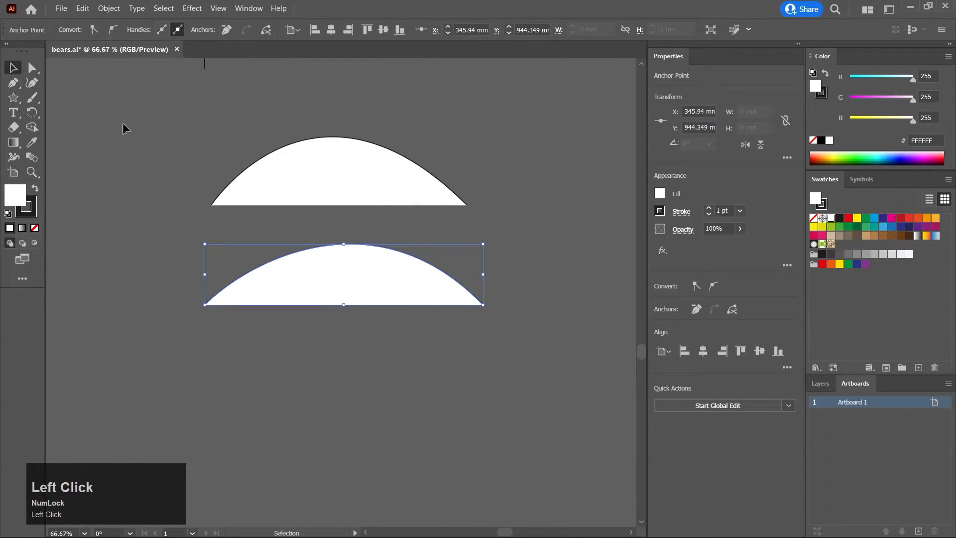
Select both white arches together with the Selection tool
middle_click(440, 331)
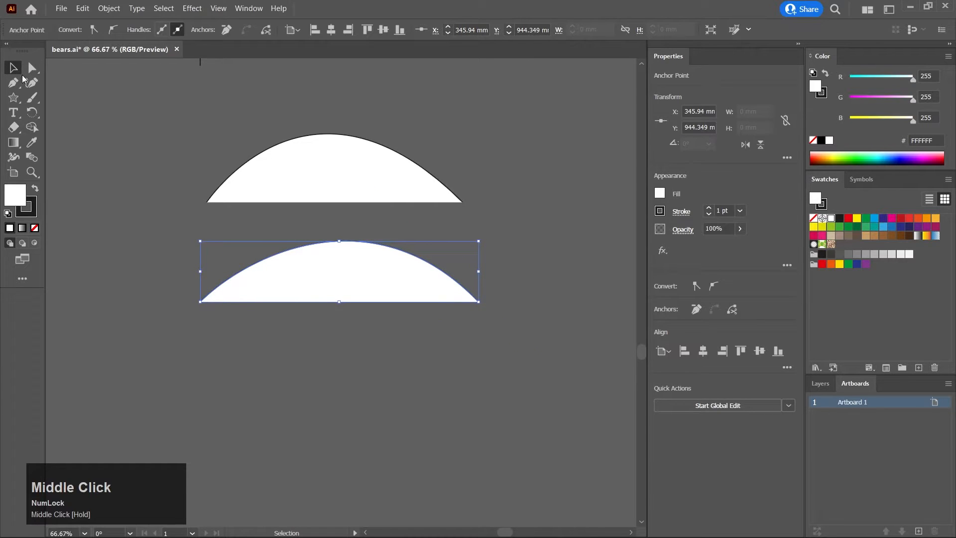
drag(317, 235, 295, 201)
click(11, 69)
mouse_move(239, 339)
mouse_down()
mouse_move(275, 326)
mouse_move(246, 333)
mouse_up()
drag(152, 96, 268, 398)
scroll(237, 383, down, 3)
drag(300, 273, 310, 403)
scroll(253, 256, down, 1)
drag(251, 256, 378, 235)
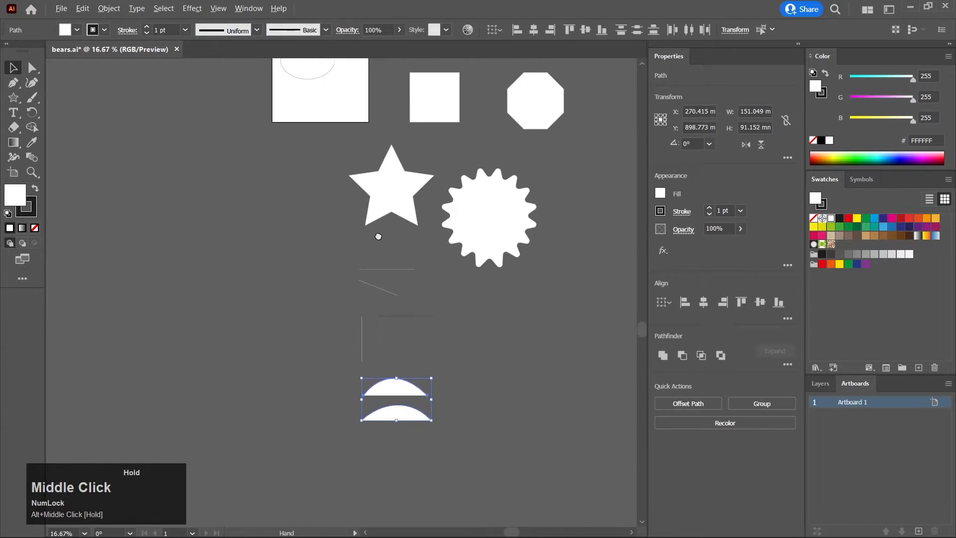
click(34, 103)
drag(232, 299, 265, 247)
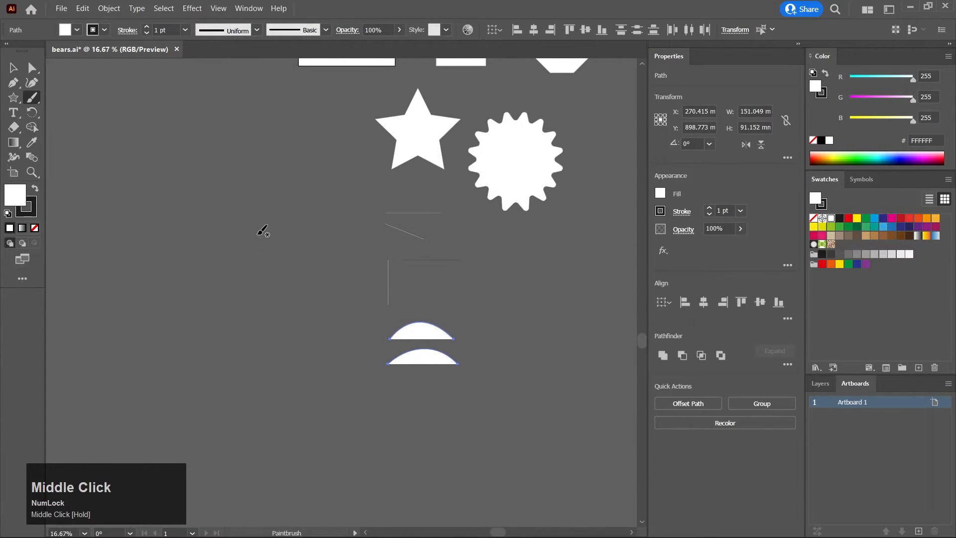
mouse_move(320, 227)
mouse_down()
mouse_move(307, 309)
mouse_move(290, 324)
mouse_up()
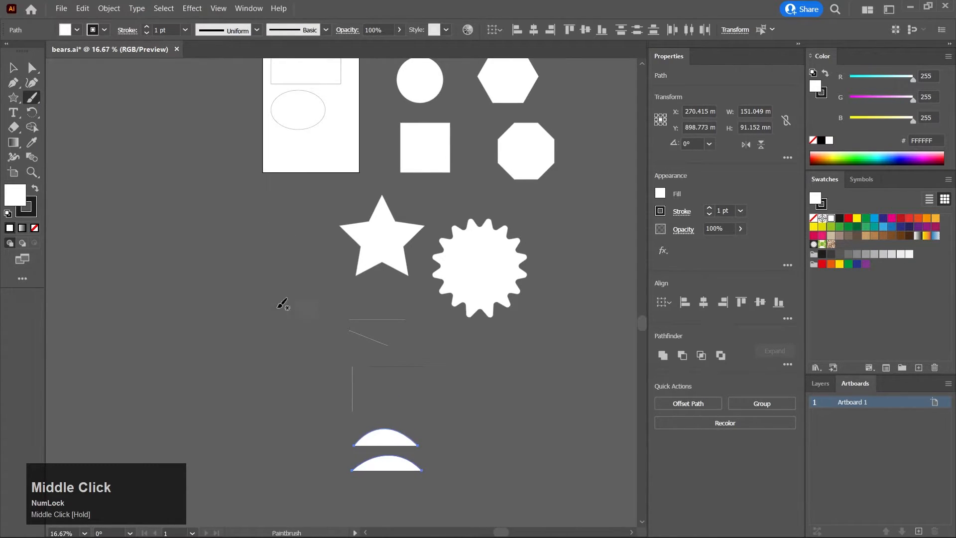
click(15, 69)
Enlarge the rounded starburst by its bounding box, and scale it back down to about 225 by 236 mm
drag(244, 273, 110, 264)
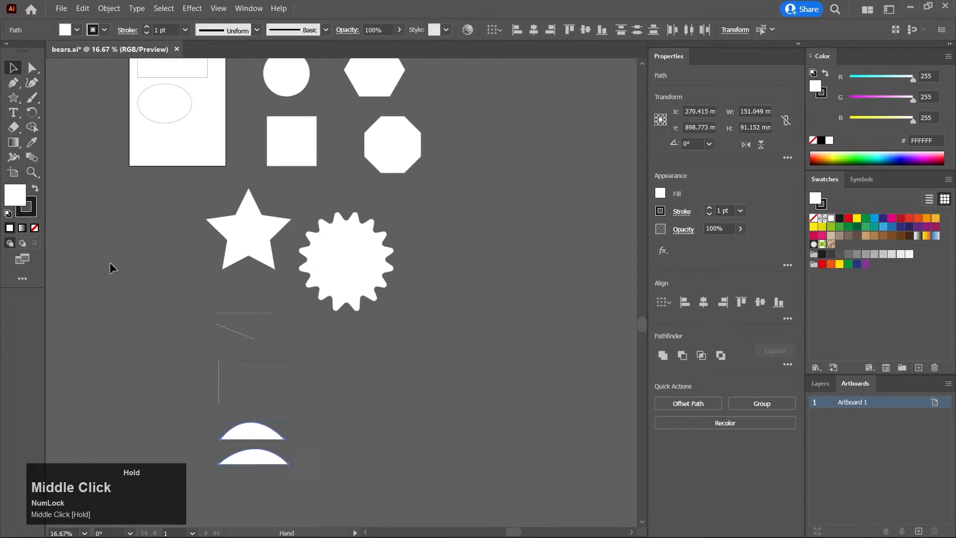
drag(226, 304, 149, 285)
click(254, 248)
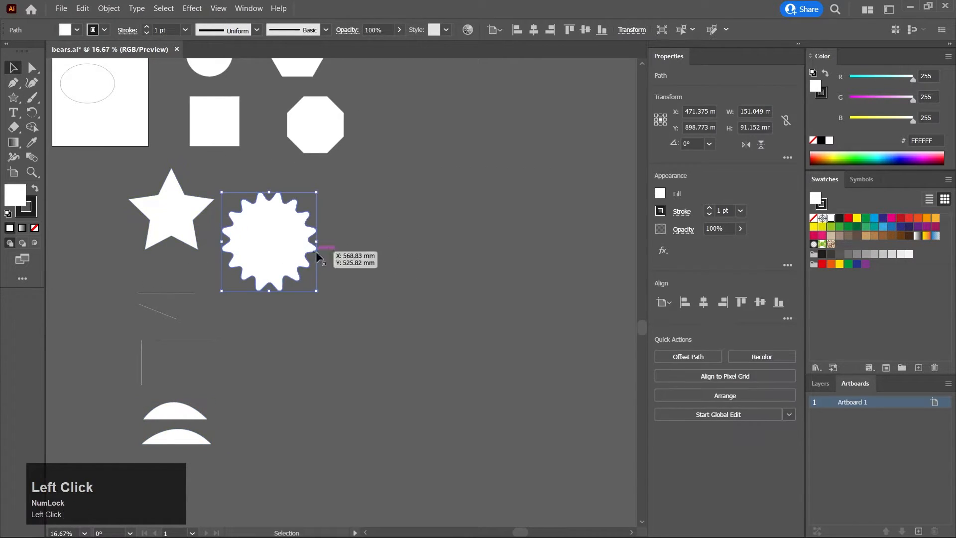
drag(317, 292, 545, 466)
drag(545, 465, 231, 222)
Examine the sharpness of the starburst's vector outline up close at magnifications up to 1600%
scroll(429, 385, up, 3)
scroll(398, 292, up, 1)
scroll(397, 288, up, 1)
drag(343, 270, 344, 333)
scroll(359, 312, up, 4)
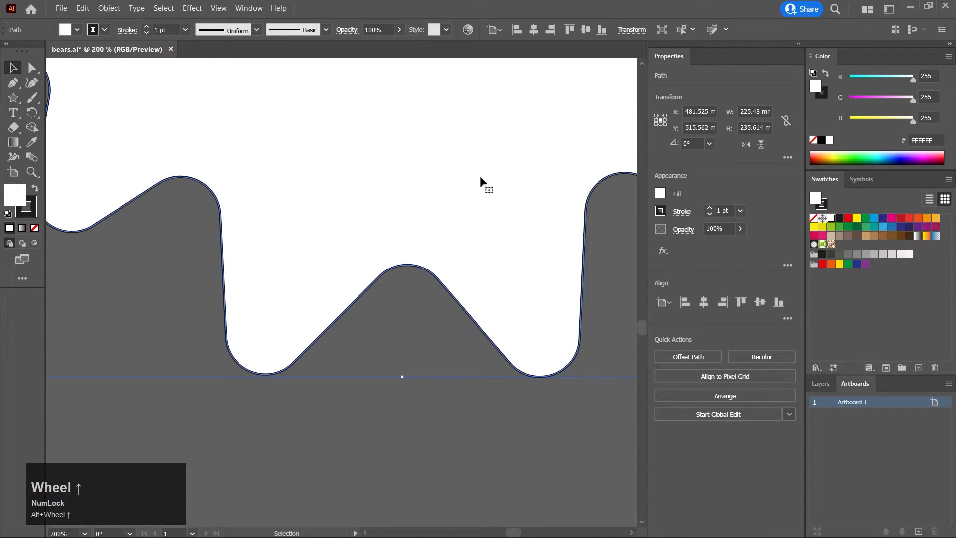
scroll(373, 281, up, 4)
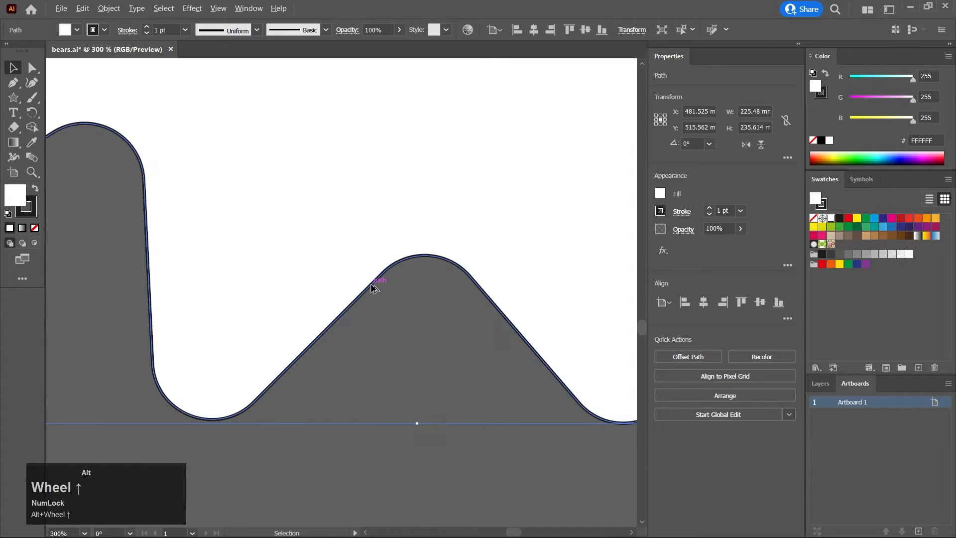
scroll(354, 303, up, 1)
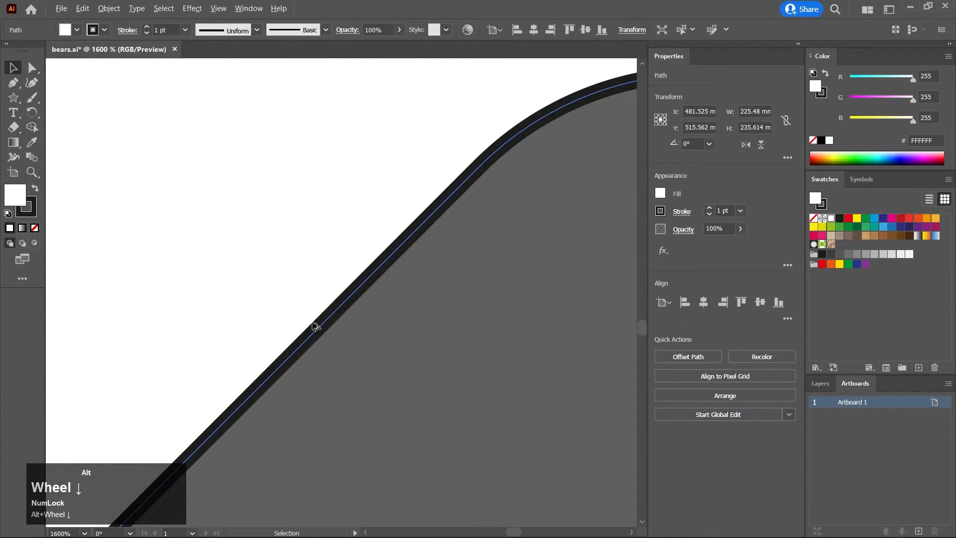
scroll(315, 326, down, 11)
Add a placeholder text object below the starburst with the Type tool and enlarge it to about 135.64 pt
drag(399, 345, 416, 274)
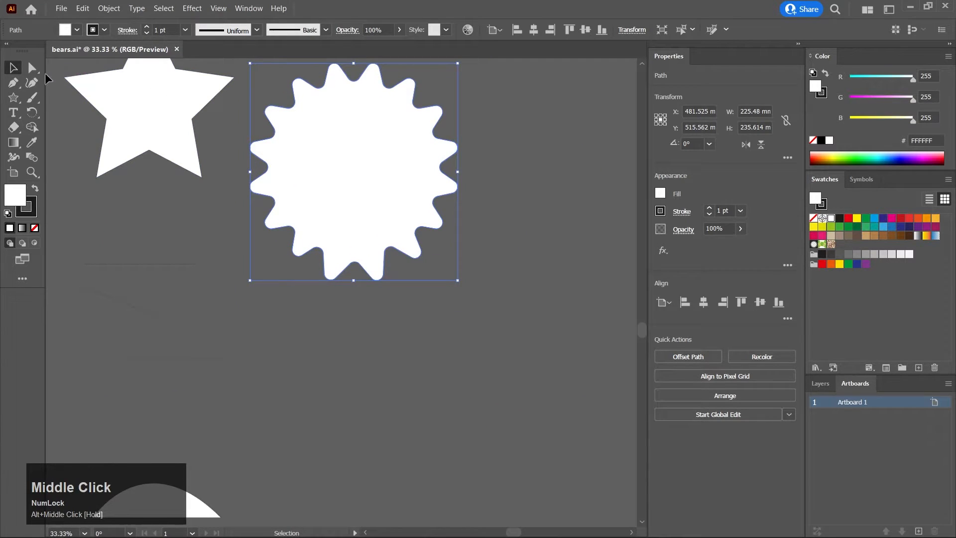
click(13, 113)
click(302, 358)
click(14, 67)
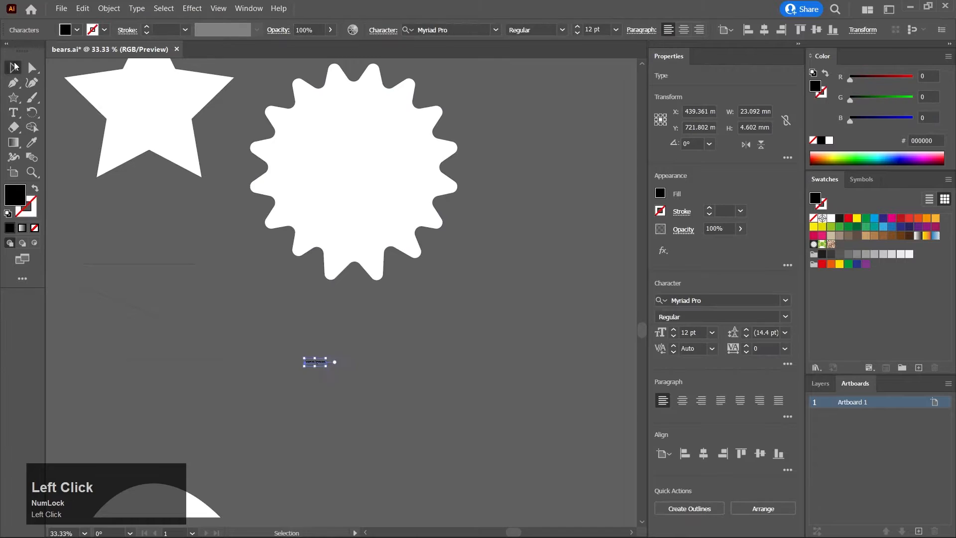
shift+click(380, 389)
drag(381, 390, 546, 454)
drag(423, 393, 332, 334)
Replace the placeholder text with "vector" and move it up closer beneath the starburst
double_click(296, 331)
key(ctrl+a)
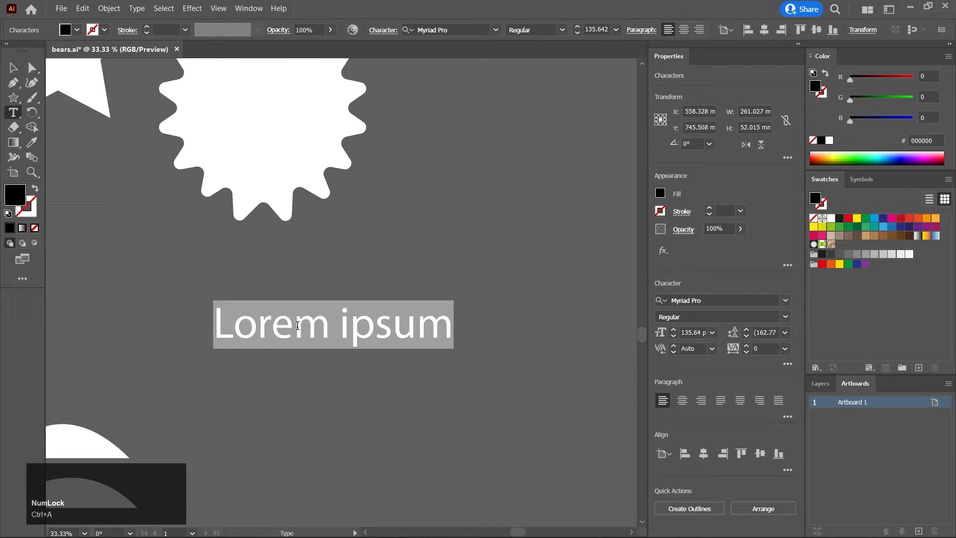
text(vector)
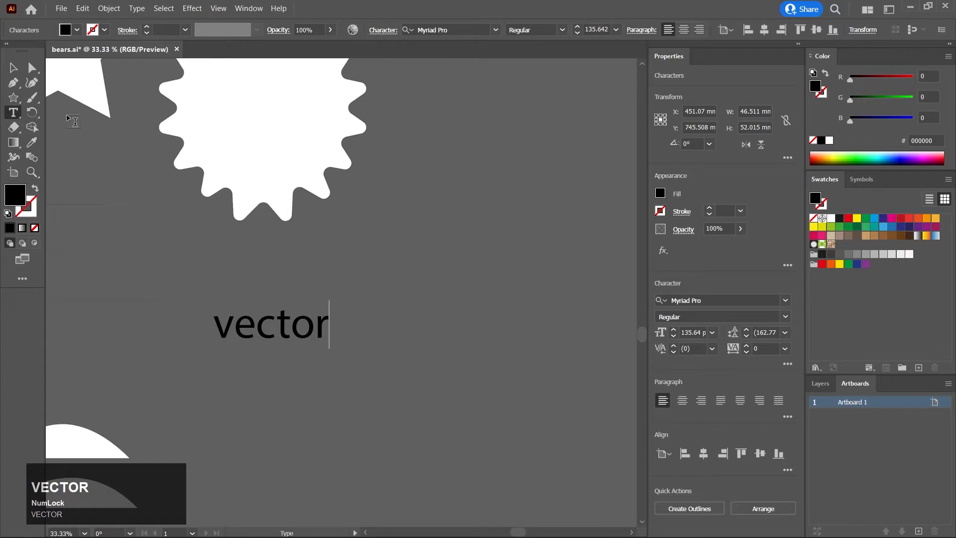
click(13, 68)
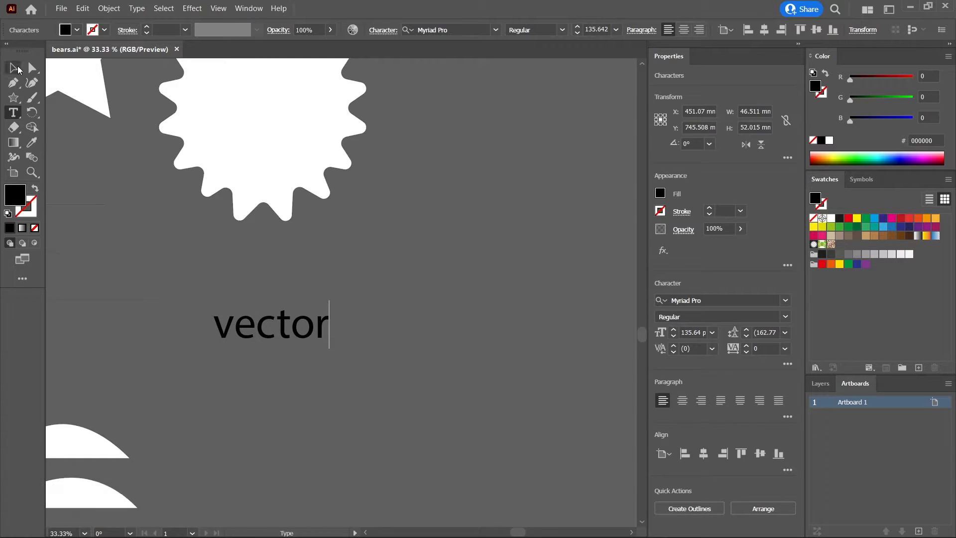
drag(297, 307, 260, 273)
Examine the edges of the "vector" text up close
scroll(236, 195, up, 3)
middle_click(256, 454)
drag(296, 369, 315, 279)
middle_click(311, 297)
drag(269, 353, 318, 366)
scroll(331, 422, down, 4)
middle_click(288, 333)
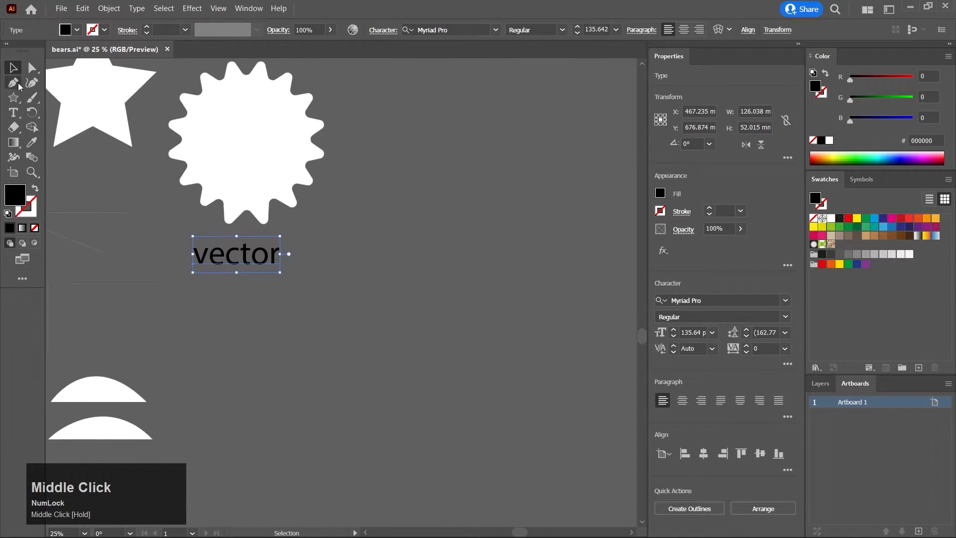
Add a second placeholder text object well below the word "vector" and enlarge it to about 125.8 pt
click(13, 113)
click(242, 384)
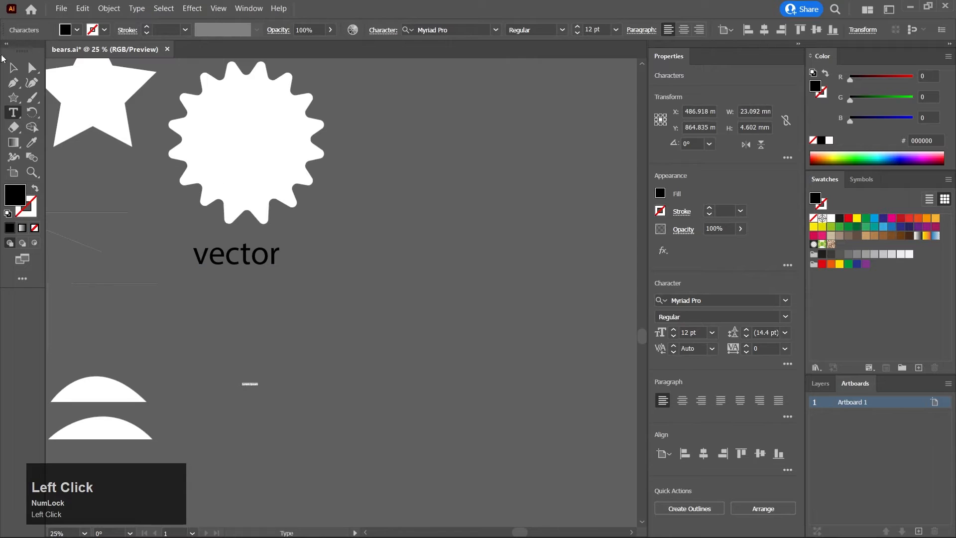
click(14, 67)
drag(256, 388, 342, 434)
Replace the second placeholder text with "raster"
key(t)
click(250, 390)
key(ctrl+a)
text(raster)
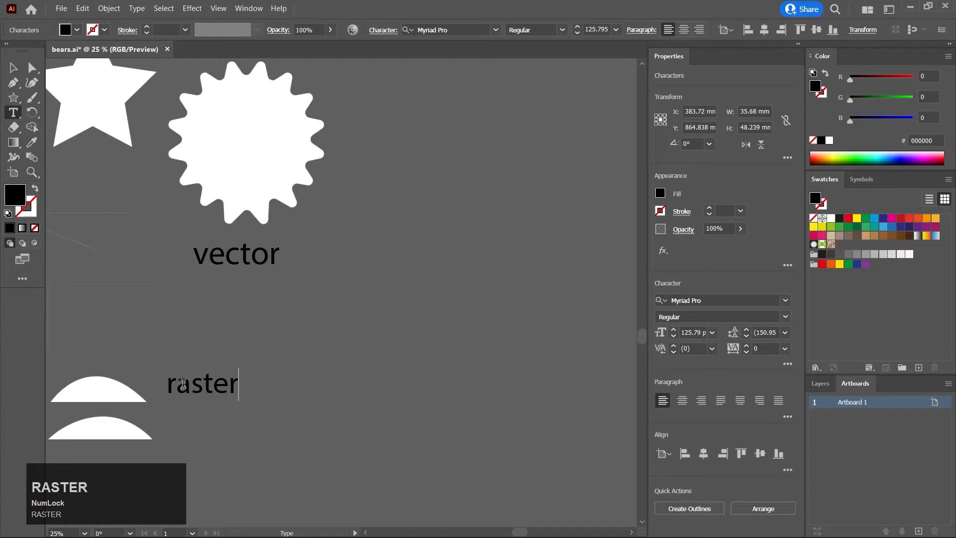
drag(177, 383, 168, 384)
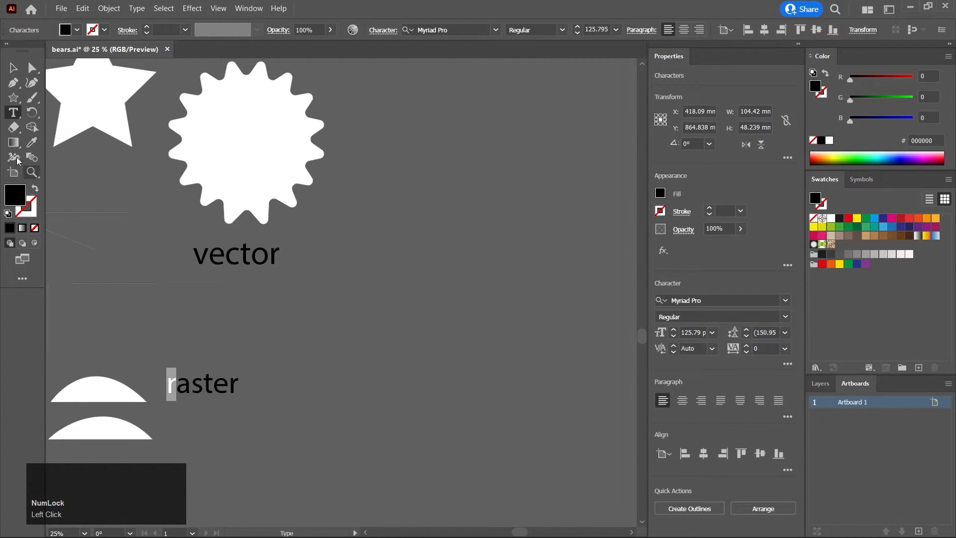
Move the "raster" text about 200 mm to the right and 25 mm down, away from the arches
click(13, 67)
drag(214, 386, 352, 406)
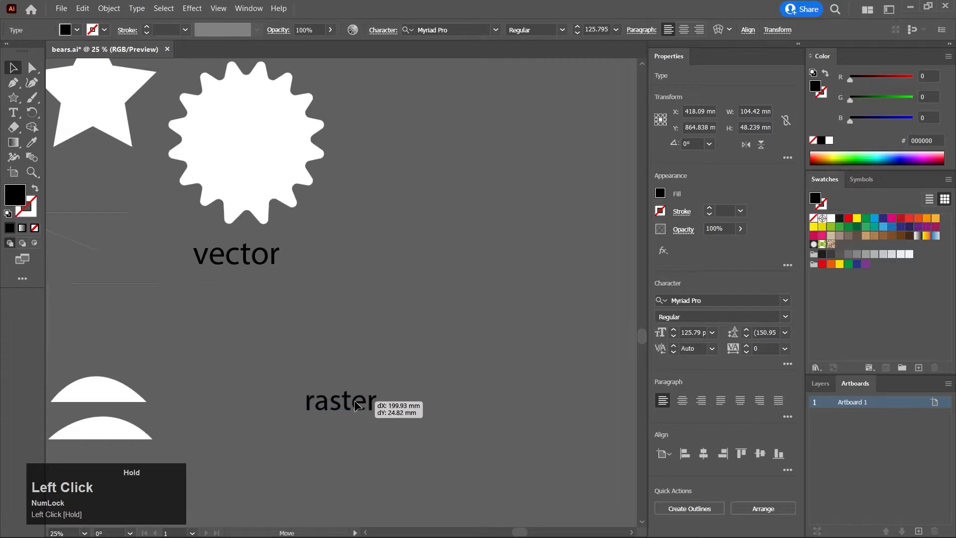
scroll(349, 433, up, 2)
scroll(350, 433, up, 2)
middle_click(345, 299)
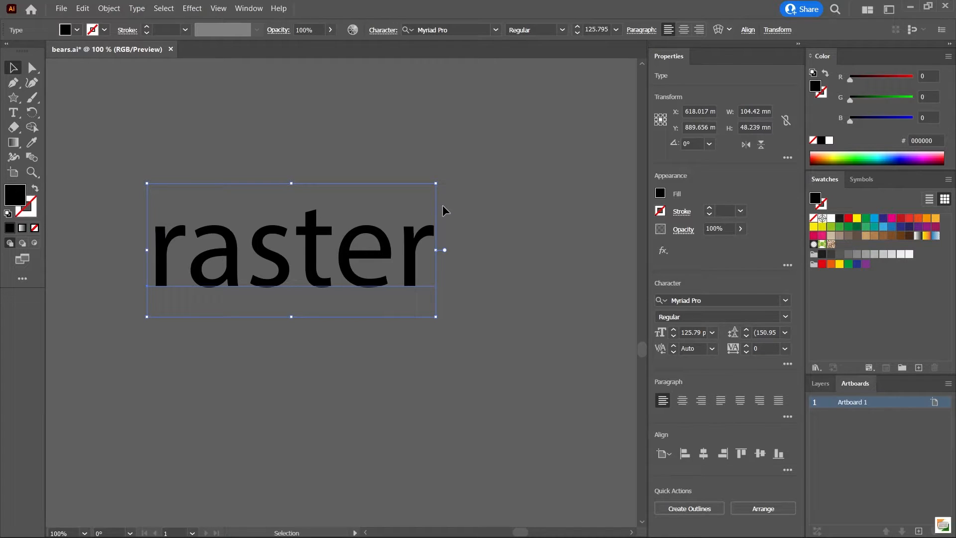
middle_click(312, 304)
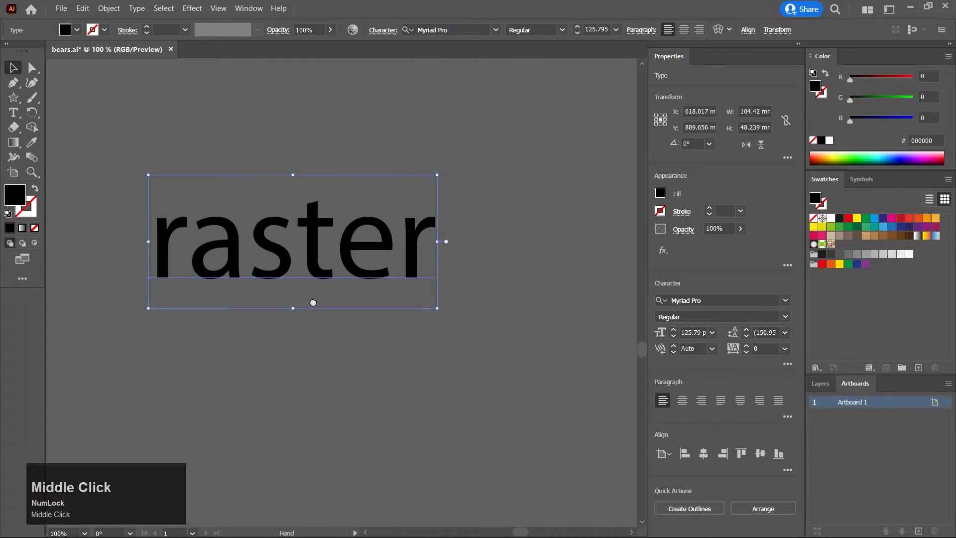
Place the bear_0417 PNG from the day01-bear folder near the "raster" text and scale it down to about 65.6 × 100.5 mm
mouse_move(510, 528)
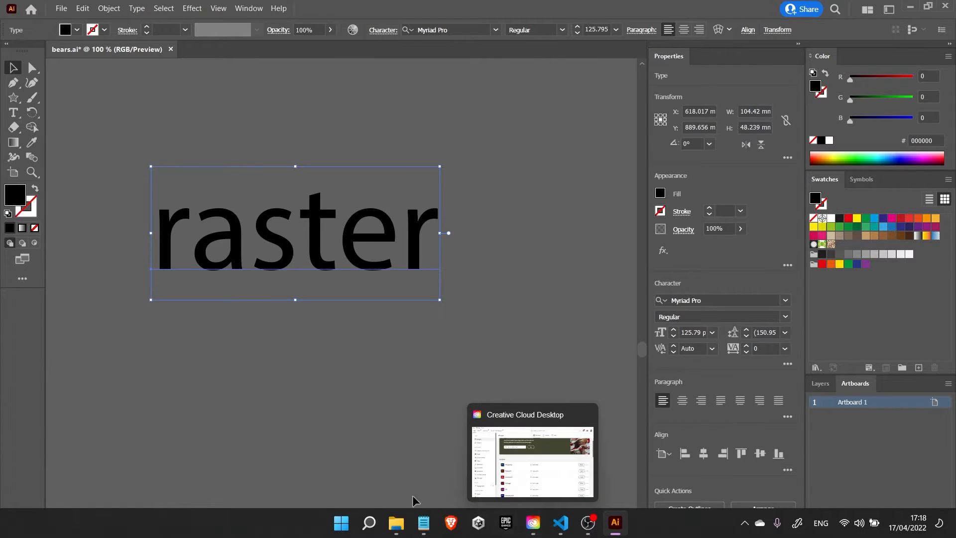
middle_click(209, 434)
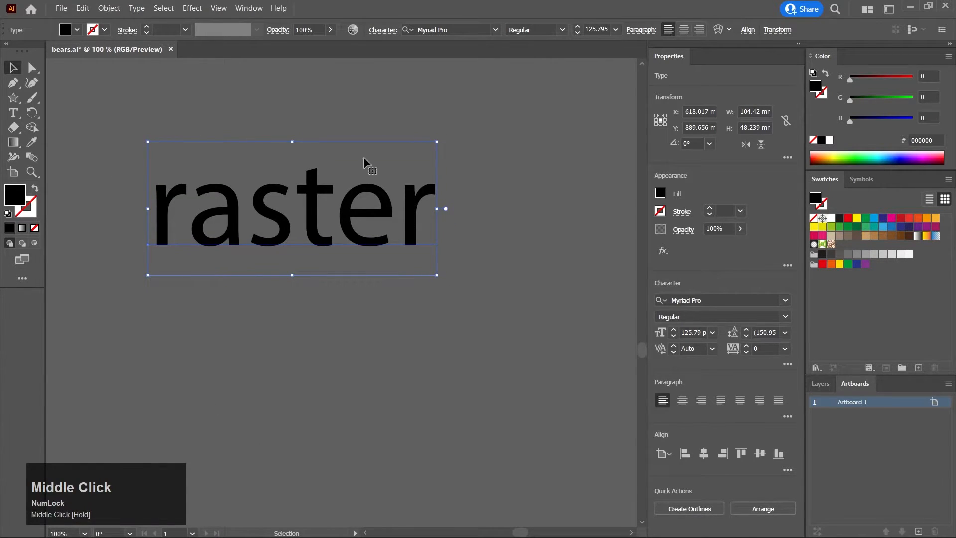
middle_click(286, 331)
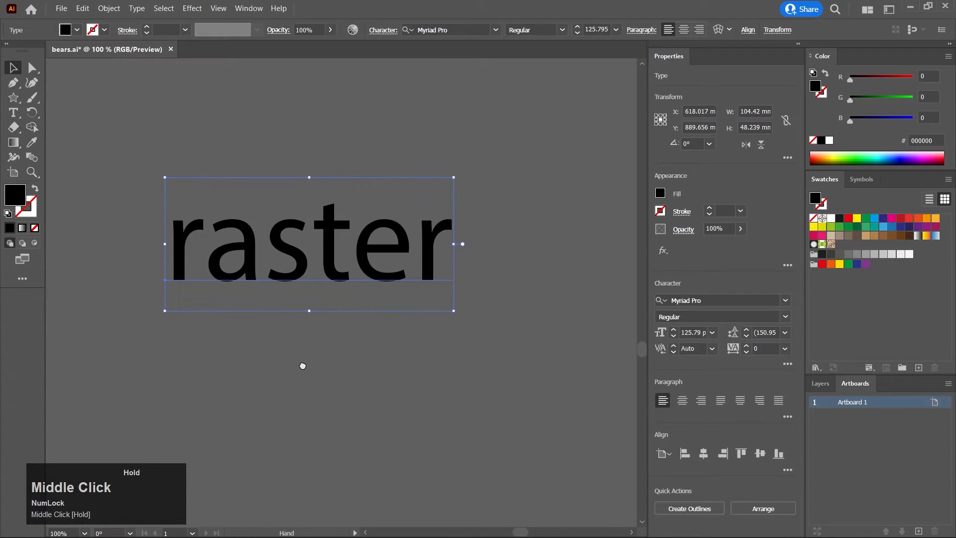
click(396, 522)
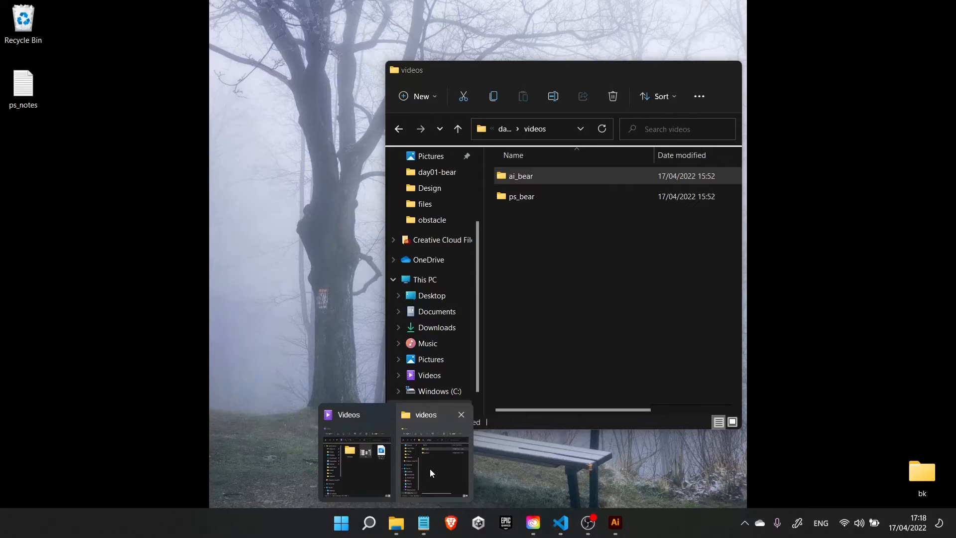
click(429, 468)
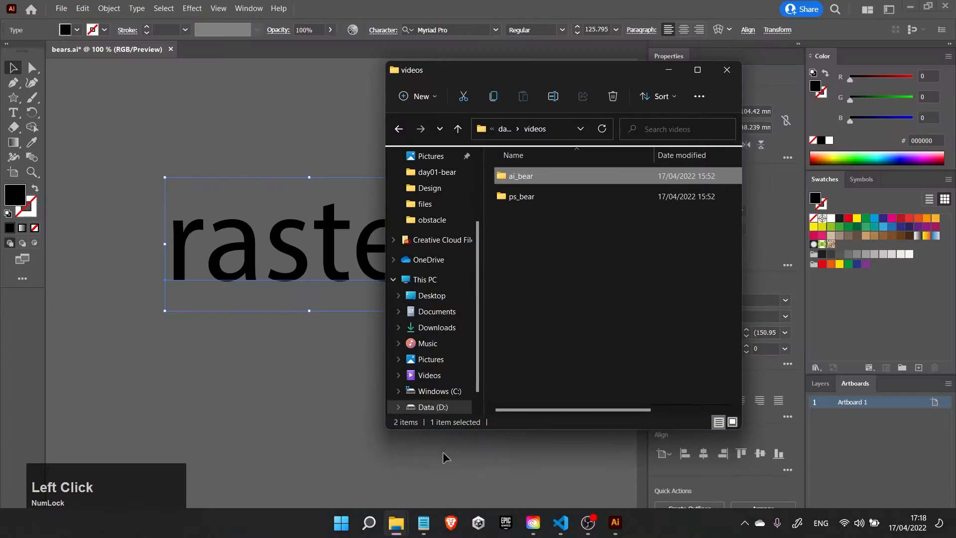
click(398, 130)
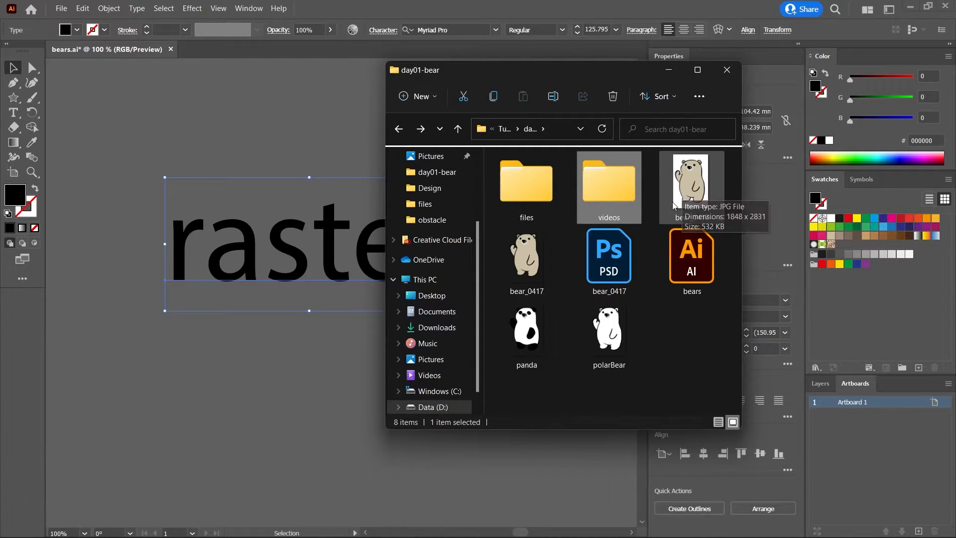
drag(558, 270, 199, 380)
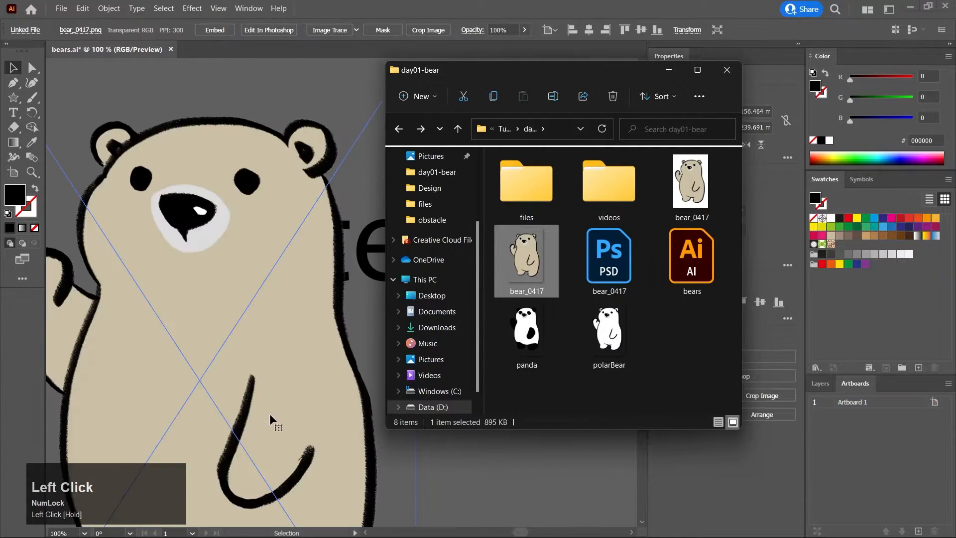
middle_click(256, 405)
drag(402, 298, 255, 322)
Examine the pixels along the edge of the bear image's black outline up close
scroll(269, 274, up, 10)
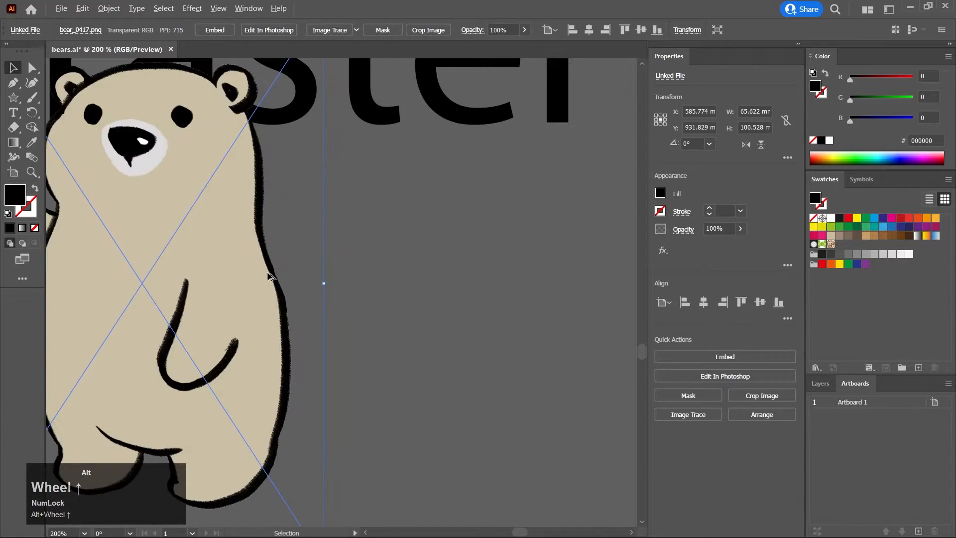
scroll(312, 269, up, 5)
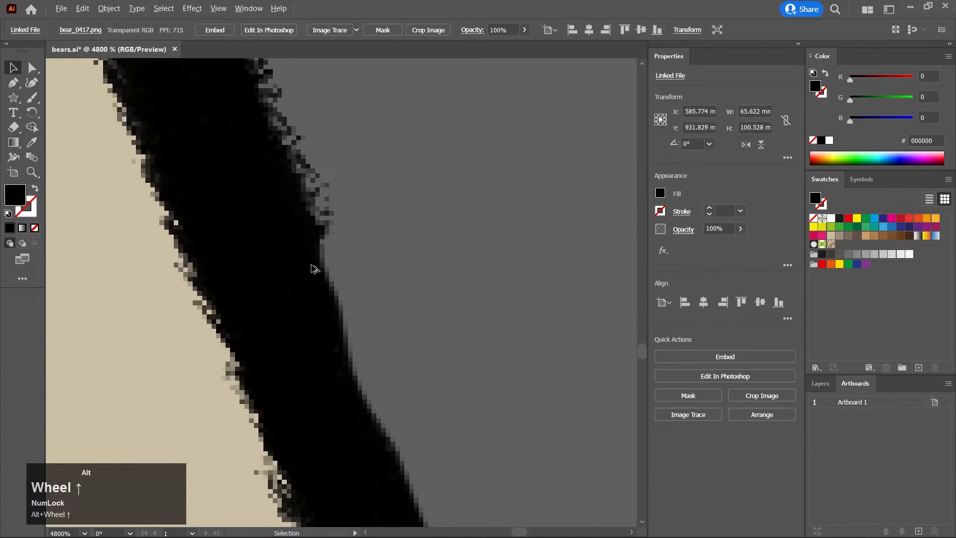
middle_click(318, 274)
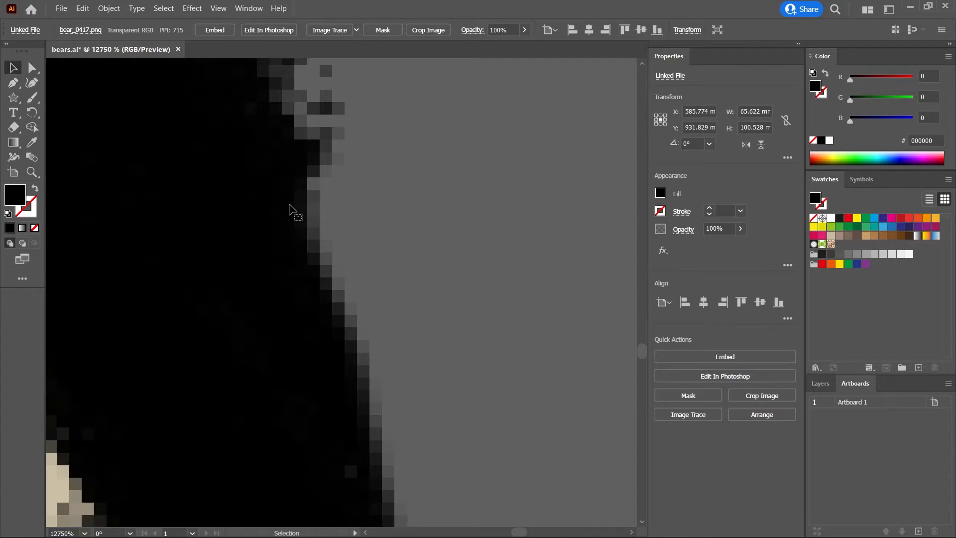
middle_click(340, 217)
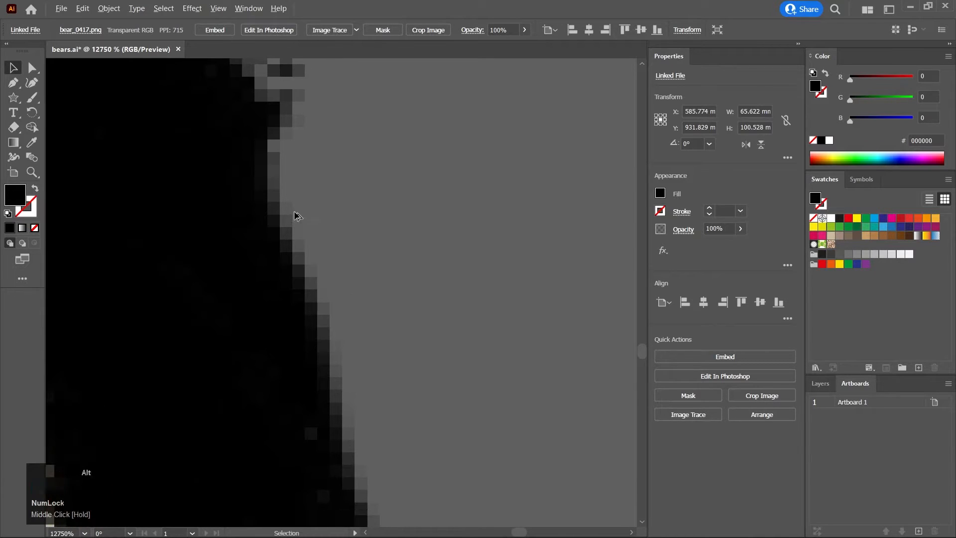
scroll(294, 215, down, 2)
middle_click(295, 215)
scroll(378, 253, down, 1)
scroll(379, 253, down, 3)
scroll(373, 128, down, 2)
middle_click(315, 114)
middle_click(367, 209)
Select the white square below the circle and examine its lower stroke edge up close
scroll(233, 182, down, 2)
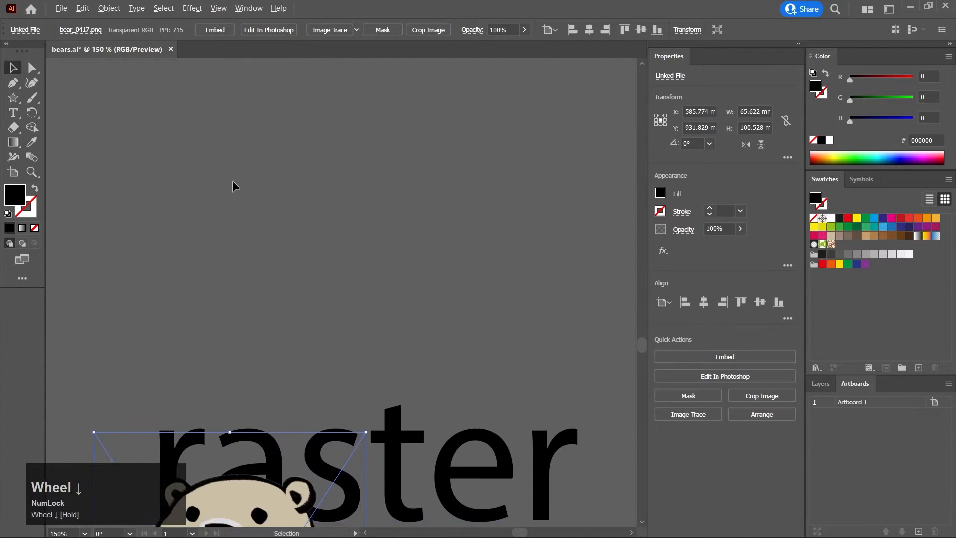
scroll(233, 186, down, 2)
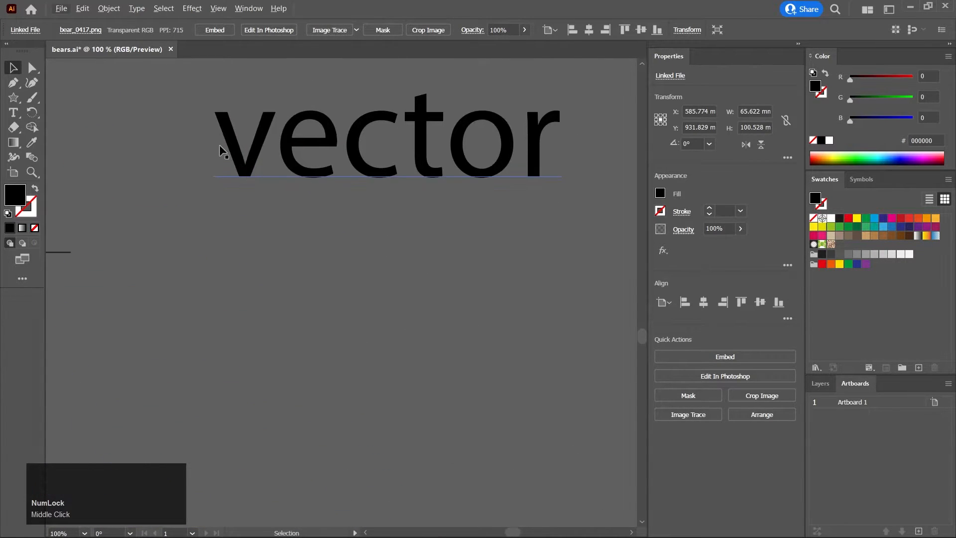
drag(208, 143, 463, 420)
drag(234, 162, 92, 181)
drag(352, 208, 199, 154)
scroll(331, 126, up, 2)
scroll(328, 123, down, 3)
drag(324, 135, 292, 218)
scroll(287, 145, up, 2)
click(352, 249)
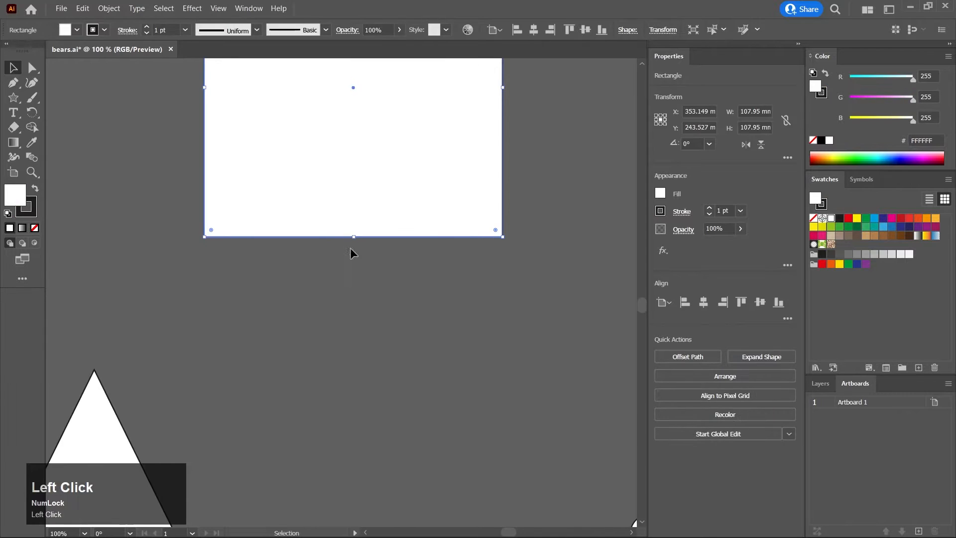
scroll(351, 248, up, 7)
drag(325, 315, 326, 236)
scroll(313, 262, up, 5)
drag(355, 314, 356, 248)
scroll(272, 294, up, 3)
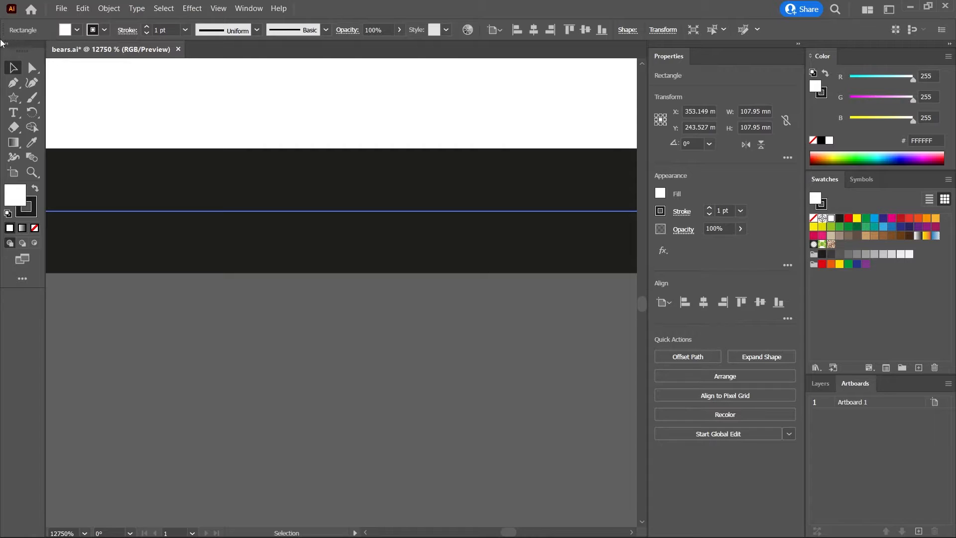
scroll(375, 253, down, 10)
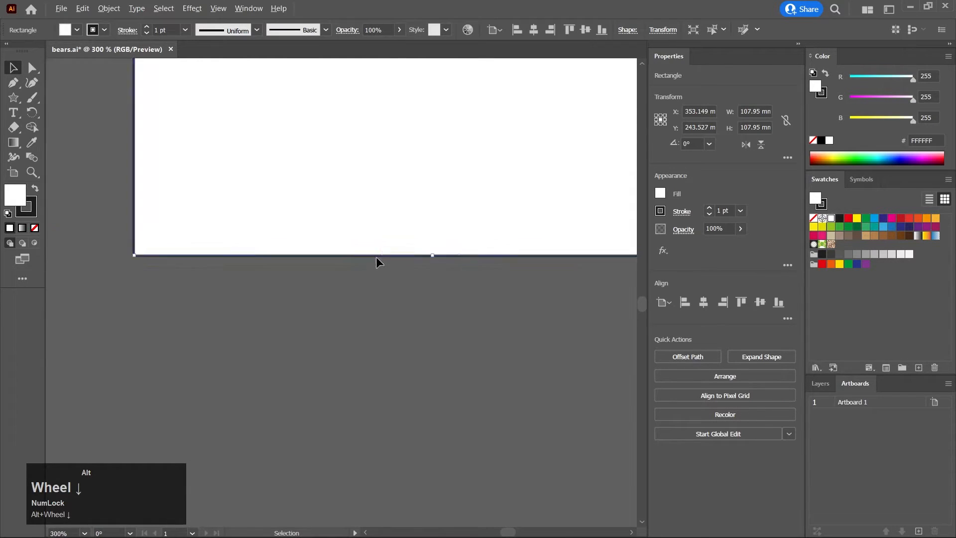
Move the bear image clear of the "raster" text, so that it stands just before the word
drag(434, 318, 266, 193)
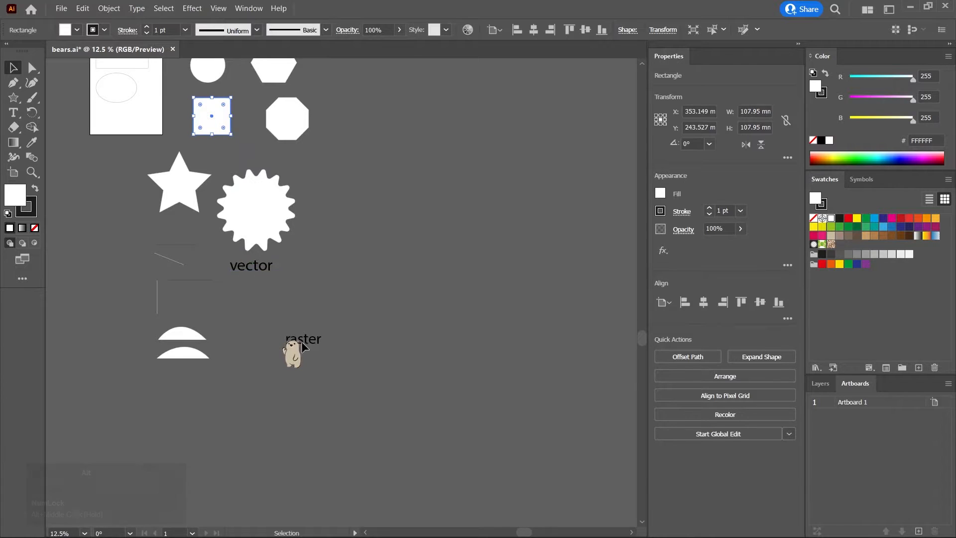
scroll(312, 357, up, 3)
drag(244, 366, 185, 329)
drag(140, 114, 247, 144)
Delete the "vector" and "raster" texts and move the bear image about 47 mm right and 45 mm up
click(260, 151)
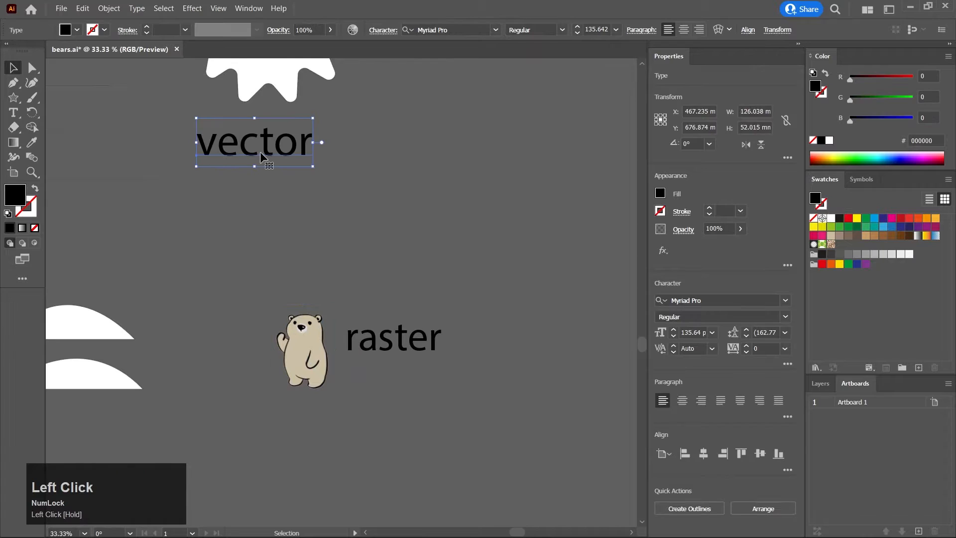
key(Delete)
drag(417, 311, 422, 387)
key(Delete)
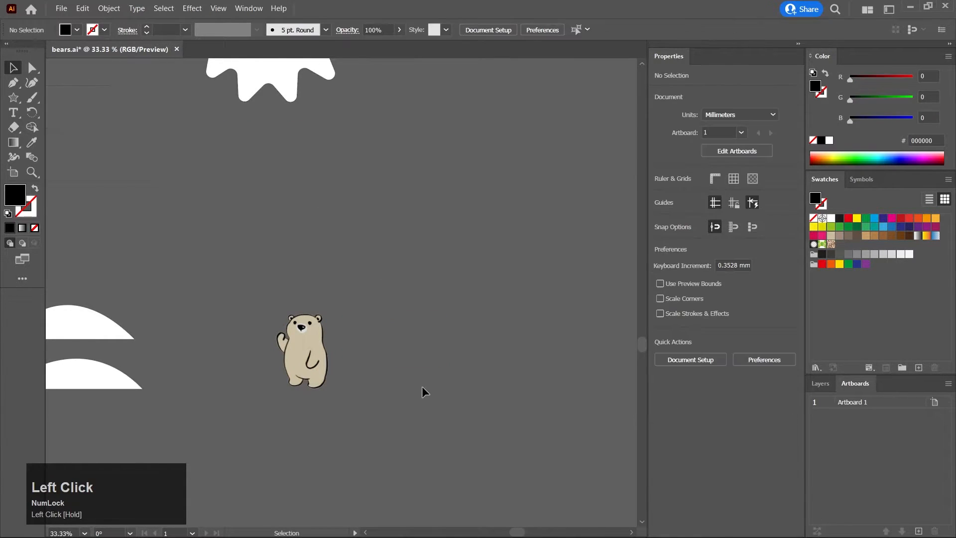
drag(292, 353, 336, 313)
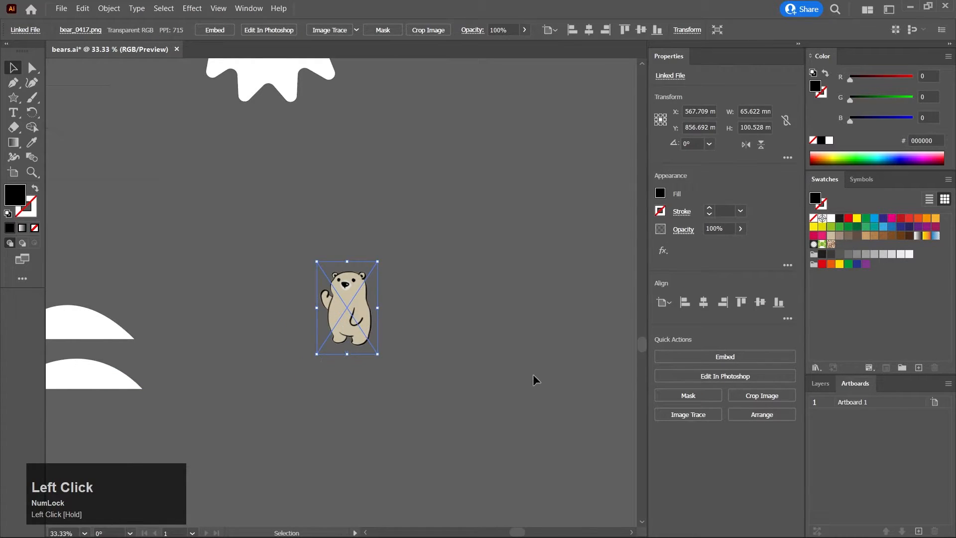
Shorten the Swatches panel to give the Artboards list more room
drag(891, 374, 860, 233)
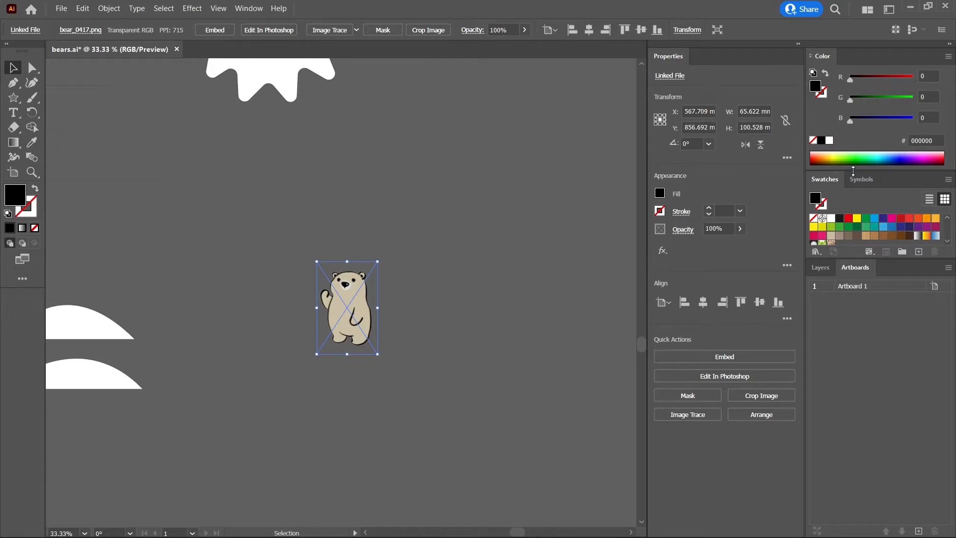
Clear the rectangle and the ellipse off the artboard
scroll(419, 292, down, 3)
drag(401, 241, 548, 372)
drag(343, 155, 377, 185)
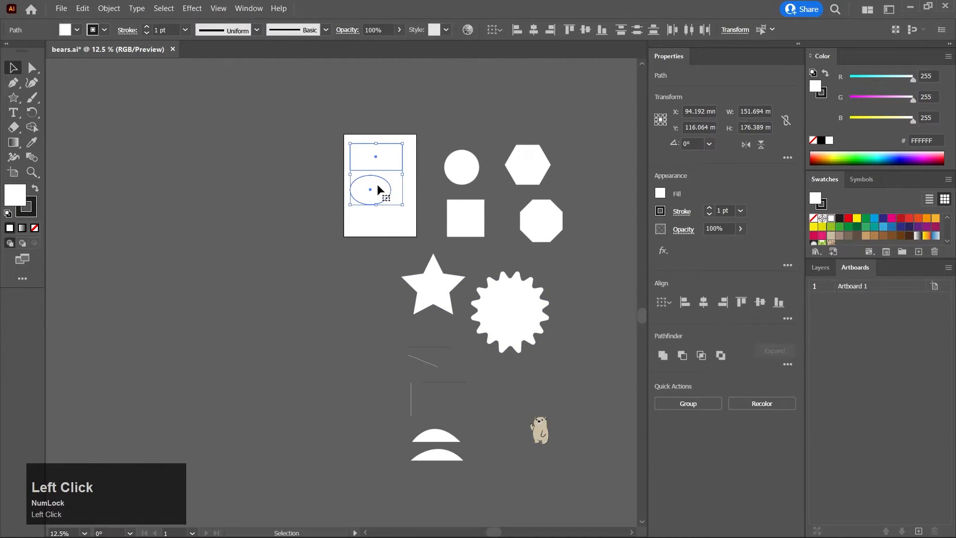
click(377, 184)
drag(301, 171, 429, 193)
Switch to the Artboard tool to edit Artboard 1
click(14, 172)
drag(496, 175, 467, 172)
scroll(467, 172, up, 1)
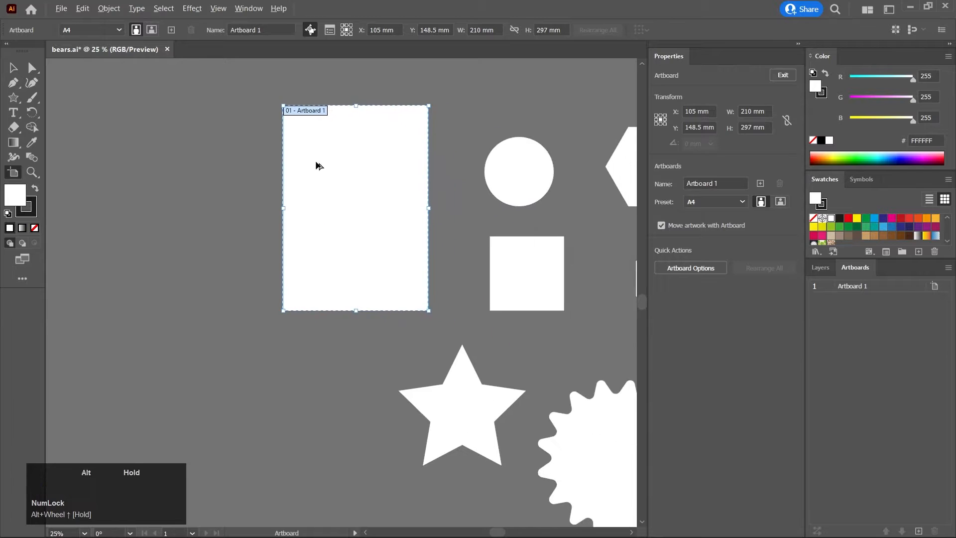
Move the A4 artboard left, clear of the drawn shapes, to an X position of about -264 mm
scroll(341, 170, up, 1)
drag(342, 171, 327, 221)
scroll(350, 227, down, 1)
drag(376, 198, 395, 198)
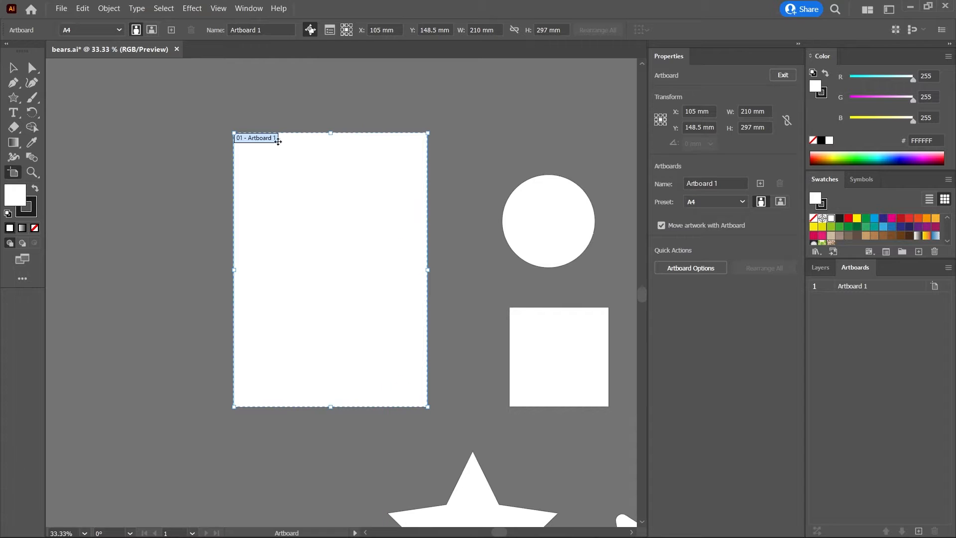
middle_click(322, 152)
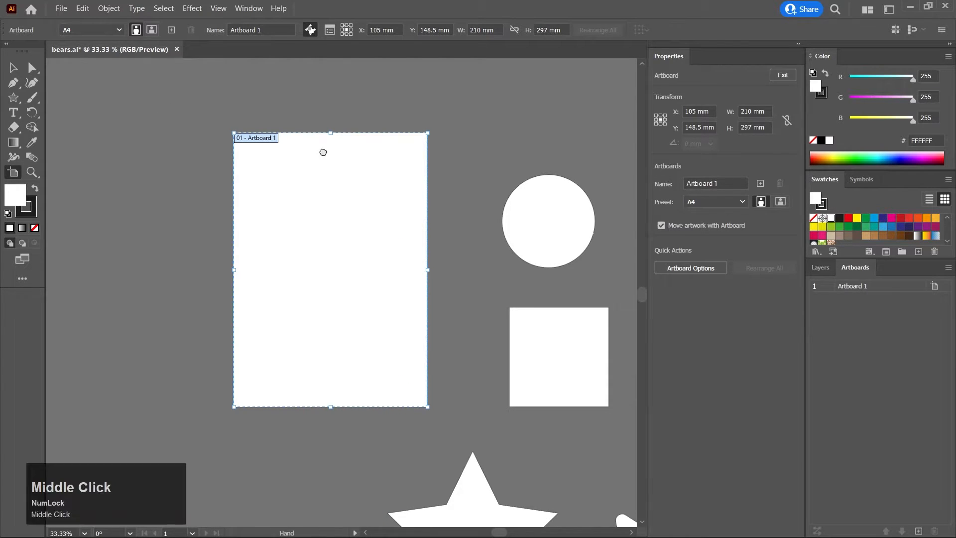
drag(321, 152, 361, 159)
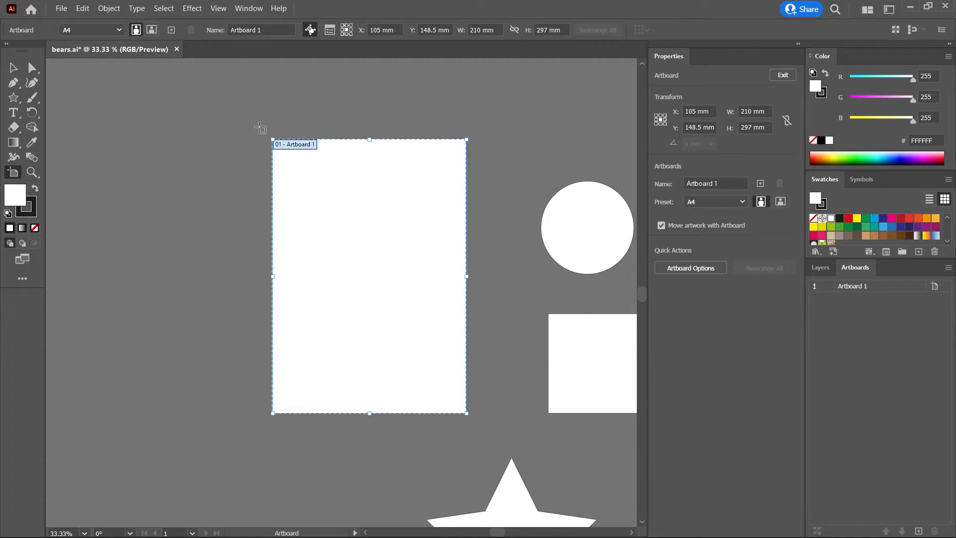
drag(349, 164, 513, 145)
drag(517, 244, 180, 247)
drag(252, 238, 308, 213)
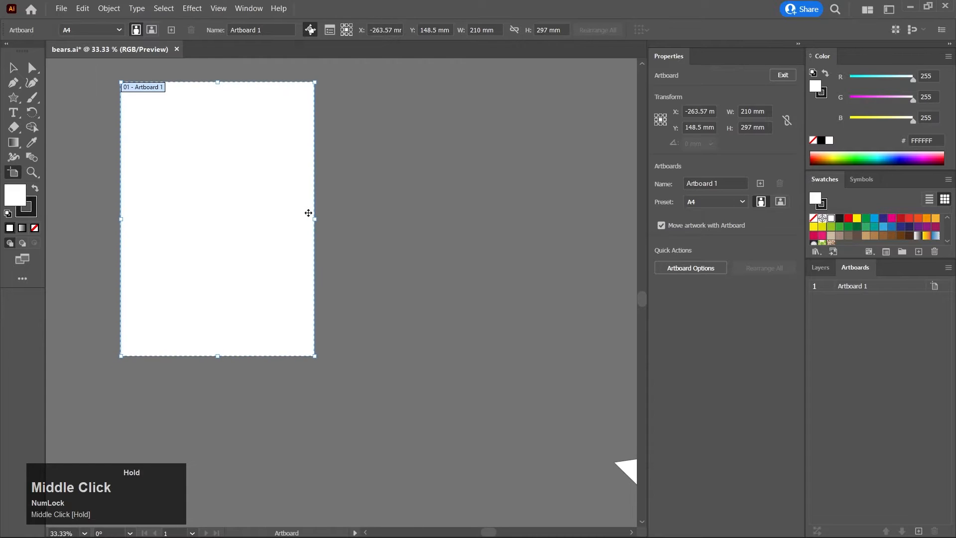
drag(165, 207, 166, 207)
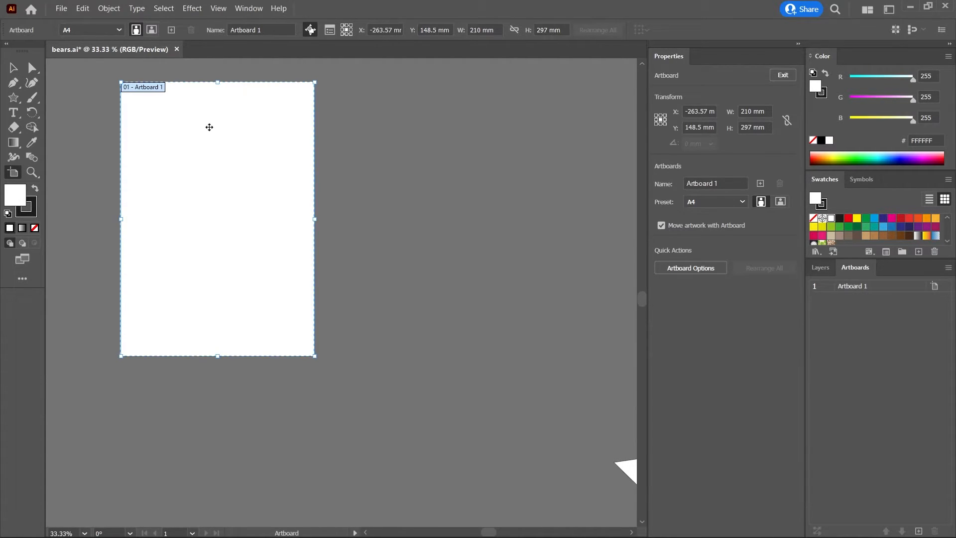
Move the small bear image from below the shapes onto the middle of the artboard
click(13, 67)
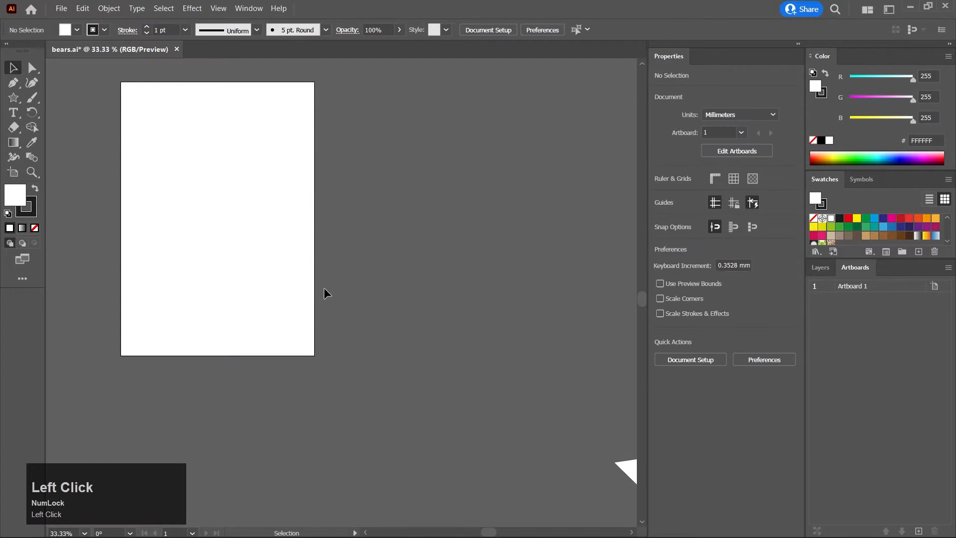
scroll(324, 293, down, 3)
middle_click(324, 293)
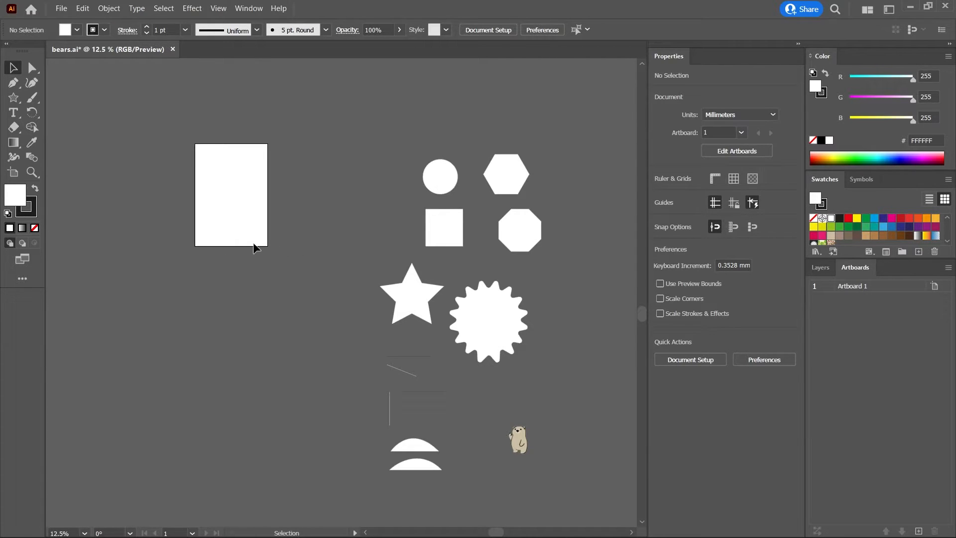
drag(512, 432, 230, 198)
scroll(225, 188, up, 2)
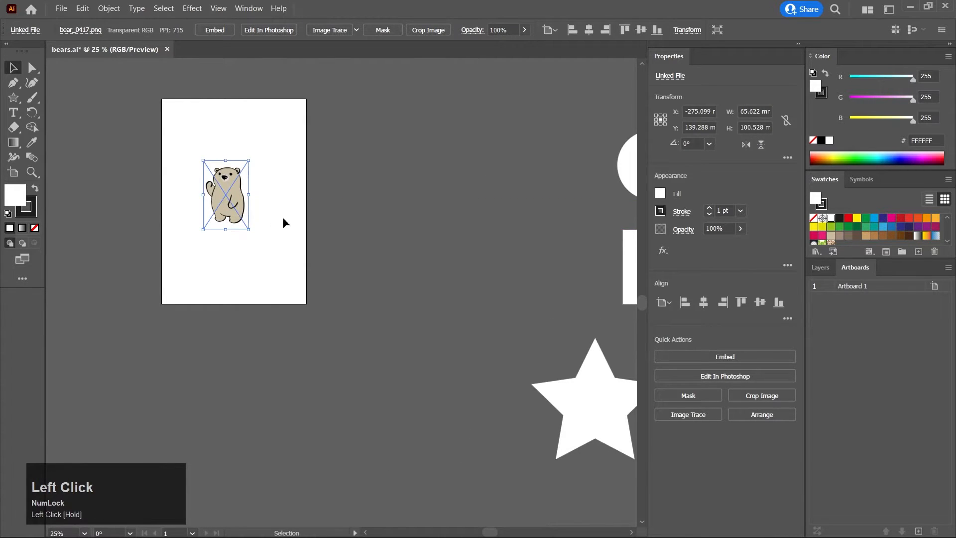
Start an Export As of the document and create and open a new folder named ai inside day01-bear
click(61, 14)
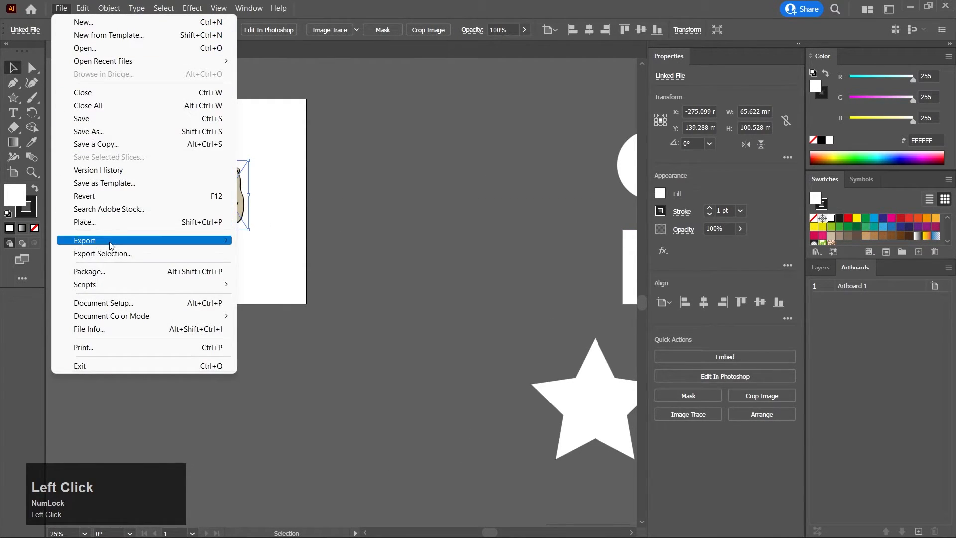
mouse_move(109, 245)
click(274, 253)
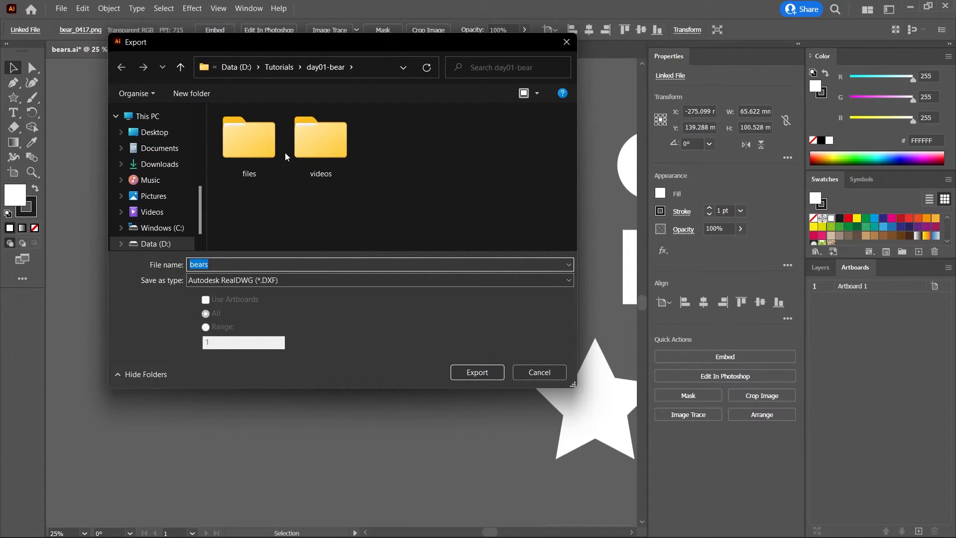
click(192, 92)
text(ai)
key(Return)
key(Return)
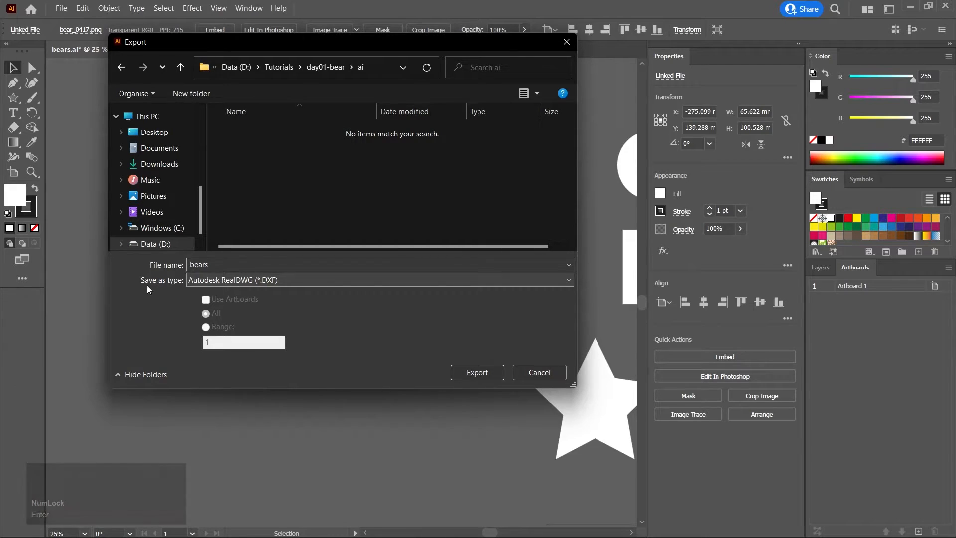
Export bears as JPEG (*.JPG) using artboards, limited to the artboard range 1
click(214, 280)
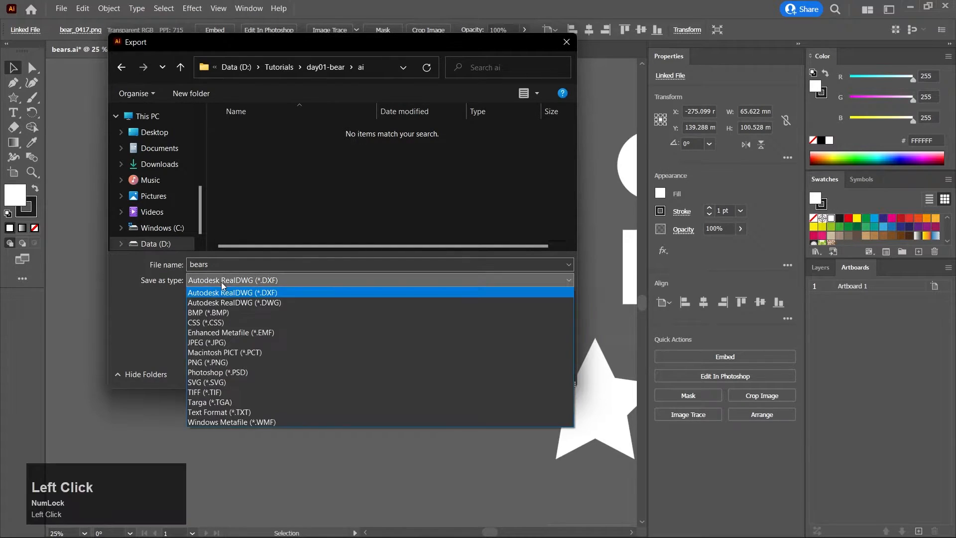
click(225, 342)
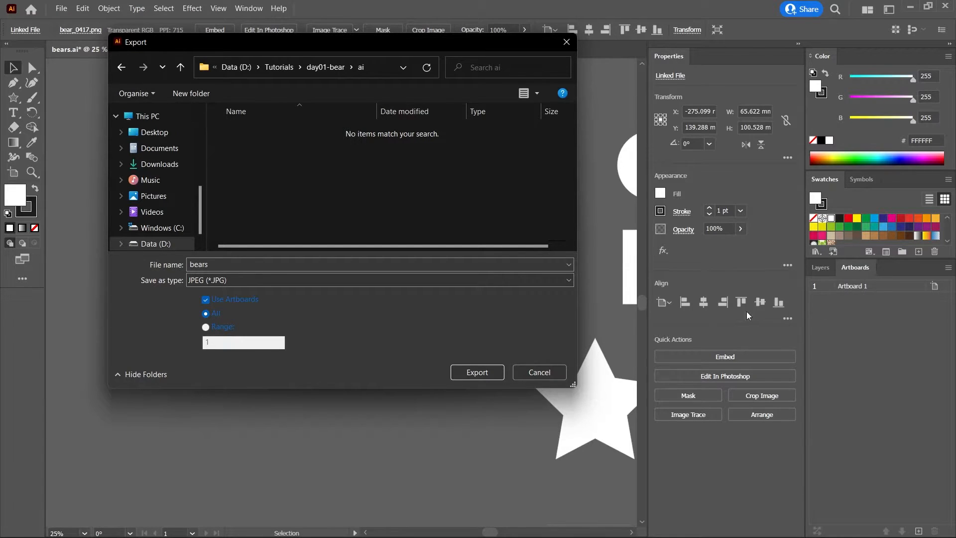
click(219, 332)
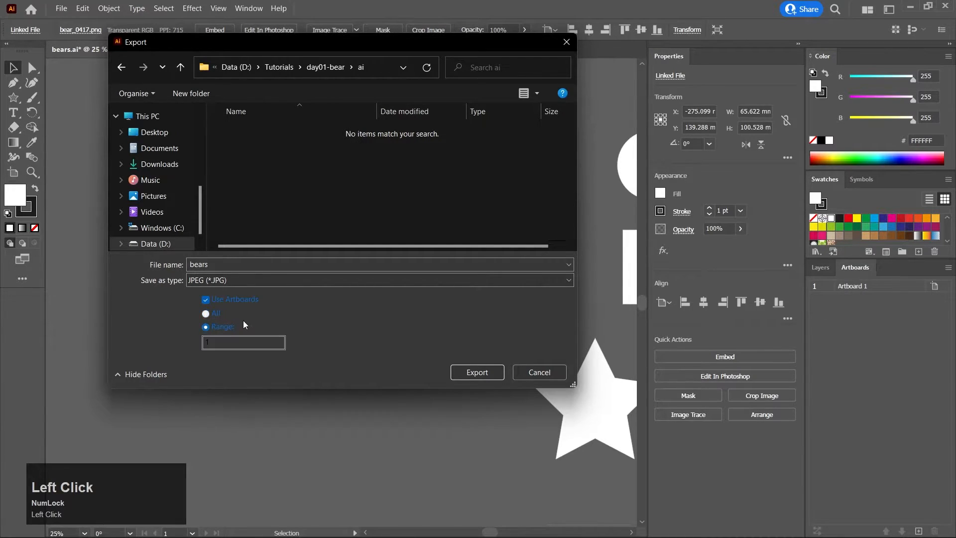
click(474, 373)
Set the JPEG quality to 10 (Maximum) and the compression method to Baseline Optimized
drag(443, 219, 368, 94)
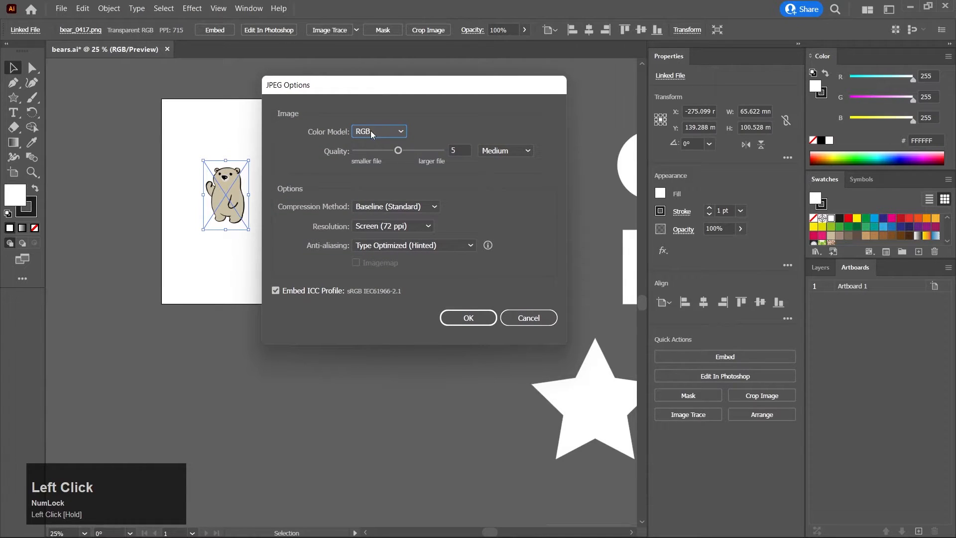
drag(401, 151, 463, 150)
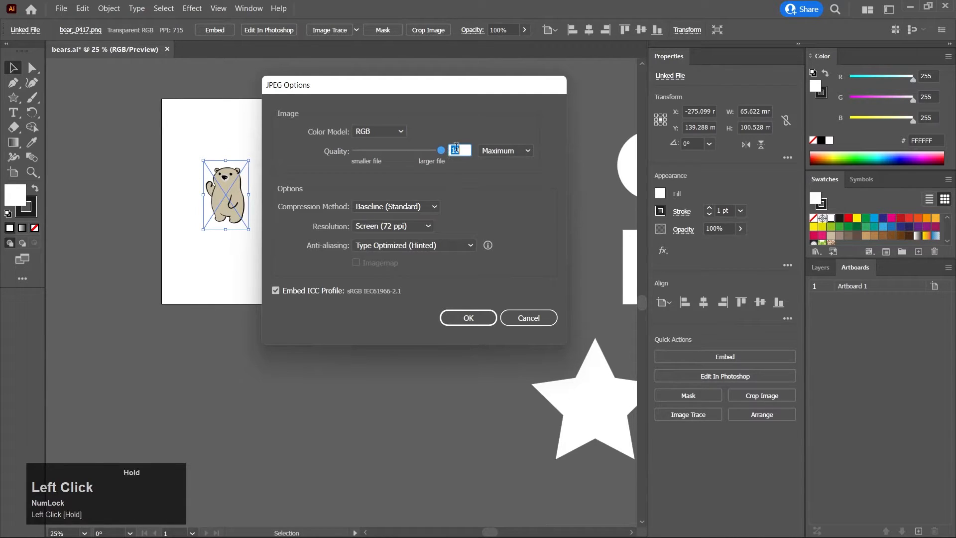
click(410, 209)
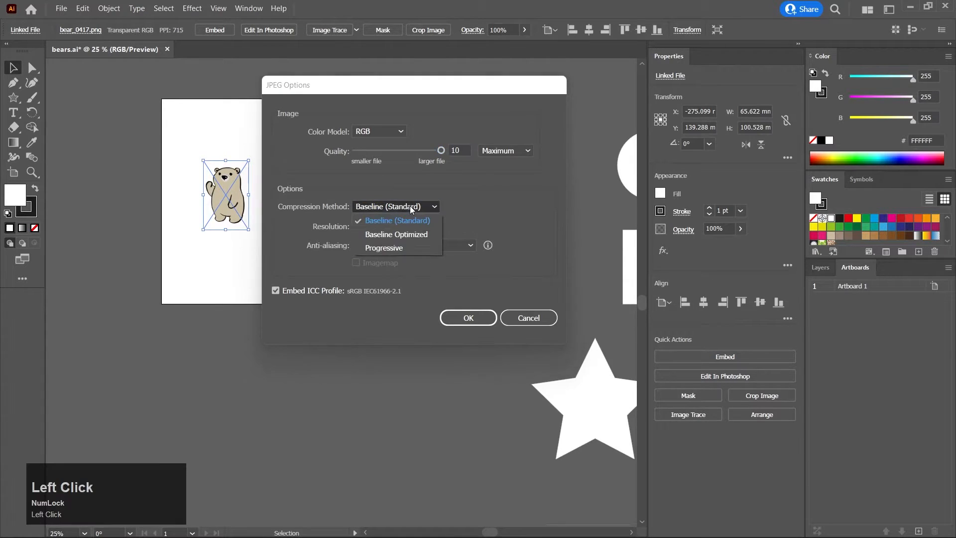
click(426, 235)
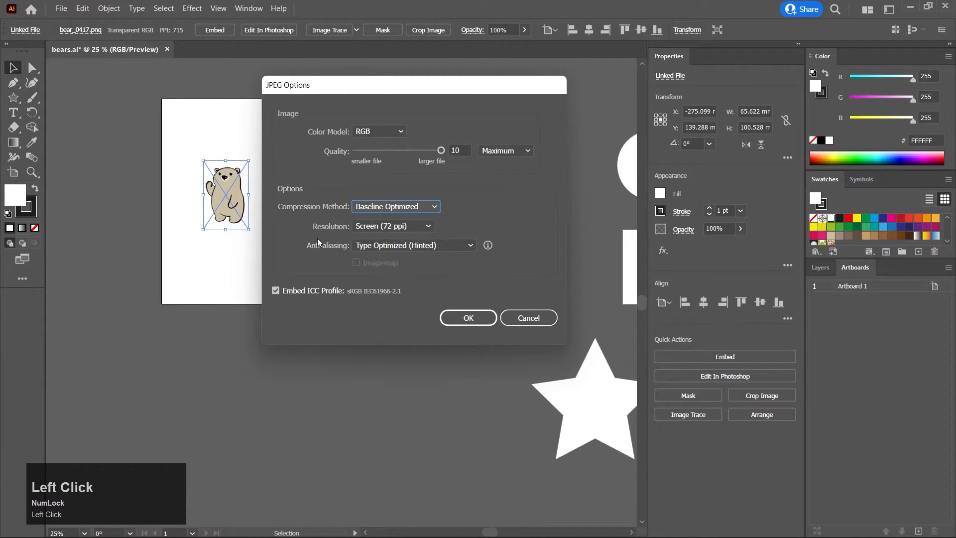
Set a custom JPEG export resolution of 144 ppi
click(406, 228)
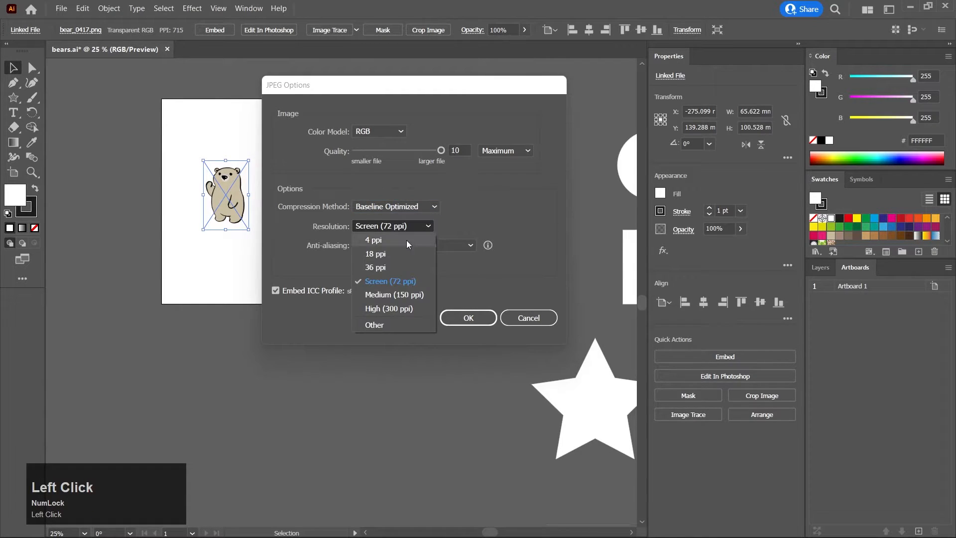
click(374, 325)
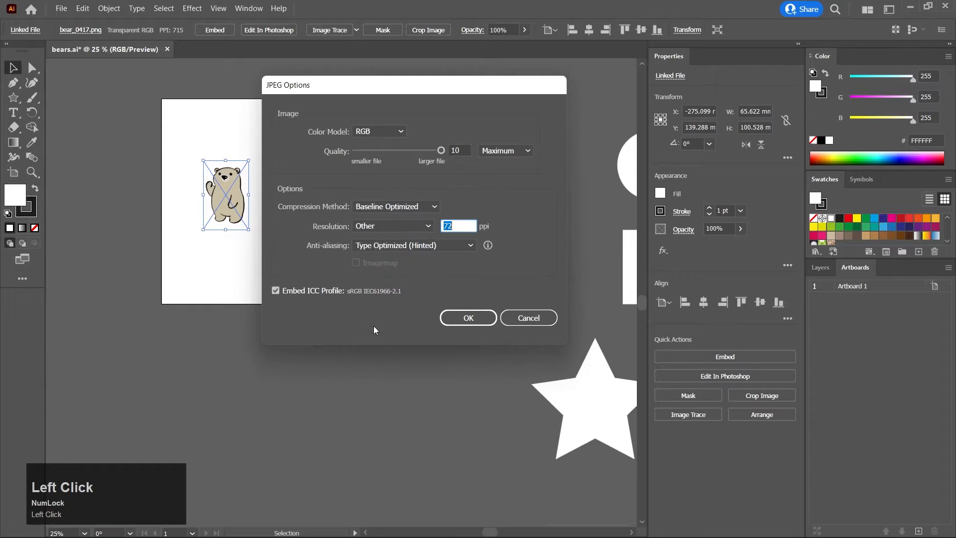
text(14)
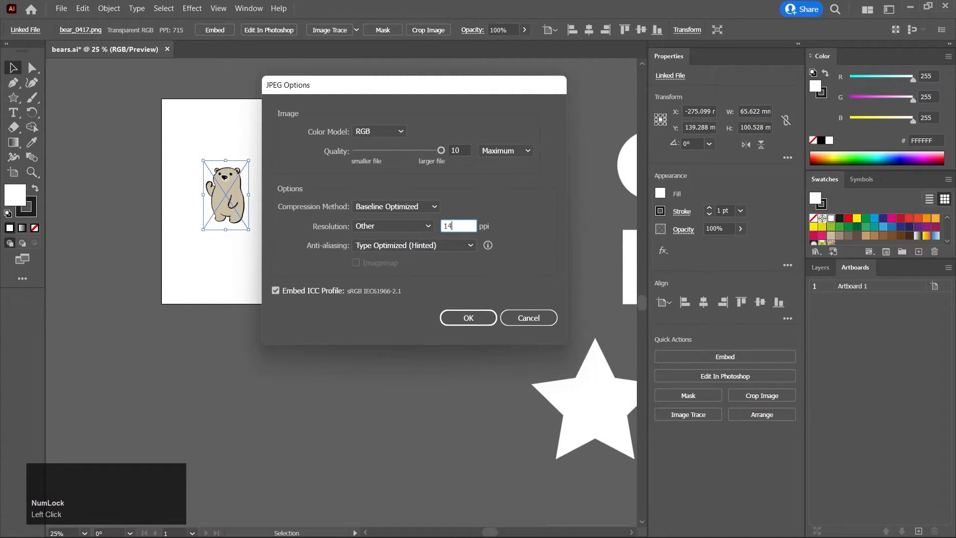
text(4)
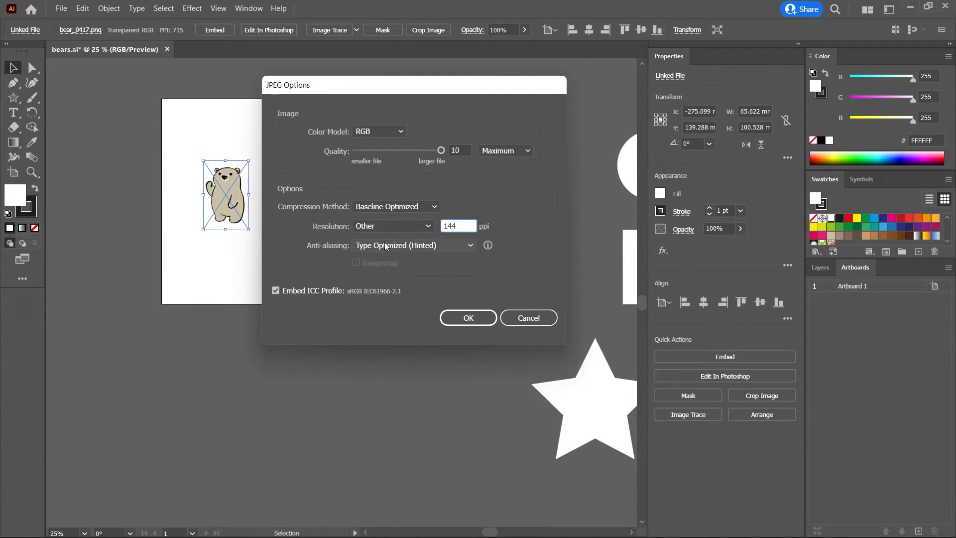
click(315, 261)
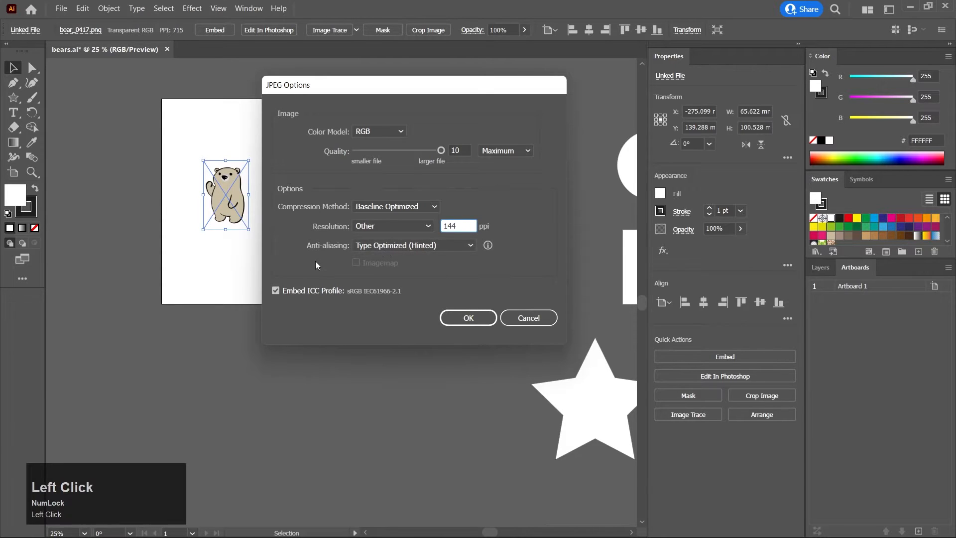
Set anti-aliasing to Art Optimized (Supersampling), turn off ICC profile embedding, and finish the JPEG export
click(410, 245)
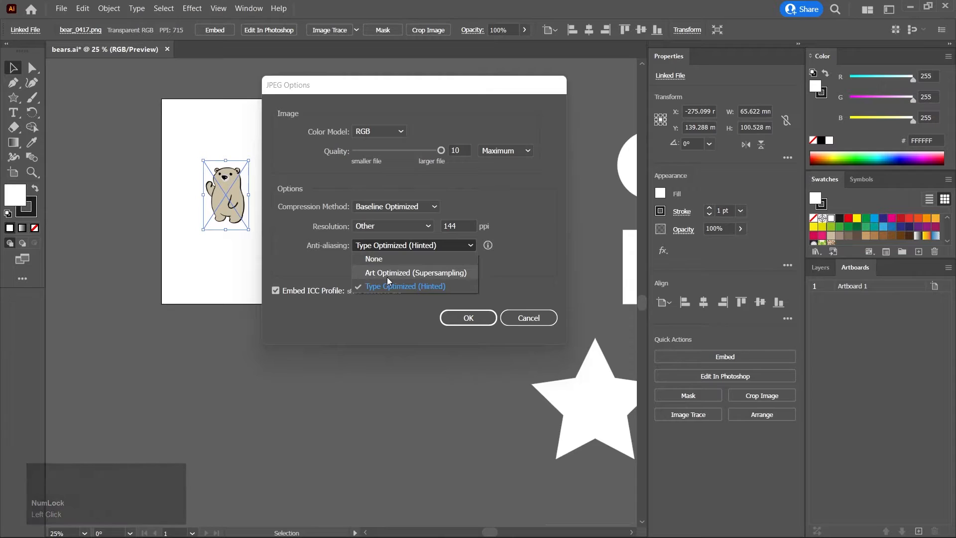
click(407, 275)
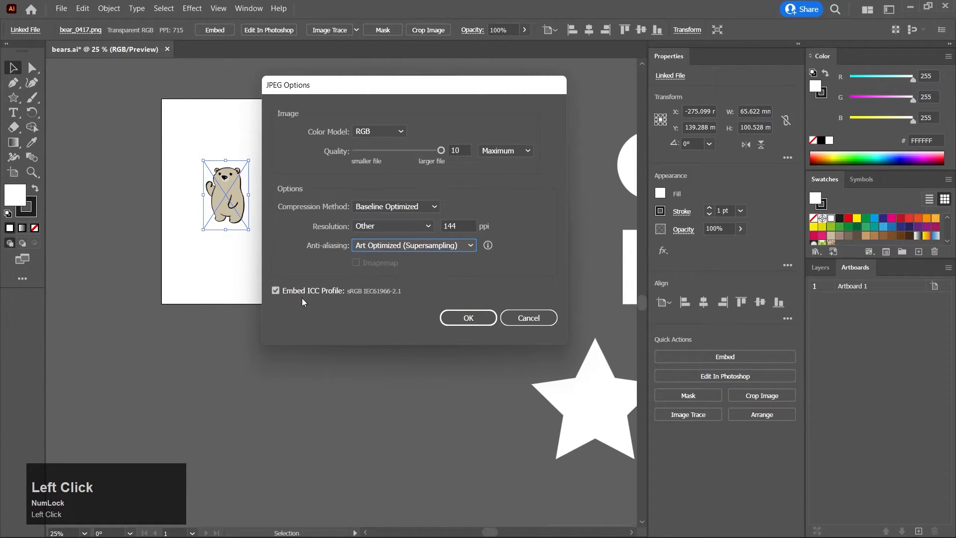
click(285, 290)
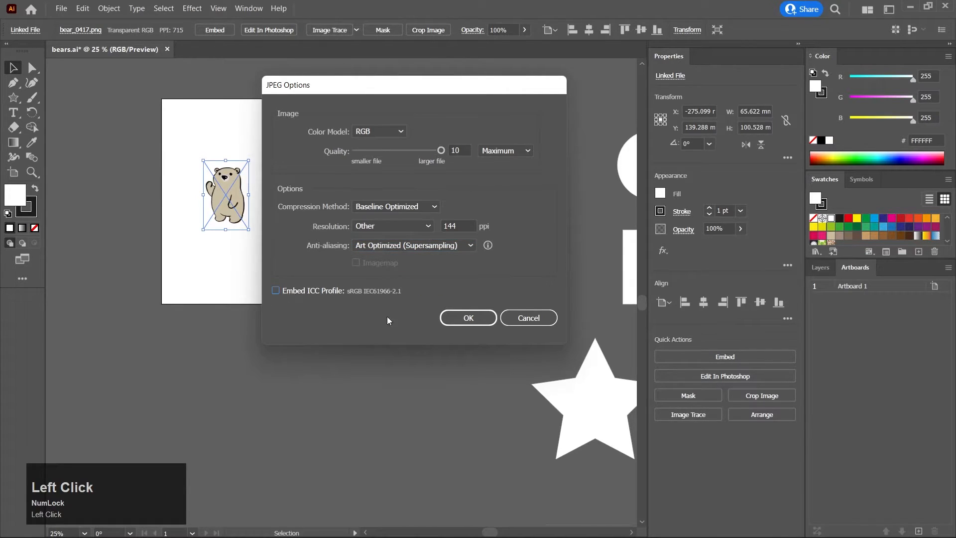
click(478, 321)
middle_click(363, 316)
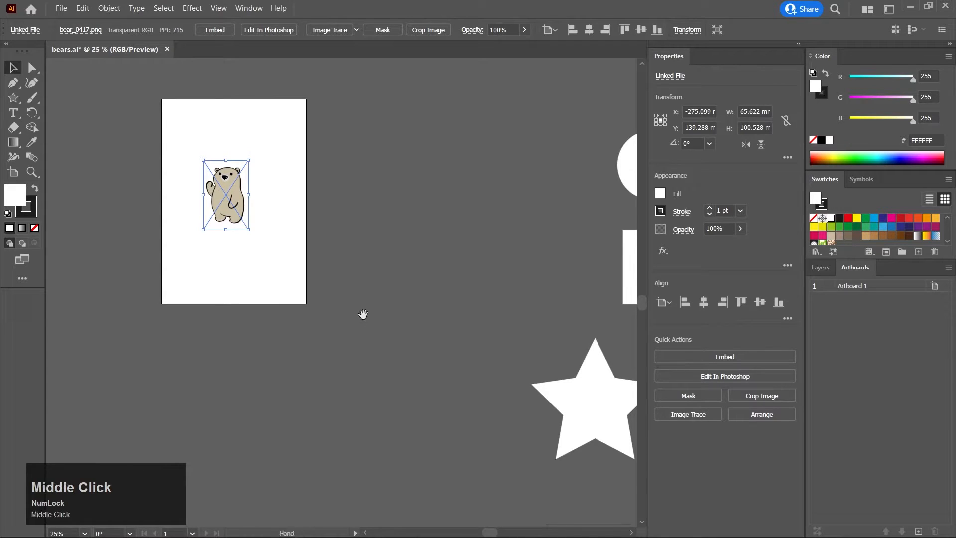
Switch to File Explorer and examine the exported JPEG in the ai folder inside day01-bear
click(396, 522)
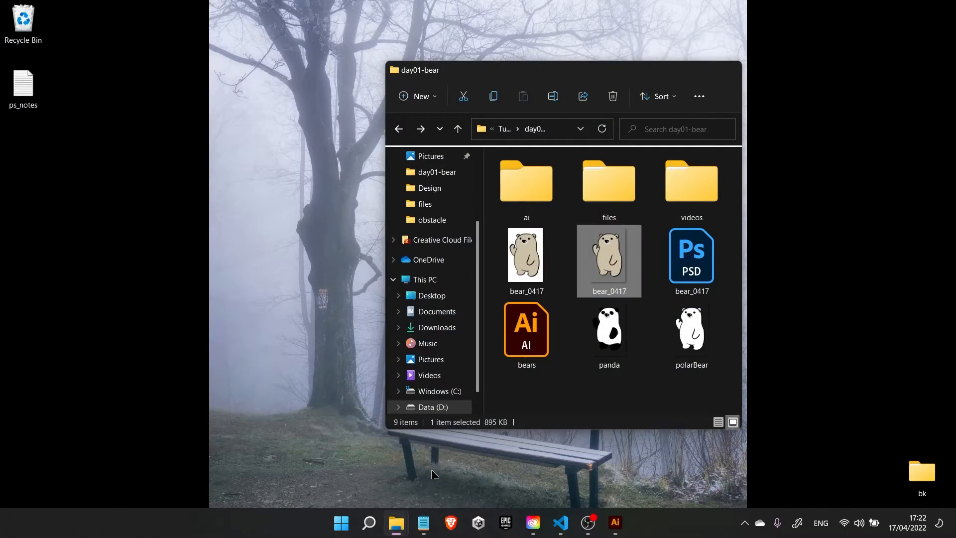
click(431, 469)
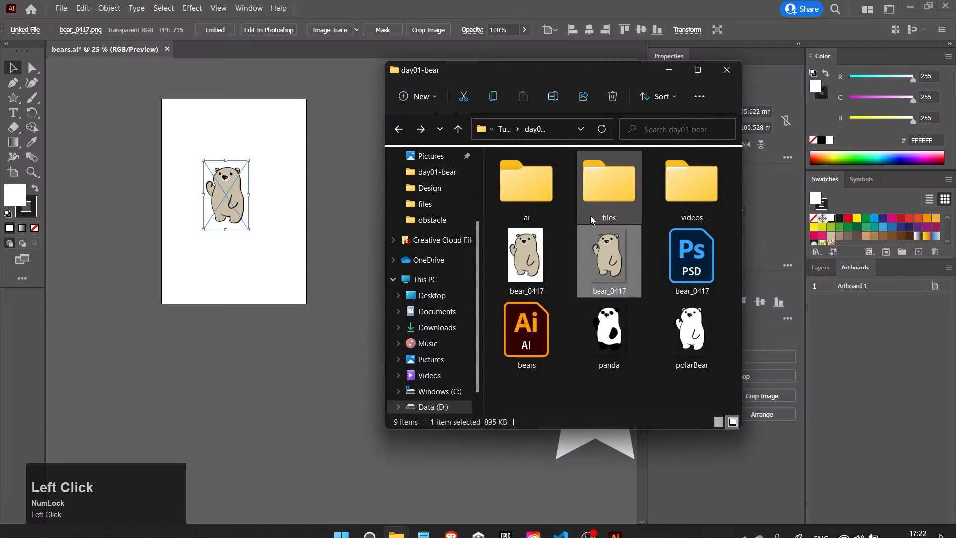
double_click(528, 190)
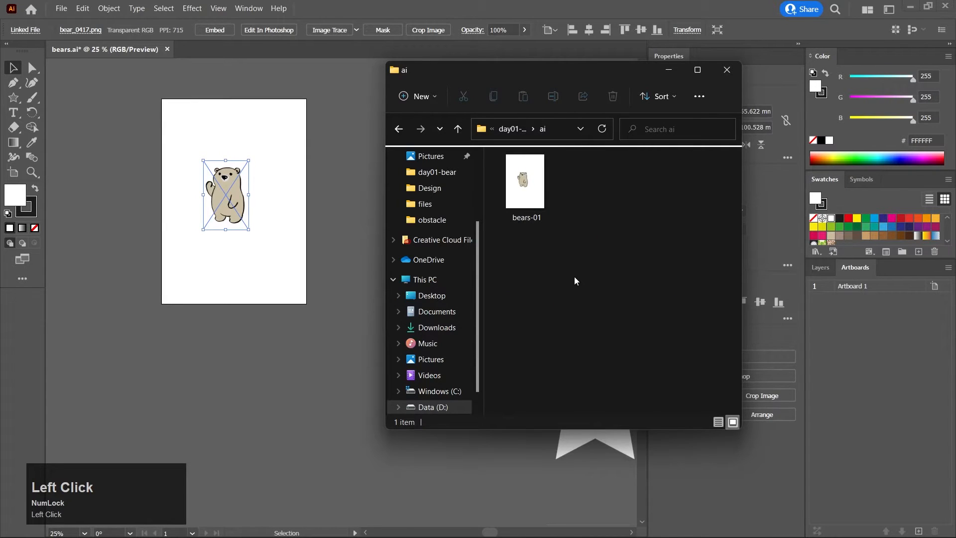
click(281, 277)
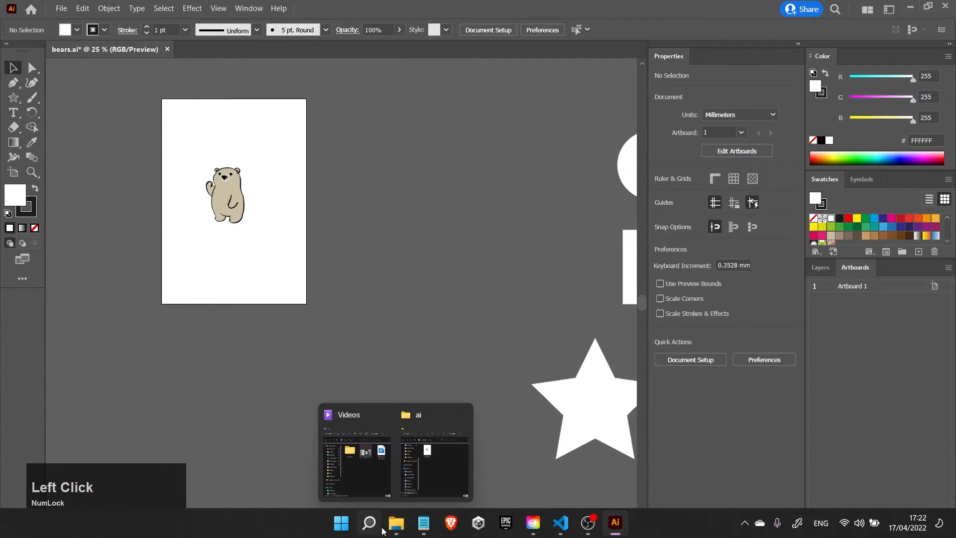
click(451, 459)
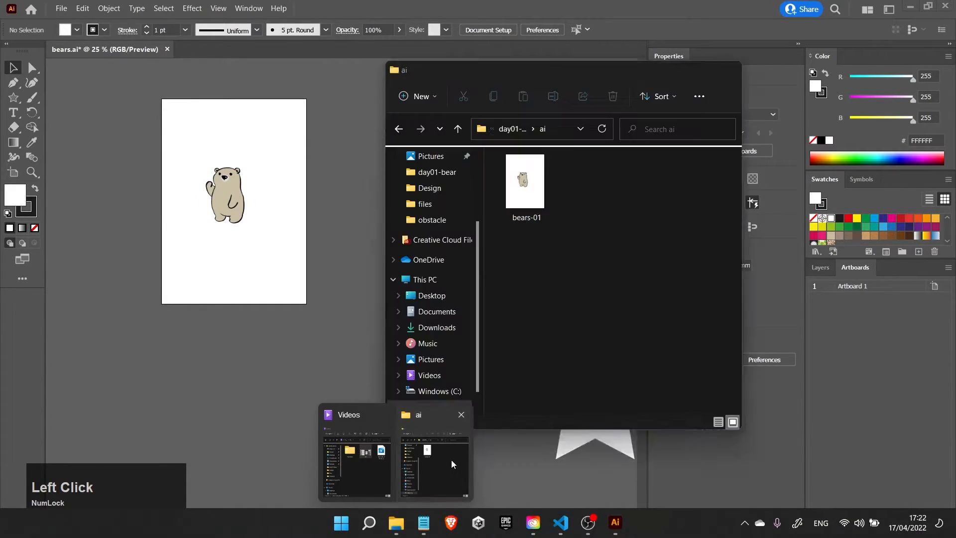
click(538, 200)
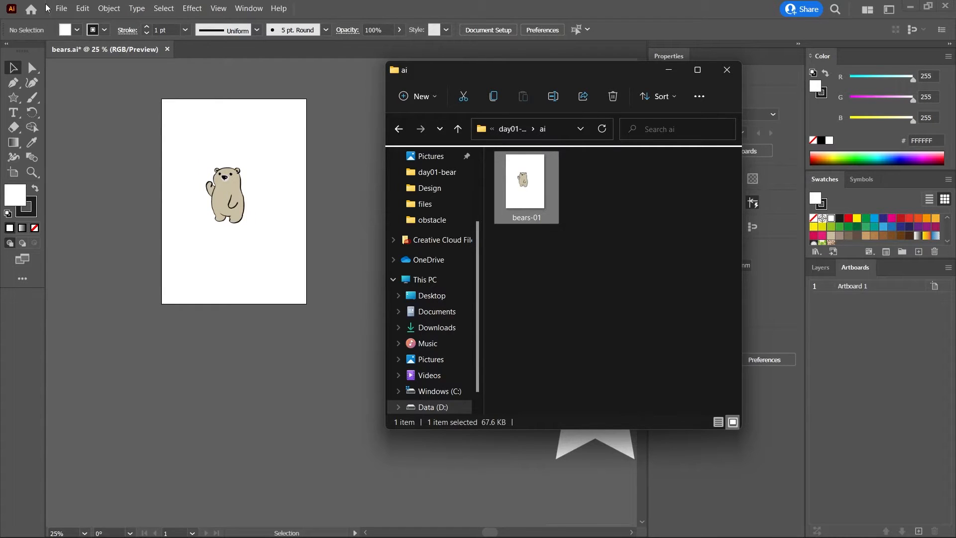
Start exporting the bears file as PNG into the ai folder, using artboards with range 1
click(61, 9)
mouse_move(114, 240)
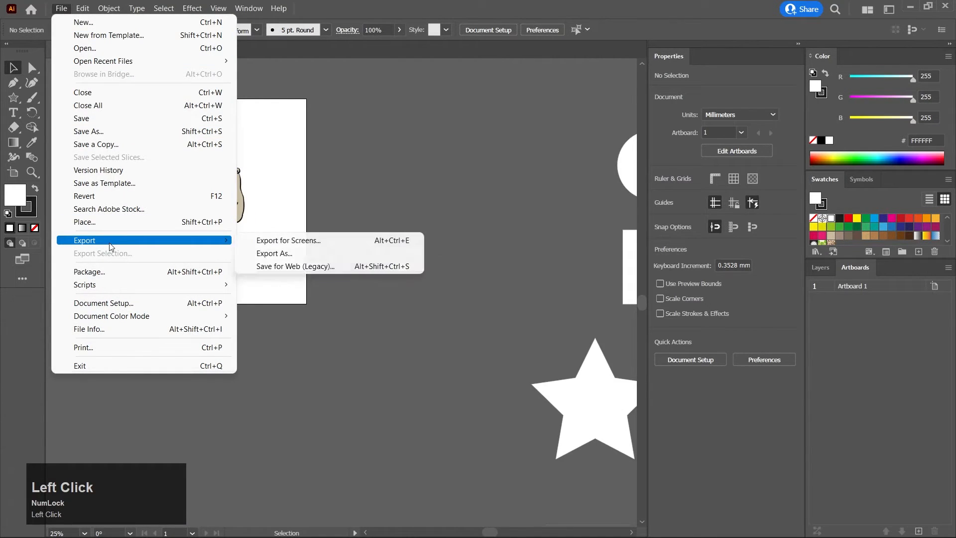
click(310, 254)
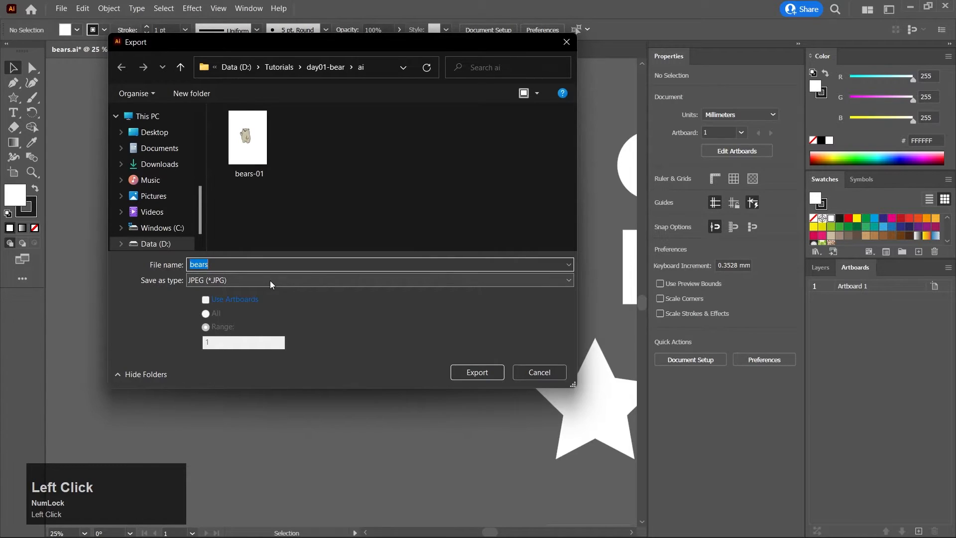
click(270, 280)
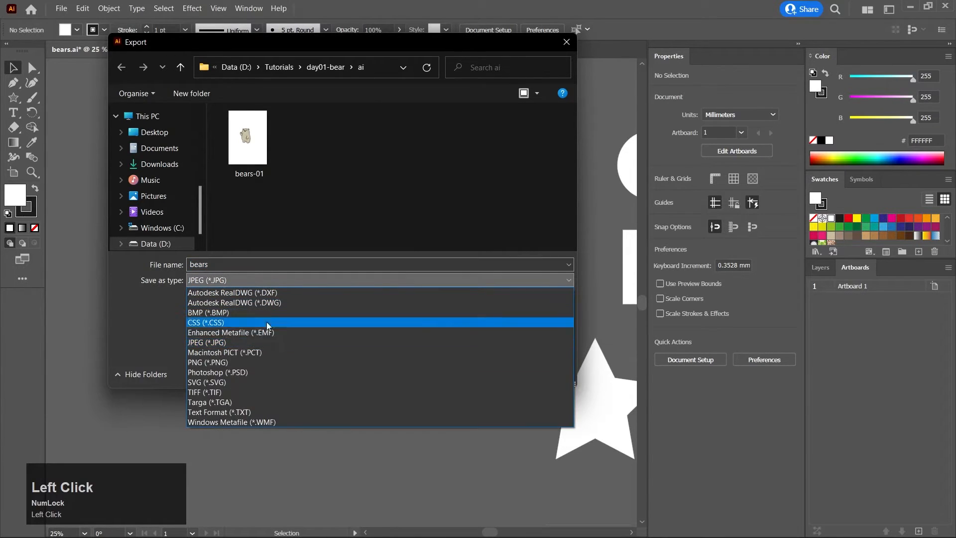
click(268, 363)
click(237, 300)
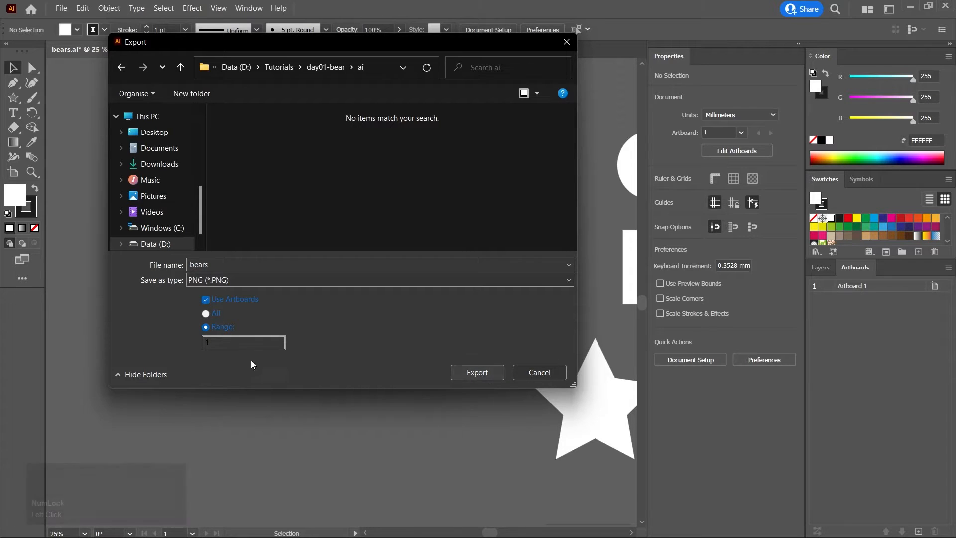
click(490, 377)
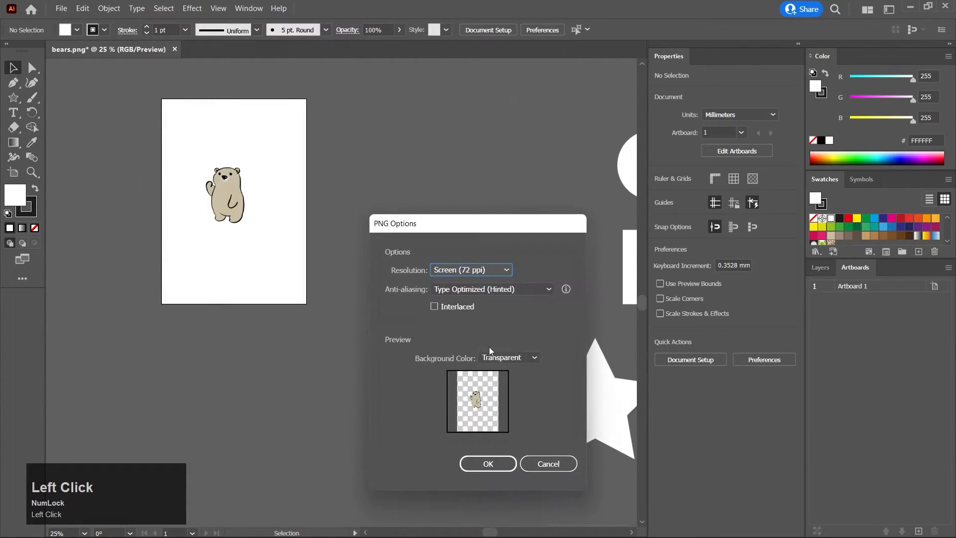
Set a custom PNG export resolution of 144 ppi
drag(485, 230, 432, 132)
click(438, 169)
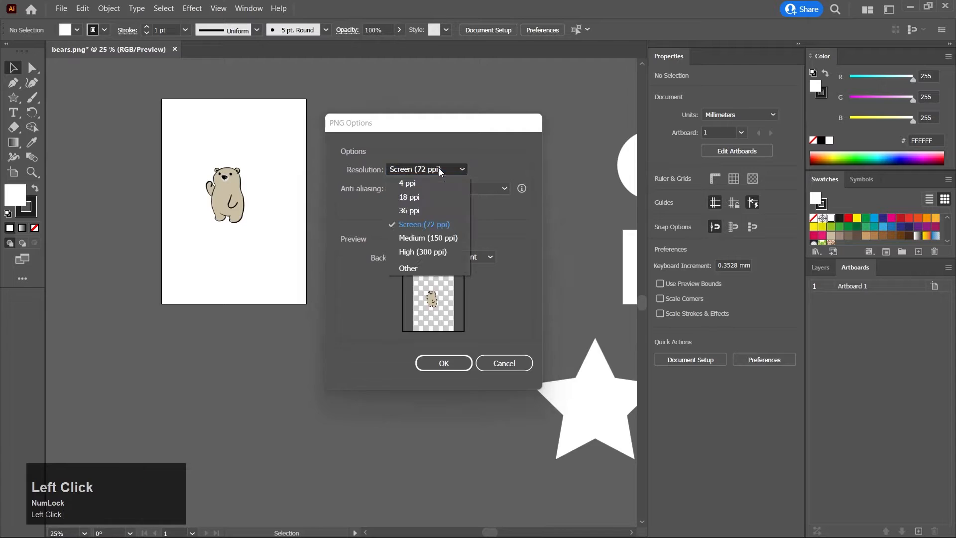
click(428, 264)
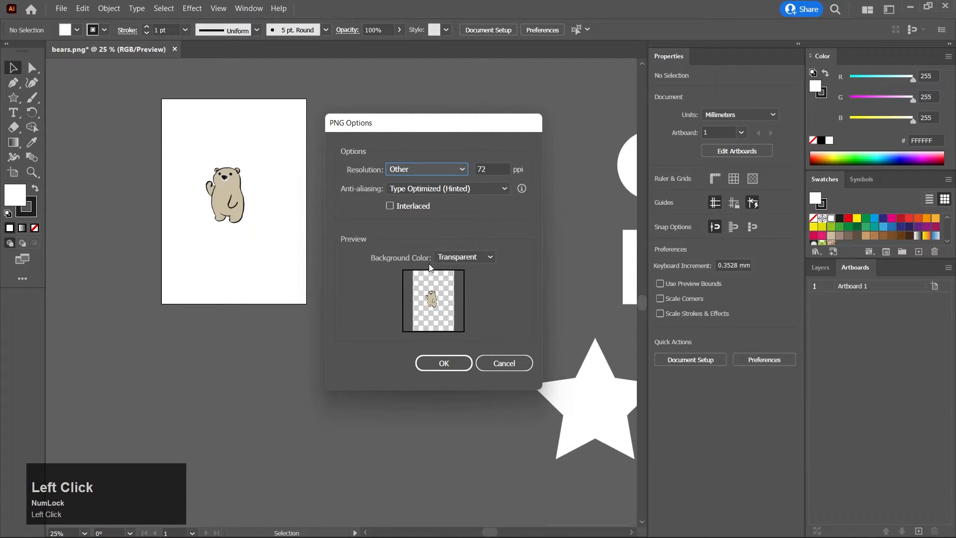
double_click(481, 167)
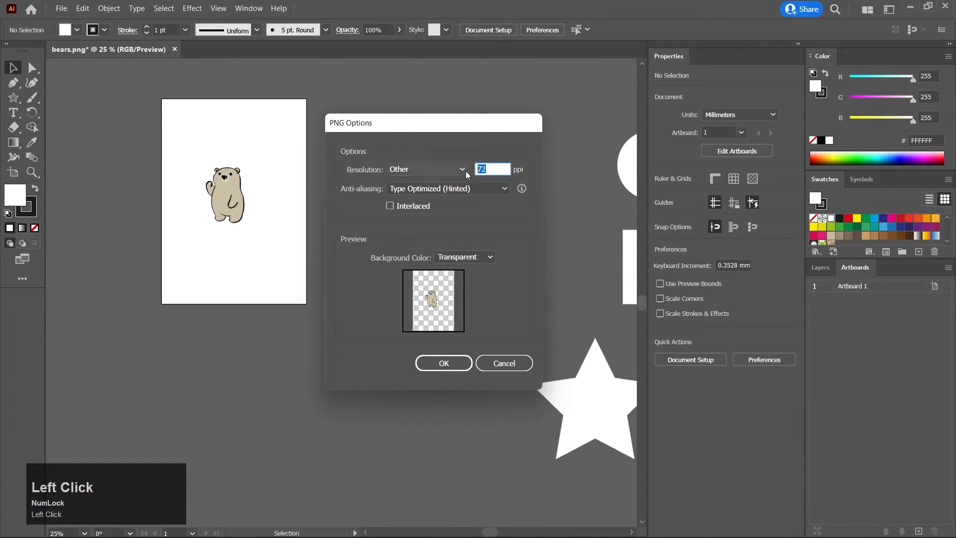
text(144)
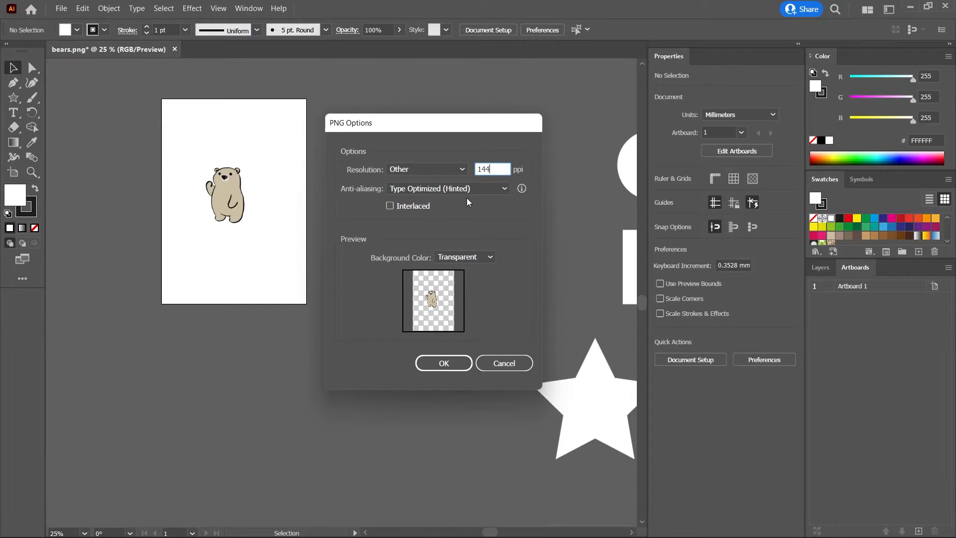
Set PNG anti-aliasing to Art Optimized (Supersampling), keep the Transparent background colour, and finish the export
click(452, 190)
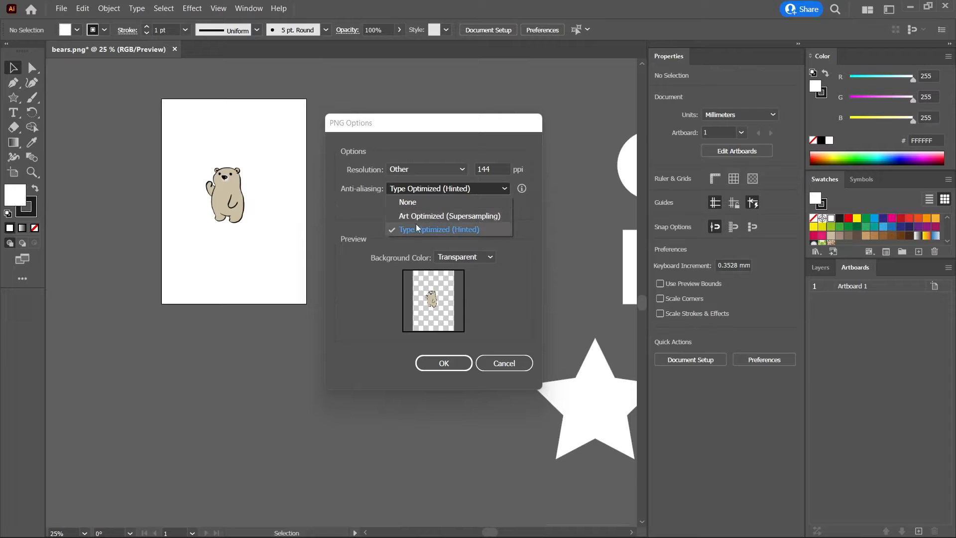
click(480, 217)
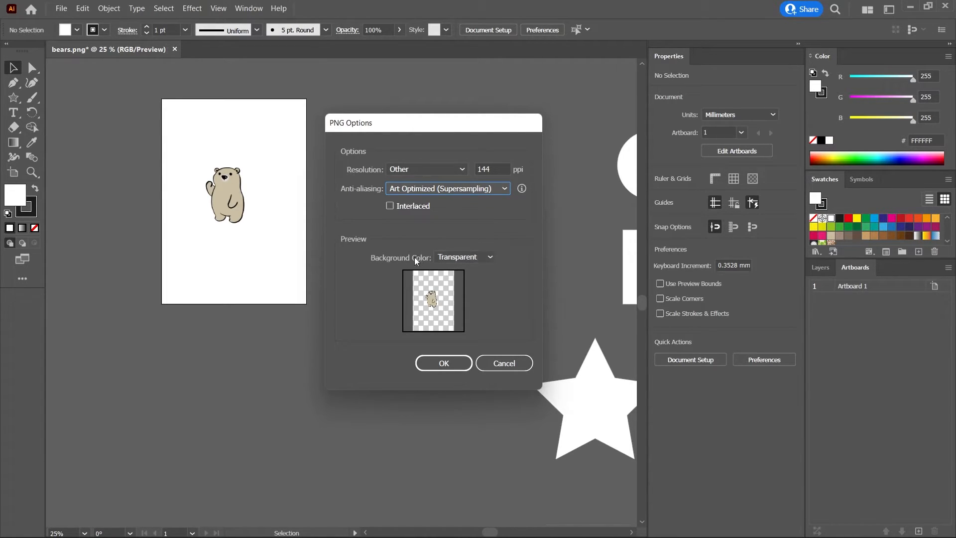
click(481, 258)
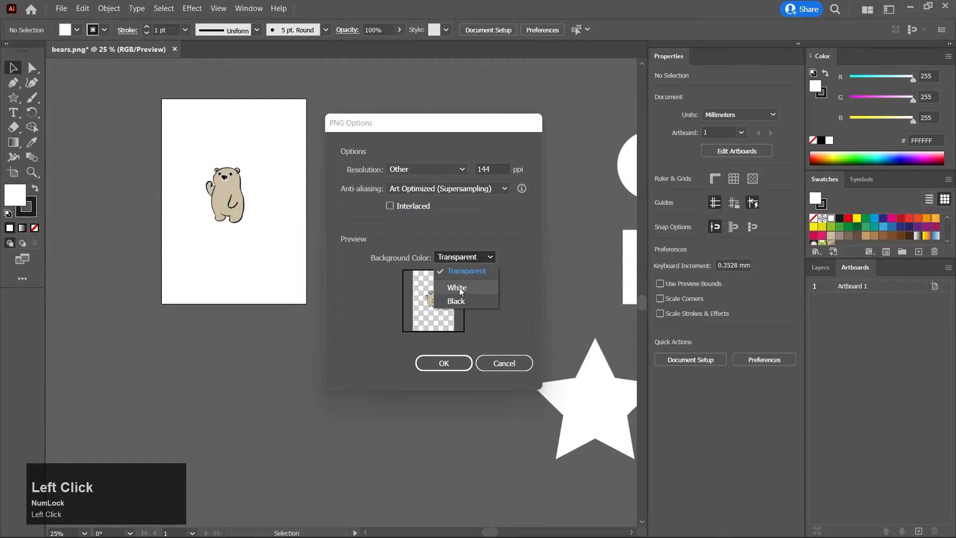
click(508, 311)
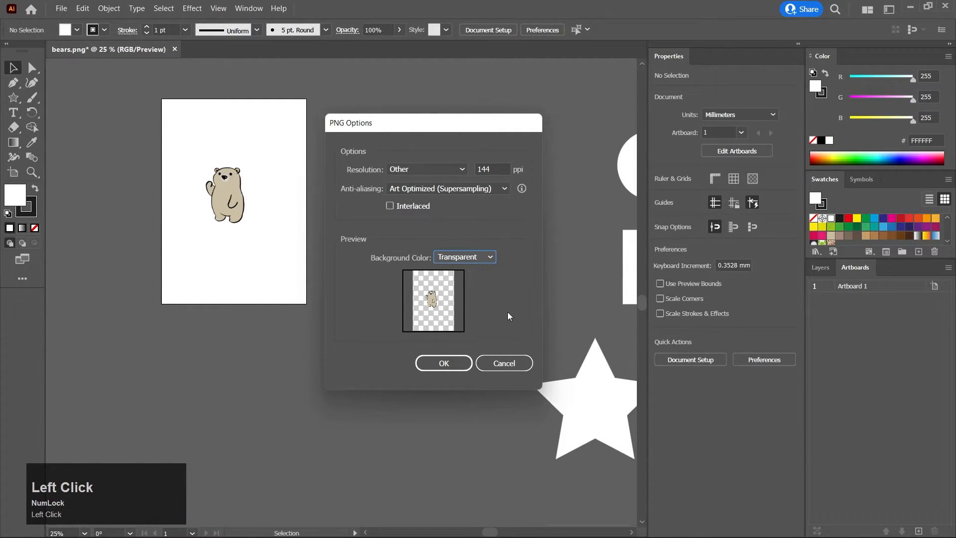
click(442, 364)
Switch to File Explorer and view the exported transparent PNG bears-01 from the ai folder in Photos
mouse_move(452, 528)
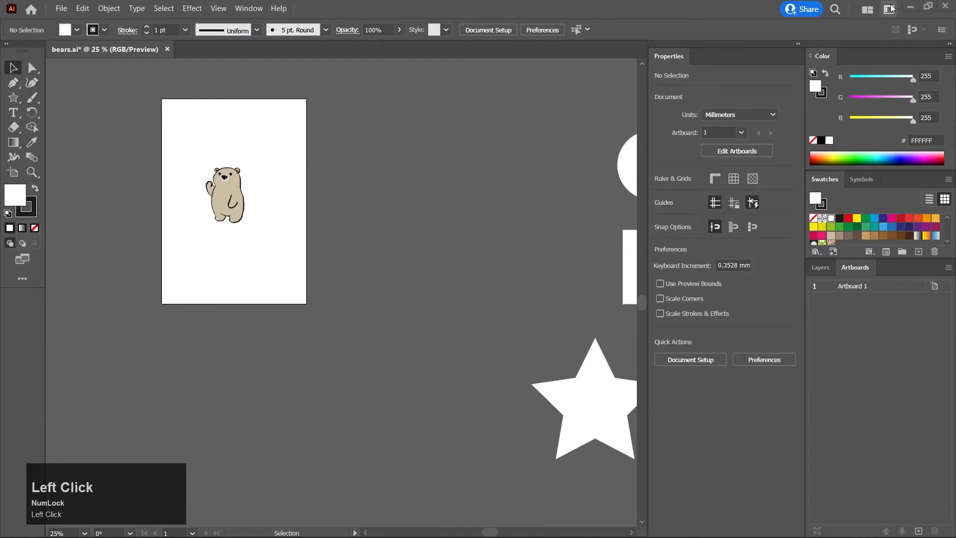
click(909, 6)
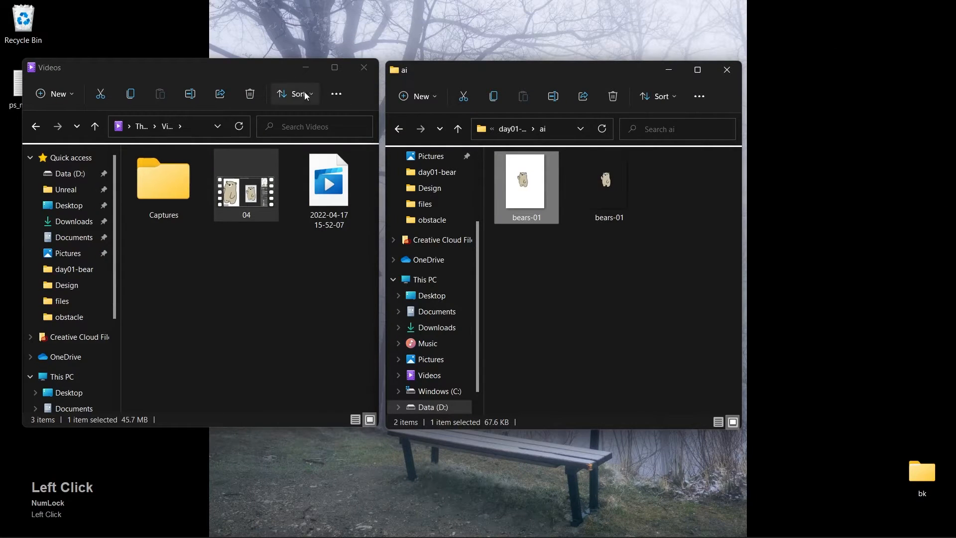
click(305, 67)
double_click(615, 194)
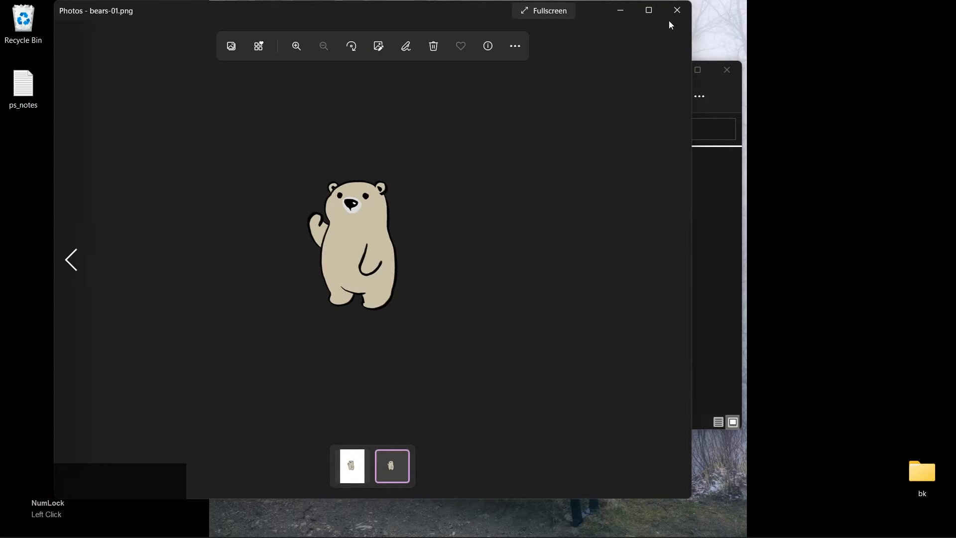
click(676, 10)
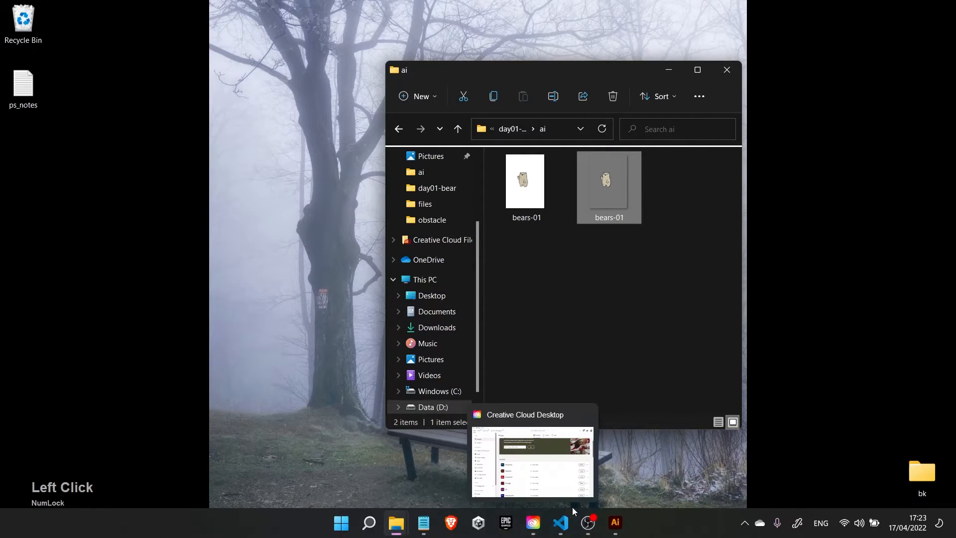
Switch back to Illustrator and export all artboards as PNG with the same options, replacing bears-01.png
click(615, 522)
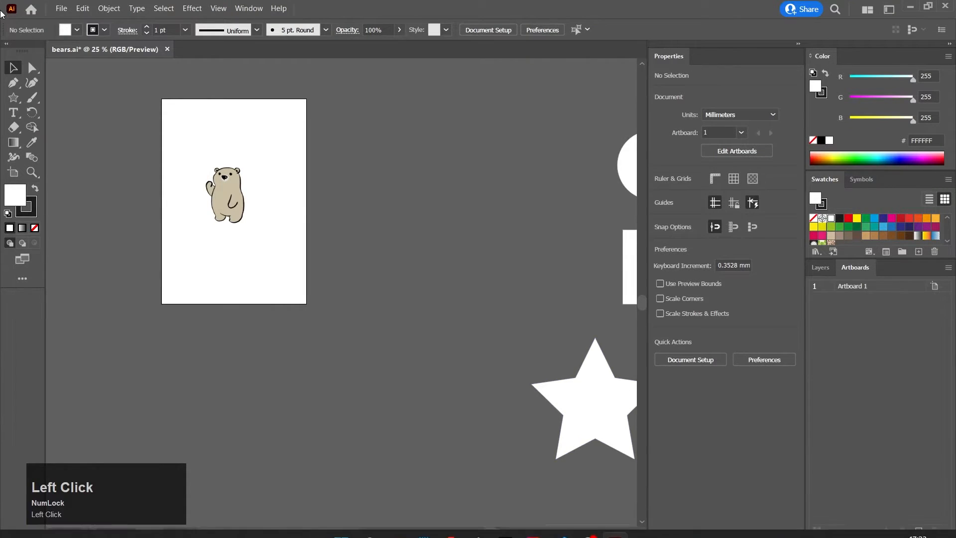
click(62, 9)
mouse_move(160, 240)
click(274, 253)
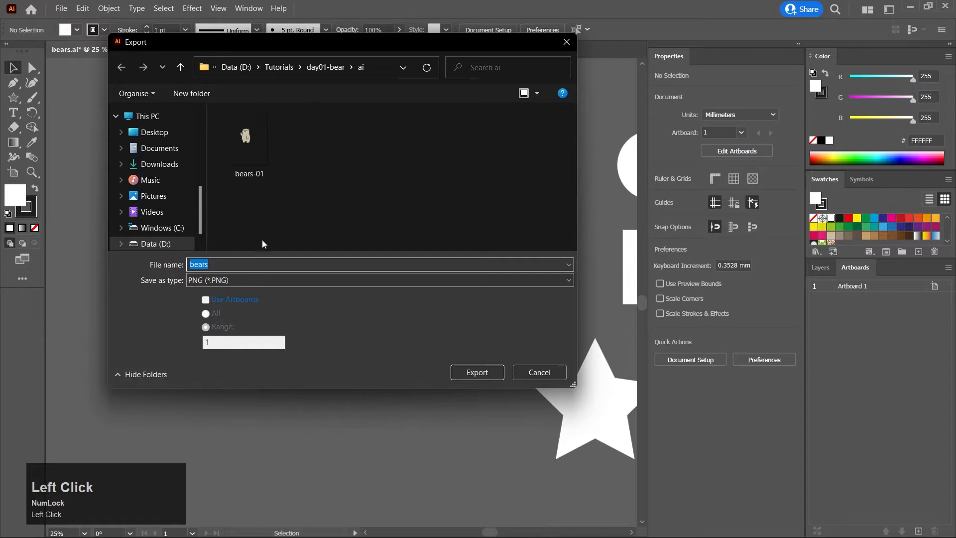
click(239, 303)
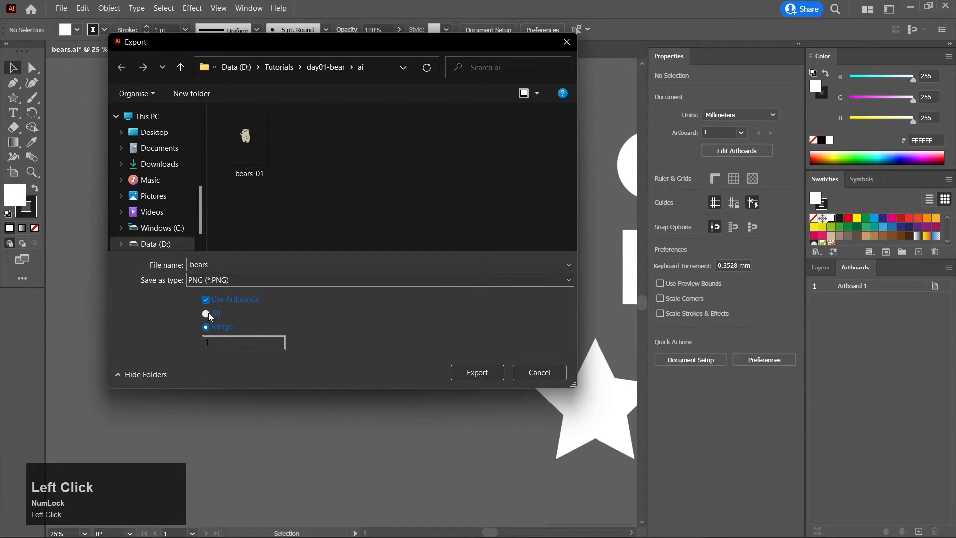
click(206, 314)
click(485, 371)
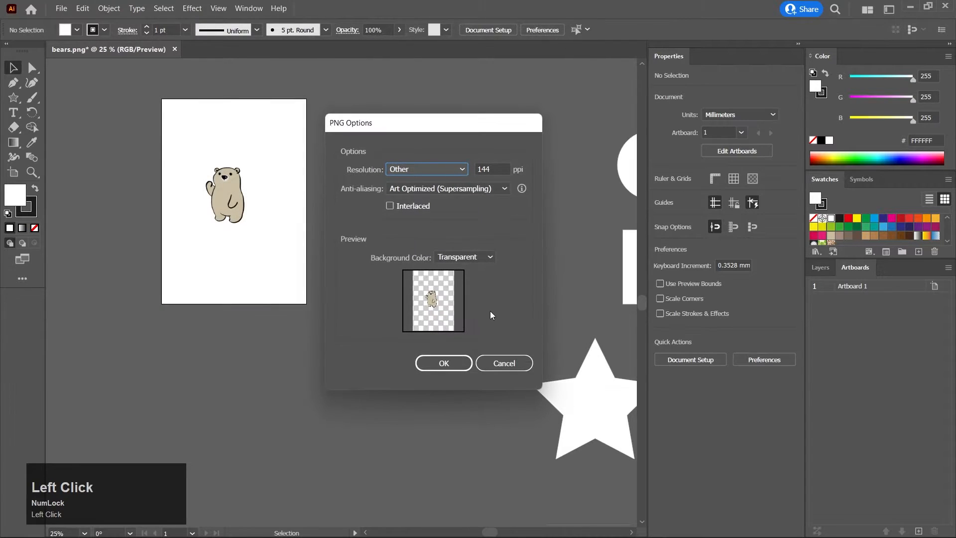
click(447, 362)
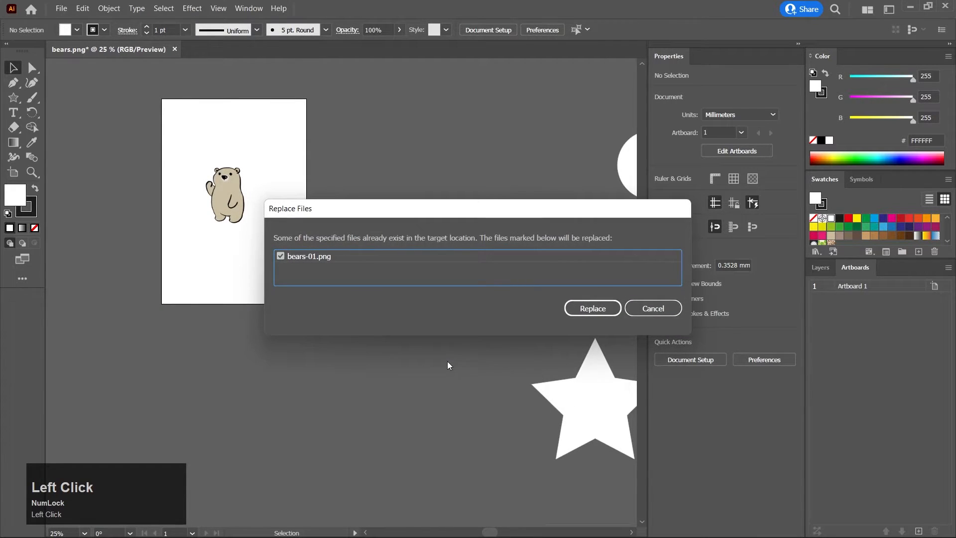
click(585, 309)
Check the re-exported PNG in the ai folder in File Explorer and return to Illustrator
mouse_move(396, 521)
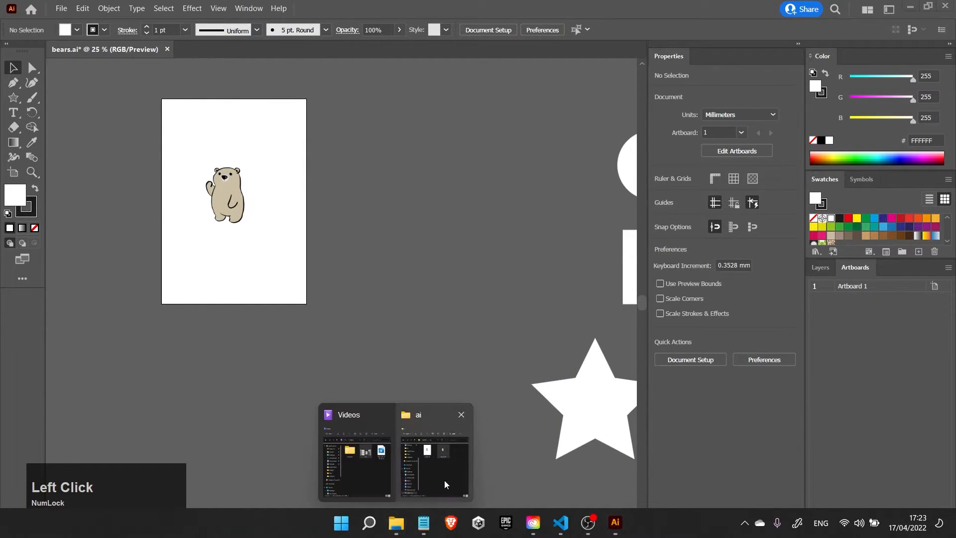
click(444, 475)
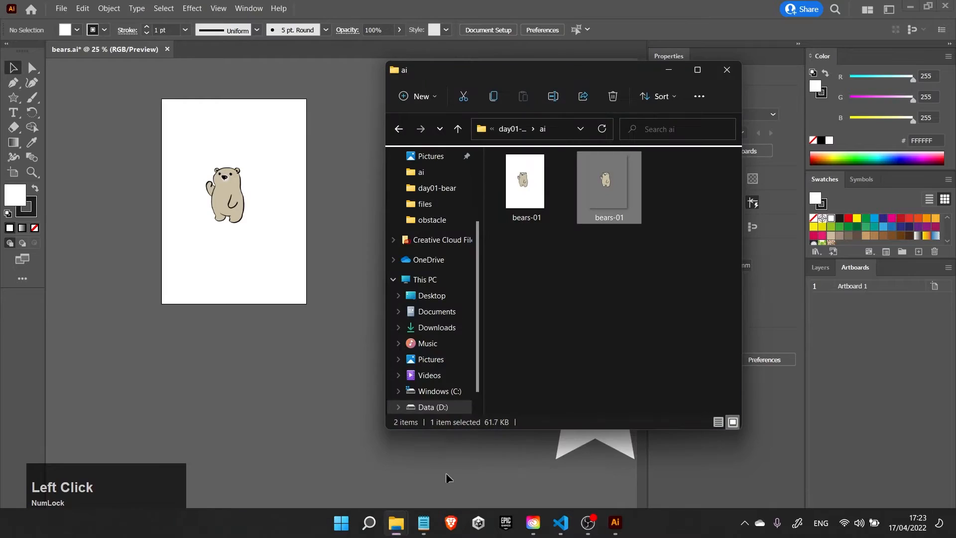
click(480, 464)
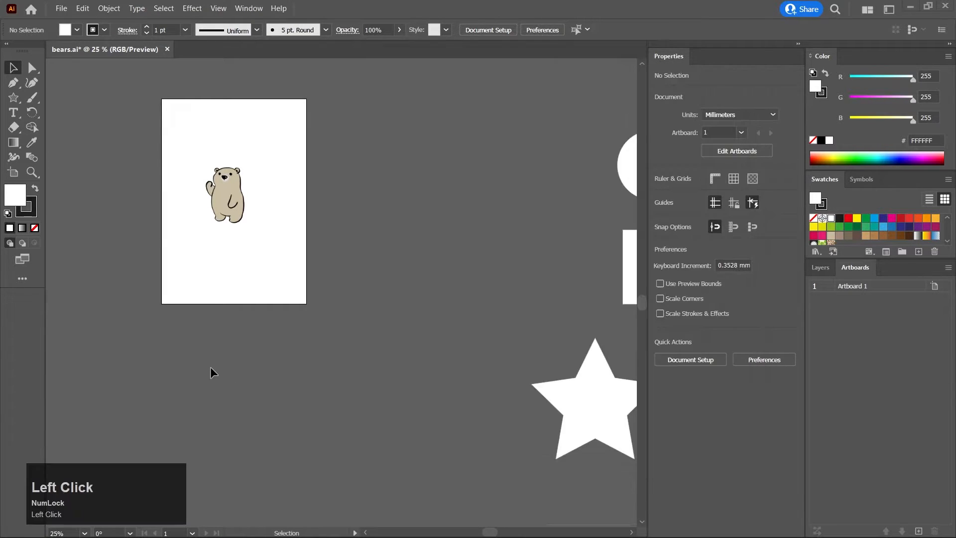
Duplicate the bear artboard twice with the Artboard tool and delete the bear images from both copies
click(14, 172)
drag(194, 213, 396, 444)
click(14, 67)
drag(348, 133, 437, 491)
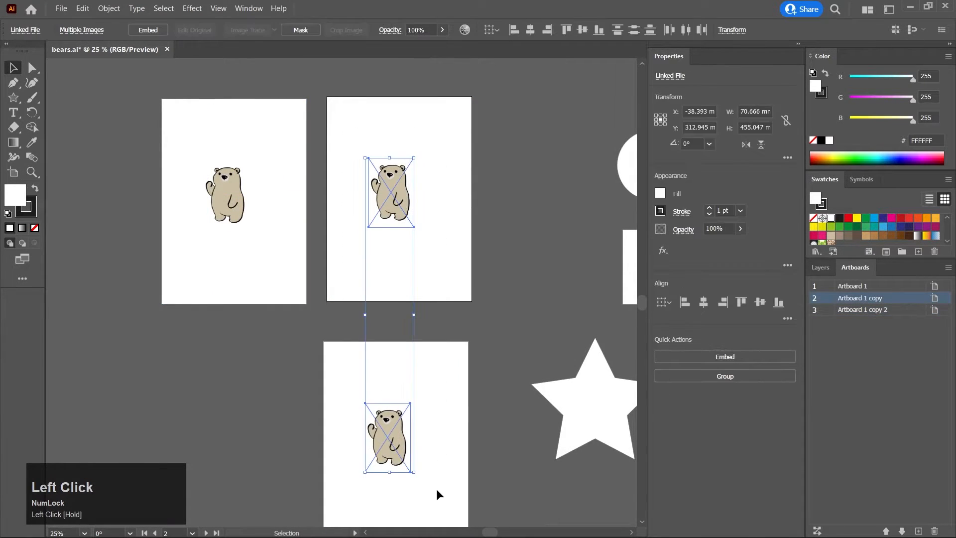
key(Delete)
Place the star on the second artboard and a square on the third artboard
drag(558, 425, 367, 231)
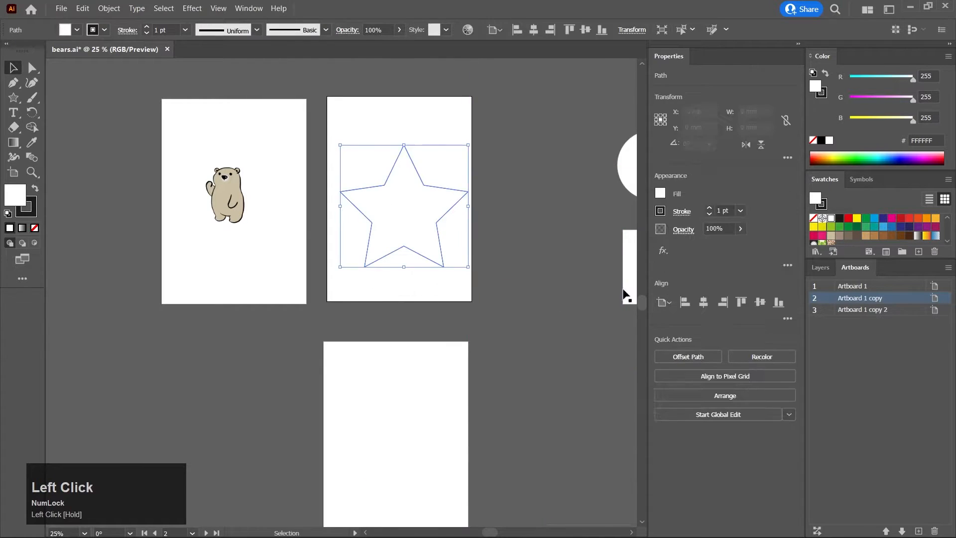
drag(625, 289, 372, 470)
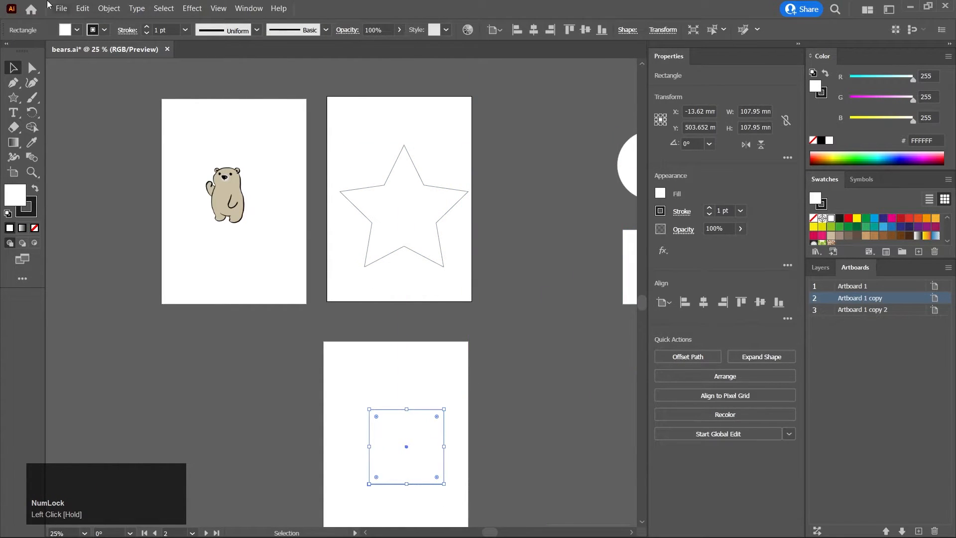
Export all artboards as JPEG files named bears into the ai folder at 144 ppi and maximum quality, replacing the existing file
click(62, 8)
mouse_move(100, 239)
click(259, 251)
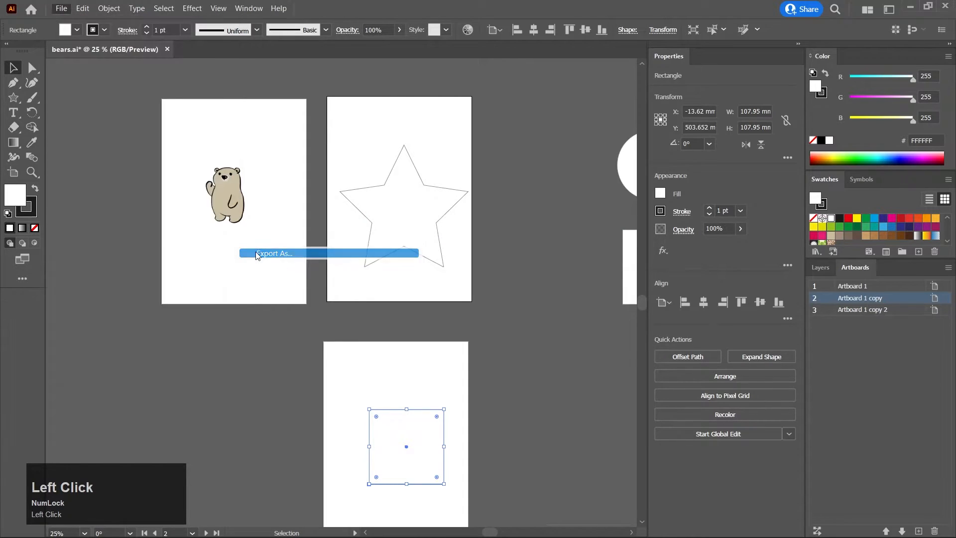
click(205, 300)
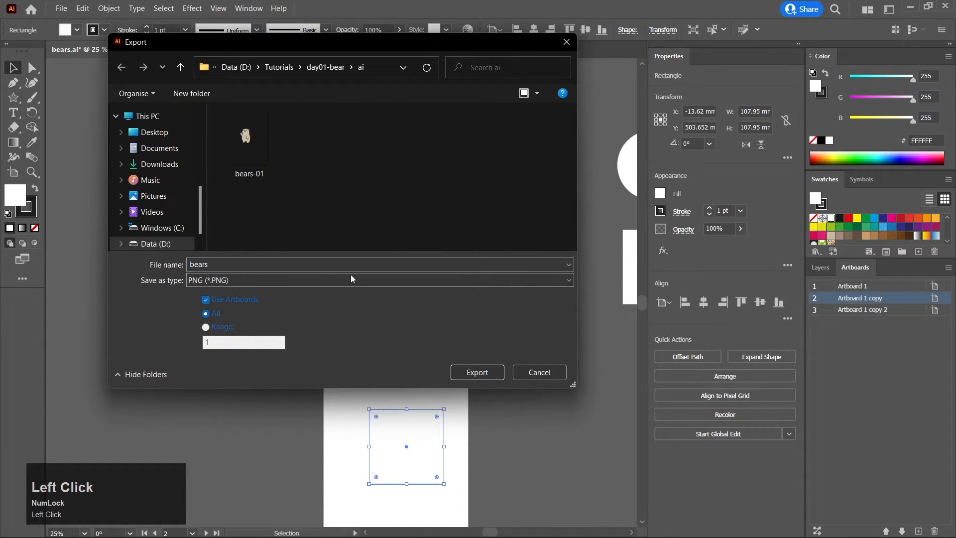
click(362, 285)
click(286, 337)
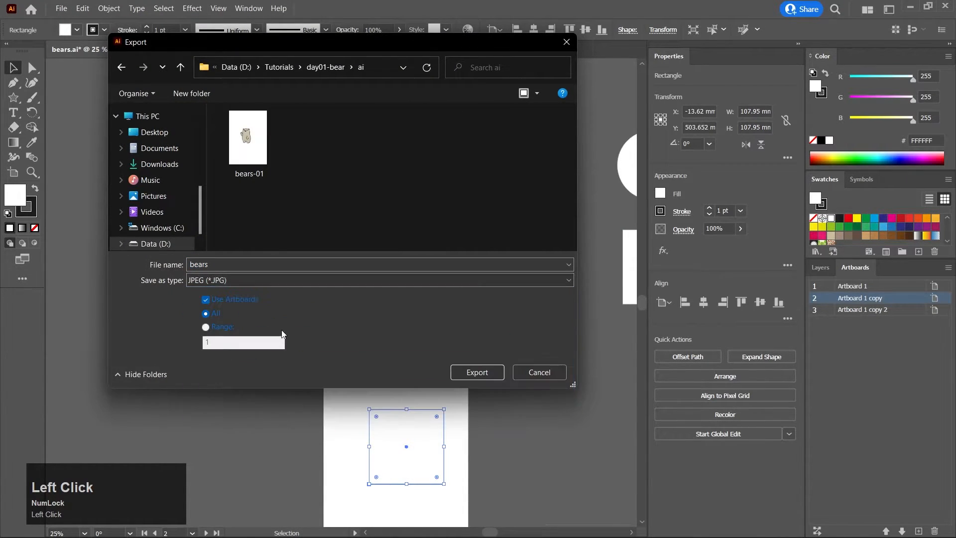
click(483, 378)
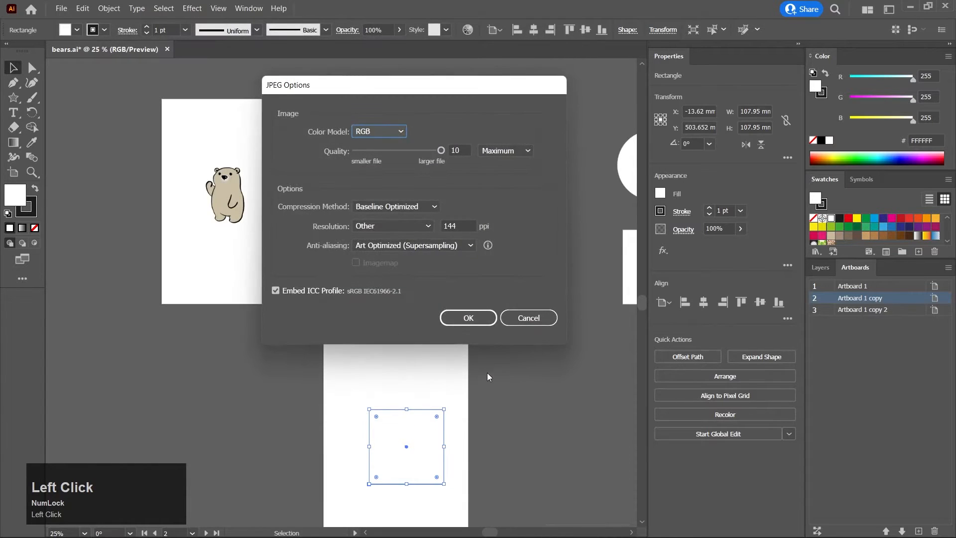
click(453, 323)
click(585, 309)
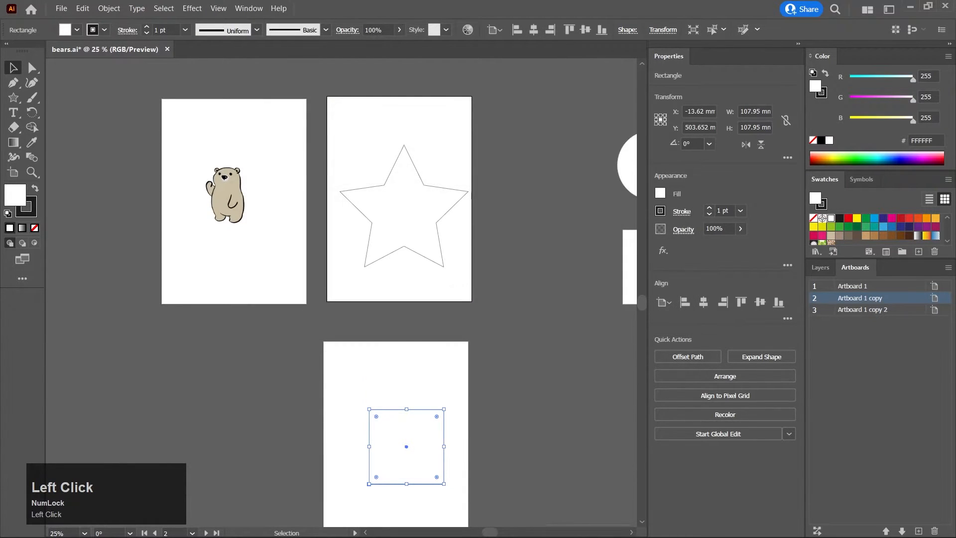
Switch to File Explorer and examine the JPEG files exported from the artboards in the ai folder
mouse_move(390, 530)
click(446, 459)
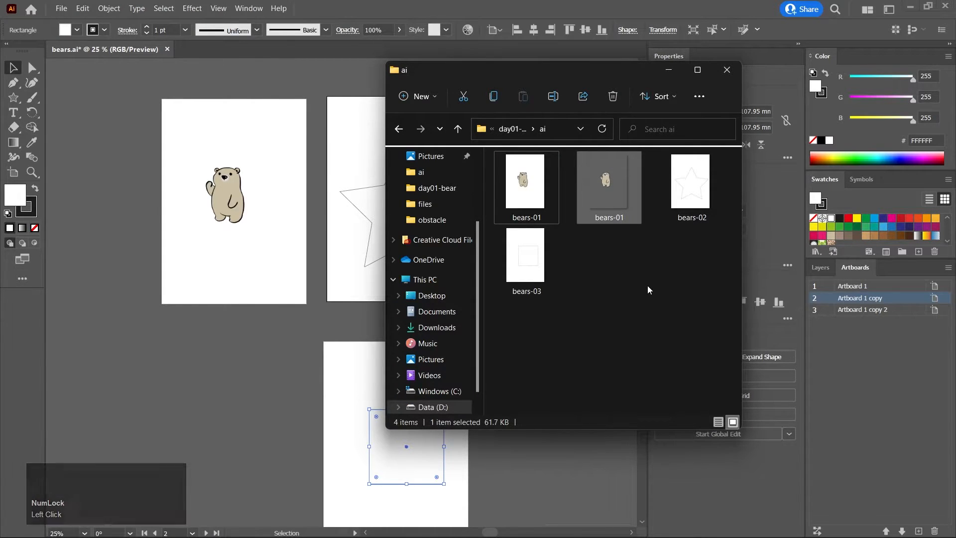
click(525, 257)
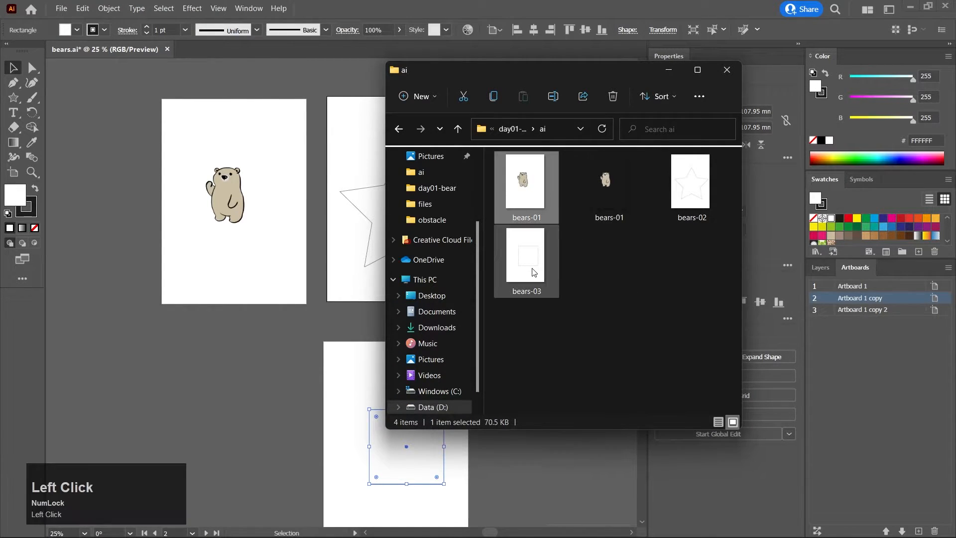
Return to Illustrator and move the star and the square off their artboards
click(701, 201)
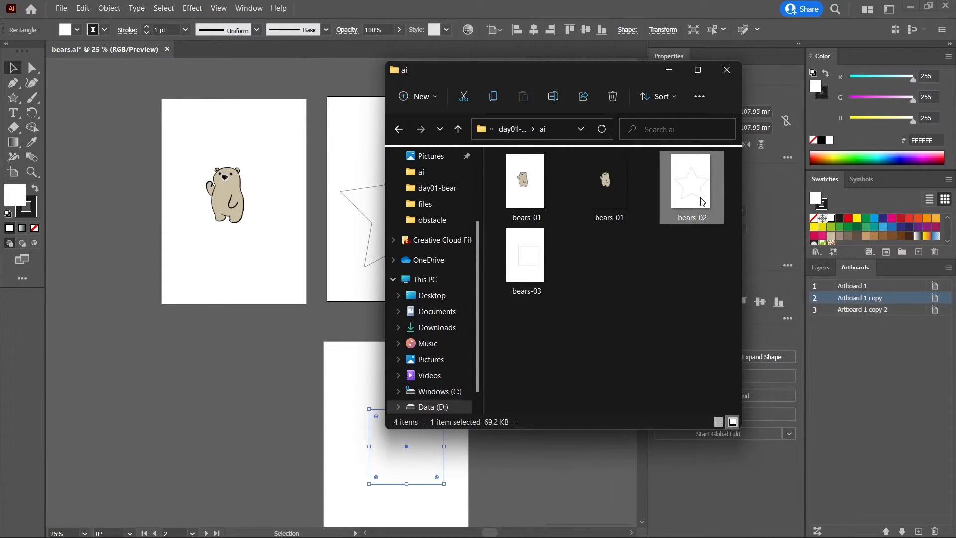
click(62, 8)
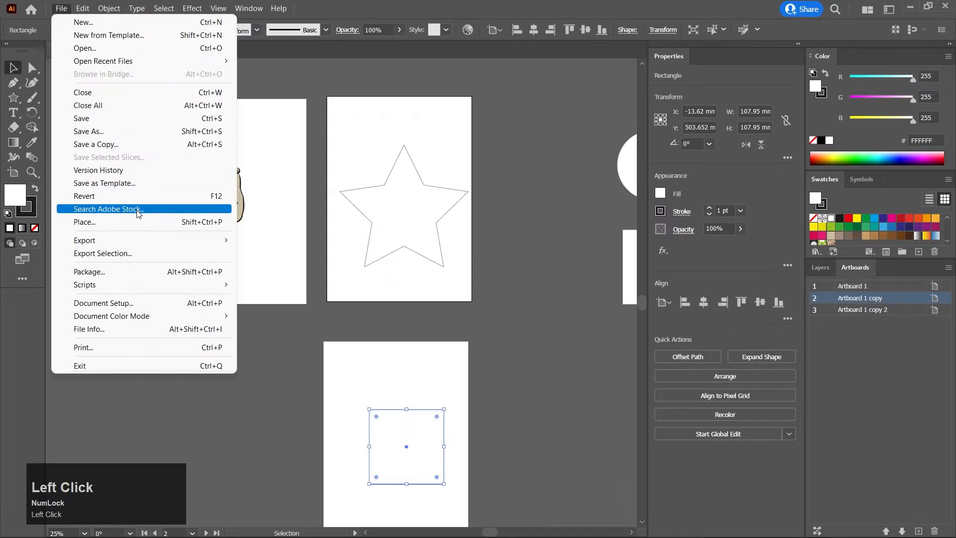
mouse_move(169, 240)
click(320, 315)
middle_click(320, 316)
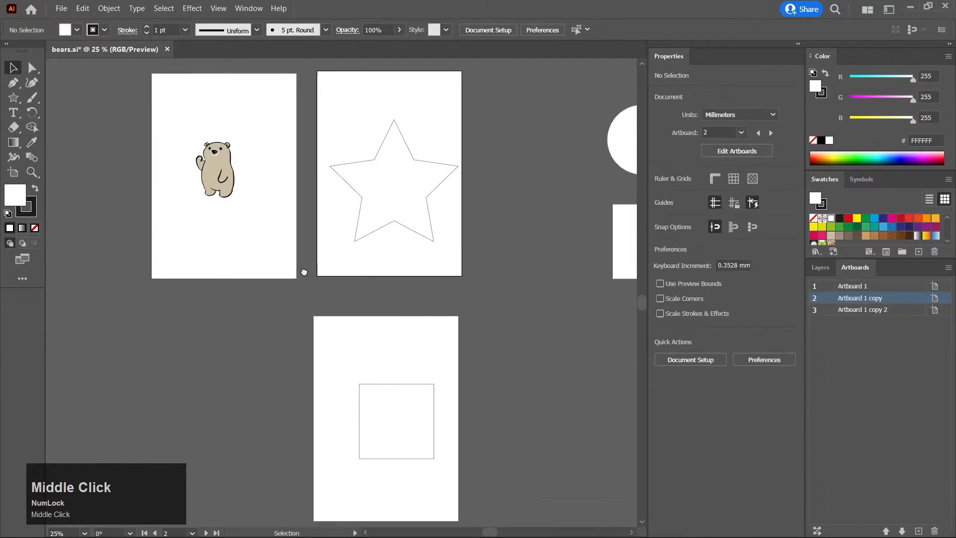
drag(291, 109, 431, 463)
drag(385, 403, 519, 383)
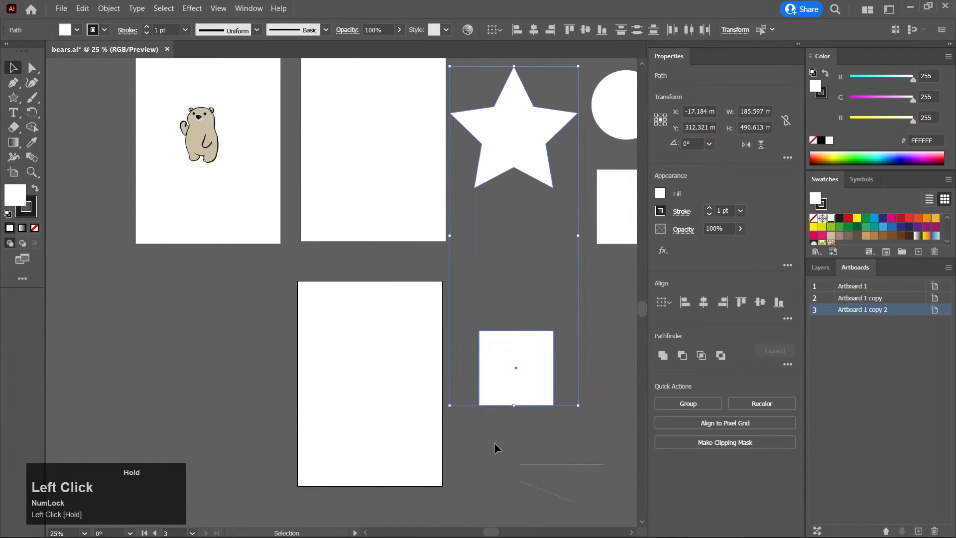
scroll(461, 427, down, 2)
middle_click(461, 426)
middle_click(366, 377)
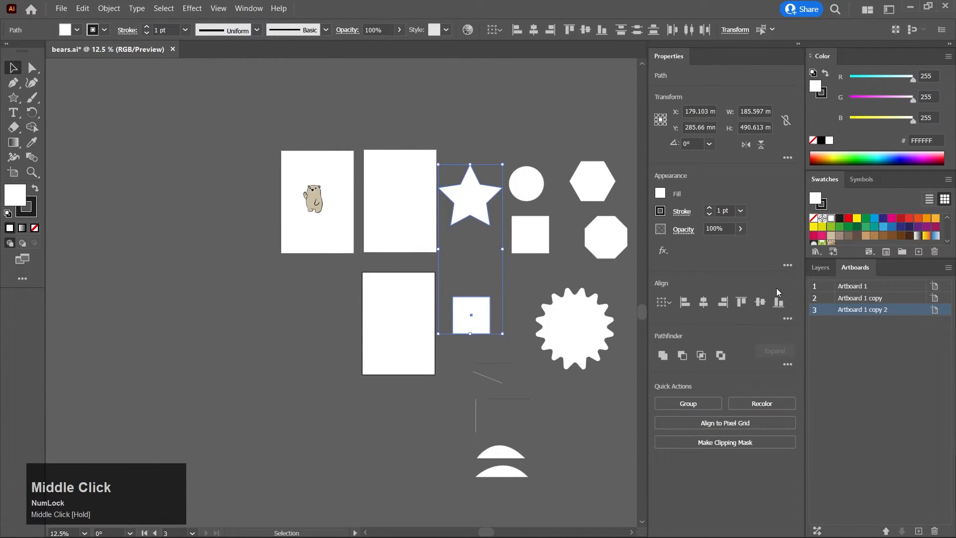
Compare the artboard names with the names of the exported JPEG files in File Explorer's ai folder
double_click(864, 287)
click(881, 366)
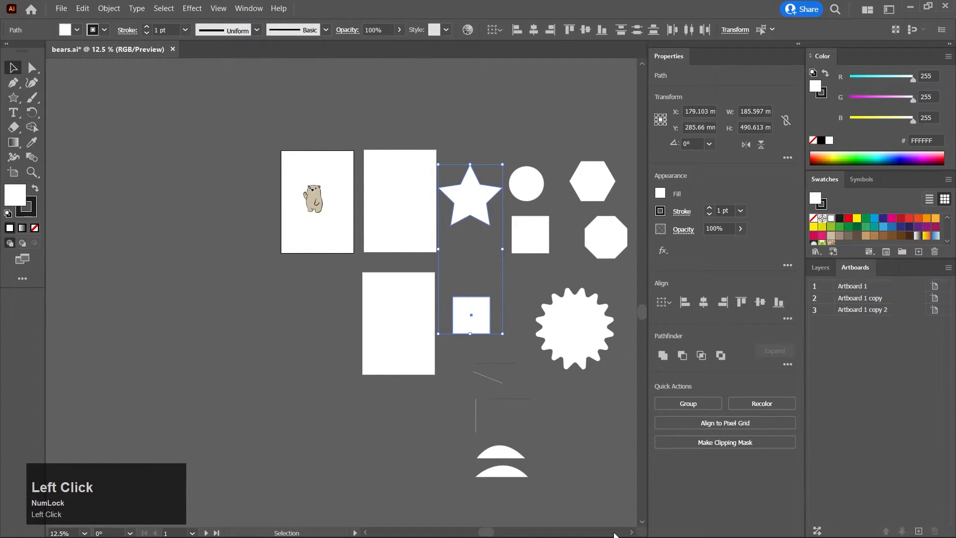
mouse_move(614, 535)
mouse_move(396, 523)
click(445, 468)
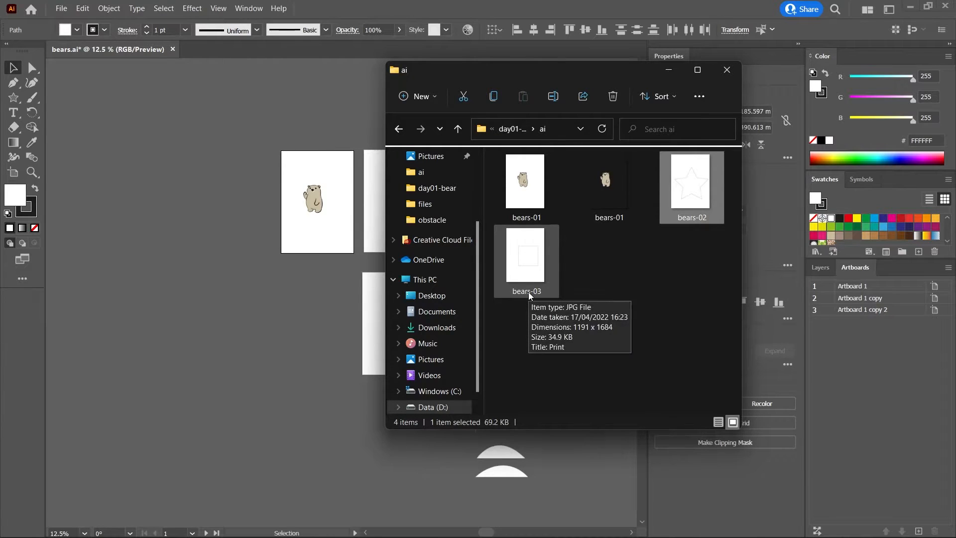
click(909, 330)
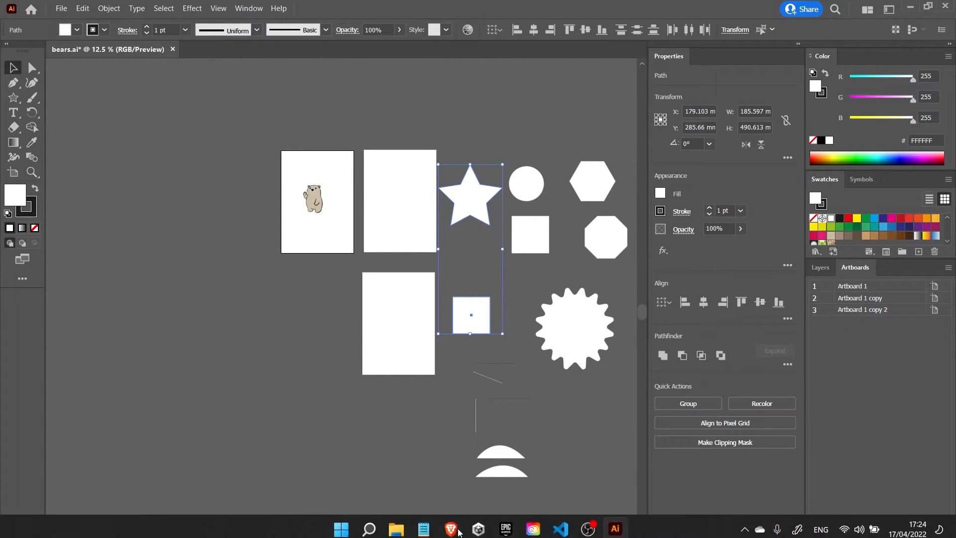
click(396, 523)
click(427, 470)
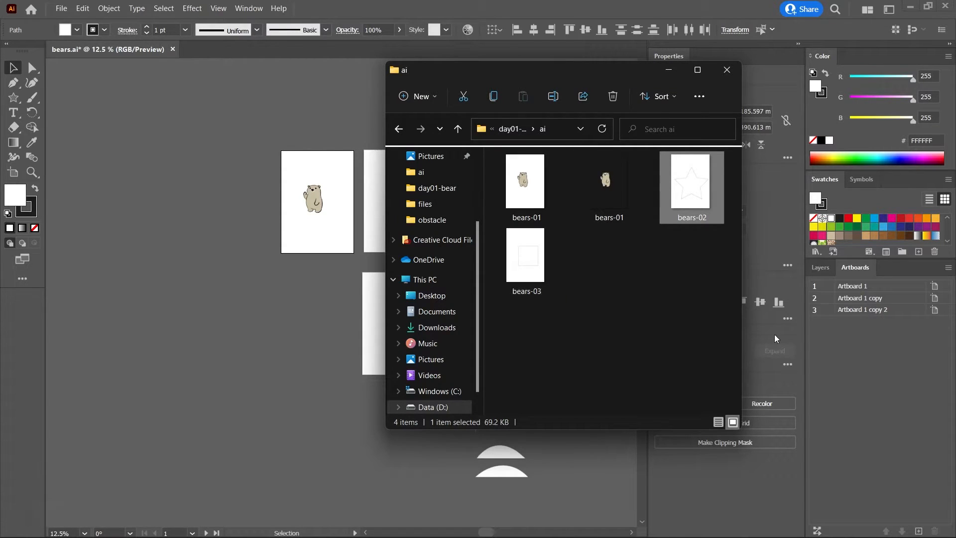
click(899, 370)
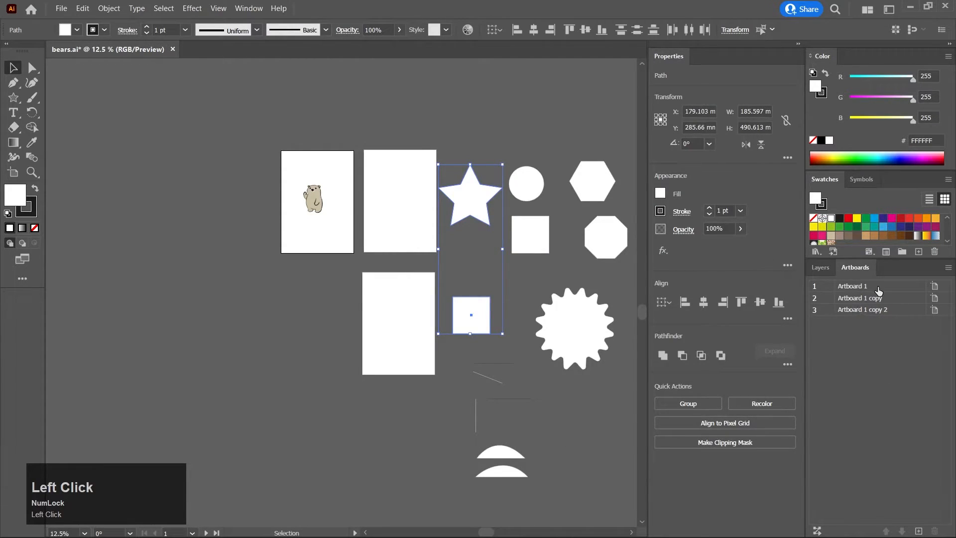
Rename Artboard 1 as bearr
double_click(860, 286)
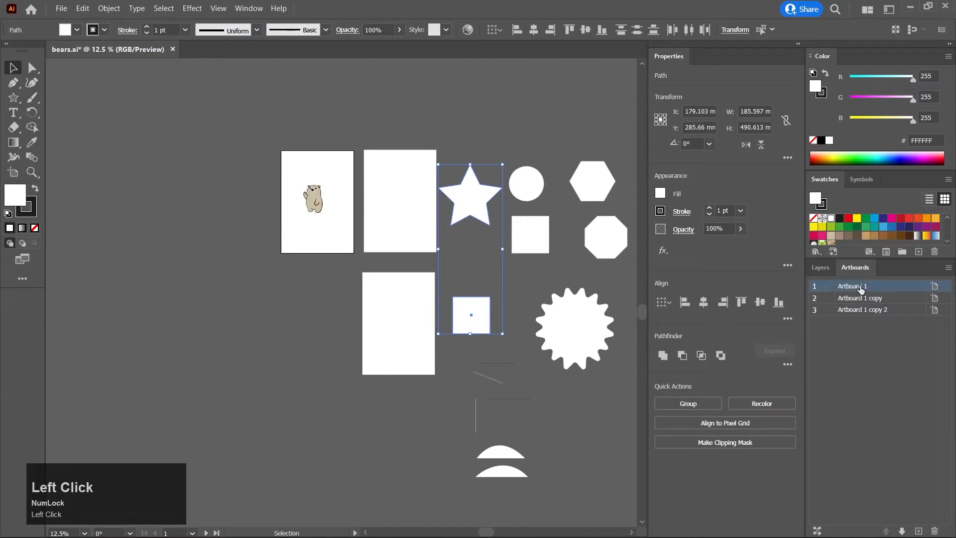
text(bearr)
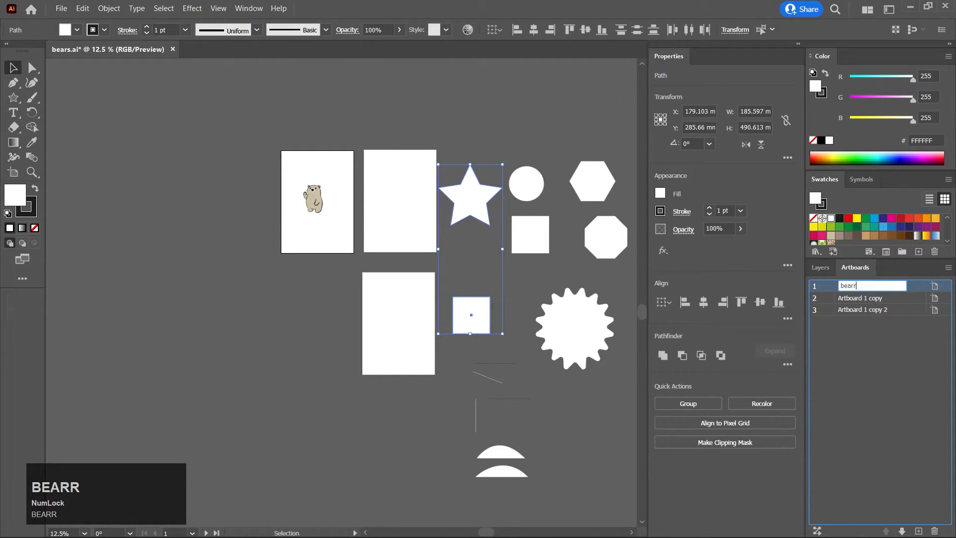
key(Return)
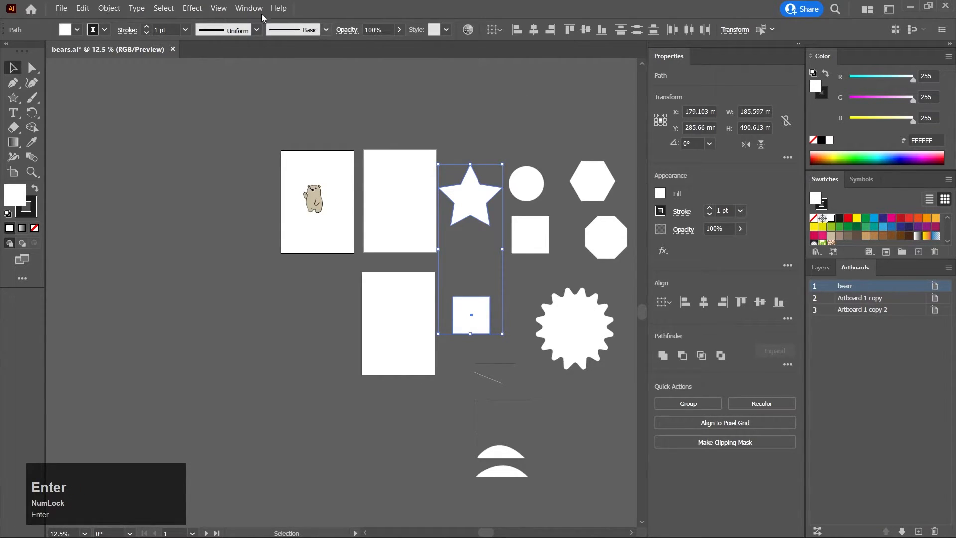
Export all artboards as JPEG files named bears into the ai folder, in RGB at maximum quality and 144 ppi
click(62, 8)
mouse_move(144, 241)
click(256, 252)
click(234, 300)
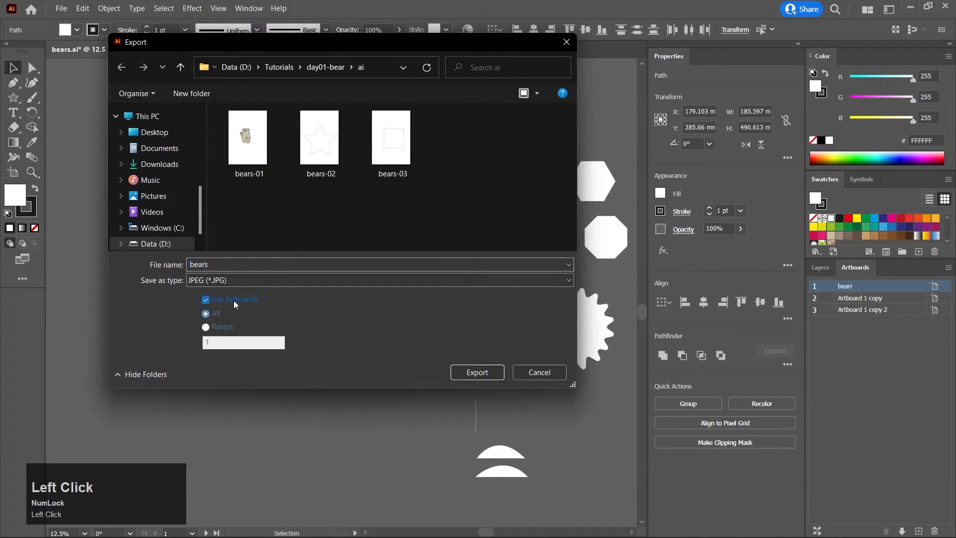
click(488, 372)
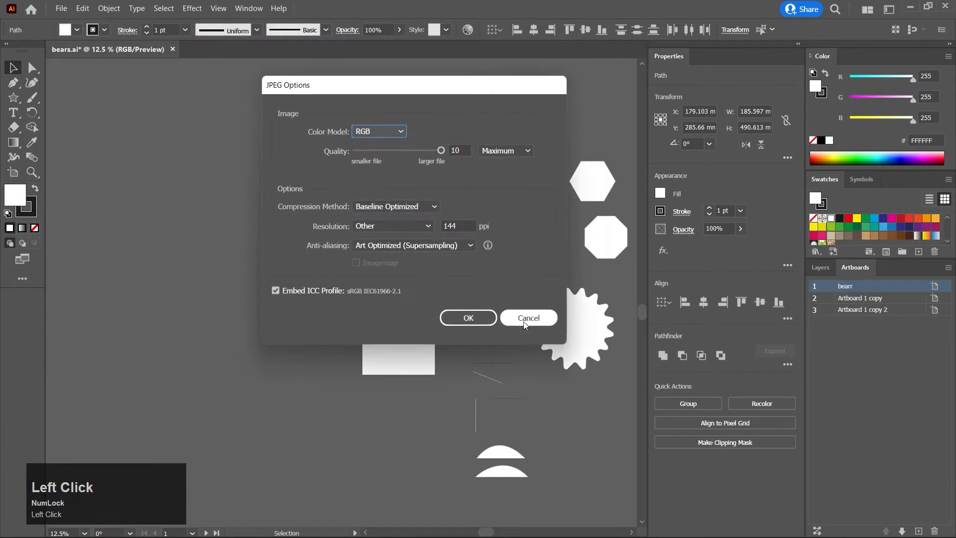
click(483, 318)
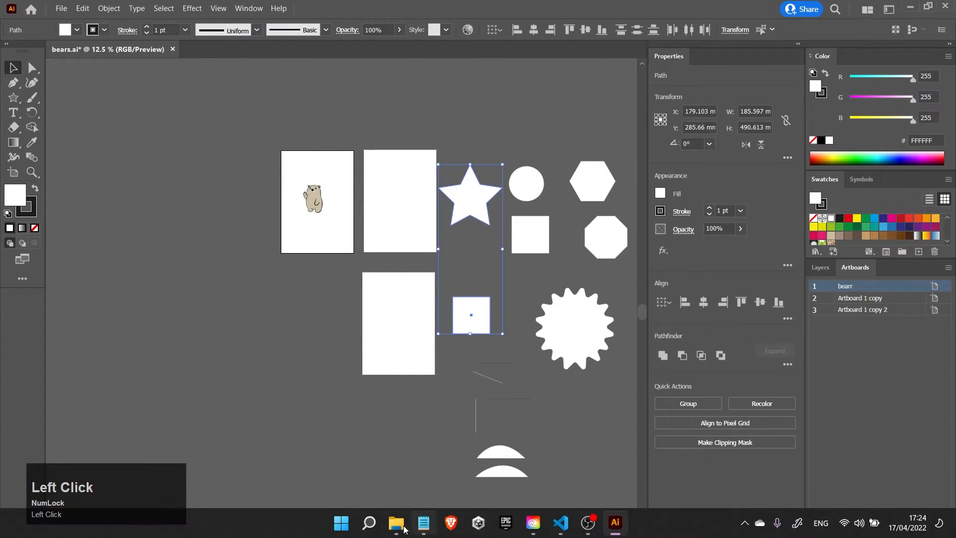
Switch to File Explorer and check the name of the new bear JPEG, then return to Illustrator
mouse_move(395, 531)
click(446, 478)
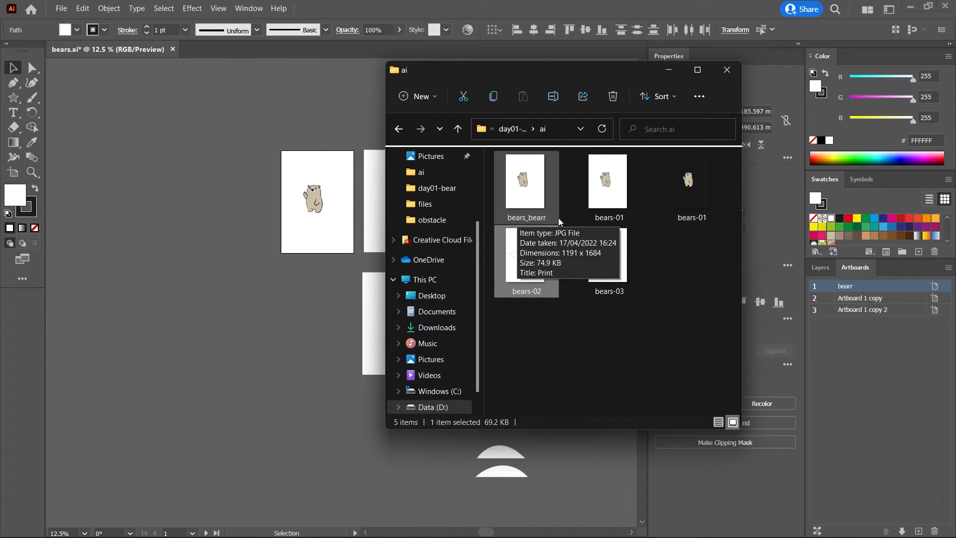
click(416, 4)
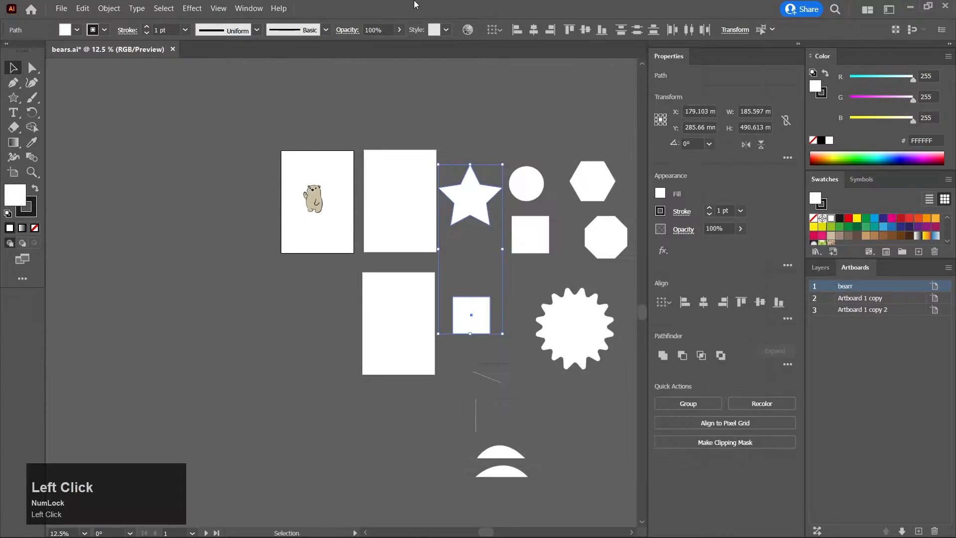
Delete the two empty artboards, Artboard 1 copy and Artboard 1 copy 2, with the Artboard tool
click(819, 267)
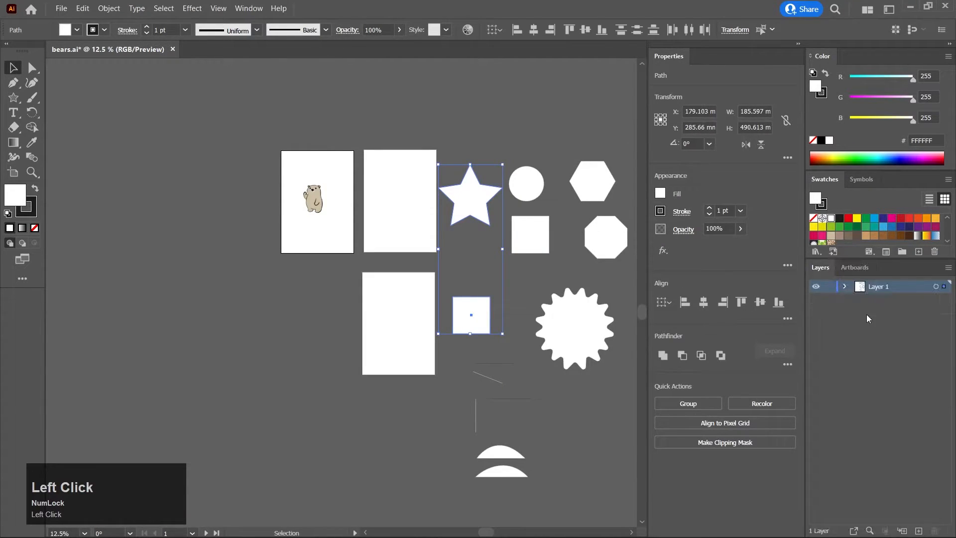
drag(371, 291, 348, 282)
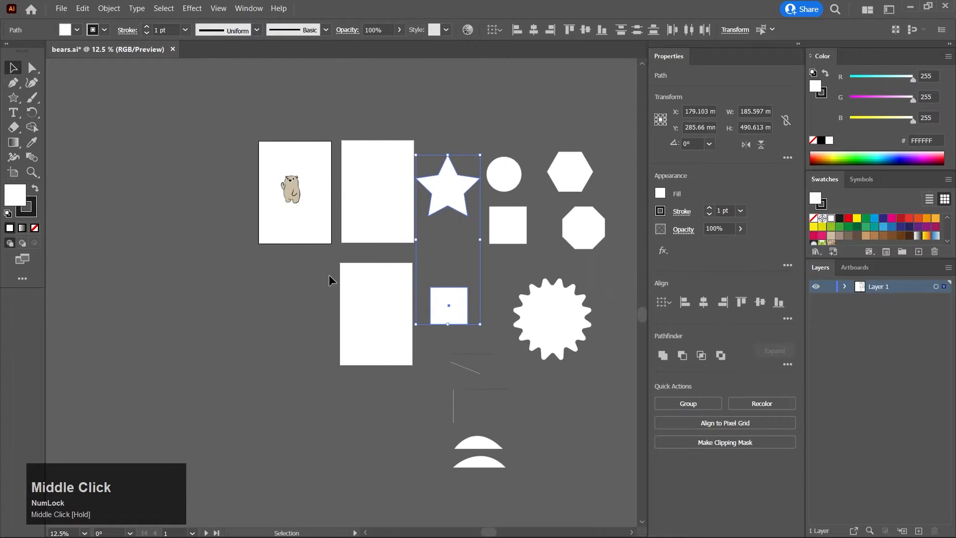
click(13, 175)
click(368, 319)
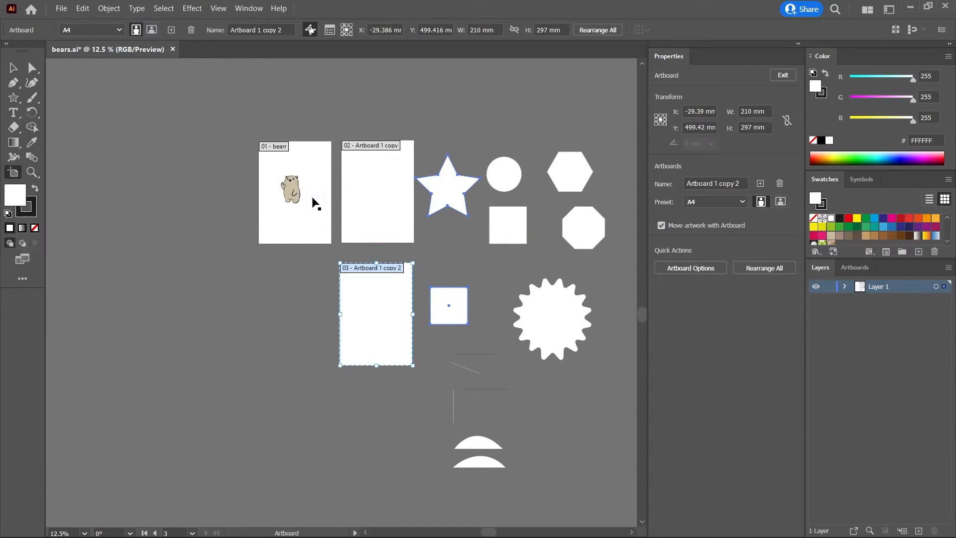
click(286, 214)
click(384, 217)
click(401, 335)
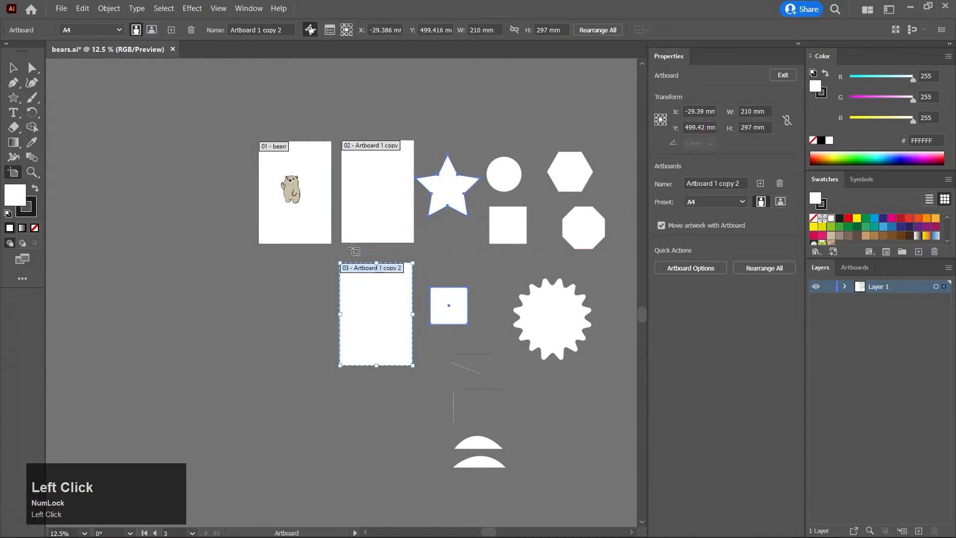
alt+scroll(363, 286, up, 2)
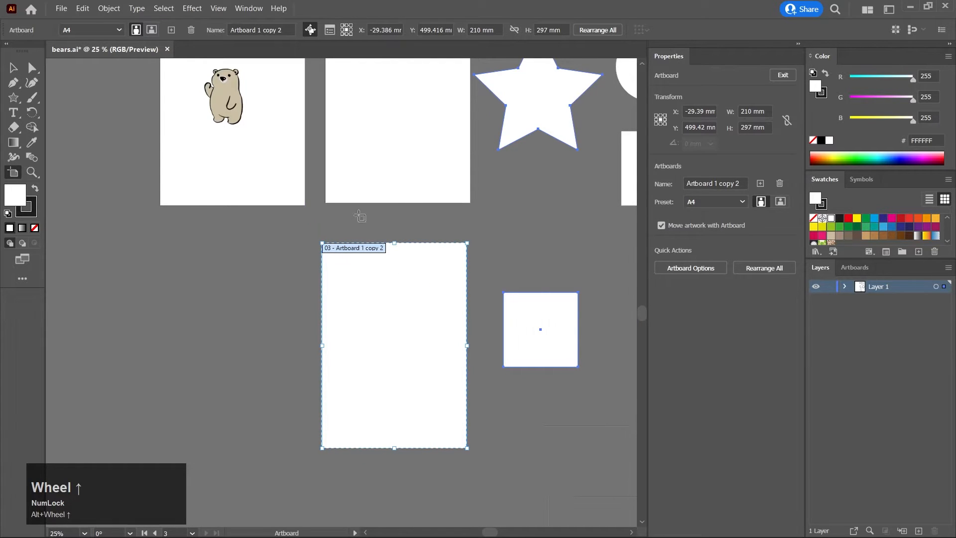
middle_click(324, 307)
drag(350, 338, 340, 456)
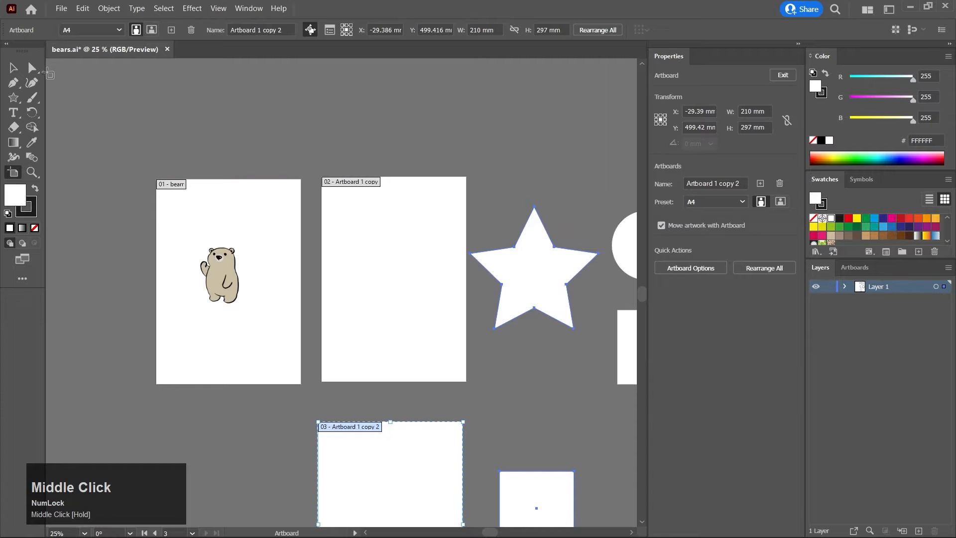
click(396, 297)
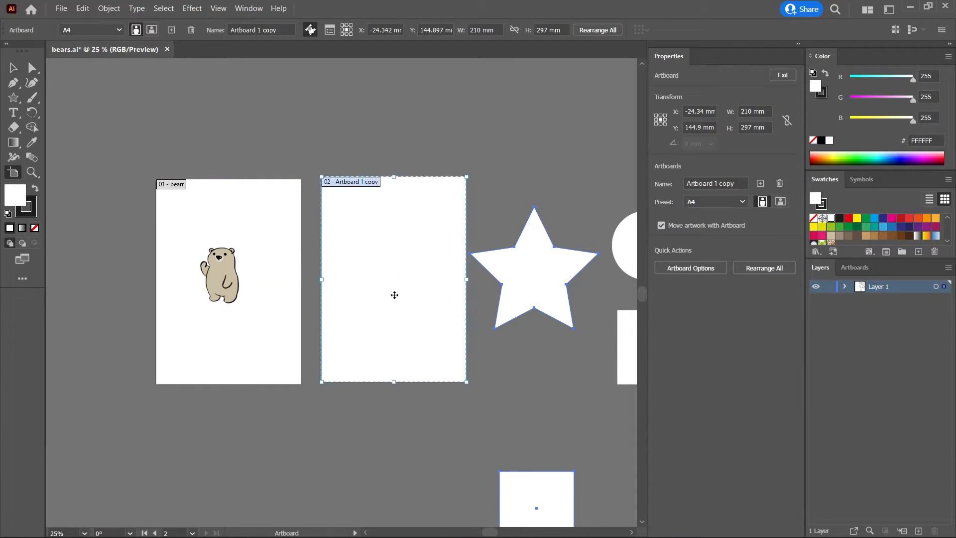
key(Delete)
click(13, 67)
Delete all the leftover shapes and lines beside the bear artboard
drag(268, 278, 336, 254)
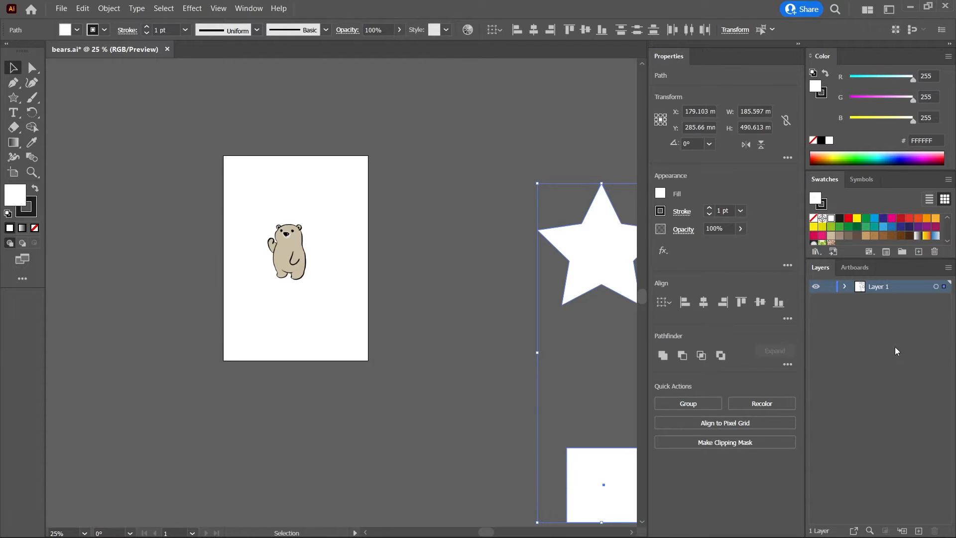
drag(576, 383, 446, 370)
scroll(447, 379, down, 3)
drag(525, 393, 457, 323)
drag(405, 216, 529, 467)
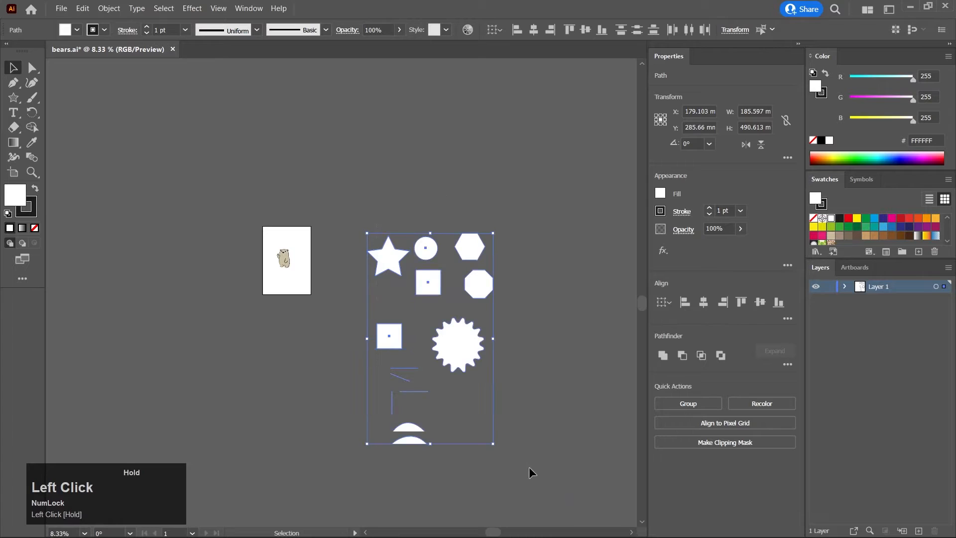
key(Delete)
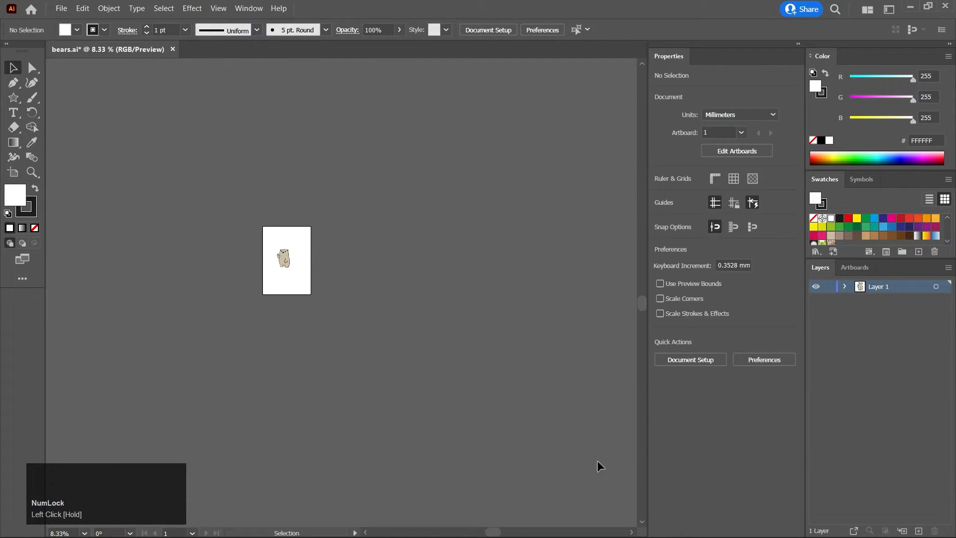
Enlarge the linked bear image to about 162 × 248 mm so it fills most of the artboard
drag(404, 387, 432, 386)
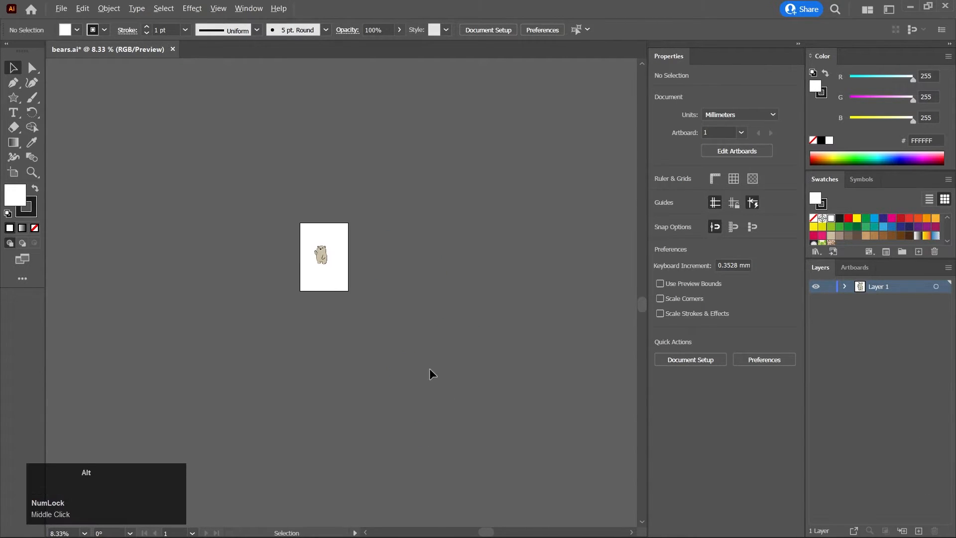
scroll(292, 228, up, 3)
drag(450, 314, 363, 276)
mouse_move(306, 270)
mouse_down()
mouse_move(353, 271)
mouse_move(308, 277)
mouse_up()
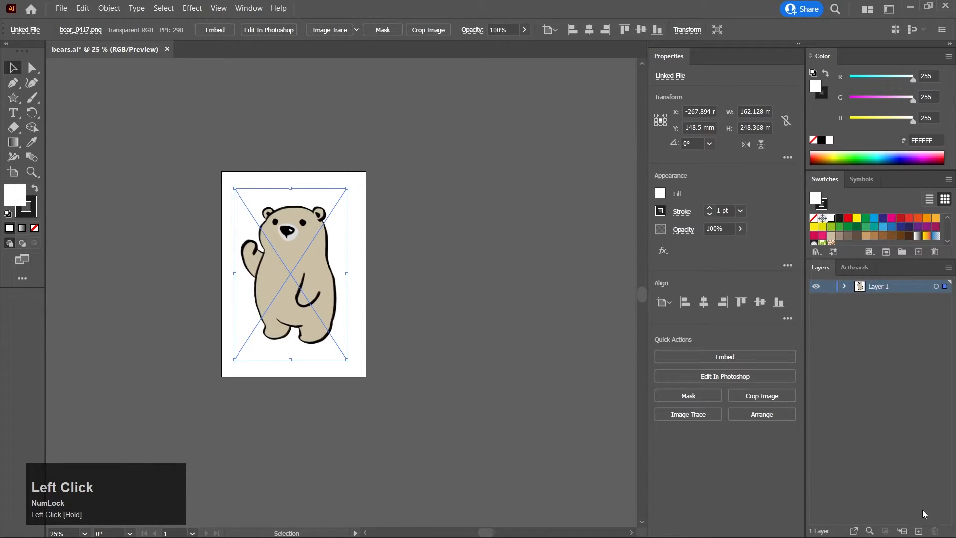
Add a new layer above Layer 1 and draw a many-pointed star about 340 mm wide on it
click(918, 530)
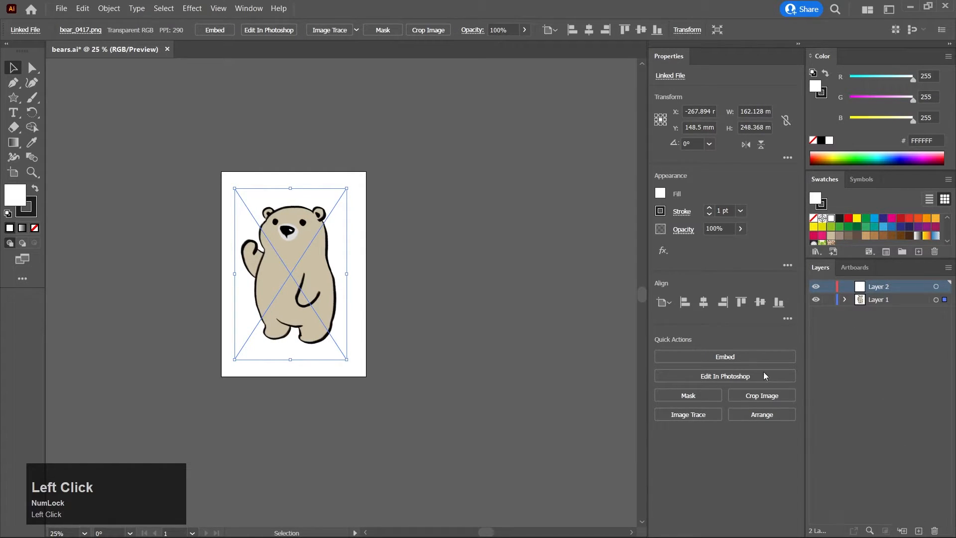
click(194, 158)
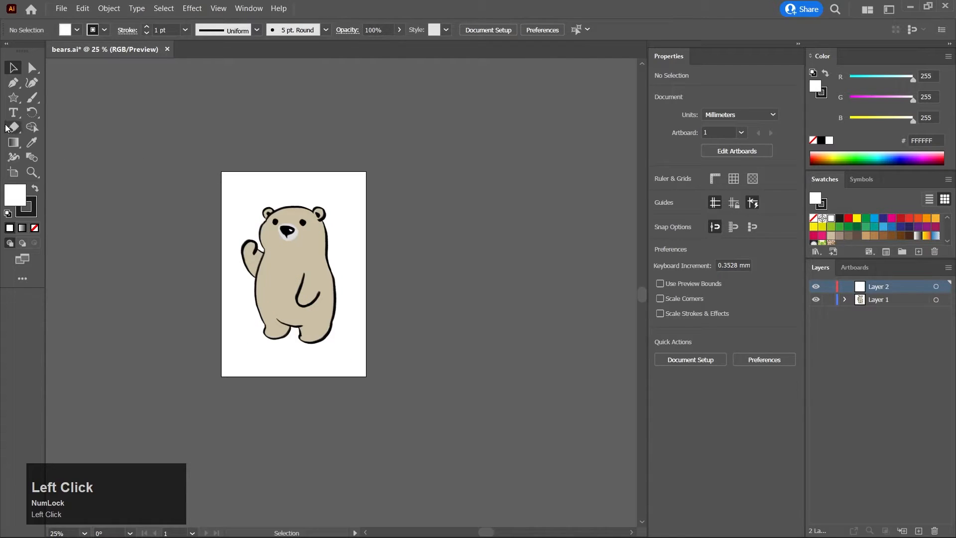
click(13, 98)
drag(226, 219, 334, 263)
Move the many-pointed star over the bear's head and upper body
click(13, 68)
middle_click(409, 332)
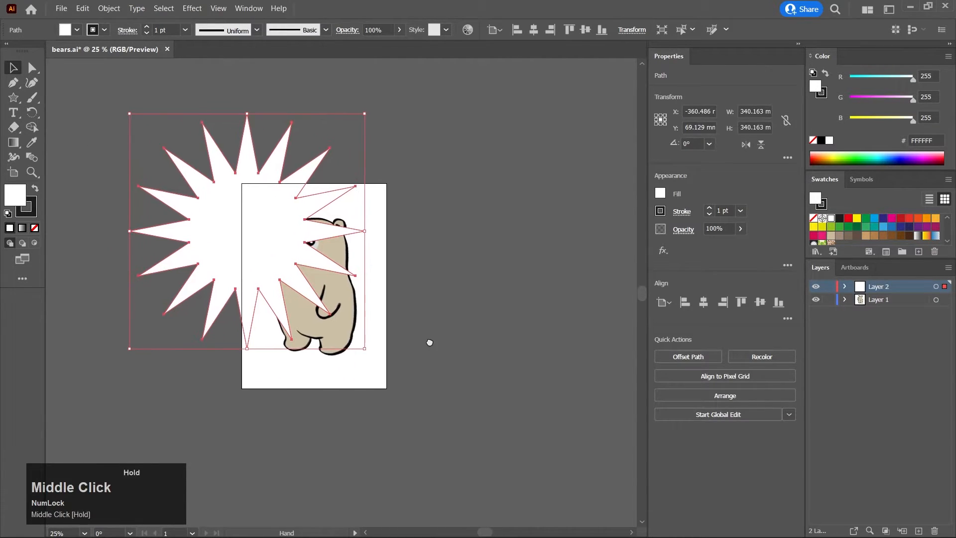
drag(230, 206, 388, 215)
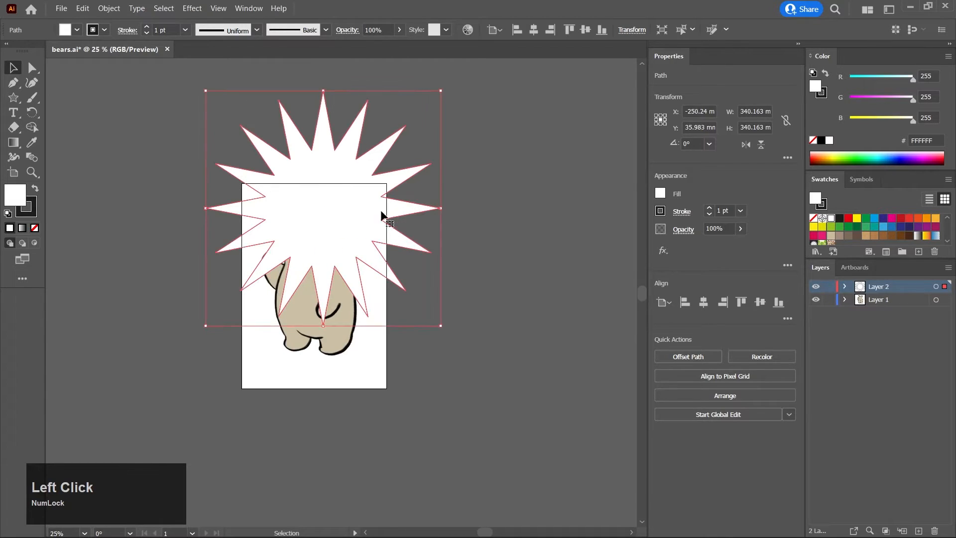
click(880, 353)
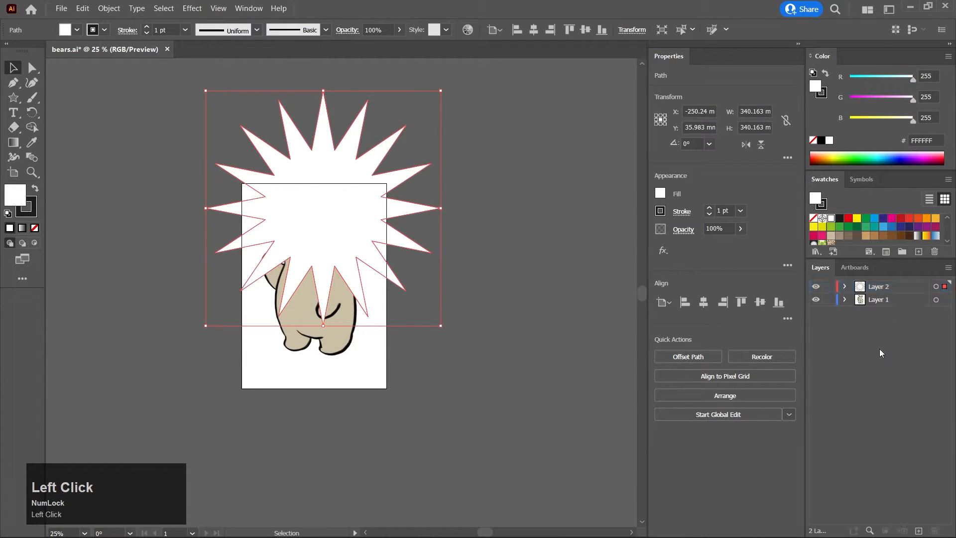
Delete the many-pointed star from Layer 2 and move the linked bear image slightly down on the artboard
drag(363, 226, 436, 208)
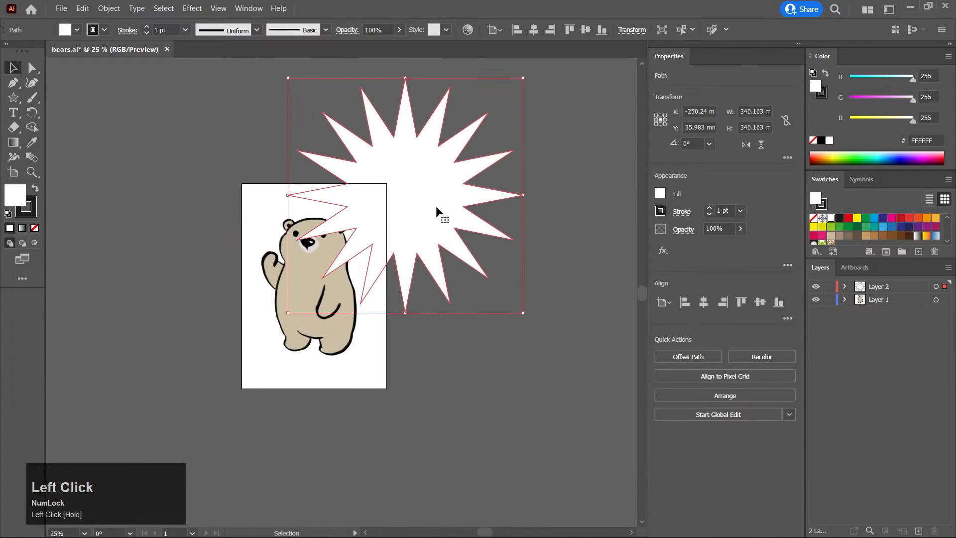
key(Delete)
mouse_move(317, 288)
mouse_down()
mouse_move(325, 299)
mouse_move(326, 288)
mouse_move(317, 296)
mouse_up()
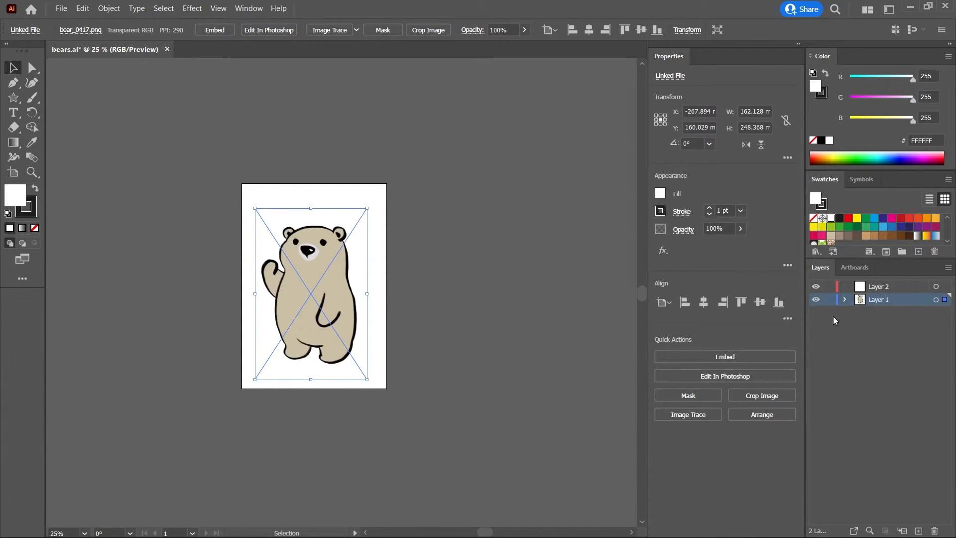
Move the linked bear image slightly up and to the right on the artboard
click(858, 335)
scroll(277, 281, up, 4)
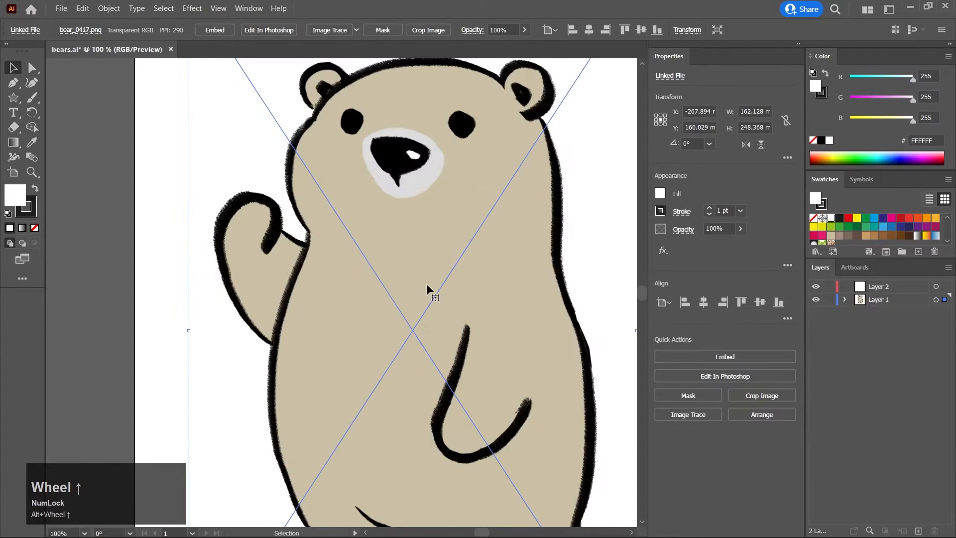
middle_click(427, 288)
click(14, 83)
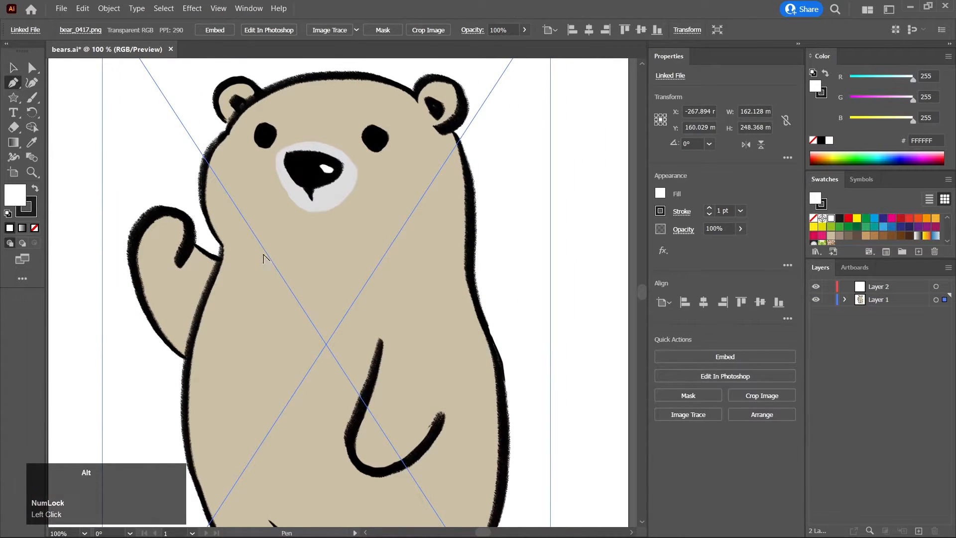
scroll(263, 258, down, 2)
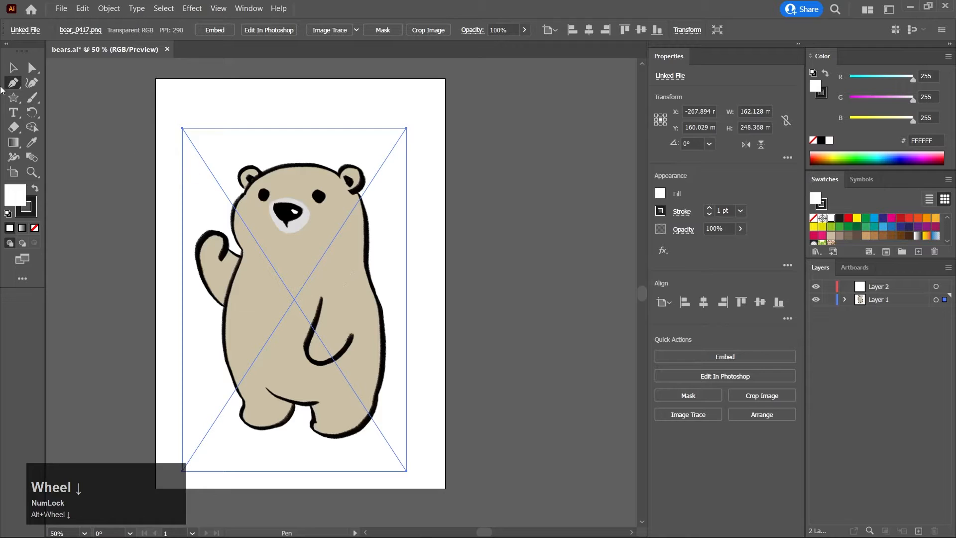
click(14, 67)
mouse_move(355, 321)
mouse_down()
mouse_move(374, 313)
mouse_move(344, 312)
mouse_move(363, 312)
mouse_up()
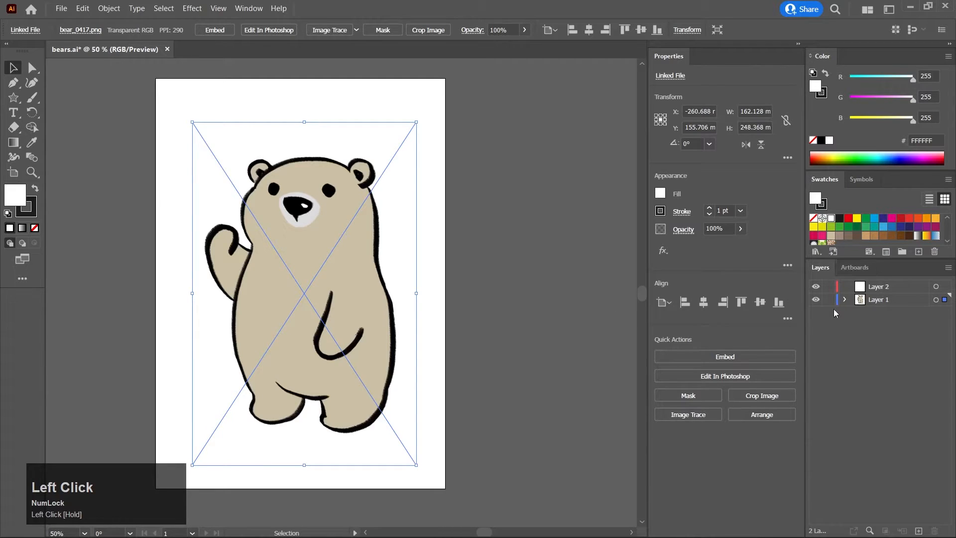
Lock Layer 1 to test whether the bear can be moved, unlock it, and shift the bear slightly down and to the left
click(880, 299)
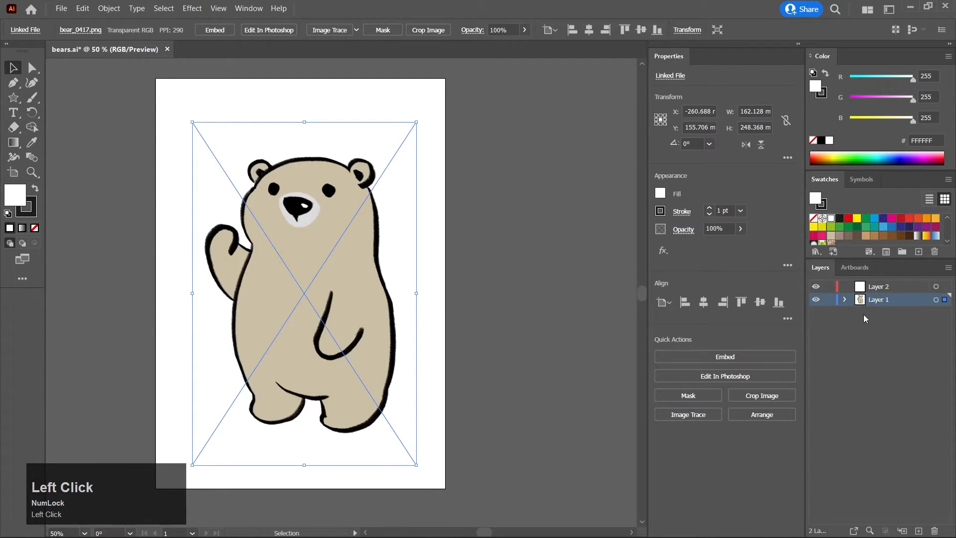
click(829, 299)
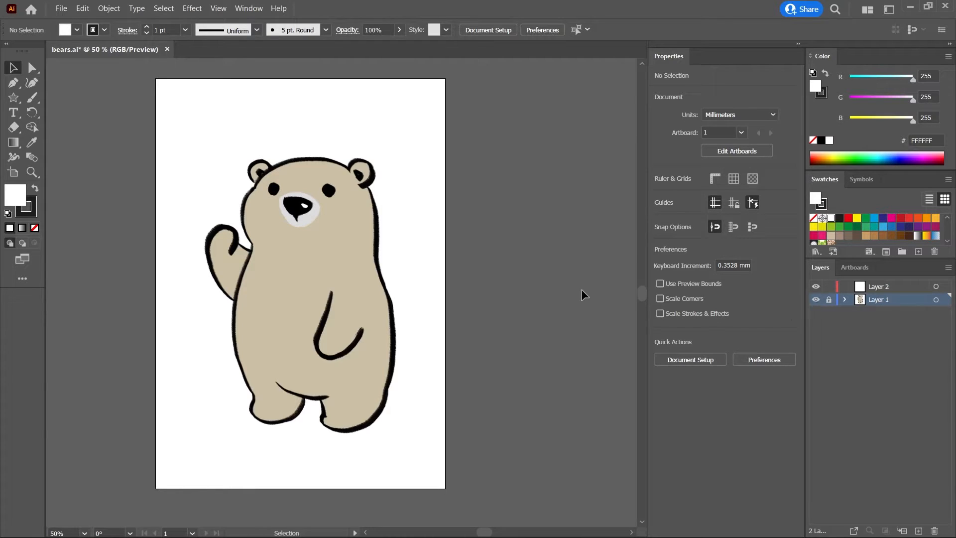
drag(307, 254, 392, 265)
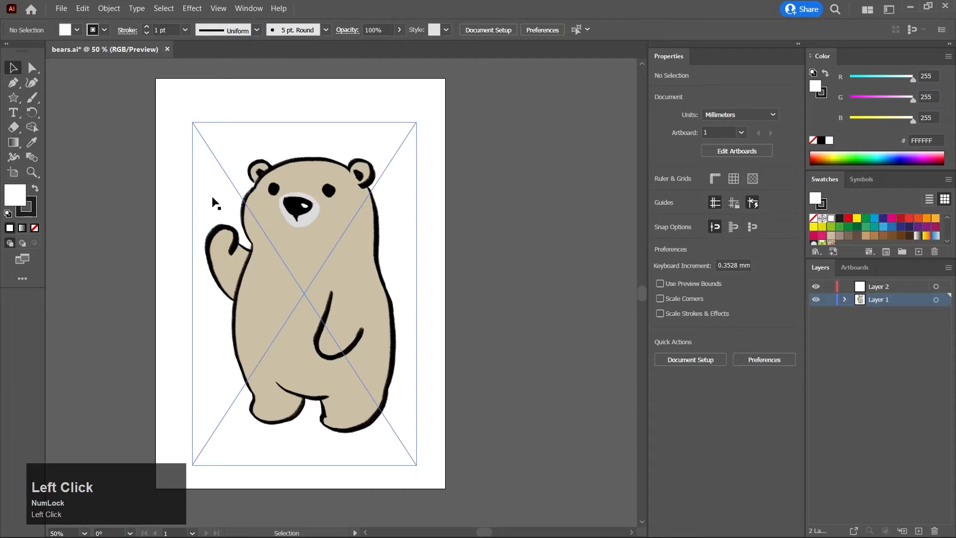
drag(328, 267, 324, 273)
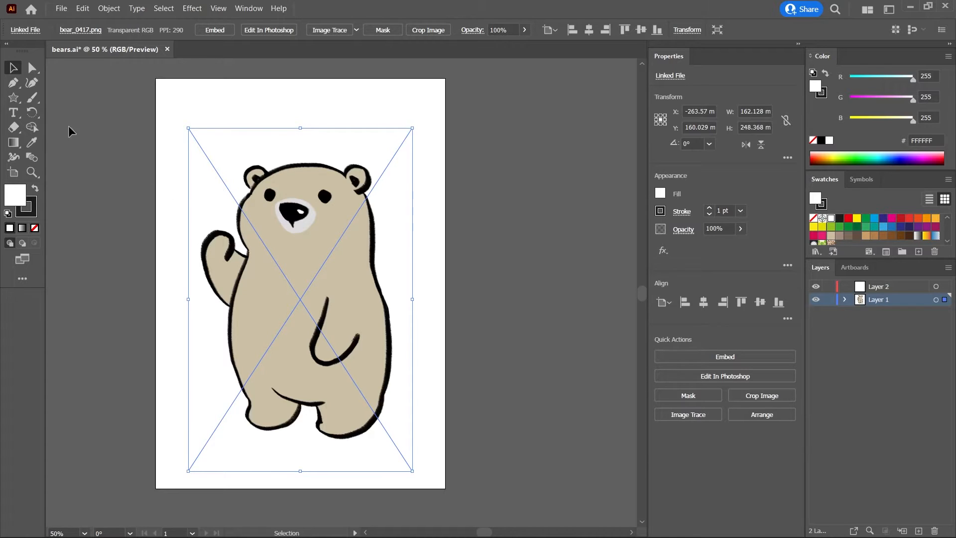
Draw a many-pointed star about 348 mm wide over the bear on Layer 1 and deselect it
click(13, 98)
drag(188, 174, 390, 304)
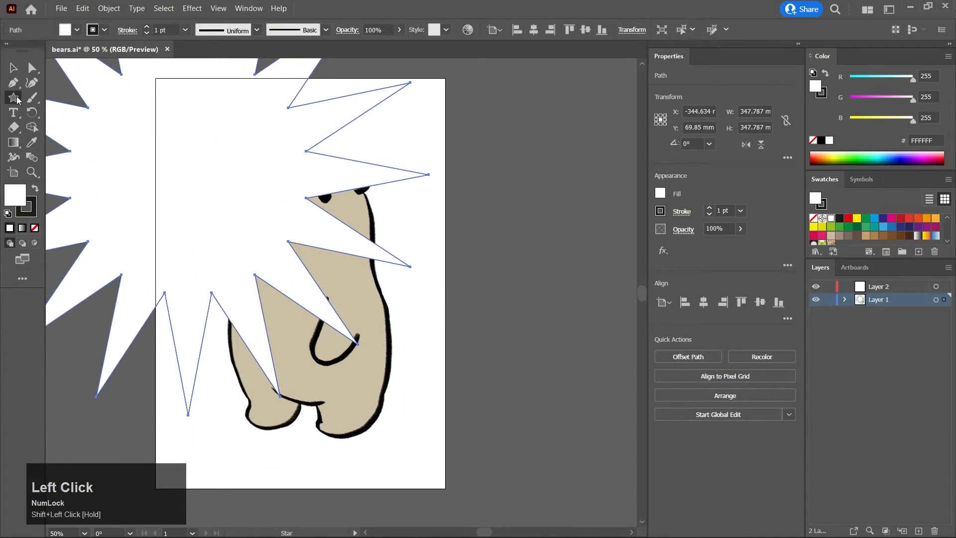
click(13, 68)
click(514, 331)
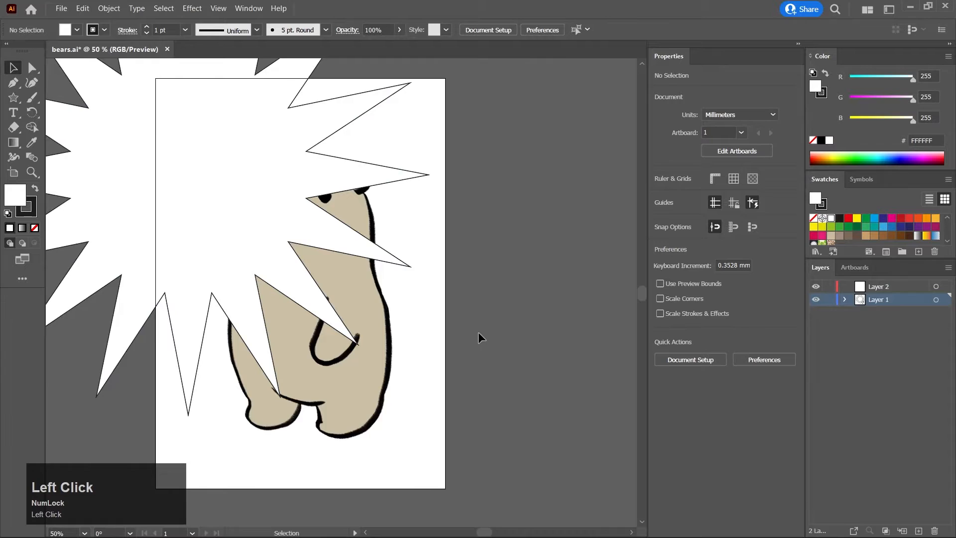
Transfer the many-pointed star from Layer 1 to Layer 2
alt+scroll(481, 337, down, 1)
click(298, 240)
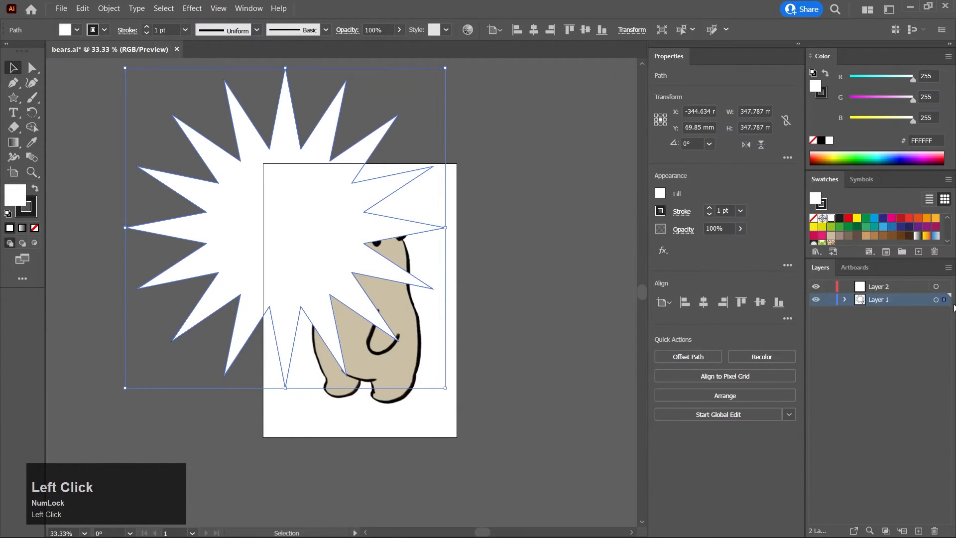
drag(949, 300, 949, 286)
click(511, 288)
click(339, 246)
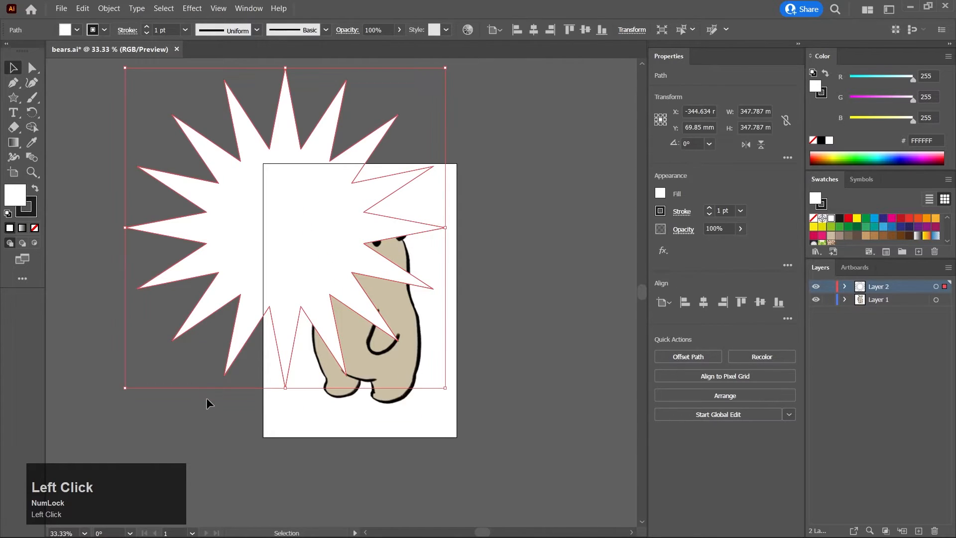
Move the star slightly down over the bear and delete it
drag(256, 258, 300, 270)
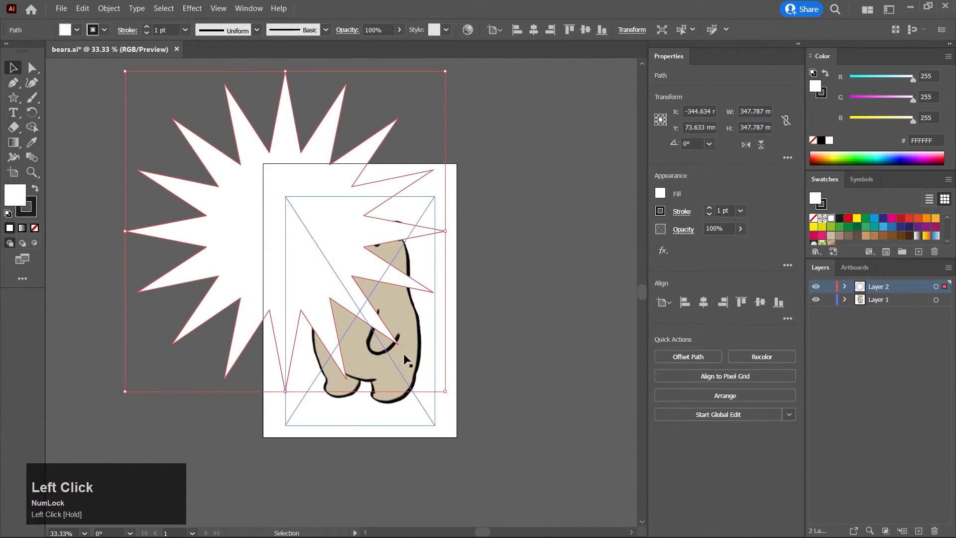
click(196, 244)
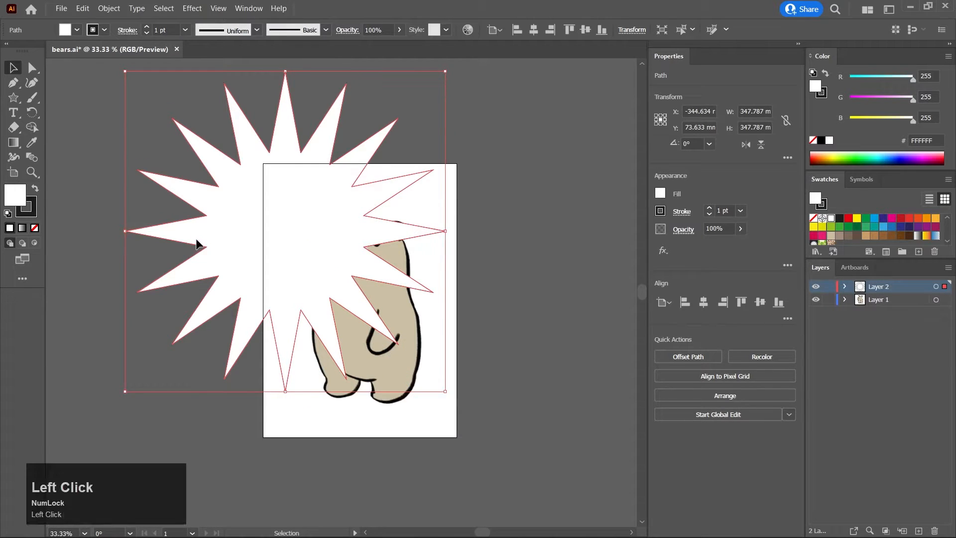
key(Delete)
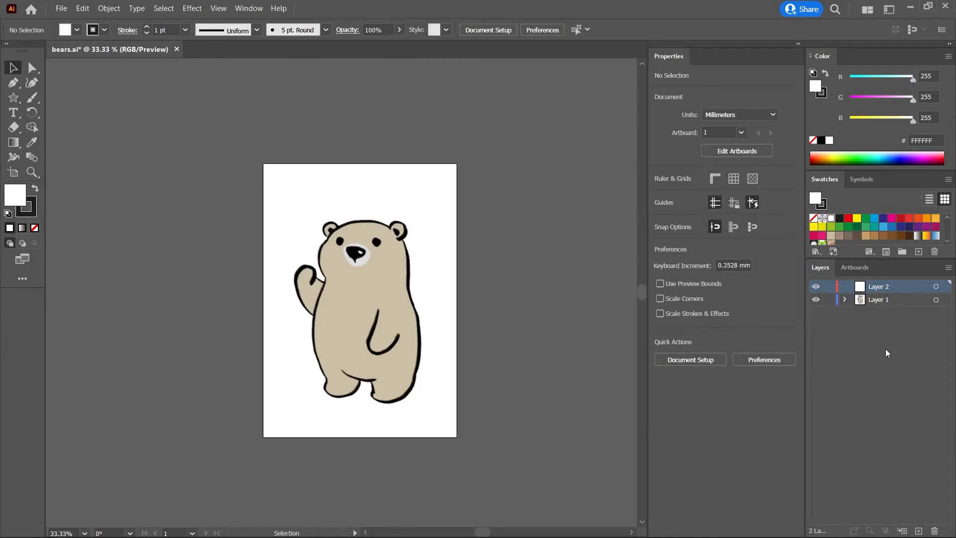
Lock Layer 1 and make Layer 2 the active layer for drawing with the Pen tool
click(827, 301)
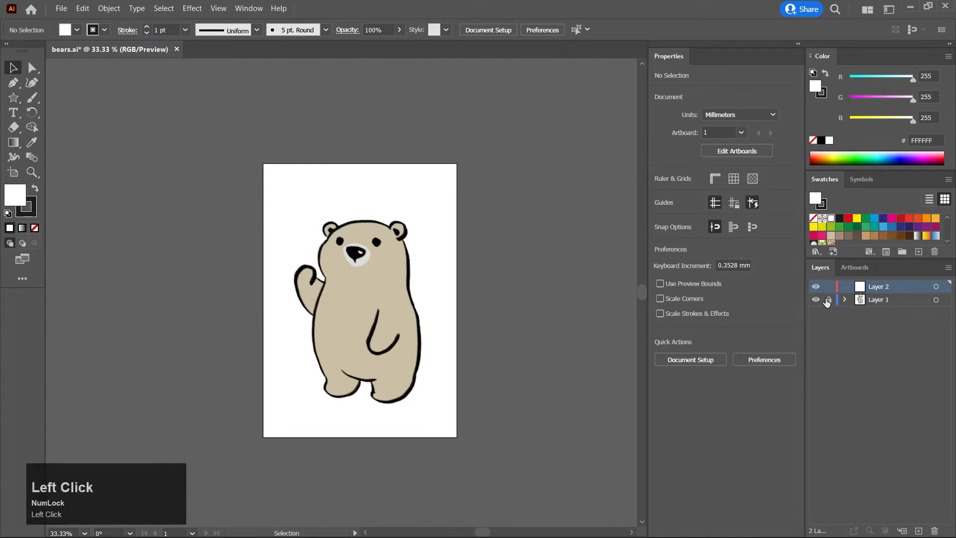
click(881, 303)
middle_click(411, 353)
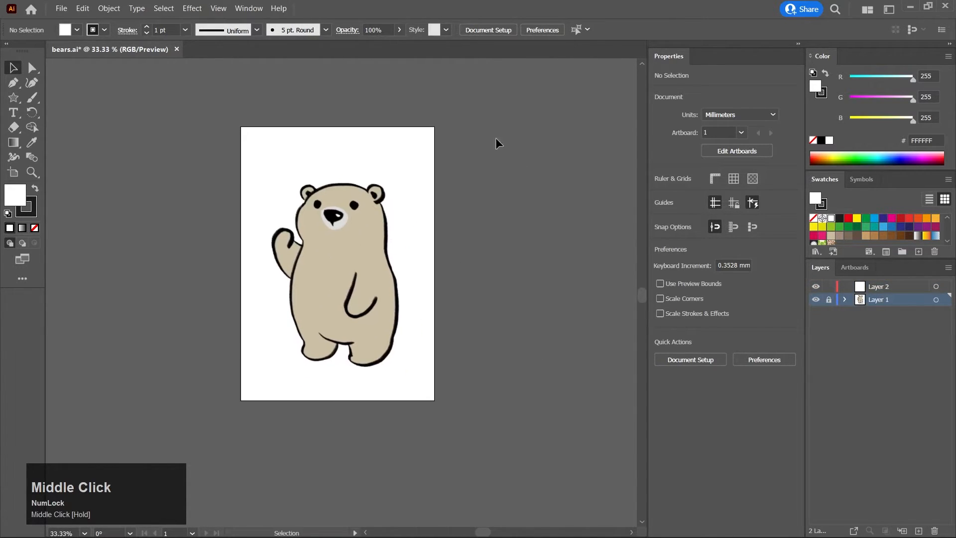
click(13, 83)
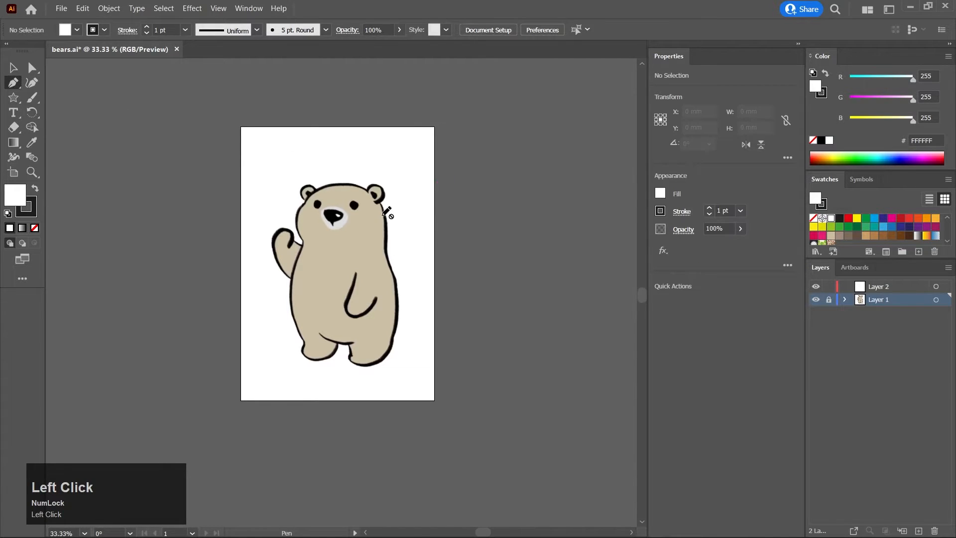
key(alt)
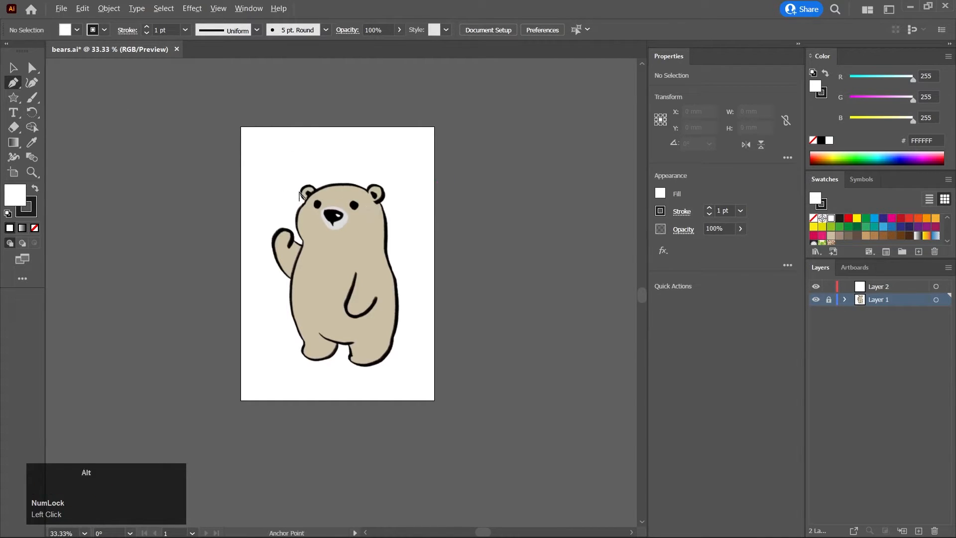
click(895, 289)
Trace the top of the bear's head from beside the left ear with the Pen tool, and set the path's fill and stroke to none
alt+scroll(308, 200, up, 1)
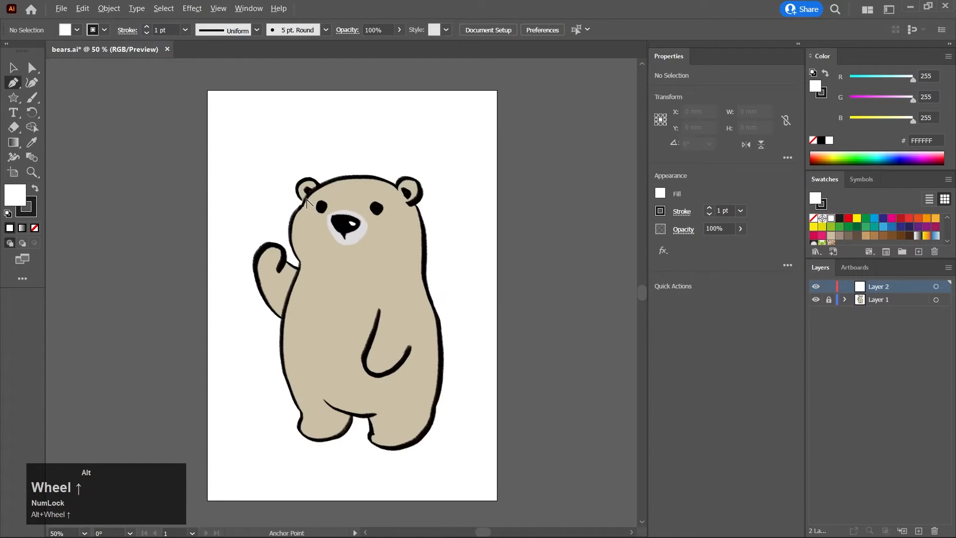
alt+scroll(319, 184, up, 4)
middle_click(304, 208)
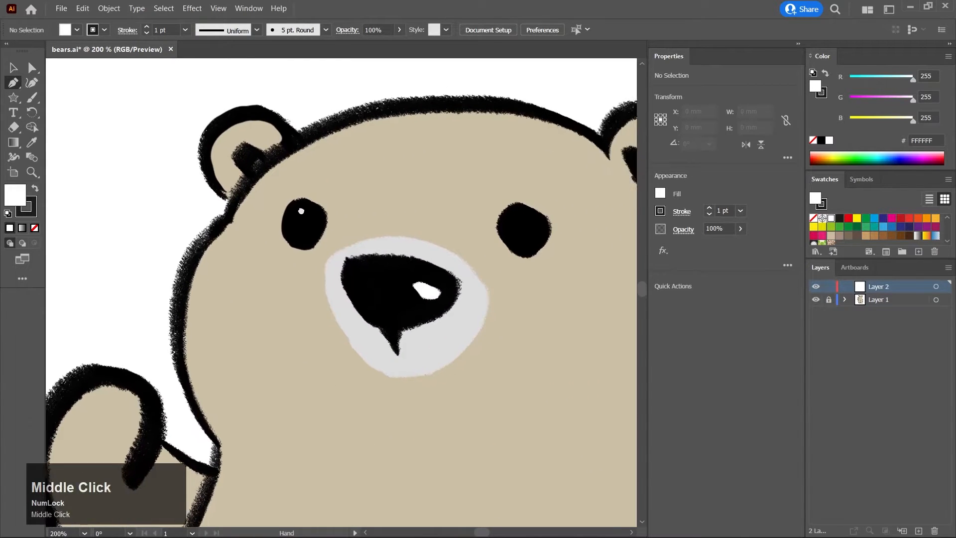
alt+scroll(249, 198, down, 1)
middle_click(238, 209)
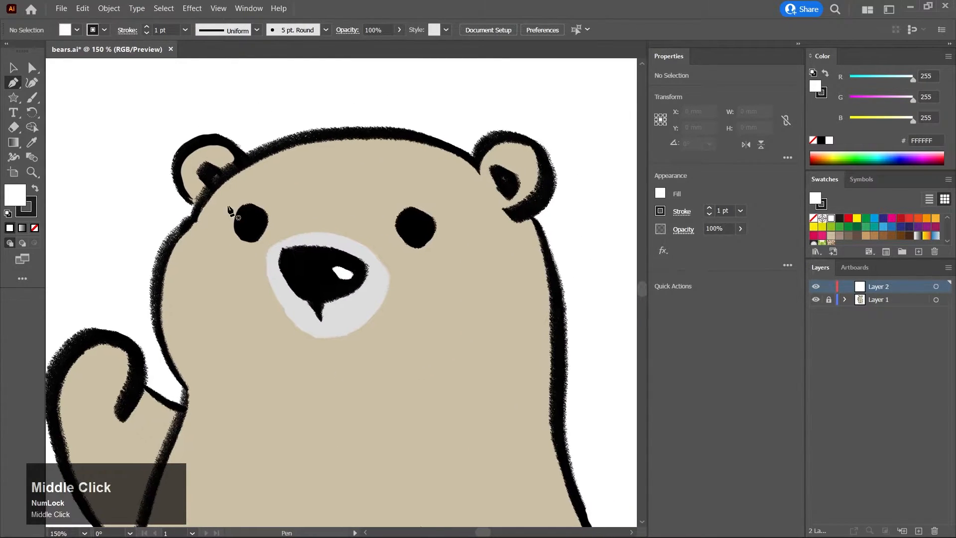
click(195, 216)
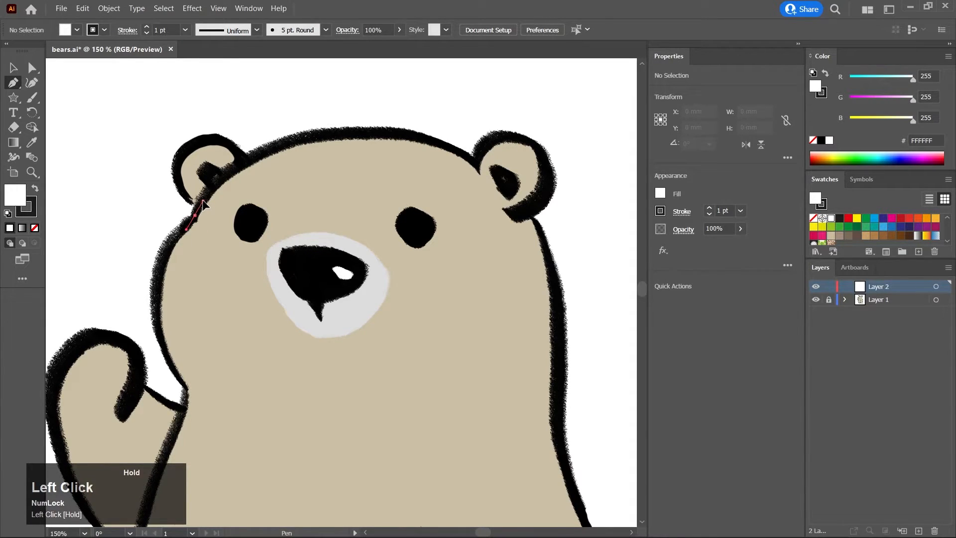
drag(204, 204, 203, 202)
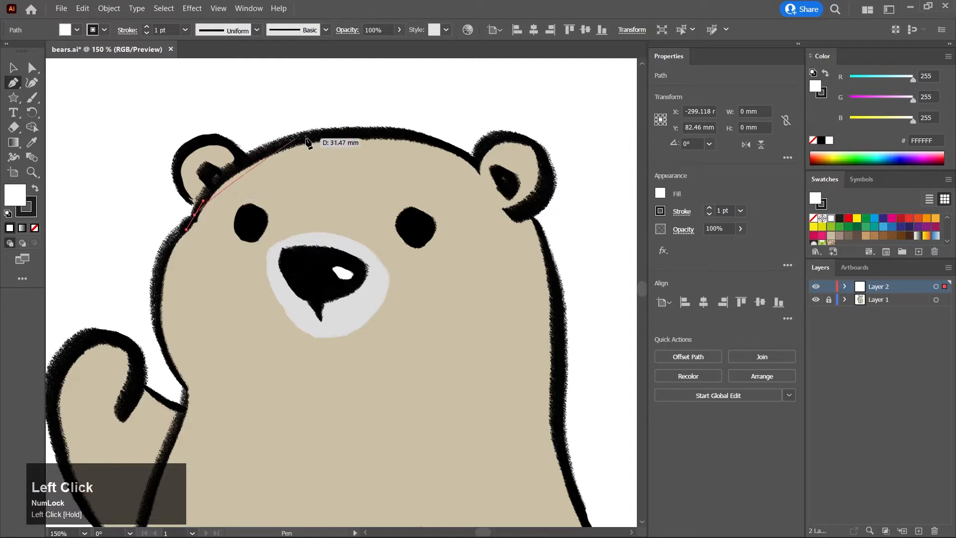
drag(407, 134, 567, 154)
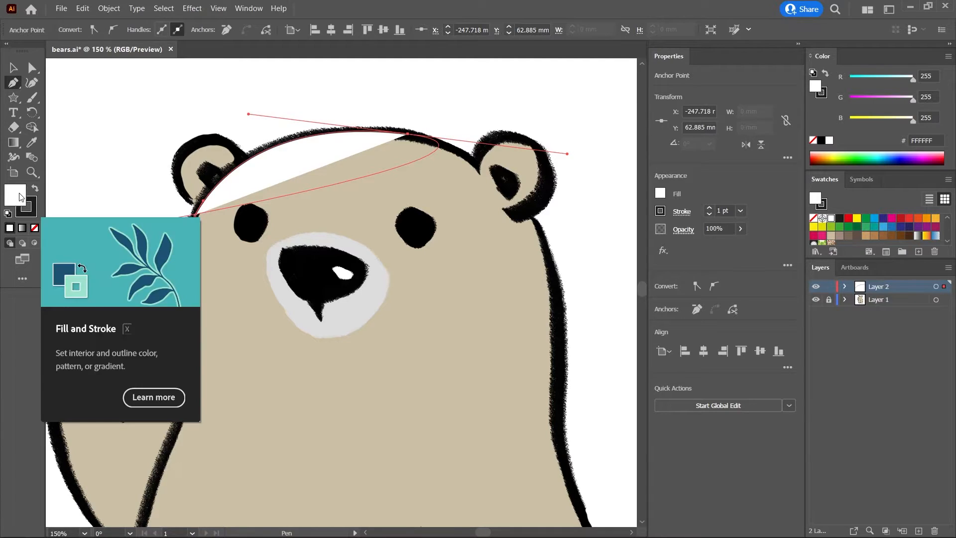
click(35, 228)
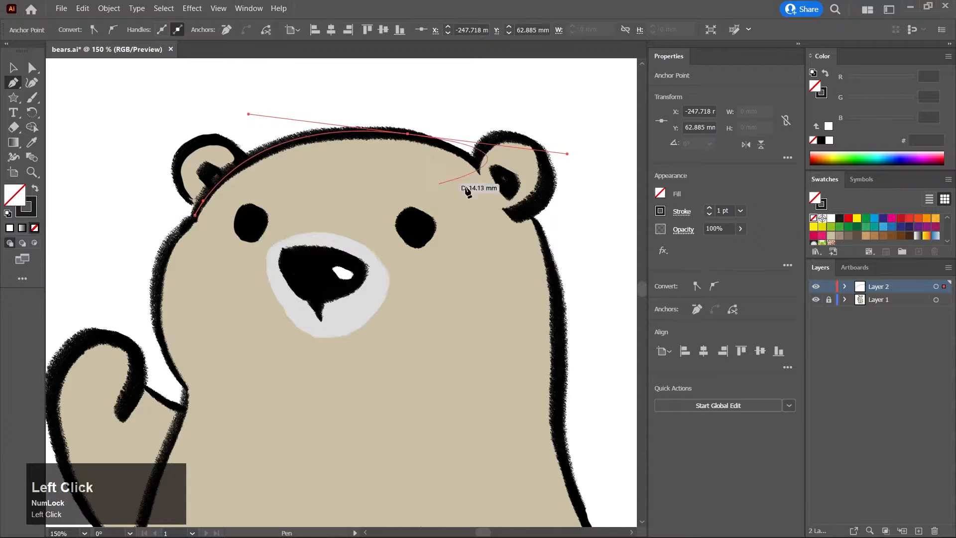
click(34, 229)
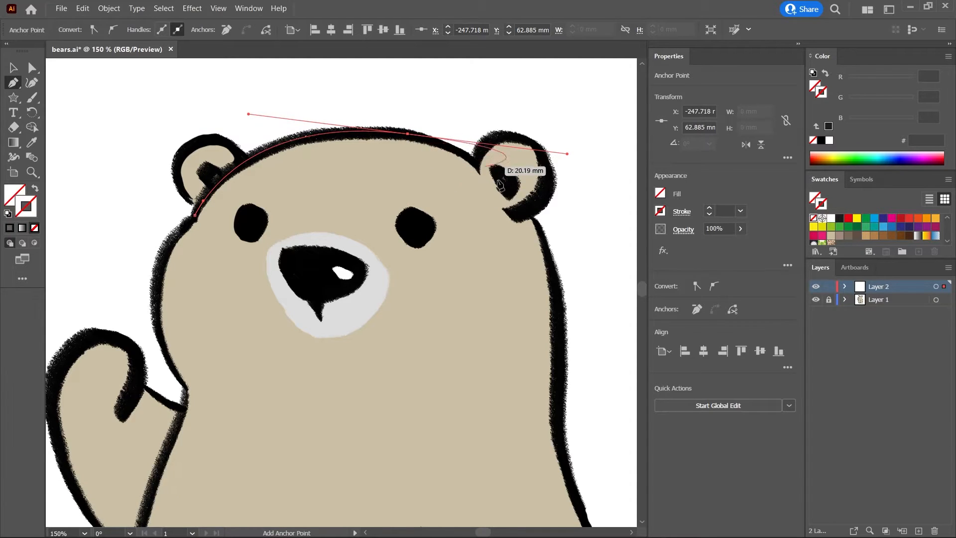
Remove the forward handle at the head path's last anchor and extend the curve to a corner at the inner base of the right ear
alt+scroll(406, 148, up, 1)
alt+scroll(406, 148, up, 1)
drag(445, 163, 380, 159)
drag(462, 194, 438, 192)
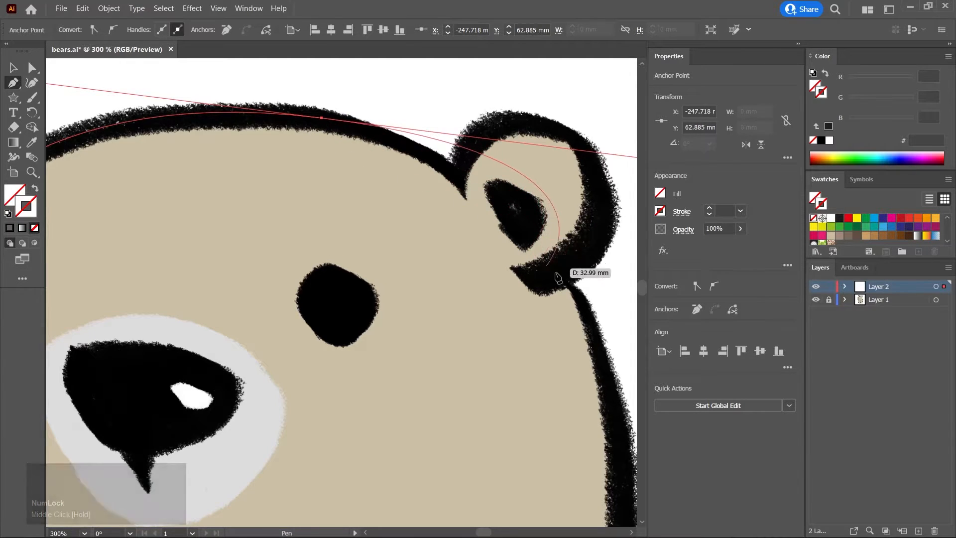
drag(565, 305, 555, 346)
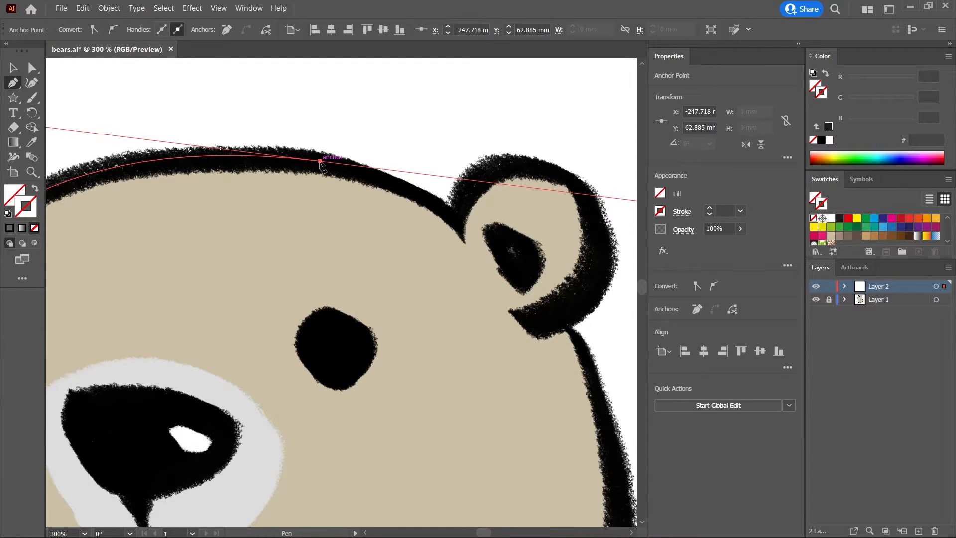
click(321, 162)
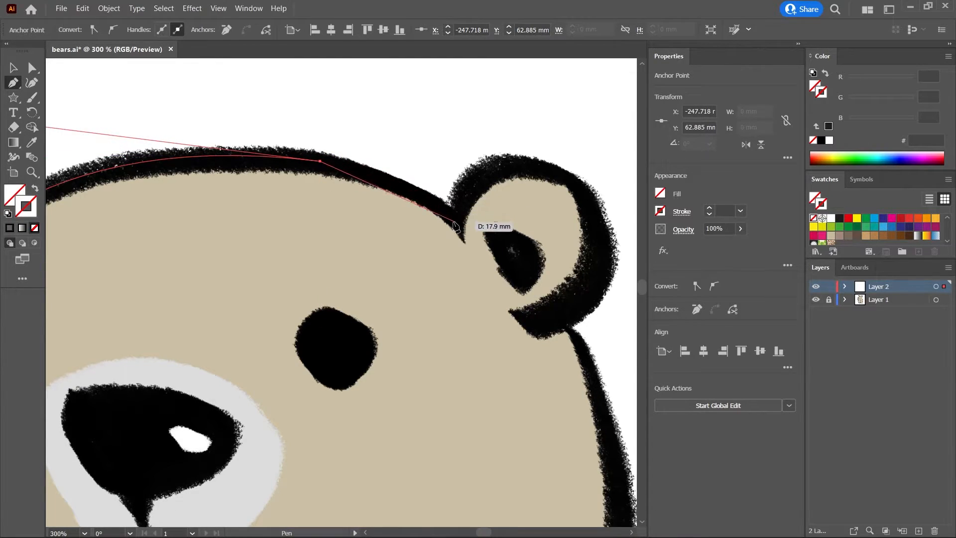
drag(453, 216, 513, 263)
click(453, 216)
drag(516, 165, 561, 172)
drag(598, 244, 529, 325)
key(ctrl+z)
key(ctrl+z)
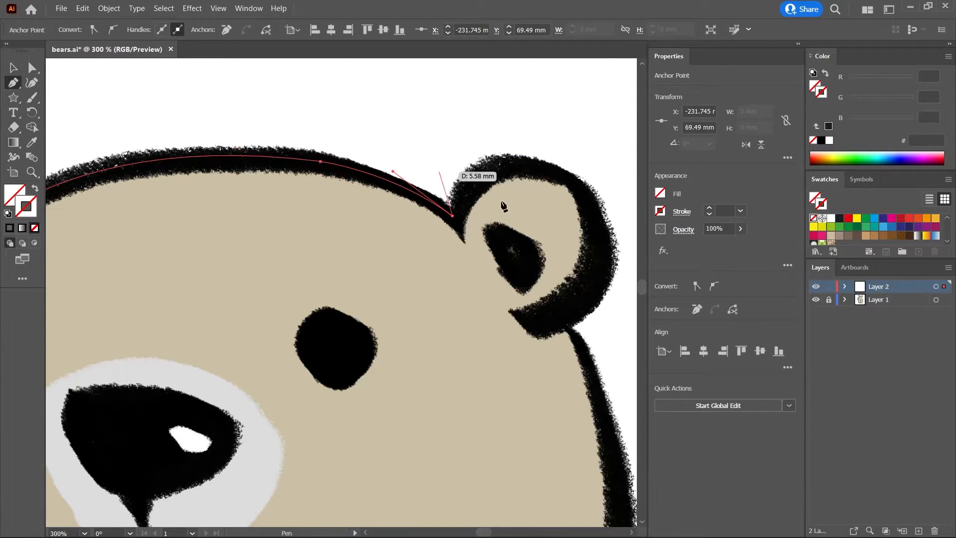
Continue the path around the outside of the right ear with two curved anchors, ending at the ear's lower tip
drag(580, 193, 583, 263)
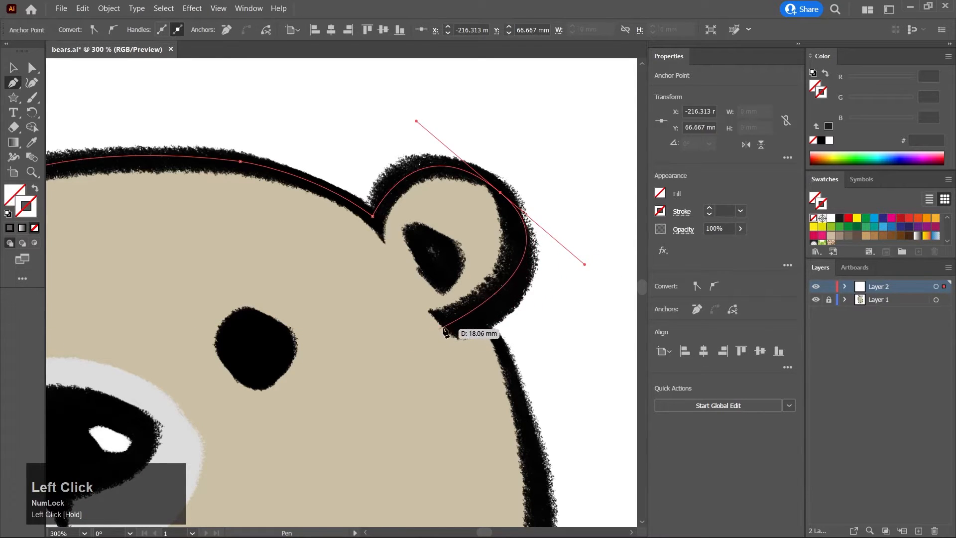
click(500, 193)
drag(459, 318, 357, 362)
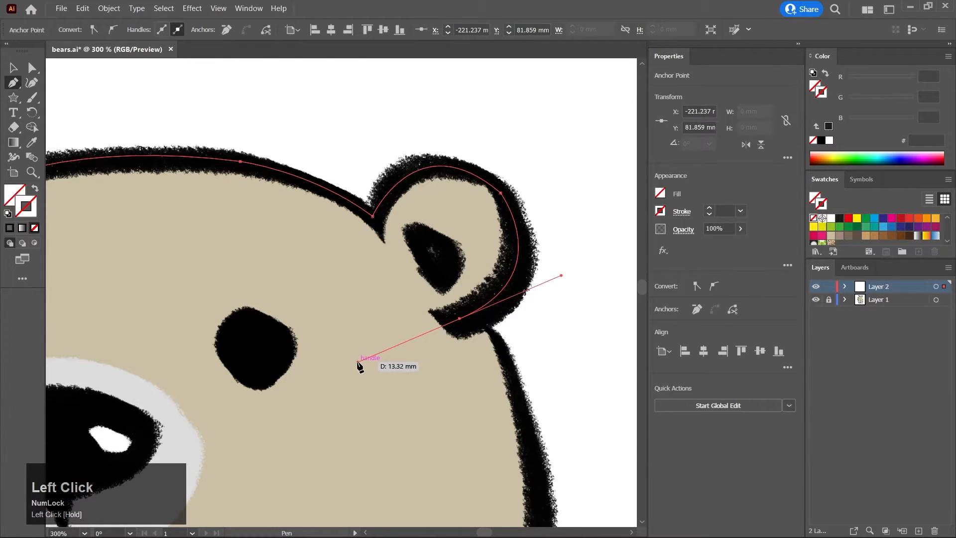
Undo the right ear's anchors and retrace its outer edge with three shorter curved segments and a final anchor at the lower tip
key(ctrl+z)
key(ctrl+z)
drag(458, 324, 433, 448)
key(ctrl+z)
drag(415, 169, 443, 163)
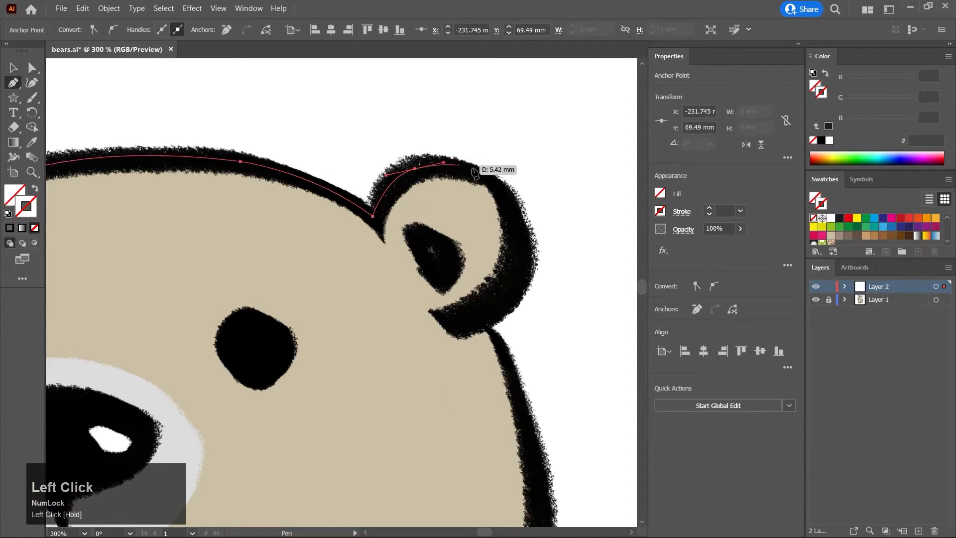
drag(489, 182, 506, 195)
drag(511, 276, 454, 326)
click(451, 325)
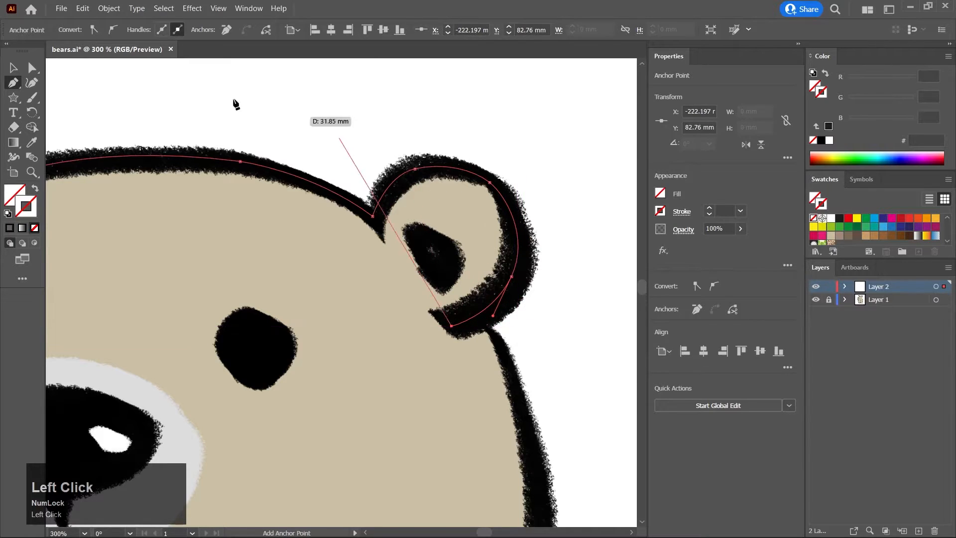
Try to continue the path from the right ear's lower tip to the top of the adjoining body outline
click(14, 67)
alt+scroll(408, 310, down, 3)
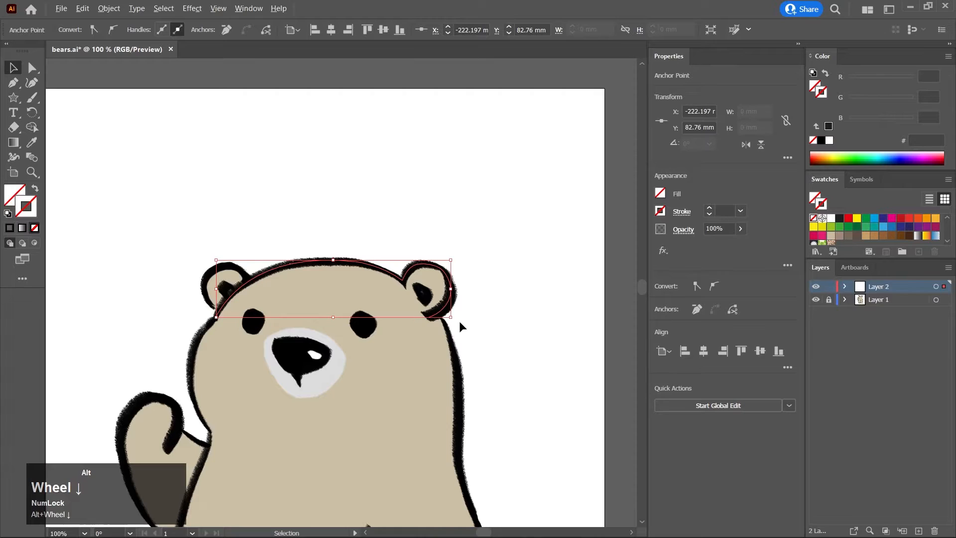
alt+scroll(459, 324, up, 4)
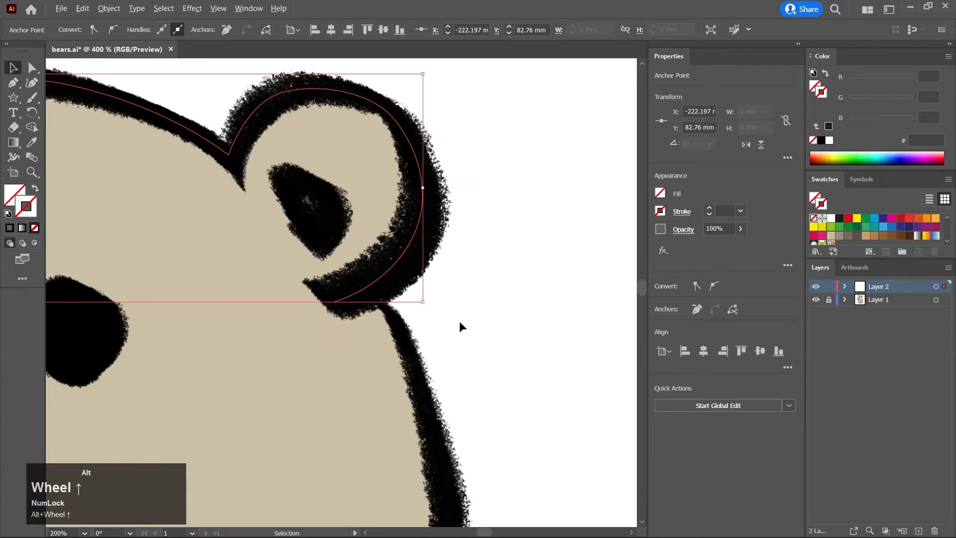
click(14, 82)
drag(440, 343, 486, 313)
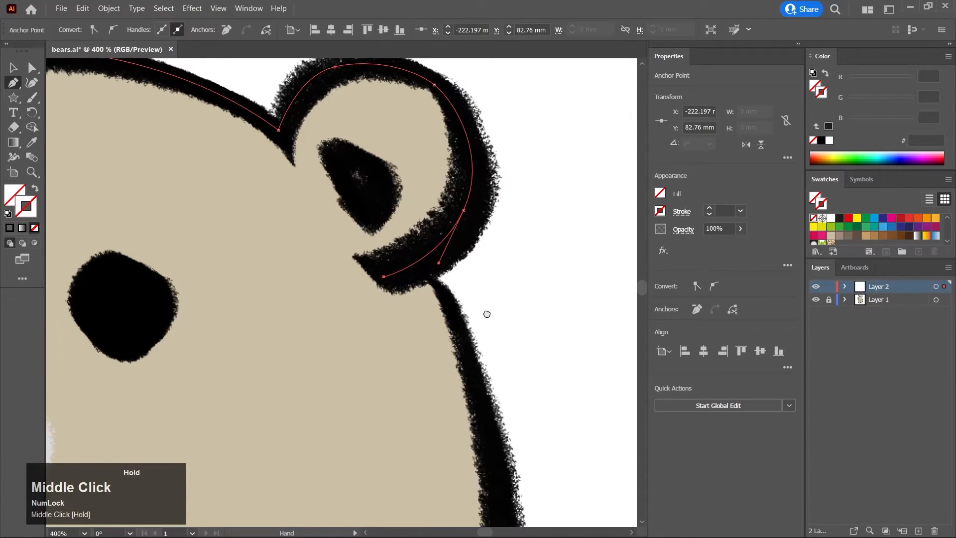
click(383, 278)
drag(448, 315, 432, 272)
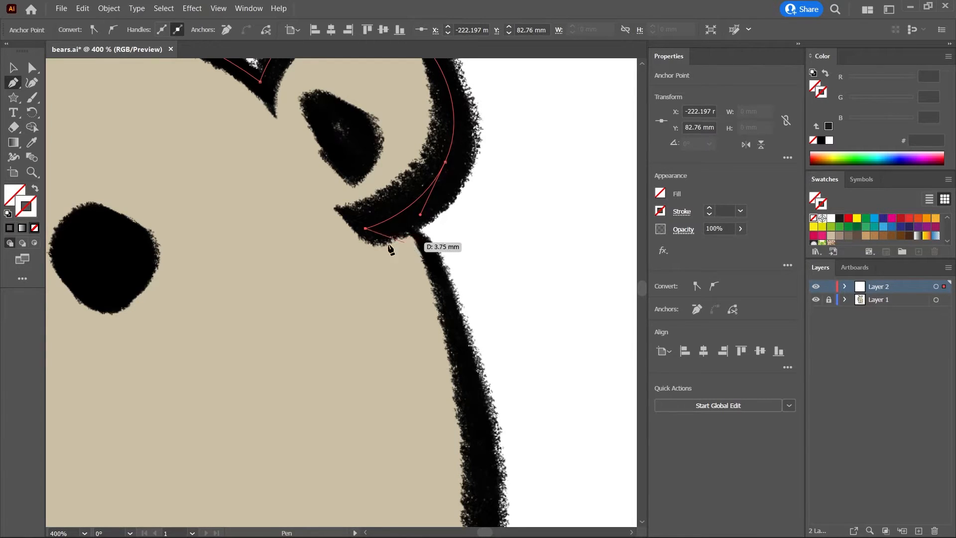
drag(426, 245, 443, 266)
key(ctrl+z)
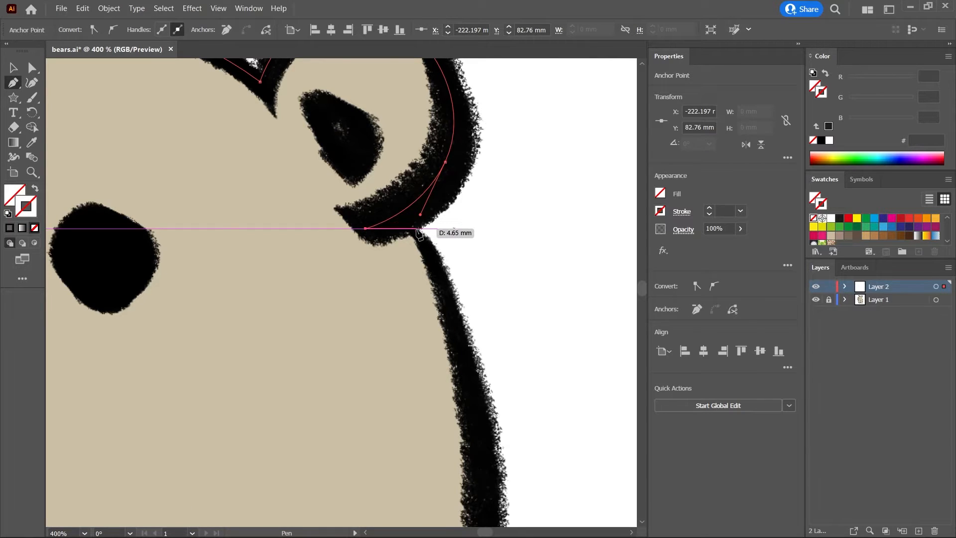
drag(407, 227, 419, 235)
key(ctrl+z)
Hide Layer 1 and give the traced path a dark stroke in colour 1D1D1B
click(13, 67)
scroll(460, 295, down, 4)
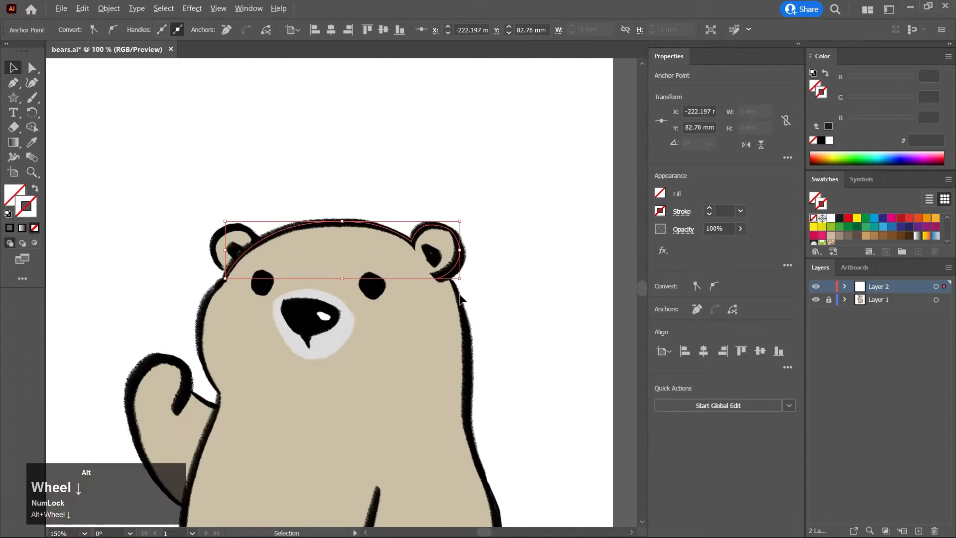
click(815, 299)
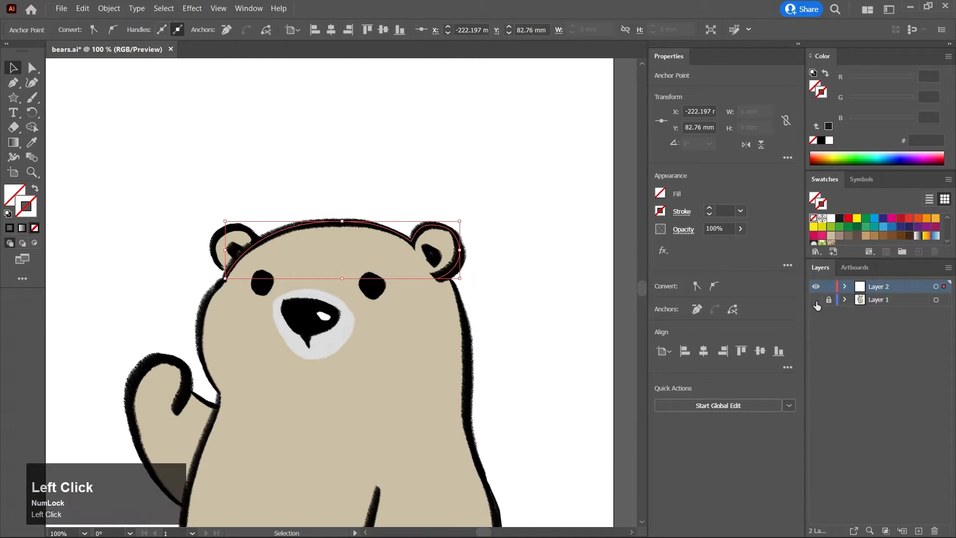
click(828, 126)
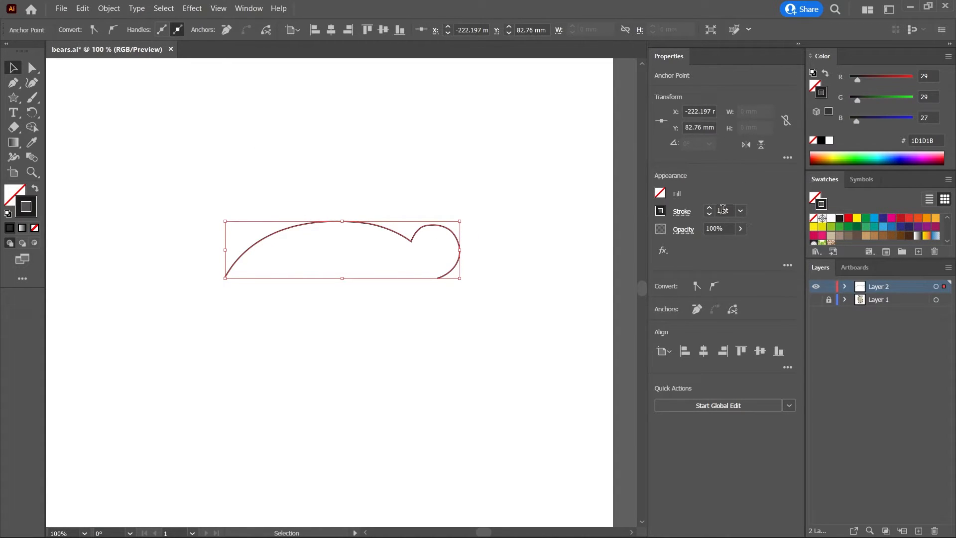
Set the traced path's stroke weight to 12 pt and deselect it
scroll(722, 210, up, 3)
scroll(723, 209, down, 2)
scroll(722, 209, up, 2)
scroll(722, 210, up, 2)
scroll(724, 211, up, 6)
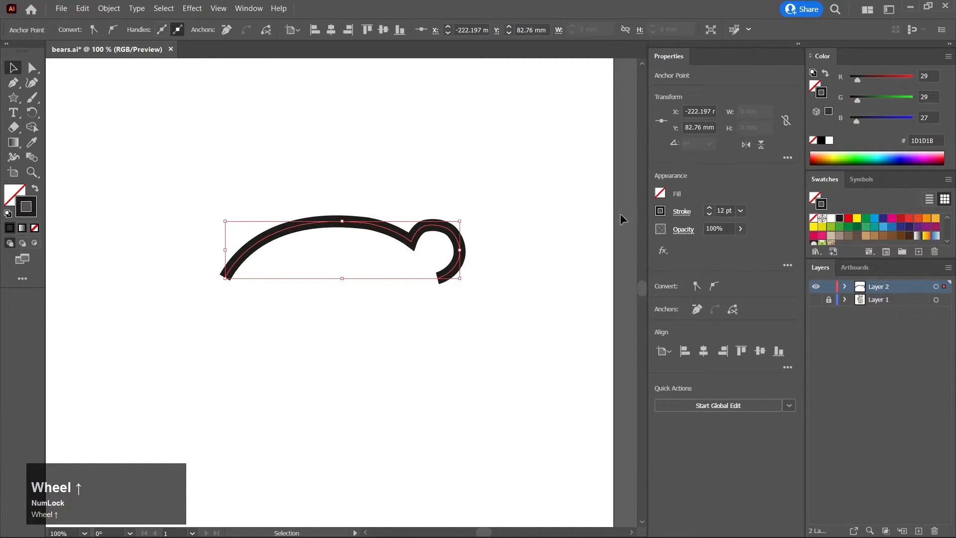
middle_click(554, 269)
click(536, 230)
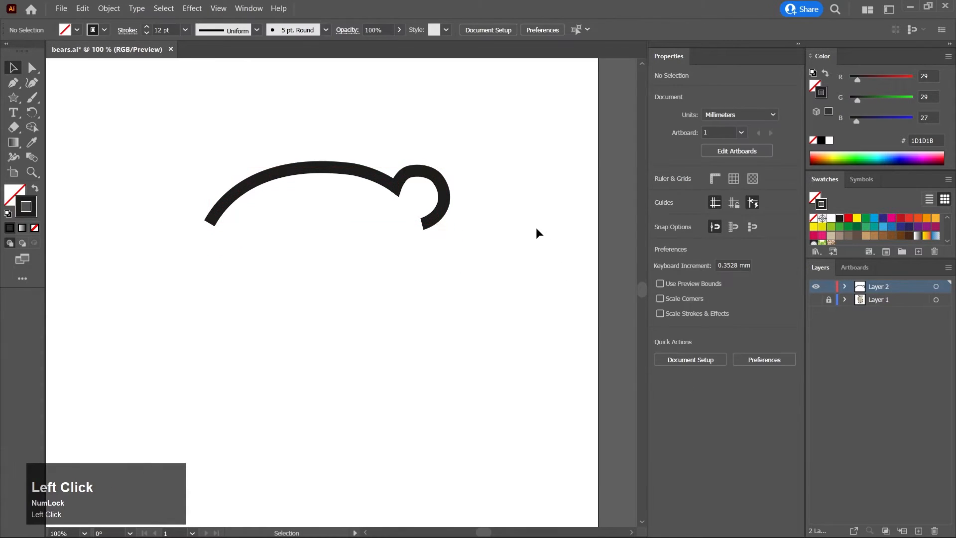
Make Layer 1 visible and locked again, and check that only the traced path above it can be selected
click(828, 300)
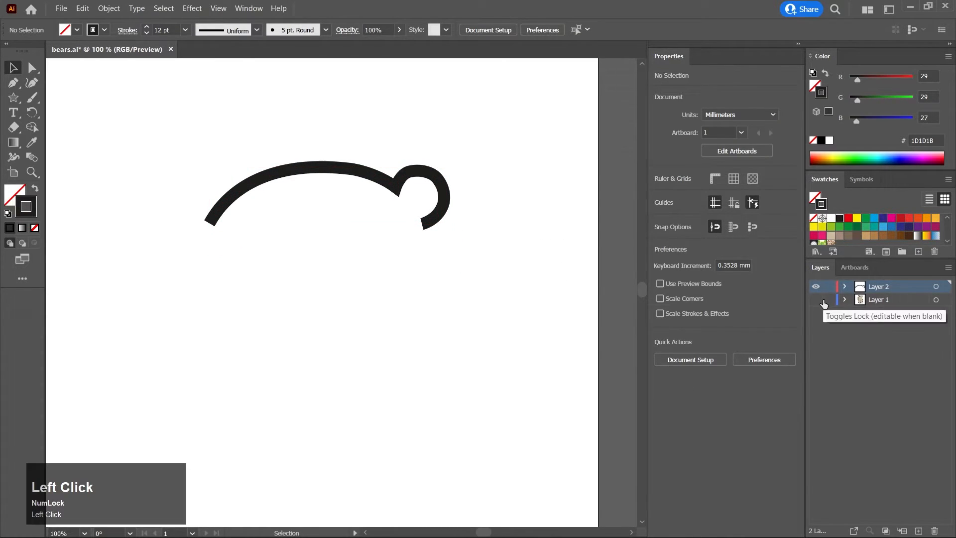
click(815, 299)
click(829, 300)
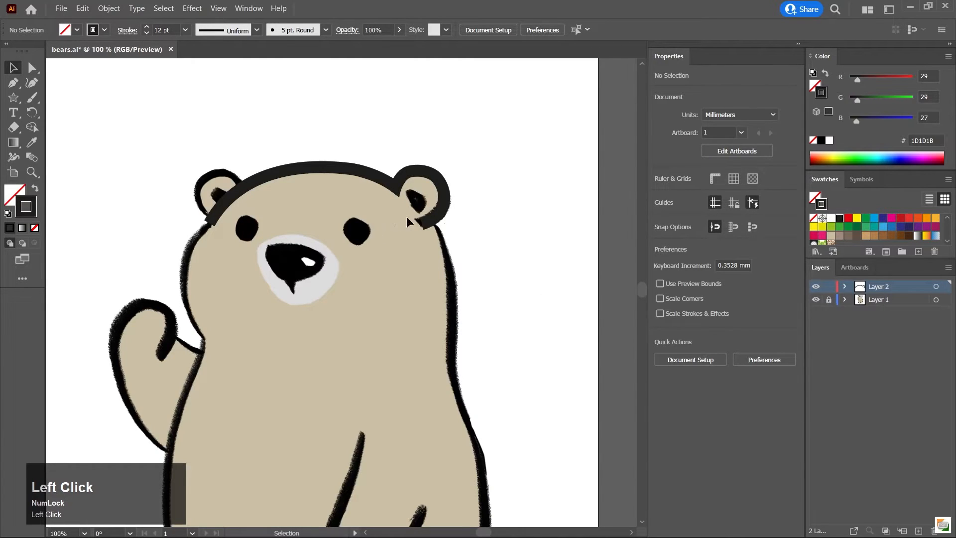
click(333, 171)
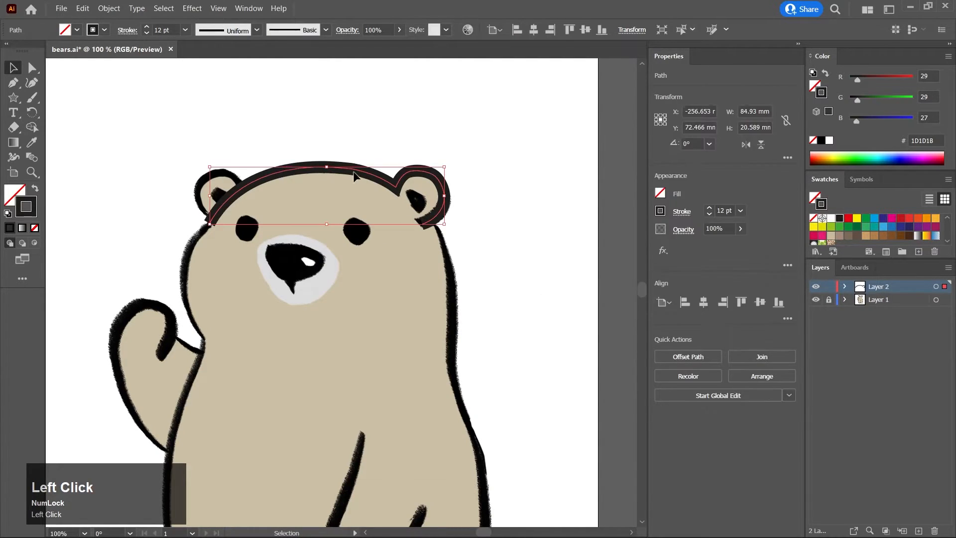
click(427, 290)
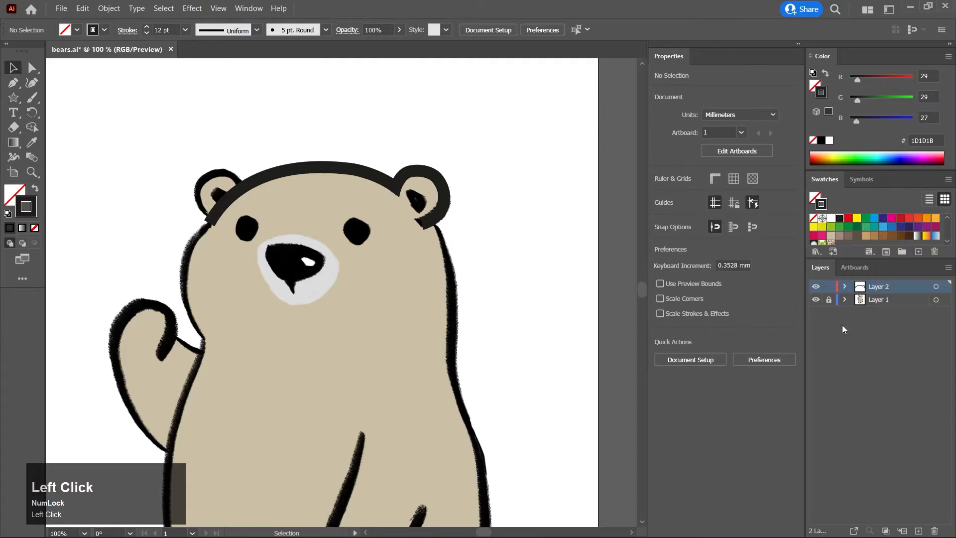
Make Layer 1 the active layer and dock the Transparency panel beside Properties
click(907, 302)
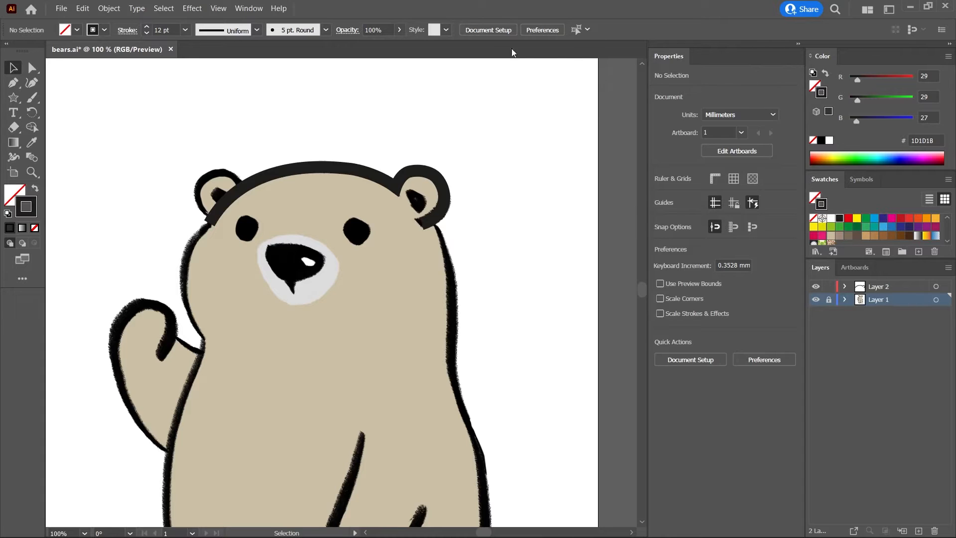
click(247, 8)
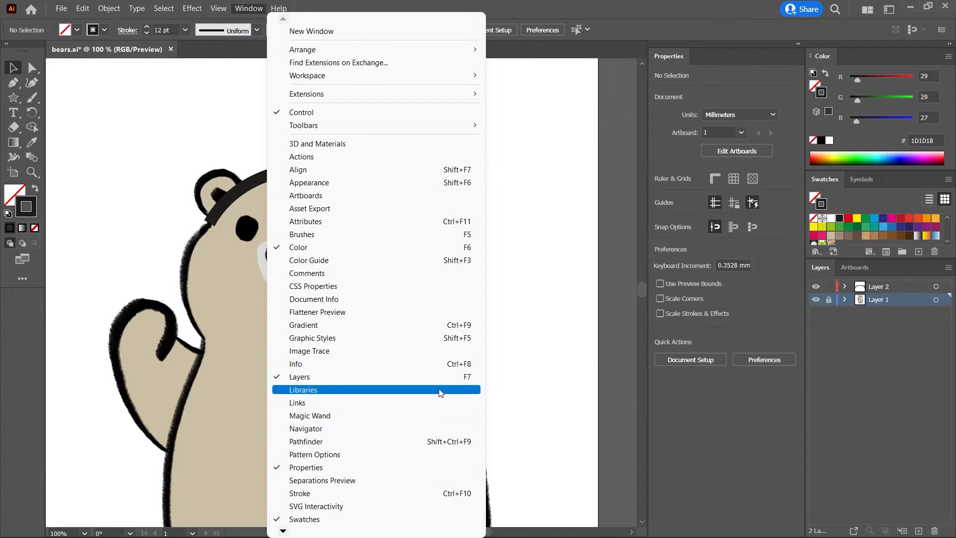
click(284, 531)
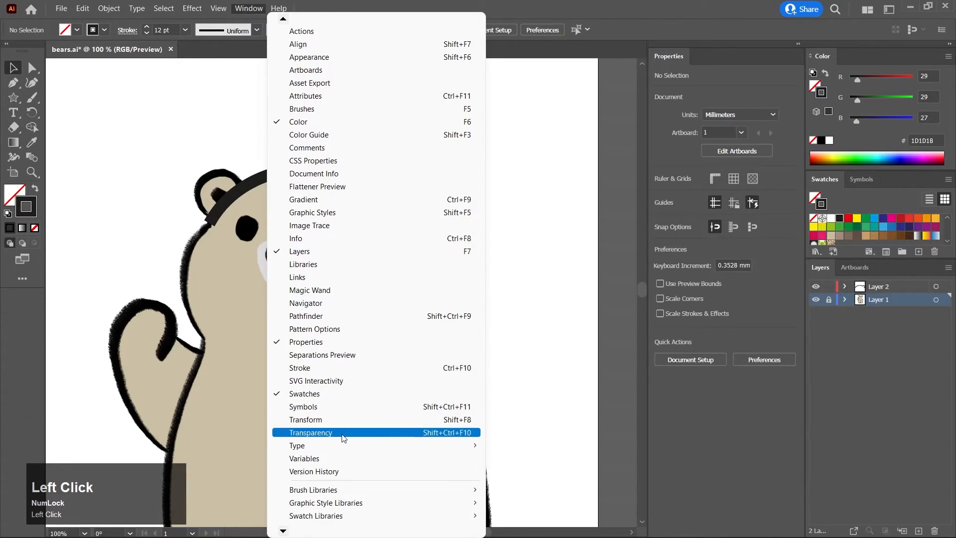
click(343, 433)
mouse_move(644, 307)
mouse_down()
mouse_move(706, 369)
mouse_move(750, 331)
mouse_move(708, 58)
mouse_up()
click(718, 296)
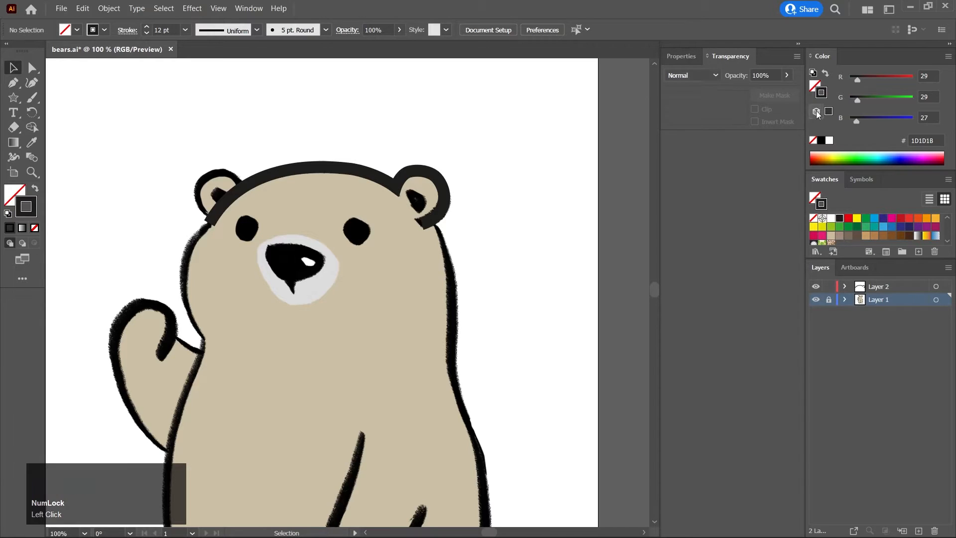
Try to lower Layer 1's opacity to 20% with nothing selected
click(786, 75)
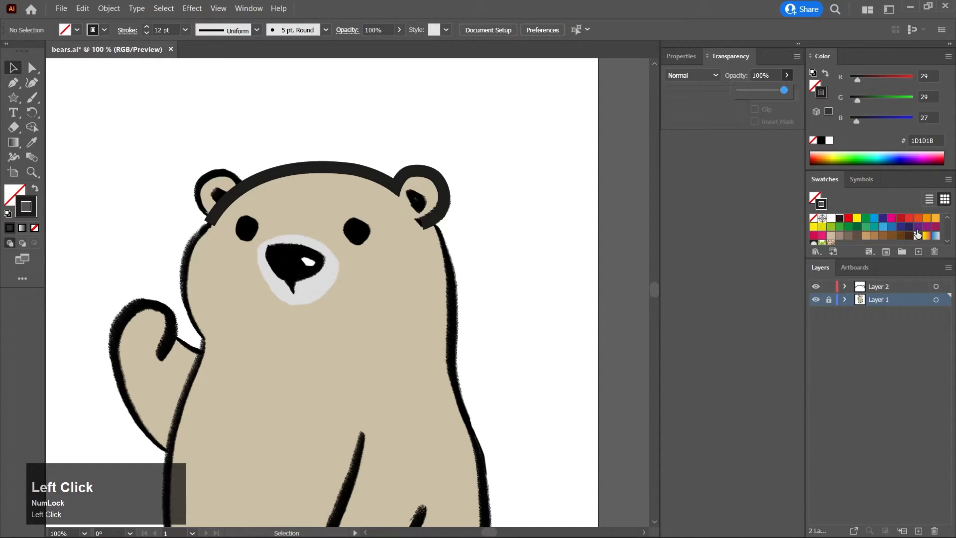
click(748, 89)
drag(749, 92, 746, 92)
Unlock Layer 1 so that its bear image can be edited
click(829, 300)
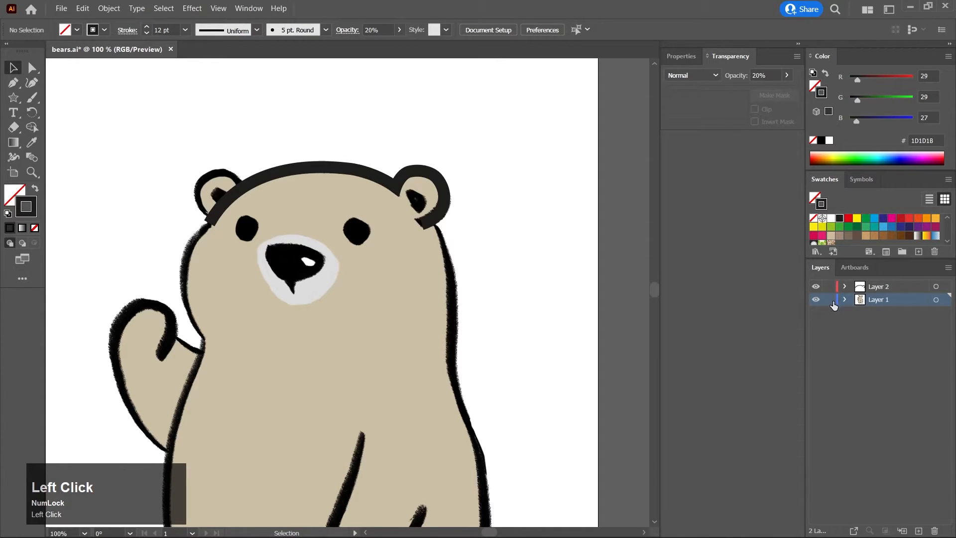
click(844, 300)
click(844, 299)
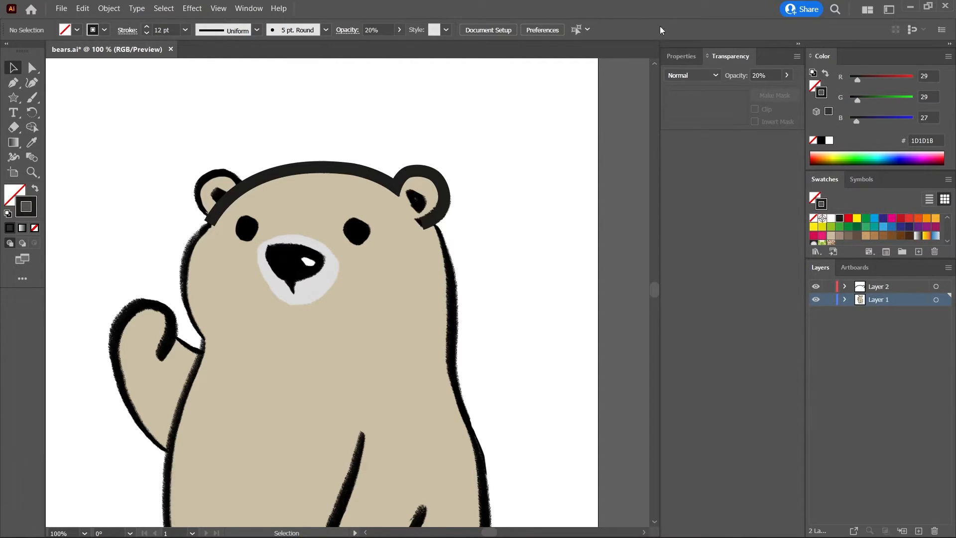
Show the Gradient panel and dock it beside Transparency
click(247, 9)
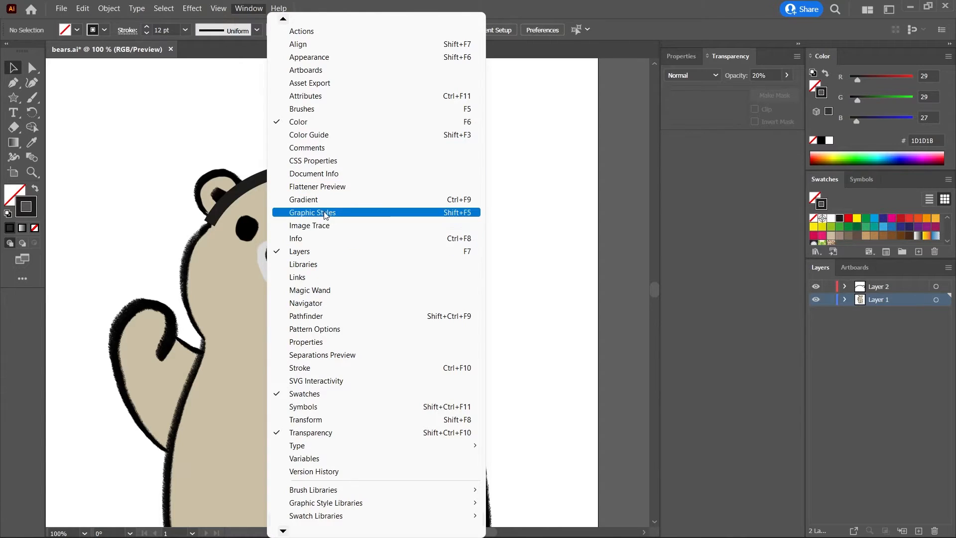
click(303, 199)
drag(476, 362, 778, 61)
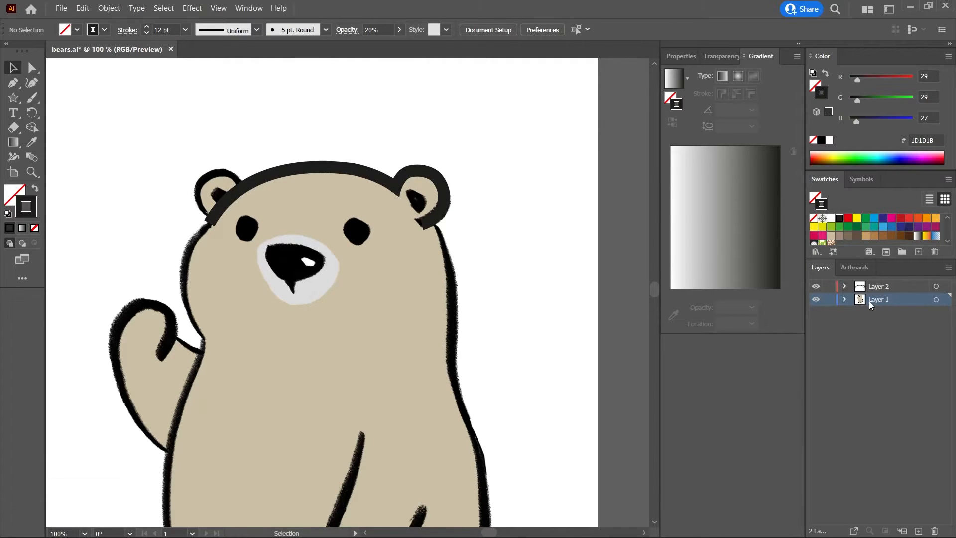
Select the bear image on Layer 1 and set its opacity to 24%
click(360, 293)
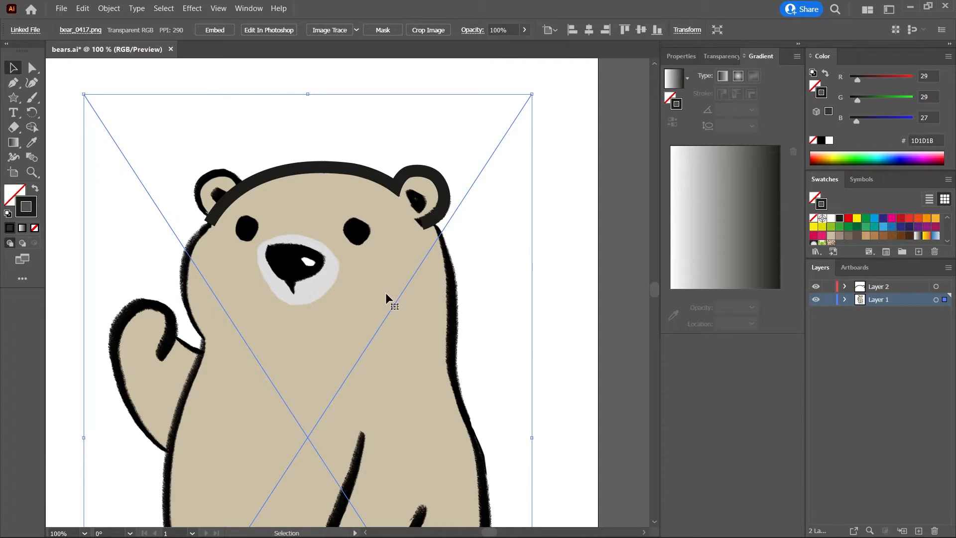
drag(537, 327, 545, 269)
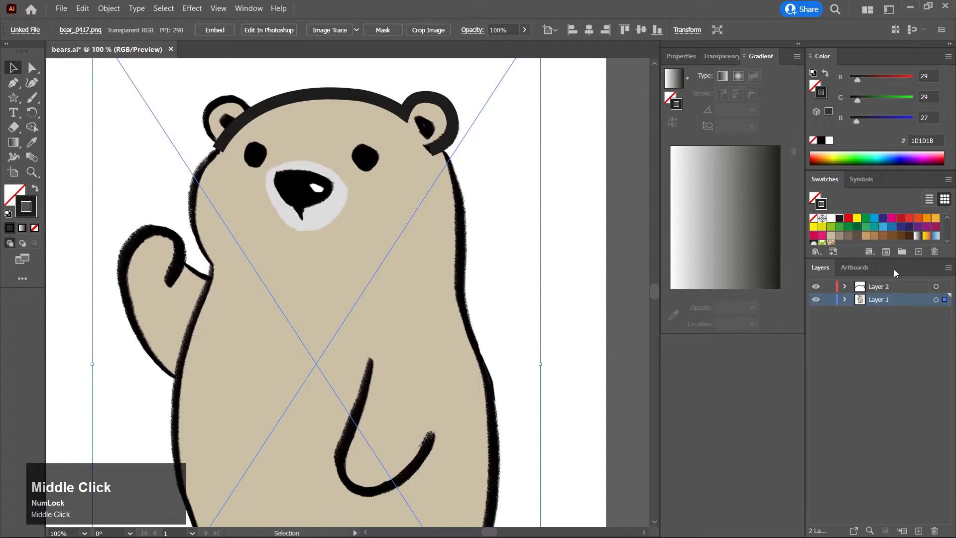
click(716, 56)
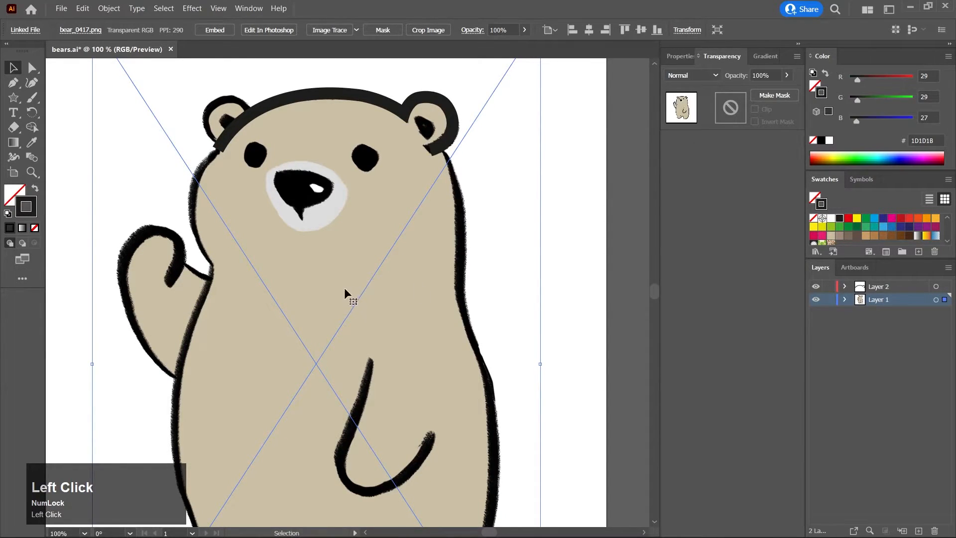
click(787, 74)
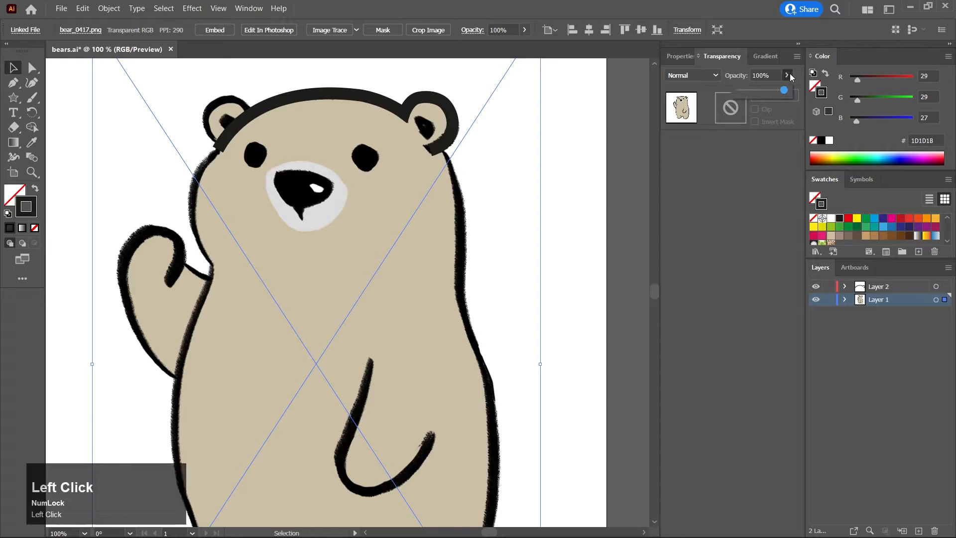
click(750, 94)
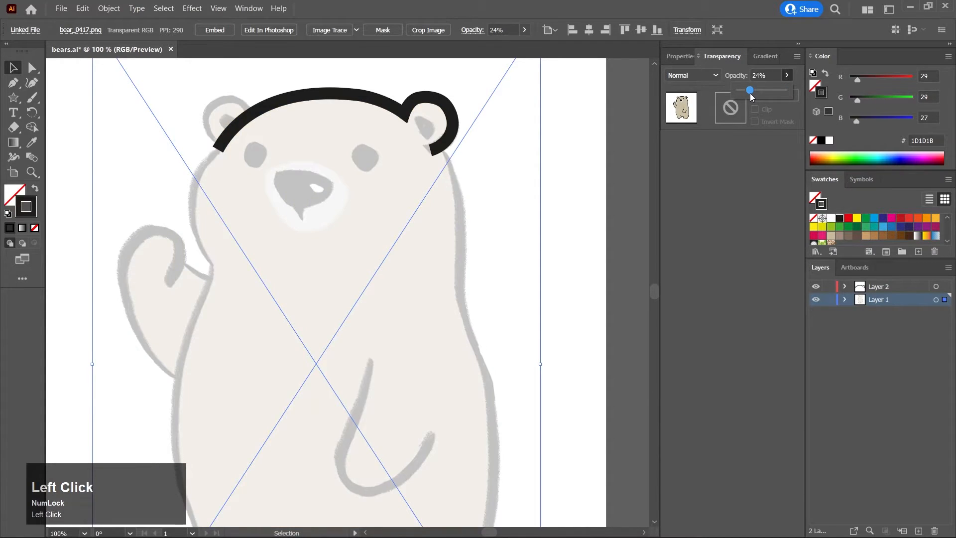
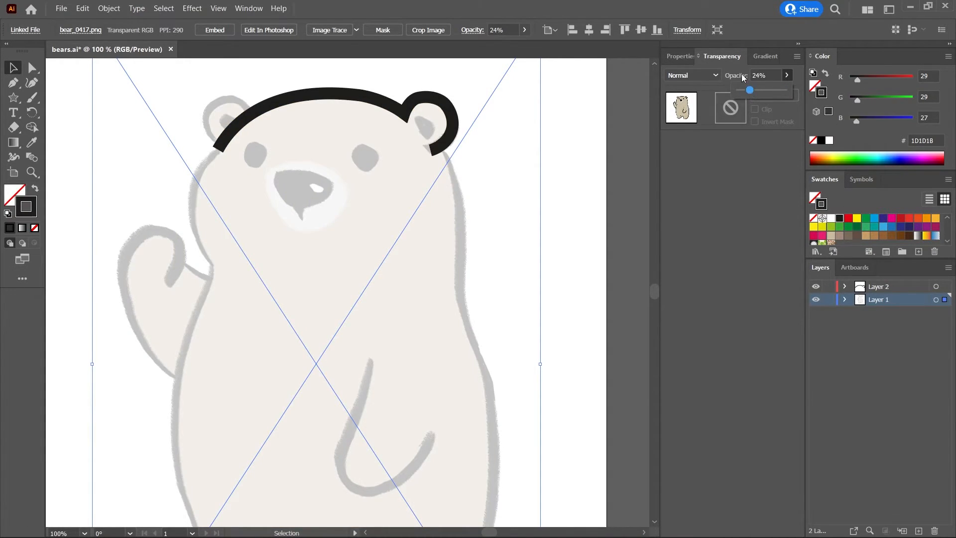
Deselect the bear image, lock Layer 1 and make Layer 2 the active layer
click(604, 174)
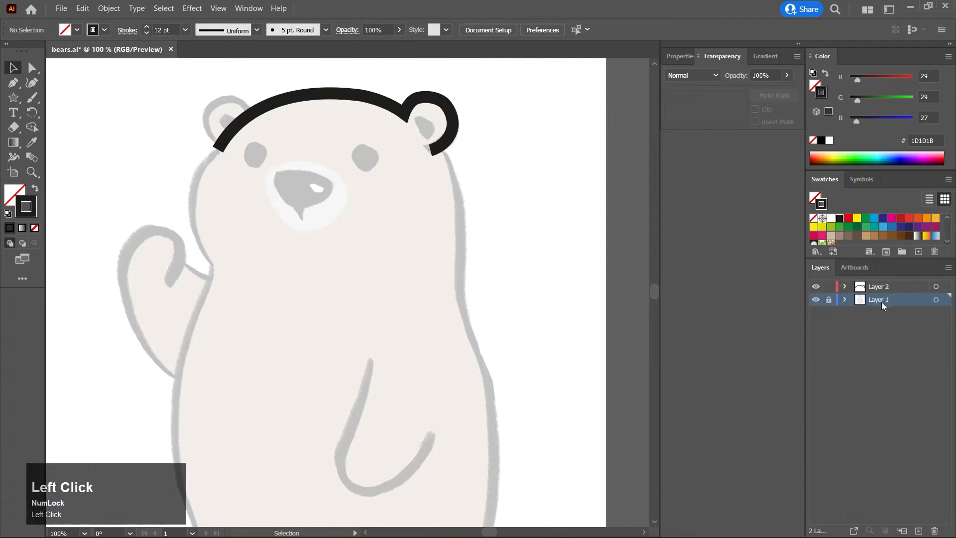
drag(497, 214, 496, 254)
click(881, 289)
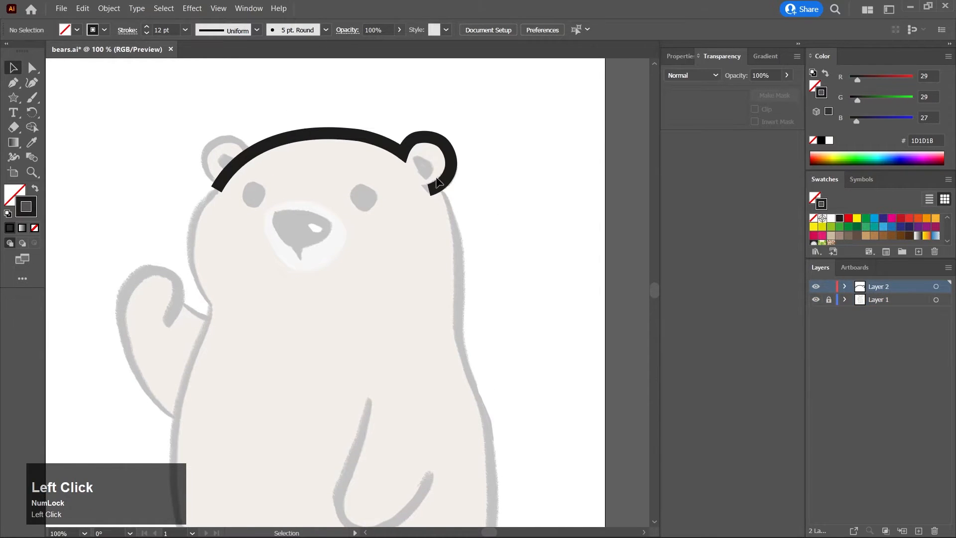
Delete the head-and-ear outline's end anchor point at the base of the right-hand ear
click(371, 131)
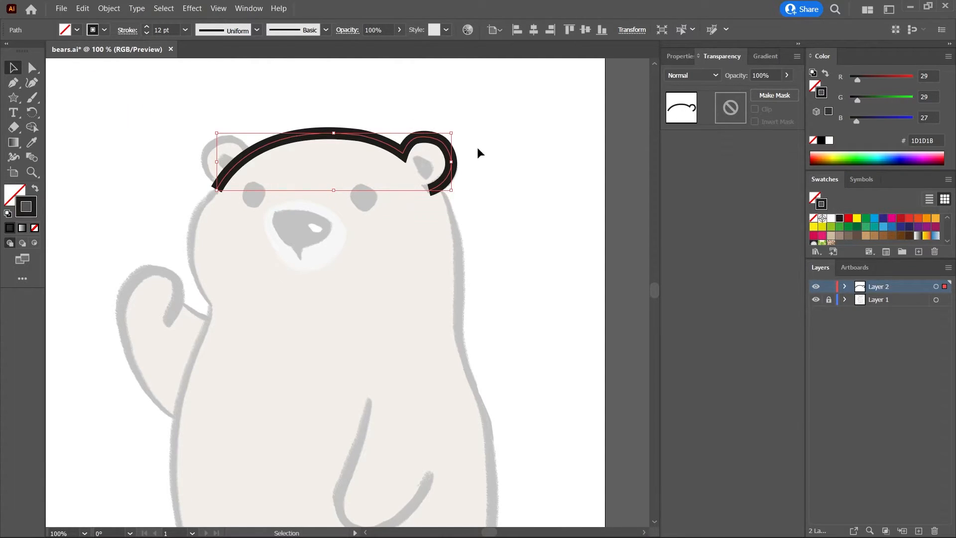
middle_click(494, 170)
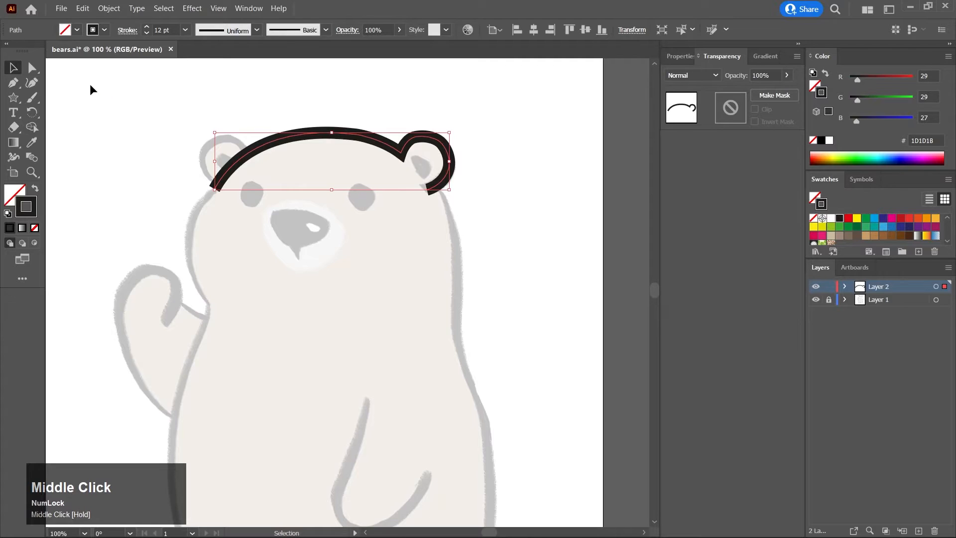
click(32, 68)
middle_click(387, 174)
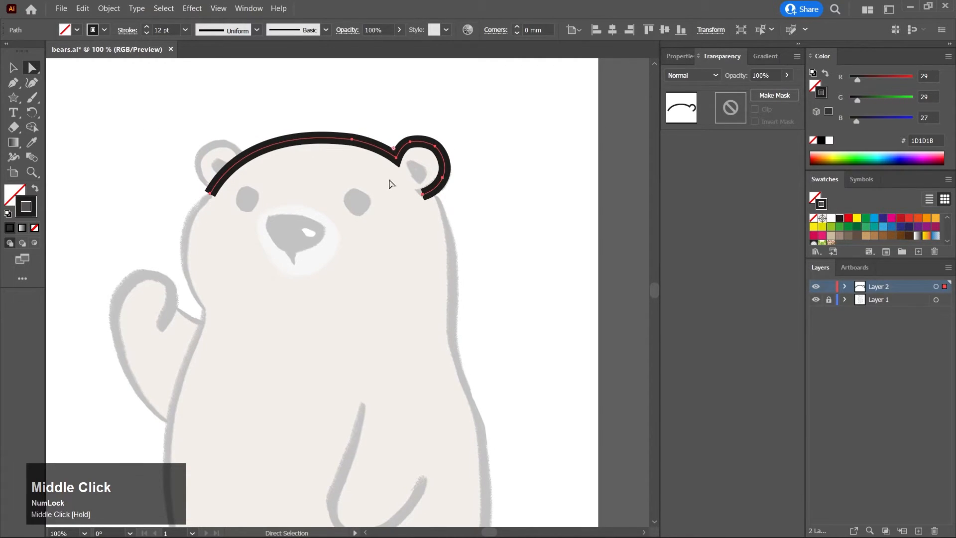
middle_click(416, 204)
click(588, 522)
click(590, 535)
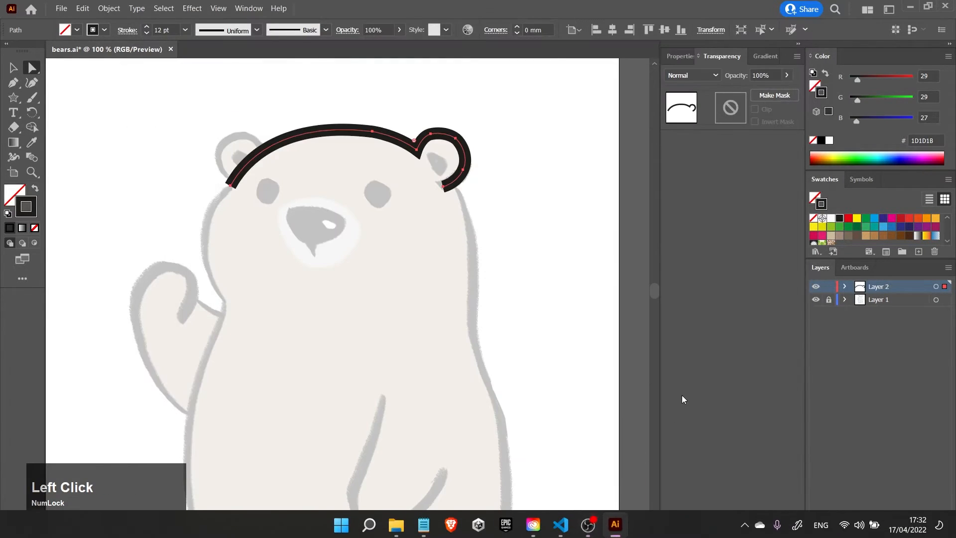
click(442, 188)
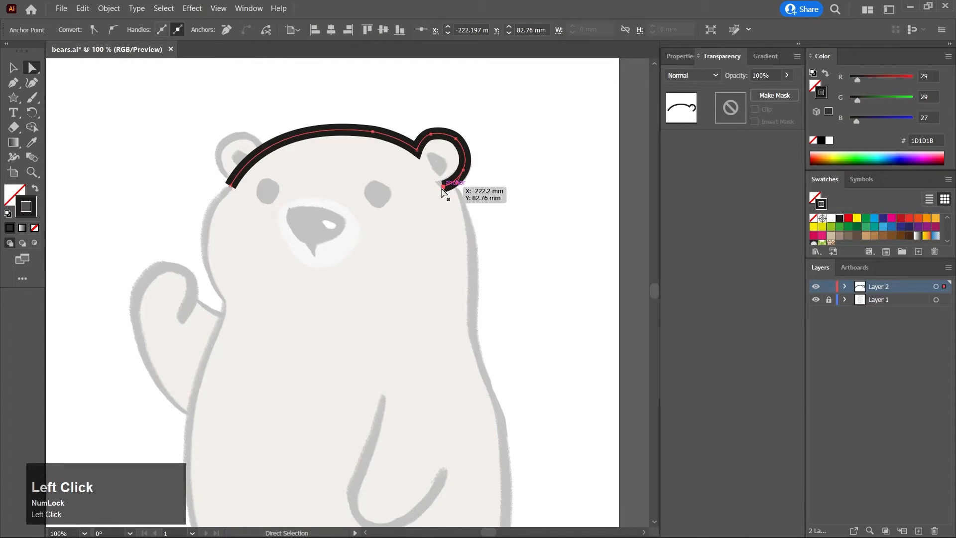
key(Delete)
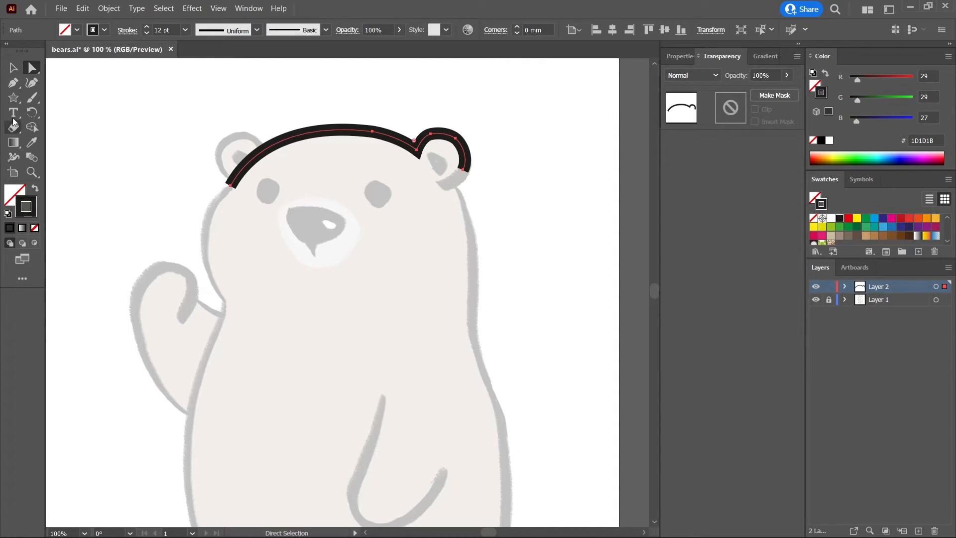
Try to continue the outline with the Pen tool in a curve around the underside of the right-hand ear
click(13, 85)
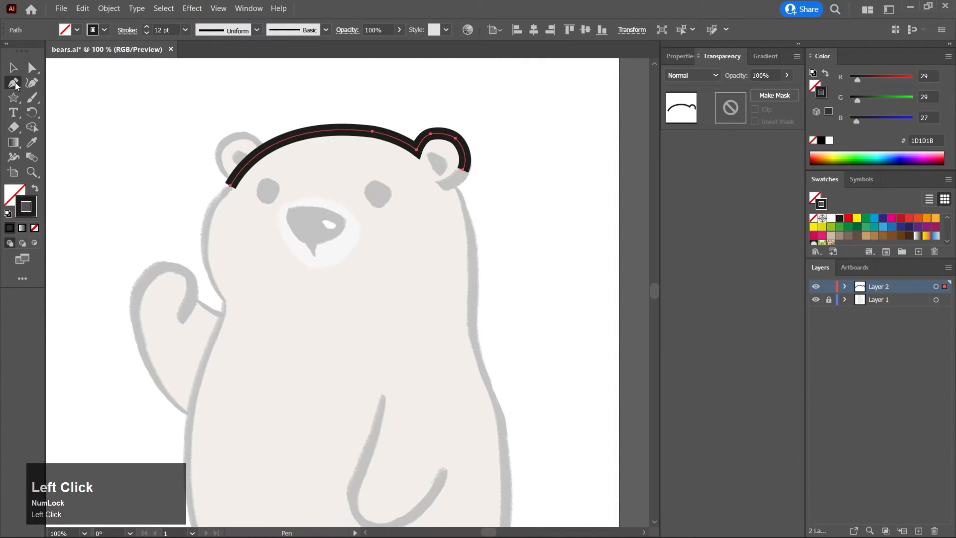
key(x)
scroll(490, 169, up, 1)
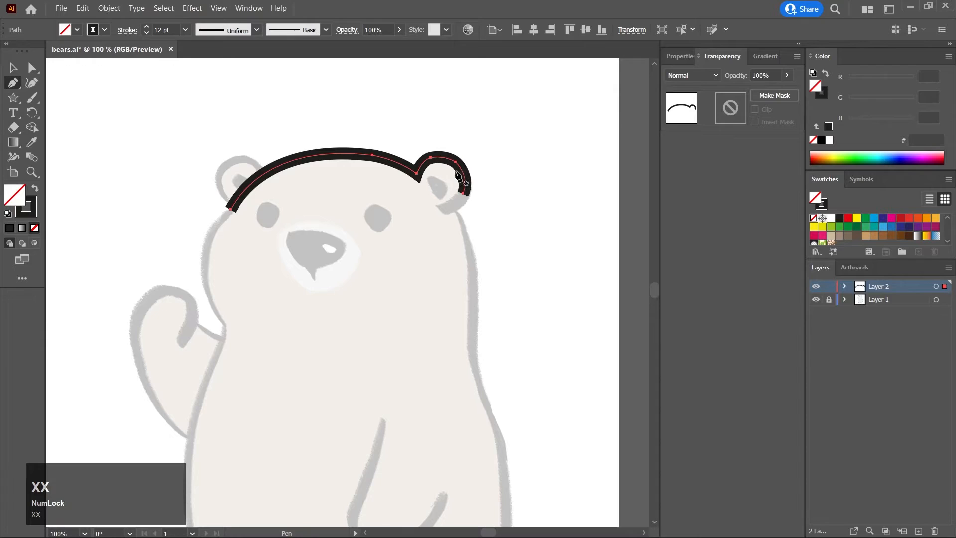
scroll(458, 176, up, 1)
middle_click(429, 241)
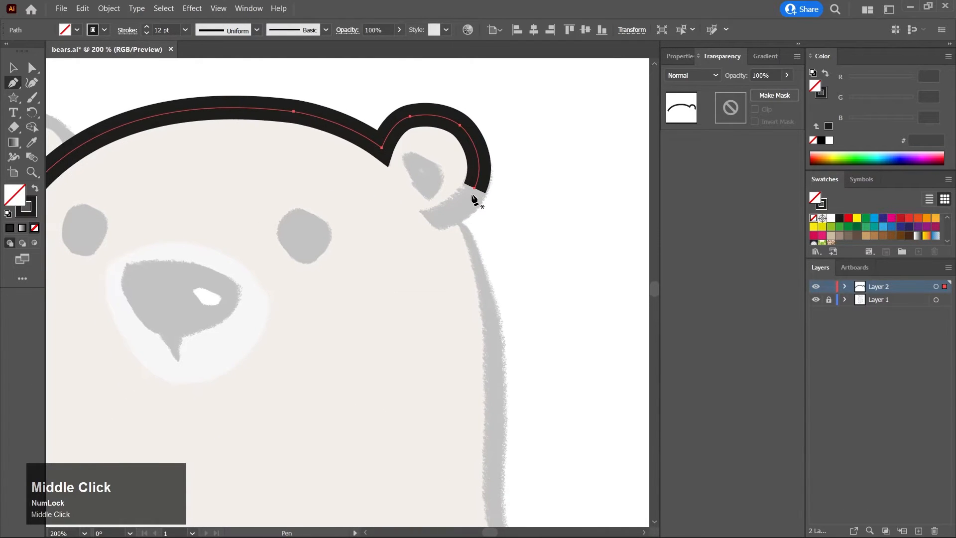
scroll(473, 199, up, 1)
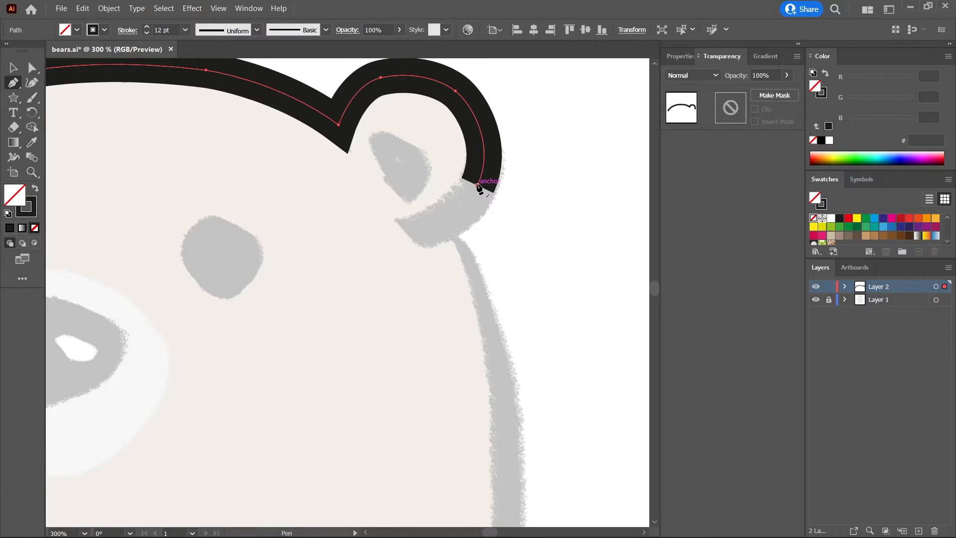
drag(476, 183, 392, 243)
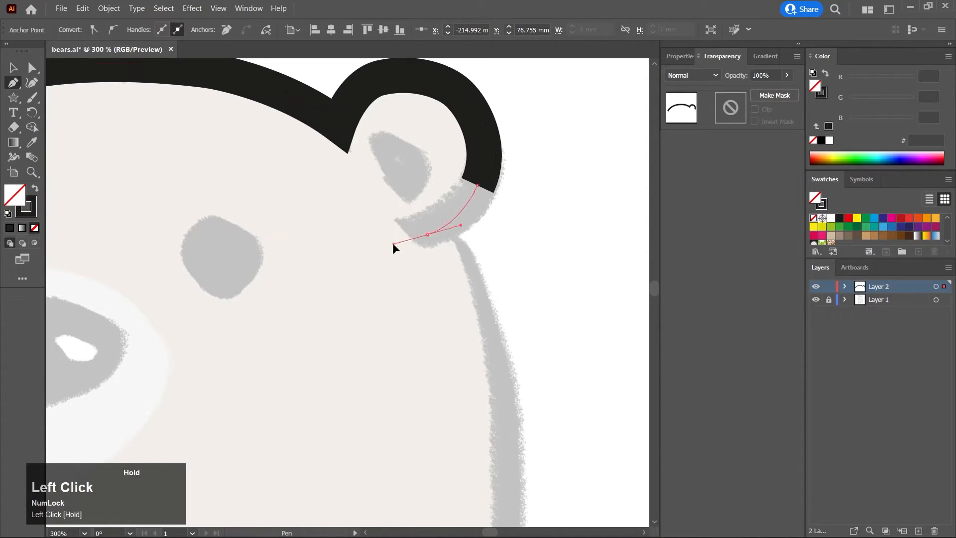
key(ctrl+z)
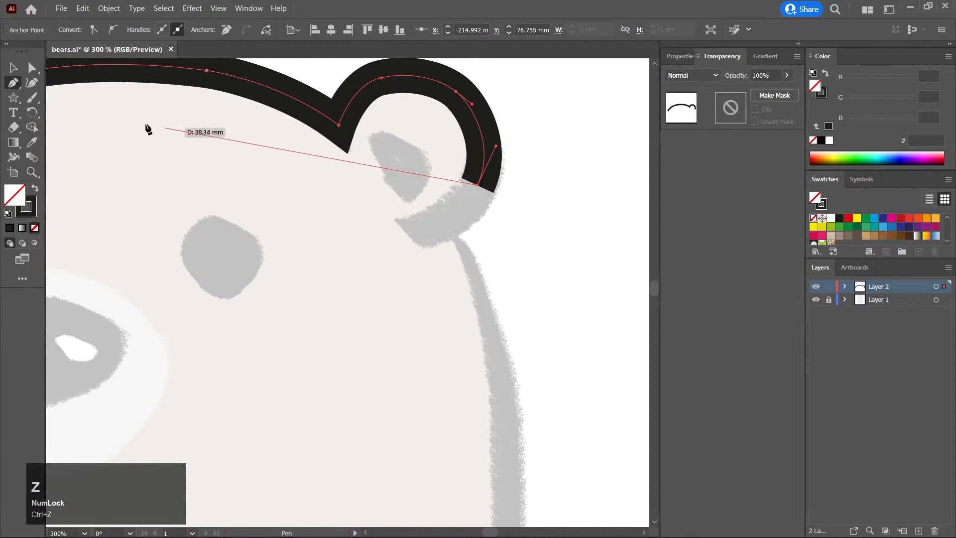
Delete the next two end anchor points of the outline on the outer edge of the right-hand ear
click(32, 67)
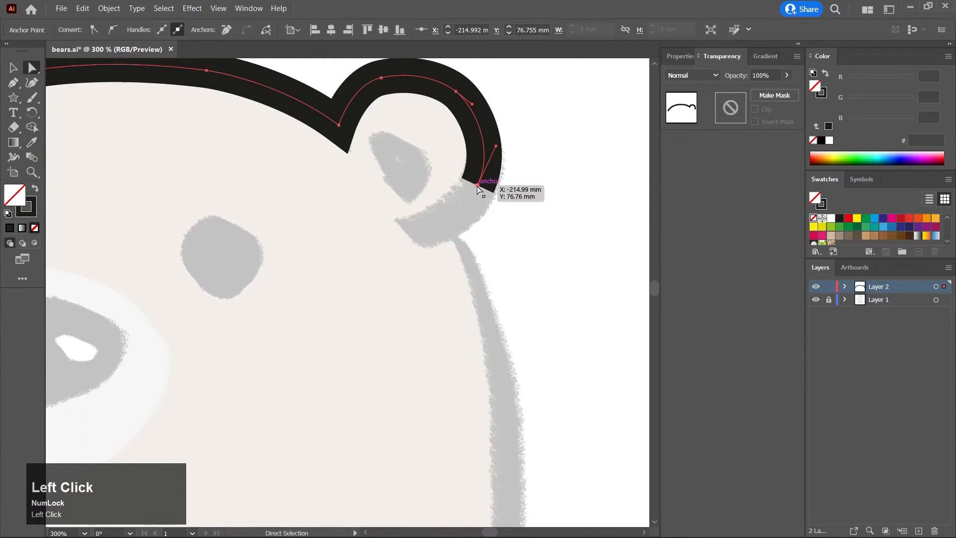
key(Delete)
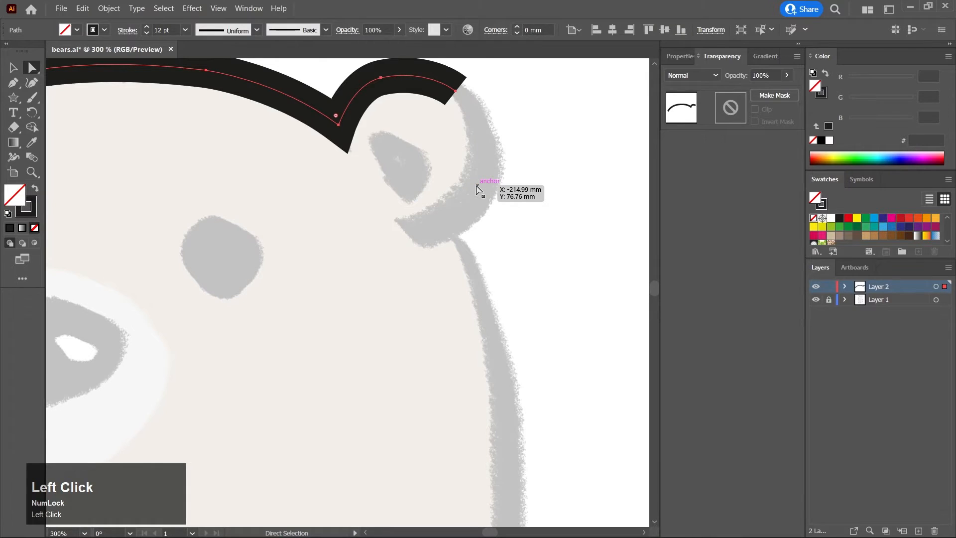
click(456, 92)
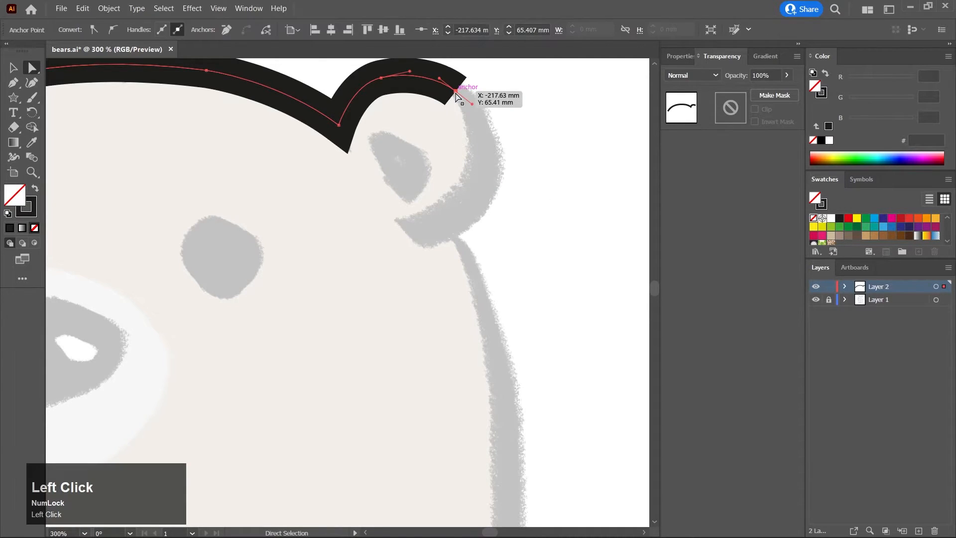
key(Delete)
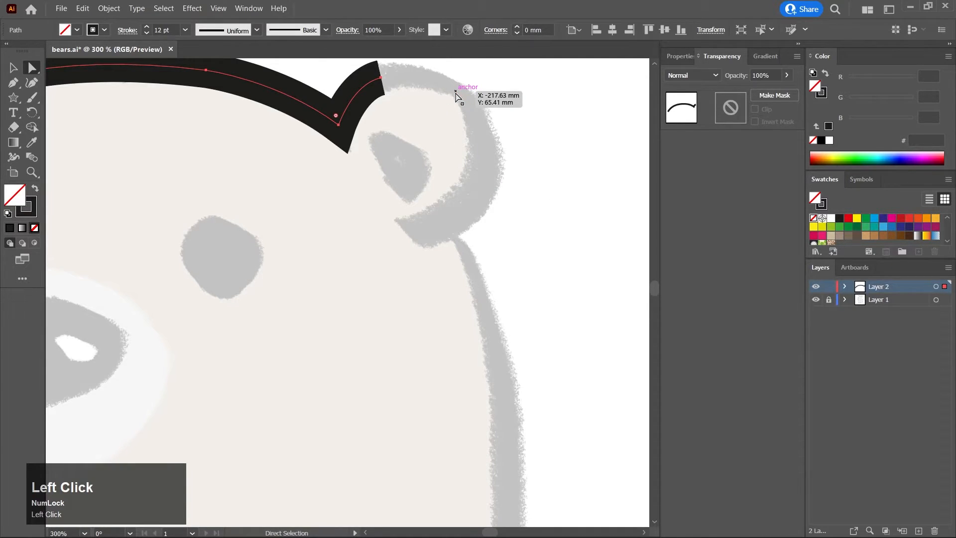
click(381, 78)
drag(310, 184, 387, 229)
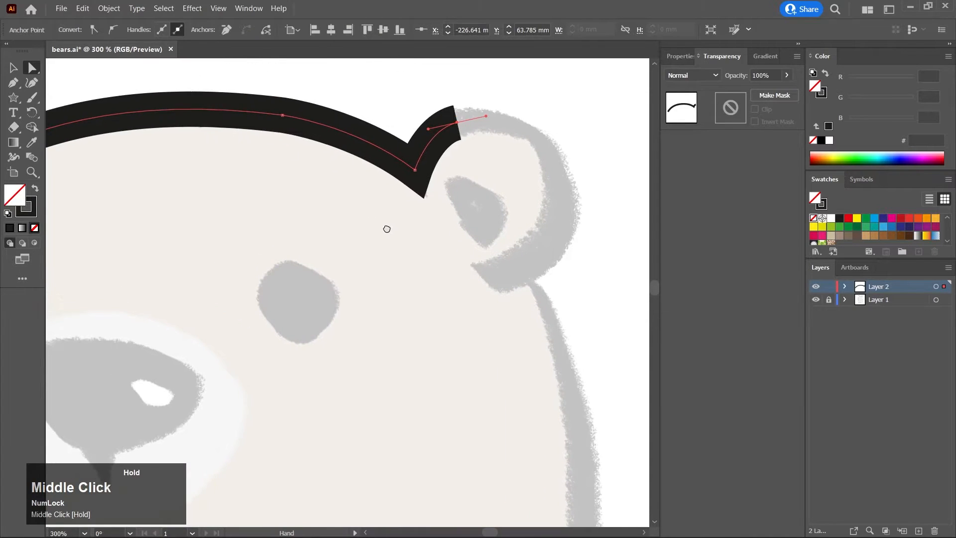
Try adding an extra anchor point on the top curve of the head outline, and undo it
drag(13, 82, 76, 89)
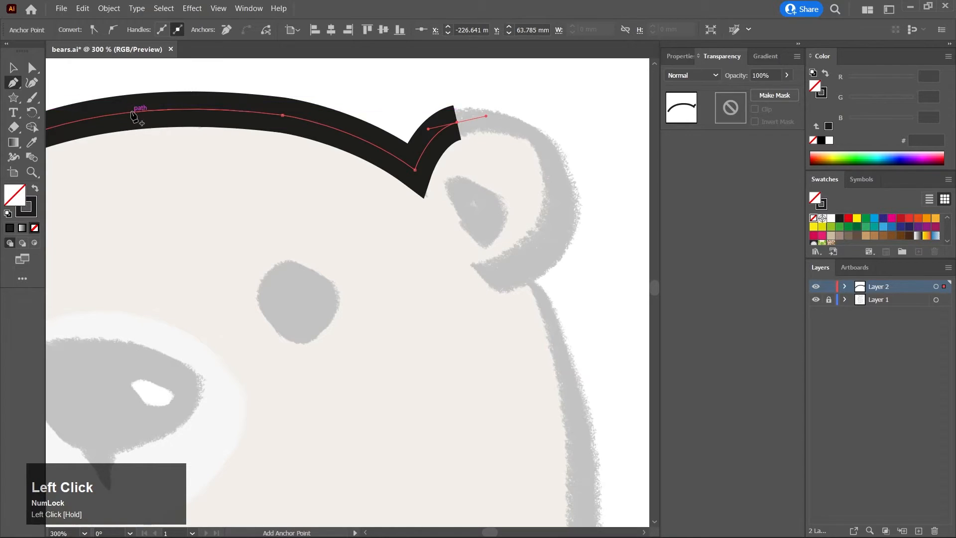
drag(134, 116, 241, 116)
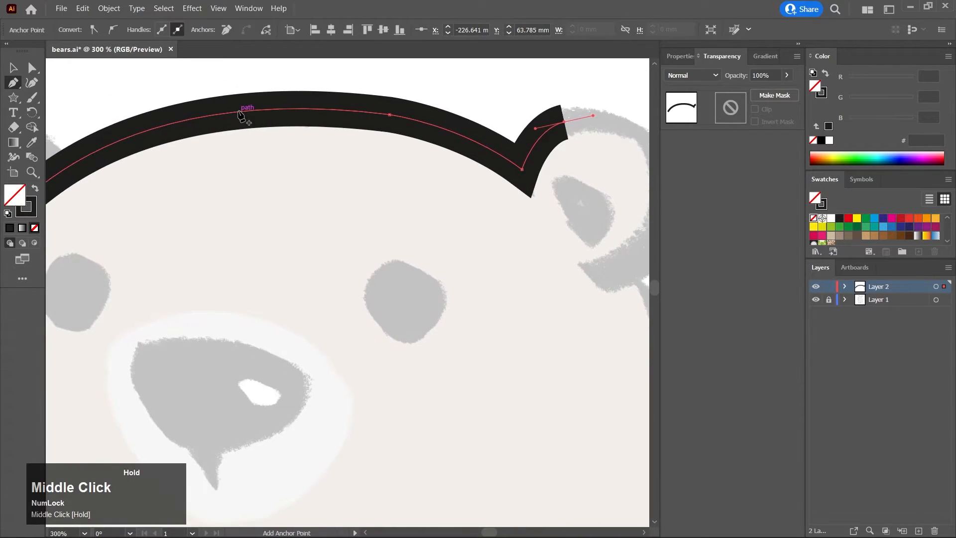
click(238, 112)
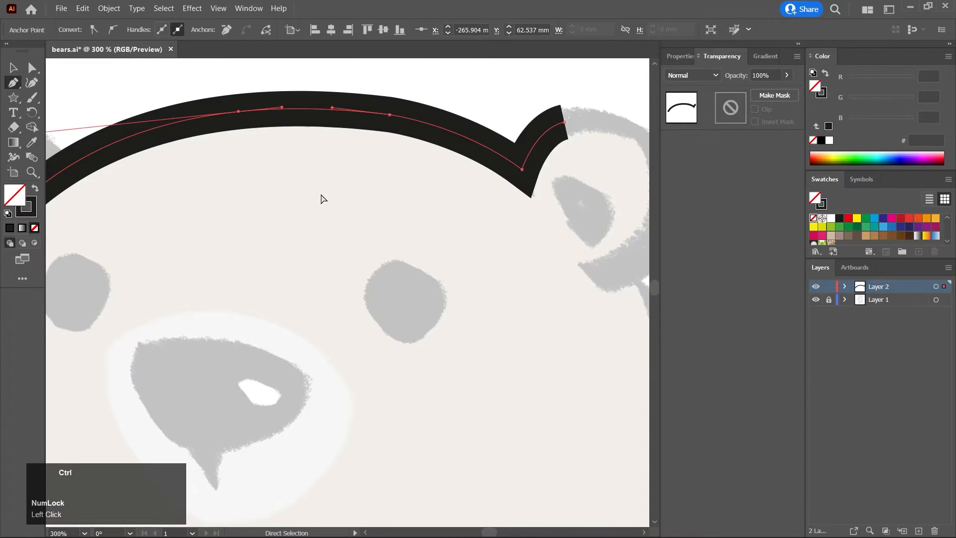
key(ctrl+z)
middle_click(321, 195)
drag(321, 195, 265, 195)
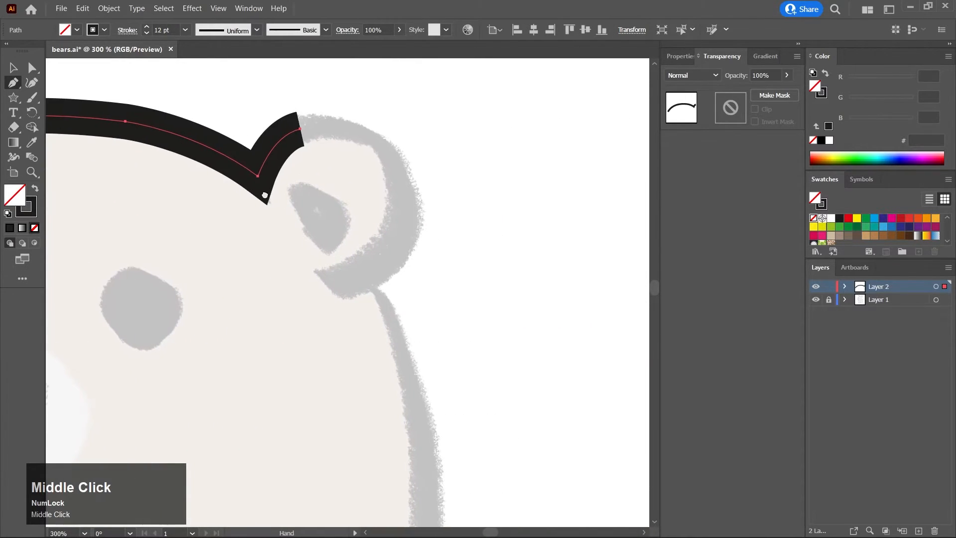
Delete the last ear anchor point so the outline ends where the head meets the right-hand ear
click(13, 69)
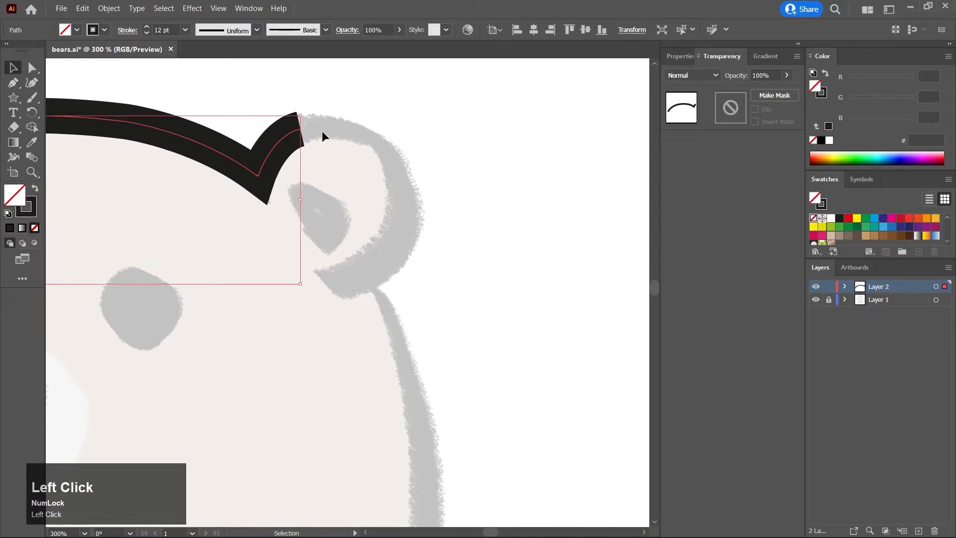
click(33, 65)
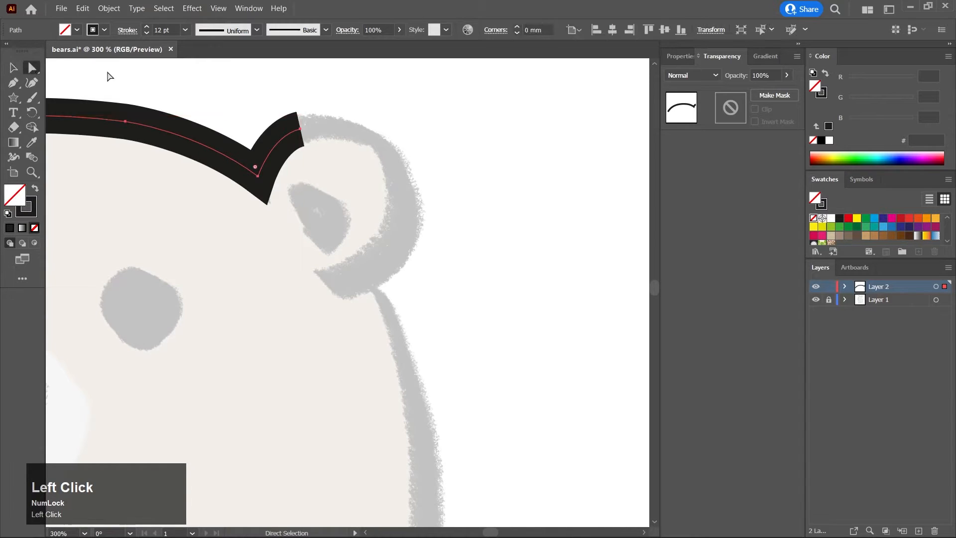
click(300, 130)
key(Delete)
Try to draw a curved Pen segment from the end of the head outline over the top of the ear
click(13, 83)
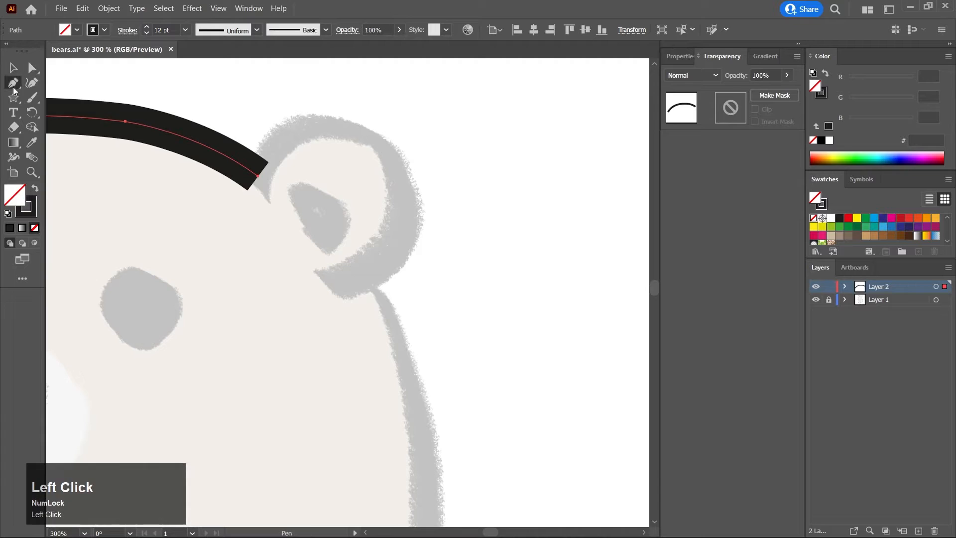
click(257, 174)
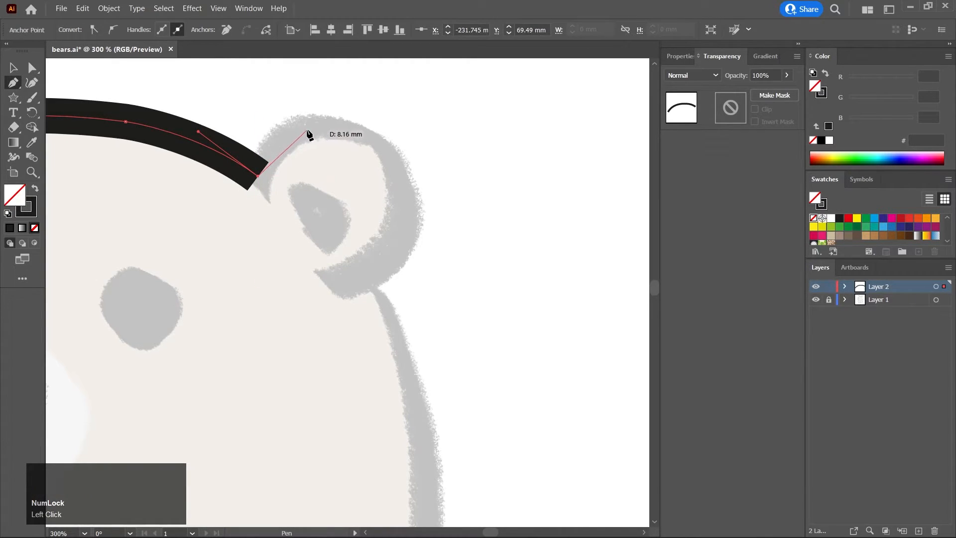
drag(308, 129, 352, 132)
key(ctrl)
key(ctrl+z)
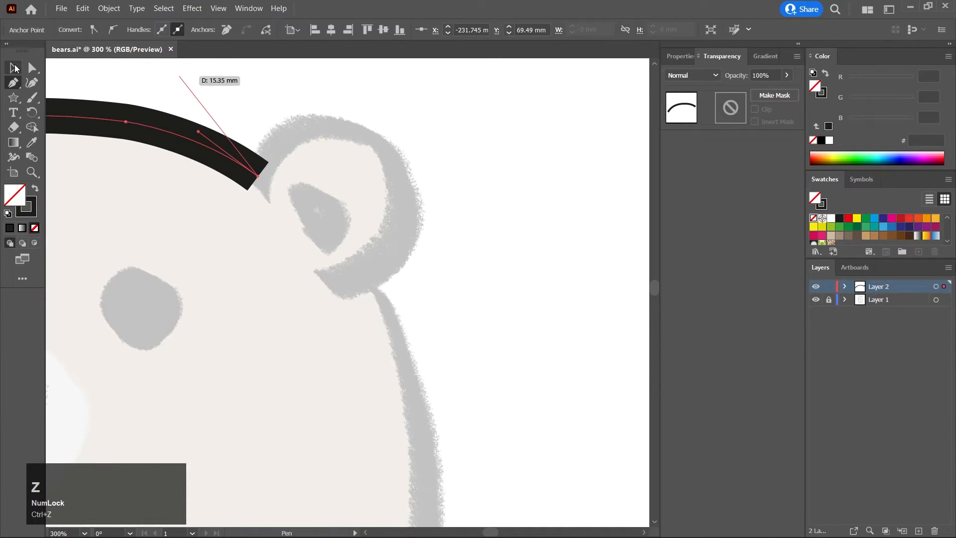
Continue the head outline with the Pen tool in a curve behind the ear to the bear's right-hand side
click(14, 68)
click(211, 249)
click(14, 82)
alt+scroll(293, 232, down, 2)
click(277, 215)
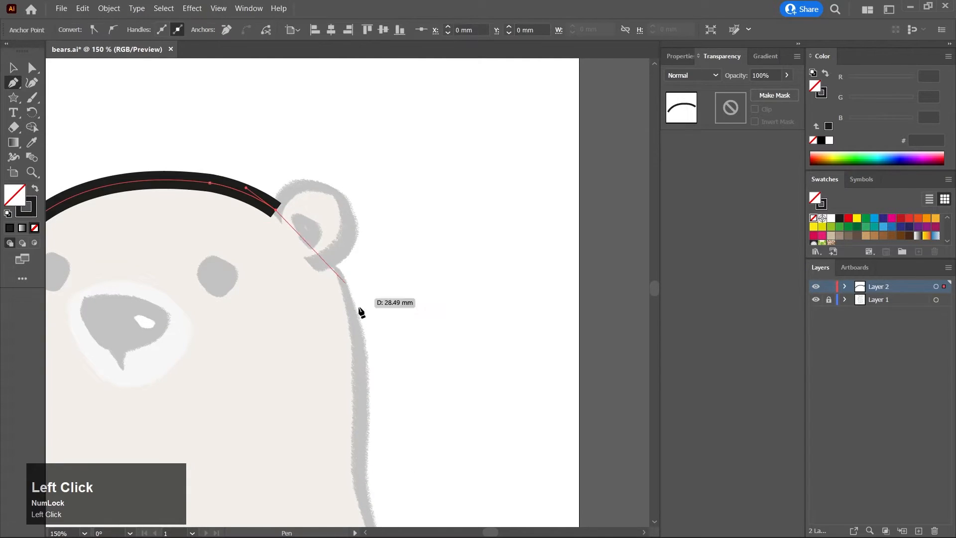
middle_click(353, 303)
alt+scroll(315, 207, up, 1)
drag(312, 209, 323, 231)
drag(335, 284, 335, 285)
Extend the outline down the bear's right-hand side to the waist
alt+scroll(342, 330, down, 3)
middle_click(341, 367)
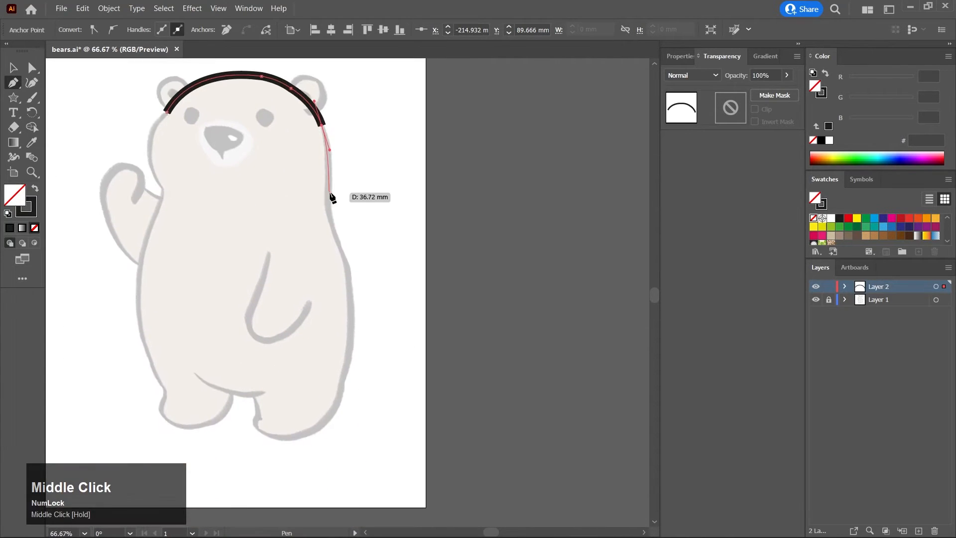
alt+scroll(330, 194, up, 1)
click(325, 216)
Try several Pen segments from the waist over the outer edge of the lower body, undoing each attempt
drag(334, 238, 344, 256)
middle_click(335, 241)
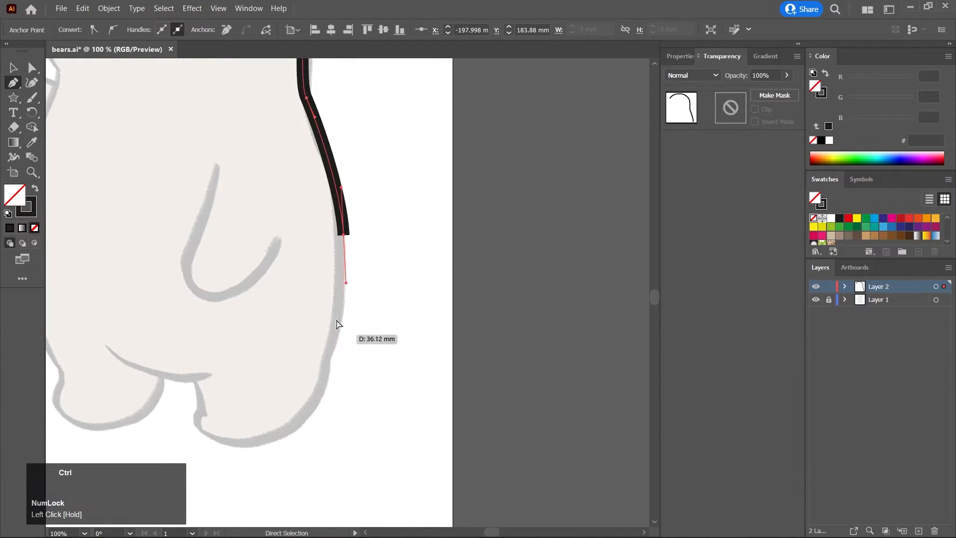
key(ctrl+z)
drag(338, 190, 364, 249)
key(ctrl+z)
drag(341, 185, 353, 202)
drag(357, 250, 357, 249)
key(ctrl+z)
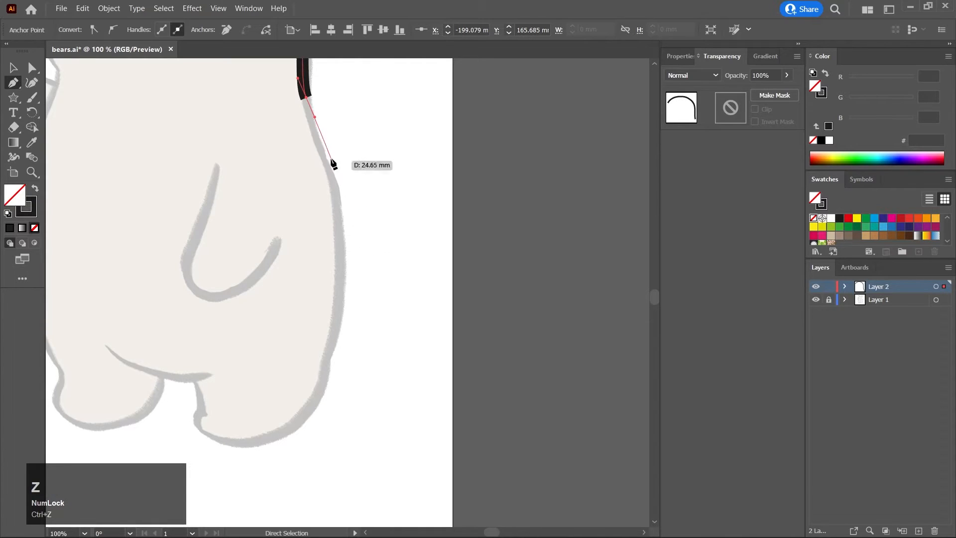
click(321, 134)
key(ctrl+z)
scroll(316, 118, up, 3)
middle_click(334, 226)
drag(379, 260, 412, 291)
key(ctrl+z)
Draw two curved segments from the waist past the hip and down towards the right-hand leg
middle_click(395, 341)
scroll(316, 132, down, 2)
drag(365, 211, 366, 214)
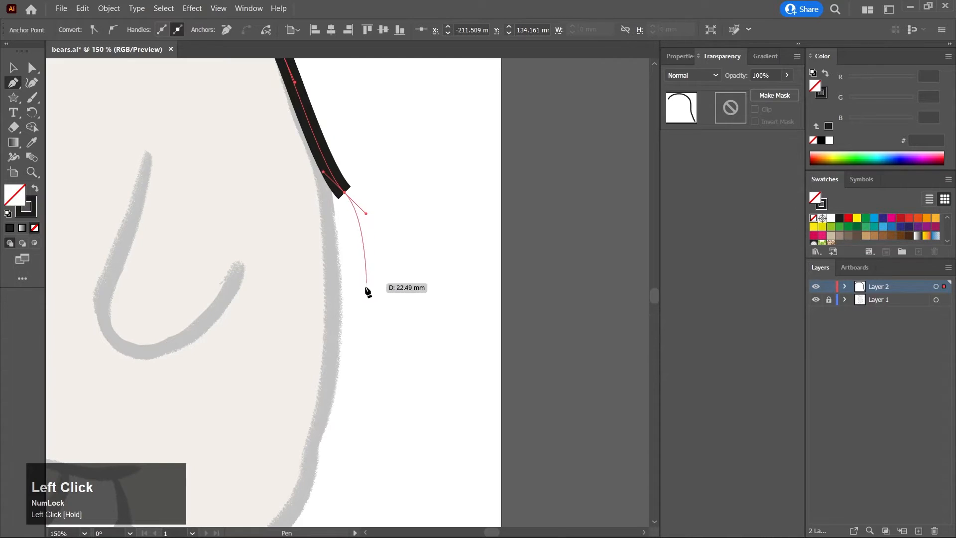
middle_click(358, 322)
scroll(373, 204, down, 1)
scroll(373, 204, down, 1)
drag(363, 245, 337, 268)
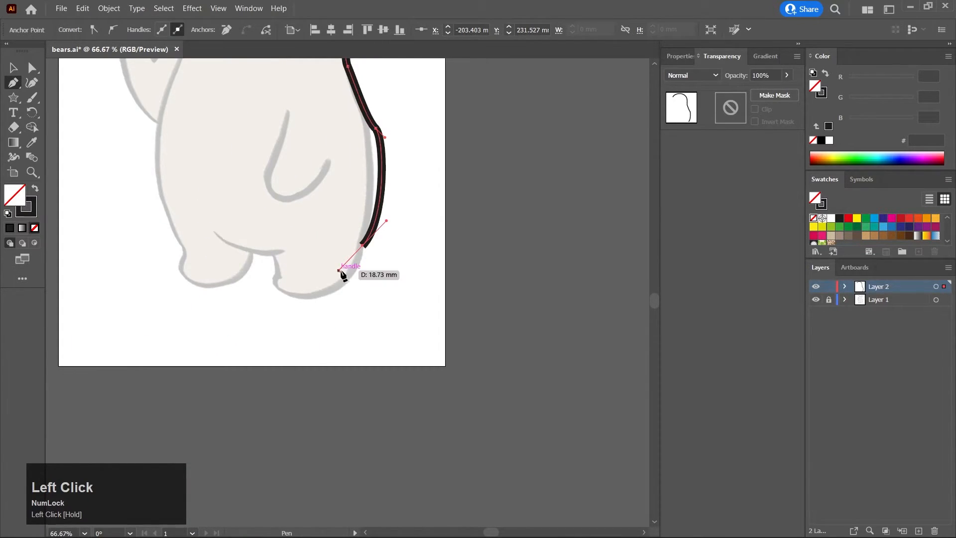
Undo the leg, hip and waist segments of the outline
key(ctrl+z)
key(ctrl+z)
middle_click(359, 138)
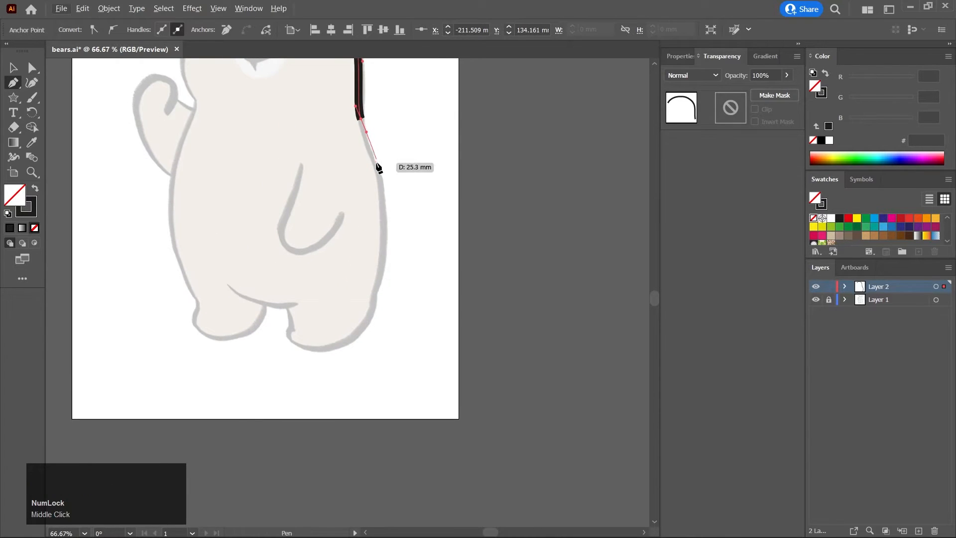
key(ctrl+z)
Redraw the outline down the bear's right-hand side and around the waist with curved Pen segments
middle_click(380, 180)
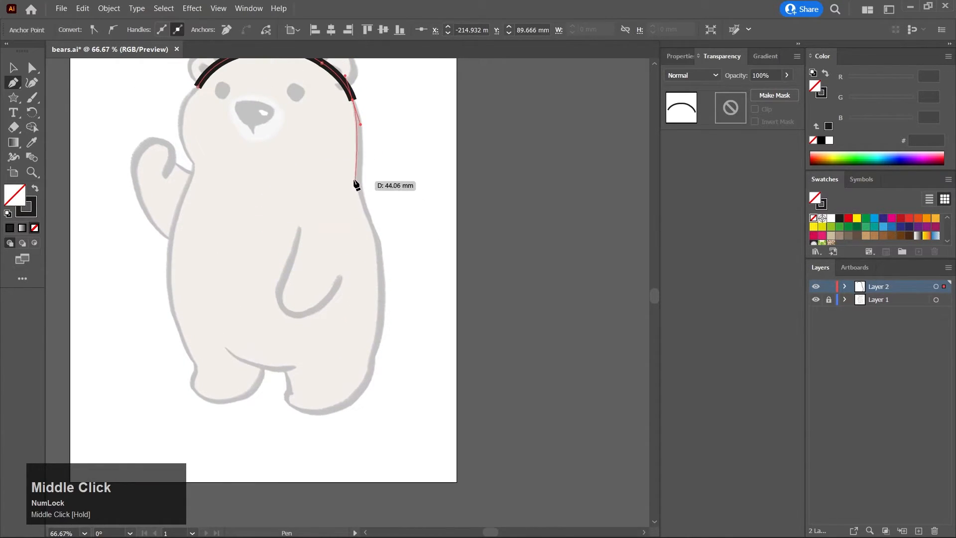
mouse_move(357, 178)
mouse_down()
mouse_move(352, 195)
mouse_move(376, 226)
mouse_up()
Try curved Pen segments from the waist over the outer edge of the right-hand hip
mouse_move(386, 315)
mouse_down()
mouse_move(388, 241)
mouse_move(377, 281)
mouse_up()
key(ctrl+z)
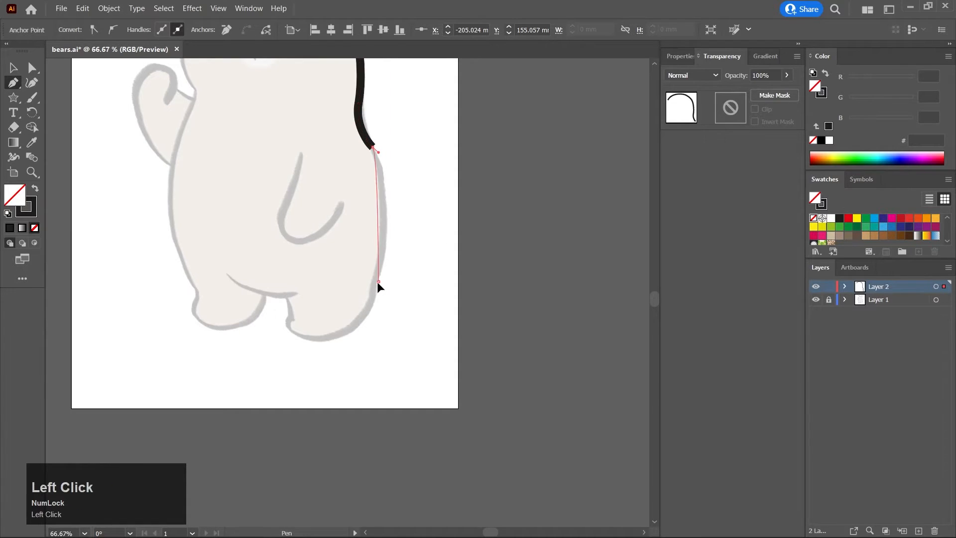
drag(351, 338, 354, 341)
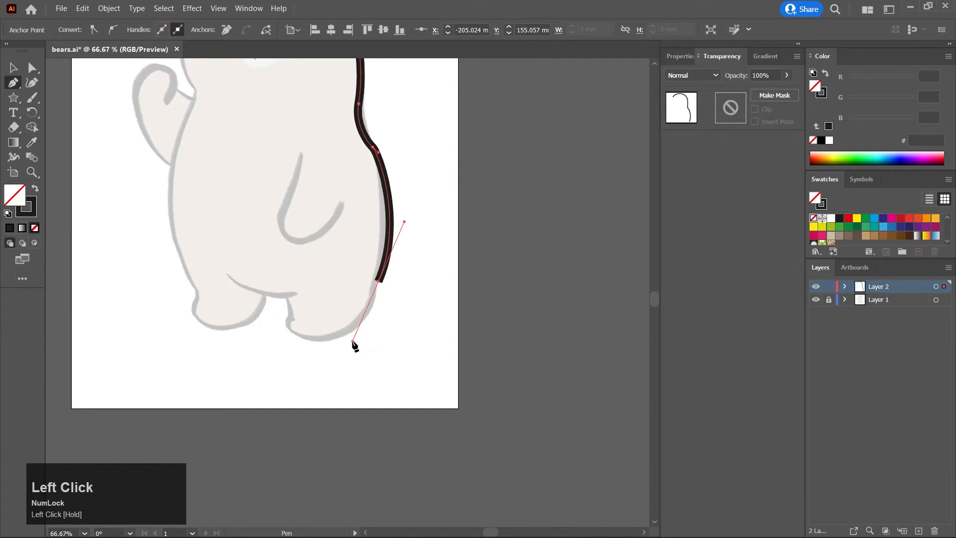
key(ctrl+z)
Draw a curved segment from the waist down the outer hip and remove the outgoing handle from its end anchor
scroll(385, 167, up, 2)
drag(396, 153, 411, 169)
scroll(409, 200, down, 3)
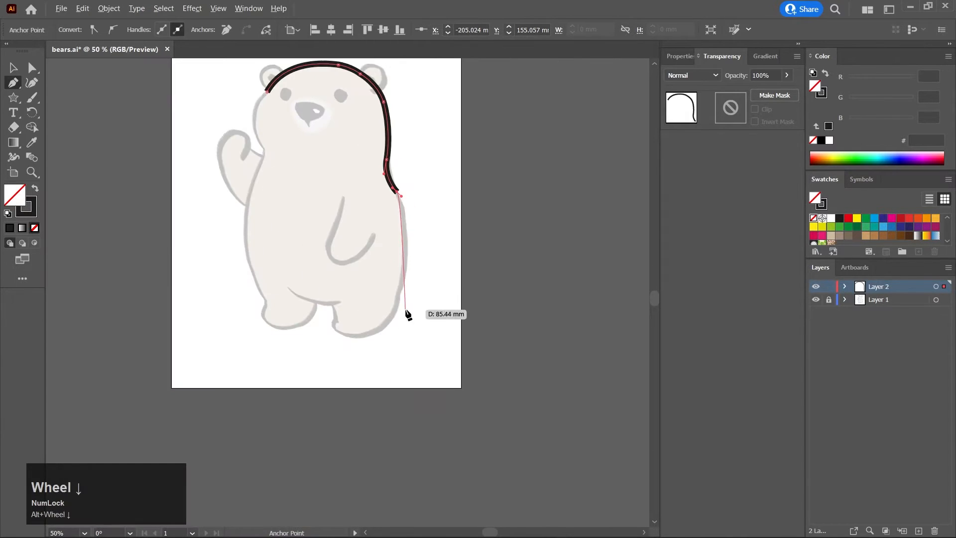
middle_click(405, 262)
drag(409, 249, 401, 299)
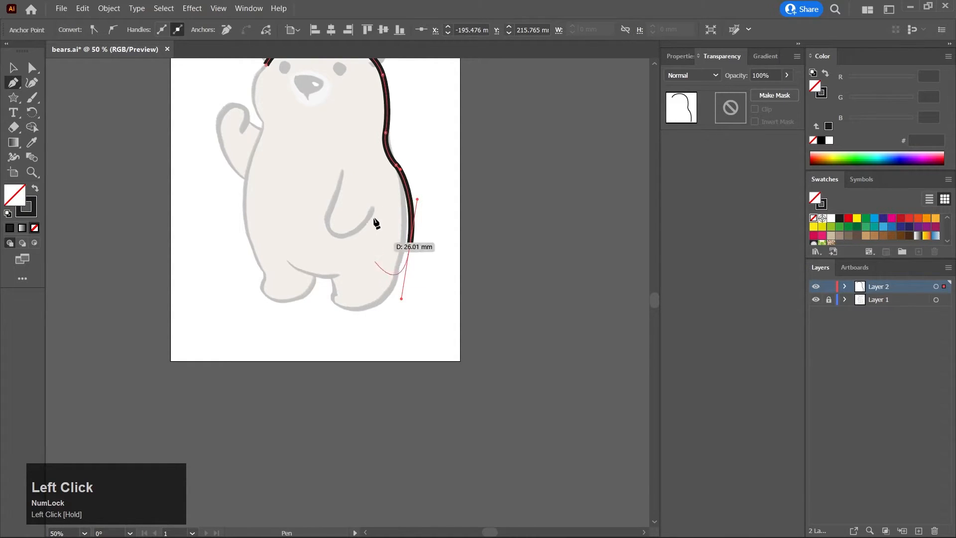
middle_click(397, 278)
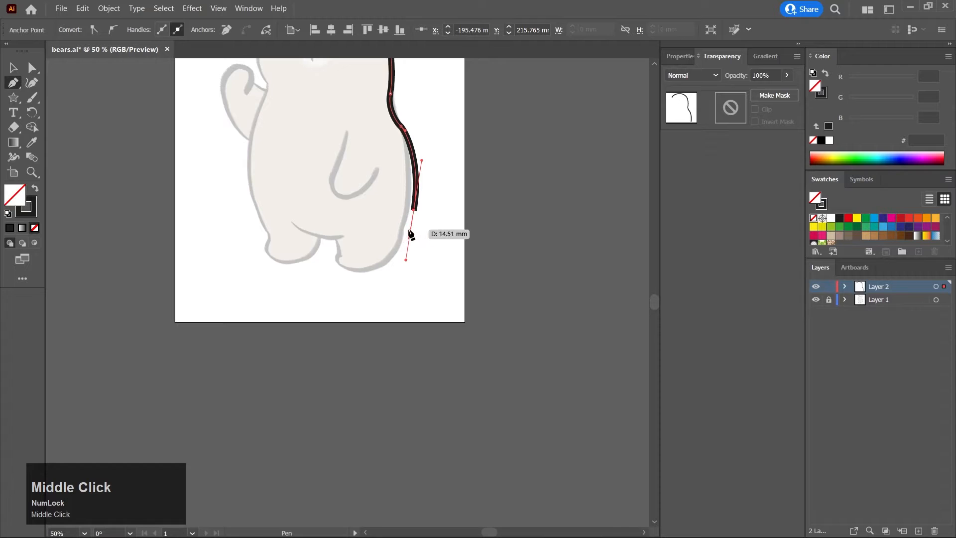
scroll(416, 215, up, 3)
click(414, 210)
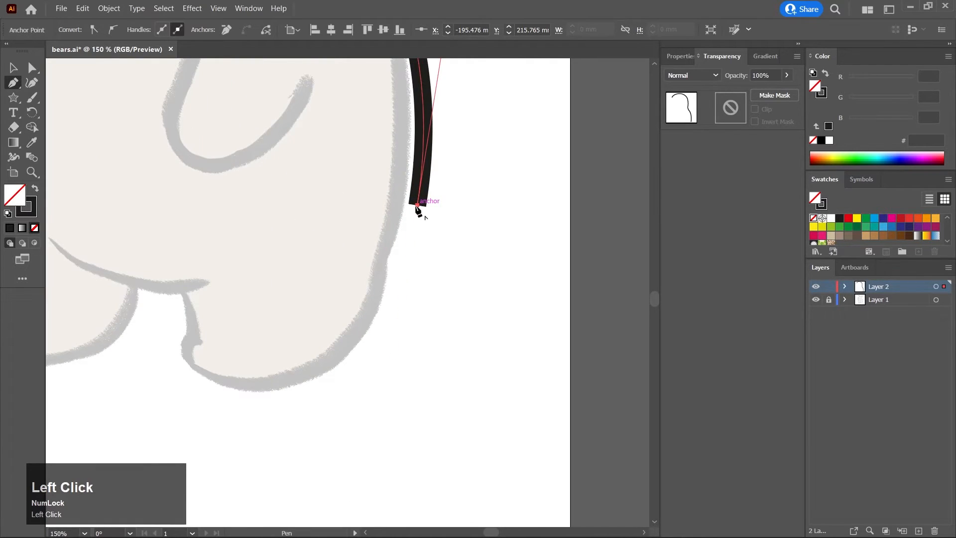
Add a short curved segment from the hip to the top of the right-hand leg and remove the end anchor's outgoing handle
drag(387, 264, 368, 287)
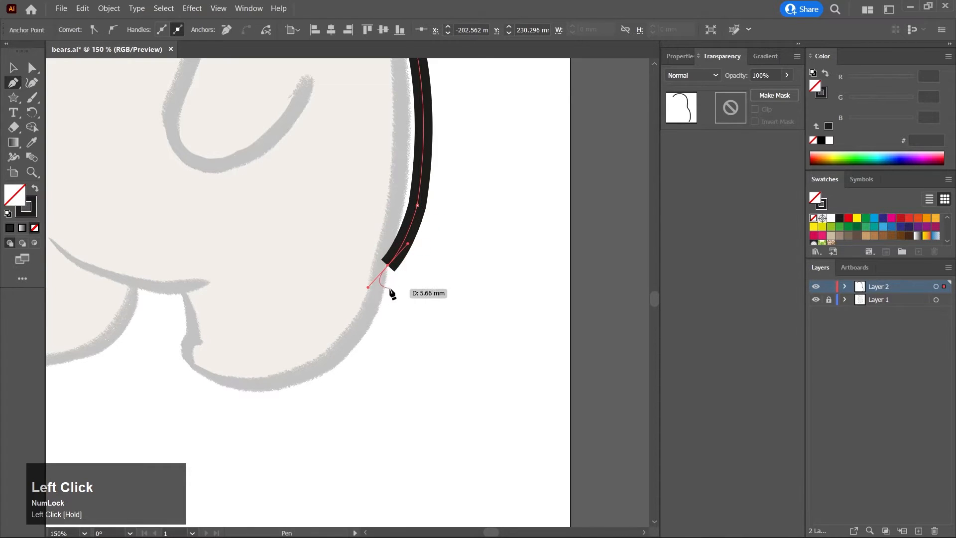
middle_click(390, 292)
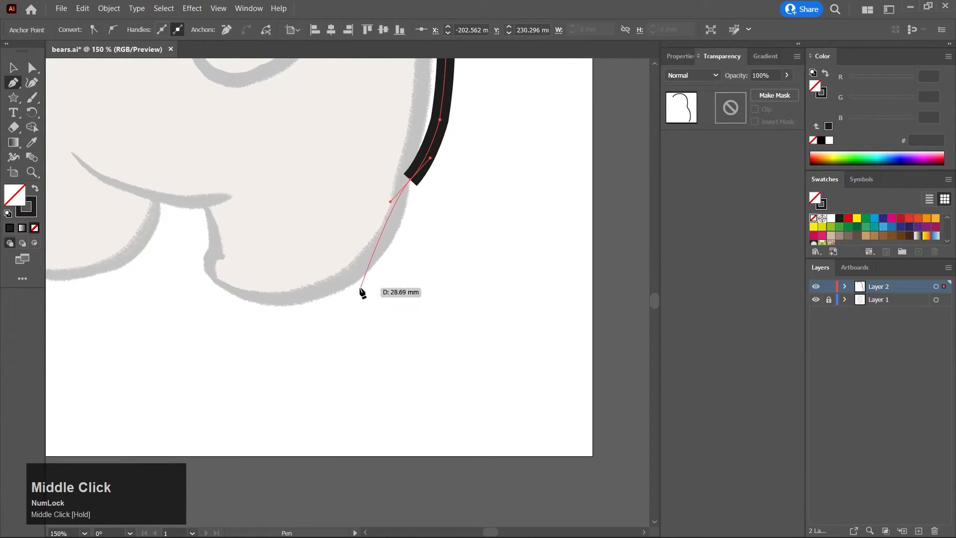
drag(366, 283, 314, 301)
key(ctrl+z)
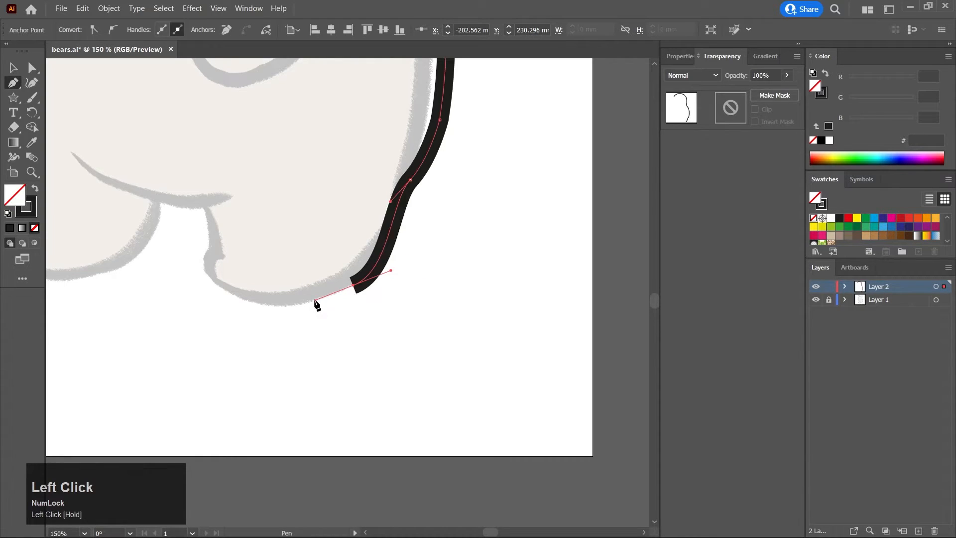
key(ctrl+z)
click(410, 180)
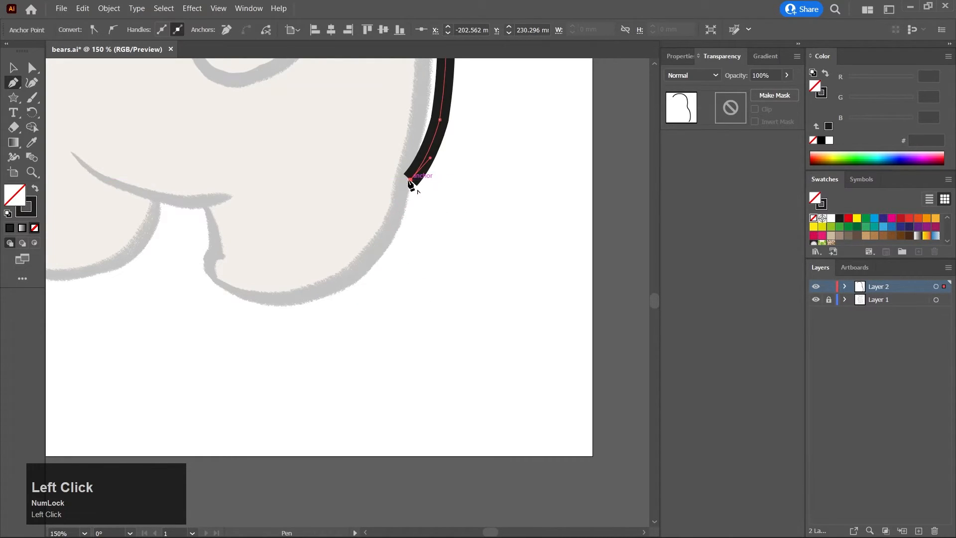
Try several Pen segments around the outer edge of the right-hand leg, undoing each attempt
drag(339, 285, 299, 298)
key(ctrl+z)
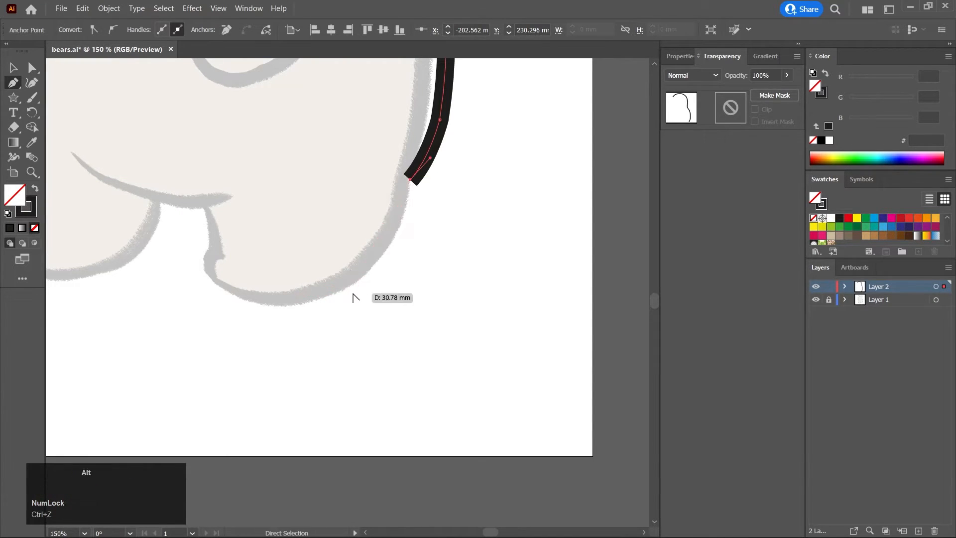
alt+scroll(354, 295, down, 3)
drag(381, 284, 412, 269)
alt+scroll(412, 269, down, 1)
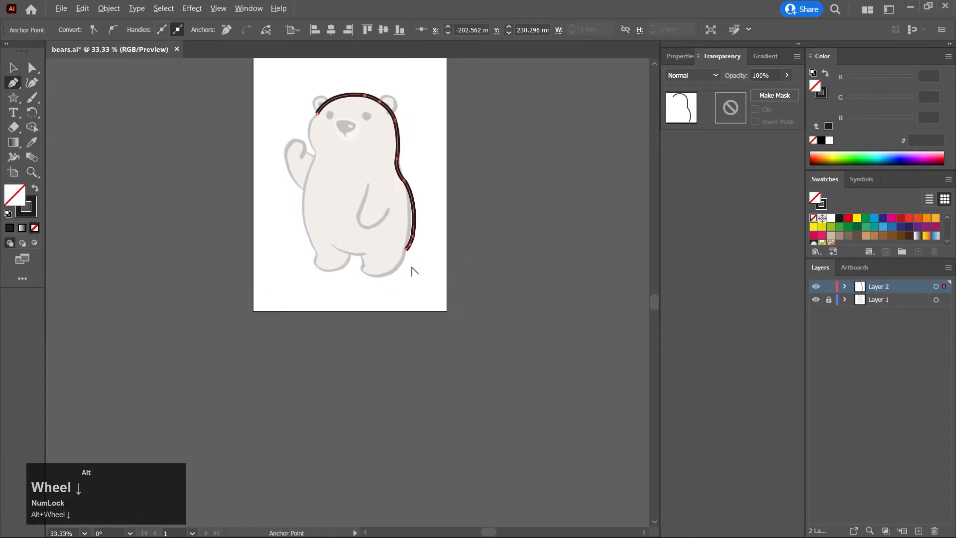
alt+scroll(412, 270, up, 1)
alt+scroll(406, 265, up, 1)
alt+scroll(402, 264, up, 1)
middle_click(402, 265)
click(403, 260)
drag(406, 256, 407, 264)
key(ctrl+z)
click(401, 300)
key(ctrl+z)
Trace the right-hand leg with curved segments down its outer edge, along the foot's underside and up the inner edge to the belly crease
drag(400, 293, 407, 320)
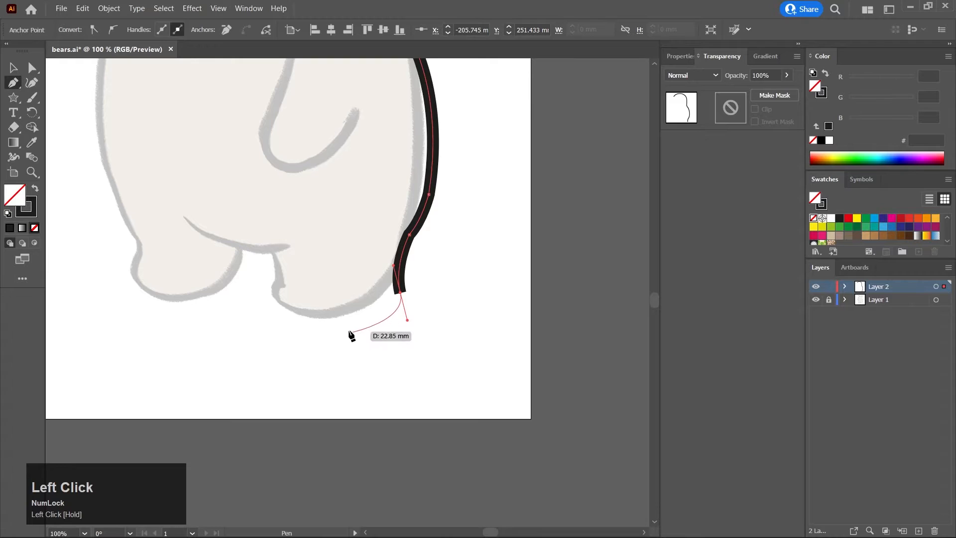
drag(315, 324, 288, 318)
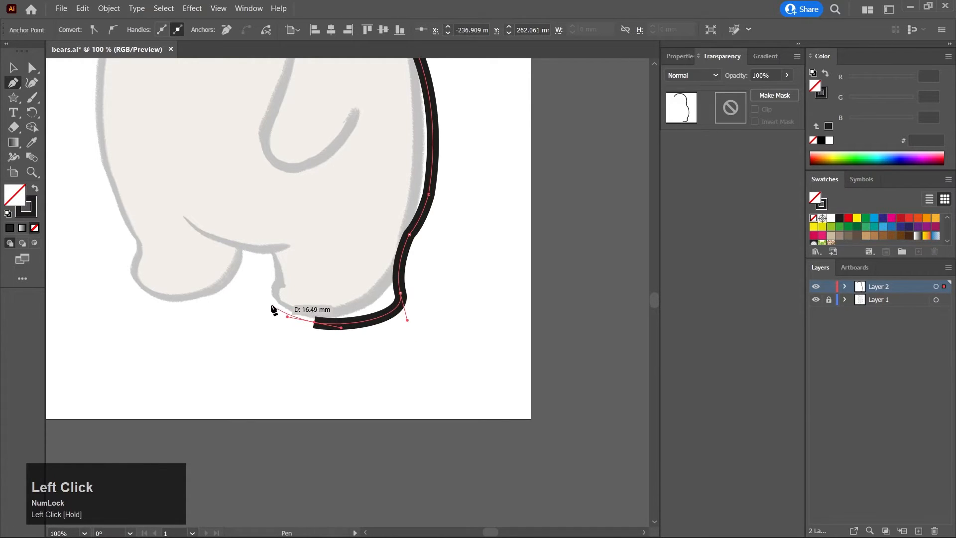
drag(273, 275, 273, 275)
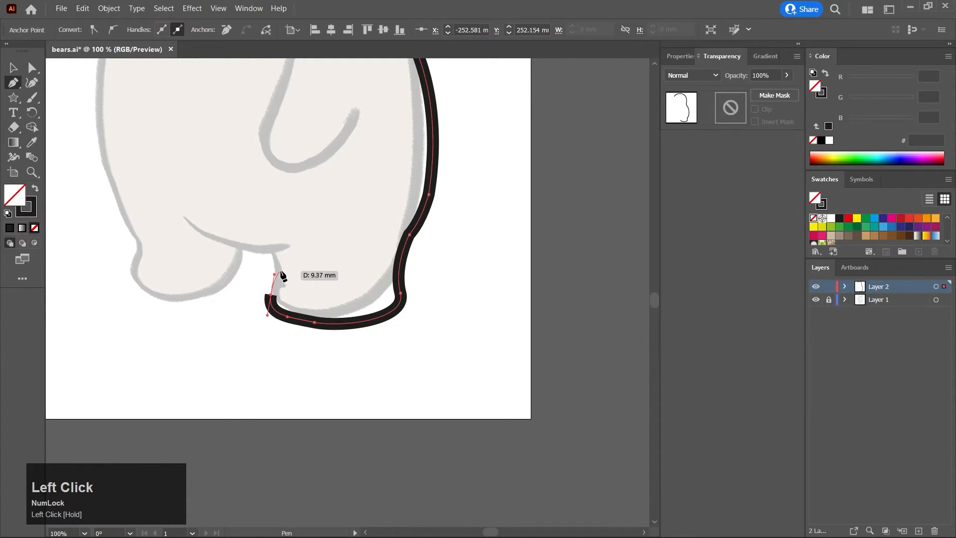
key(ctrl+z)
drag(280, 287, 301, 258)
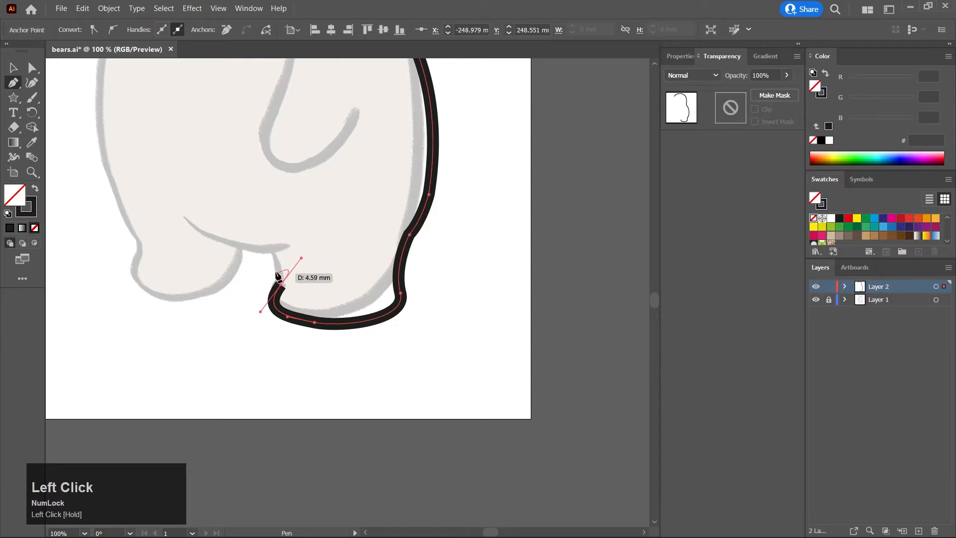
click(281, 285)
drag(273, 252, 263, 241)
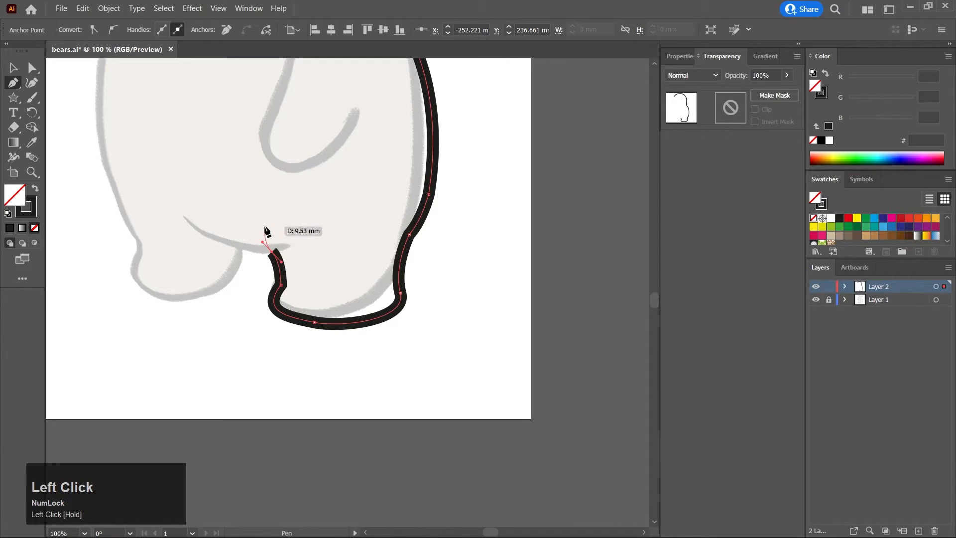
Try drawing the belly crease above the legs as a separate curved path, undoing each attempt
scroll(375, 313, down, 4)
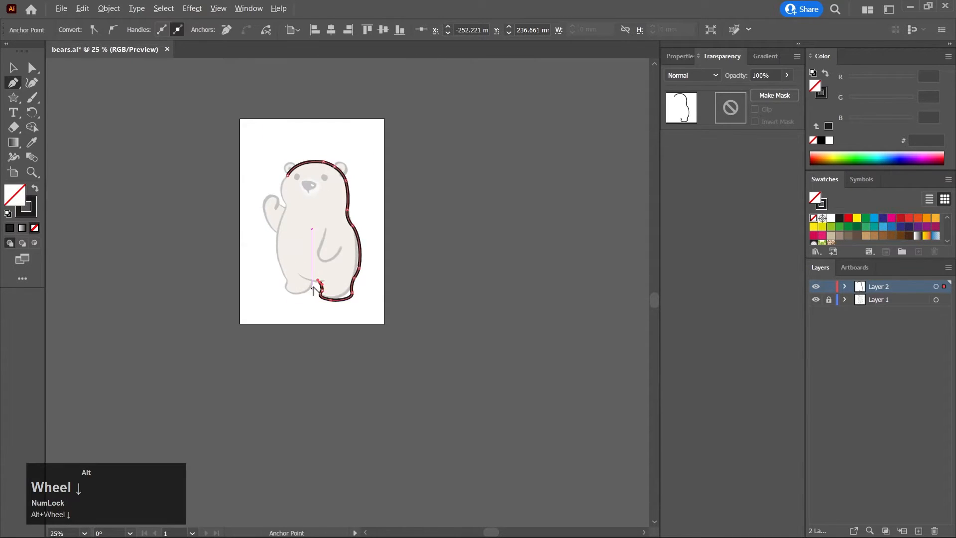
scroll(313, 289, up, 5)
click(13, 68)
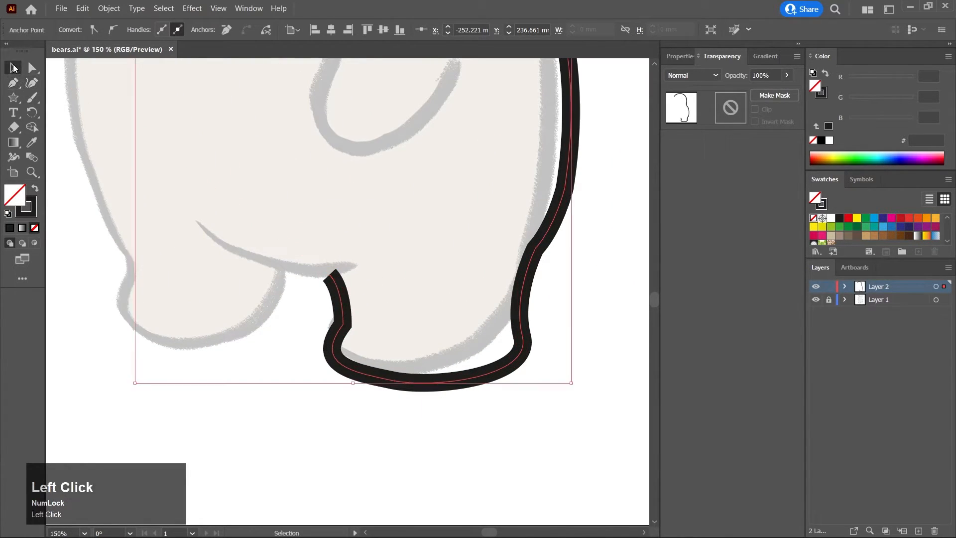
click(13, 83)
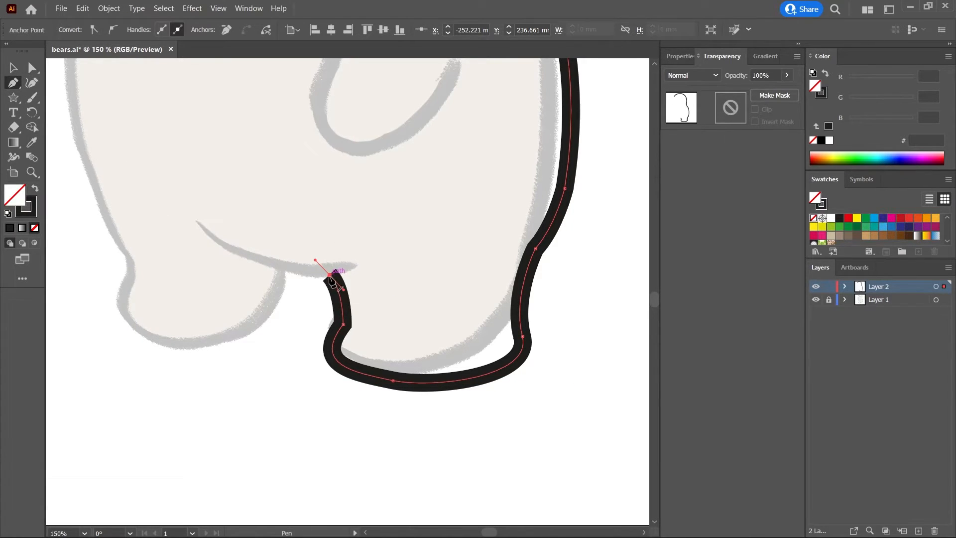
drag(197, 219, 218, 234)
drag(355, 261, 486, 231)
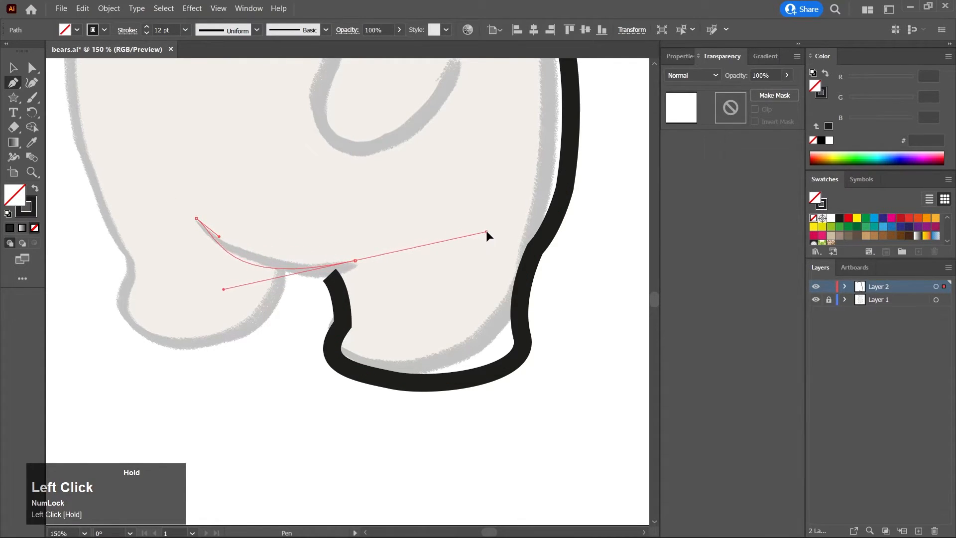
key(ctrl+z)
drag(353, 265, 489, 259)
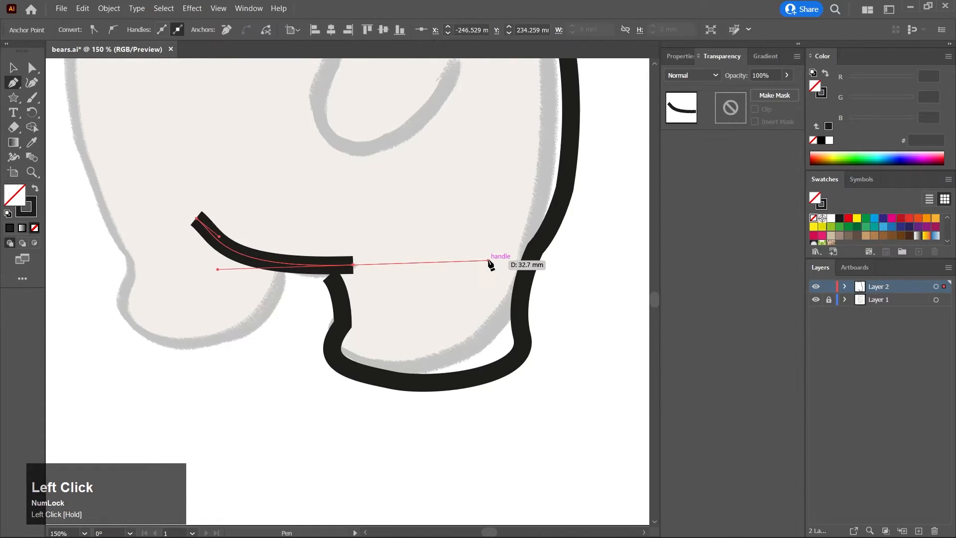
key(ctrl+z)
ctrl+click(339, 288)
drag(199, 222, 243, 236)
key(ctrl+z)
Draw the belly crease as a separate curved path from its upper left tip to just past the inner edge of the right-hand leg
scroll(198, 239, up, 1)
scroll(199, 214, up, 1)
scroll(198, 218, up, 1)
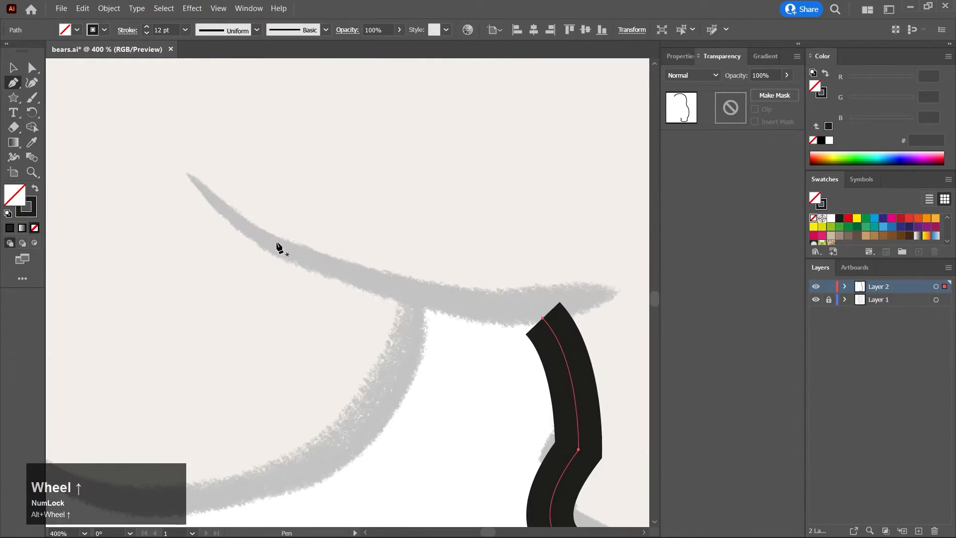
click(185, 172)
drag(230, 219, 231, 230)
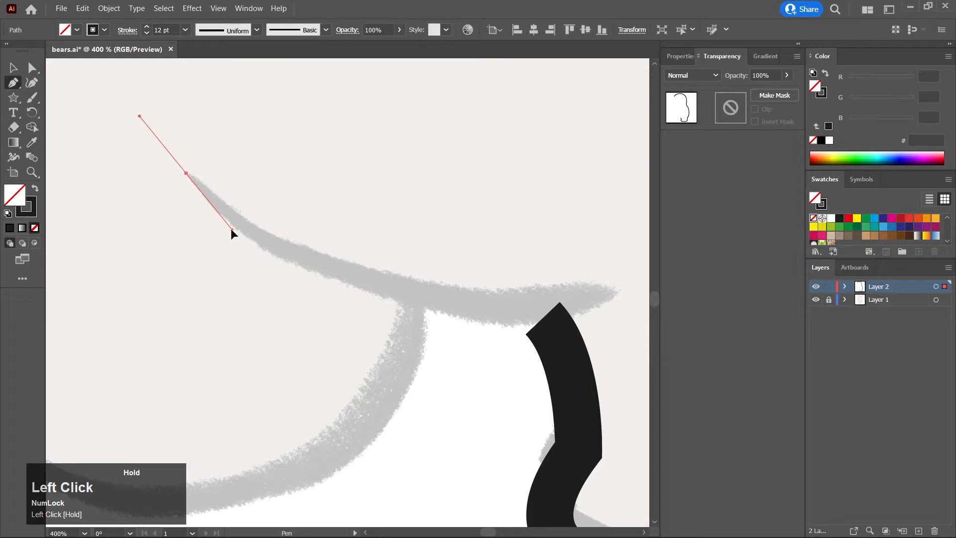
drag(231, 230, 231, 229)
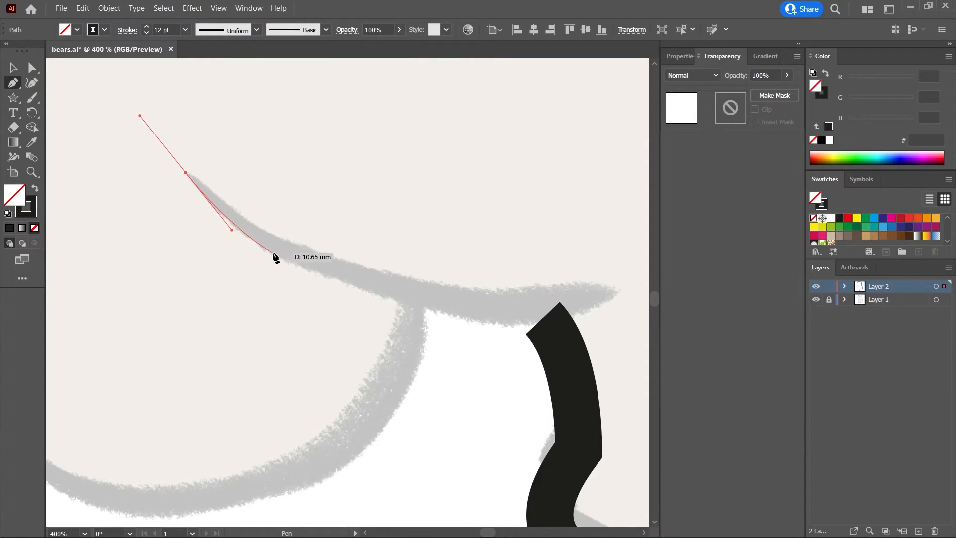
mouse_move(586, 299)
mouse_down()
mouse_move(670, 299)
mouse_move(486, 299)
mouse_up()
key(ctrl+z)
scroll(330, 324, down, 2)
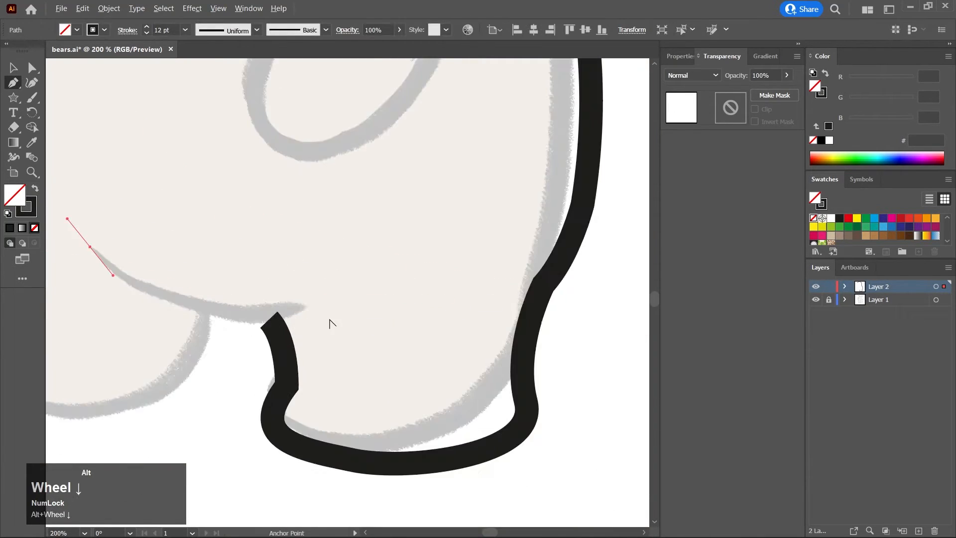
middle_click(330, 324)
drag(341, 287, 470, 272)
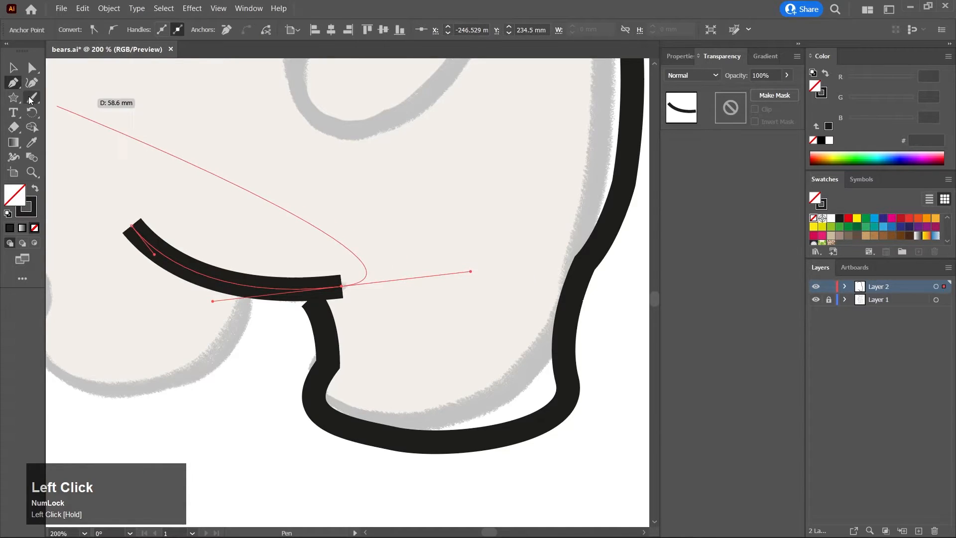
Resume the body outline at the right-hand leg's inner edge, adding a straight segment between the legs and a curve down the left-hand leg
click(18, 70)
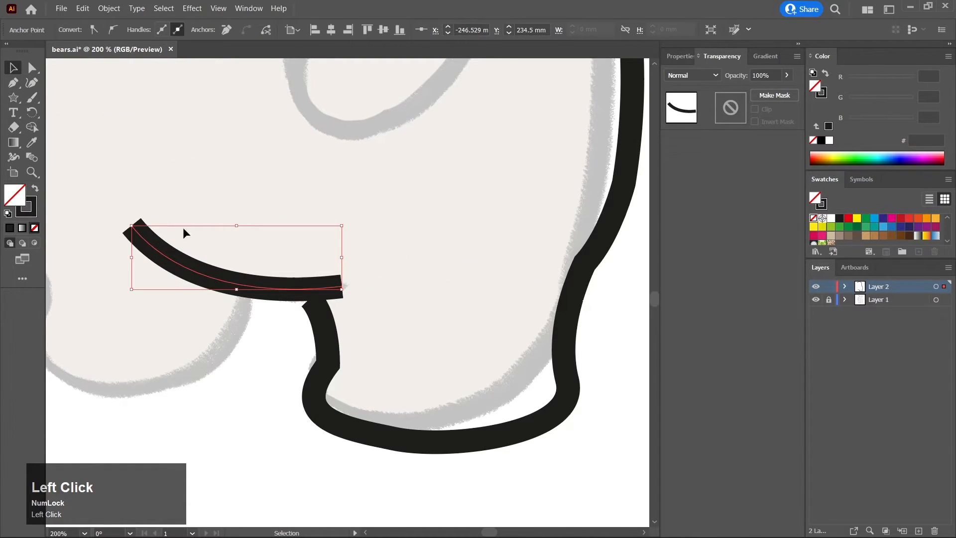
drag(207, 271, 245, 256)
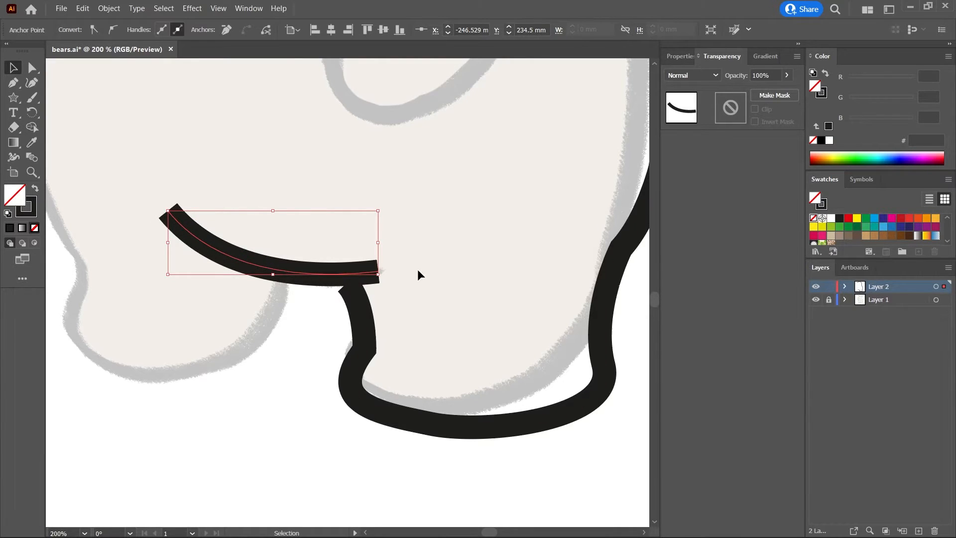
drag(412, 284, 420, 278)
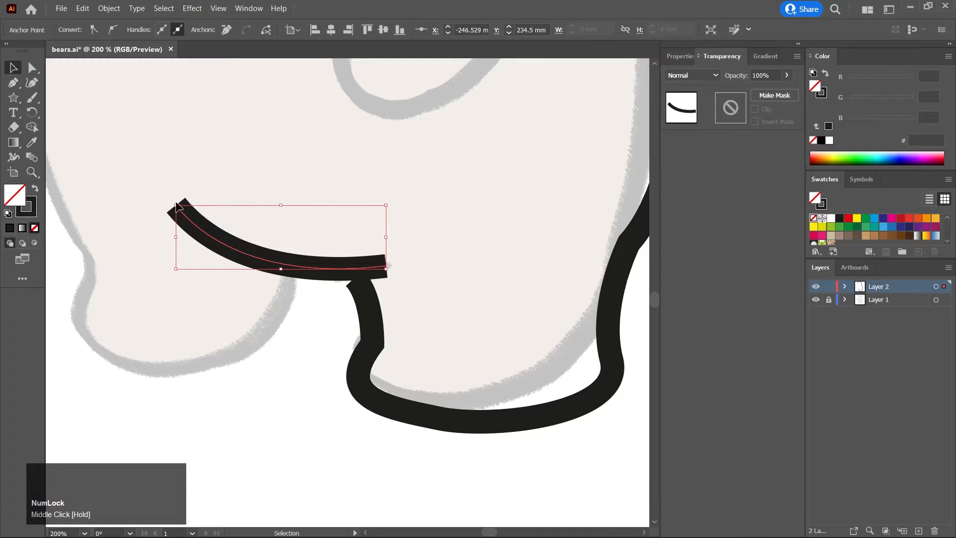
click(15, 83)
drag(301, 354, 322, 338)
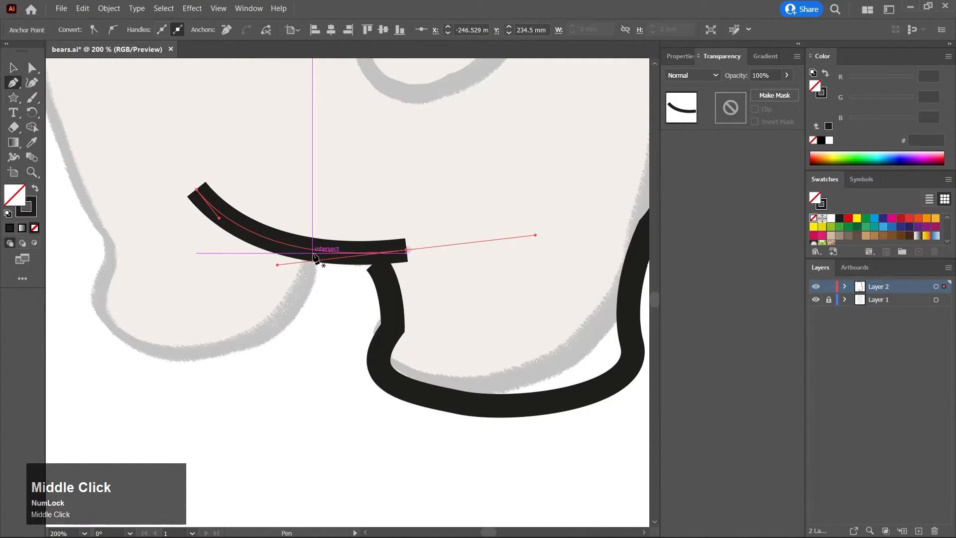
click(375, 262)
drag(307, 267, 304, 298)
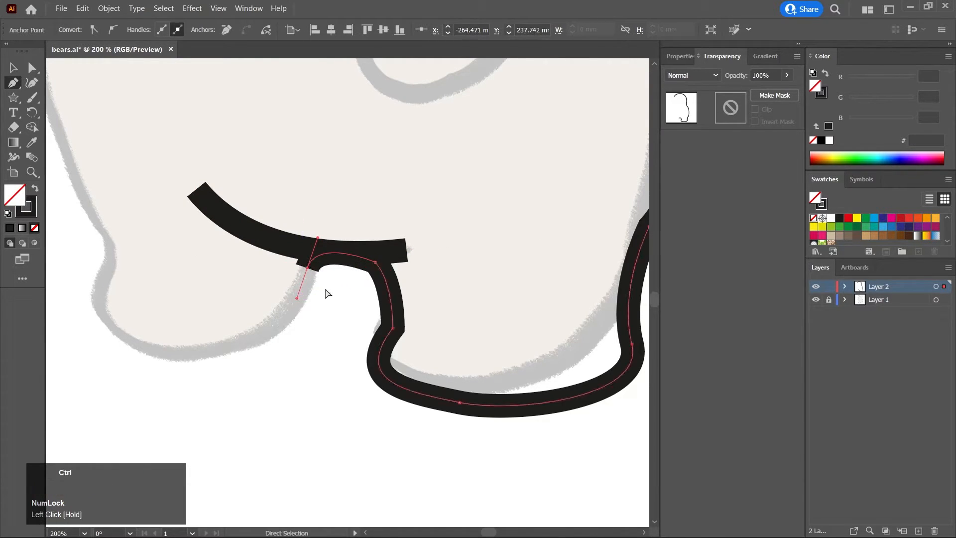
key(ctrl+z)
click(368, 252)
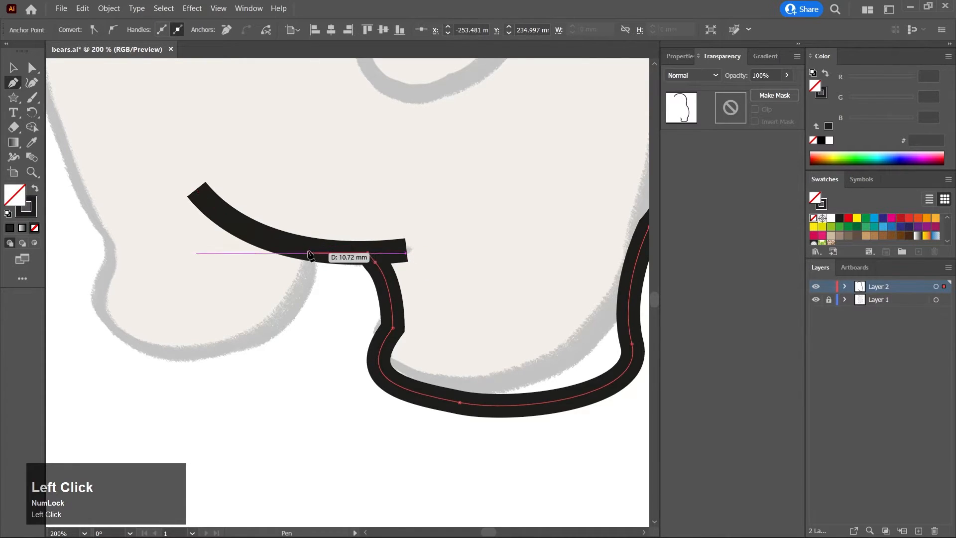
drag(308, 252, 256, 328)
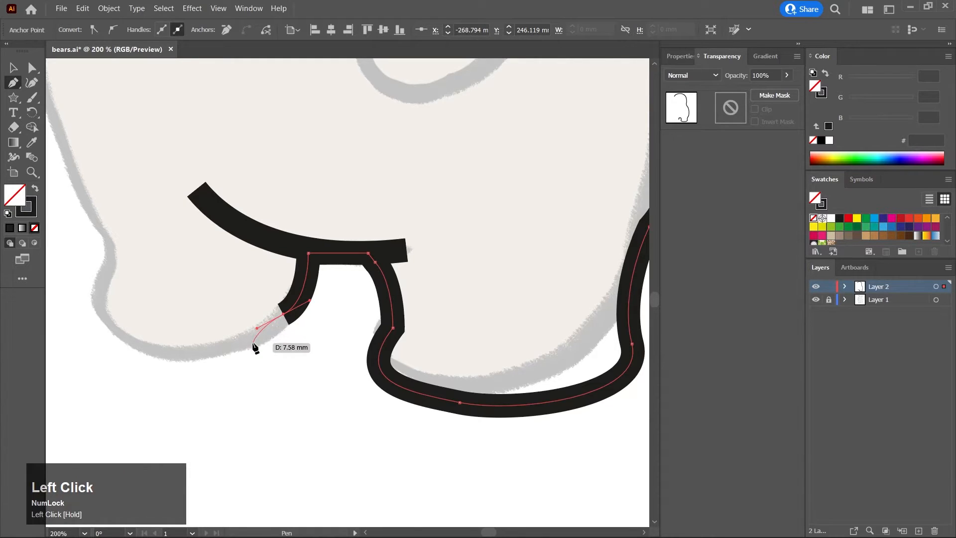
Undo the last segments between the legs and retrace the left-hand leg's inner edge, the foot's underside and its rounded outer end
key(ctrl+z)
key(ctrl+z)
drag(312, 250, 289, 245)
click(312, 250)
drag(275, 324, 205, 361)
key(ctrl+z)
drag(109, 343, 67, 319)
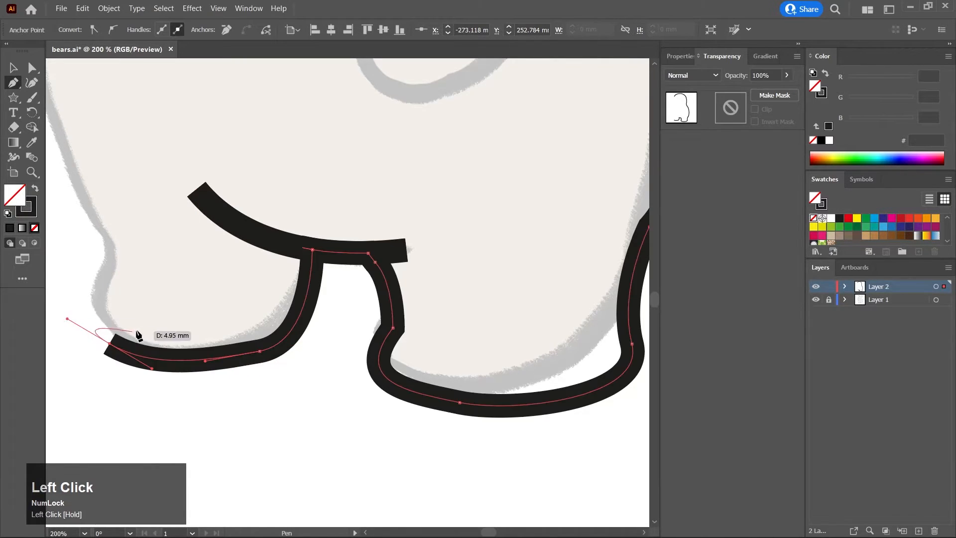
drag(134, 331, 326, 325)
drag(302, 268, 317, 262)
Add a short curved segment at the left-hand ankle joining the foot to the body's side, undoing and redrawing it until it fits
scroll(328, 318, down, 4)
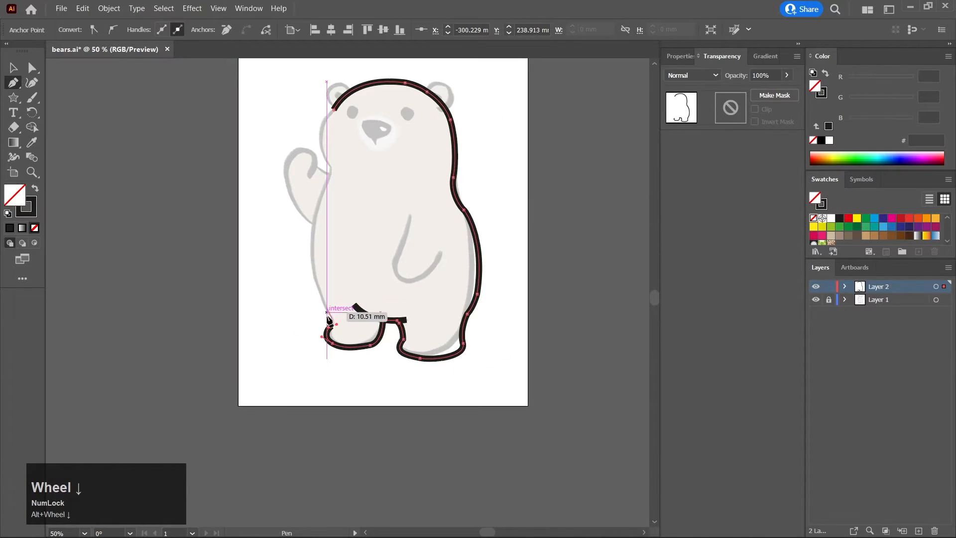
scroll(329, 321, up, 3)
click(338, 301)
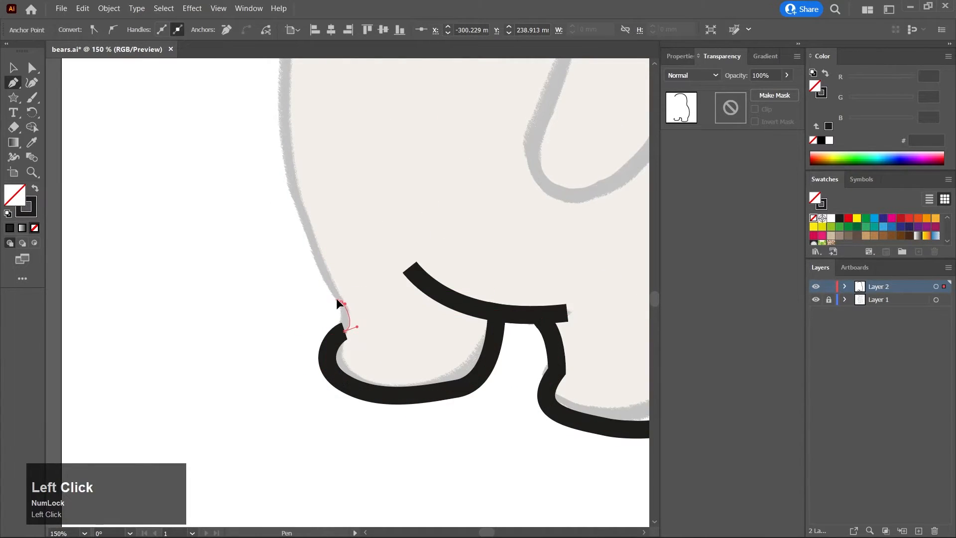
key(ctrl+z)
drag(330, 284, 321, 273)
key(ctrl+z)
drag(342, 304, 332, 300)
Trace the body's left-hand side up to the neck and around the cheek to near the outline's starting point
alt+scroll(364, 336, down, 2)
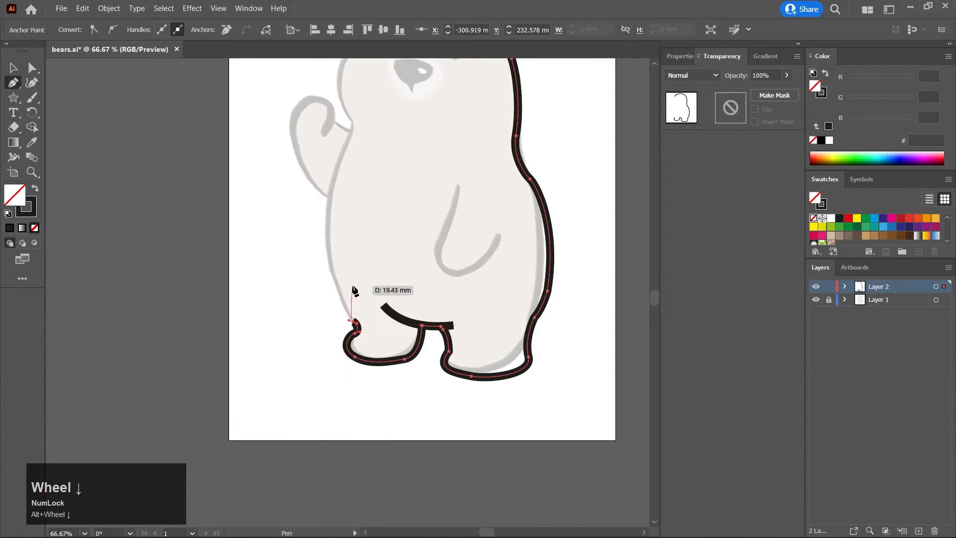
middle_click(352, 287)
drag(329, 250, 339, 183)
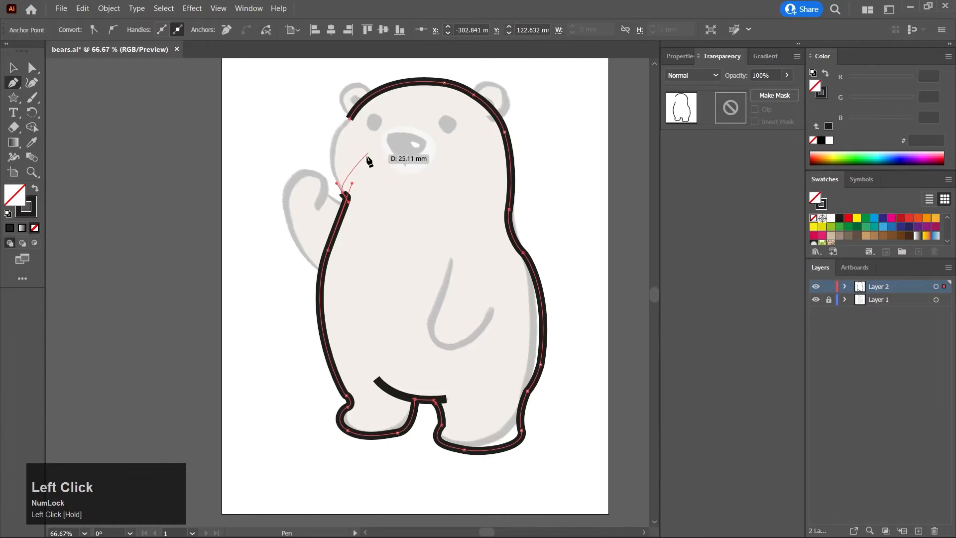
scroll(344, 132, up, 2)
drag(347, 118, 403, 69)
scroll(356, 129, up, 1)
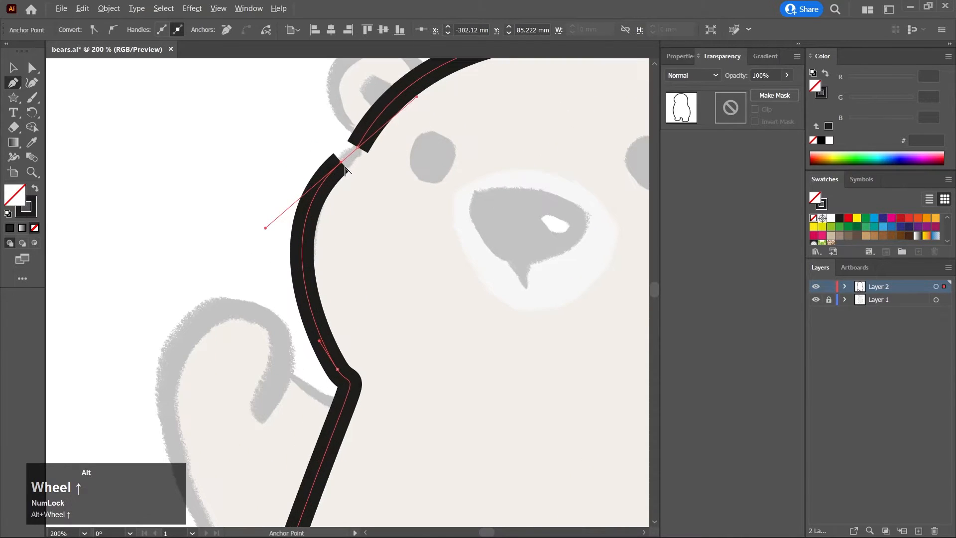
Close the body outline at its starting point on the head with a straight segment and save the document
scroll(357, 152, up, 2)
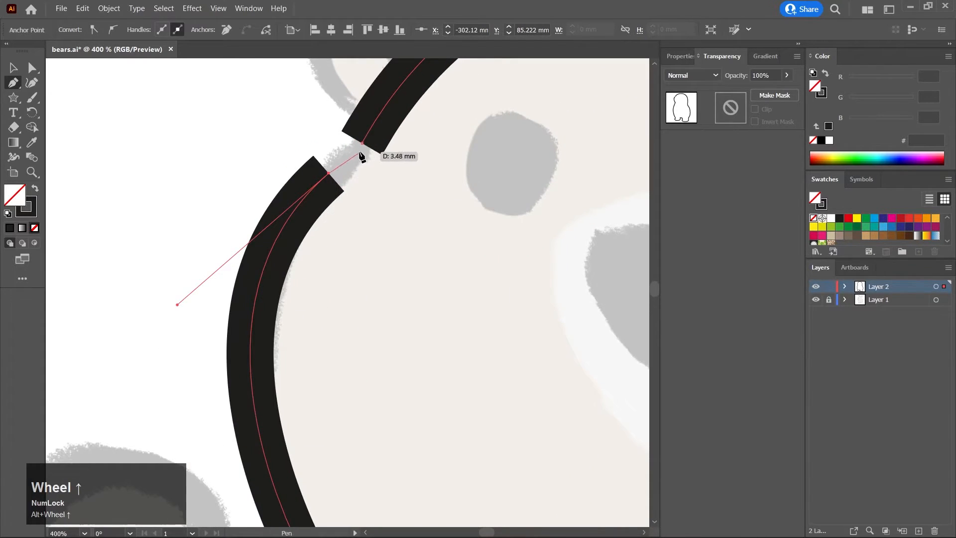
drag(361, 146, 364, 135)
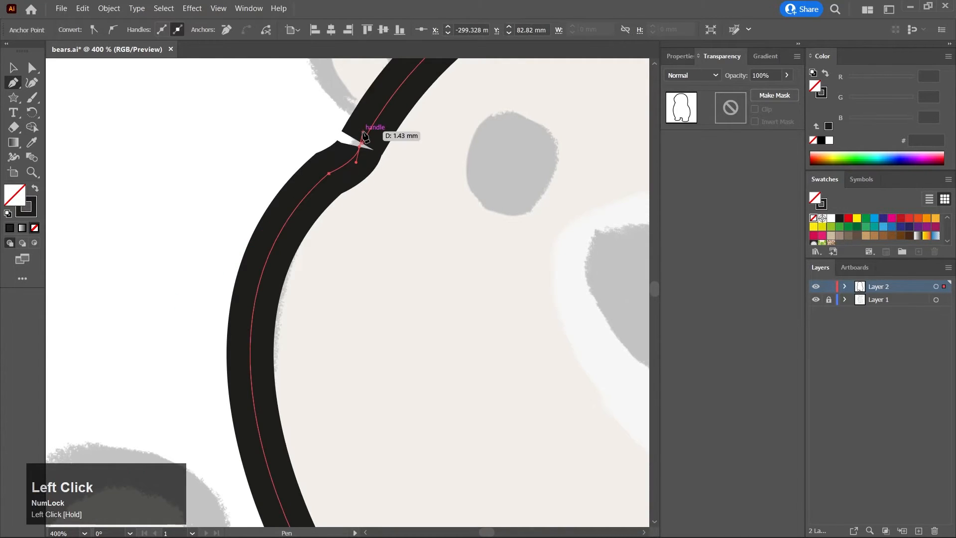
key(ctrl+z)
click(360, 143)
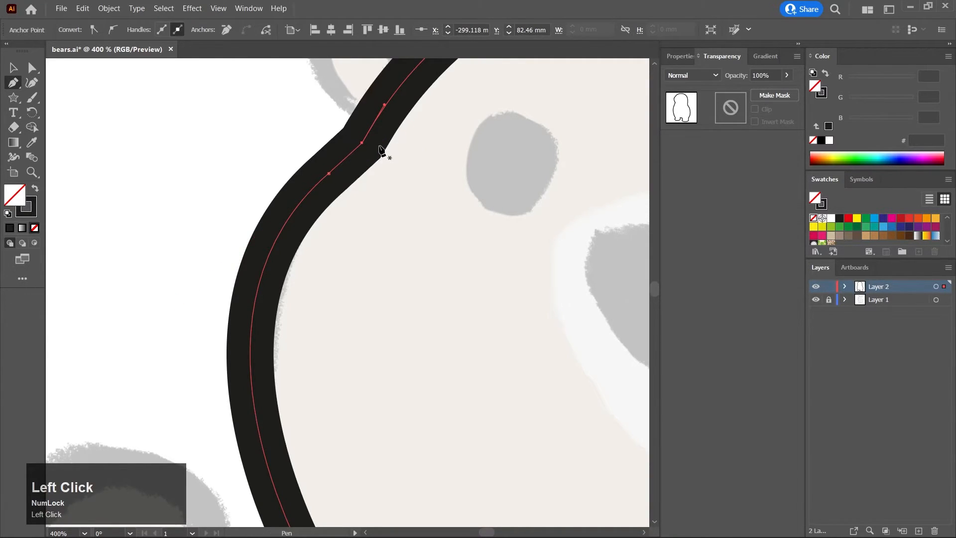
scroll(381, 149, down, 5)
middle_click(441, 333)
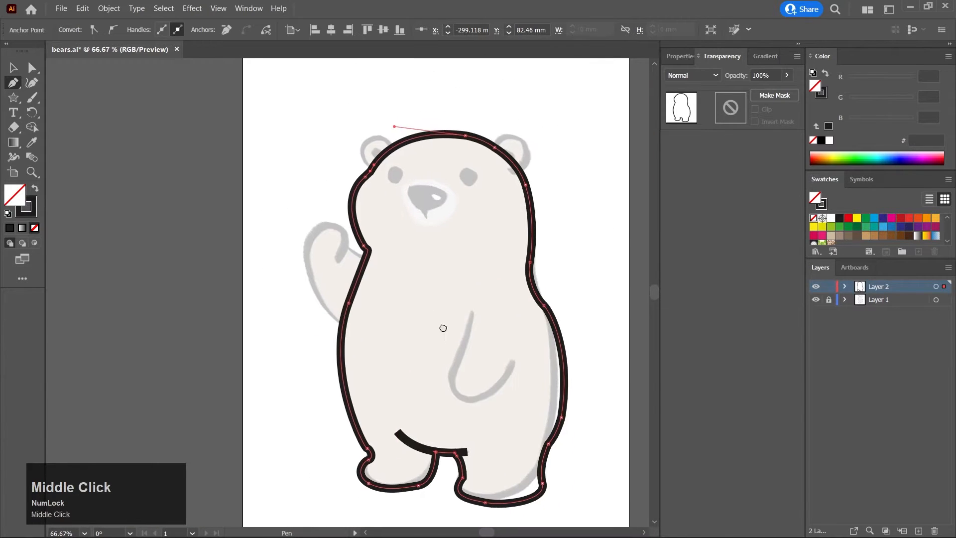
key(ctrl+s)
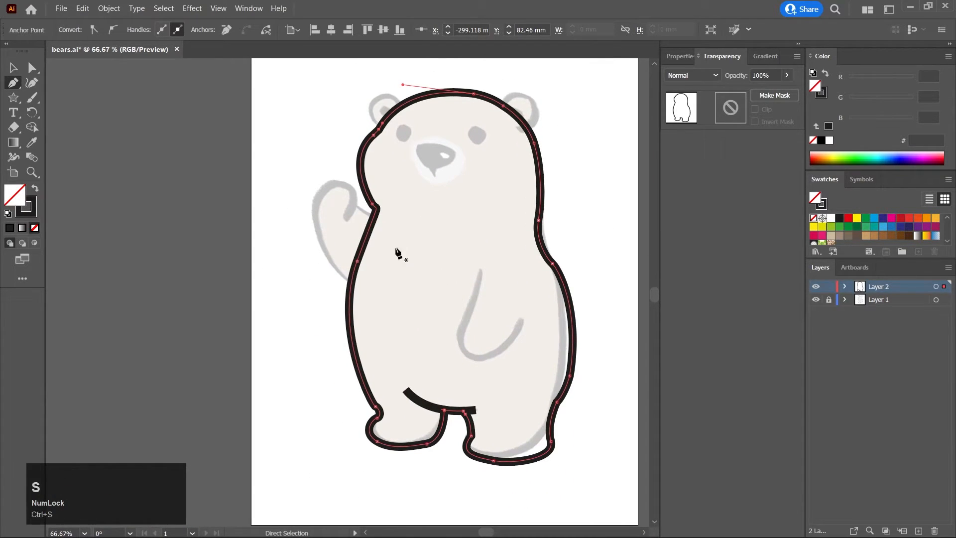
Expand Layer 2 and select the belly crease and body outline in turn to examine their separate path entries
click(14, 68)
middle_click(437, 334)
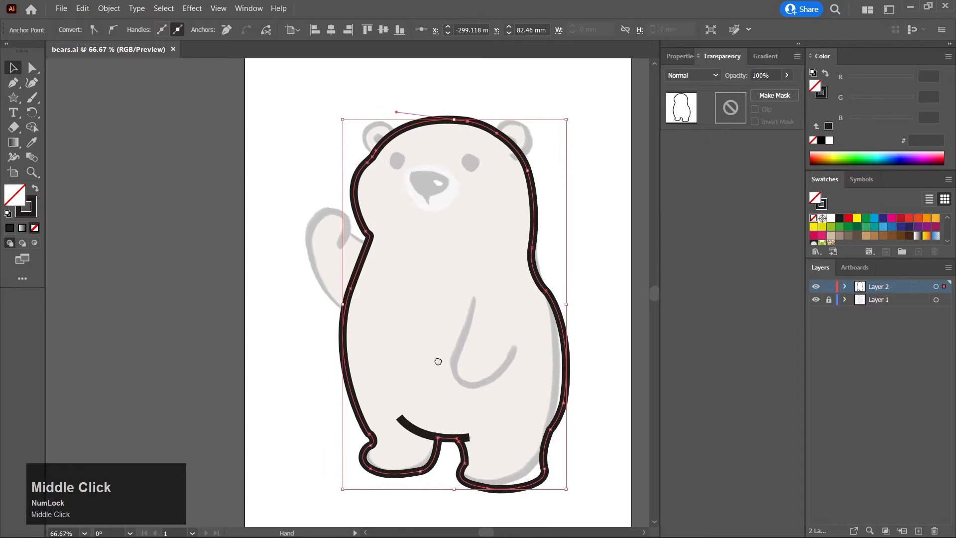
click(417, 436)
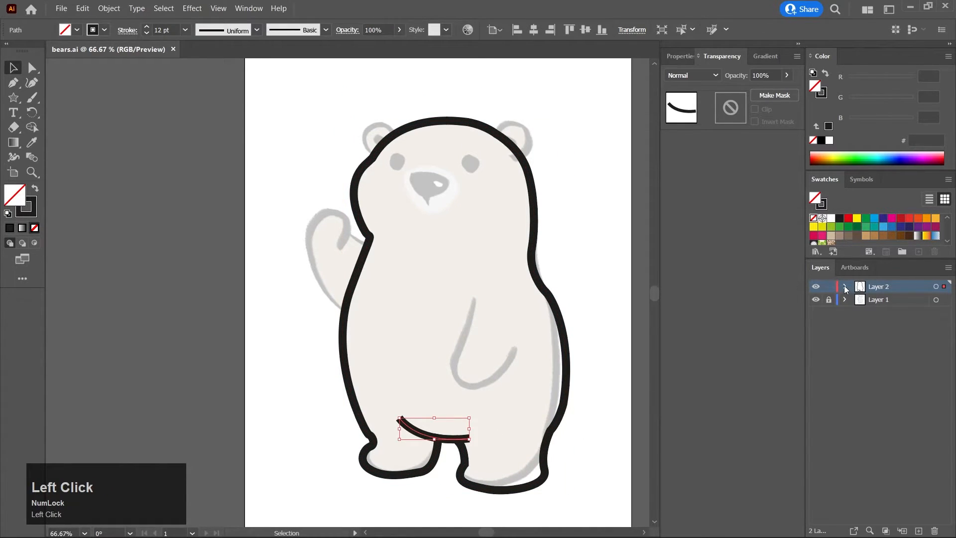
click(845, 287)
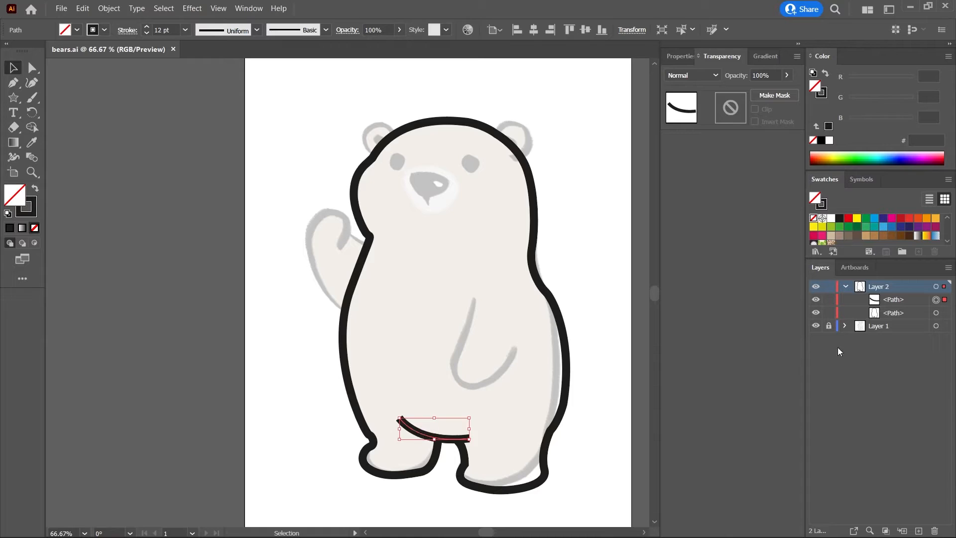
middle_click(553, 407)
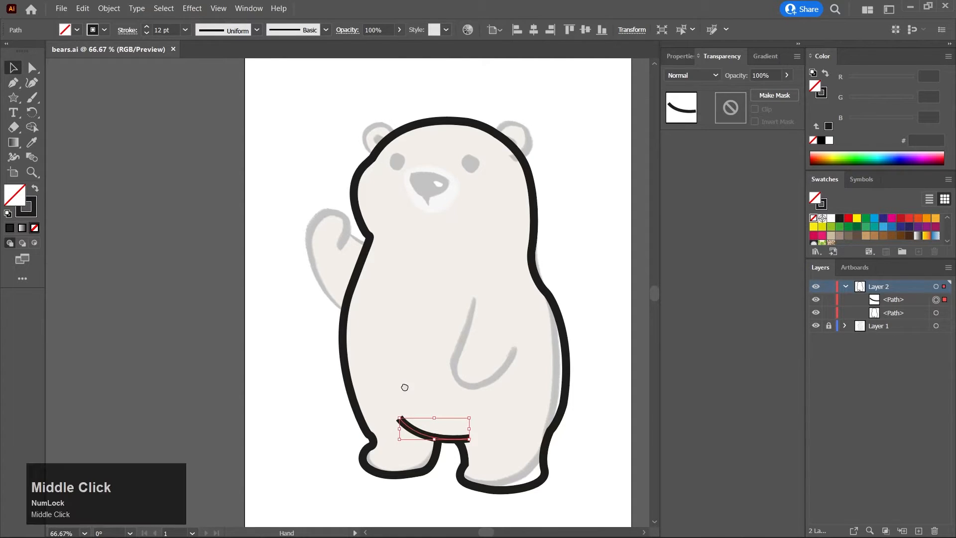
click(568, 372)
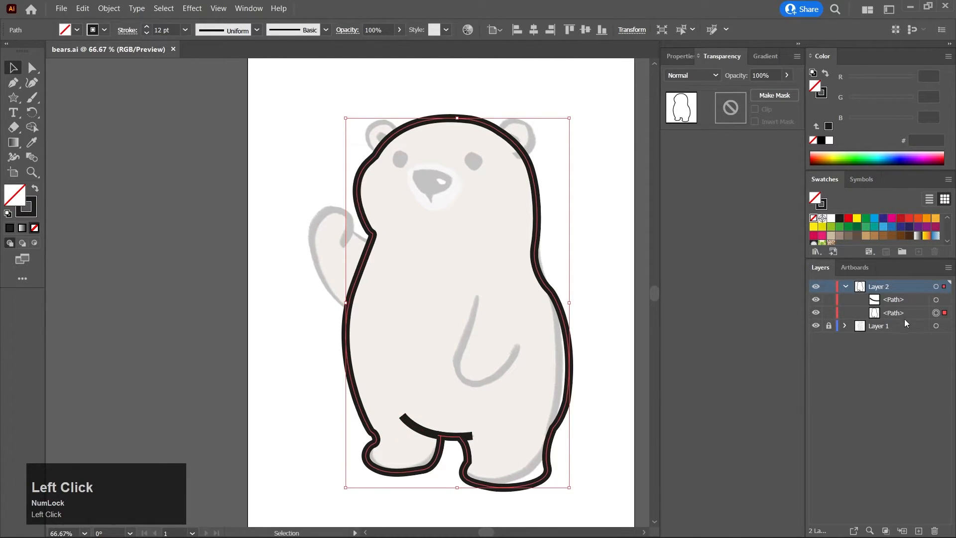
middle_click(452, 359)
click(670, 330)
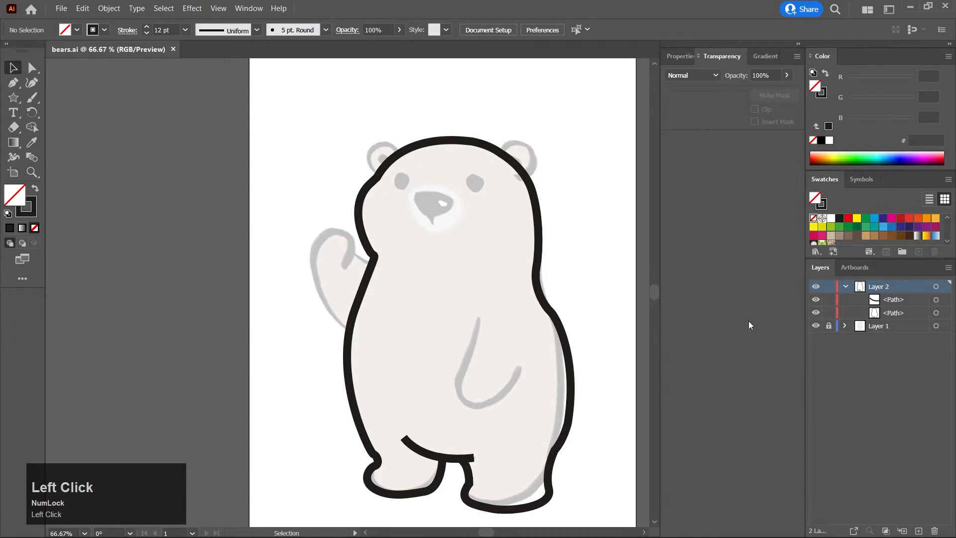
click(895, 302)
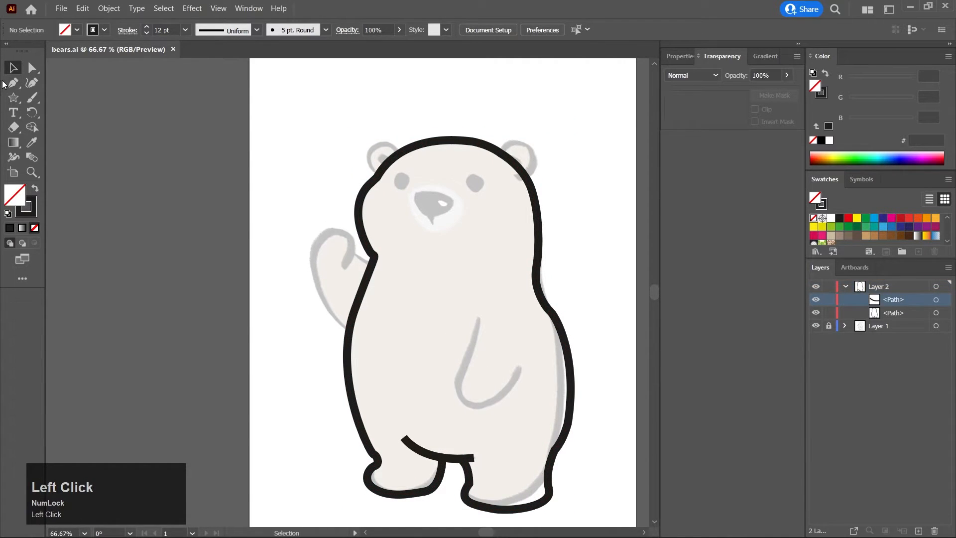
Try colouring the body outline by sampling the dimmed bear's fur with the Eyedropper, and undo it
click(538, 281)
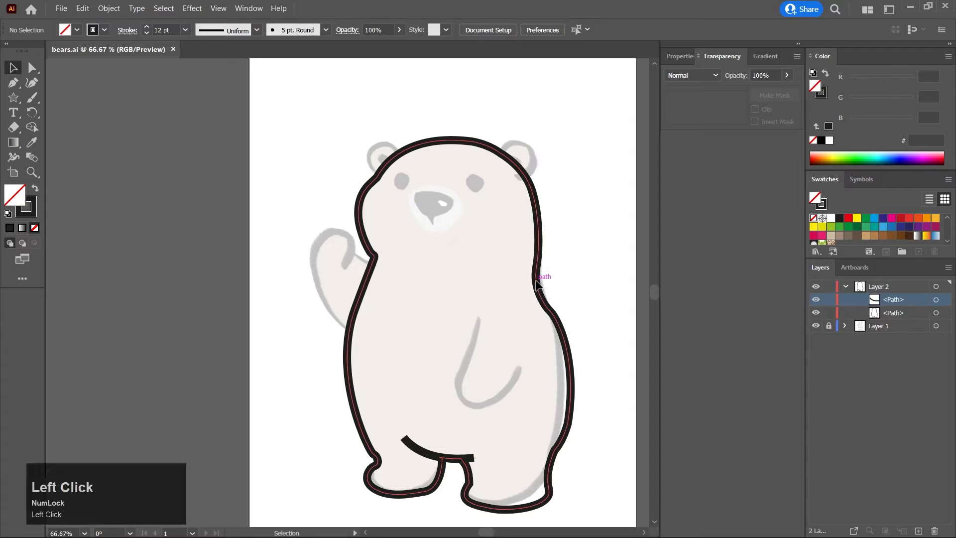
middle_click(597, 281)
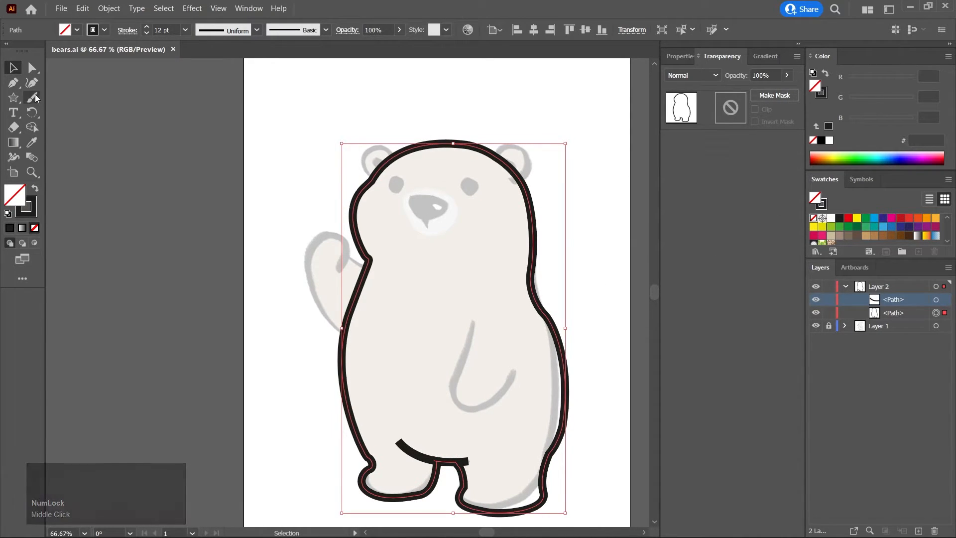
click(32, 143)
click(469, 260)
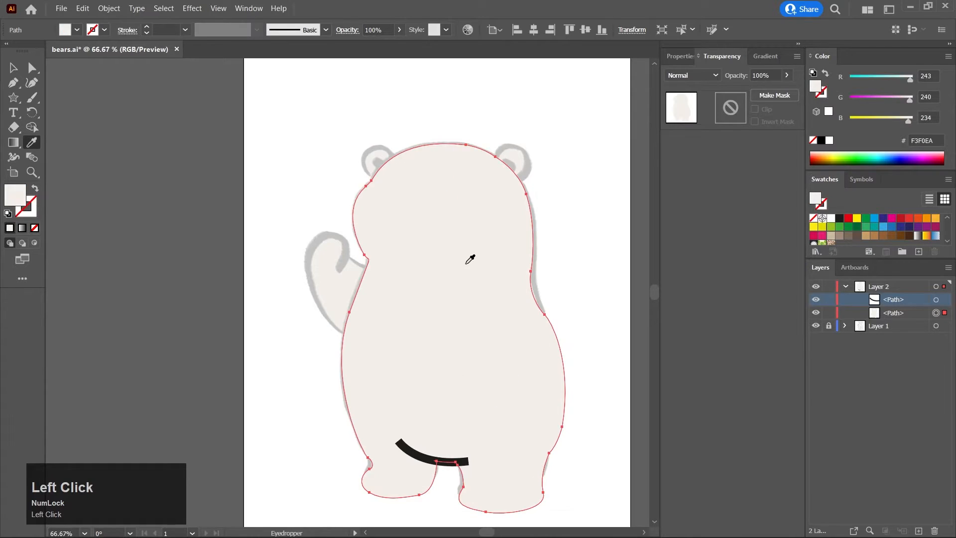
key(v)
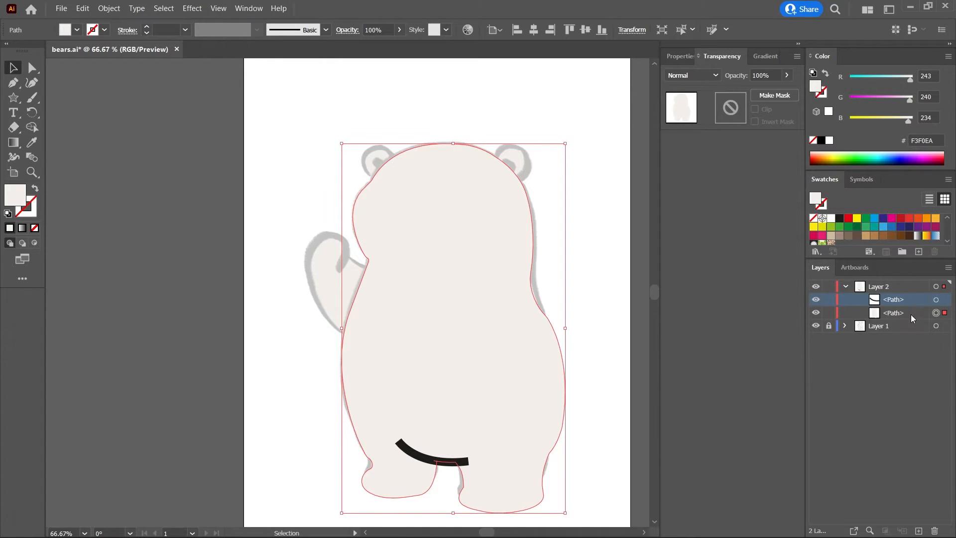
key(ctrl+z)
click(568, 216)
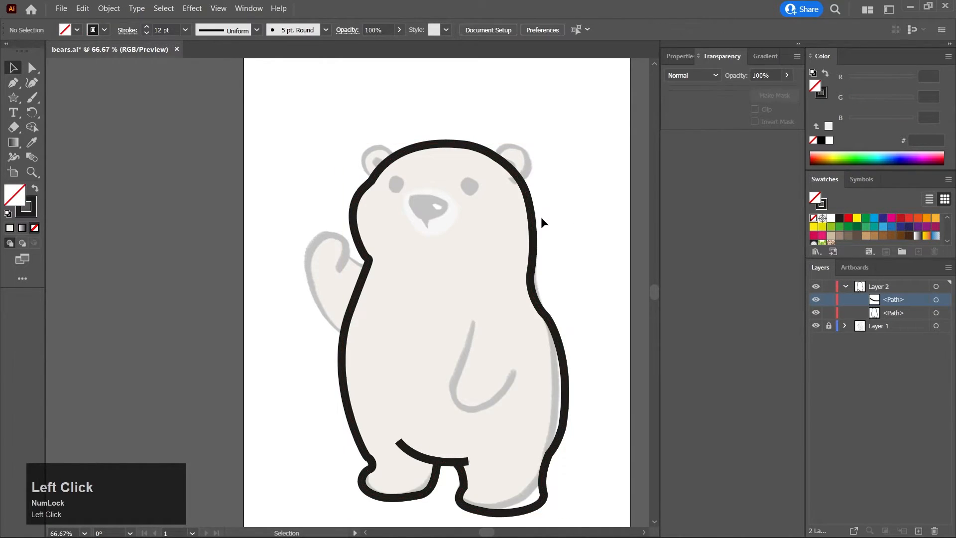
click(532, 224)
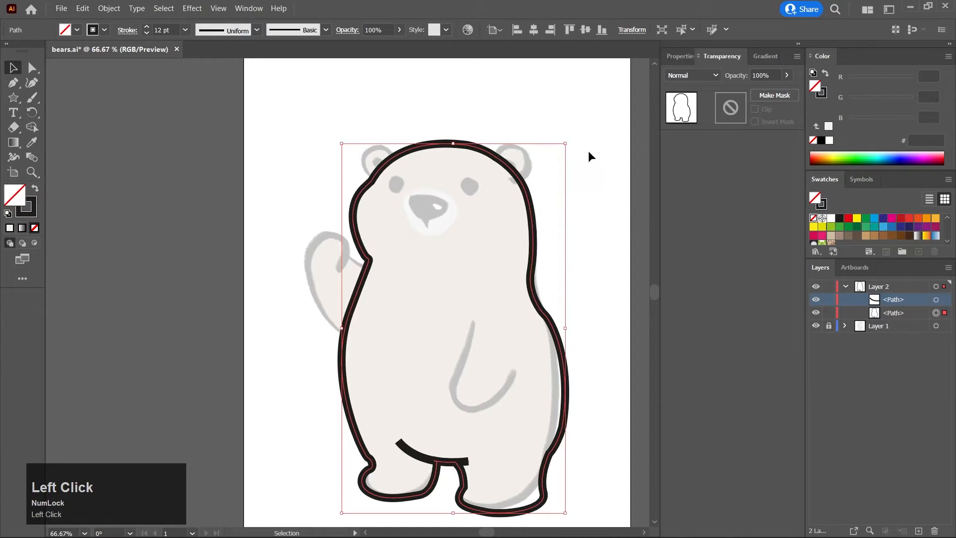
click(816, 90)
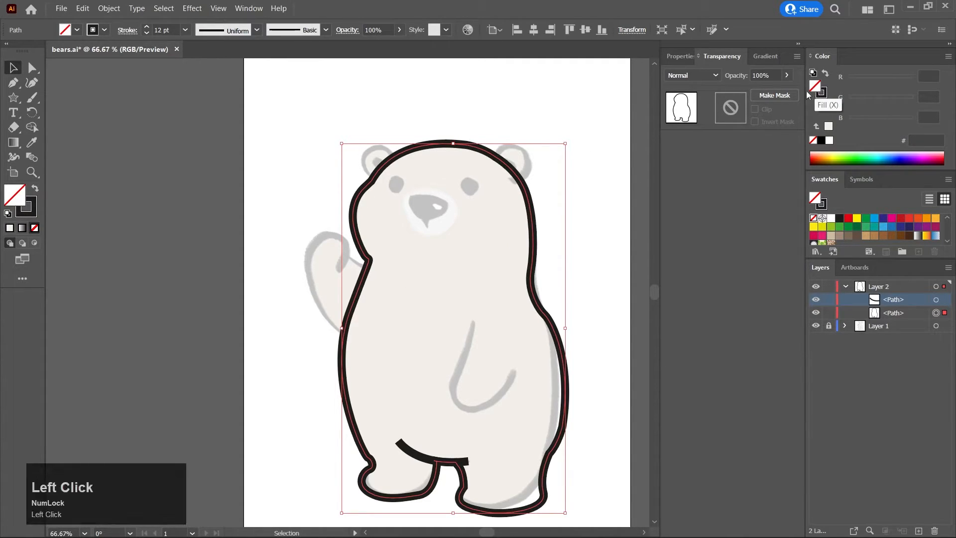
click(30, 103)
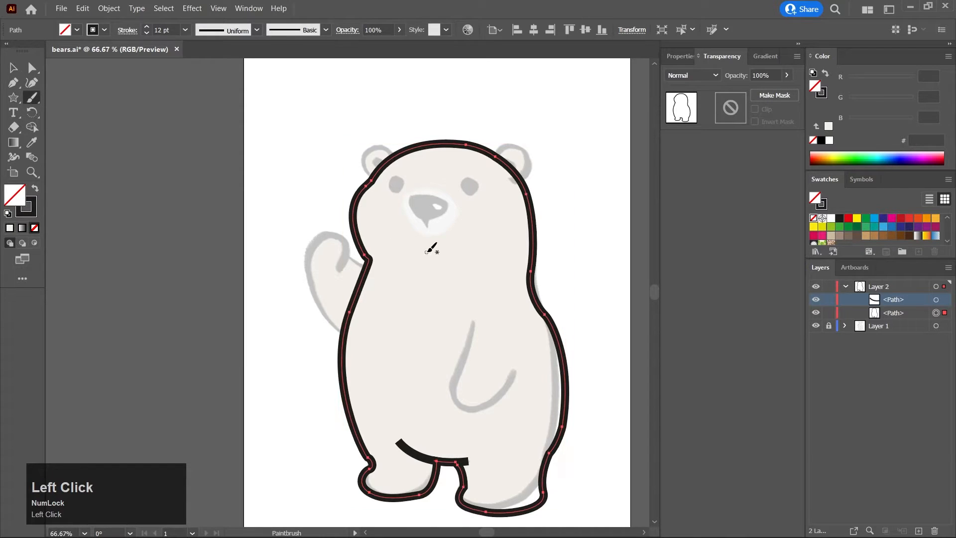
Unlock Layer 1, select the linked bear image and set its opacity to 100%
click(828, 325)
click(877, 339)
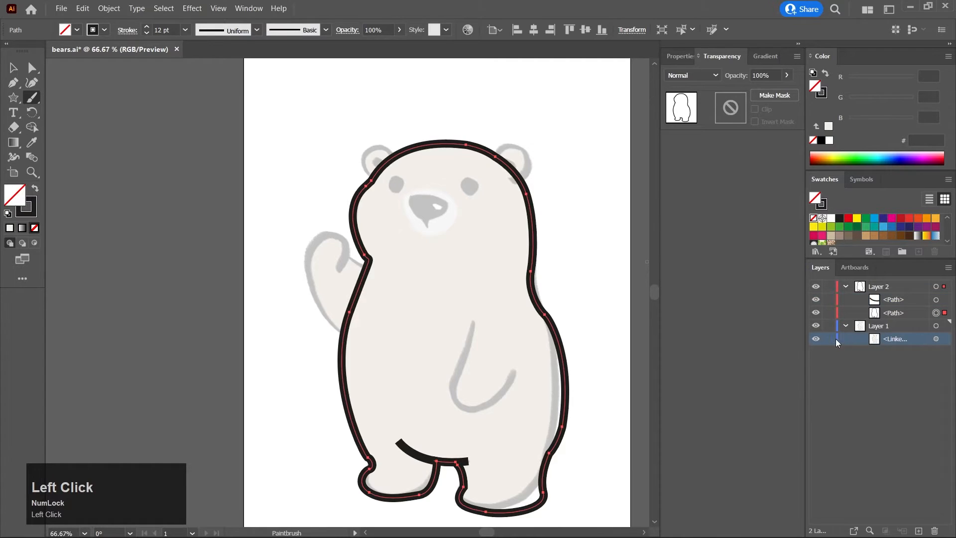
click(887, 341)
click(13, 67)
click(107, 205)
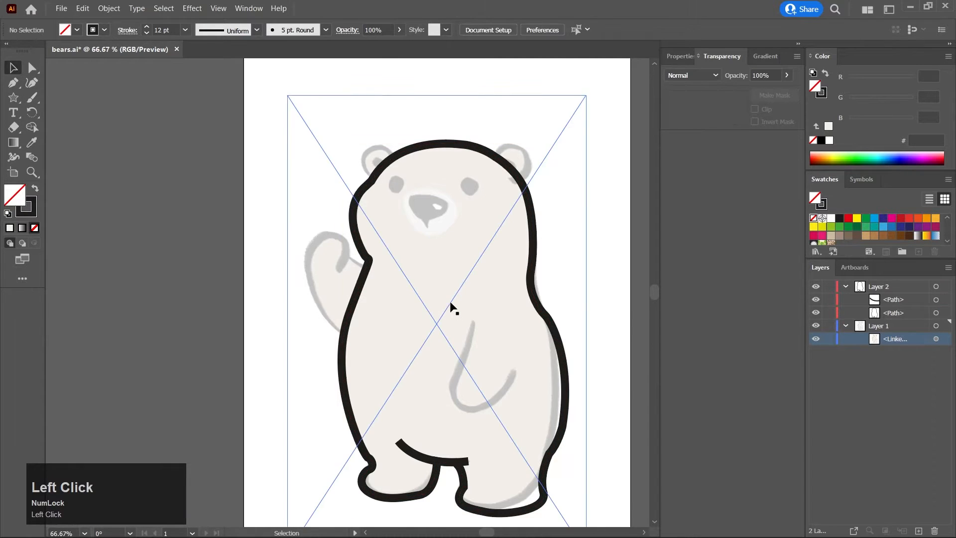
click(455, 301)
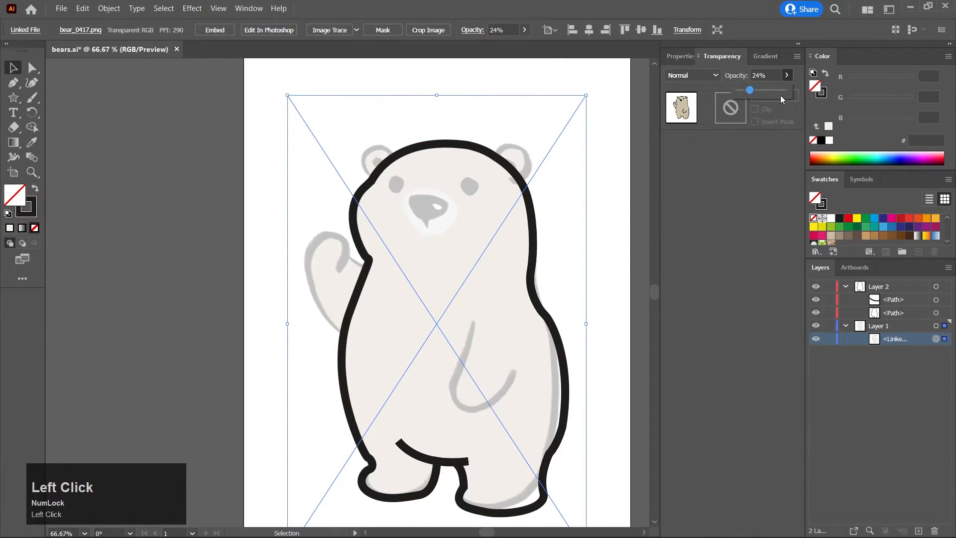
drag(810, 98, 810, 99)
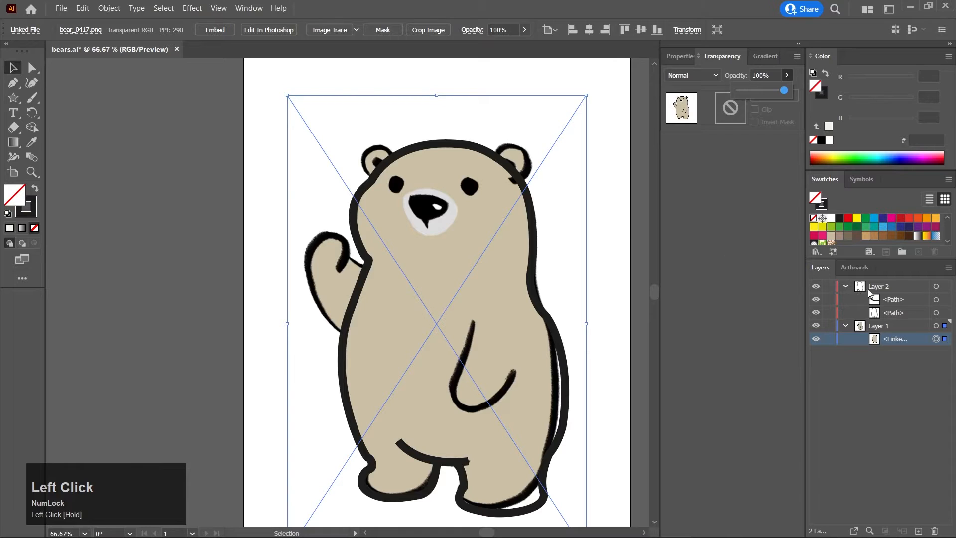
Draw a small square on the canvas beside the artboard with the Rectangle tool
drag(865, 261, 864, 291)
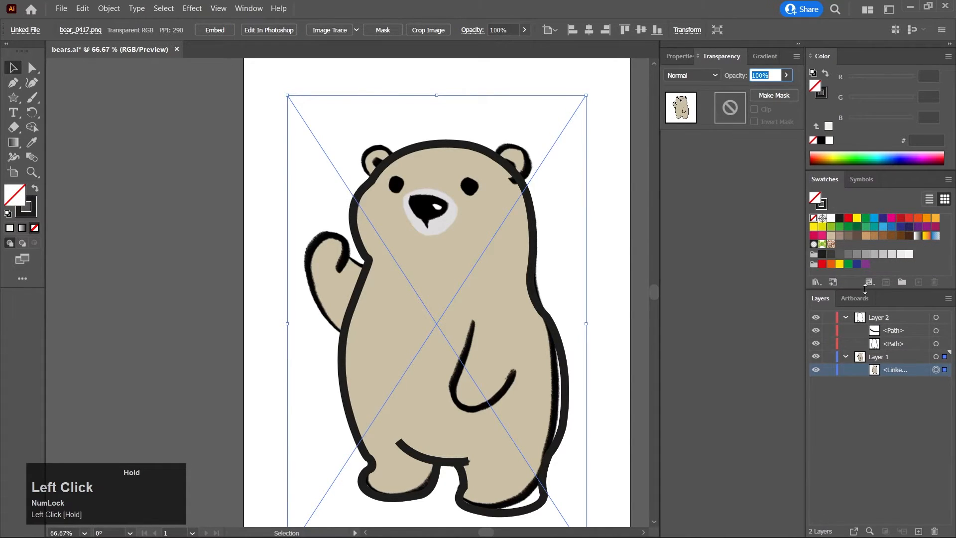
click(13, 144)
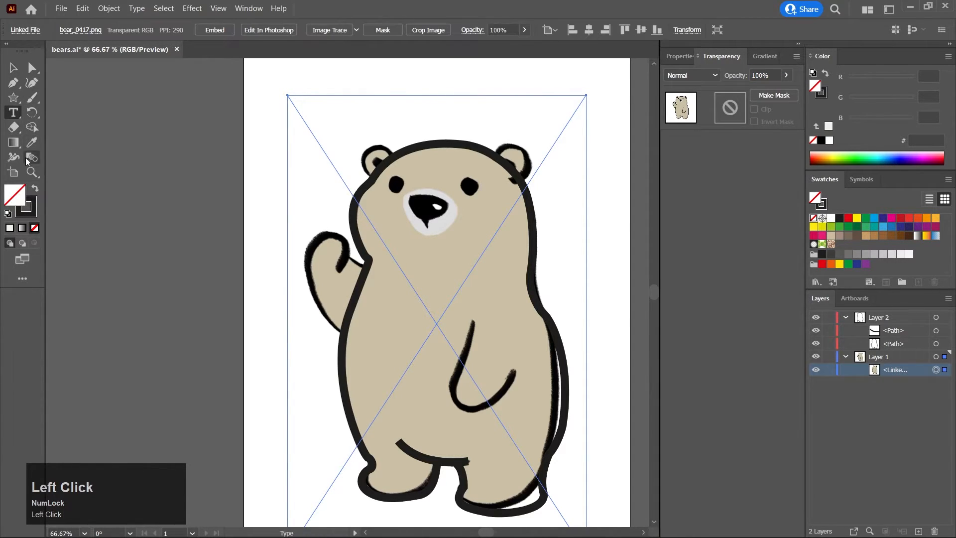
click(15, 99)
drag(19, 101, 74, 98)
drag(99, 175, 135, 212)
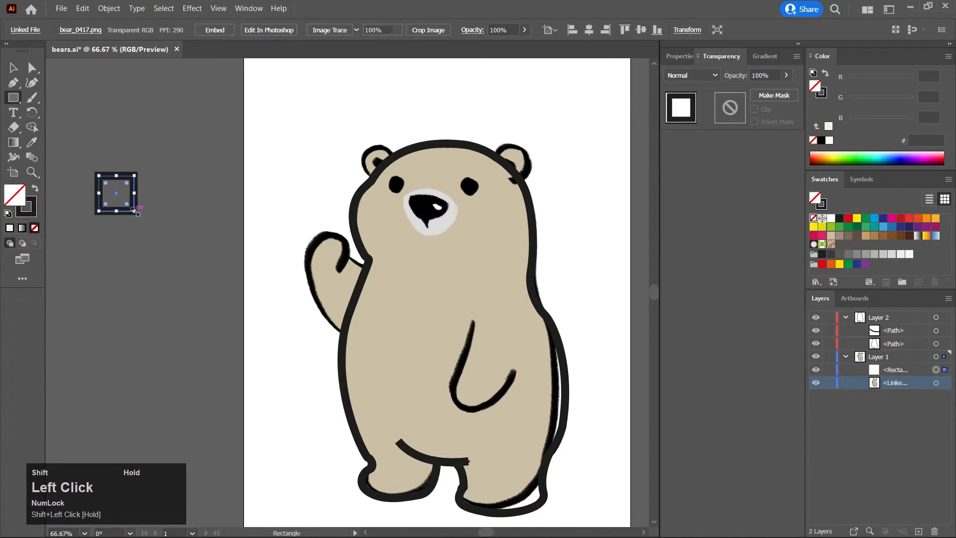
Swap the square's stroke and fill, and fill it with the bear's tan fur colour using the Eyedropper
click(36, 189)
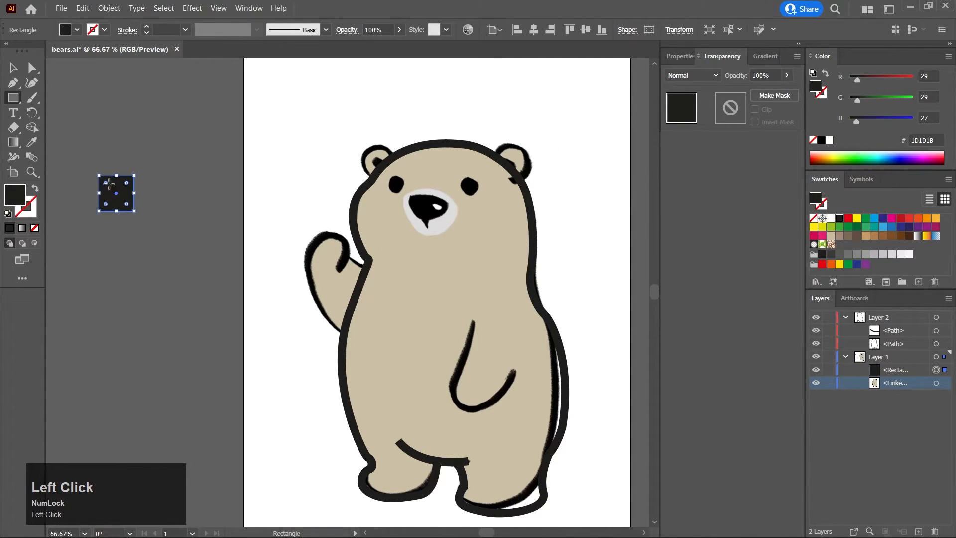
click(31, 142)
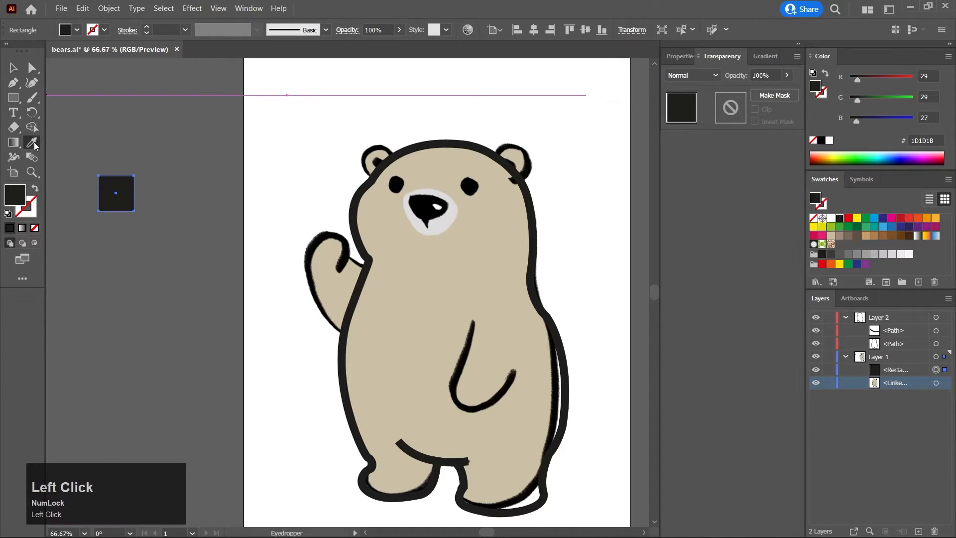
click(467, 254)
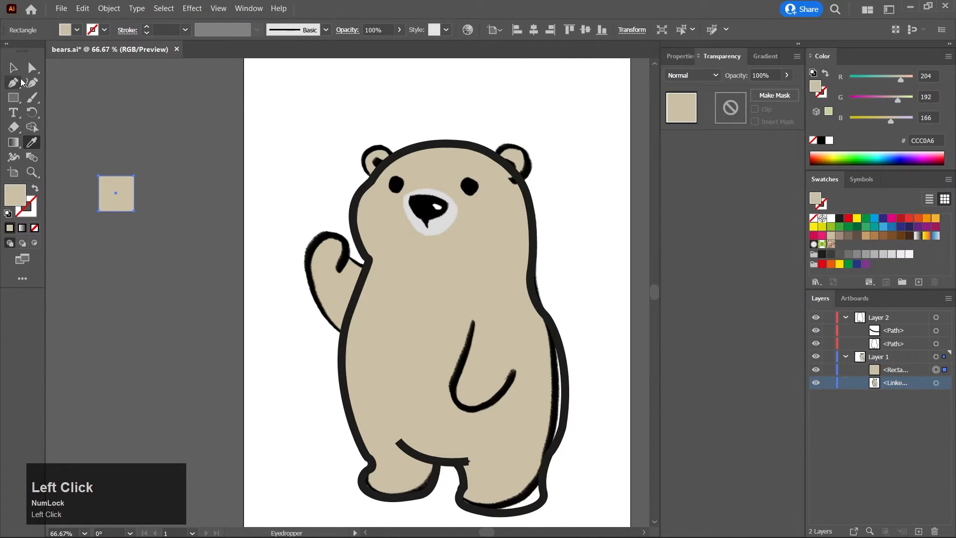
Duplicate the tan square directly below itself and fill the copy with the light grey sampled from the bear's muzzle
click(14, 67)
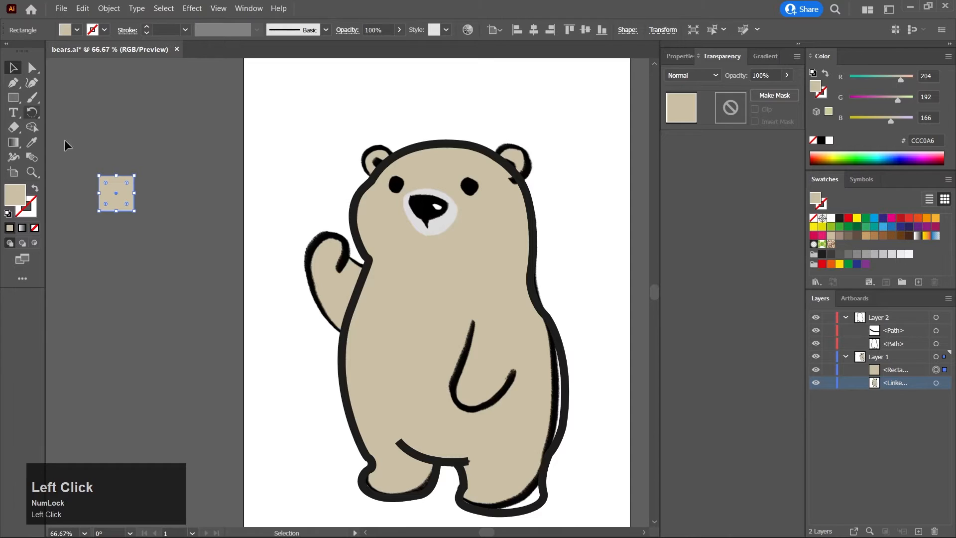
alt+shift+drag(119, 198, 119, 237)
click(32, 141)
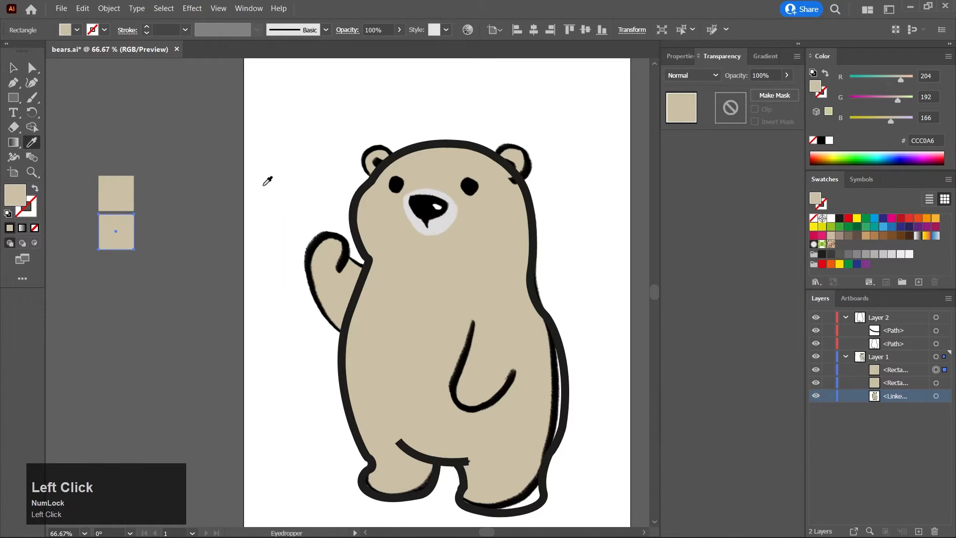
click(450, 219)
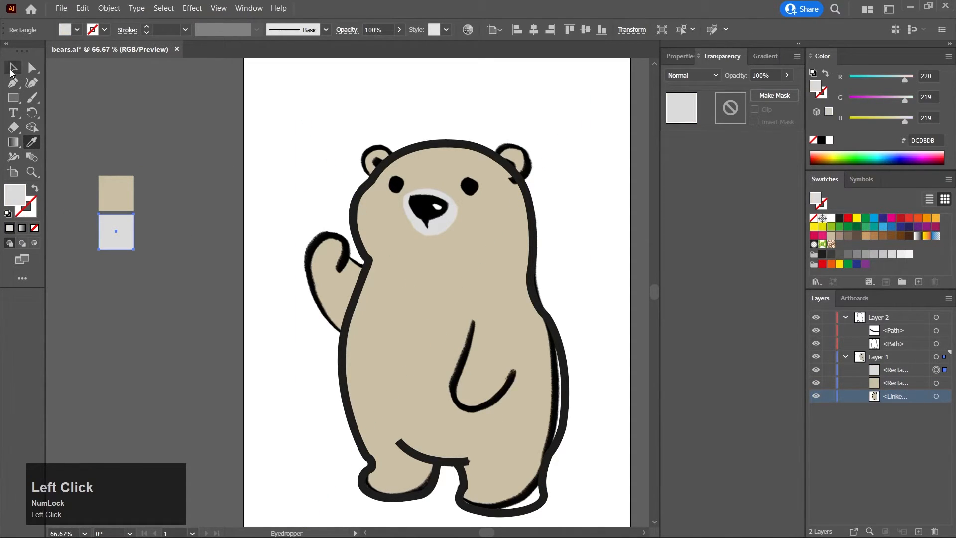
Select the linked bear image and reduce its opacity to 23%
click(13, 68)
click(337, 254)
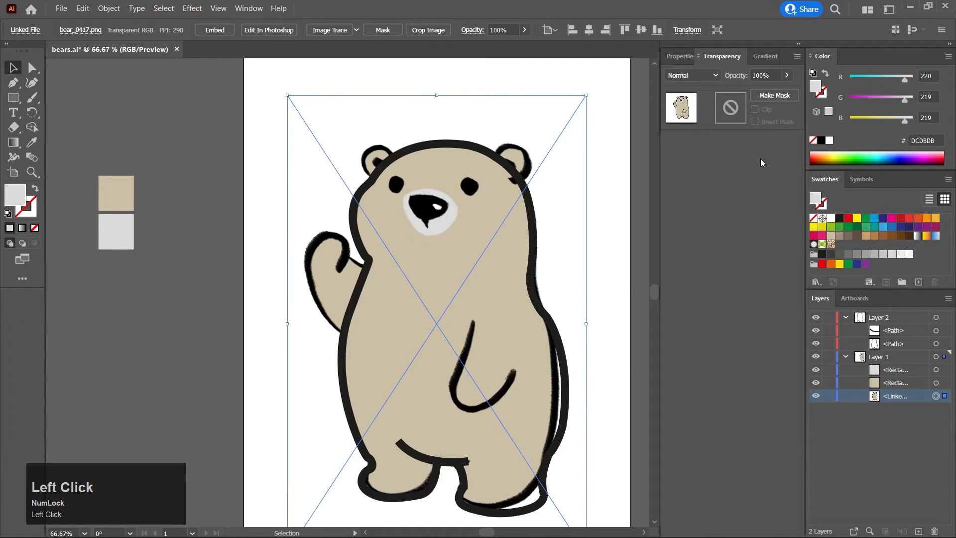
drag(770, 89, 750, 90)
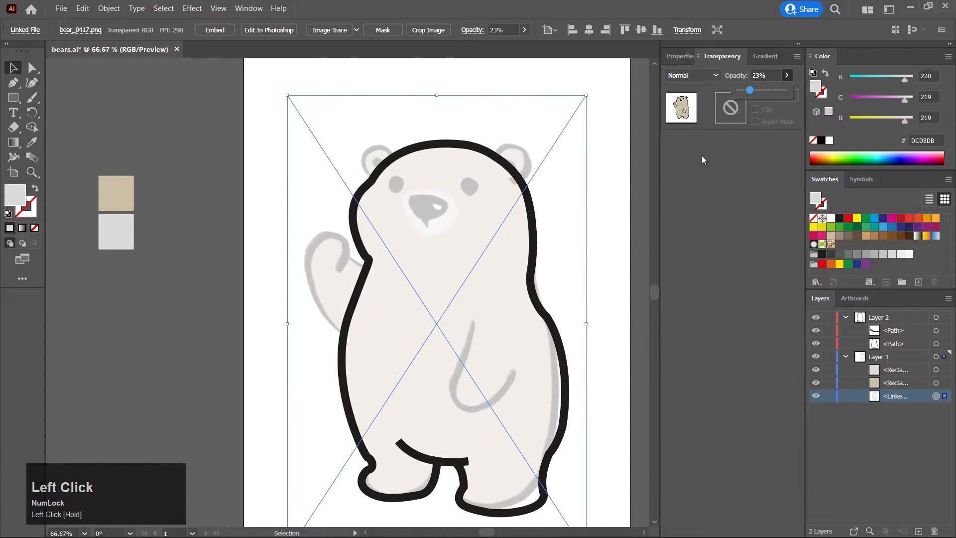
drag(589, 289, 569, 276)
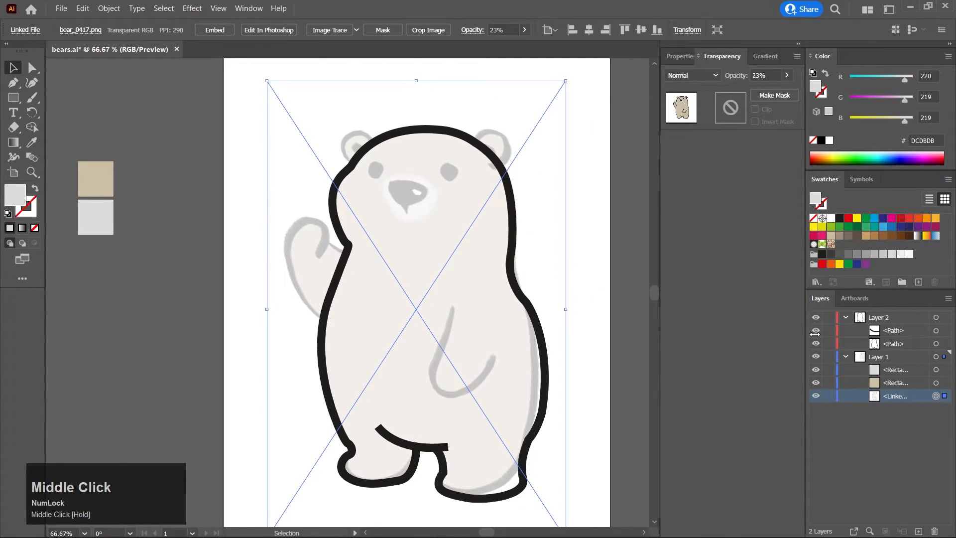
Move both colour squares from Layer 1 to Layer 2, leaving Layer 1 unlocked, and clear the selection
click(828, 356)
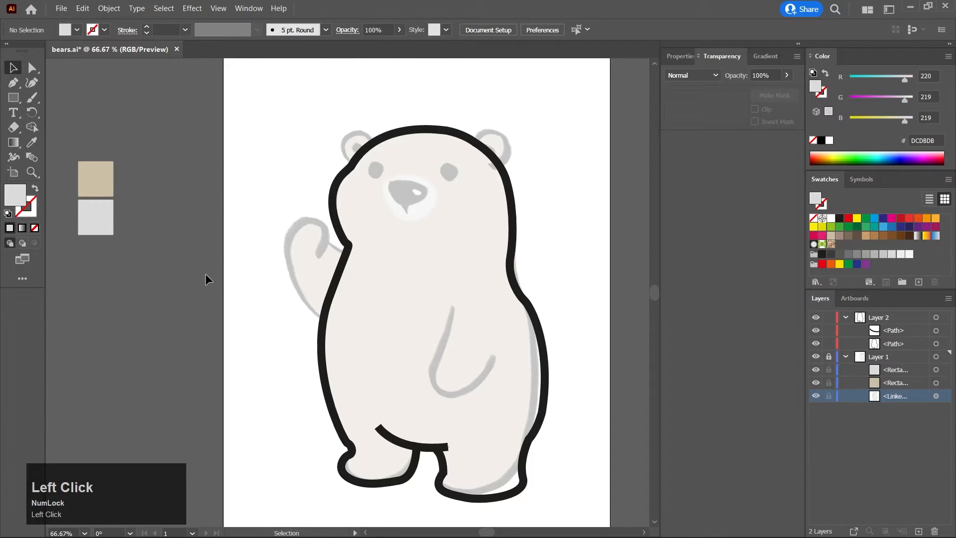
click(826, 357)
drag(107, 246, 108, 247)
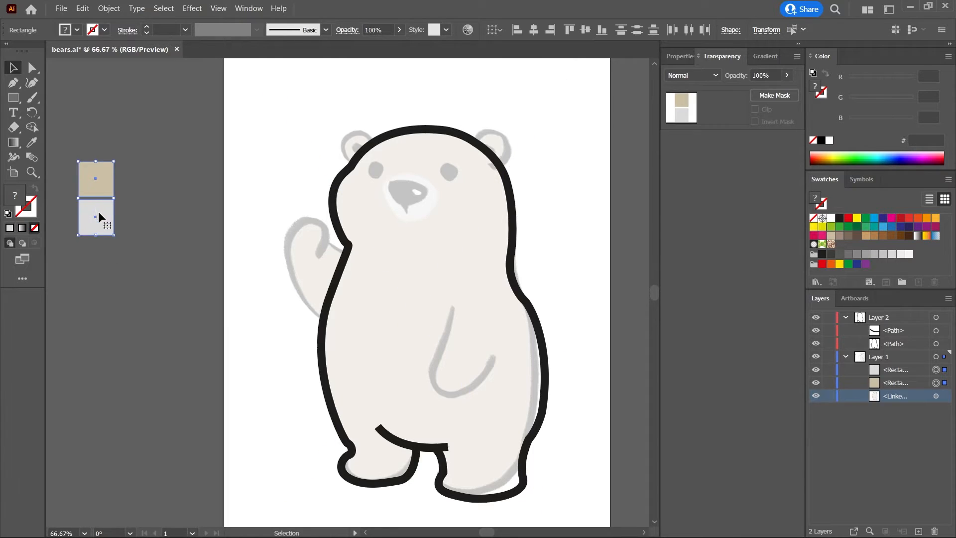
click(64, 145)
click(944, 370)
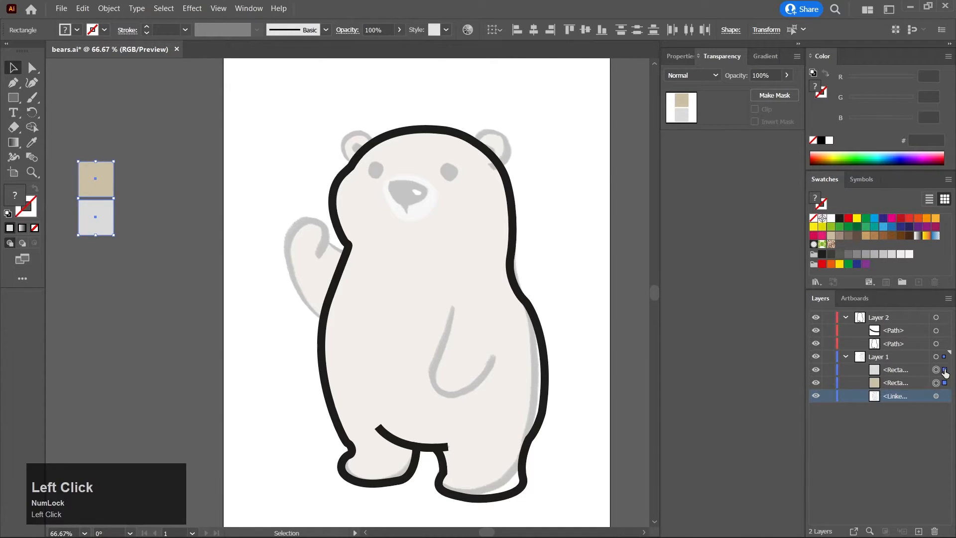
drag(942, 318, 942, 317)
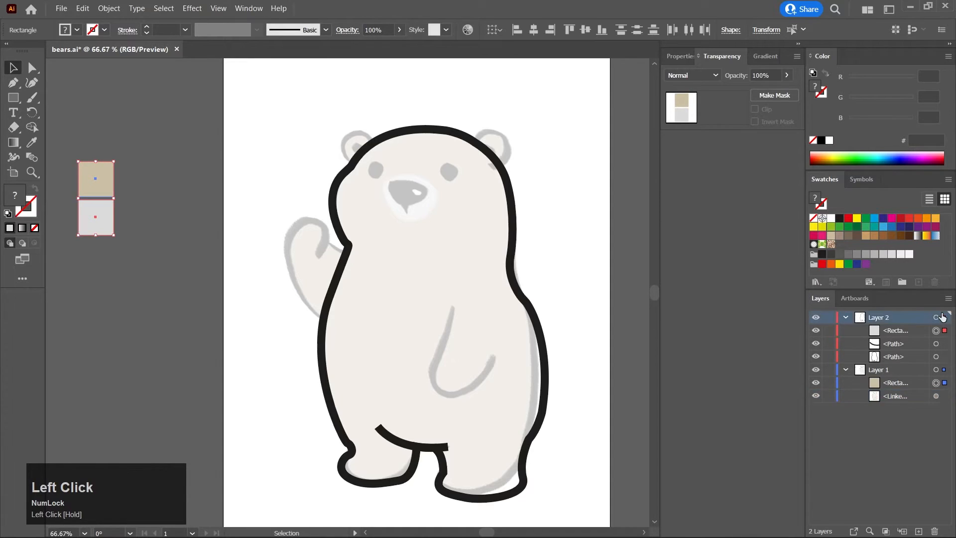
drag(944, 383, 945, 344)
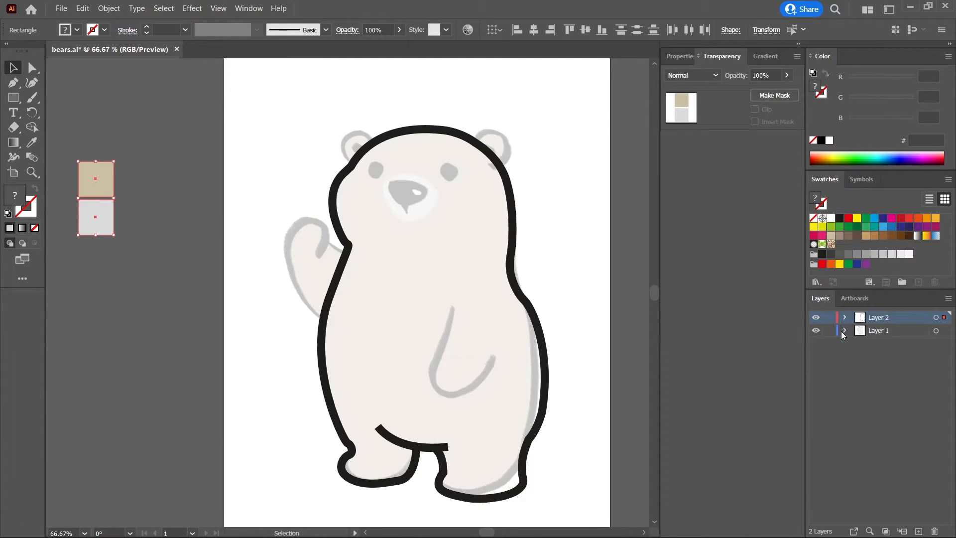
middle_click(269, 336)
click(120, 298)
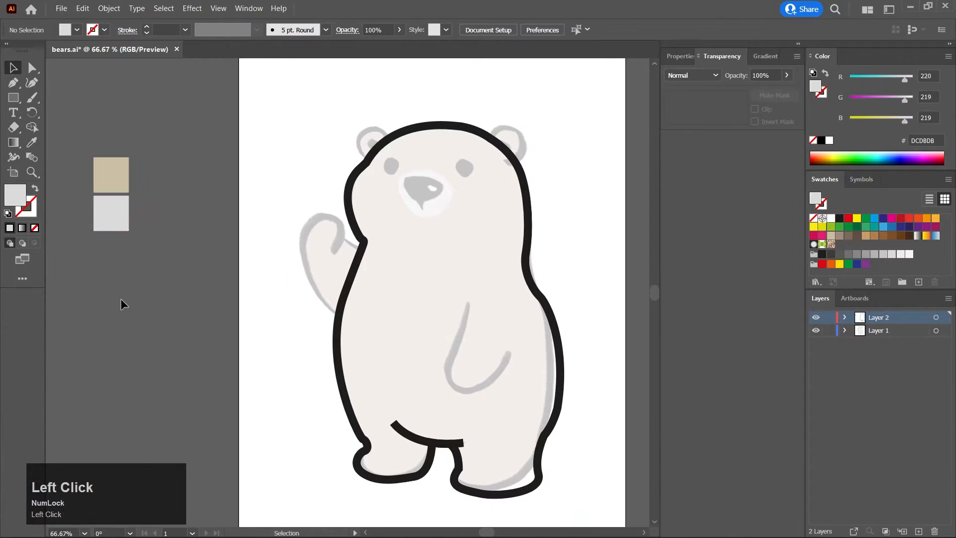
Select the linked bear image to examine which layer it belongs to, and deselect it
click(472, 269)
middle_click(273, 324)
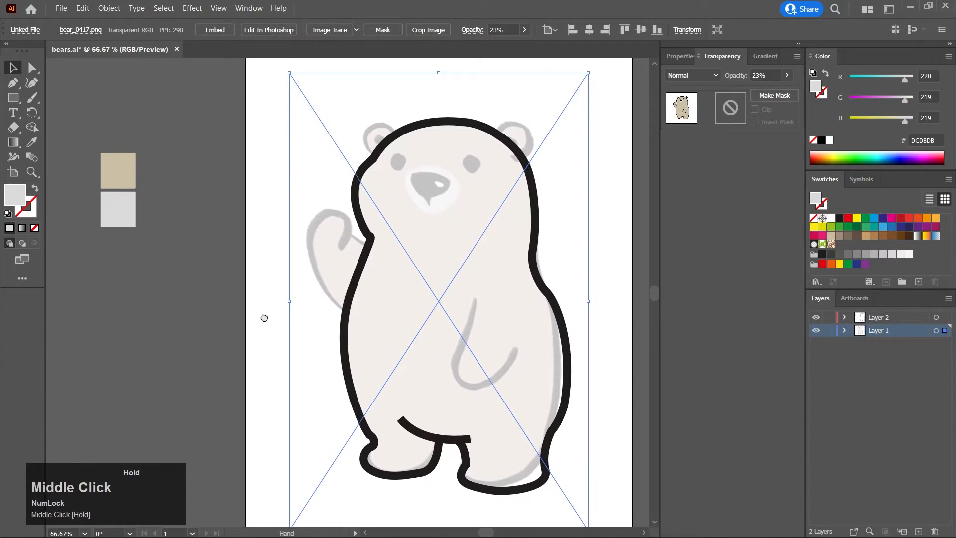
alt+scroll(297, 310, down, 1)
middle_click(297, 309)
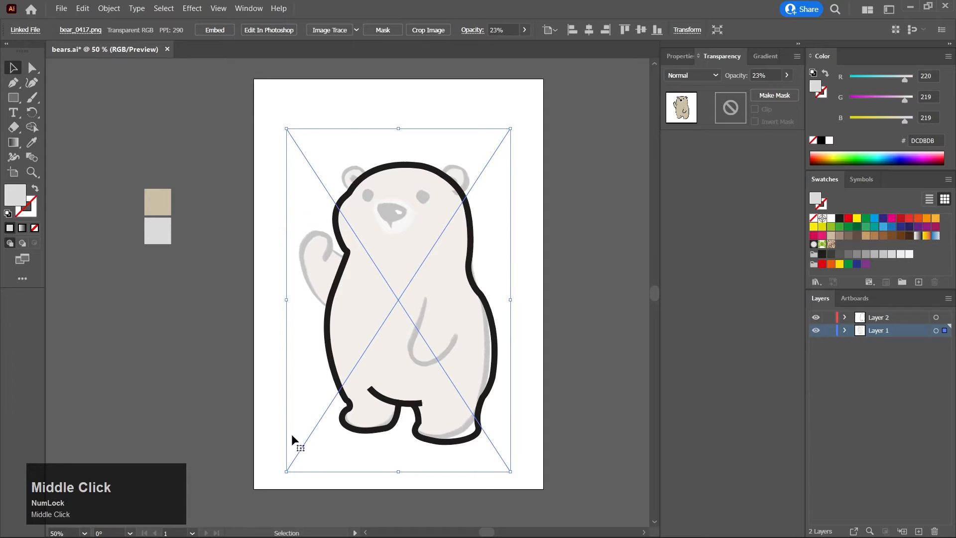
click(126, 280)
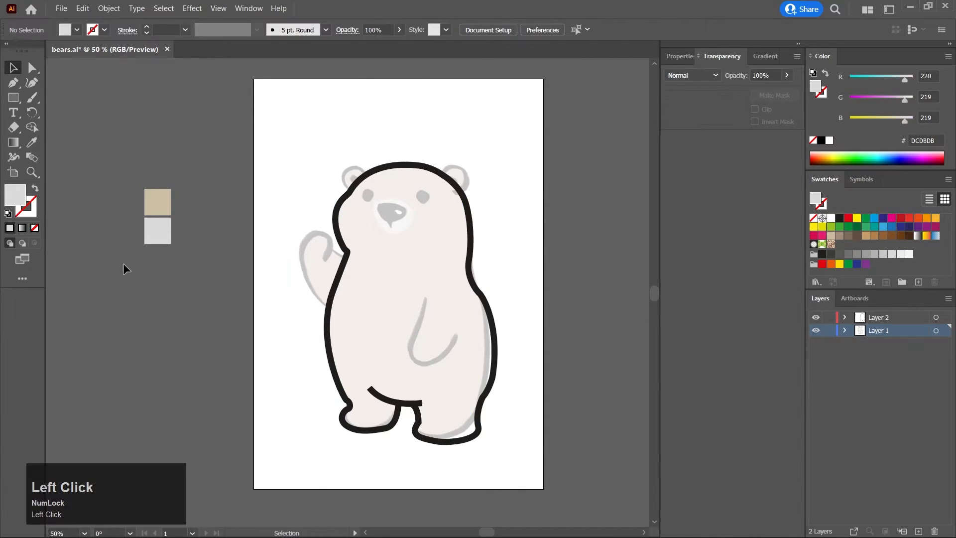
Try moving the two colour squares together on the canvas, and undo the last two changes
middle_click(141, 268)
drag(167, 246, 217, 299)
alt+scroll(214, 243, up, 3)
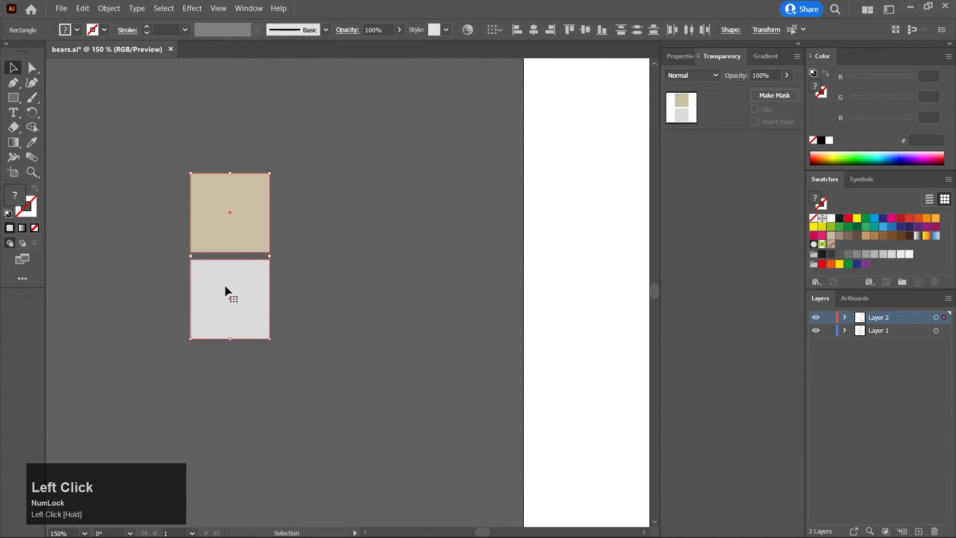
mouse_move(264, 291)
mouse_down()
mouse_move(293, 292)
mouse_move(247, 295)
mouse_move(260, 293)
mouse_up()
key(ctrl)
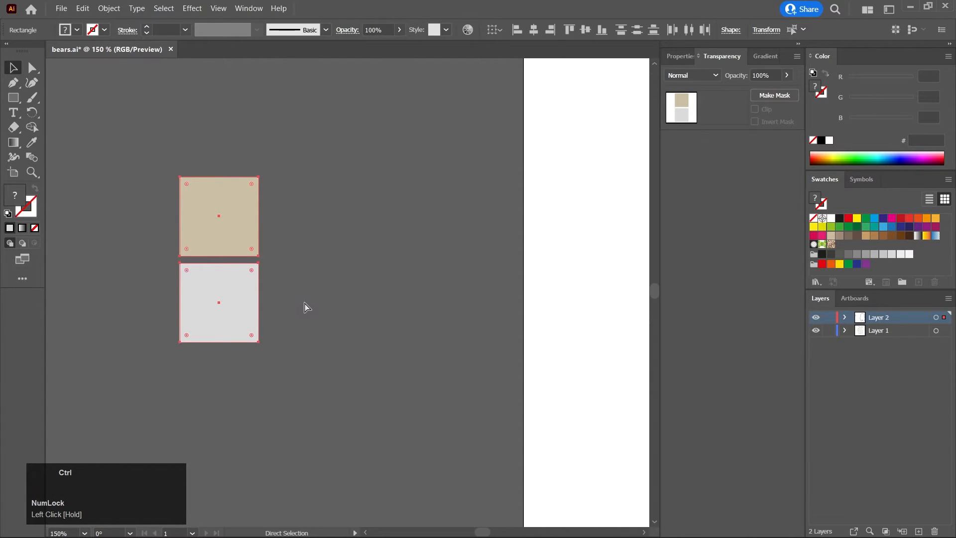
key(ctrl+z)
key(ctrl+z)
Select each colour square to check its layer, and restore the tan square's move to Layer 2
click(355, 214)
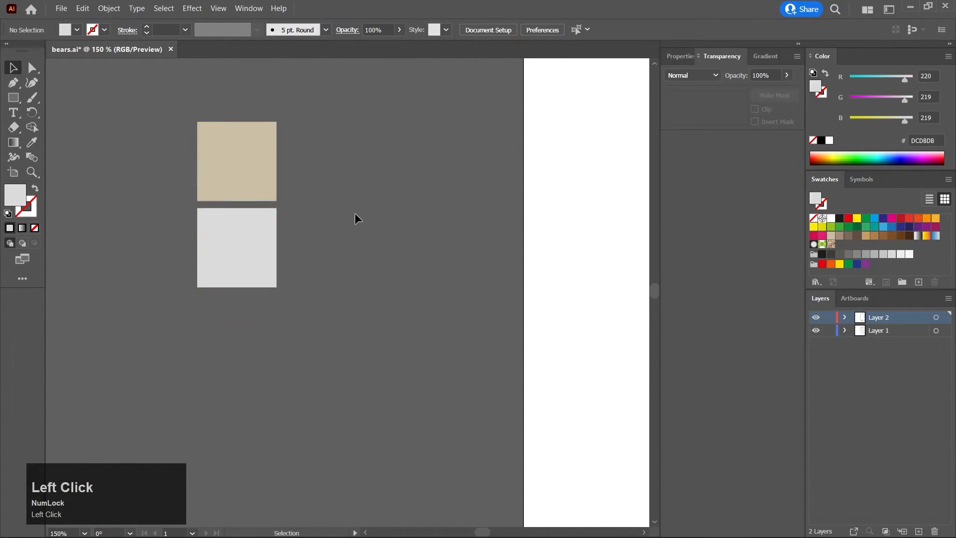
click(230, 166)
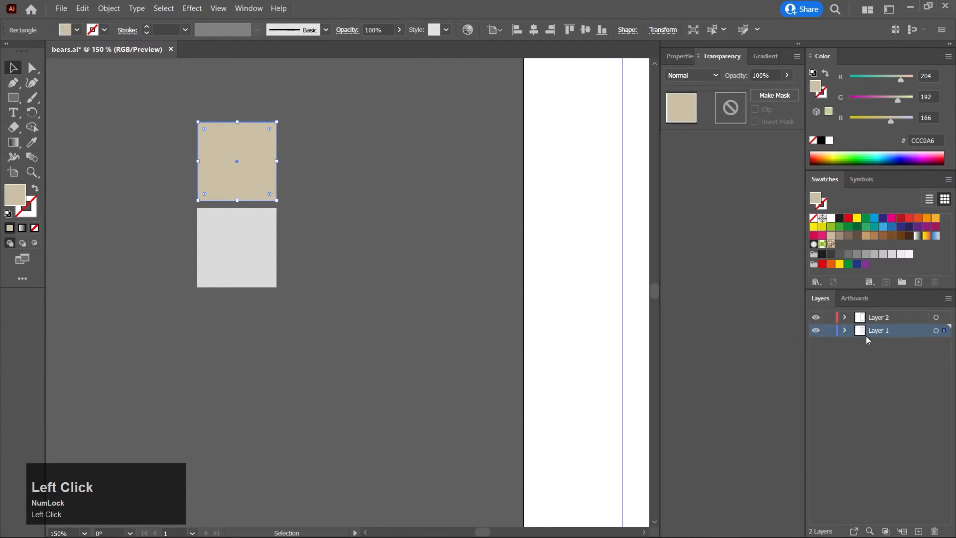
click(222, 262)
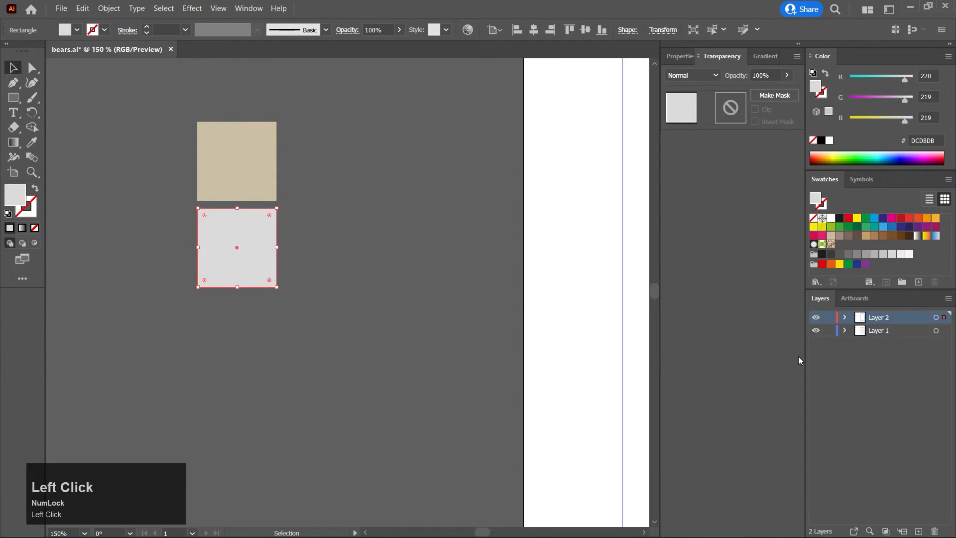
key(ctrl+z)
key(ctrl+shift+z)
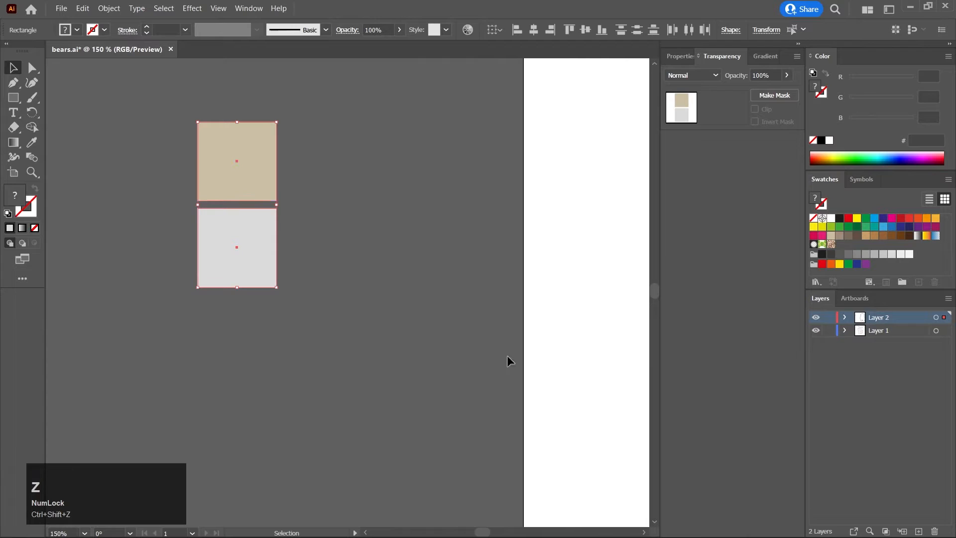
click(536, 355)
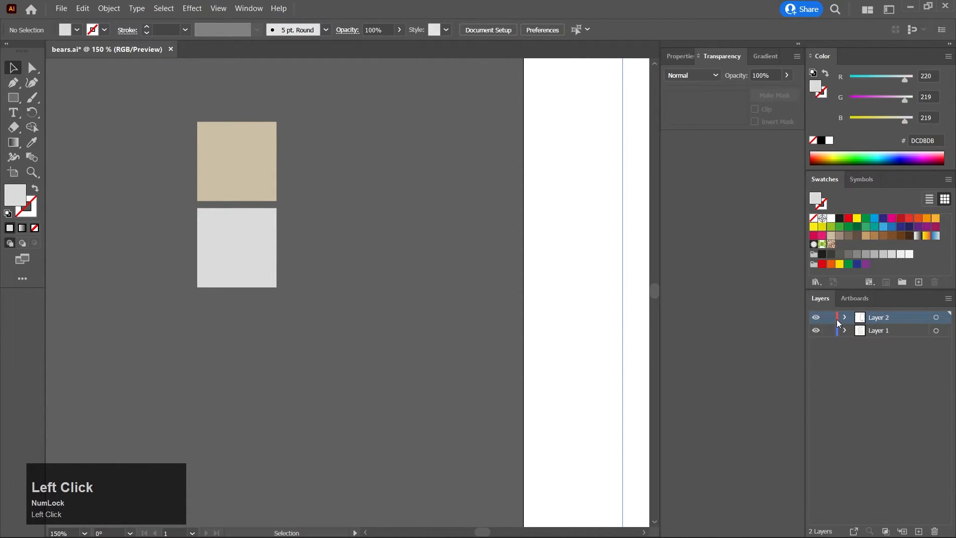
Try changing Layer 2's identifying colour from Light Red to a custom muted teal in the layer options
double_click(895, 316)
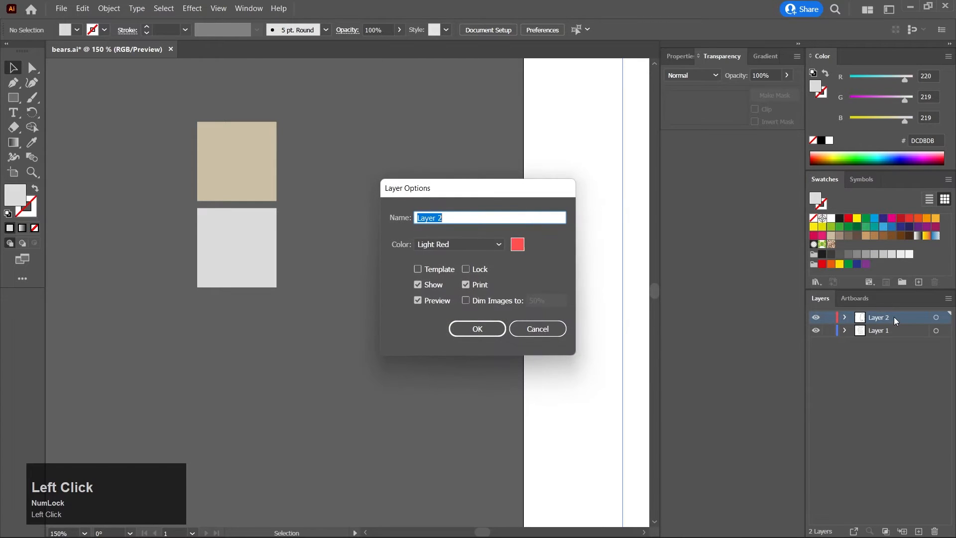
click(558, 328)
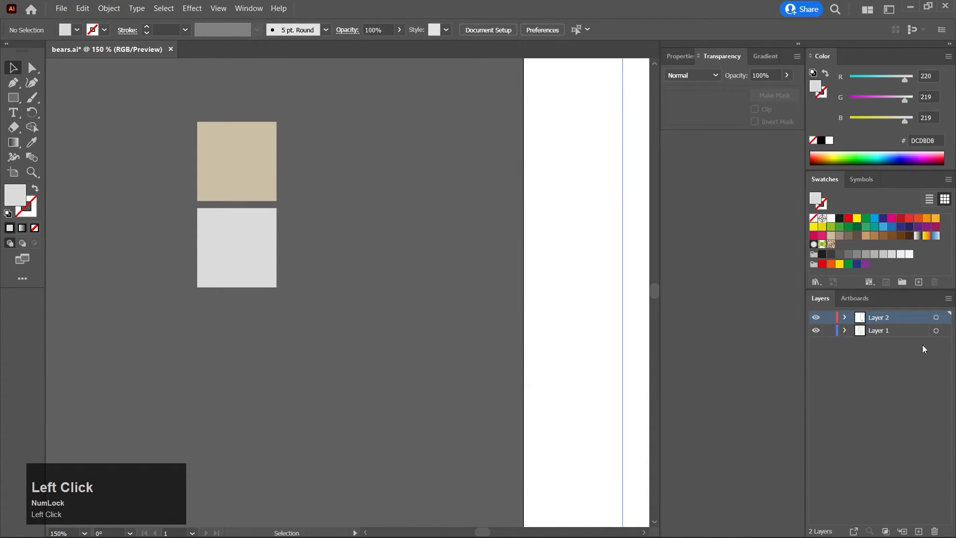
double_click(897, 319)
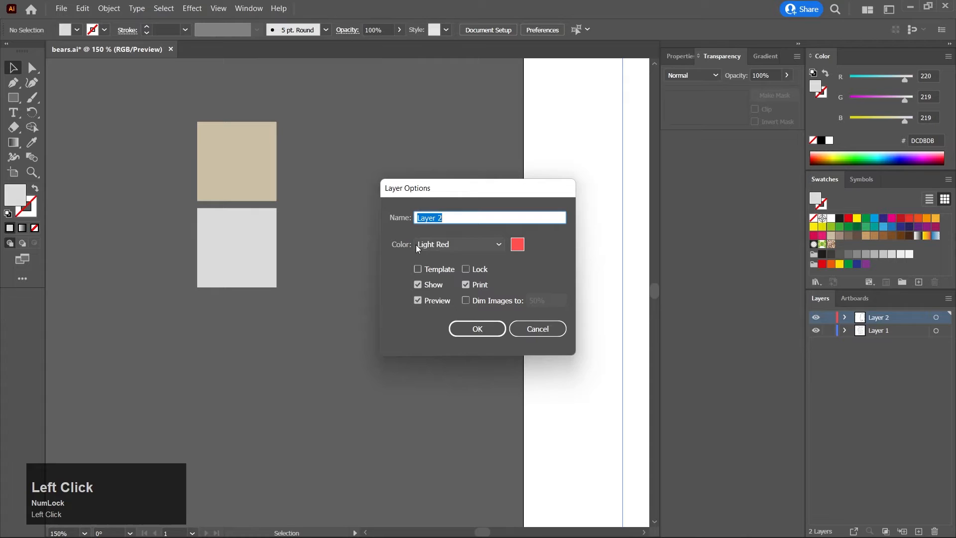
click(518, 244)
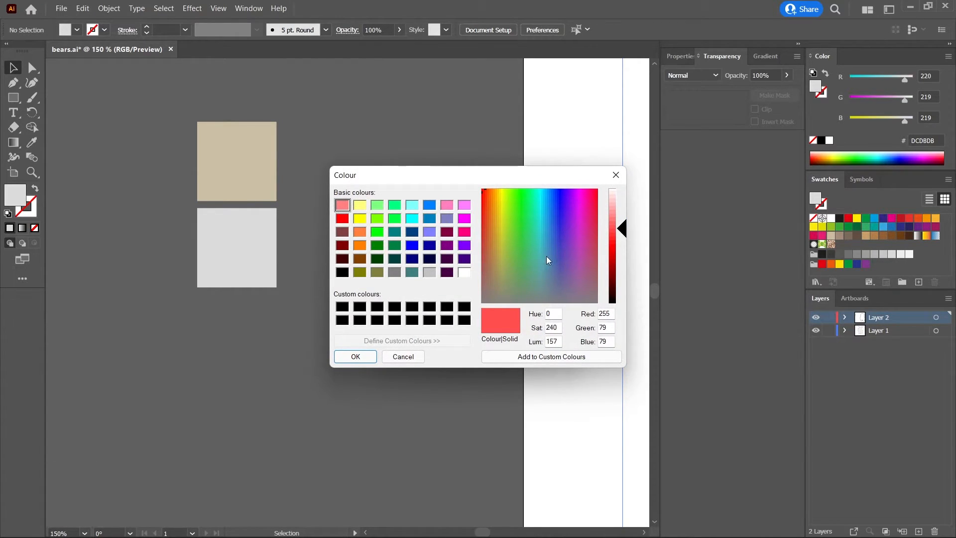
click(414, 275)
click(356, 357)
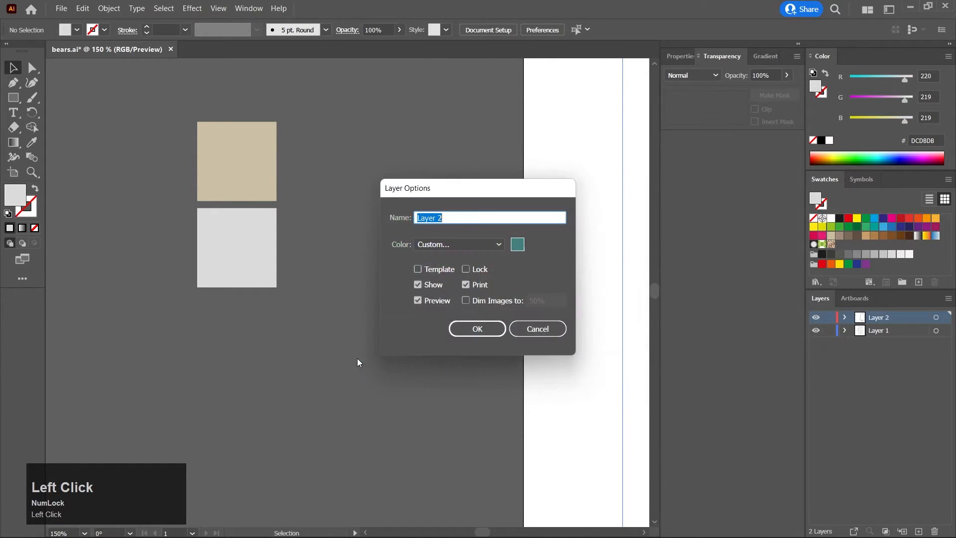
click(492, 327)
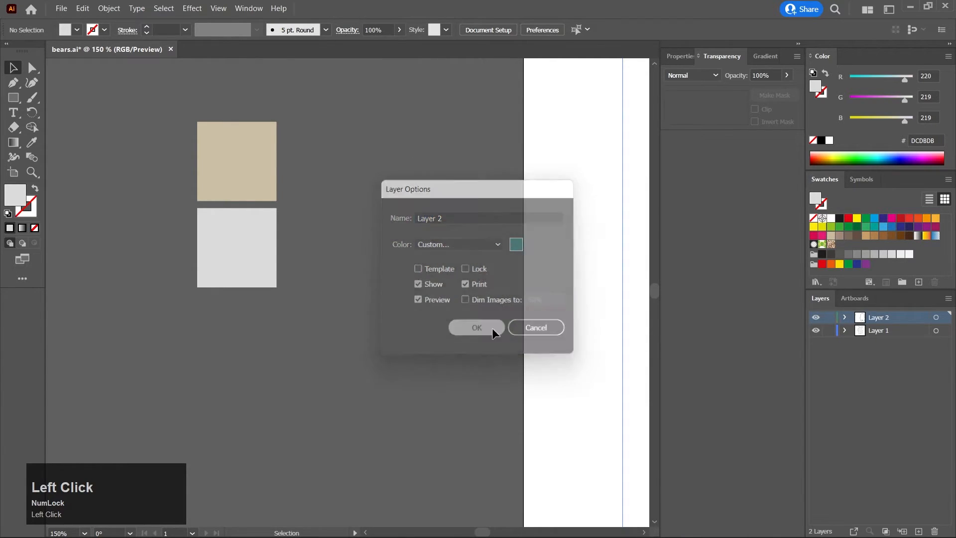
Select the tan and grey squares in turn to examine their highlight colour, and undo Layer 2's colour change
click(230, 171)
click(240, 244)
click(237, 173)
click(244, 254)
key(ctrl+z)
click(421, 349)
middle_click(428, 323)
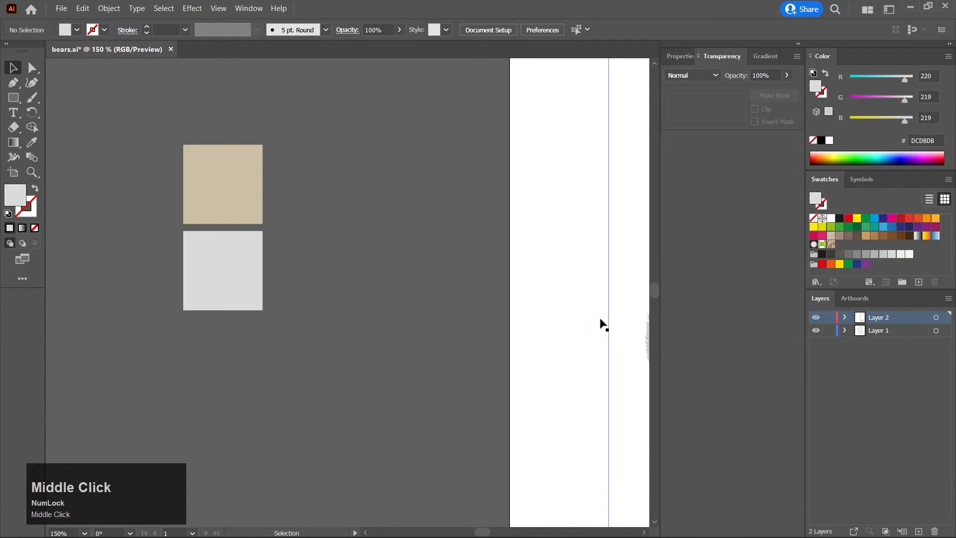
Save the document and lock Layer 1, which holds the faded bear reference image
key(ctrl+s)
middle_click(380, 331)
scroll(300, 334, down, 3)
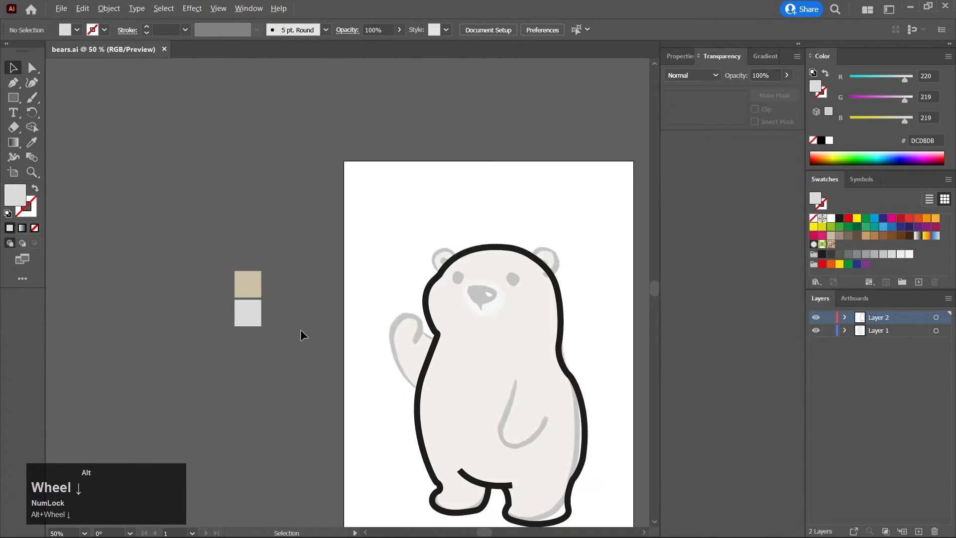
middle_click(348, 339)
drag(483, 333, 486, 333)
key(ctrl+z)
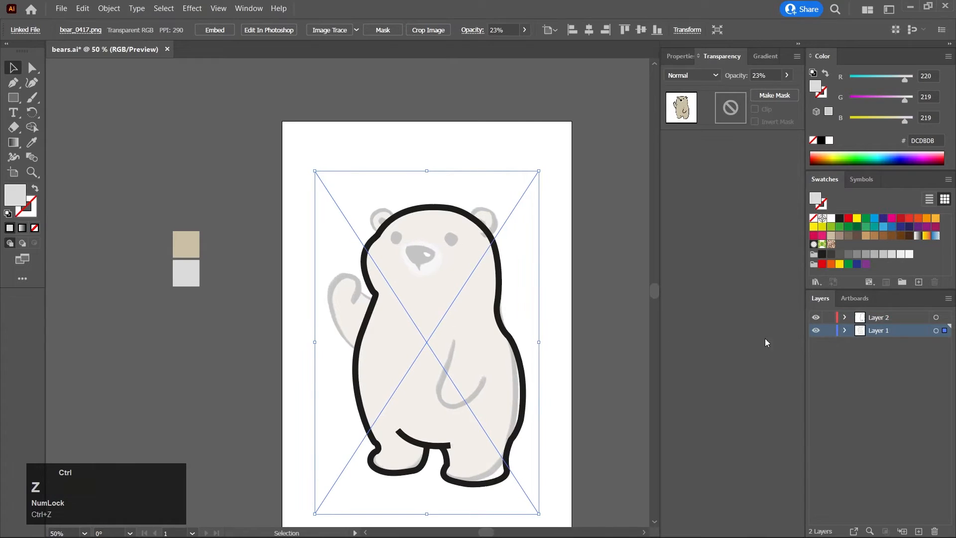
click(828, 330)
middle_click(357, 324)
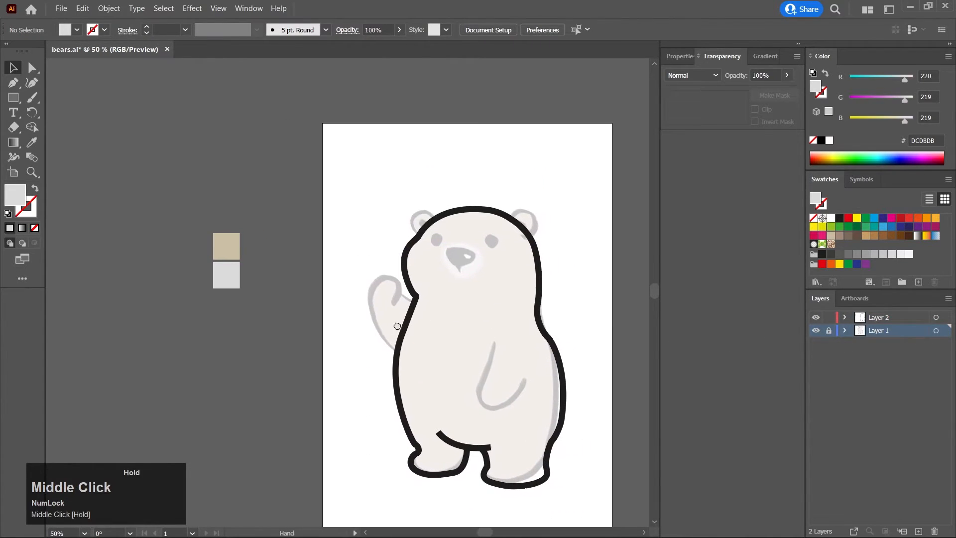
Create a swatch colour group named Color Group 1 from the selected tan and grey squares, including swatches for tints
drag(166, 216, 223, 282)
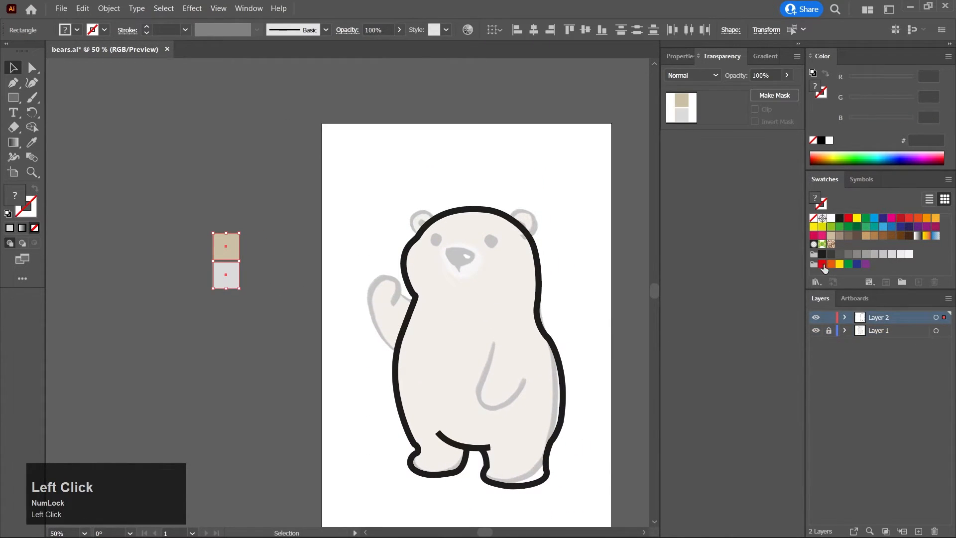
drag(168, 207, 237, 288)
drag(911, 289, 910, 299)
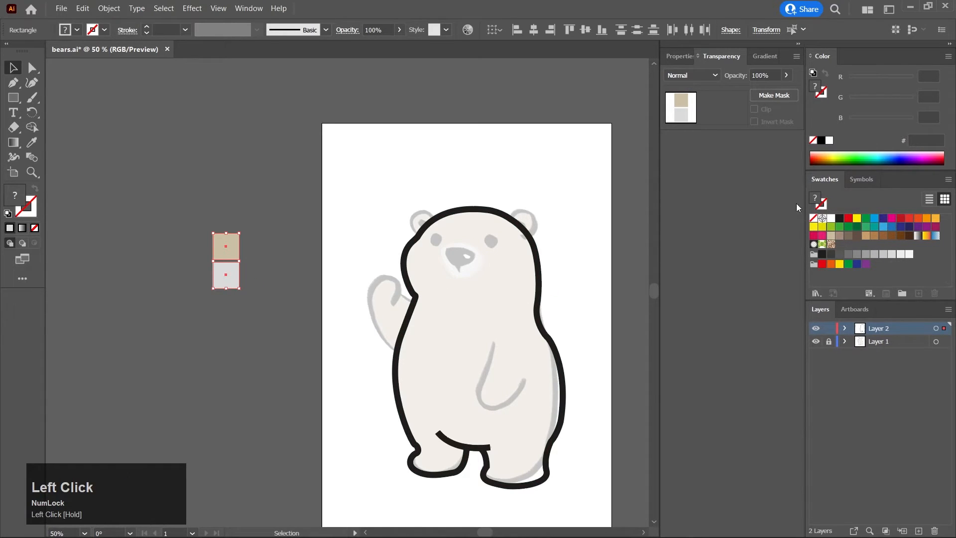
click(901, 294)
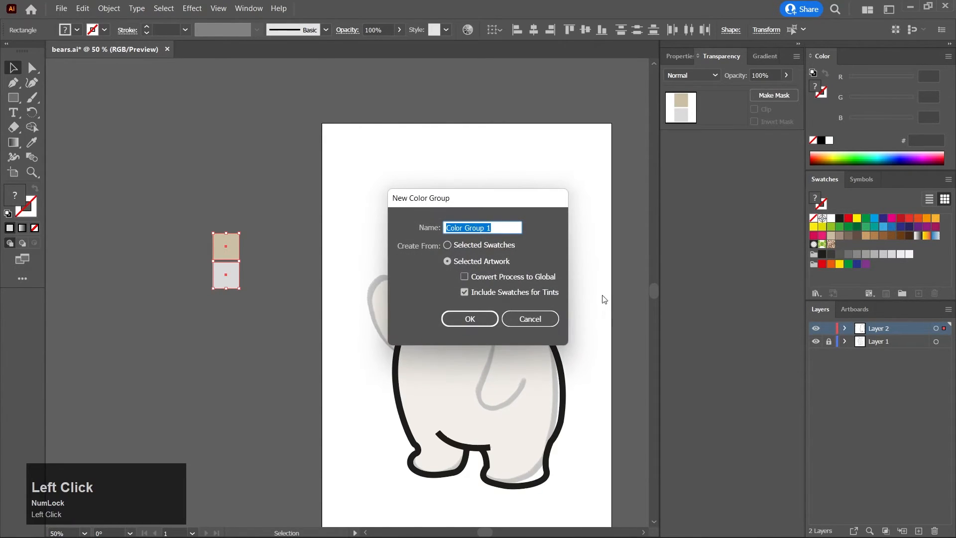
click(471, 320)
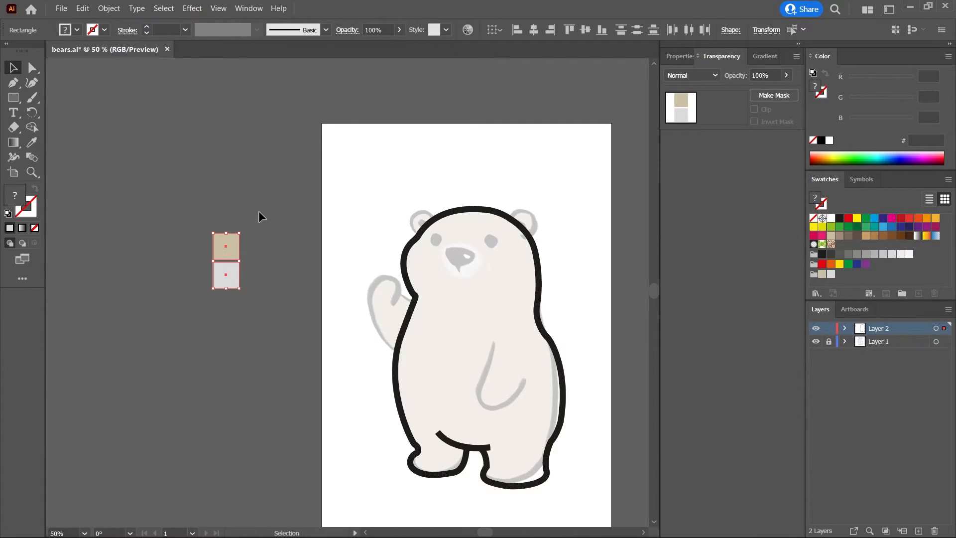
Delete the tan and grey squares beside the artboard, and save the document with Layer 2 active
key(Delete)
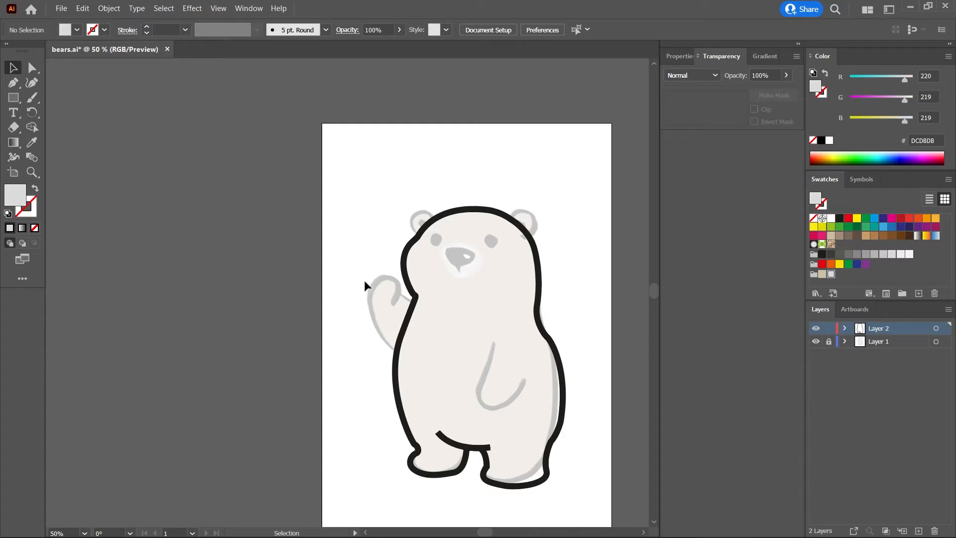
drag(595, 294, 515, 262)
click(878, 329)
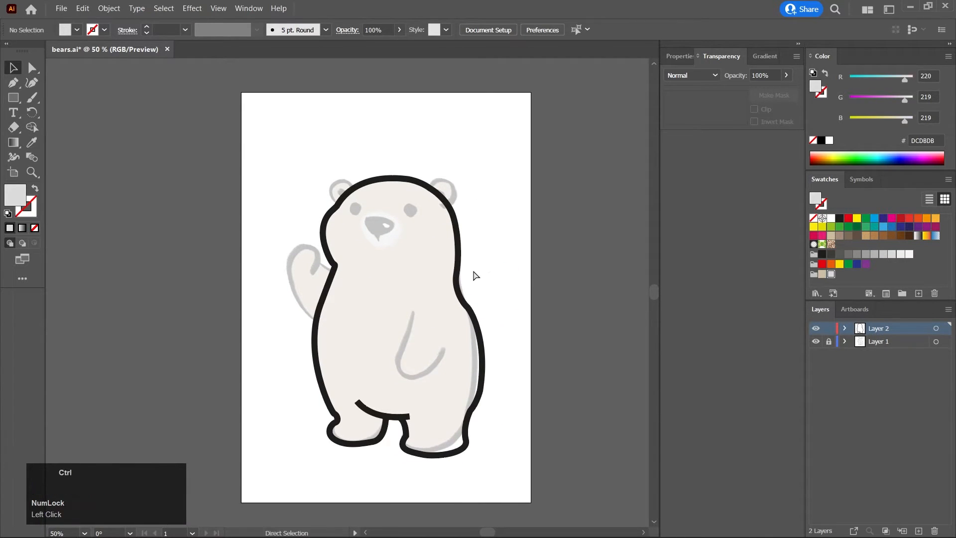
key(ctrl+s)
drag(394, 304, 404, 289)
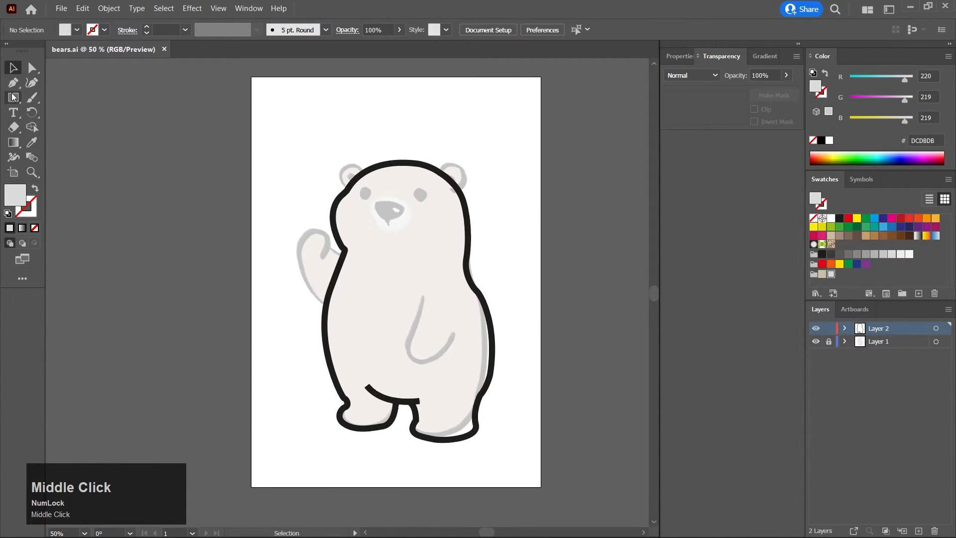
Try filling the bear's body outline with the tan swatch, undo the fill, and deselect the path
click(477, 268)
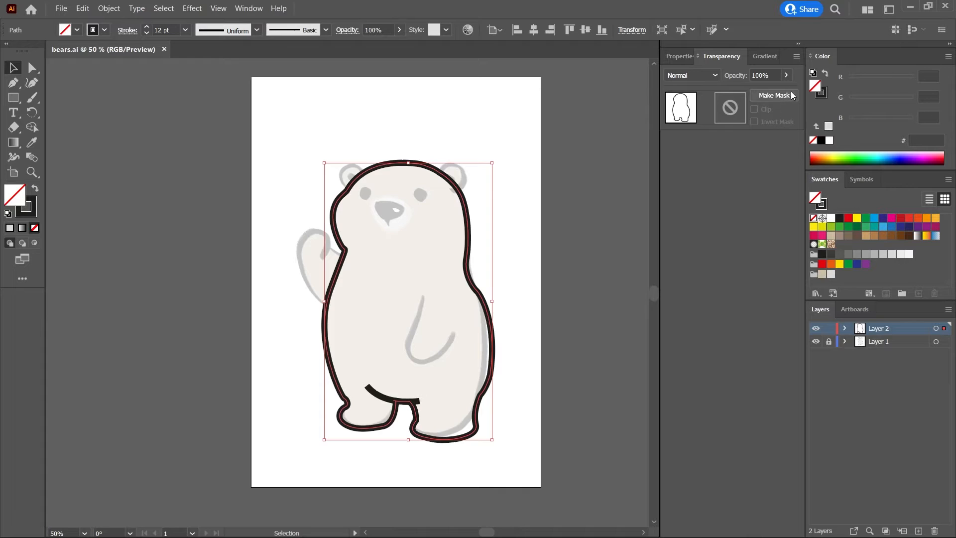
click(821, 274)
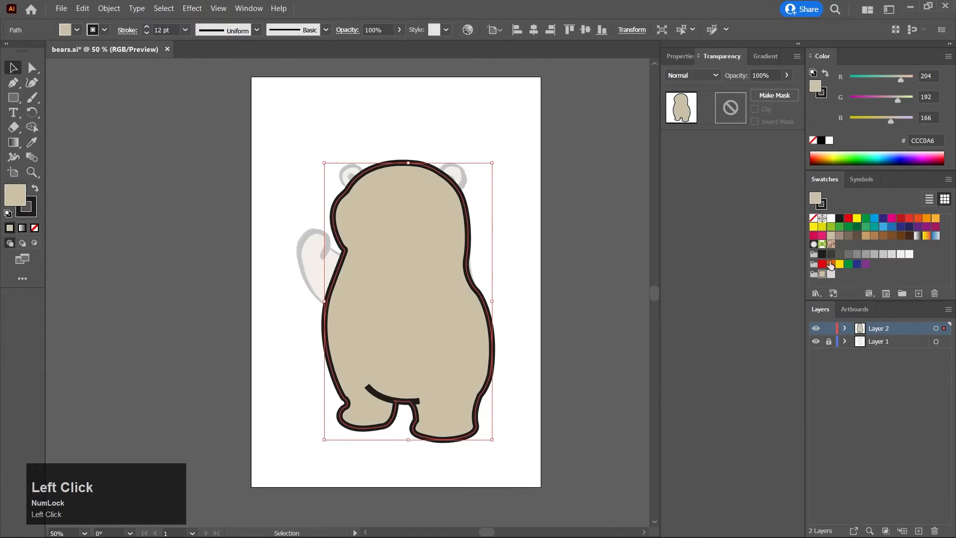
key(ctrl+z)
click(577, 235)
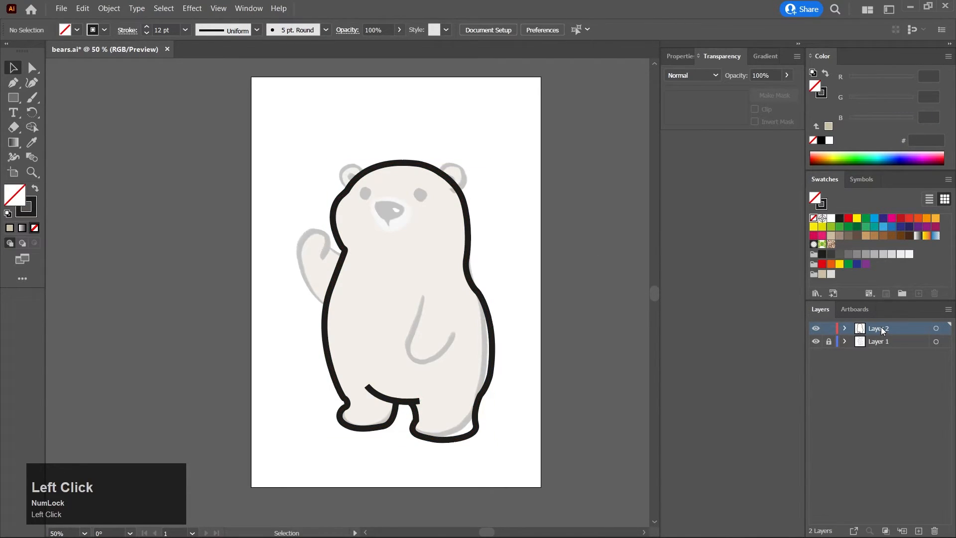
Trace the bear's raised arm with the Pen tool, from the body outline around the paw to the inner end of its curl
click(13, 83)
alt+scroll(297, 264, up, 2)
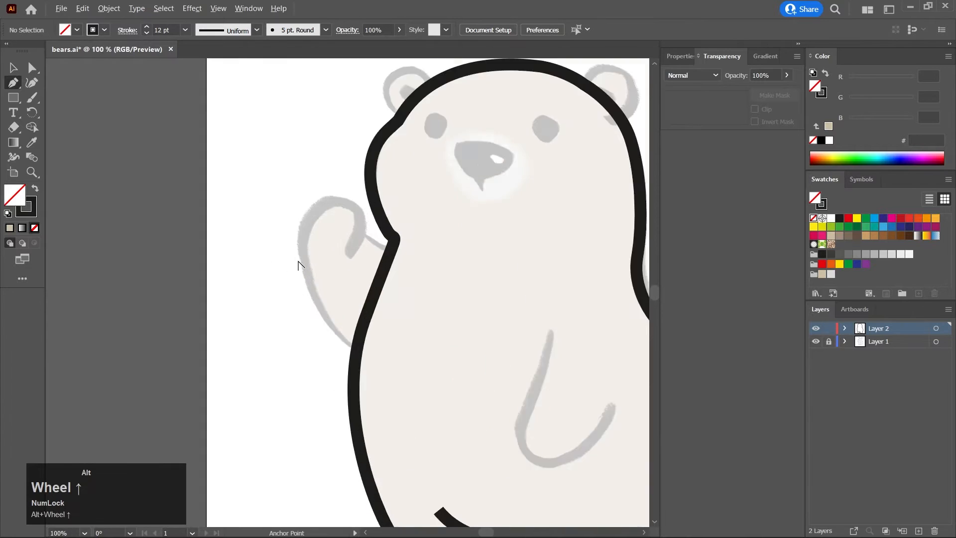
alt+scroll(297, 264, up, 1)
middle_click(298, 265)
drag(352, 345, 325, 326)
drag(274, 175, 289, 93)
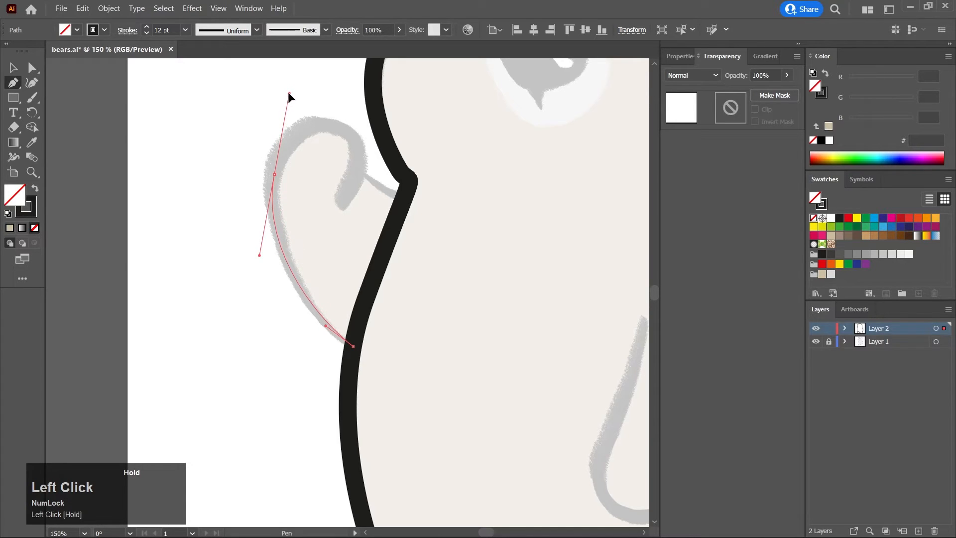
drag(359, 149, 361, 169)
click(342, 200)
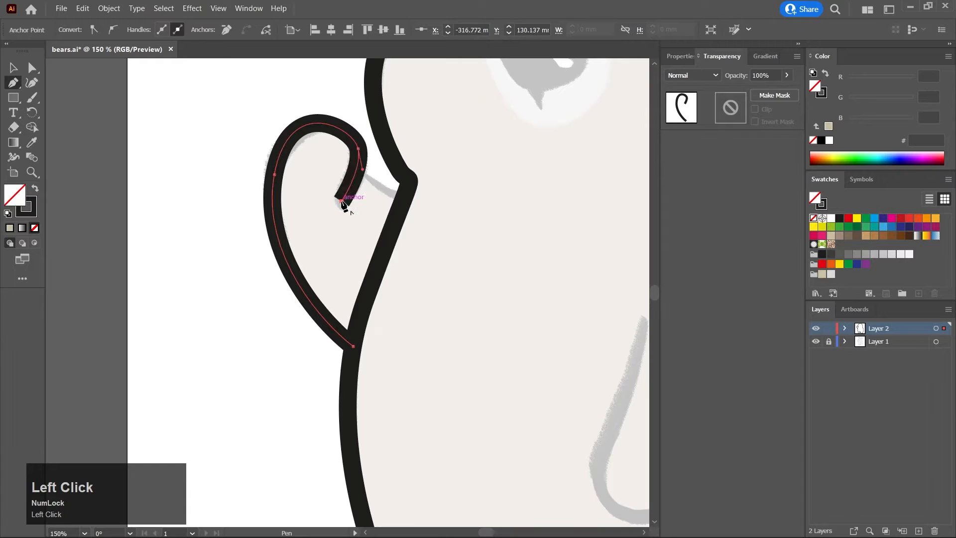
click(13, 68)
Draw the short curved line joining the raised paw to the body outline at the bear's neck with the Pen tool
click(13, 83)
drag(406, 197, 340, 148)
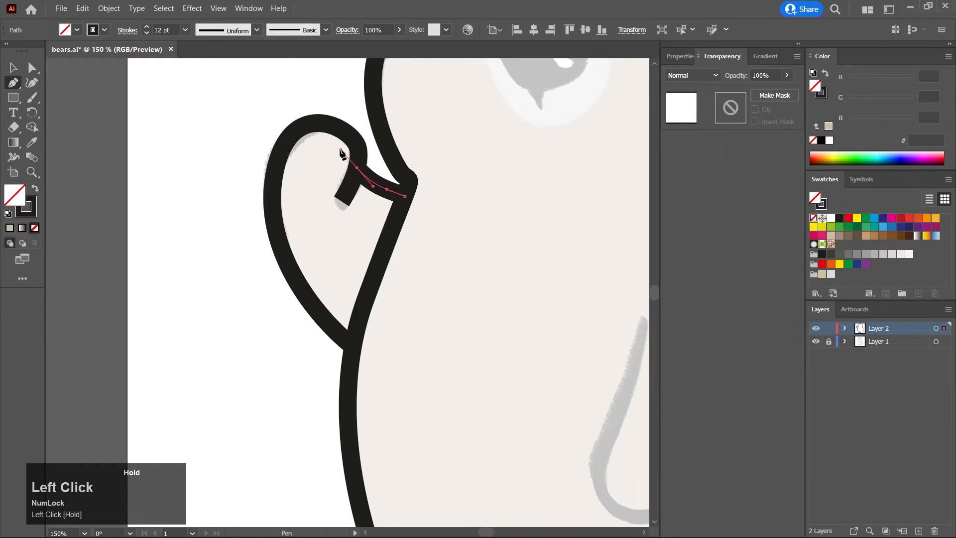
End the hand path and trace the outer outline of the left ear with the Pen tool, from head outline back to head outline
click(14, 68)
alt+scroll(331, 260, down, 3)
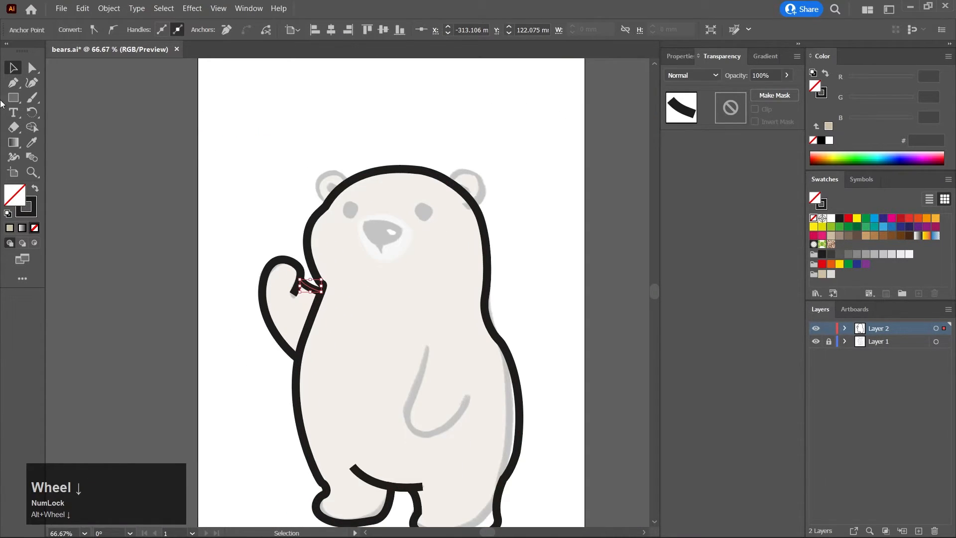
click(13, 83)
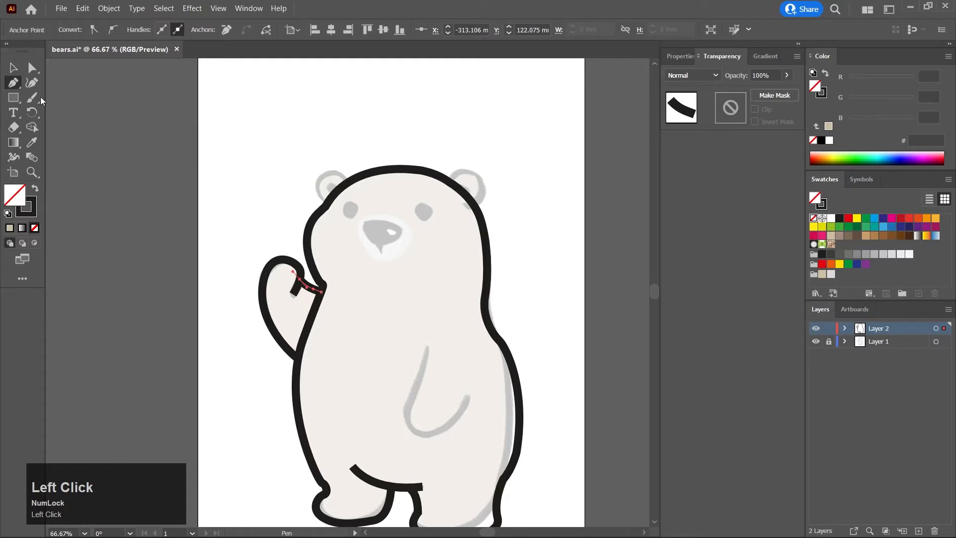
alt+scroll(311, 189, up, 2)
middle_click(416, 213)
alt+scroll(322, 228, up, 2)
alt+scroll(323, 227, up, 1)
drag(324, 260, 295, 233)
mouse_move(308, 101)
mouse_down()
mouse_move(357, 75)
mouse_move(352, 99)
mouse_move(375, 139)
mouse_move(370, 157)
mouse_up()
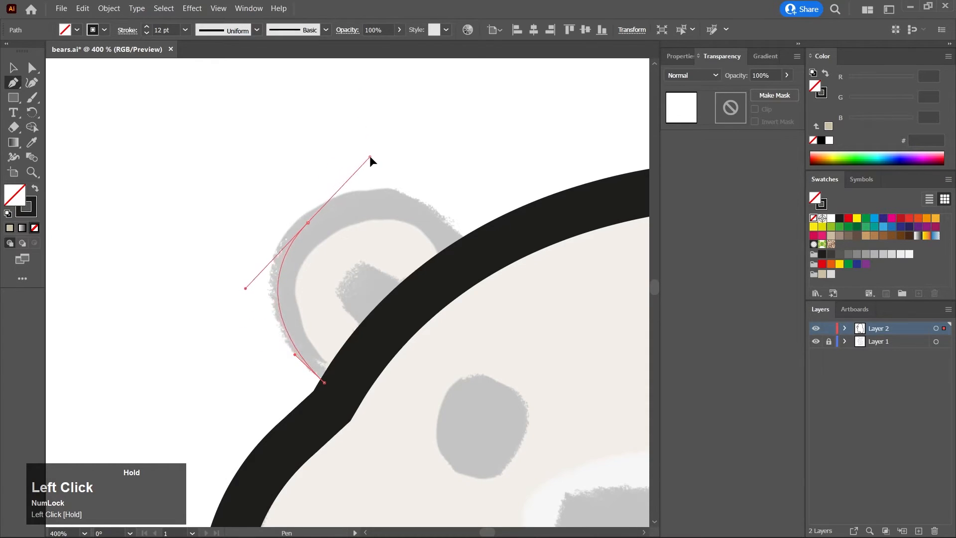
click(455, 244)
drag(456, 248, 476, 265)
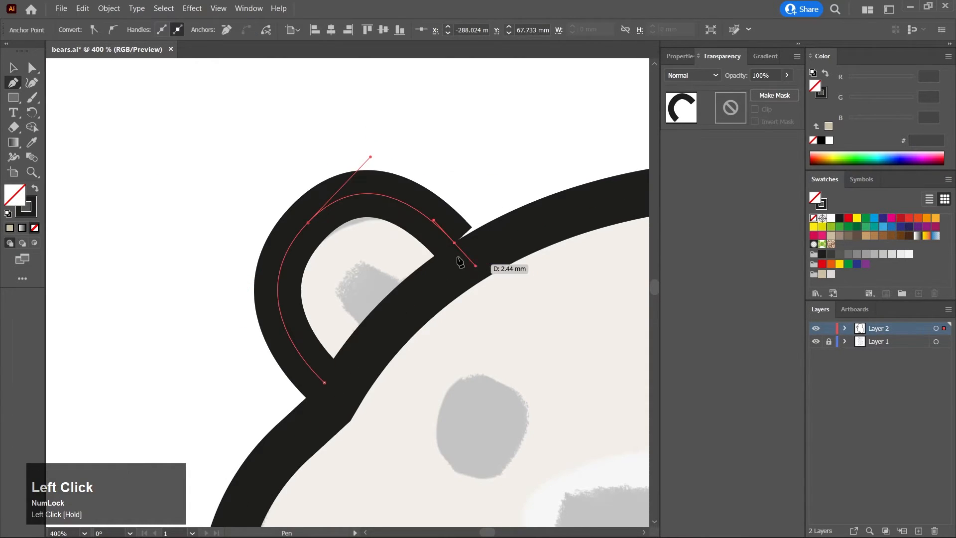
Shift the left ear outline's upper end anchor slightly so that the stroke end meets the head outline
click(13, 69)
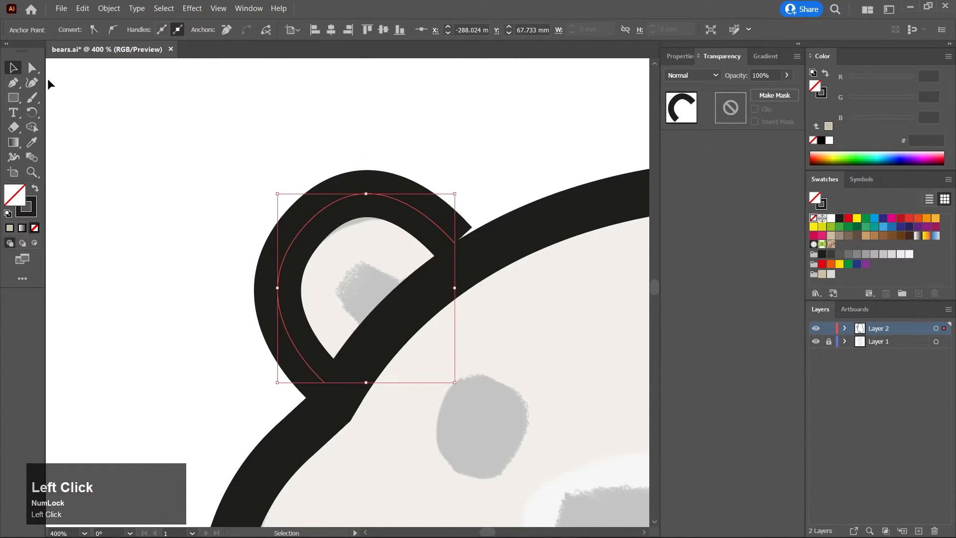
click(33, 69)
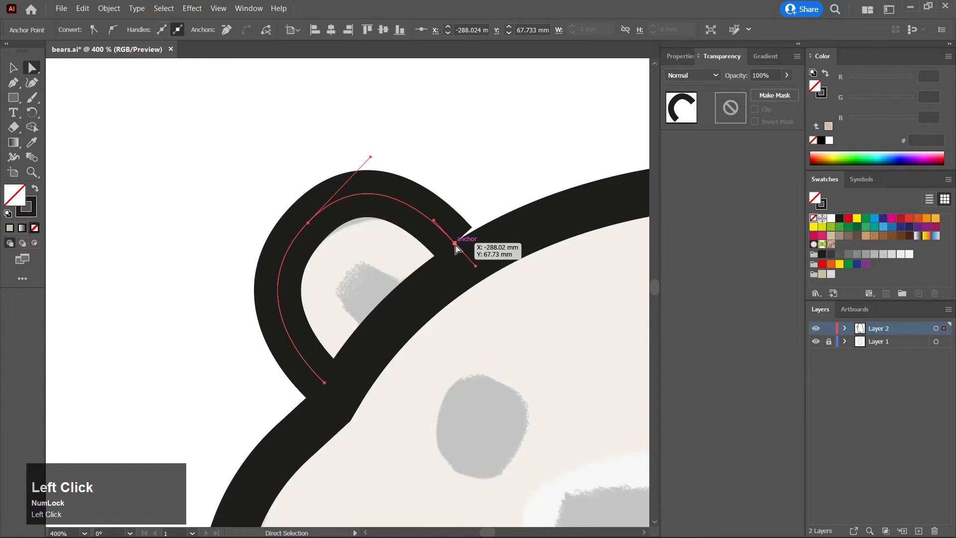
drag(454, 243, 460, 246)
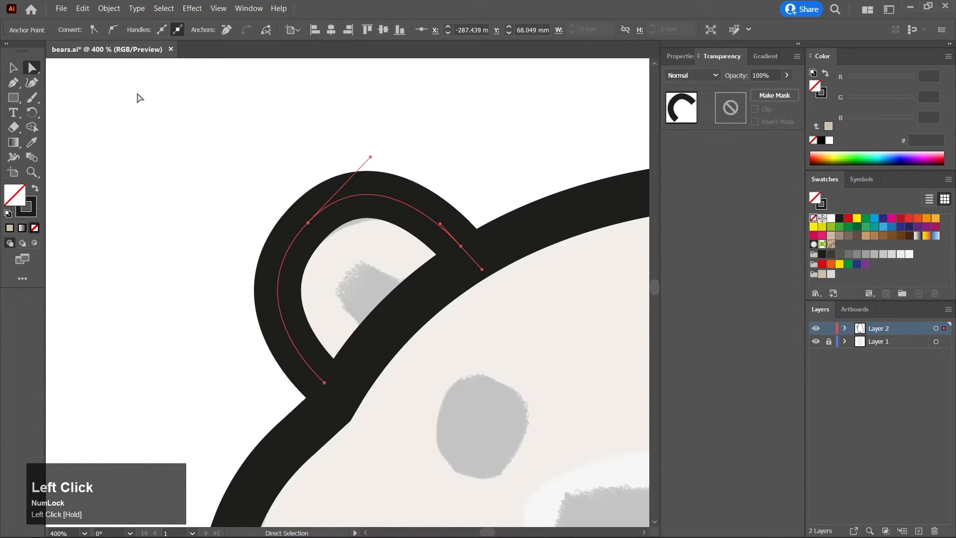
Trace the inner mark of the left ear as a short curved path with the Pen tool
click(13, 83)
drag(358, 324, 351, 314)
mouse_move(363, 274)
mouse_down()
mouse_move(390, 256)
mouse_move(447, 306)
mouse_move(463, 298)
mouse_move(455, 298)
mouse_up()
key(ctrl+z)
click(14, 68)
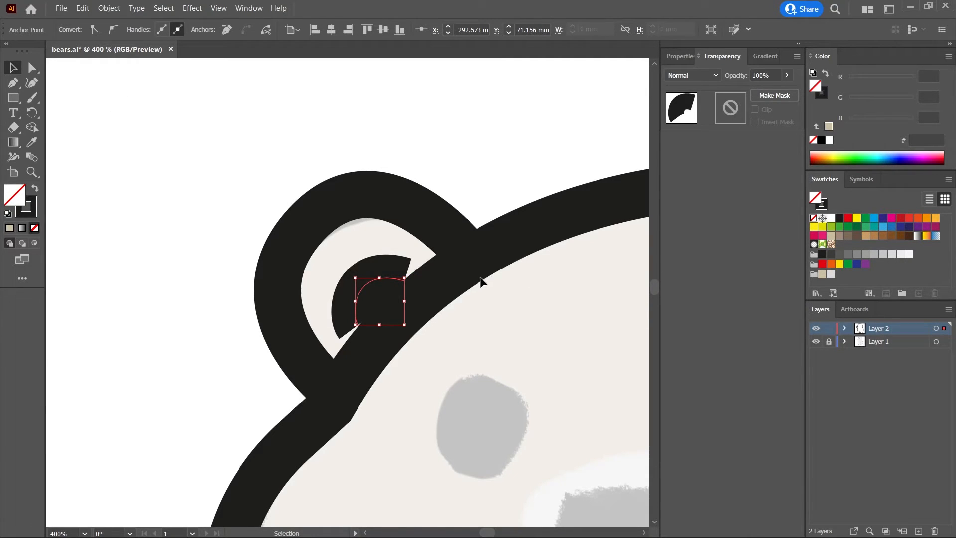
Set the stroke weight of the left ear's inner curve to 6 pt
scroll(450, 282, down, 2)
drag(538, 305, 472, 286)
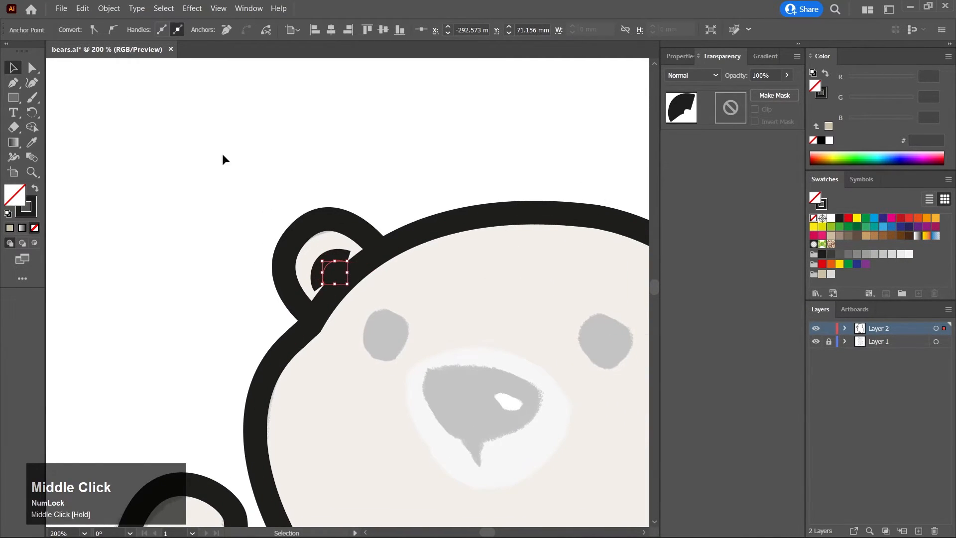
click(678, 56)
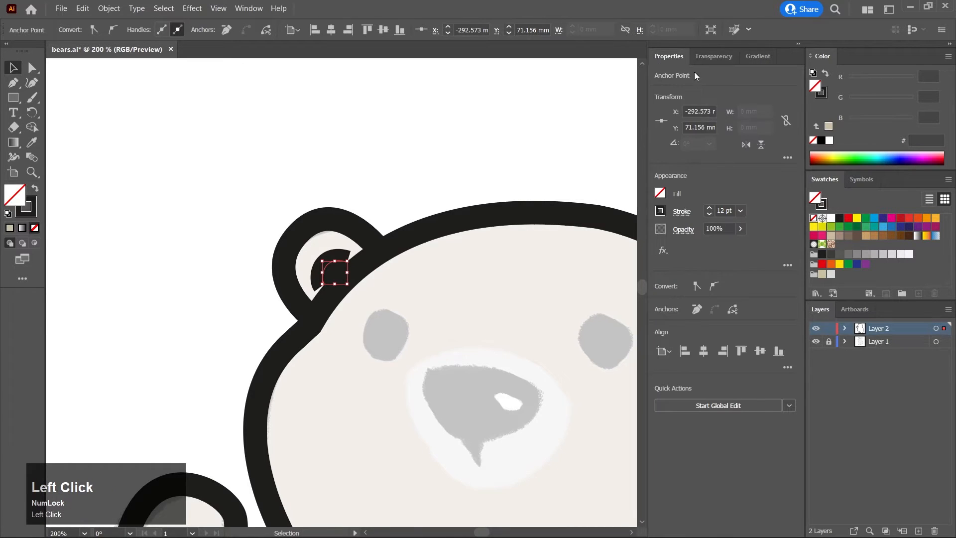
scroll(725, 213, down, 4)
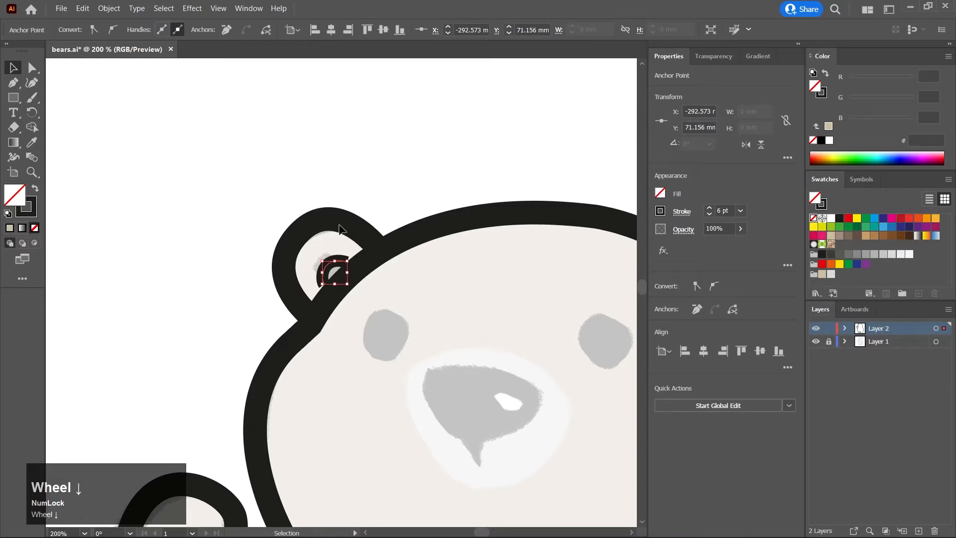
Reshape the left ear's inner curve with Direct Selection so it follows the sketched inner ear mark
alt+scroll(310, 248, up, 1)
click(32, 68)
middle_click(344, 307)
drag(304, 227, 286, 206)
drag(342, 195, 307, 168)
Trace the outer outline of the right ear as a curved Pen tool path that starts and ends on the head outline
scroll(405, 251, down, 2)
middle_click(460, 276)
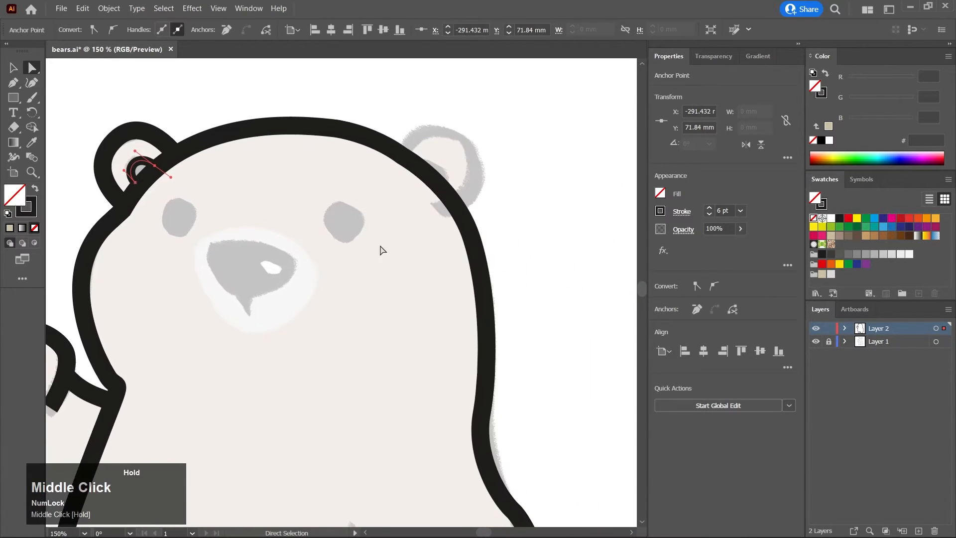
key(shift+c)
alt+scroll(452, 172, up, 2)
key(p)
drag(393, 173, 415, 145)
drag(512, 142, 556, 178)
drag(522, 269, 461, 311)
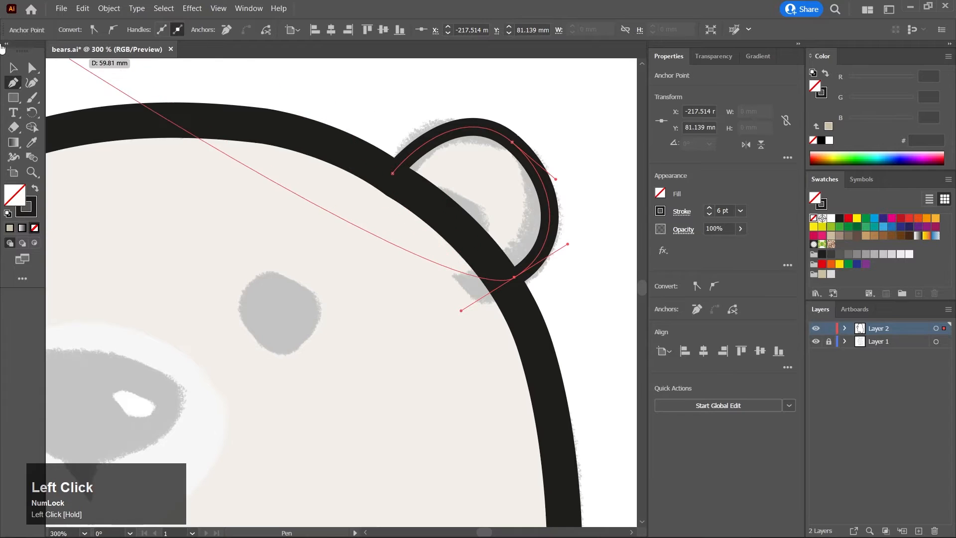
Trace the inner mark of the right ear as a separate short curved path
click(14, 86)
mouse_move(433, 191)
mouse_down()
mouse_move(450, 182)
mouse_move(495, 220)
mouse_up()
drag(487, 249, 447, 244)
click(13, 67)
Copy the head outline's 12 pt stroke onto the right ear's outer outline with the Eyedropper
alt+scroll(390, 211, down, 3)
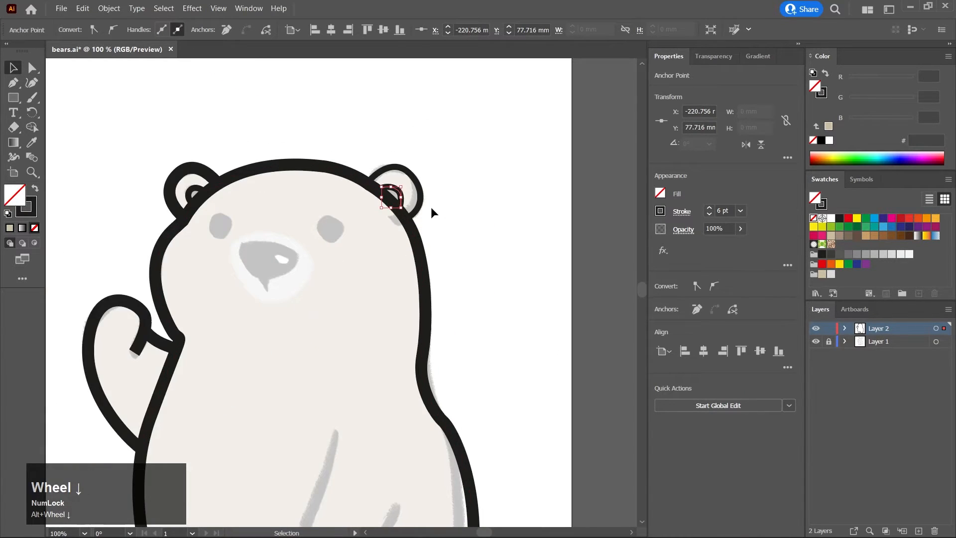
click(409, 176)
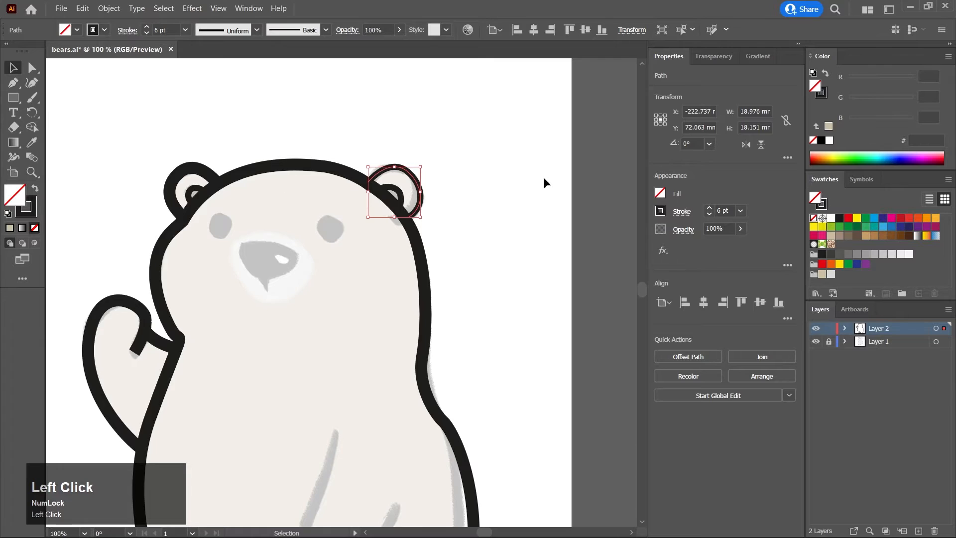
click(31, 142)
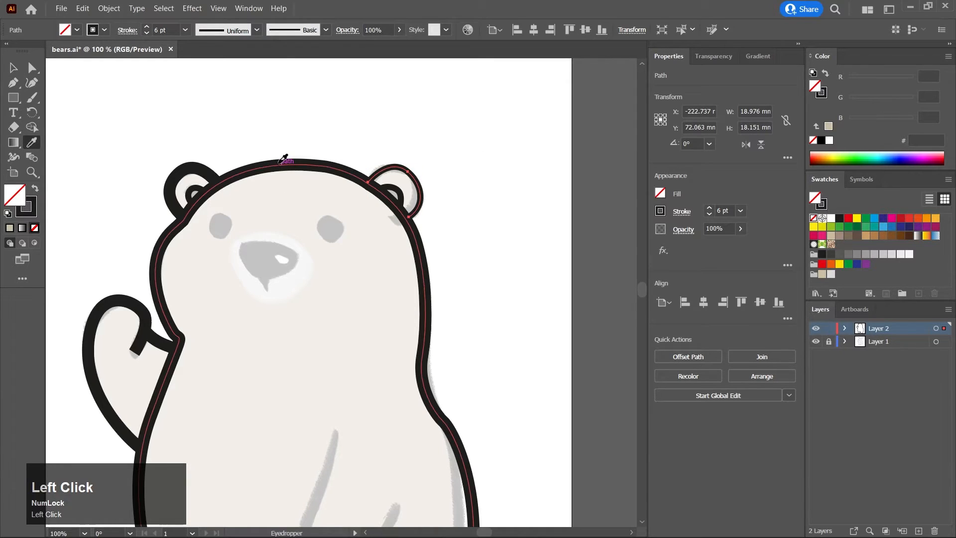
click(284, 158)
click(13, 67)
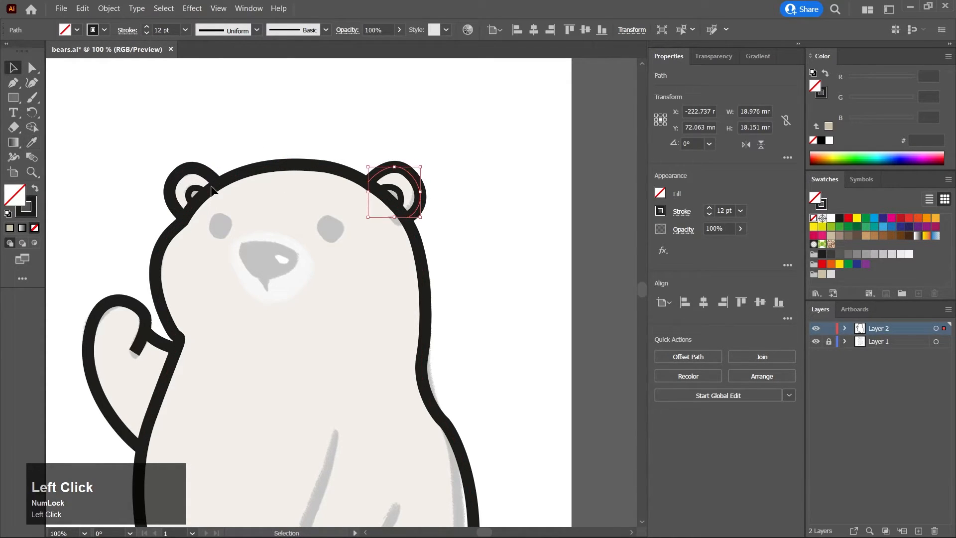
Draw a circle about 5.9 mm wide with a 6 pt stroke over each sketched eye, using the left inner ear's style
alt+scroll(199, 187, up, 3)
click(202, 199)
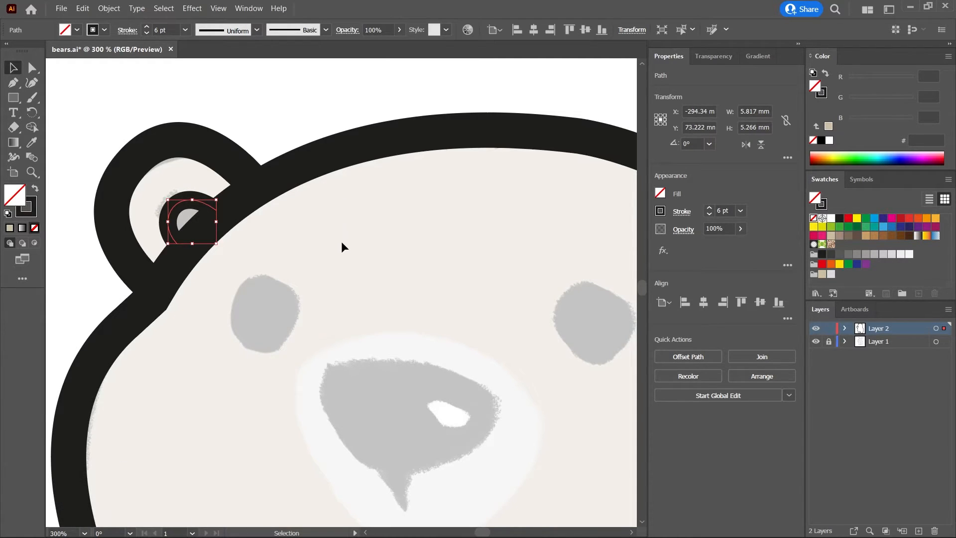
alt+scroll(324, 208, down, 2)
drag(13, 98, 55, 115)
mouse_move(290, 249)
mouse_down()
mouse_move(317, 276)
mouse_move(298, 261)
mouse_up()
drag(296, 262, 459, 266)
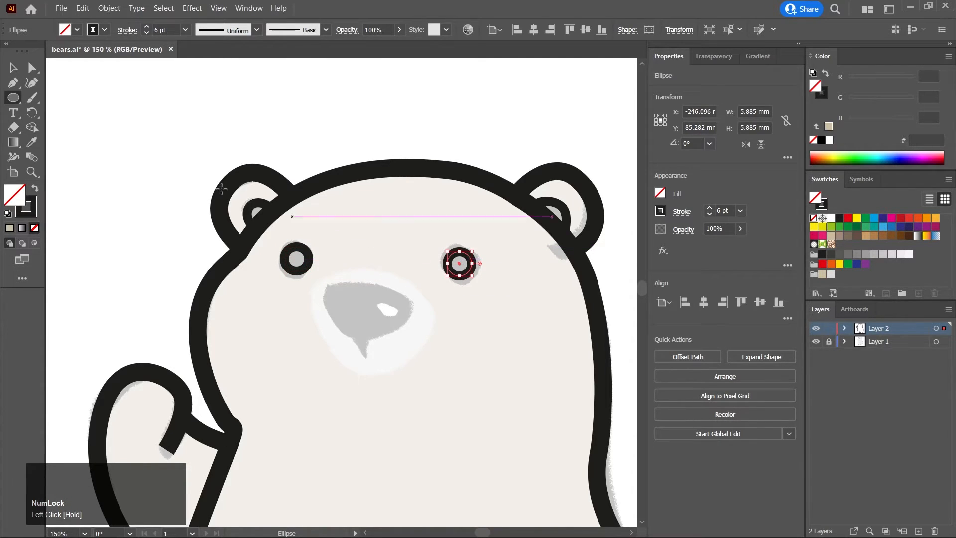
Trace the nose as a closed, rounded Pen tool path following the sketched nose shape
click(14, 84)
scroll(352, 305, up, 2)
drag(333, 293, 316, 244)
drag(284, 213, 276, 230)
drag(333, 317, 391, 346)
drag(454, 277, 461, 258)
drag(434, 233, 377, 218)
drag(284, 213, 238, 234)
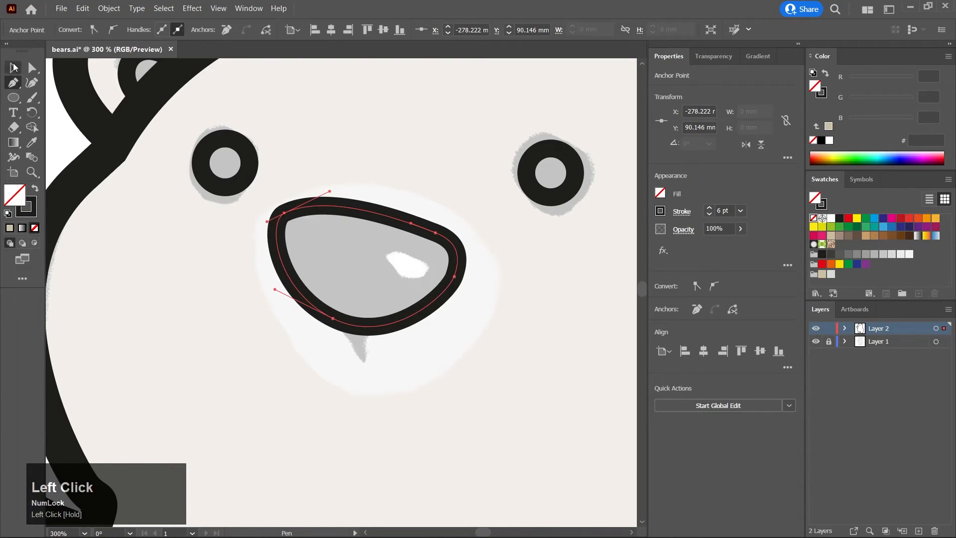
Draw a small closed triangle beneath the nose and give it a dark 1D1D1B fill with no stroke
click(343, 330)
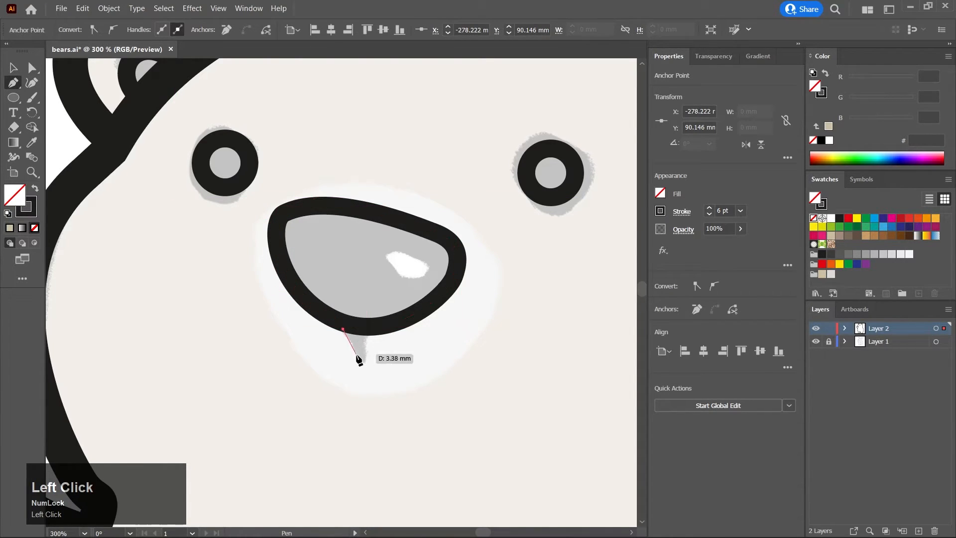
click(363, 360)
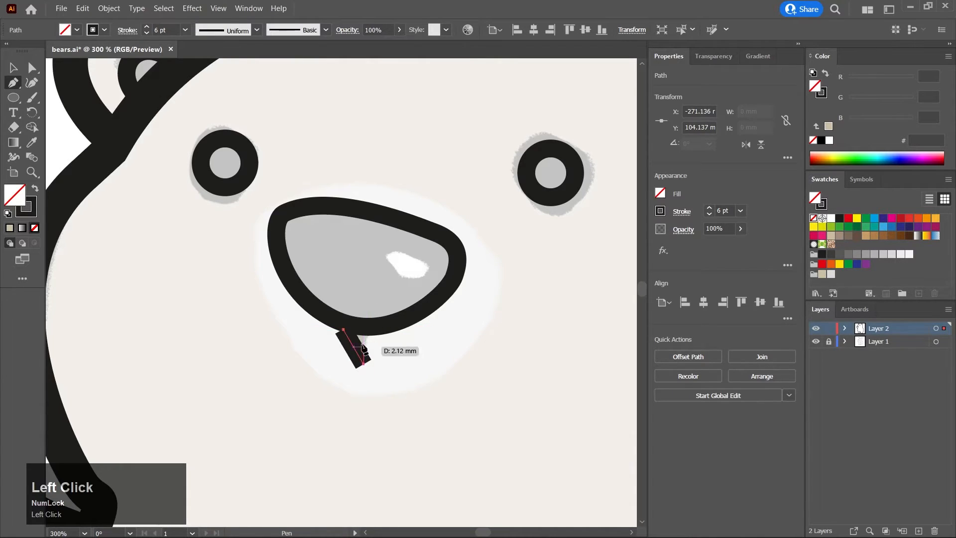
click(367, 327)
click(343, 328)
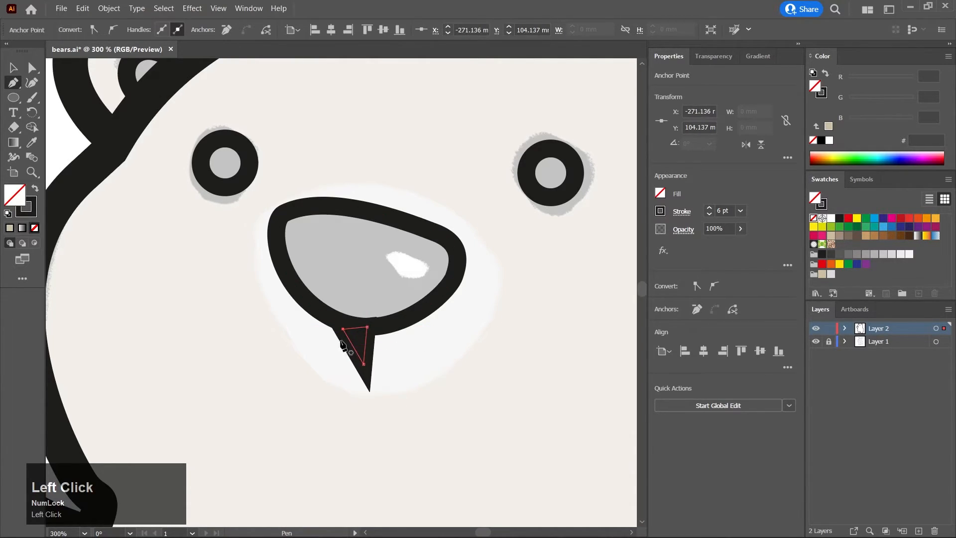
click(825, 73)
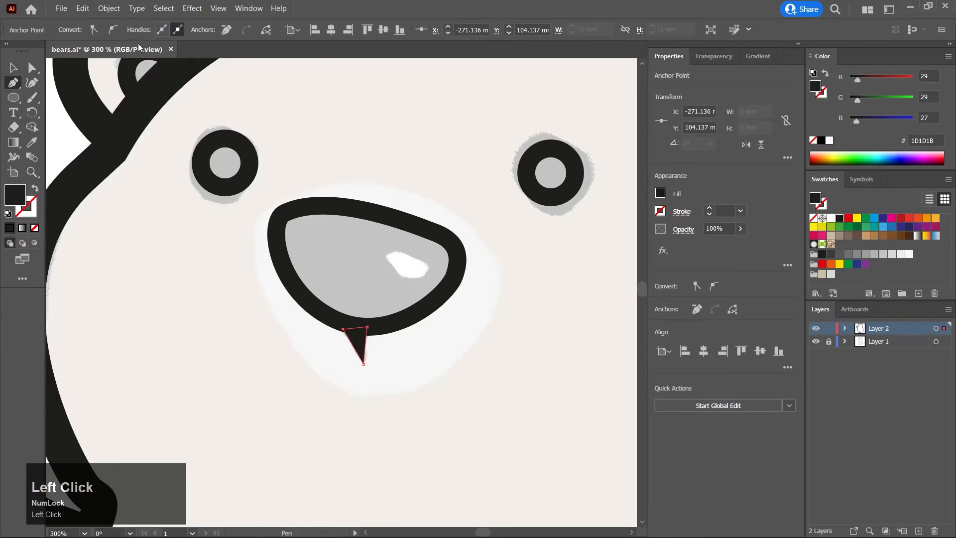
click(14, 67)
click(435, 142)
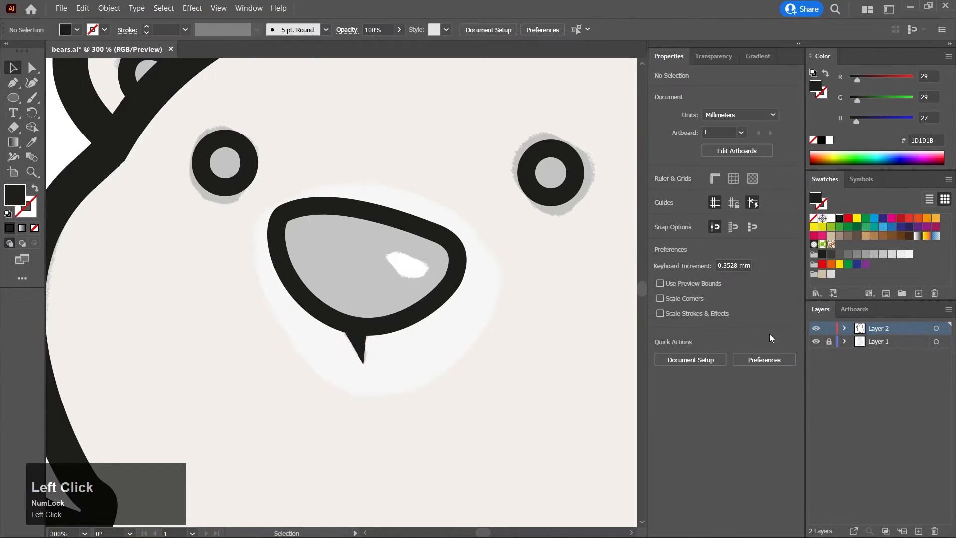
Draw an ellipse about 5.1 by 2.7 mm over the nose highlight and fill it white
click(13, 97)
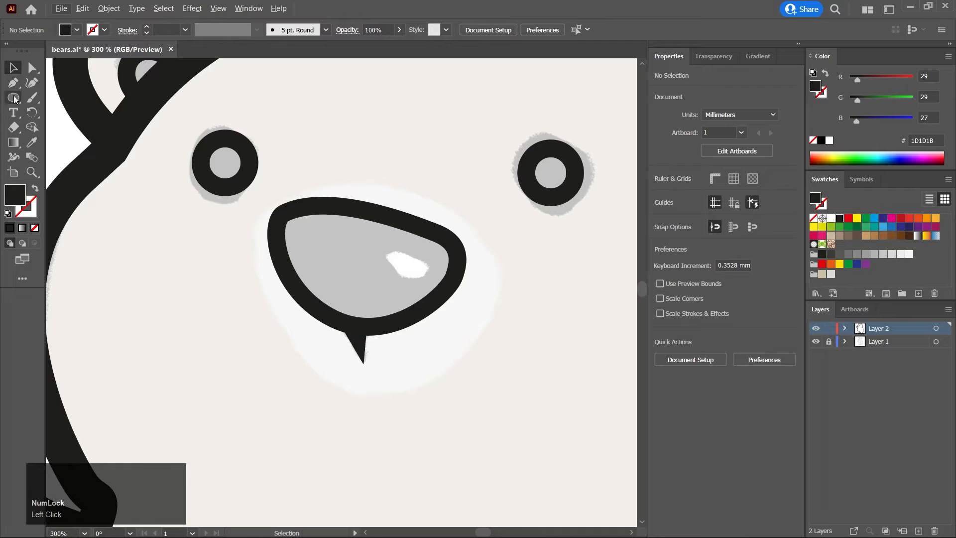
drag(390, 255, 433, 277)
click(829, 140)
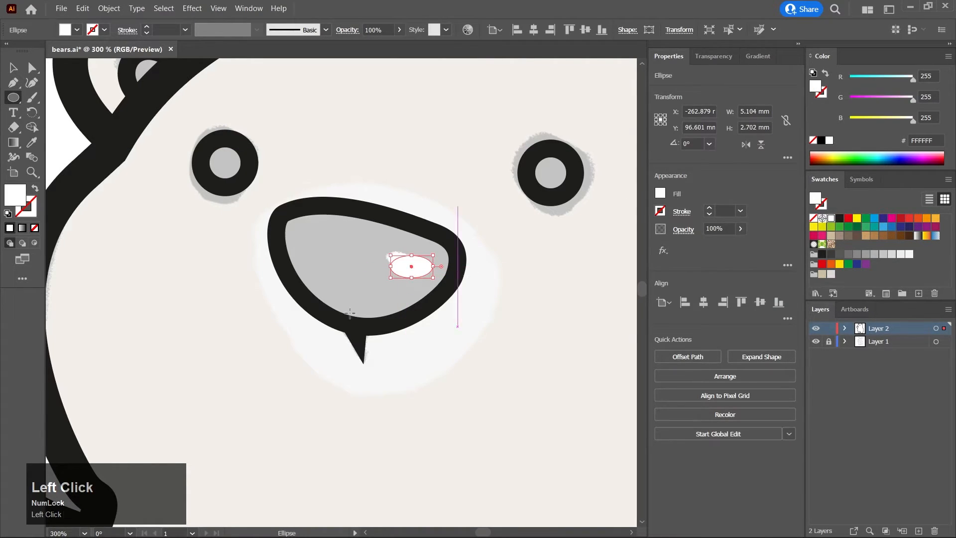
Unlock Layer 1, select the linked bear image and raise its opacity to 100%
scroll(296, 335, down, 5)
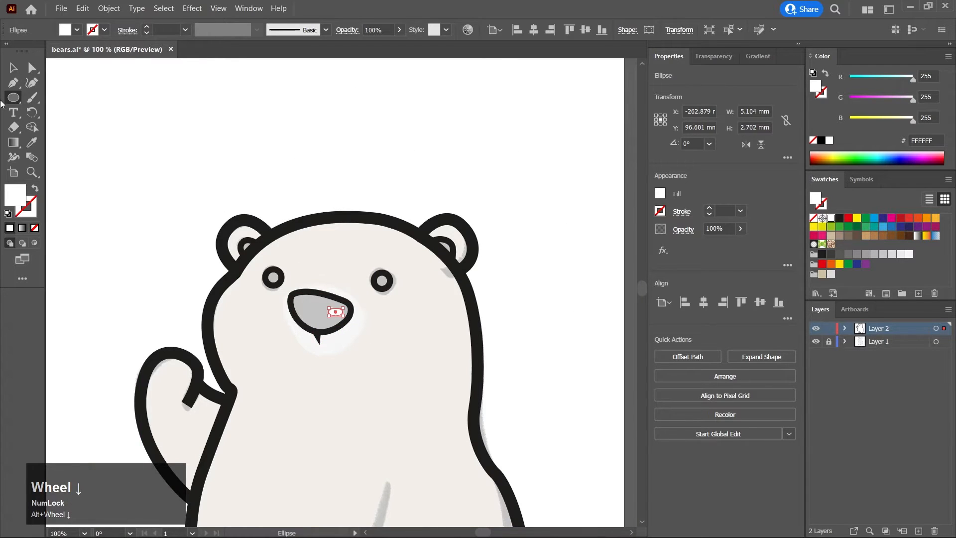
click(12, 68)
scroll(380, 329, down, 1)
middle_click(380, 328)
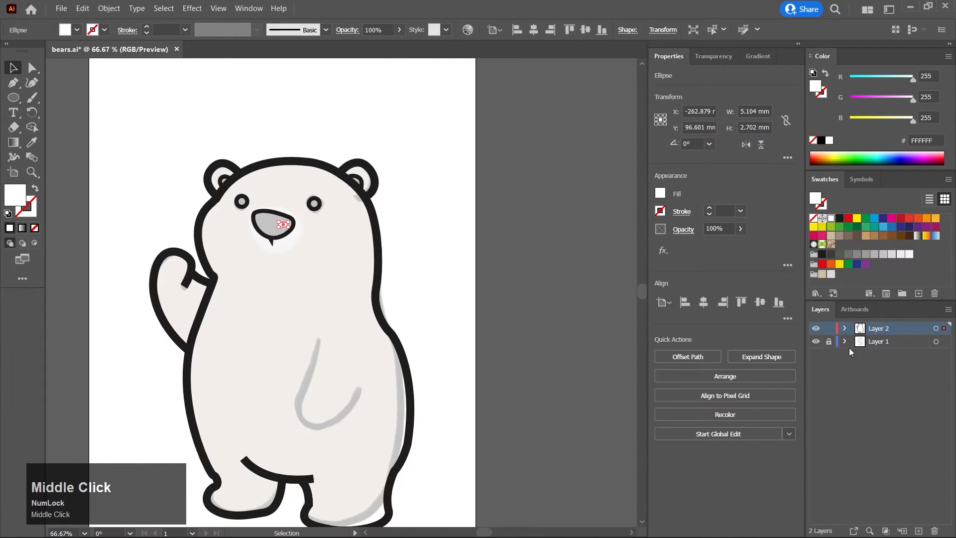
click(829, 342)
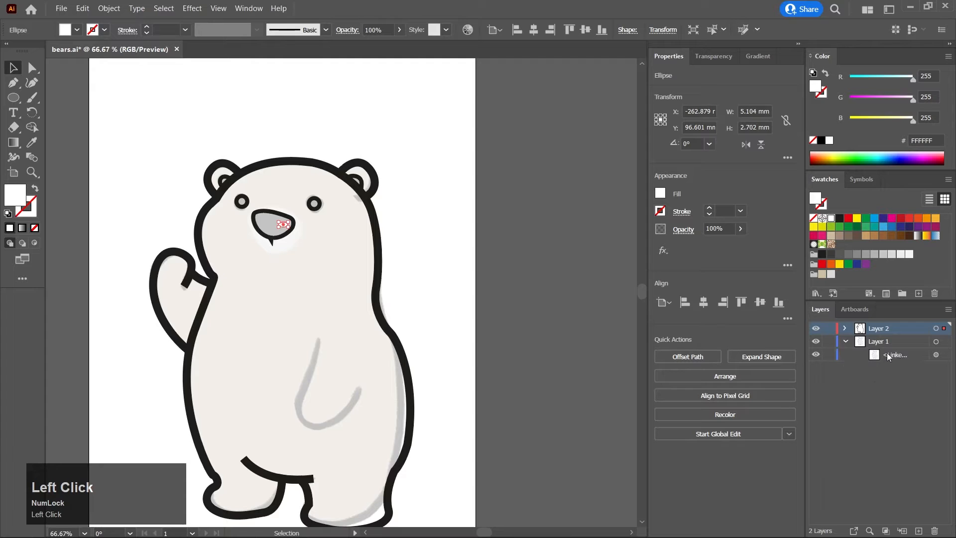
click(886, 355)
click(338, 355)
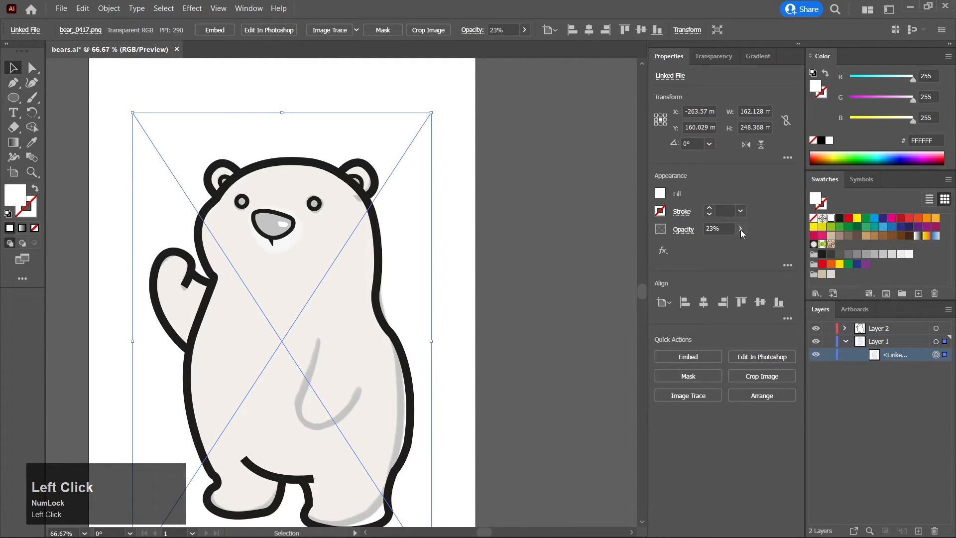
drag(748, 242, 748, 244)
click(504, 280)
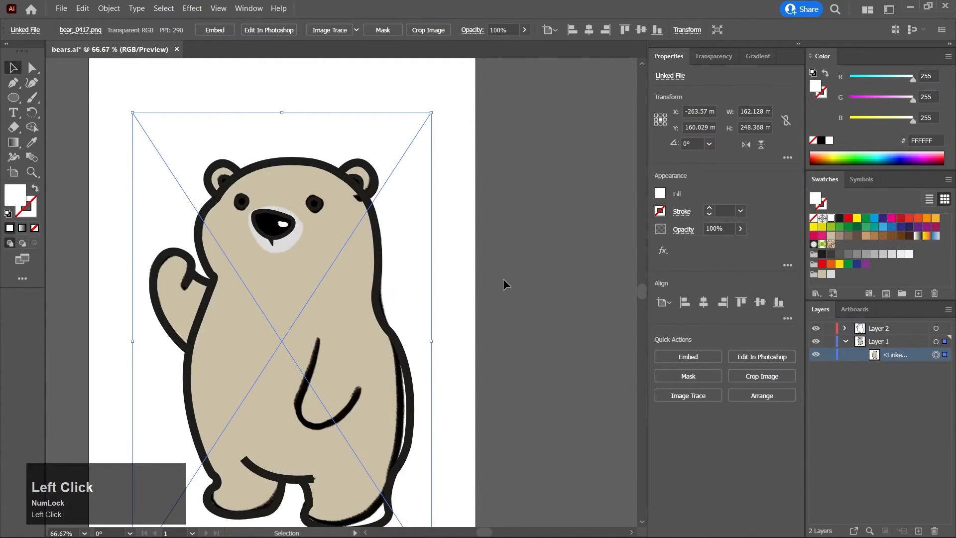
Select the left eye circle together with the linked bear image and move both off the artboard to its left side
middle_click(479, 308)
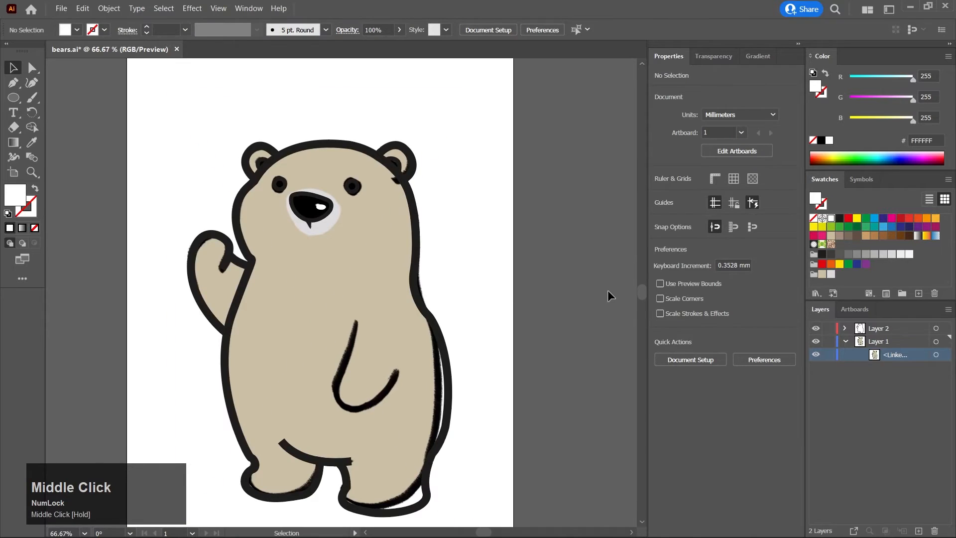
click(280, 183)
scroll(332, 199, up, 3)
shift+click(384, 192)
scroll(358, 249, down, 4)
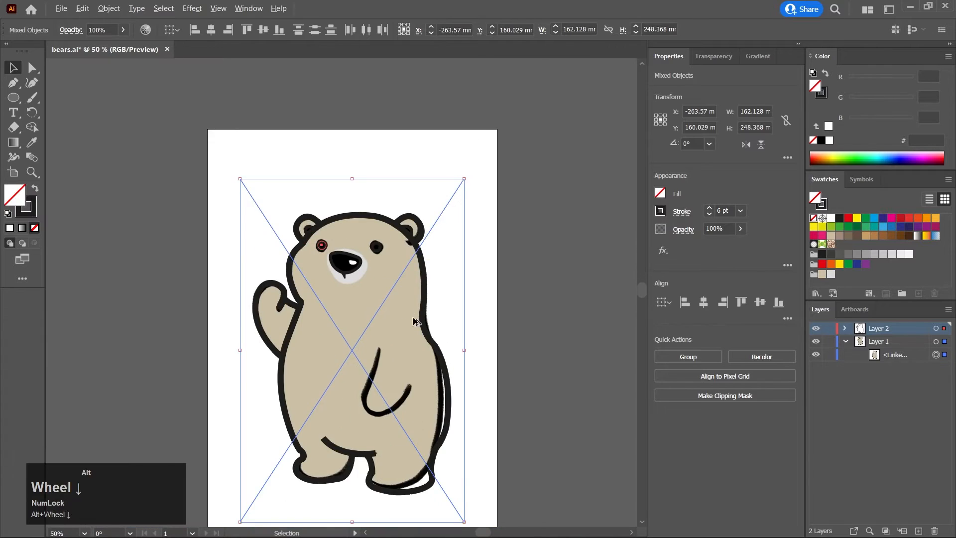
middle_click(413, 224)
drag(417, 223, 190, 218)
middle_click(187, 249)
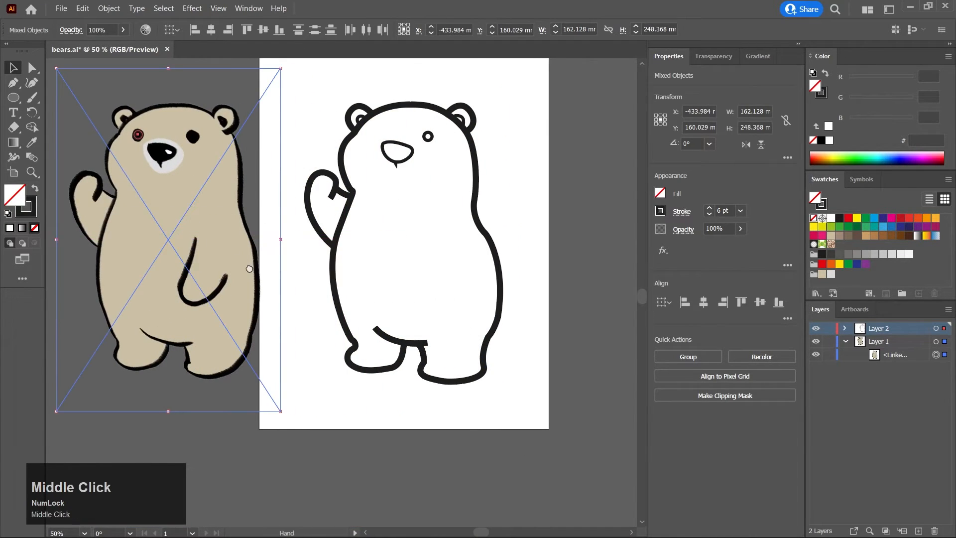
Undo moving the left eye circle and the linked bear image off the artboard
drag(248, 306, 211, 307)
key(ctrl+z)
key(ctrl+z)
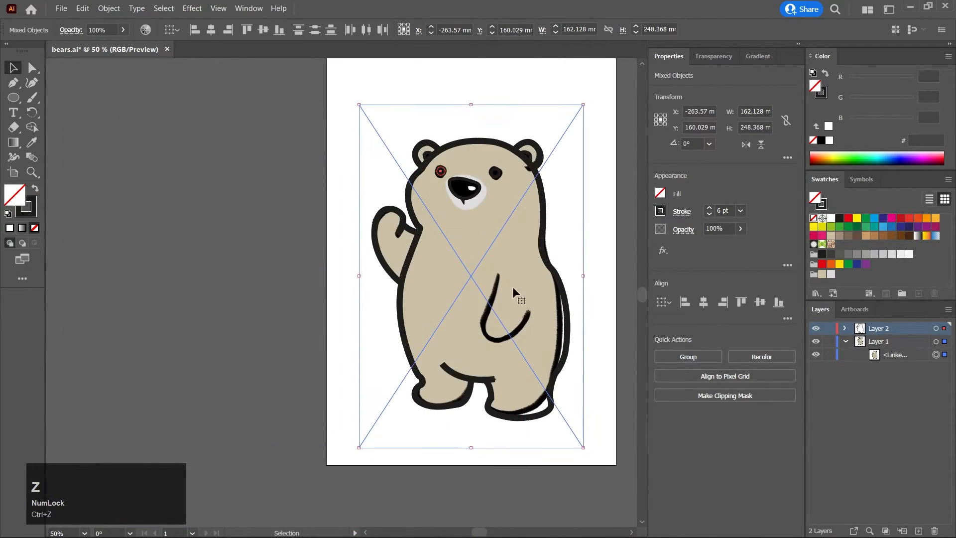
Try moving only the linked bear image off the artboard to the left of the outlines
click(619, 246)
drag(498, 276, 190, 273)
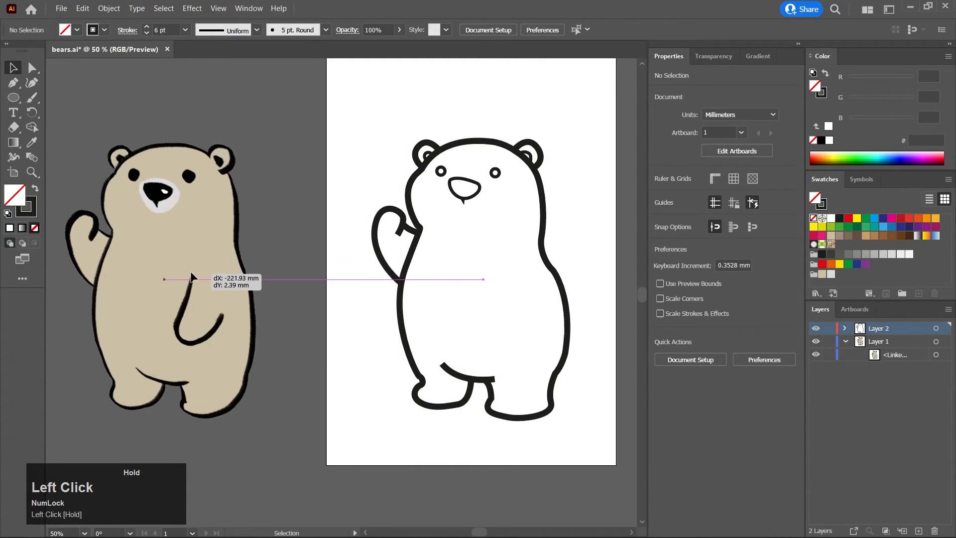
click(550, 220)
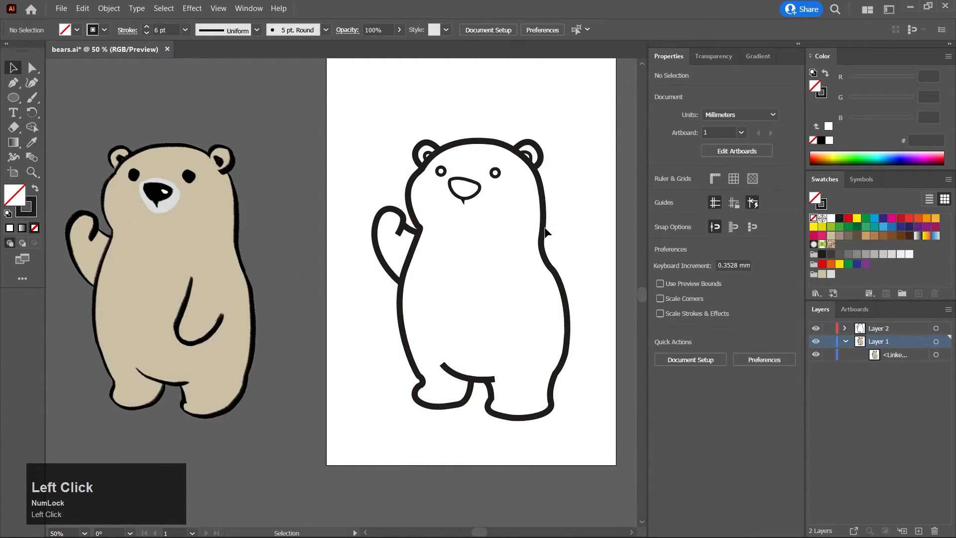
key(ctrl+z)
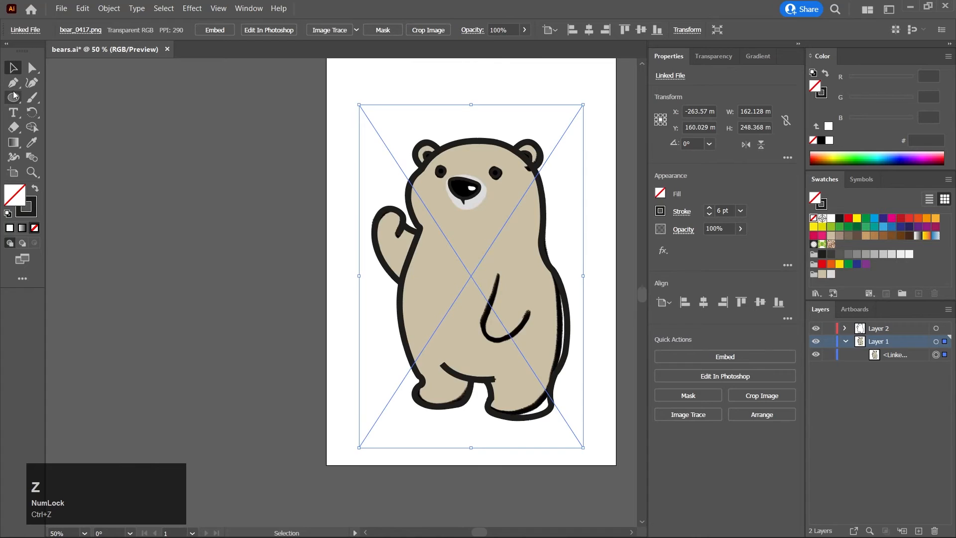
Undo the image's opacity increase and the unlocking of Layer 1, returning to the faded, locked tracing reference
click(14, 83)
key(ctrl+z)
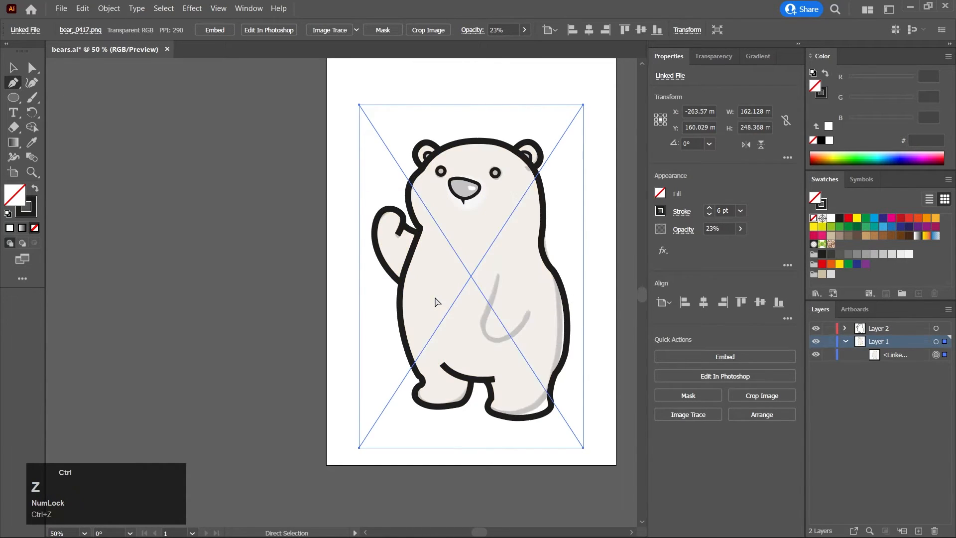
key(ctrl+z)
key(ctrl+z)
key(ctrl+shift+z)
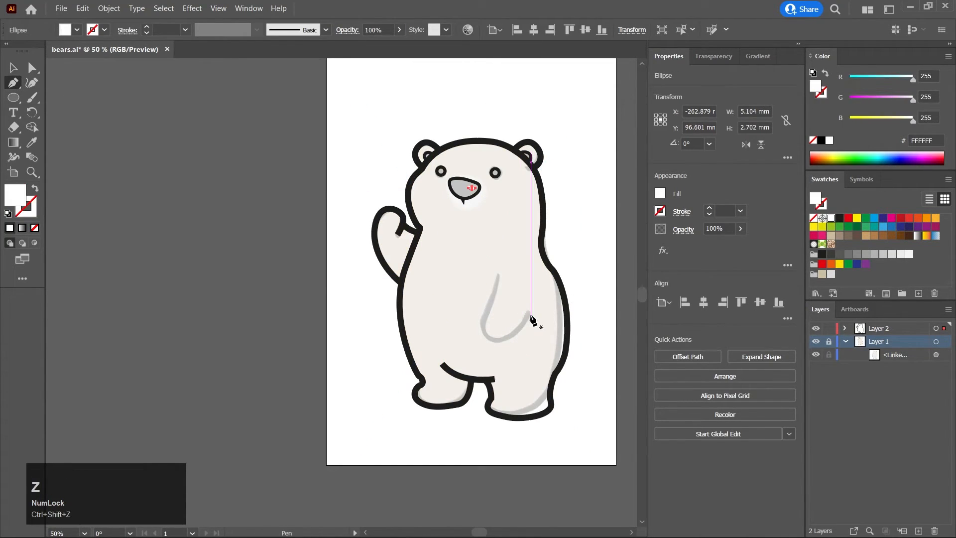
Trace the lowered arm on the belly with the Pen tool as an open curved path about 33 by 47 mm
click(500, 265)
drag(492, 287, 725, 171)
key(ctrl+z)
click(528, 314)
key(ctrl+z)
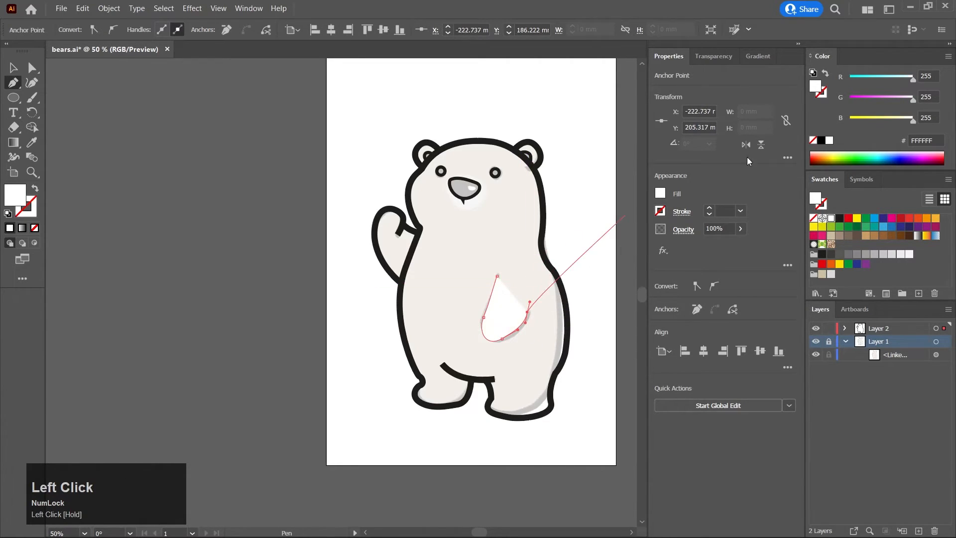
Remove the lowered arm path's fill and sample the body outline to give it a 12 pt 1D1D1B stroke
click(826, 74)
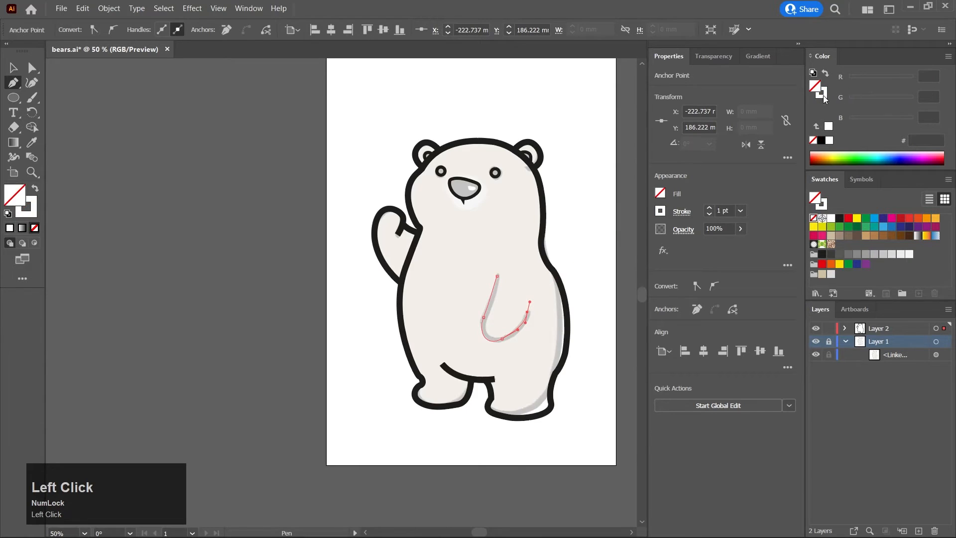
click(822, 98)
click(821, 142)
key(v)
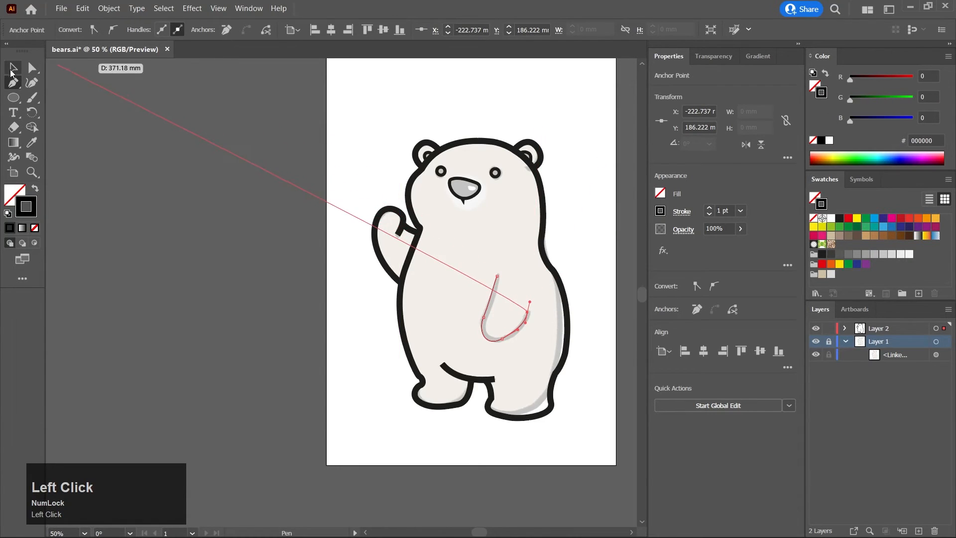
click(31, 142)
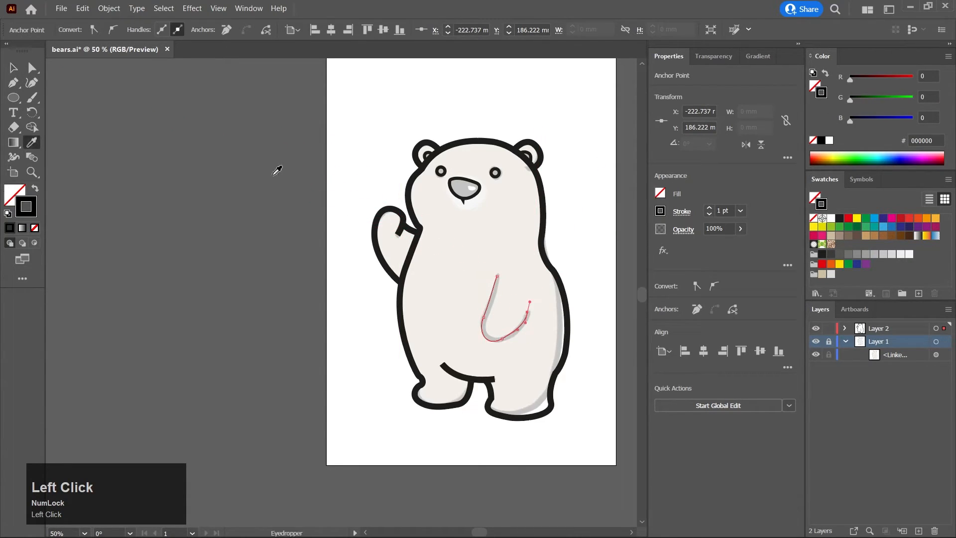
click(413, 174)
key(v)
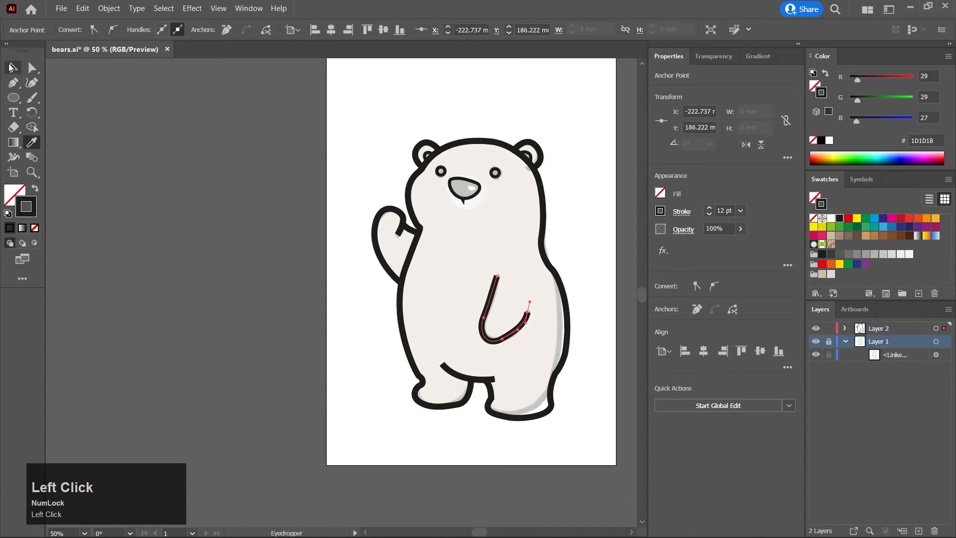
click(154, 270)
click(520, 324)
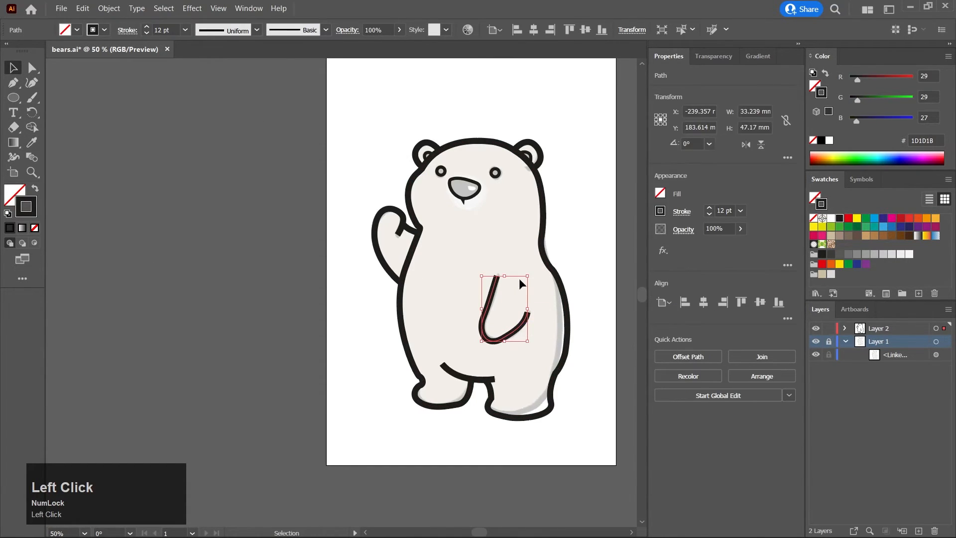
Apply the elliptical width profile tapering at both ends to the curved belly line above the legs
scroll(527, 355, up, 2)
middle_click(313, 307)
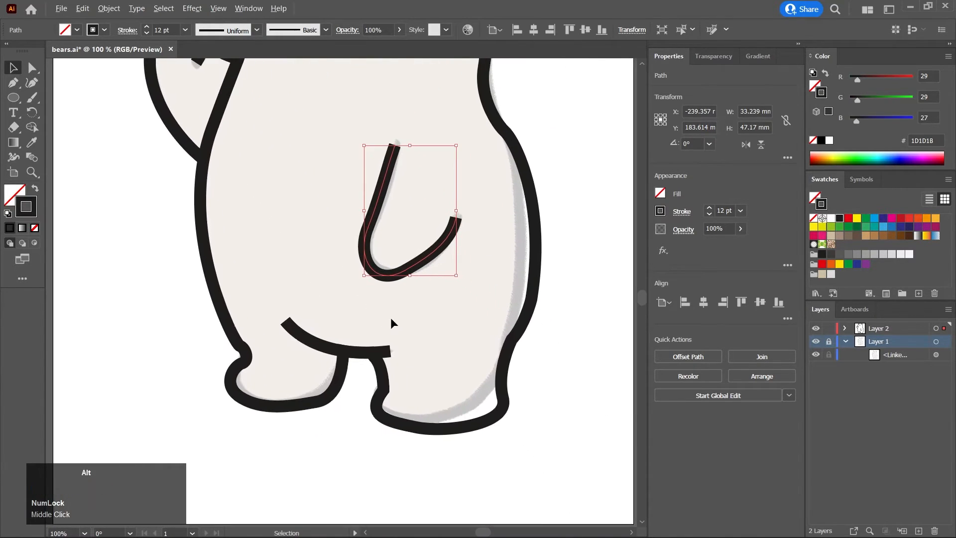
scroll(391, 318, down, 1)
click(367, 340)
click(367, 340)
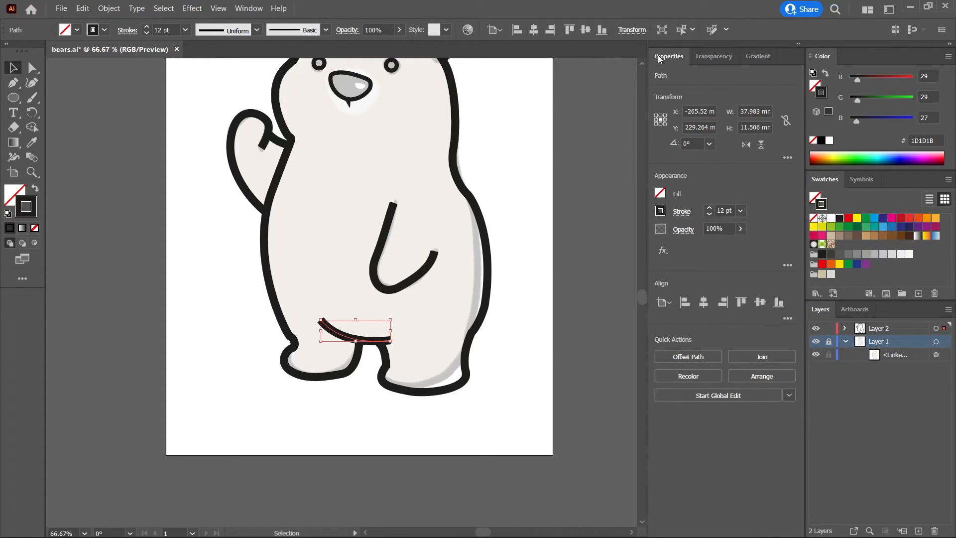
click(682, 211)
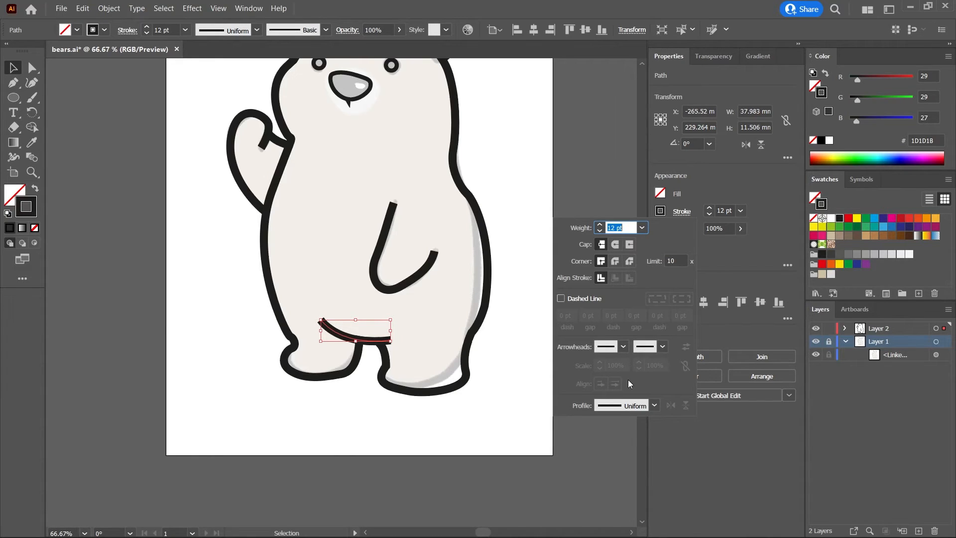
scroll(628, 380, down, 1)
click(637, 405)
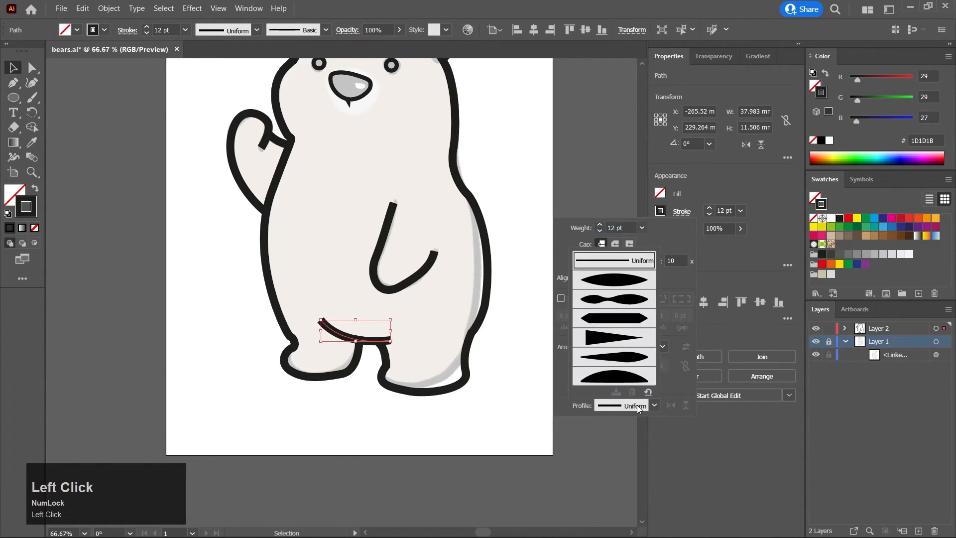
click(625, 277)
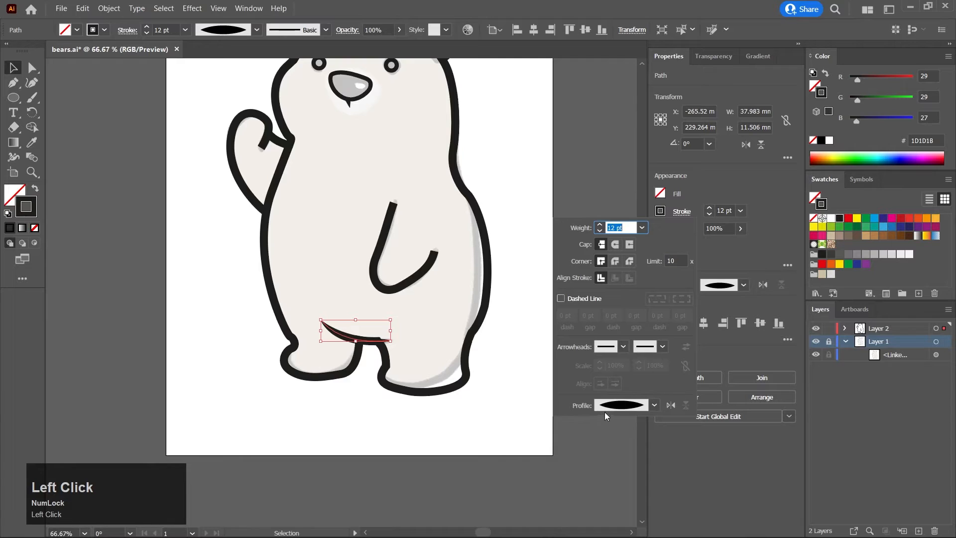
click(432, 307)
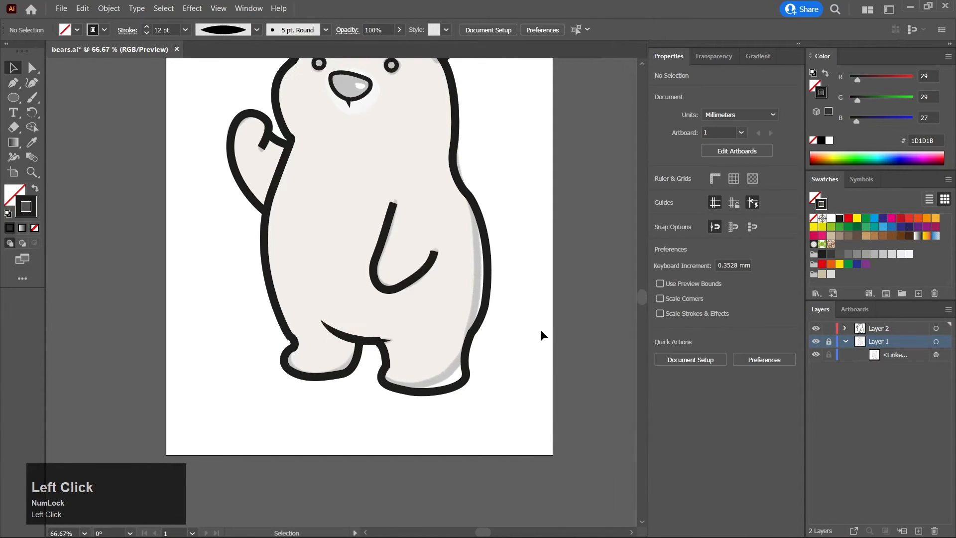
Set the belly line's stroke to 16 pt and stretch the line to about 41.6 mm wide beyond the leg outline
scroll(381, 341, up, 3)
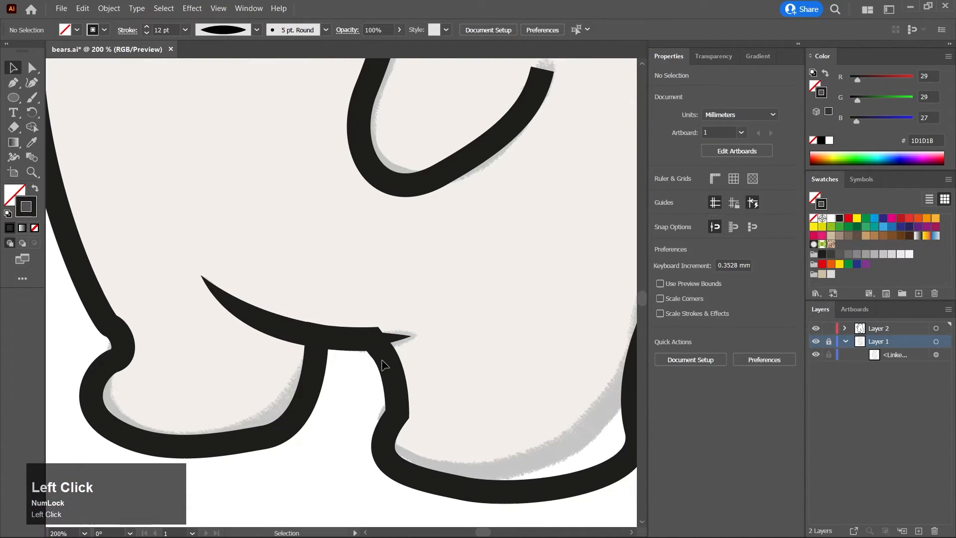
click(401, 336)
scroll(725, 210, up, 4)
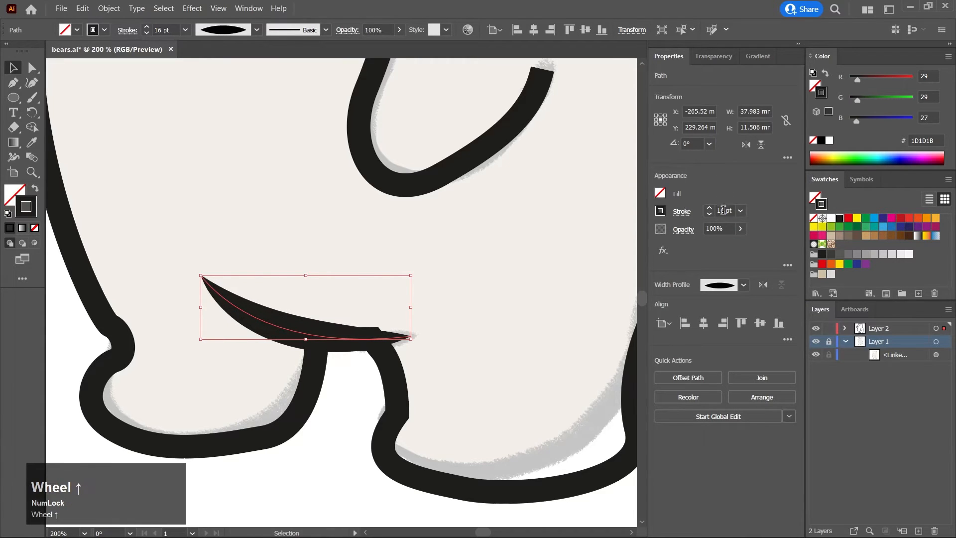
drag(412, 309, 431, 309)
drag(316, 274, 316, 274)
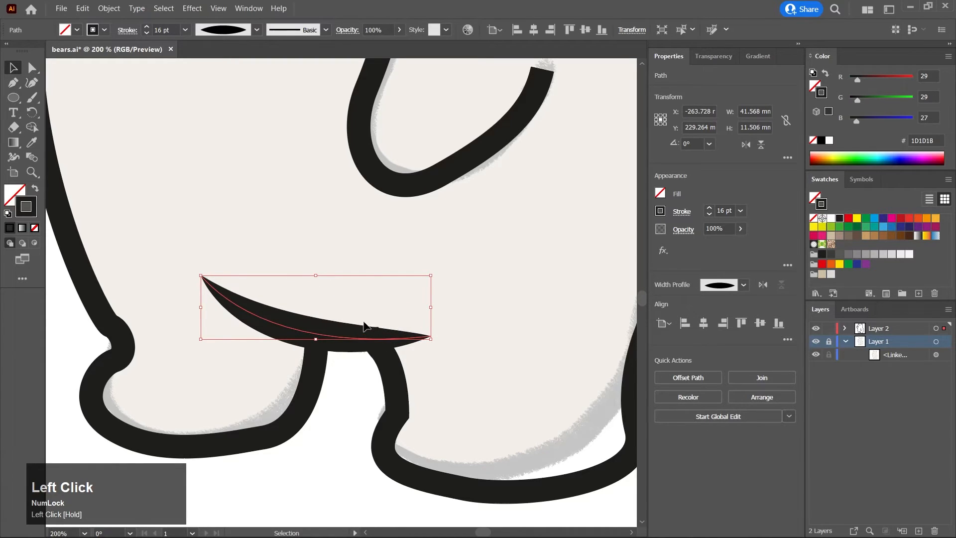
drag(387, 342, 385, 340)
click(498, 329)
scroll(497, 329, down, 6)
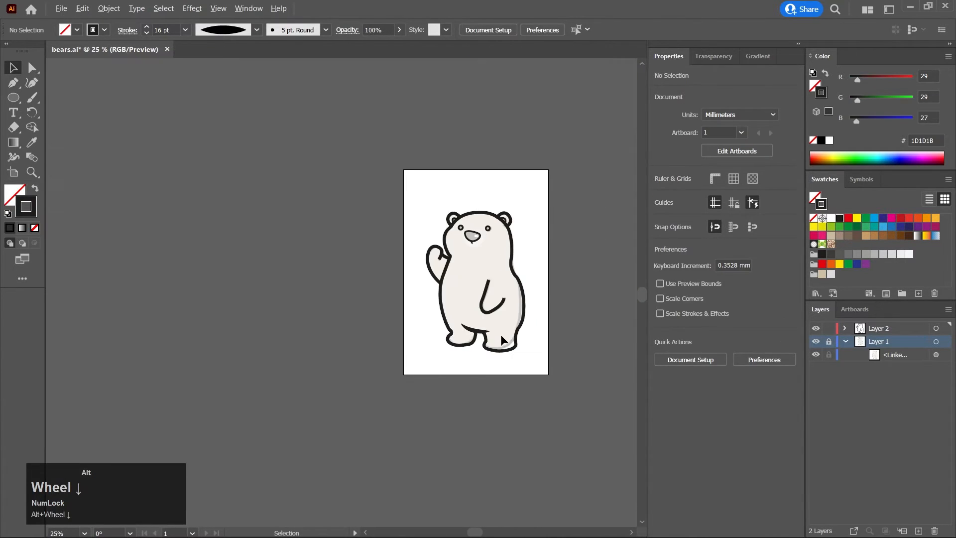
Apply the elliptical width profile tapering at both ends to the raised arm's outline
middle_click(499, 333)
scroll(398, 262, up, 5)
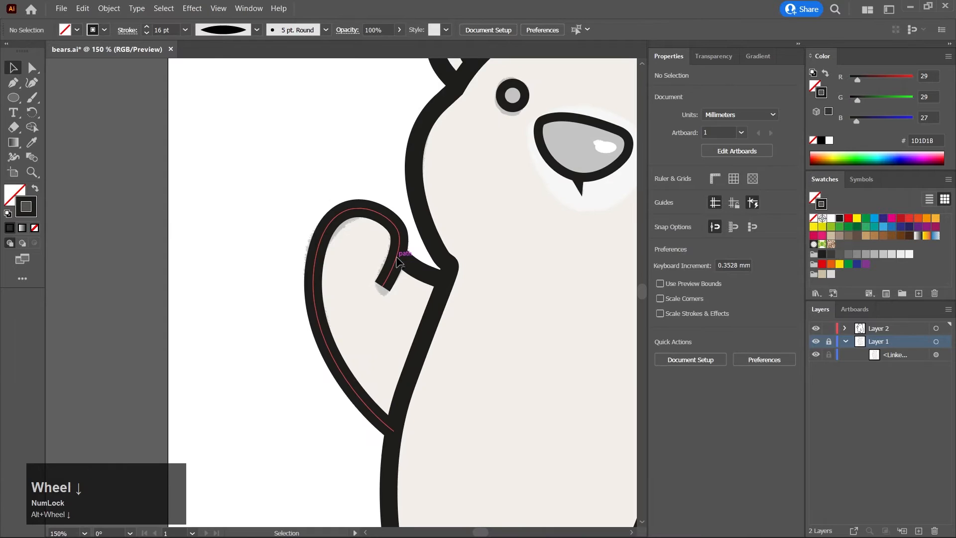
click(398, 263)
click(682, 212)
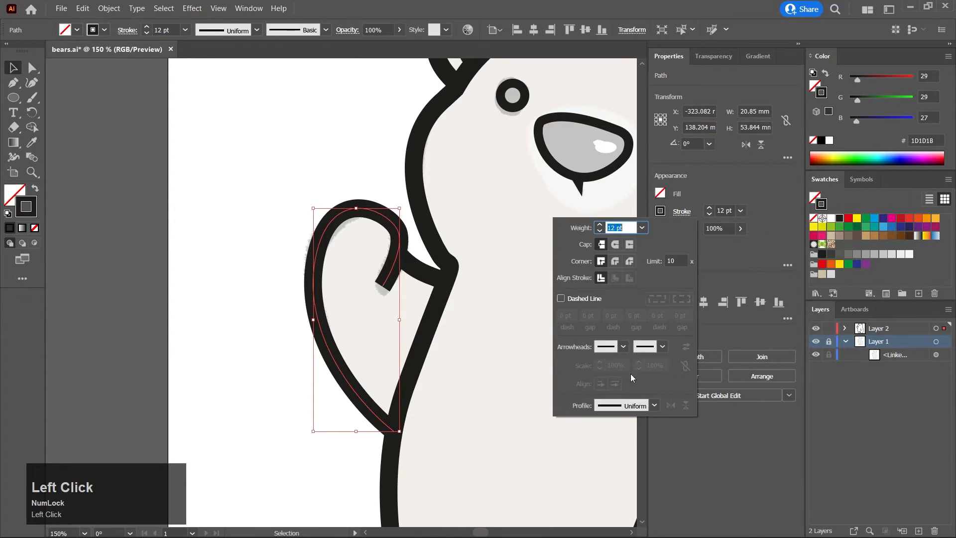
click(632, 406)
click(614, 280)
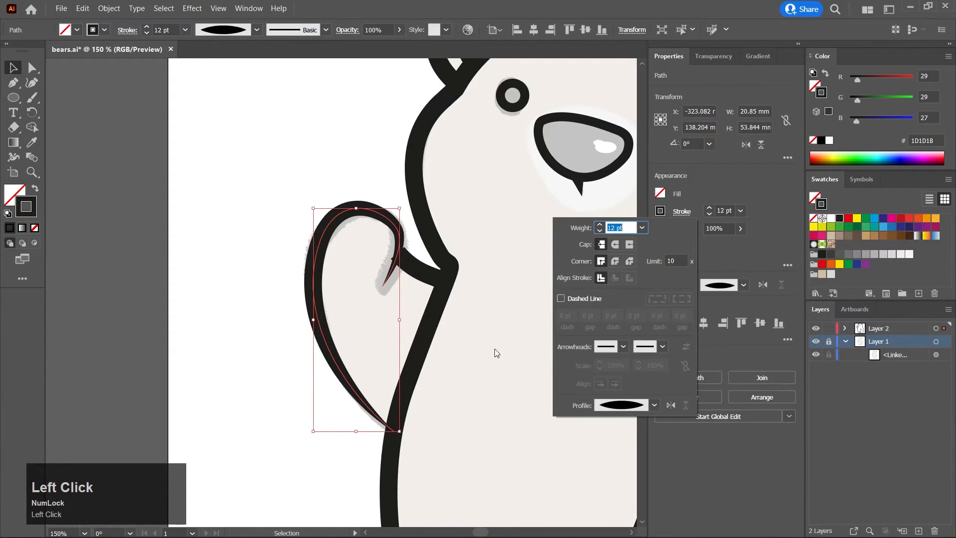
scroll(665, 381, down, 1)
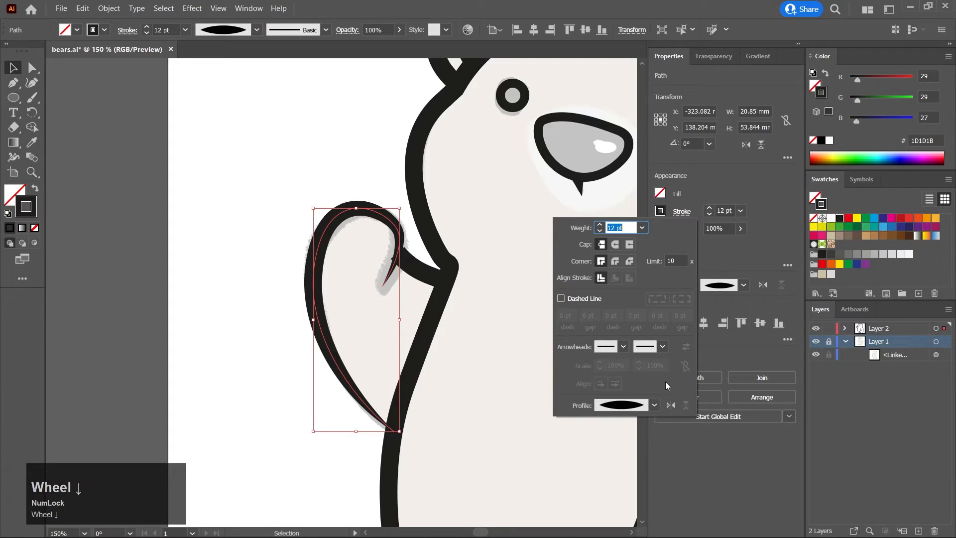
Set the raised arm outline's miter limit to 13 and its stroke weight to 19 pt
click(673, 259)
scroll(672, 260, up, 1)
click(622, 228)
scroll(623, 228, up, 2)
scroll(624, 228, up, 5)
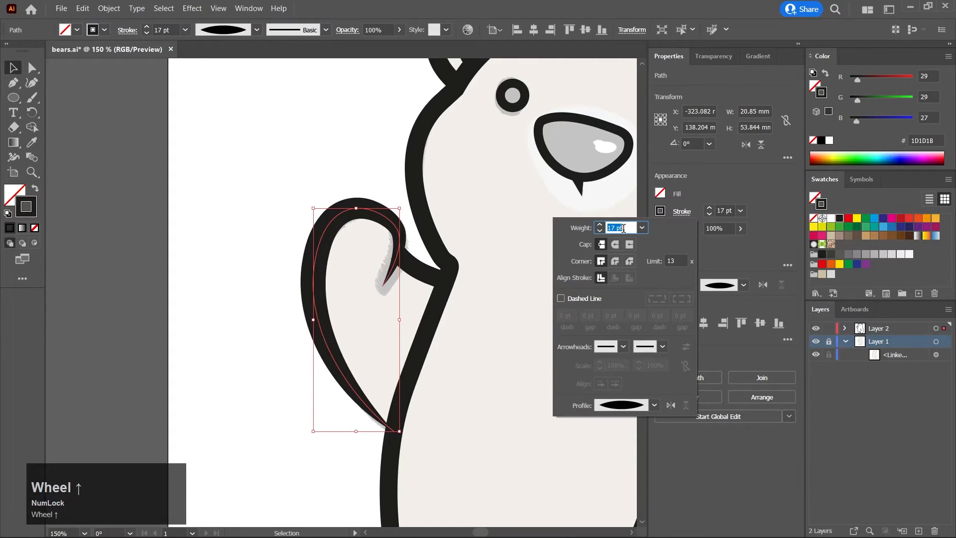
click(479, 363)
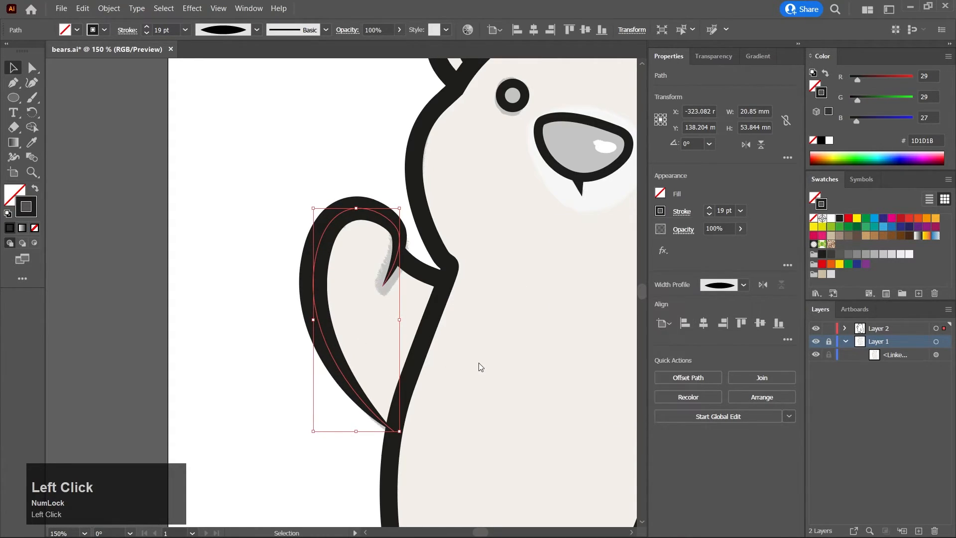
click(479, 361)
Apply the elliptical tapered width profile to the lowered arm path and set its stroke weight to 14 pt
mouse_move(558, 335)
mouse_down()
mouse_move(355, 332)
mouse_move(350, 236)
mouse_move(329, 216)
mouse_up()
scroll(380, 328, down, 1)
click(361, 317)
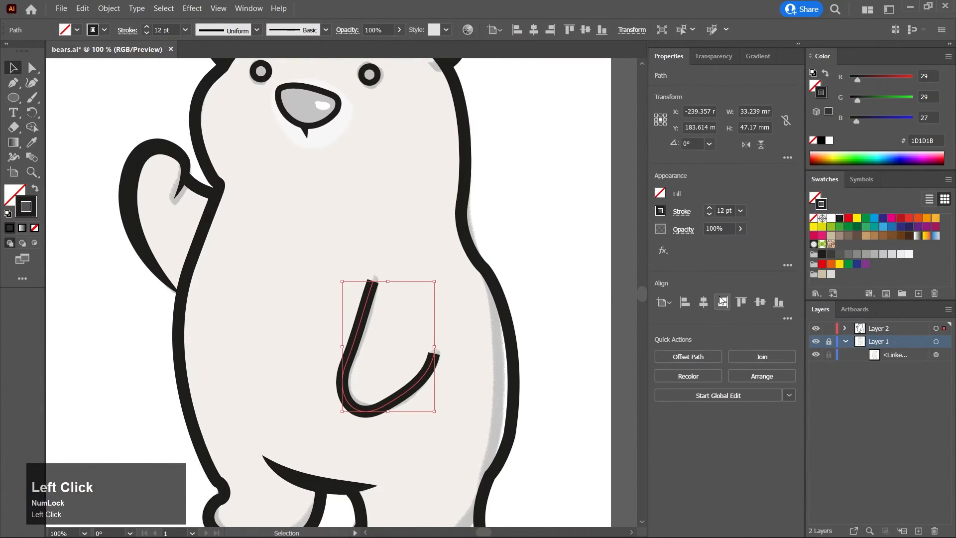
click(681, 211)
scroll(660, 402, down, 1)
click(647, 405)
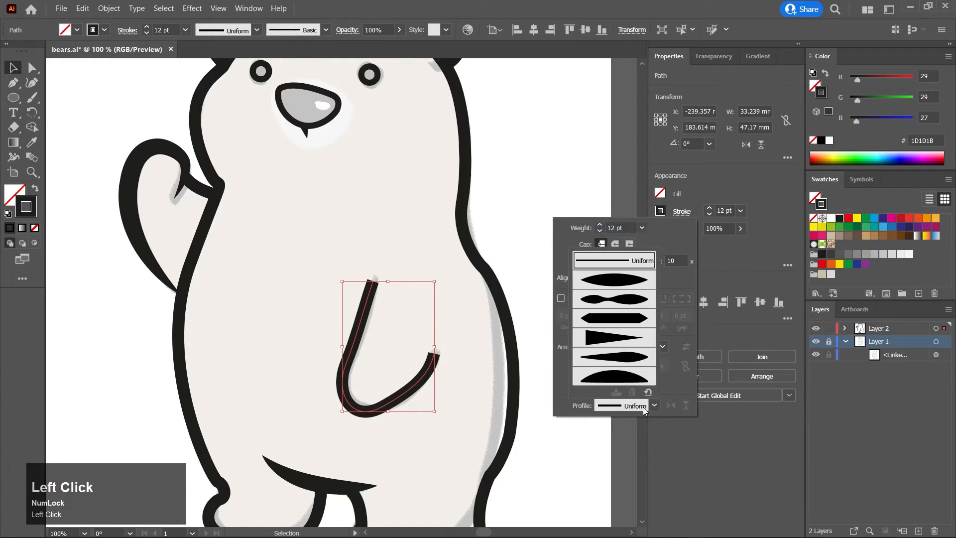
click(610, 256)
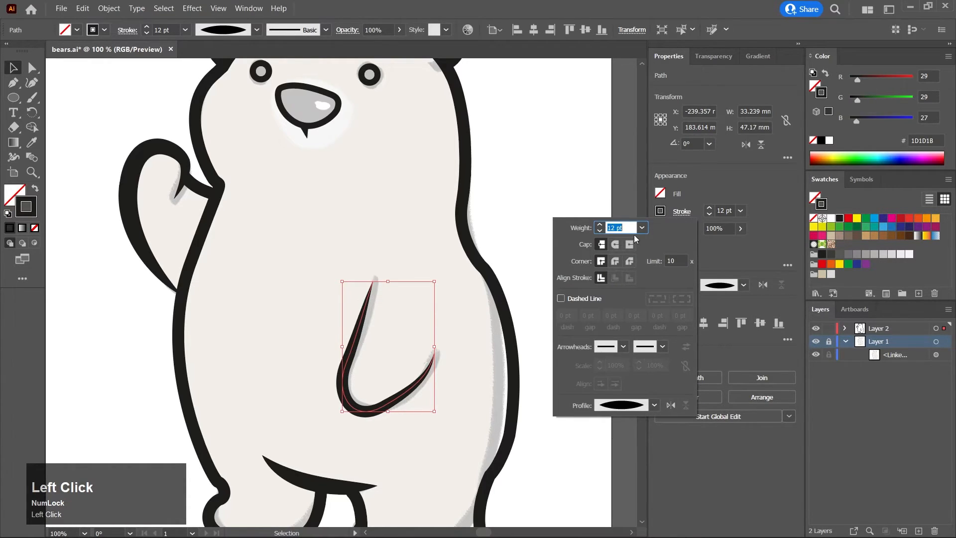
scroll(628, 229, up, 2)
click(521, 193)
Try to fill both inner ear shapes with pure black 000000, and undo the fill
drag(521, 193, 490, 277)
scroll(506, 320, down, 1)
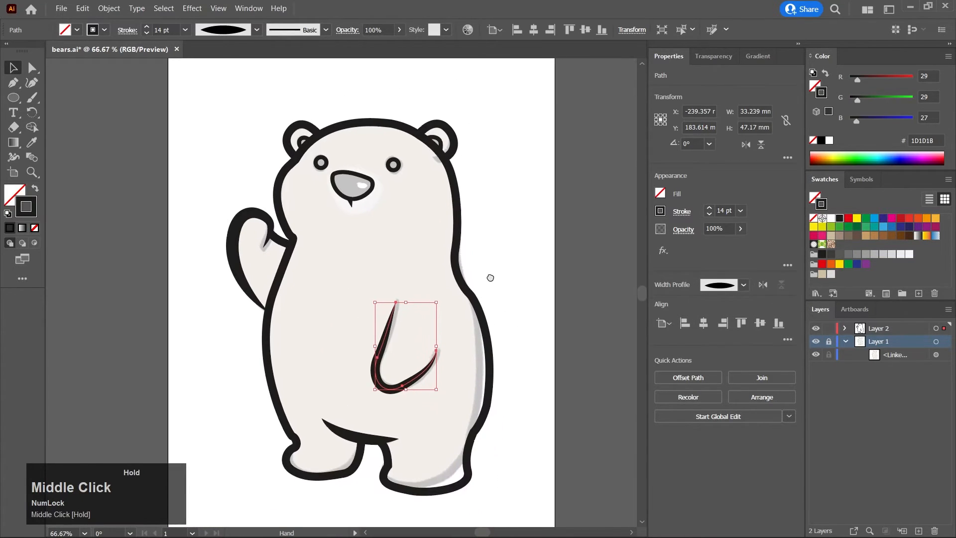
scroll(297, 131, up, 4)
click(334, 160)
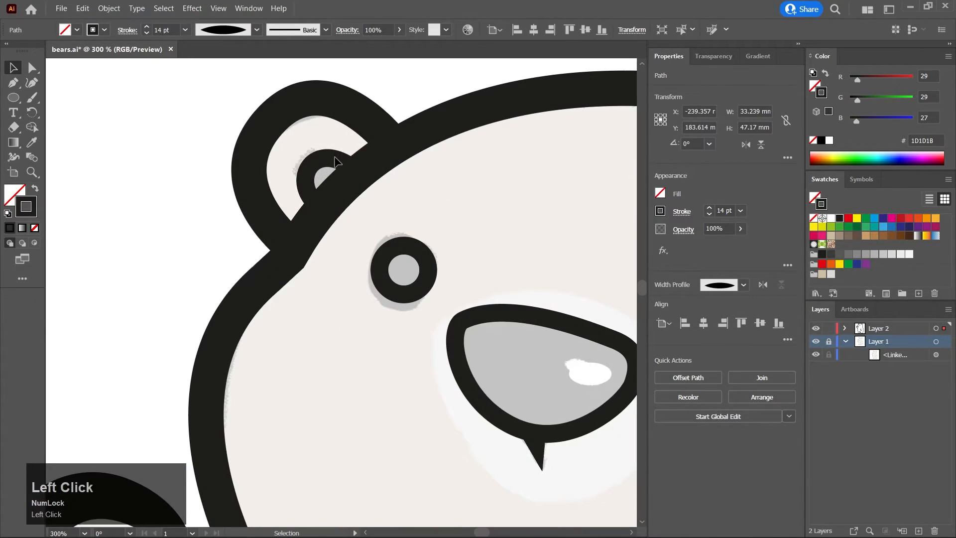
drag(335, 160, 173, 164)
scroll(414, 168, down, 2)
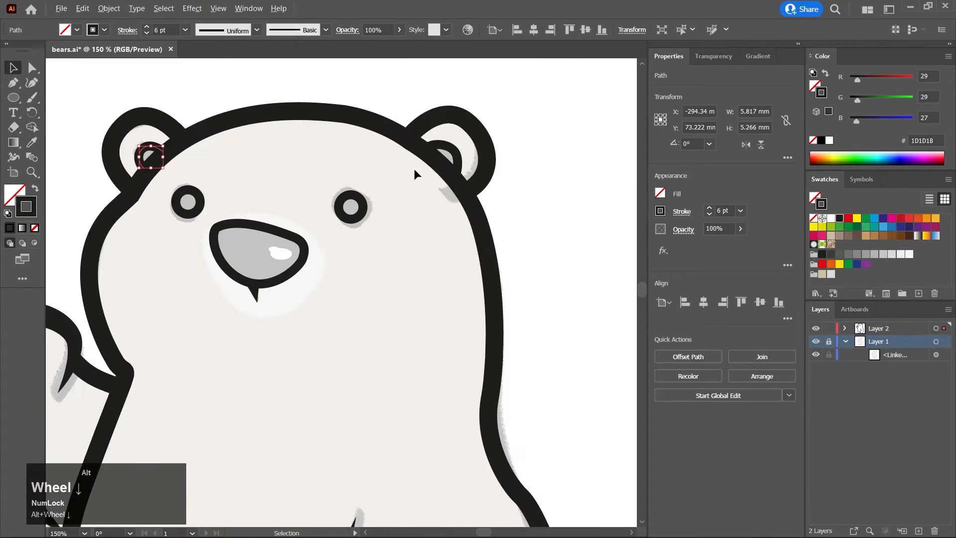
shift+click(464, 148)
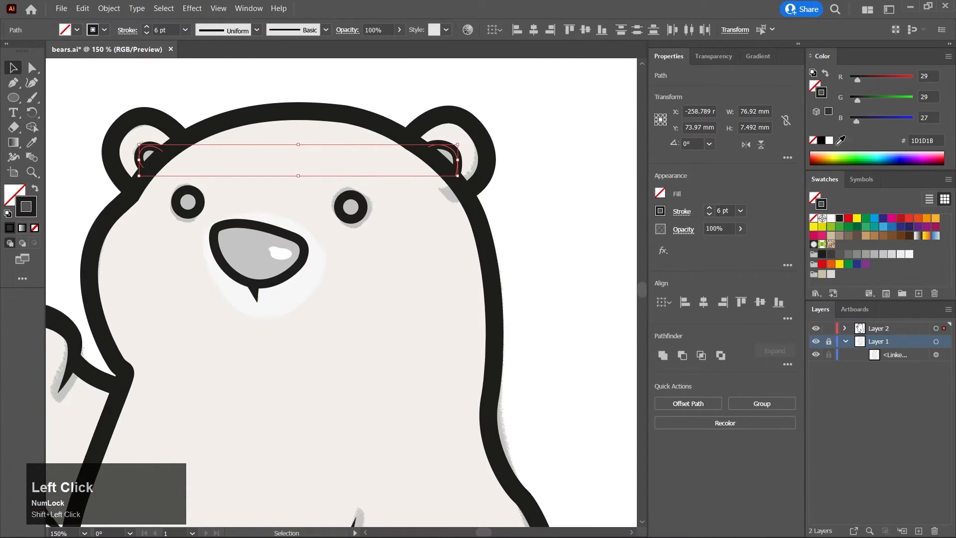
click(825, 74)
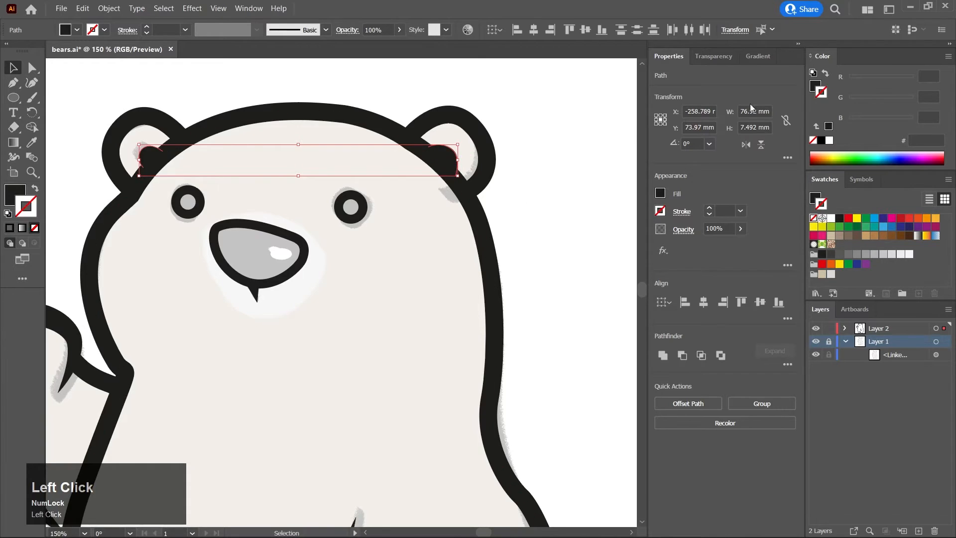
click(821, 140)
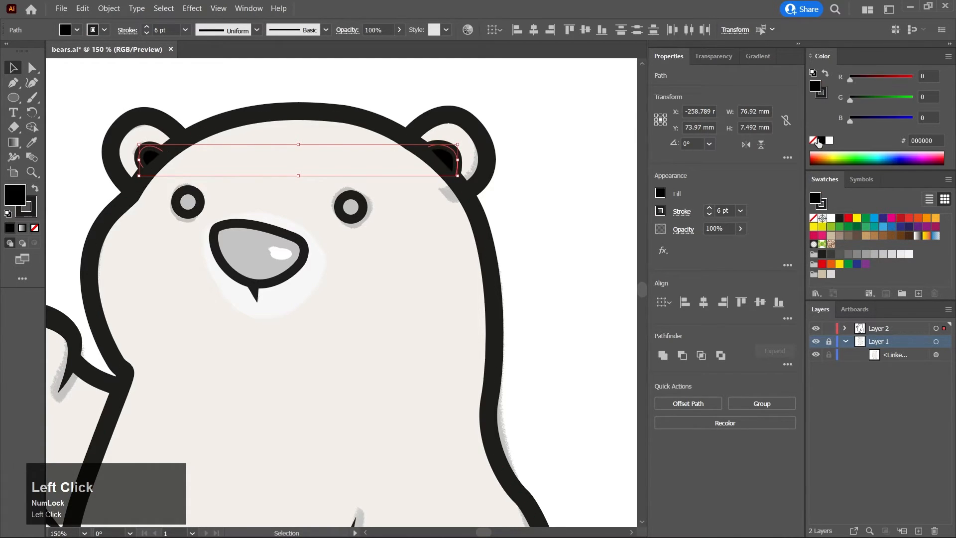
click(553, 185)
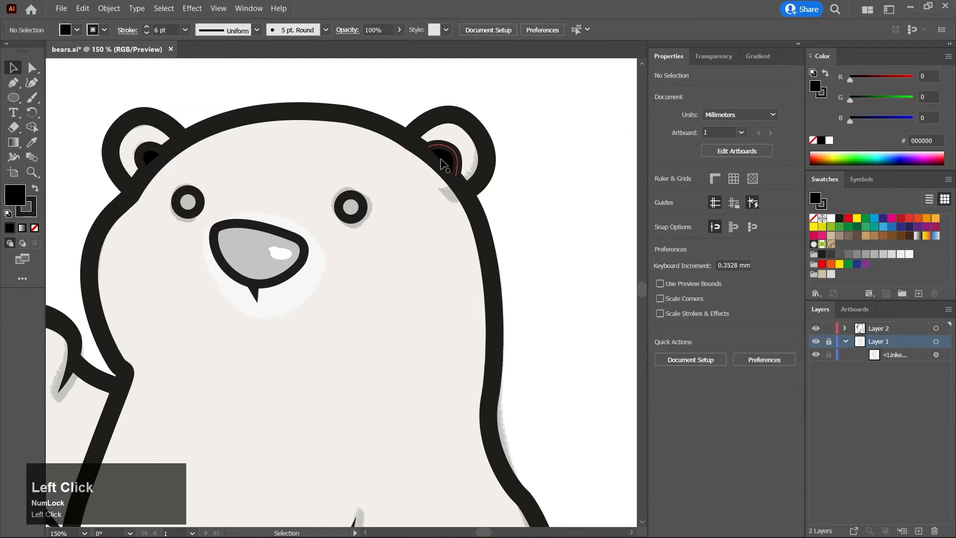
key(ctrl+z)
Fill both inner ear shapes with the dark swatch 1D1D1B to match their strokes
click(473, 207)
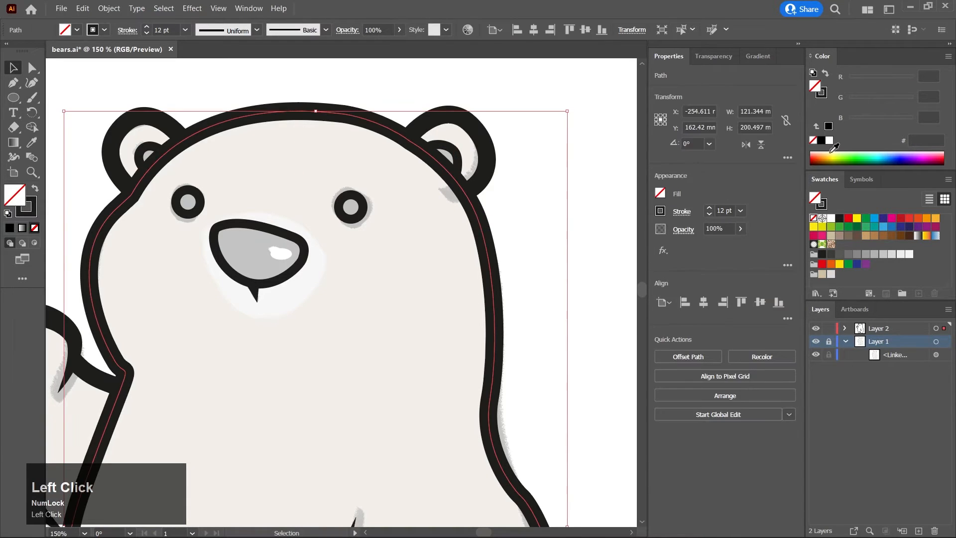
click(823, 95)
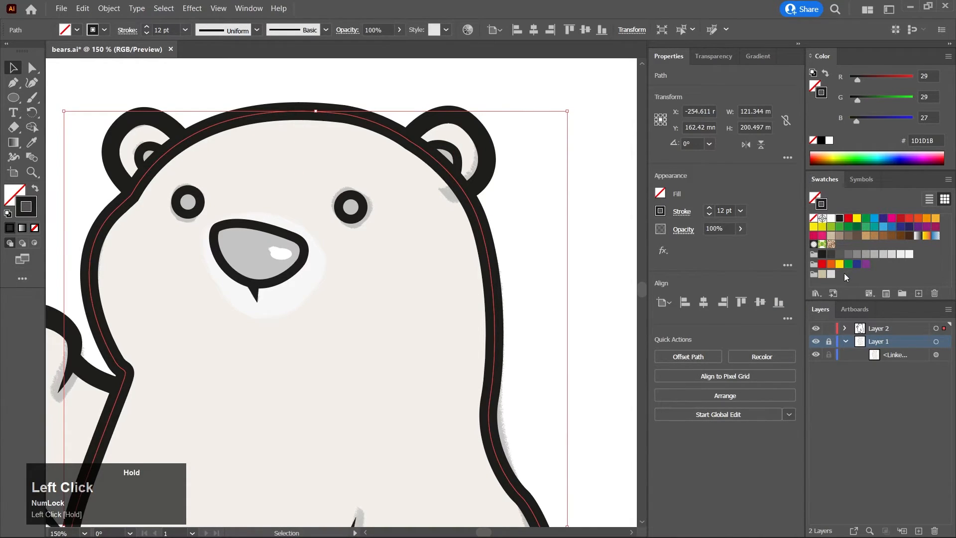
click(458, 161)
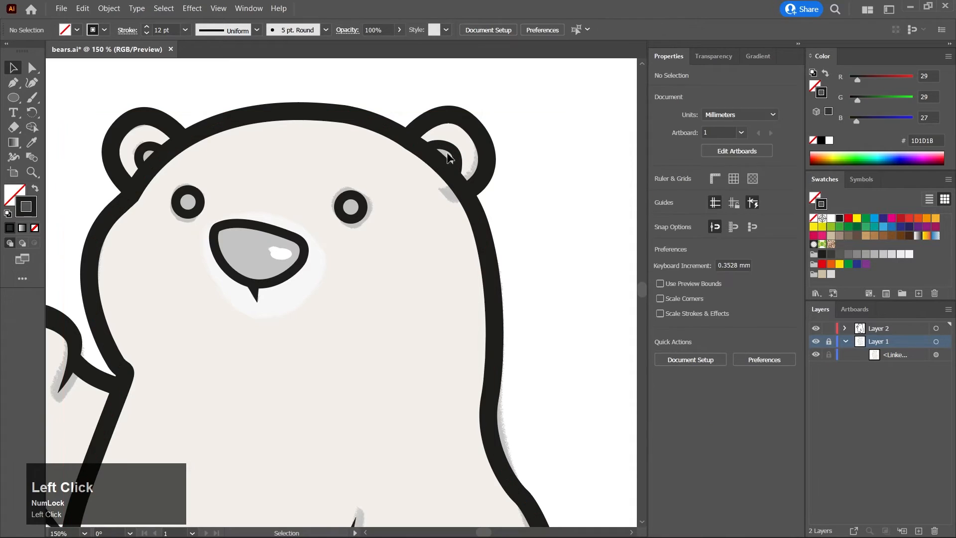
shift+click(148, 150)
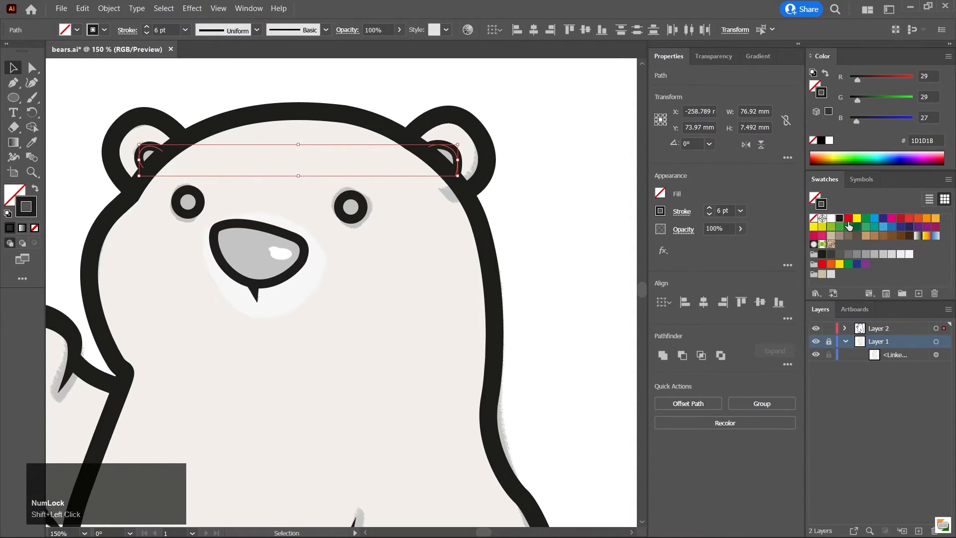
click(814, 86)
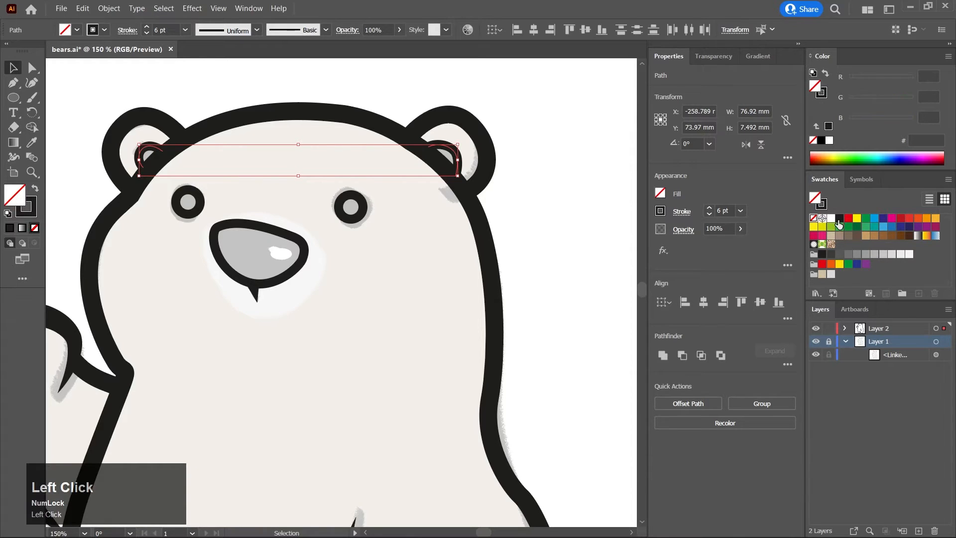
click(839, 219)
click(545, 201)
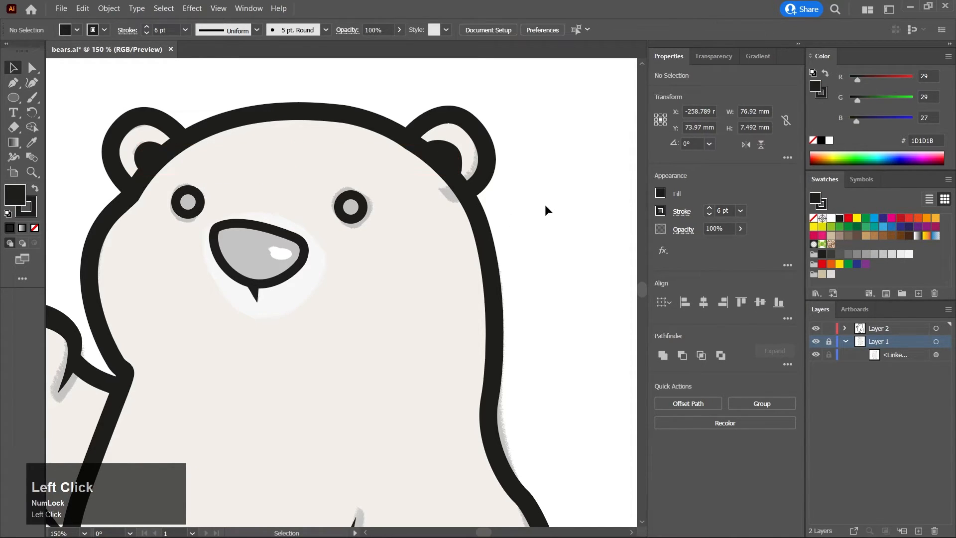
Fill the nose shape with the dark swatch 1D1D1B
scroll(509, 246, down, 3)
middle_click(499, 132)
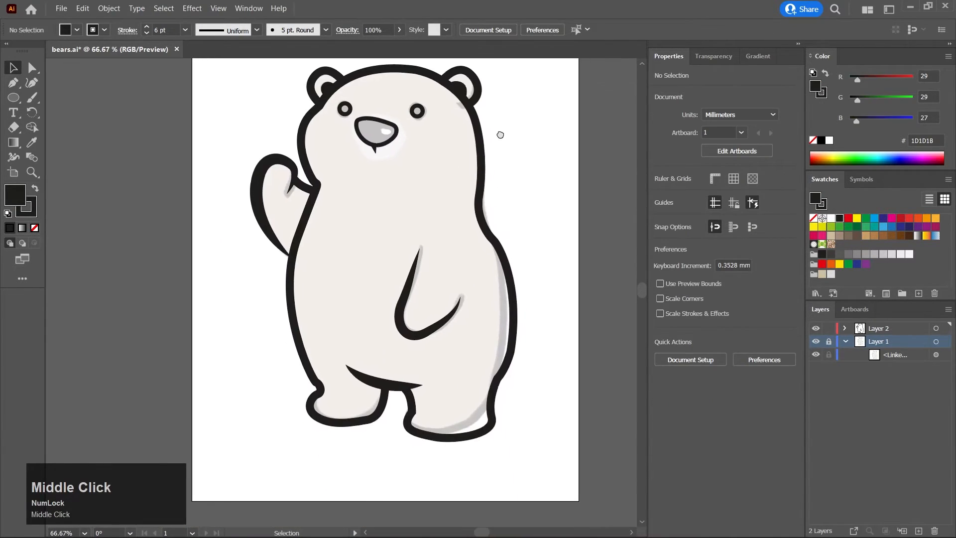
click(386, 144)
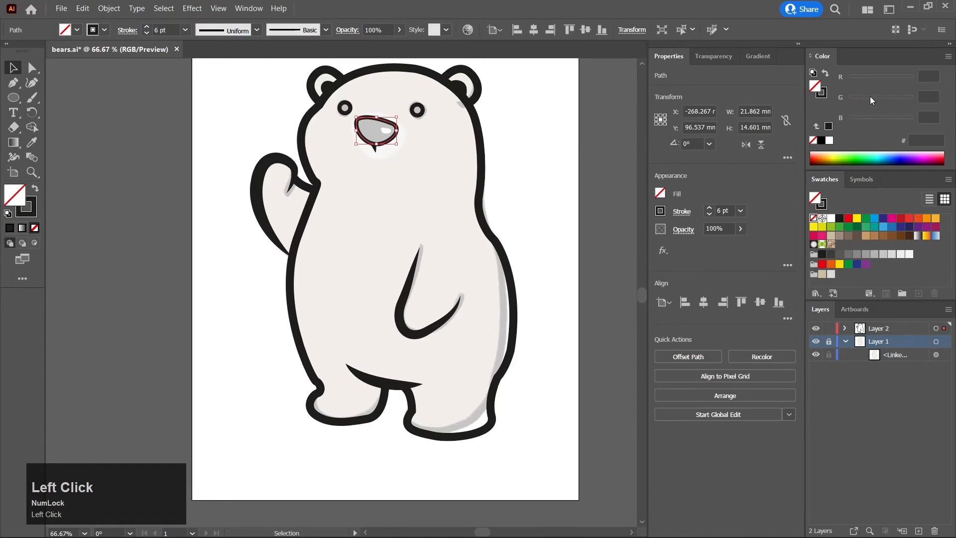
click(839, 218)
click(480, 165)
Select both eye circles and fill them with the dark swatch 1D1D1B
click(417, 109)
shift+click(344, 108)
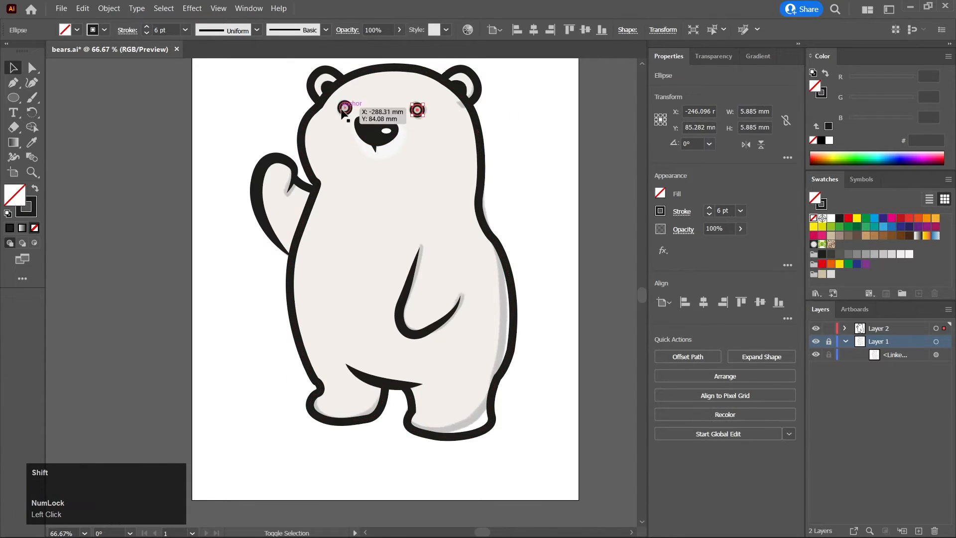
shift+click(345, 108)
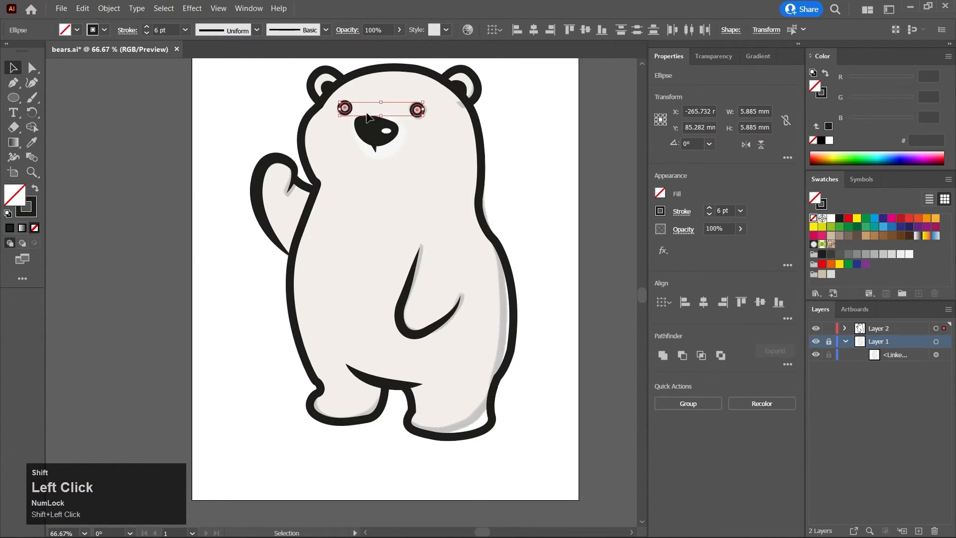
click(840, 219)
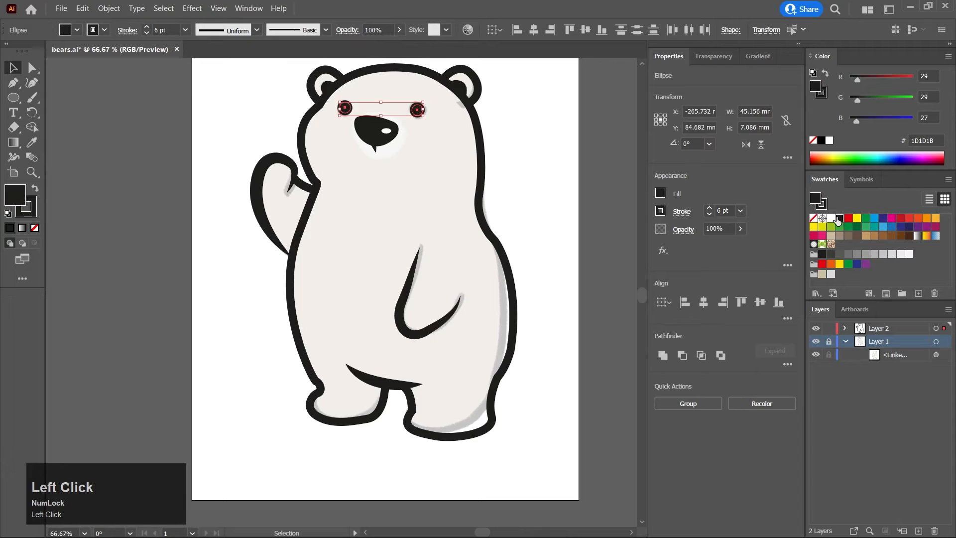
click(535, 158)
Try to fill the bear's body outline with the beige swatch CCC0A6
drag(539, 221, 495, 203)
scroll(457, 269, down, 1)
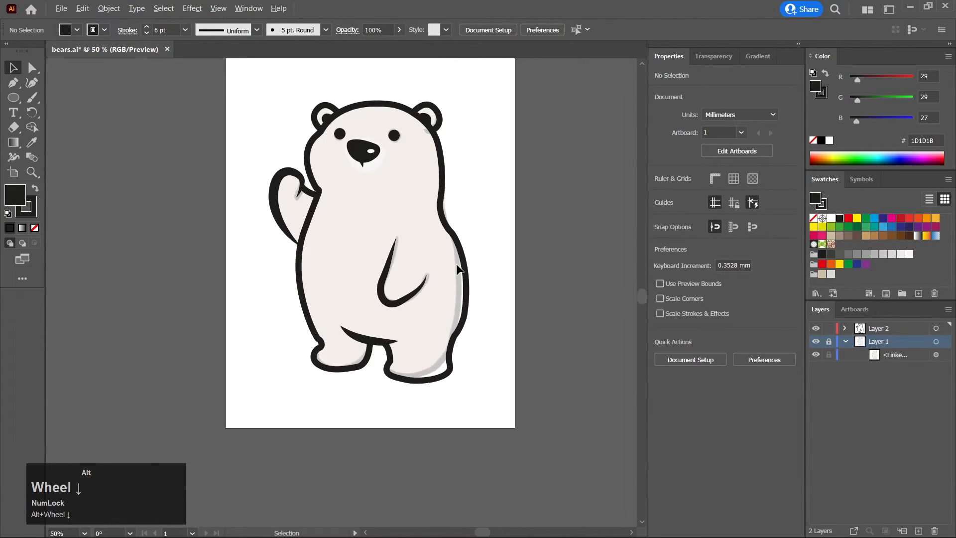
click(442, 193)
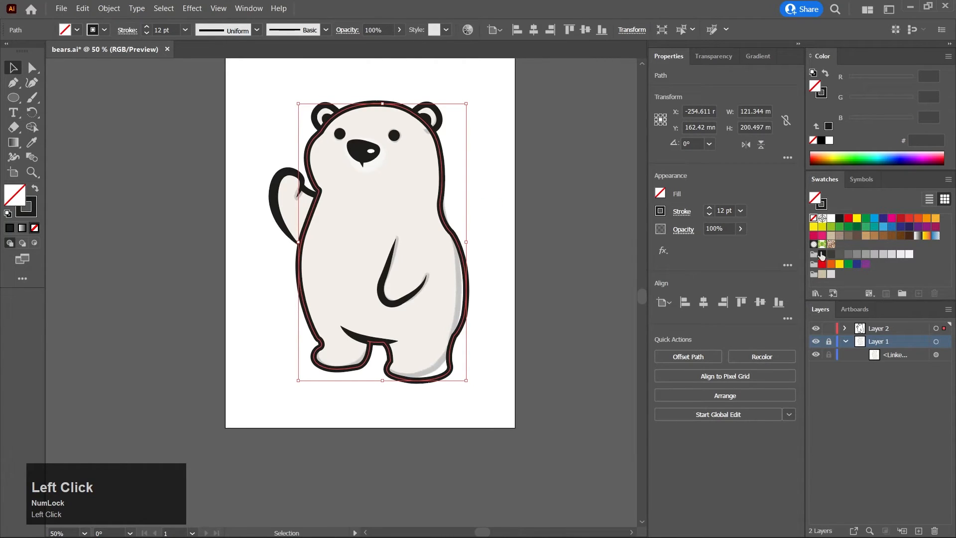
click(824, 275)
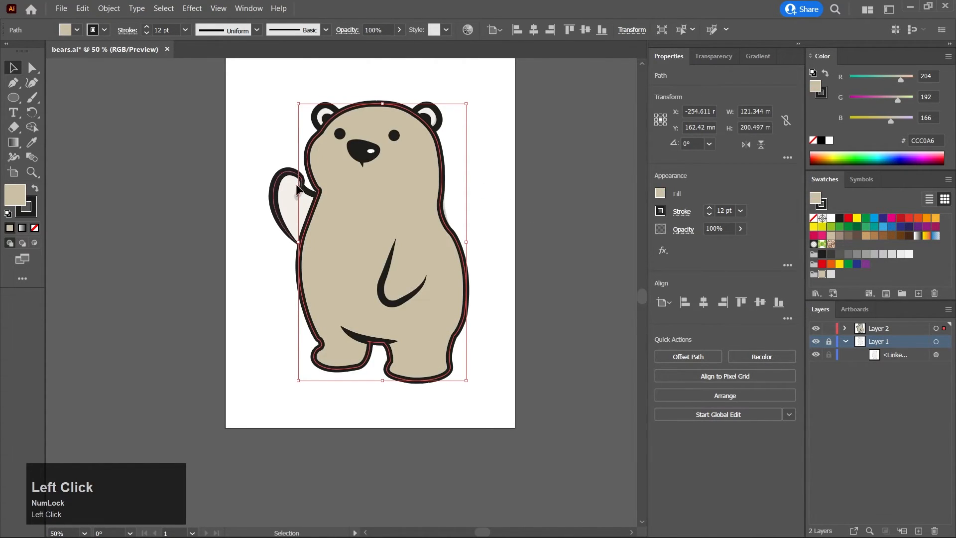
key(slash)
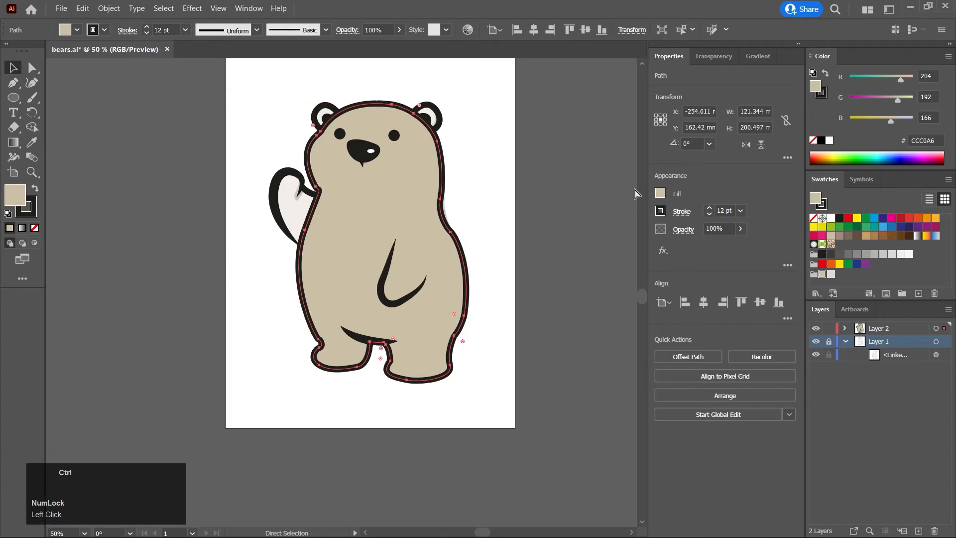
click(499, 187)
Make Layer 2 the active layer for drawing the muzzle patch
scroll(345, 156, up, 5)
middle_click(318, 160)
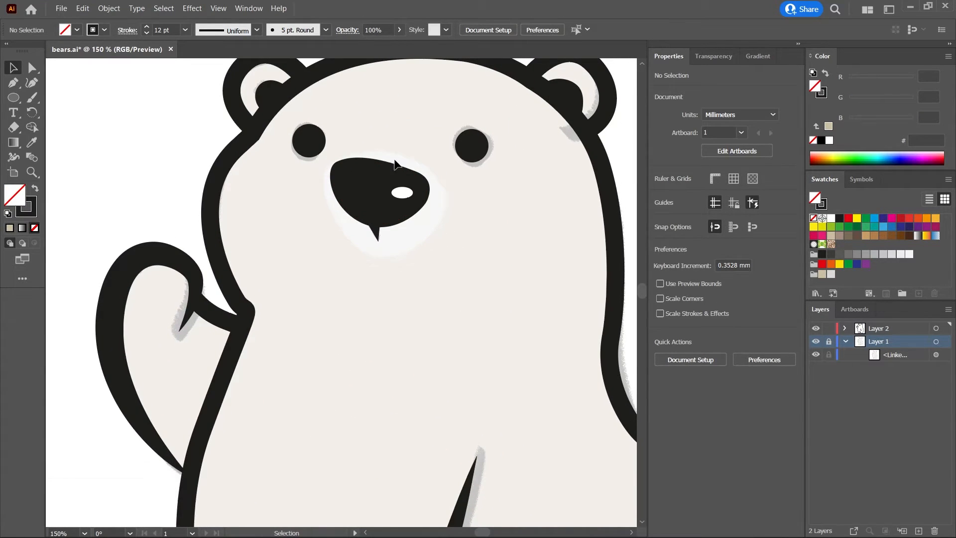
click(895, 331)
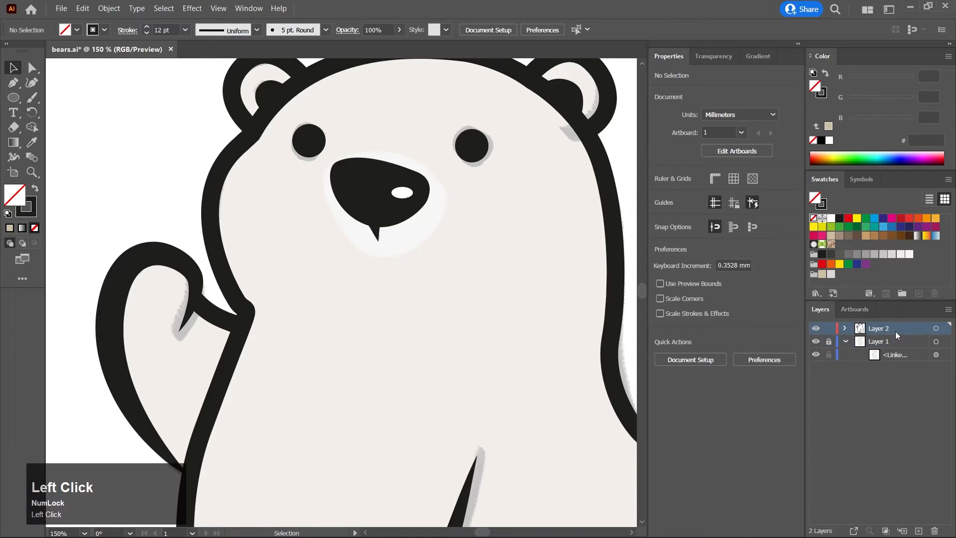
Try to trace the upper edge of the light muzzle patch with the Pen tool using a 12 pt stroke
click(13, 83)
scroll(331, 172, up, 1)
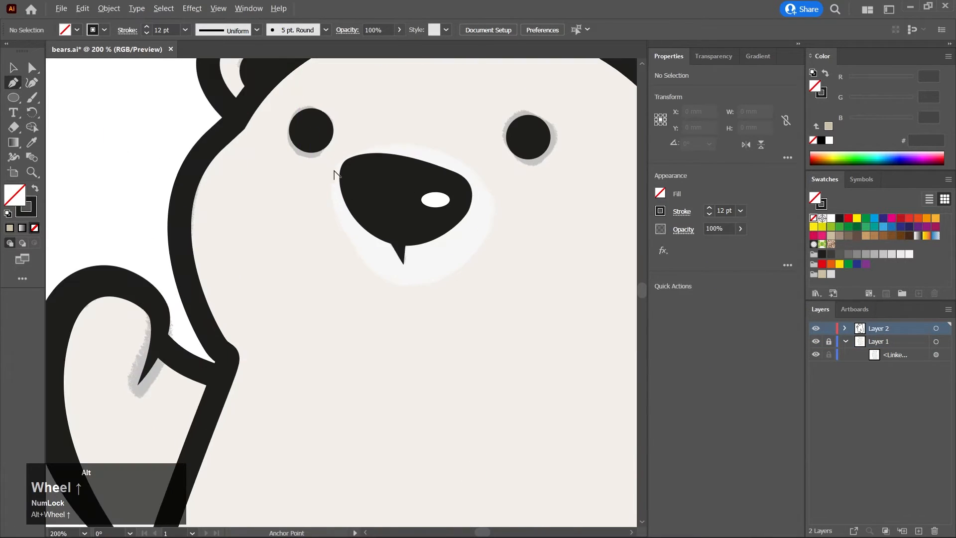
drag(334, 172, 350, 152)
click(428, 147)
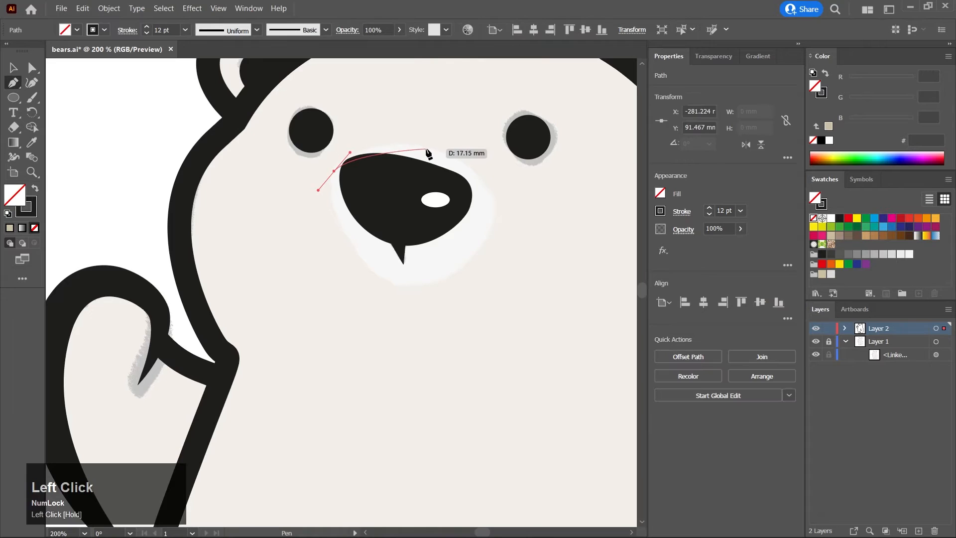
drag(427, 147, 496, 154)
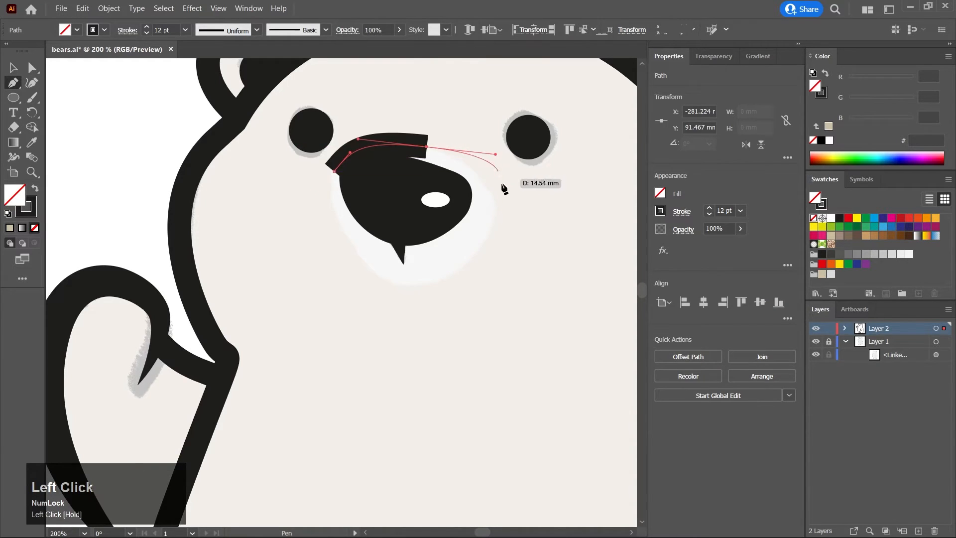
drag(499, 214, 100, 130)
key(ctrl+z)
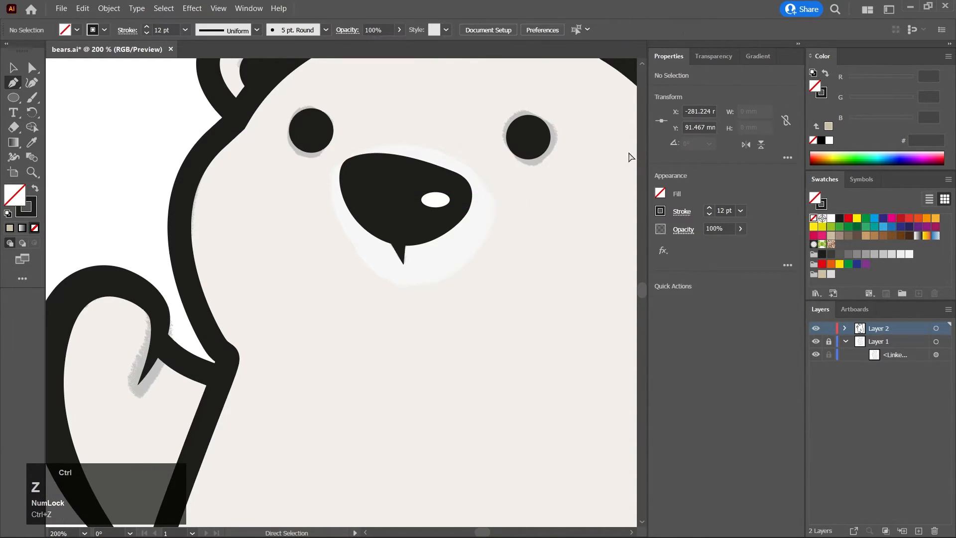
Set the stroke to none and start tracing the muzzle patch's upper edge with the Pen tool, undoing the last anchor
click(824, 95)
click(814, 140)
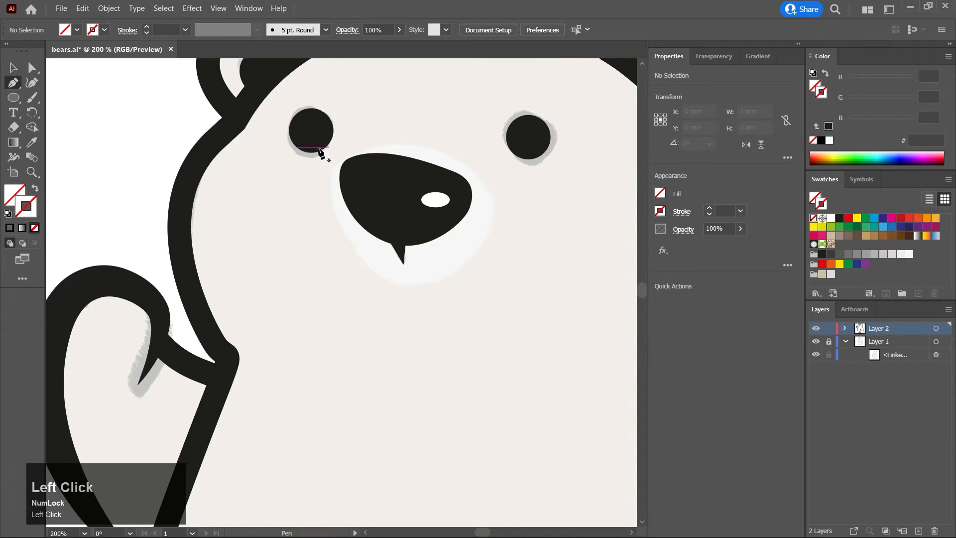
drag(342, 165, 447, 147)
click(399, 146)
drag(480, 183, 491, 202)
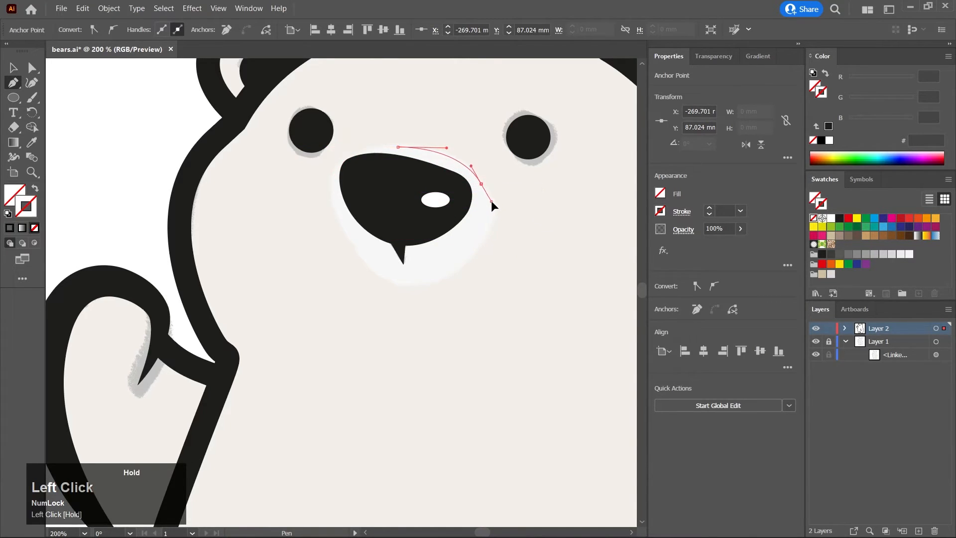
click(13, 69)
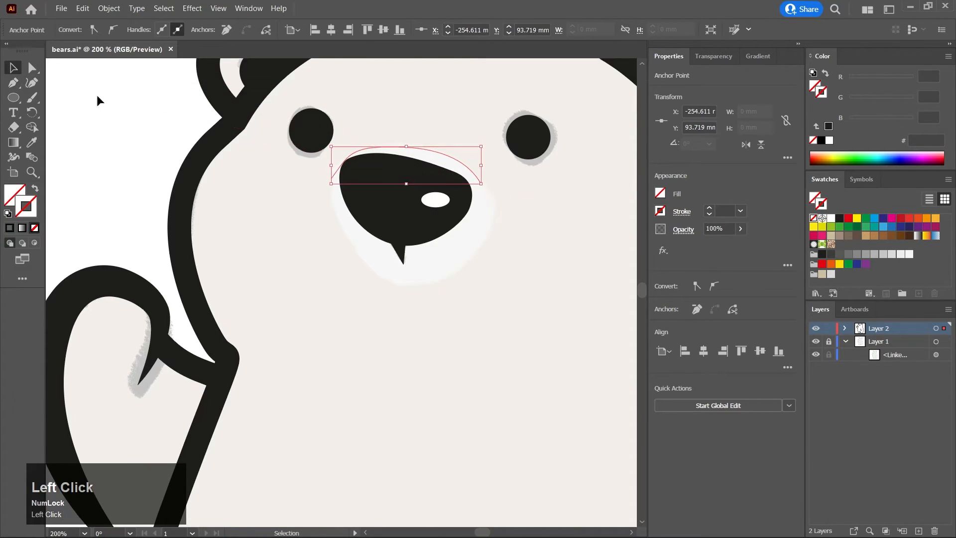
key(ctrl+z)
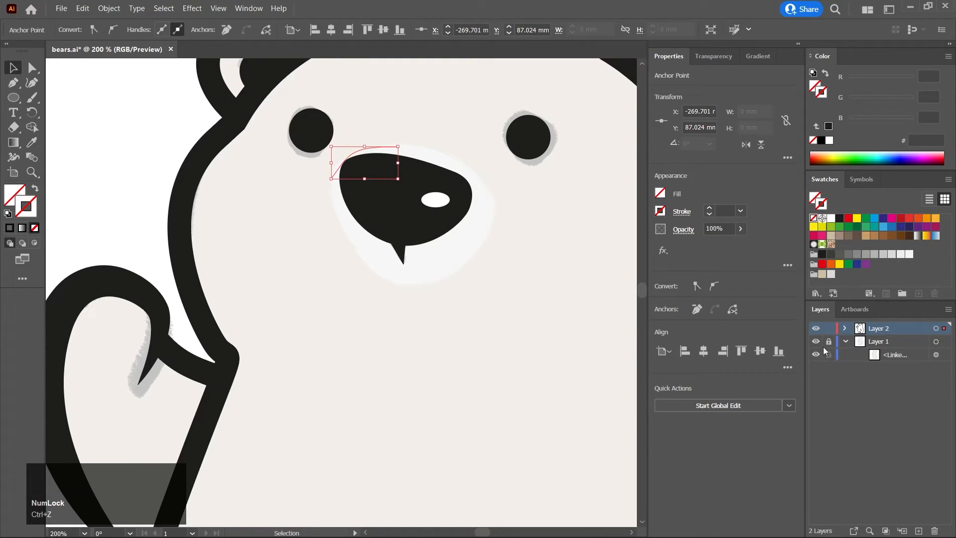
Unlock Layer 1 and set the linked bear sketch's opacity to 73%
click(828, 341)
click(886, 355)
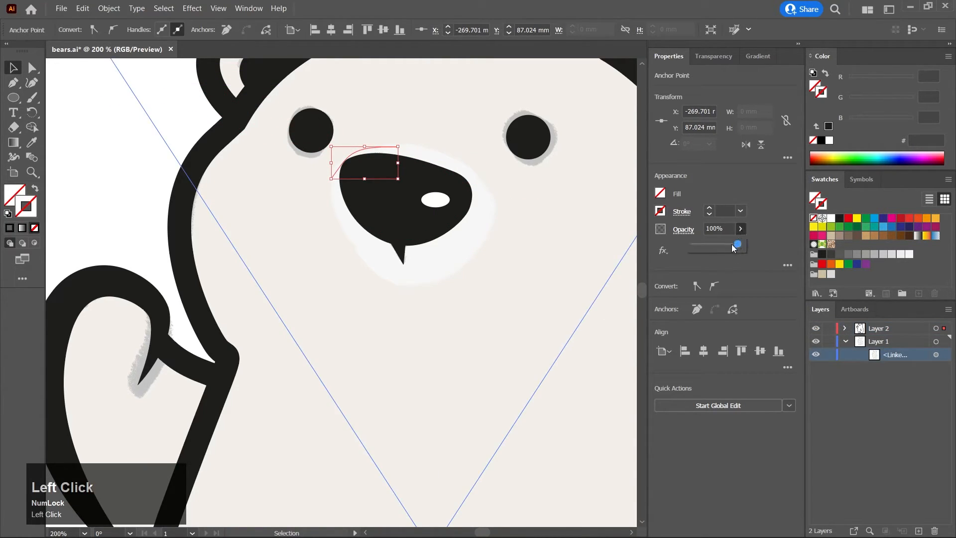
click(391, 313)
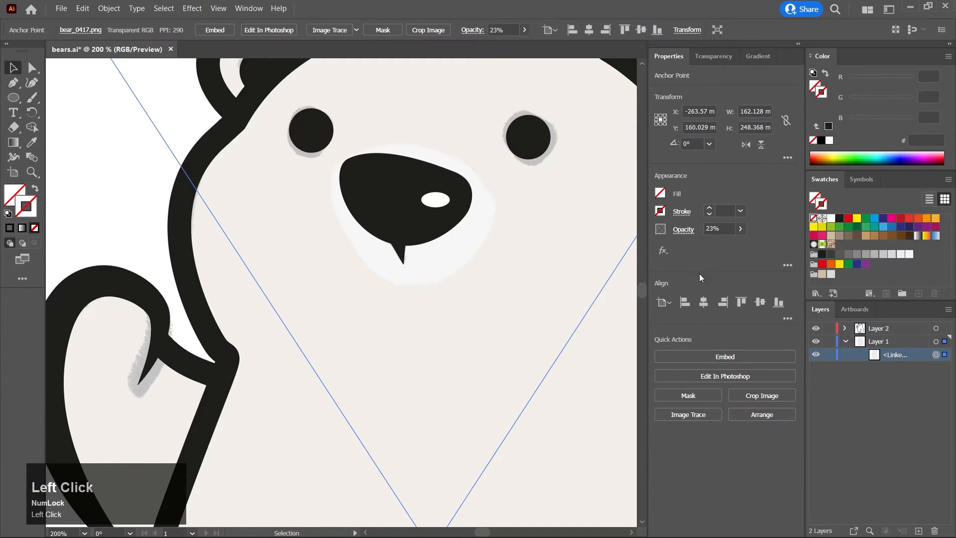
drag(740, 228, 725, 244)
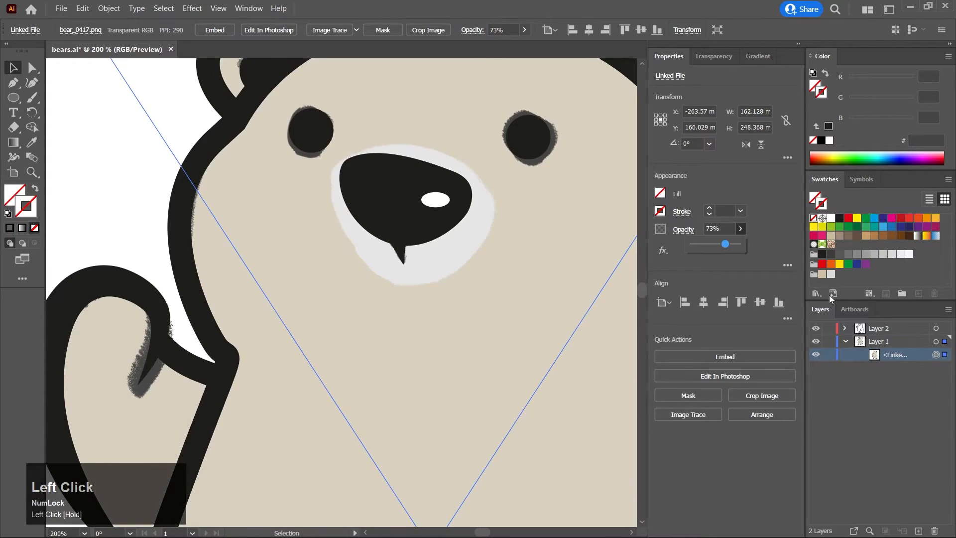
Lock Layer 1 and delete the unfinished path along the muzzle patch's upper edge
click(829, 341)
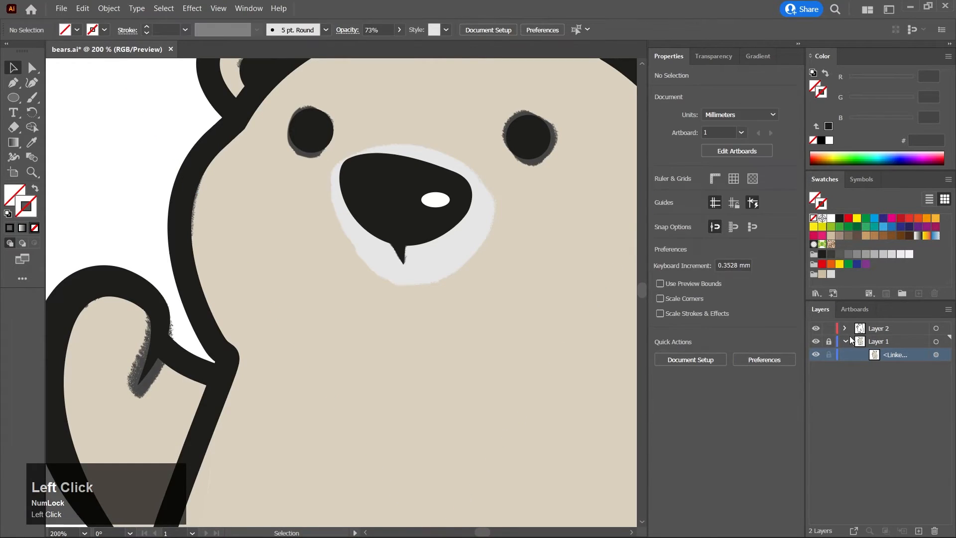
click(333, 178)
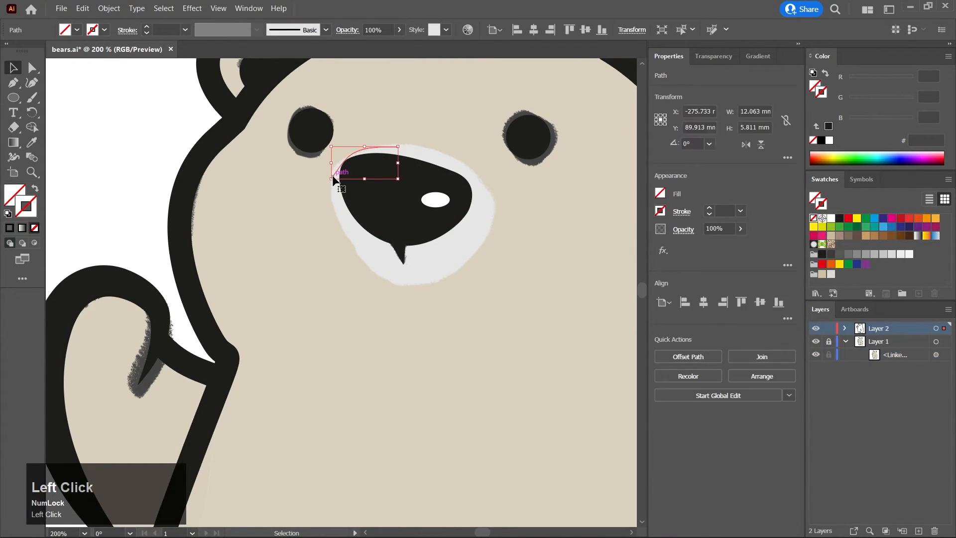
click(335, 176)
Trace the whole light muzzle patch around the nose as a closed curved path with the Pen tool
click(13, 83)
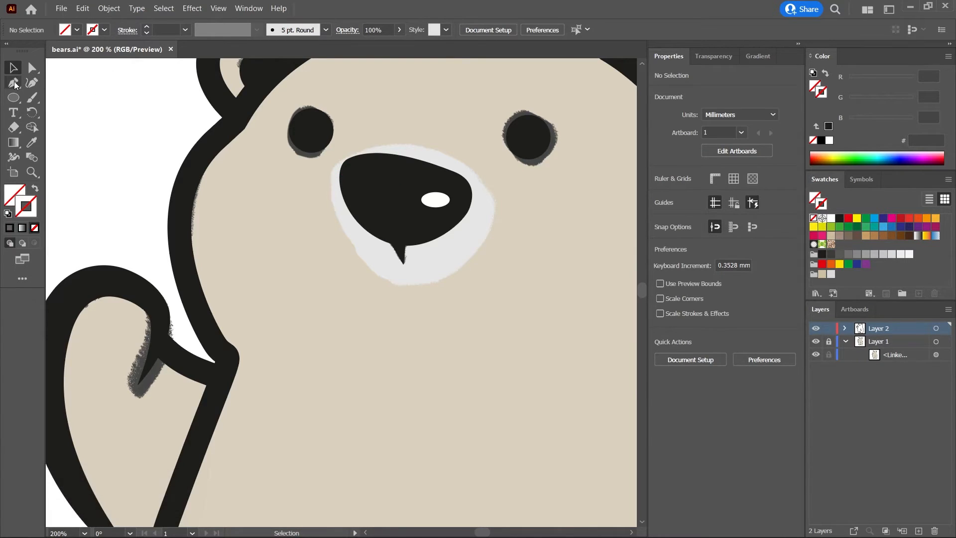
drag(331, 162, 397, 141)
drag(459, 161, 496, 219)
drag(450, 271, 427, 286)
key(ctrl+z)
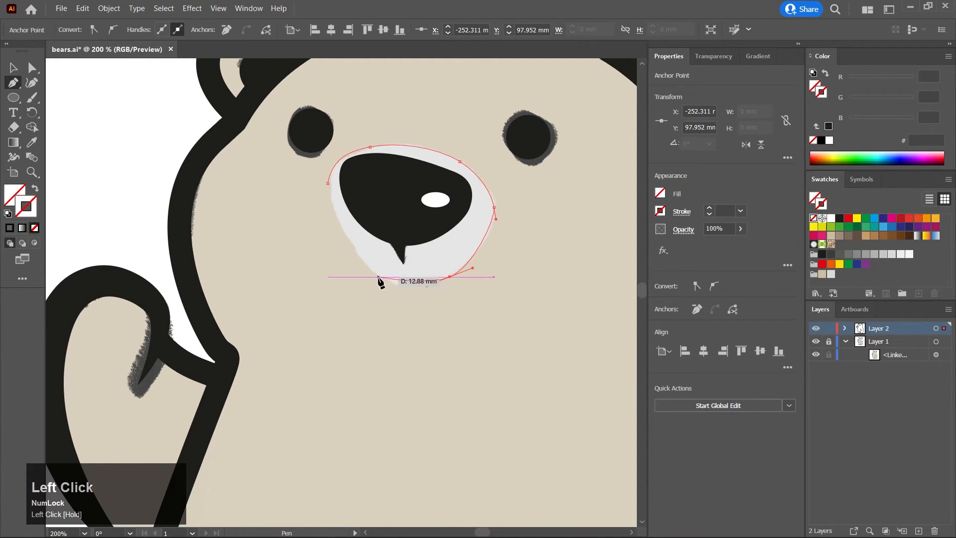
drag(374, 272, 360, 262)
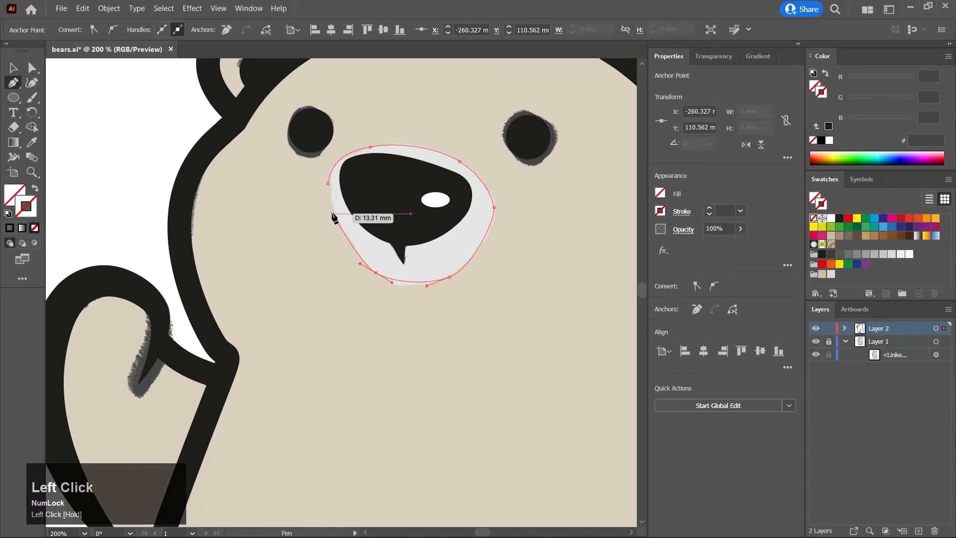
drag(326, 198, 325, 158)
key(ctrl+z)
click(326, 182)
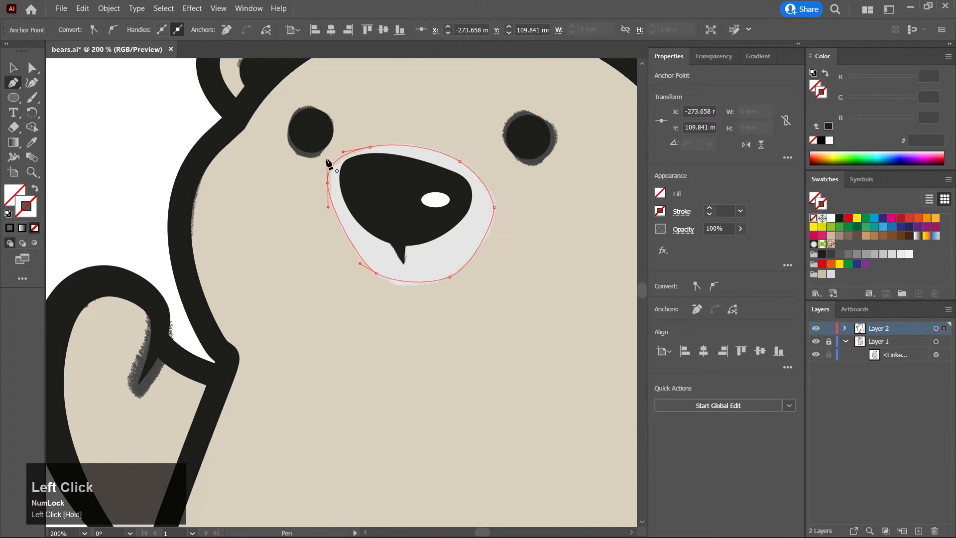
Fill the closed muzzle patch with white (FFFFFF)
click(12, 67)
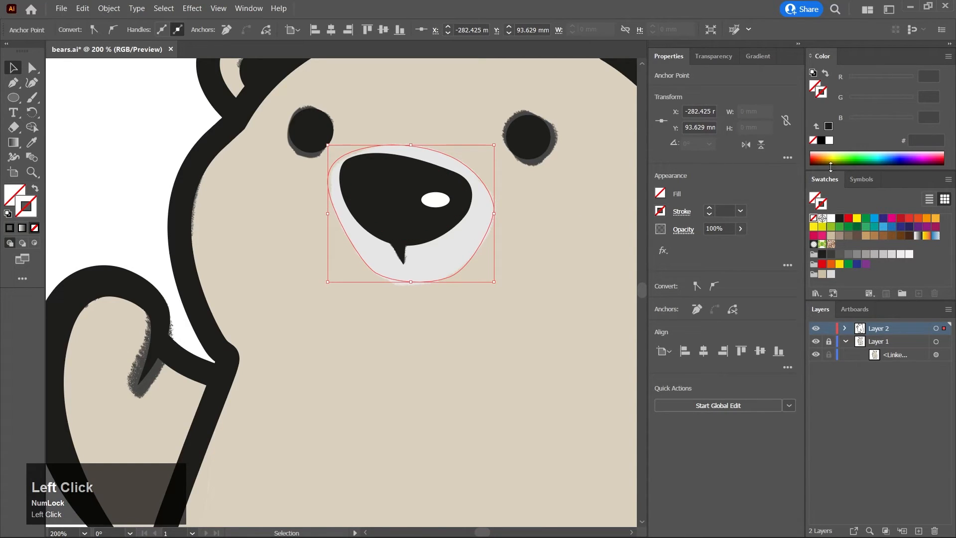
click(829, 141)
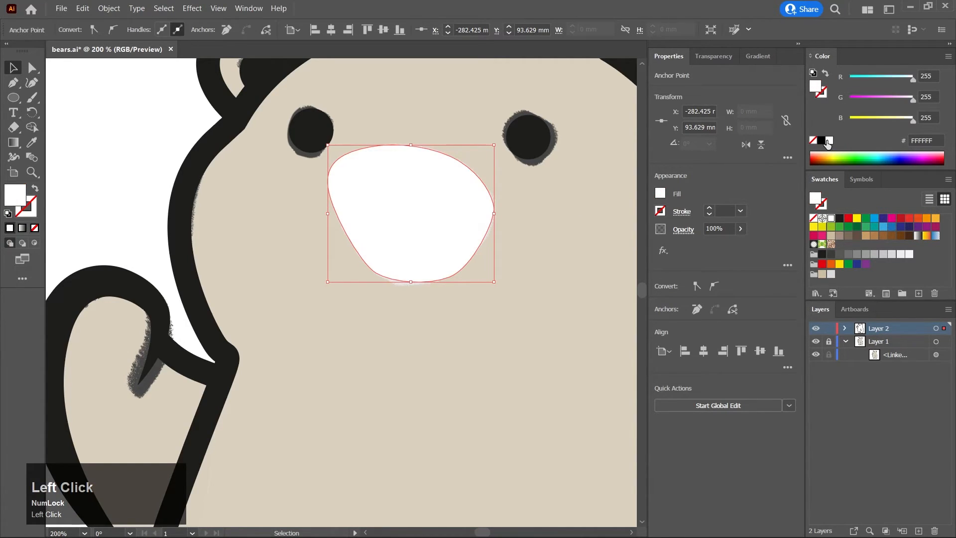
click(843, 329)
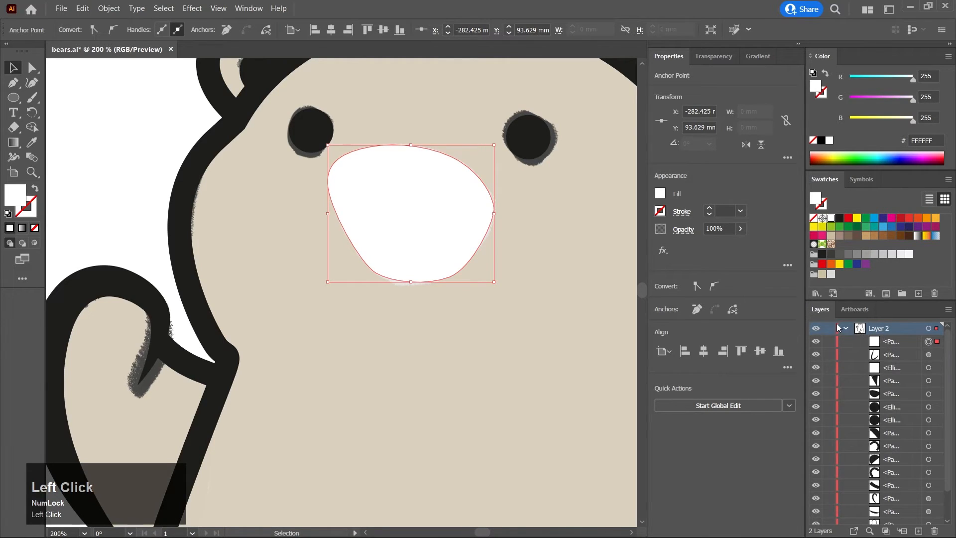
click(845, 329)
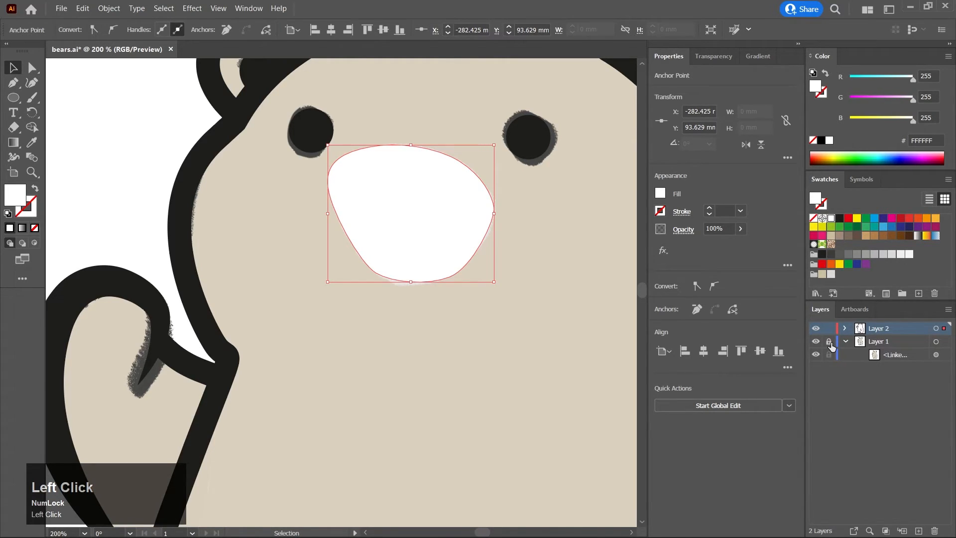
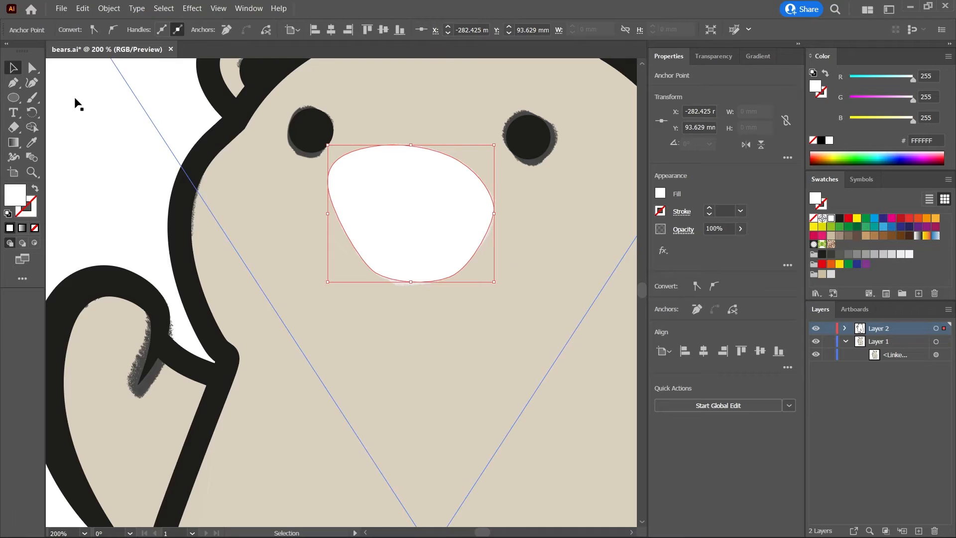
Lock Layer 1 again and send the white muzzle patch one level backward
click(14, 68)
scroll(442, 289, down, 2)
drag(455, 309, 411, 282)
click(390, 341)
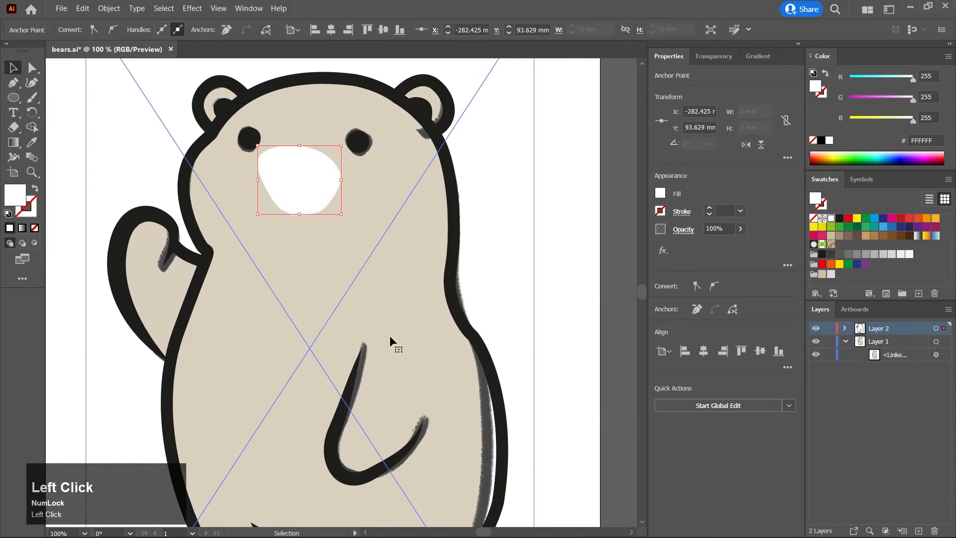
click(829, 343)
click(301, 199)
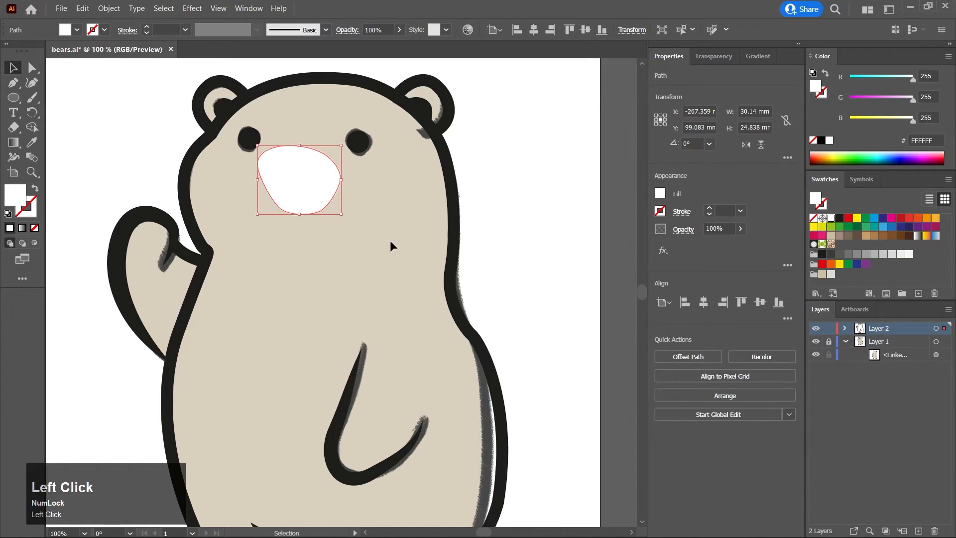
right_click(294, 175)
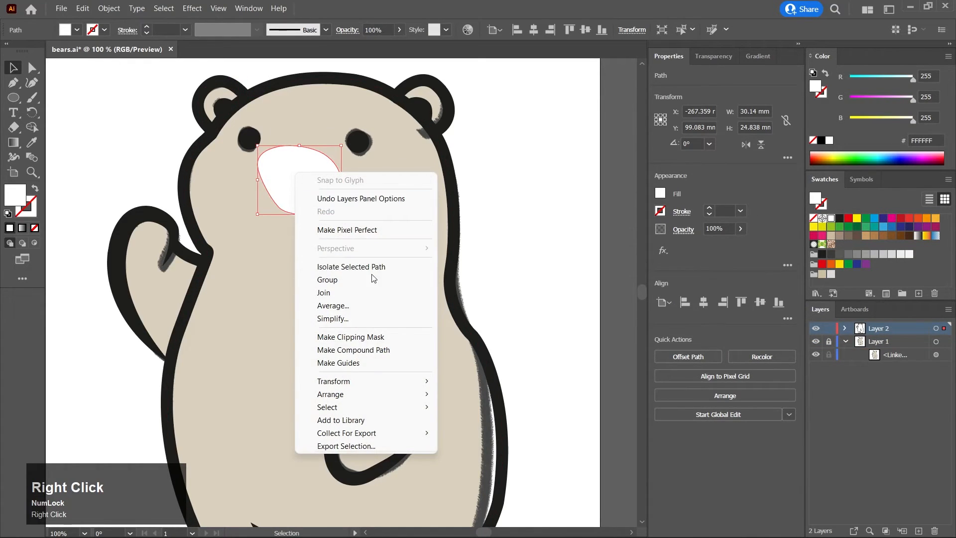
mouse_move(384, 397)
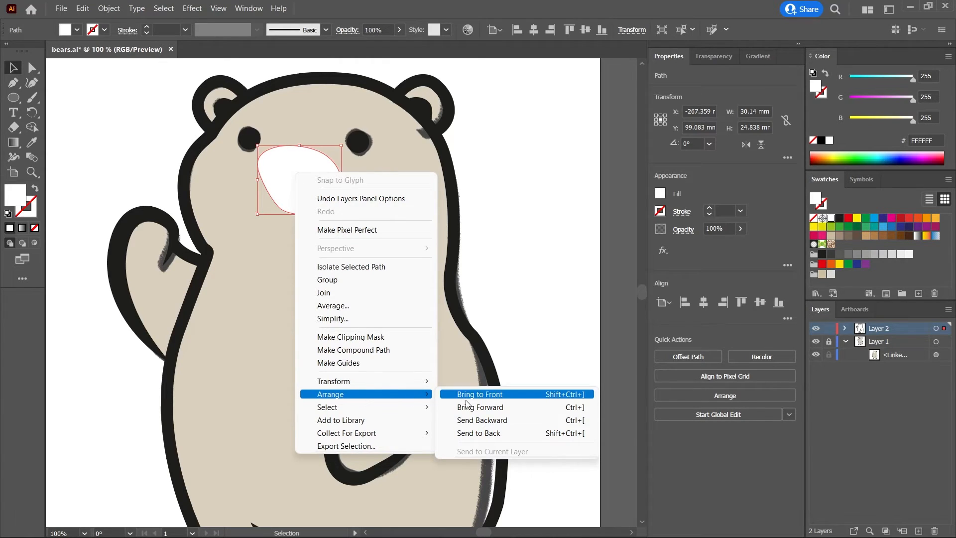
click(508, 421)
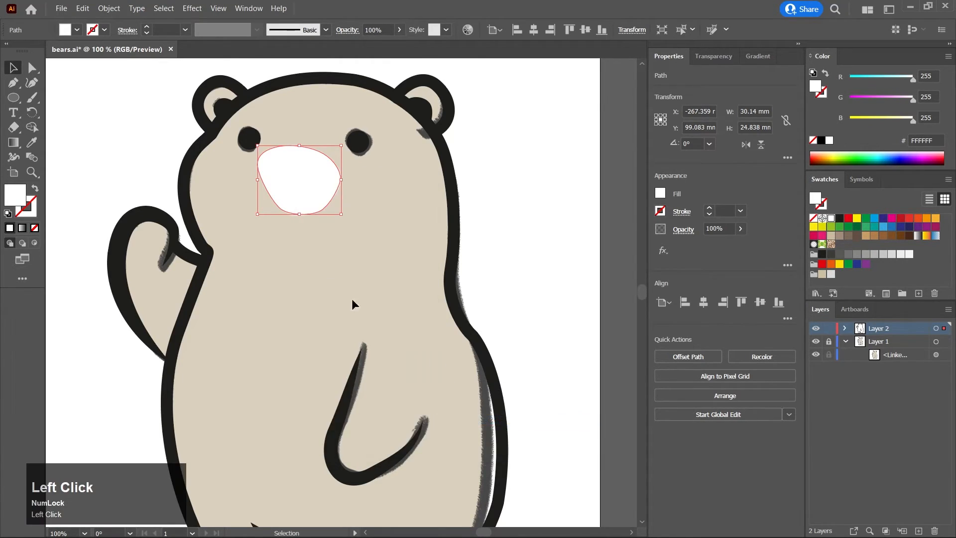
Keep sending the white muzzle patch backward until it sits behind the nose, its highlight and the mouth line
right_click(300, 200)
mouse_move(399, 418)
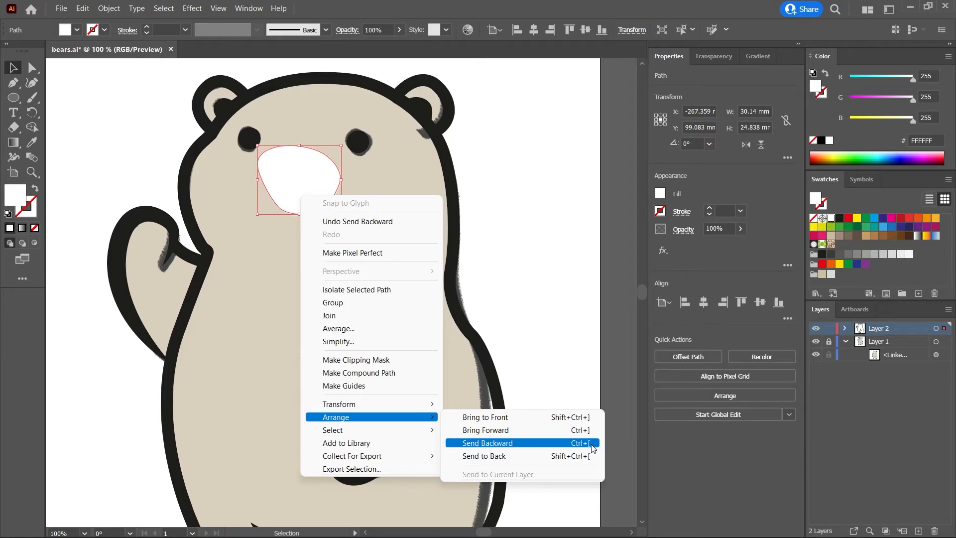
click(507, 230)
click(319, 196)
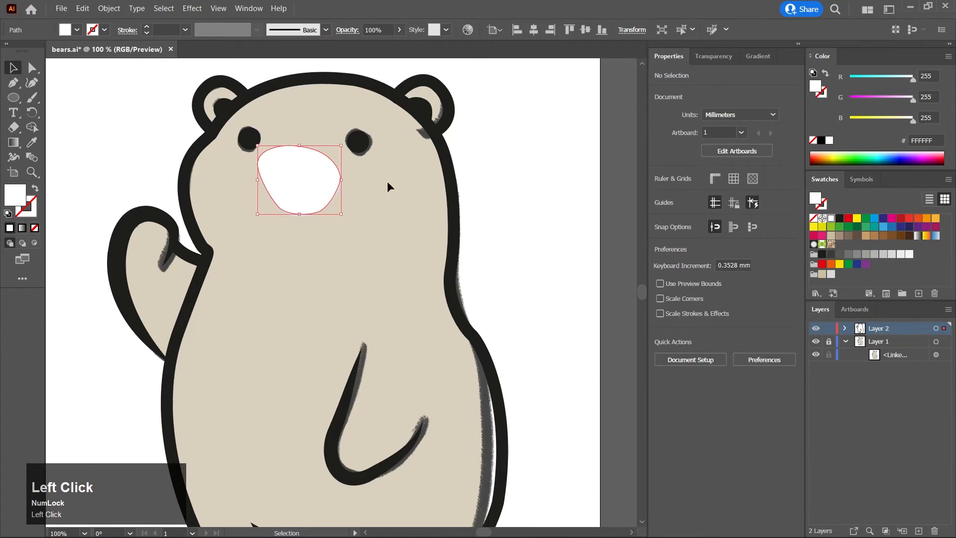
key(ctrl)
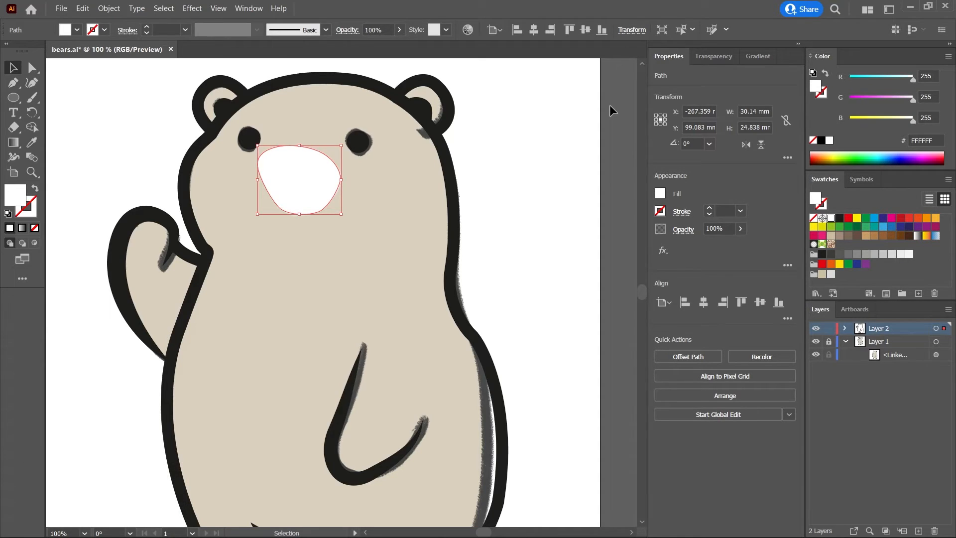
key(ctrl)
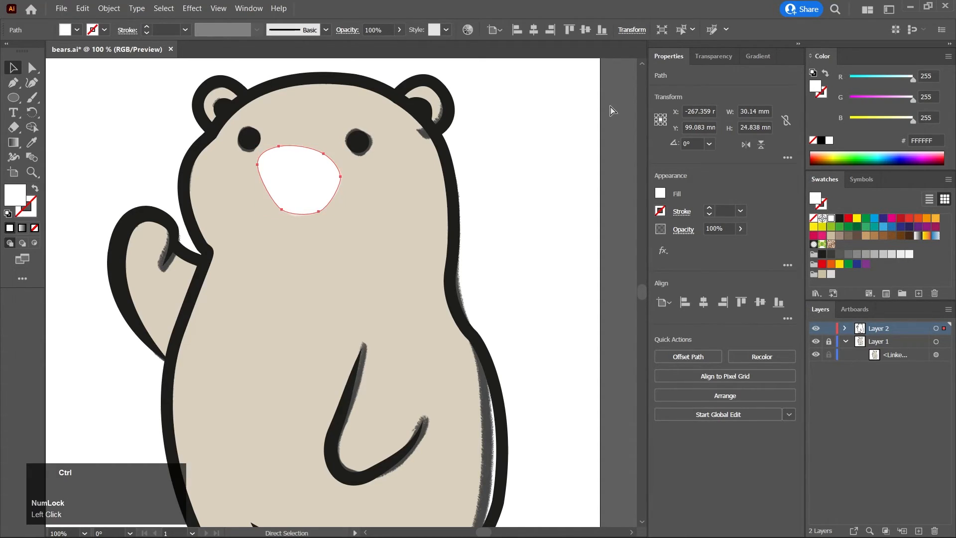
key(ctrl+bracketleft)
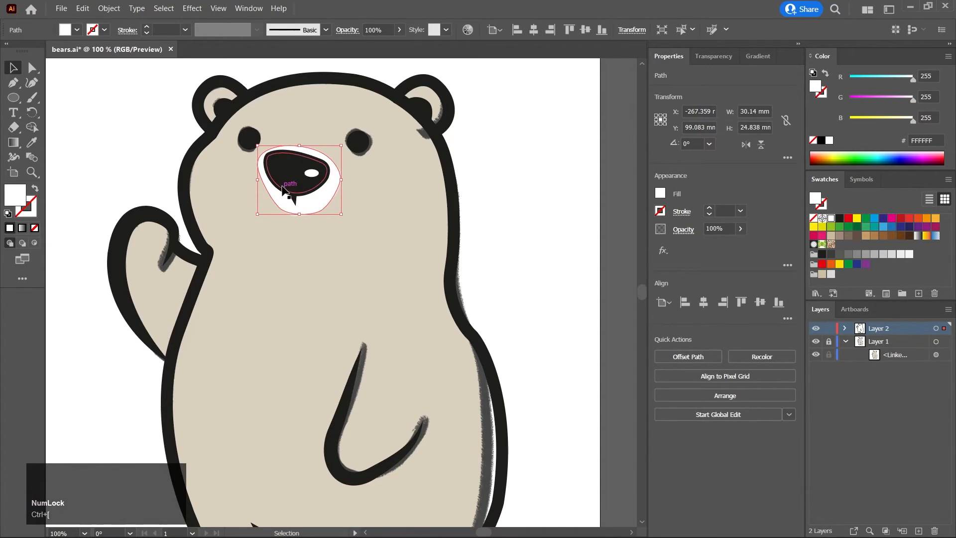
click(363, 268)
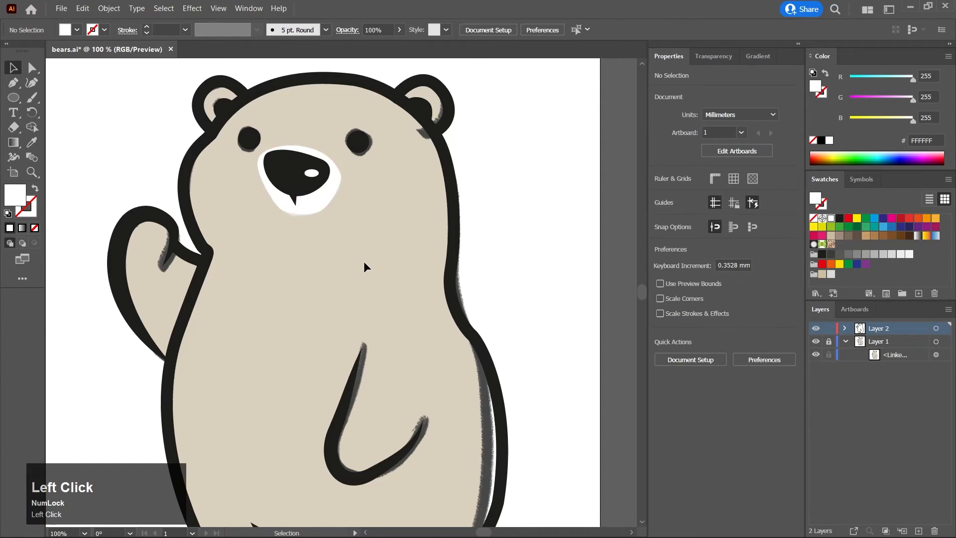
Lengthen the lower handle of the muzzle patch's rightmost anchor so the curve follows the sketch
click(330, 199)
click(31, 67)
scroll(342, 187, up, 3)
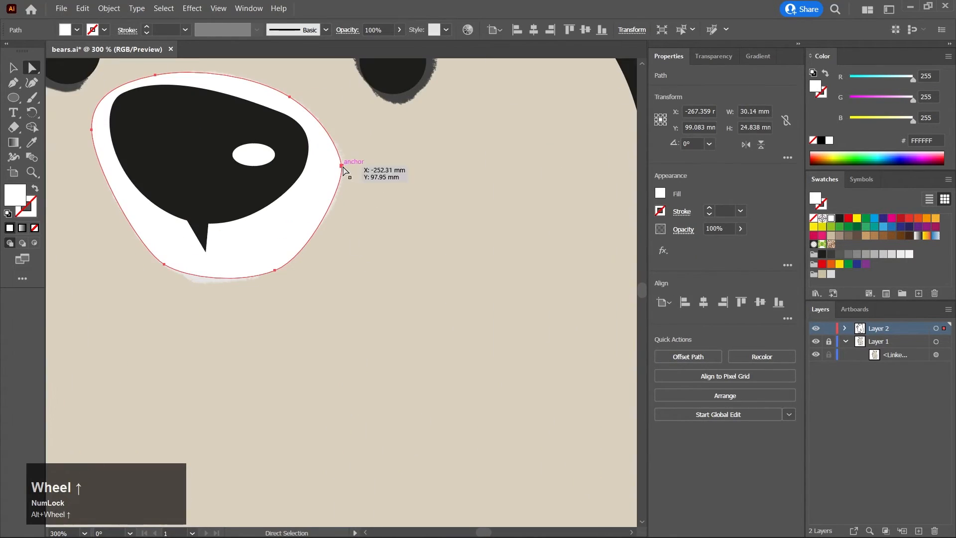
click(341, 167)
scroll(335, 177, up, 2)
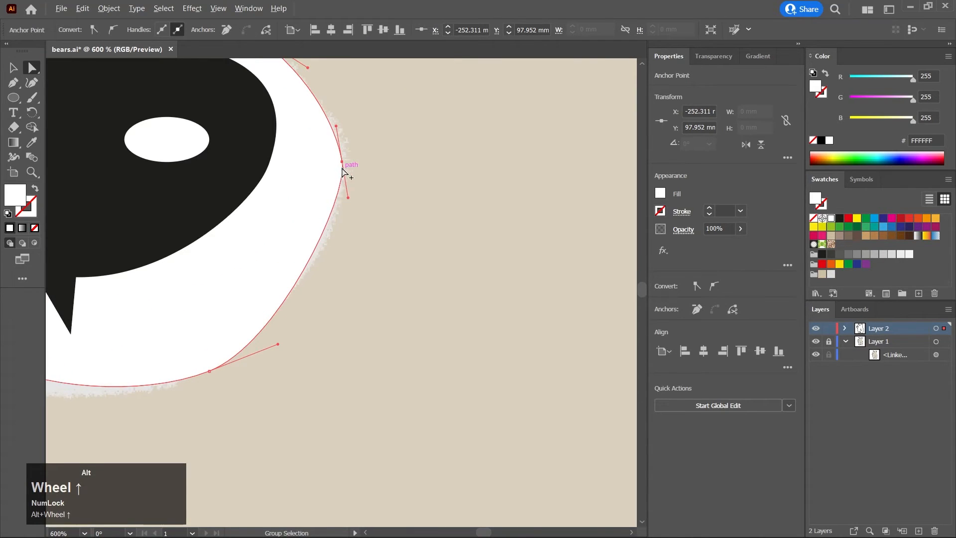
click(343, 162)
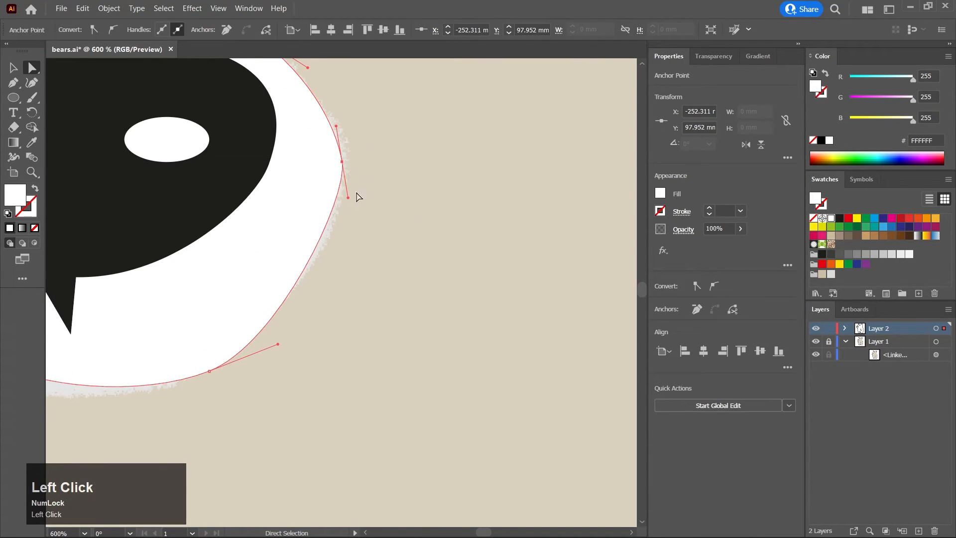
drag(348, 197, 348, 233)
click(378, 233)
scroll(378, 234, down, 3)
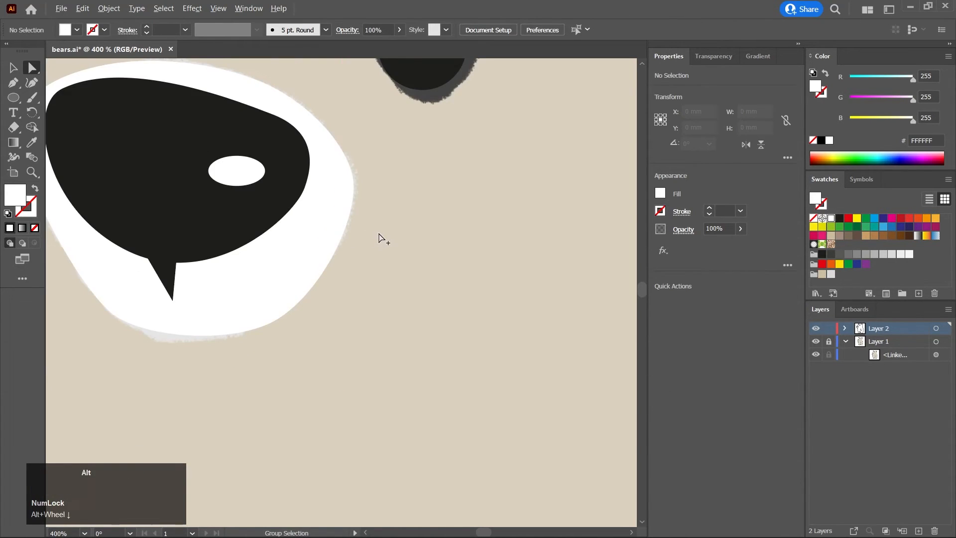
middle_click(379, 234)
scroll(423, 224, down, 4)
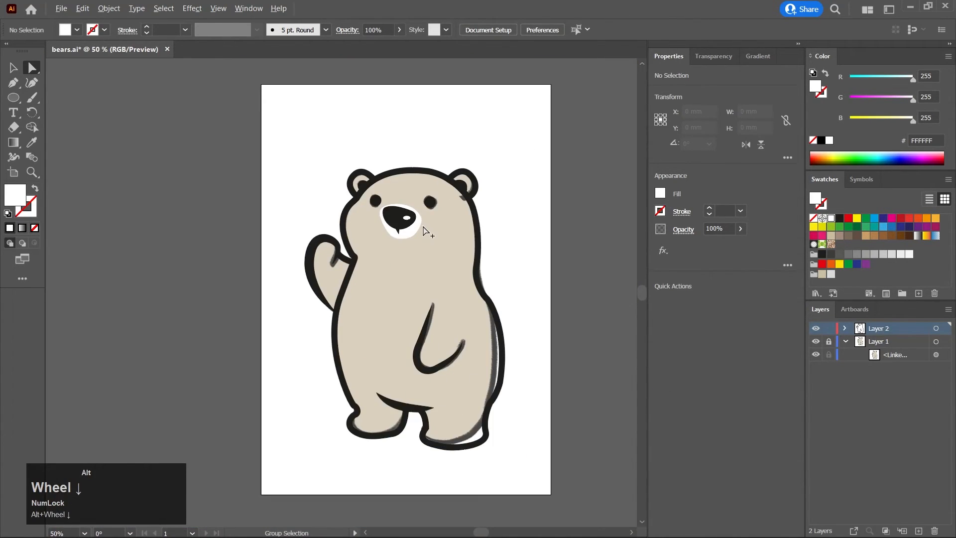
Lengthen the lower handle of the muzzle patch's leftmost anchor to round out that side
click(386, 228)
scroll(385, 227, up, 4)
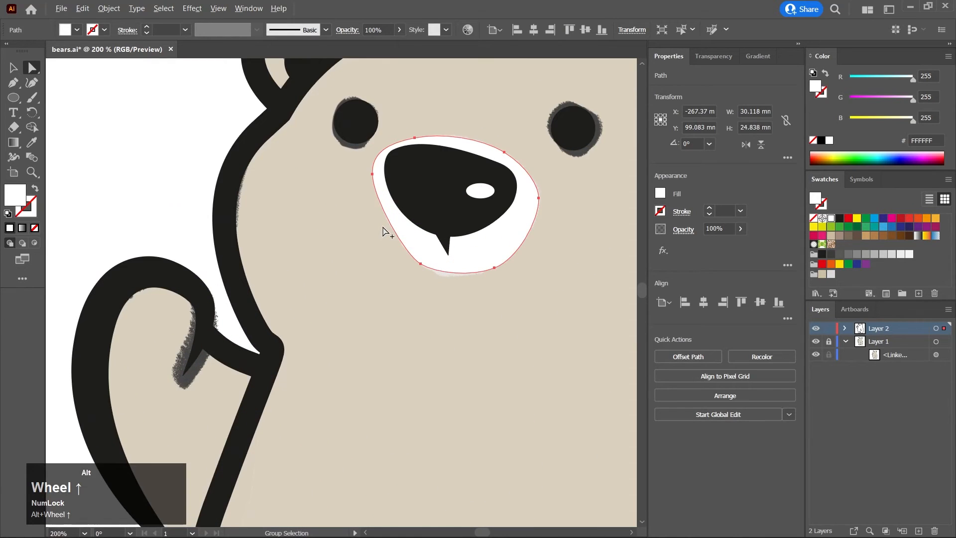
click(373, 175)
drag(372, 199, 370, 217)
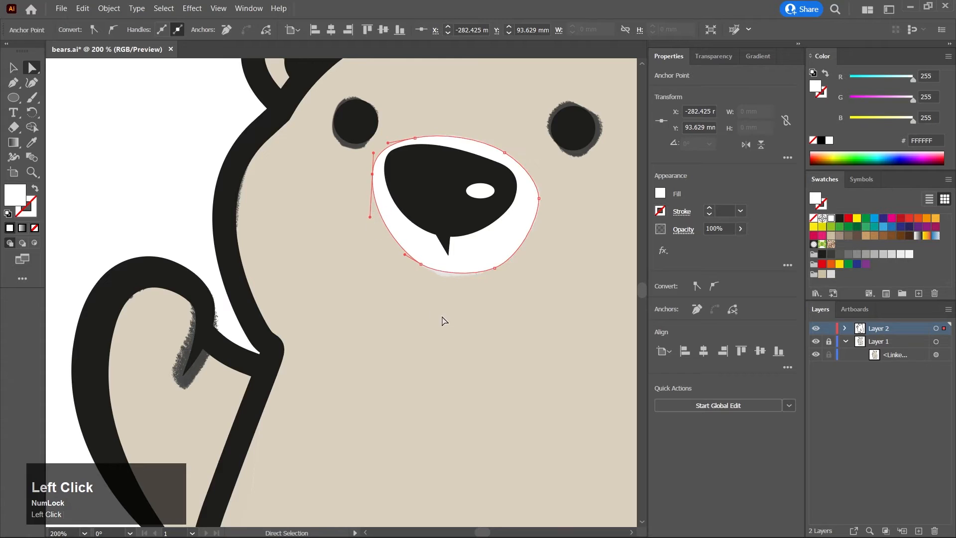
click(442, 318)
Unlock Layer 1, then place the linked bear sketch beside the artboard's left edge at 100% opacity
scroll(442, 315, down, 4)
drag(456, 322, 424, 298)
scroll(475, 240, up, 2)
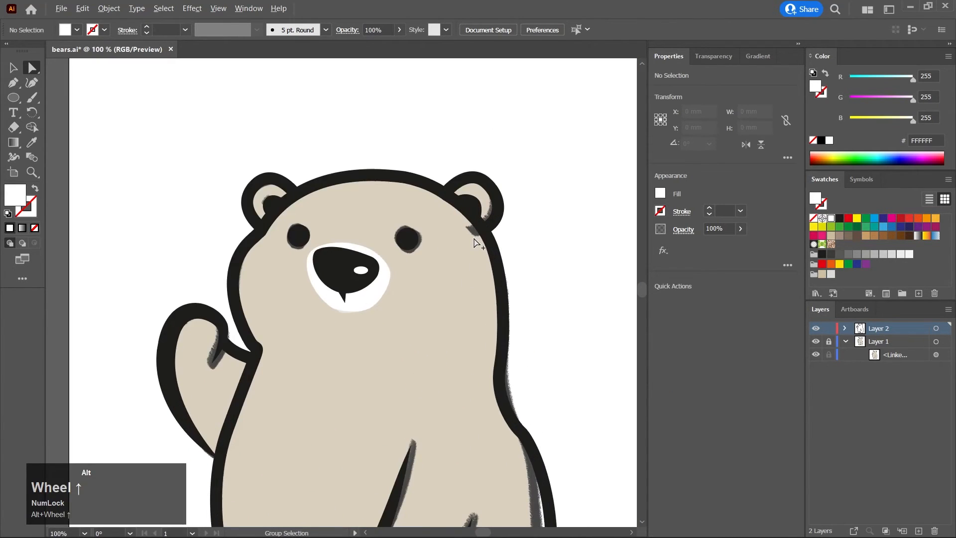
drag(548, 262, 472, 216)
scroll(482, 326, down, 3)
drag(482, 326, 523, 304)
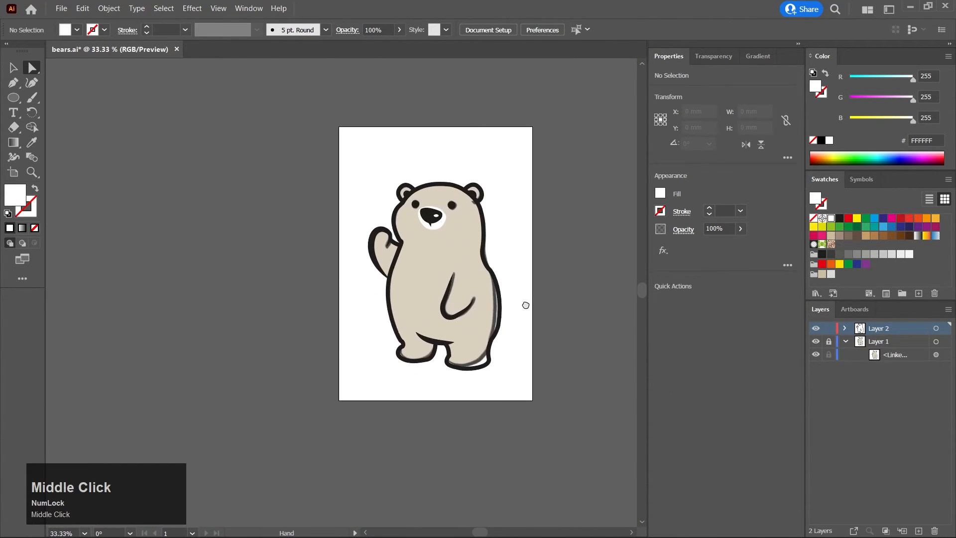
drag(425, 280, 249, 282)
click(830, 341)
click(13, 67)
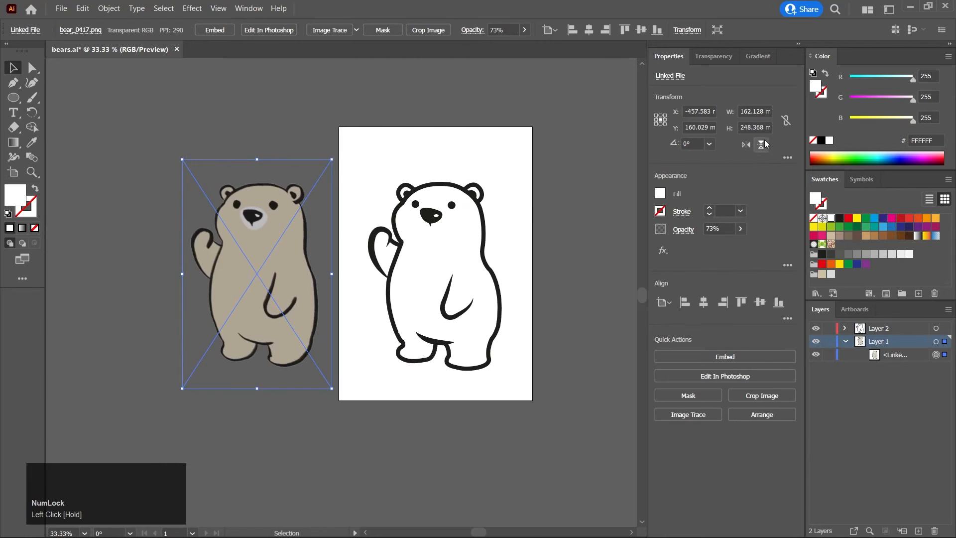
click(740, 229)
click(737, 249)
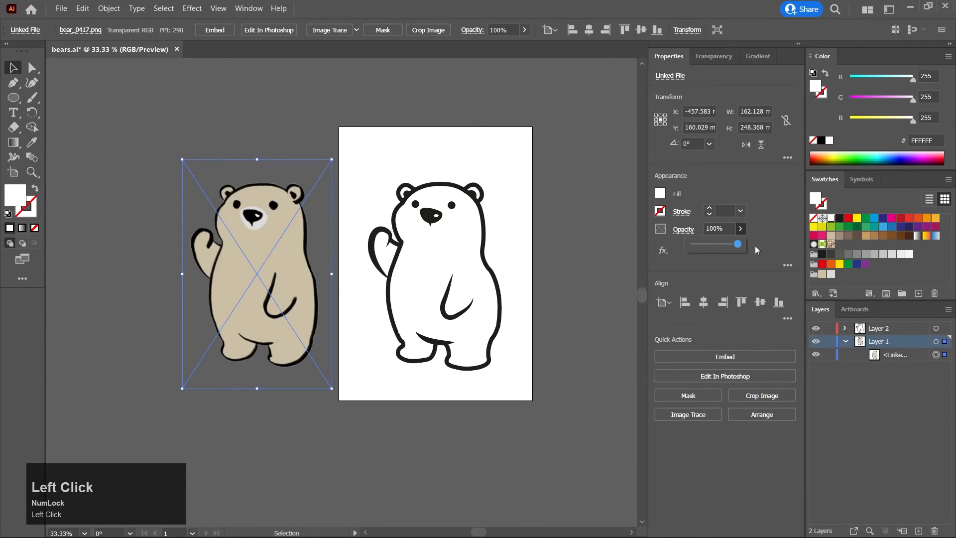
click(145, 124)
Fill the bear's body outline and the raised arm with the beige swatch CCC0A6
scroll(457, 199, up, 2)
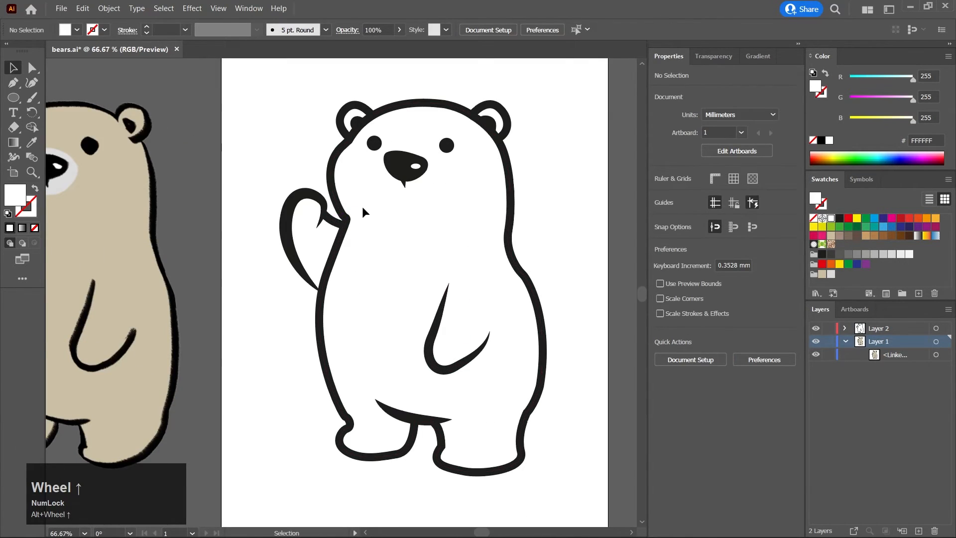
click(516, 193)
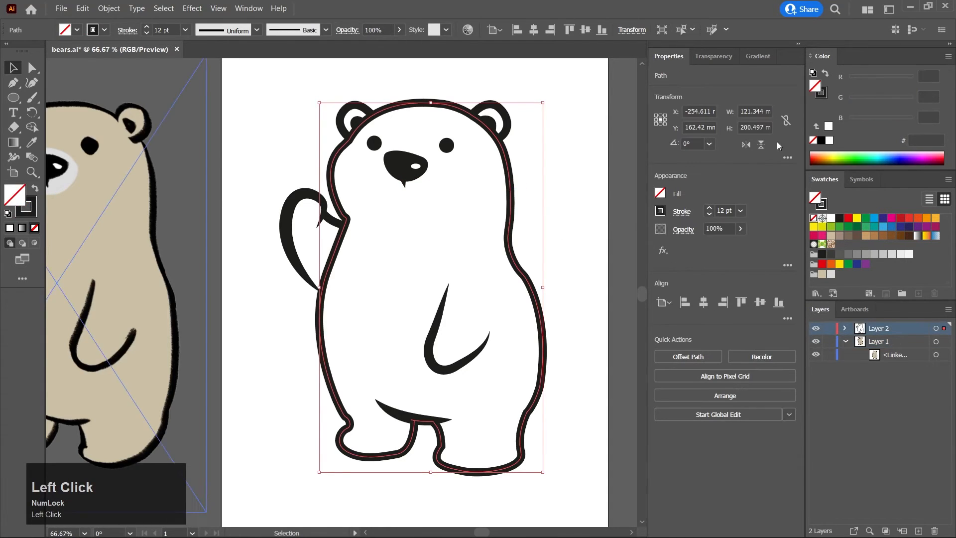
click(822, 274)
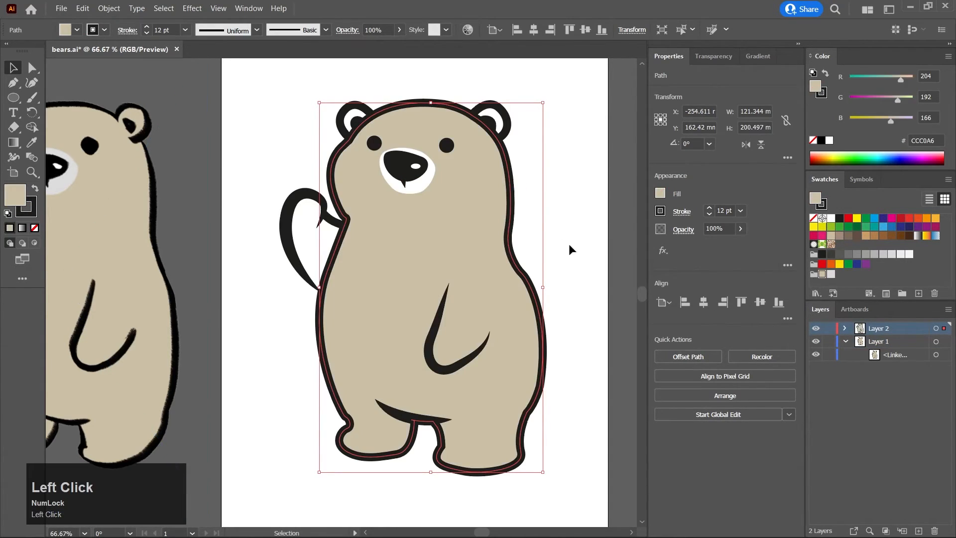
click(283, 226)
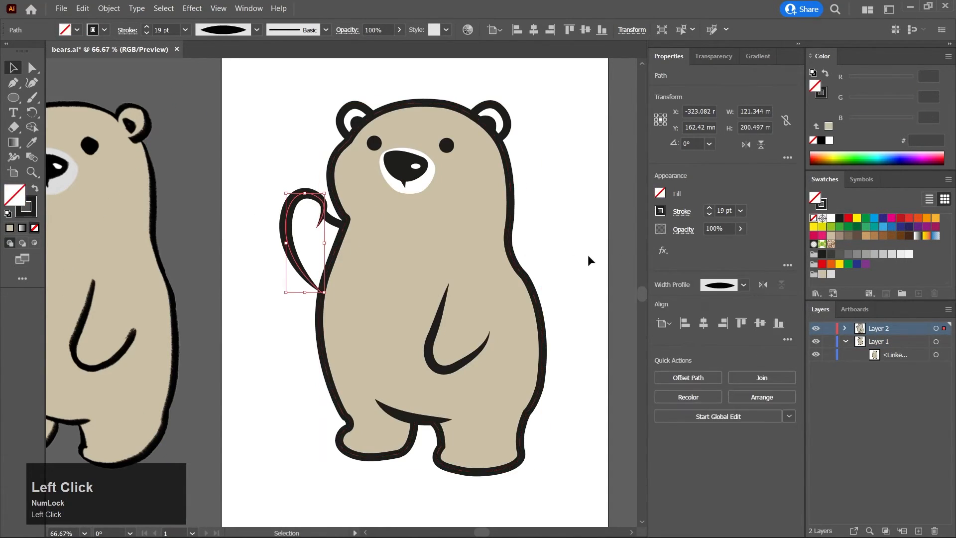
click(822, 274)
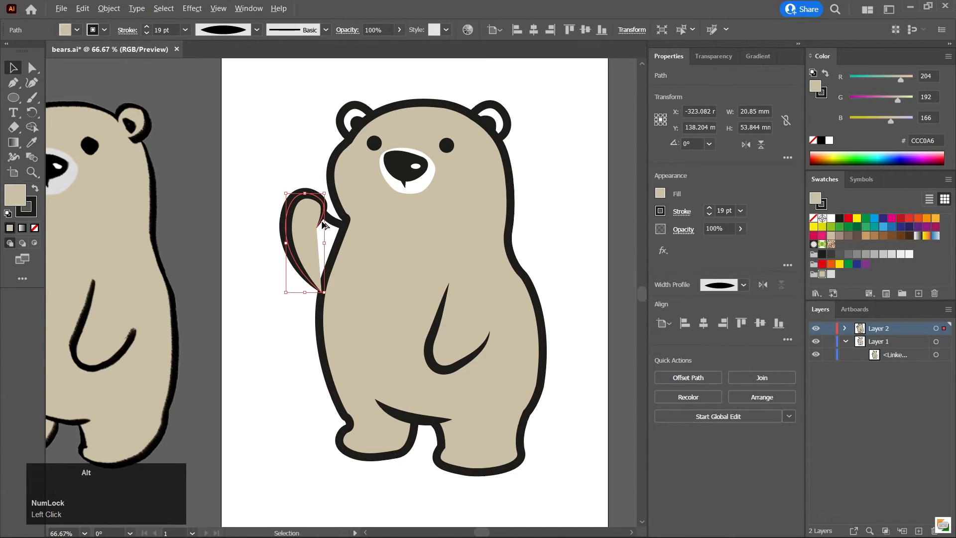
scroll(314, 223, up, 1)
scroll(315, 222, up, 1)
click(13, 83)
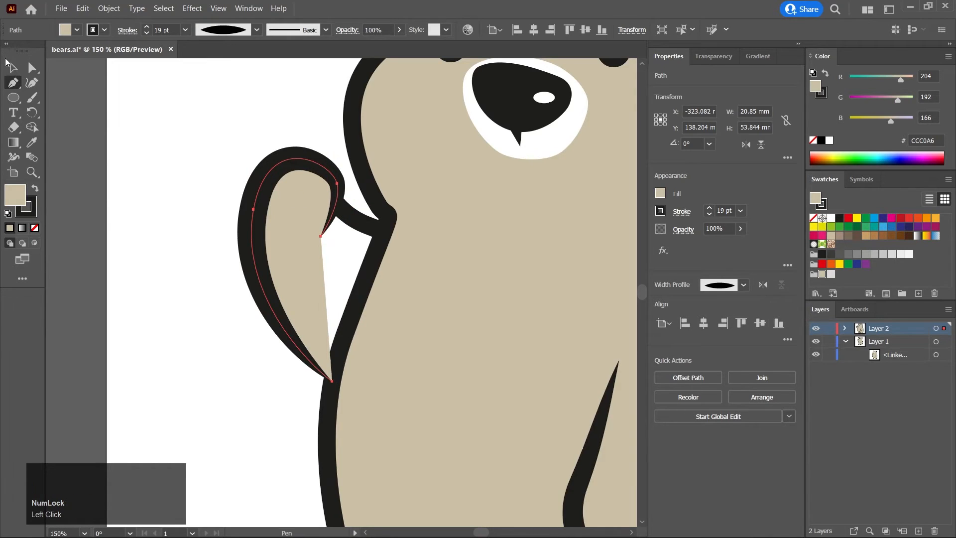
middle_click(294, 196)
click(299, 155)
drag(299, 154, 281, 187)
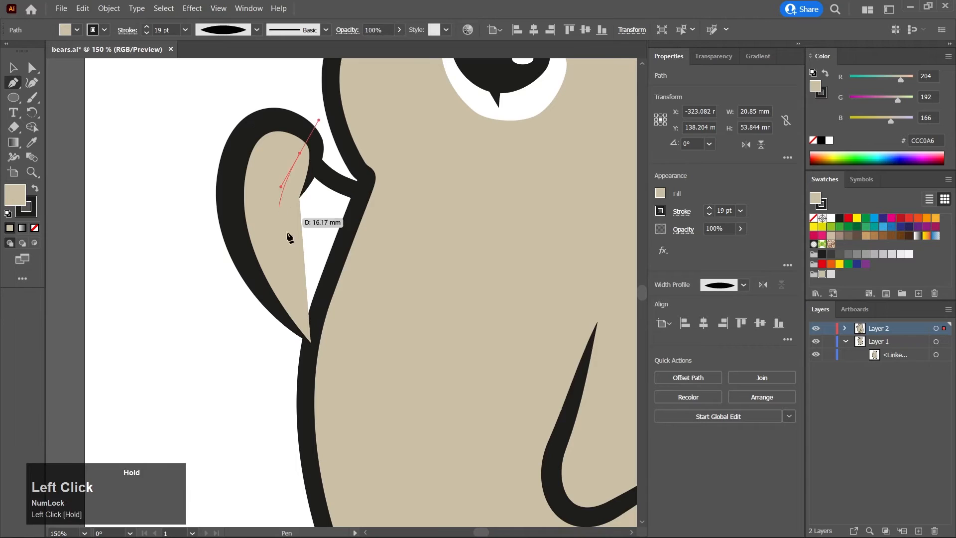
click(298, 331)
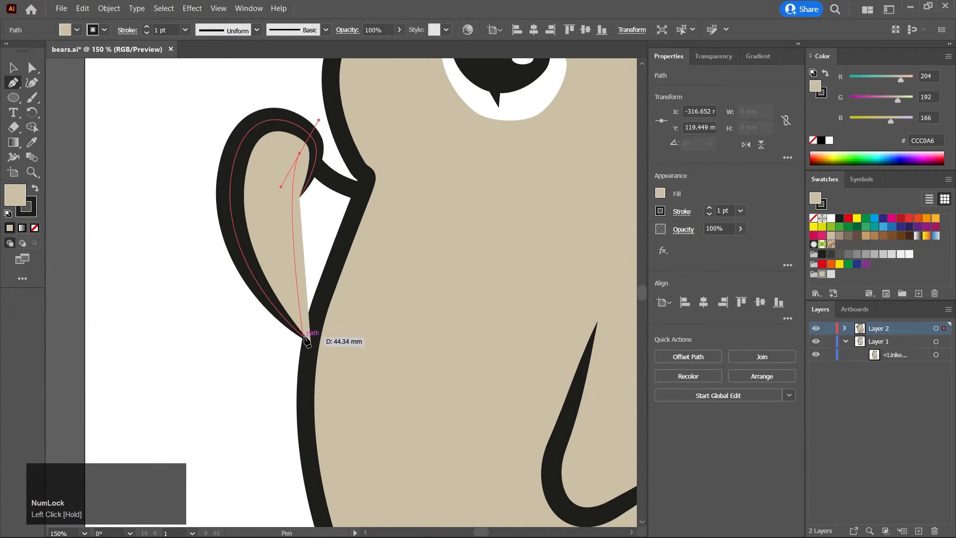
click(361, 191)
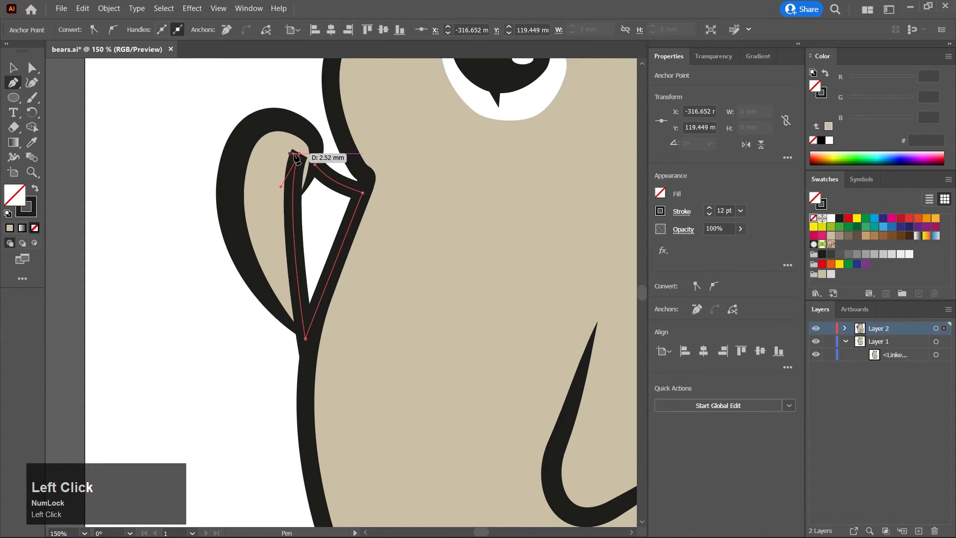
key(ctrl+z)
ctrl+click(299, 154)
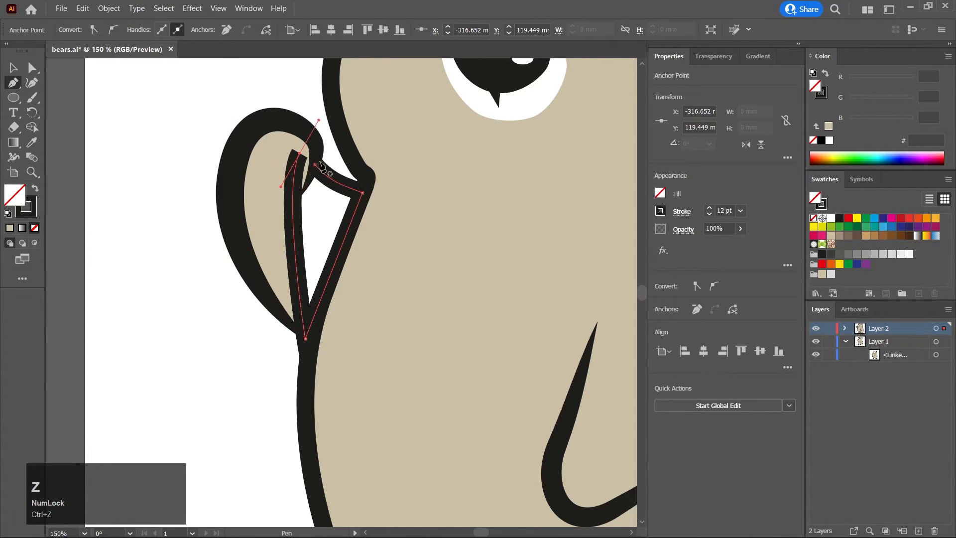
key(ctrl+z)
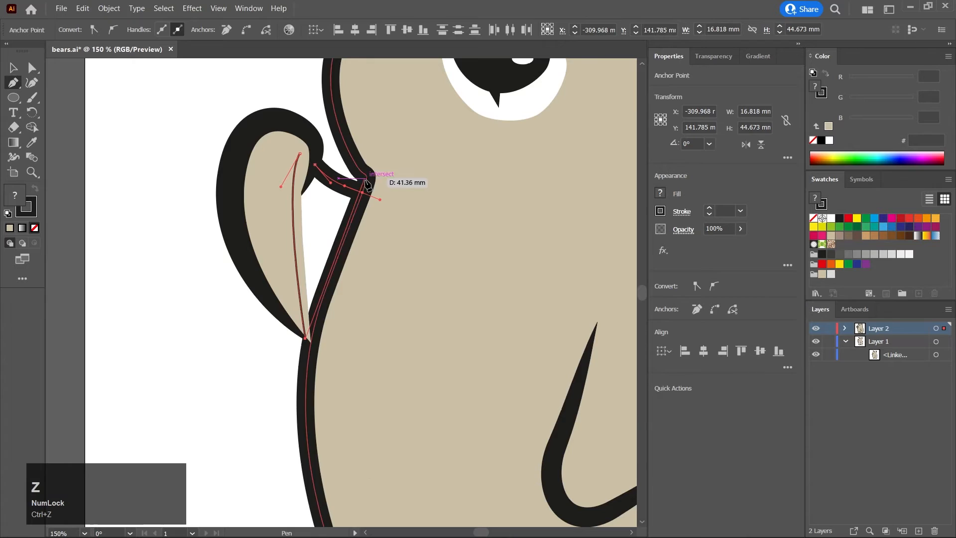
click(358, 194)
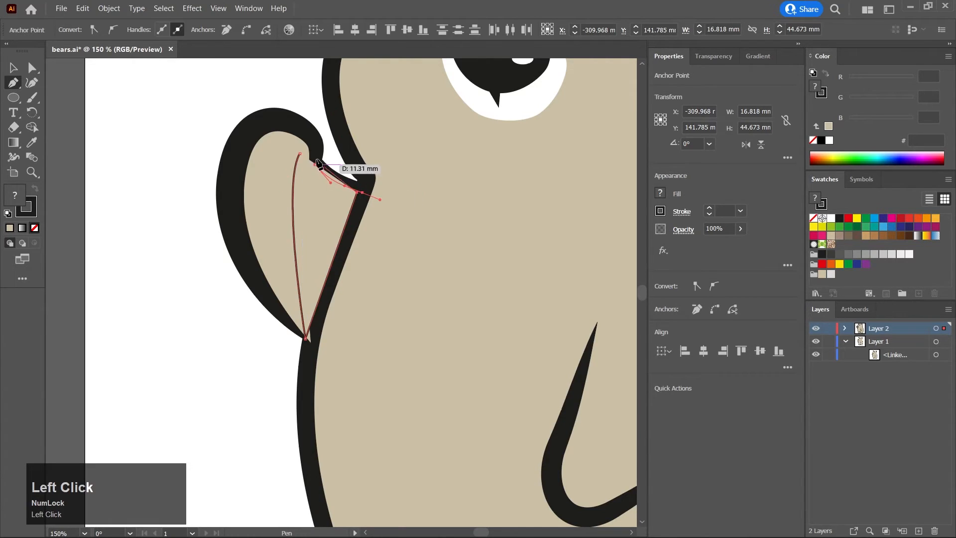
click(12, 68)
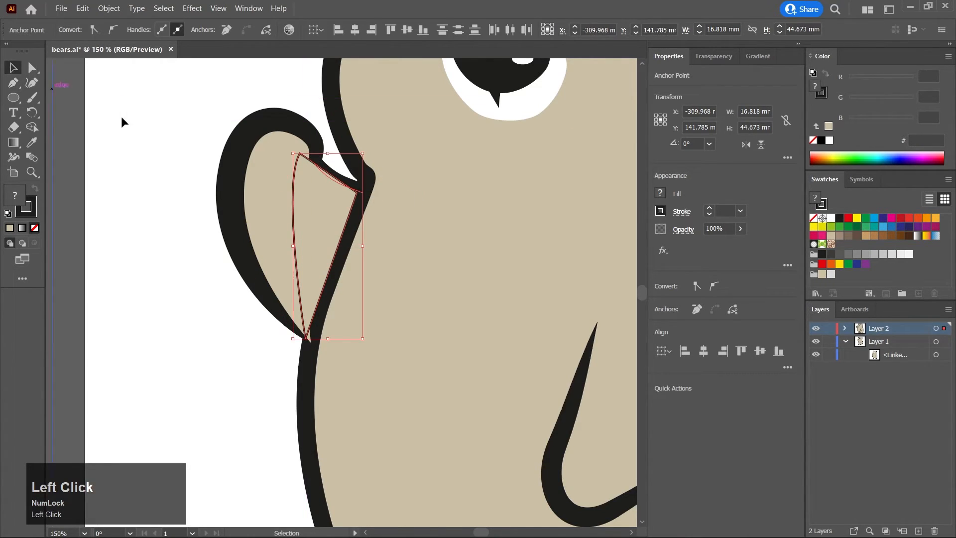
key(ctrl+z)
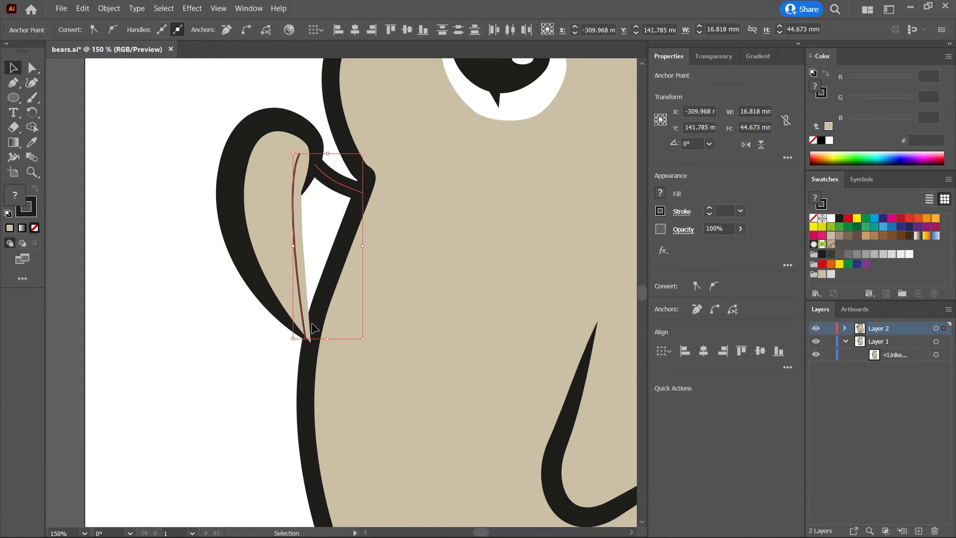
click(19, 73)
key(ctrl+z)
key(ctrl+z)
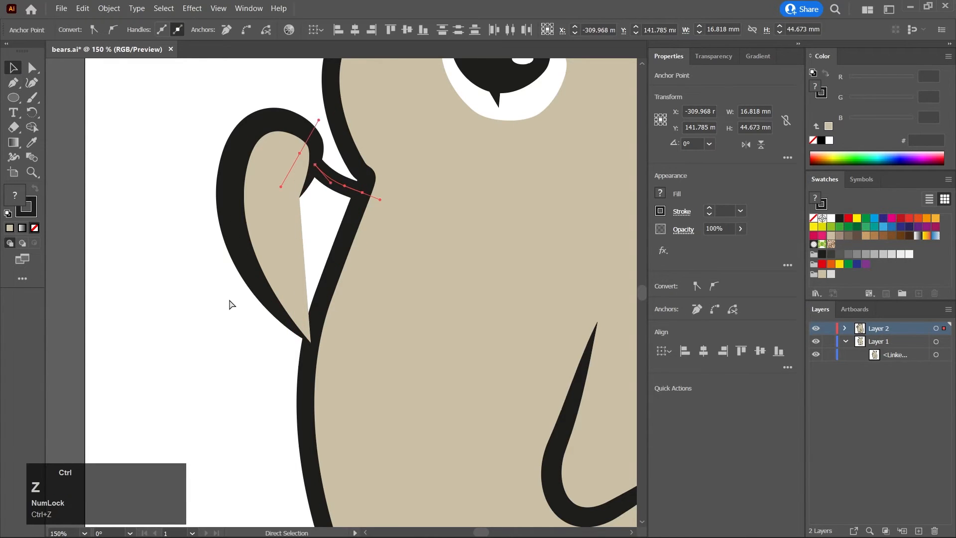
click(168, 311)
Lock Layer 2 so that drawing goes to Layer 1, and set a beige CCC0A6 fill with no stroke
alt+scroll(317, 277, down, 2)
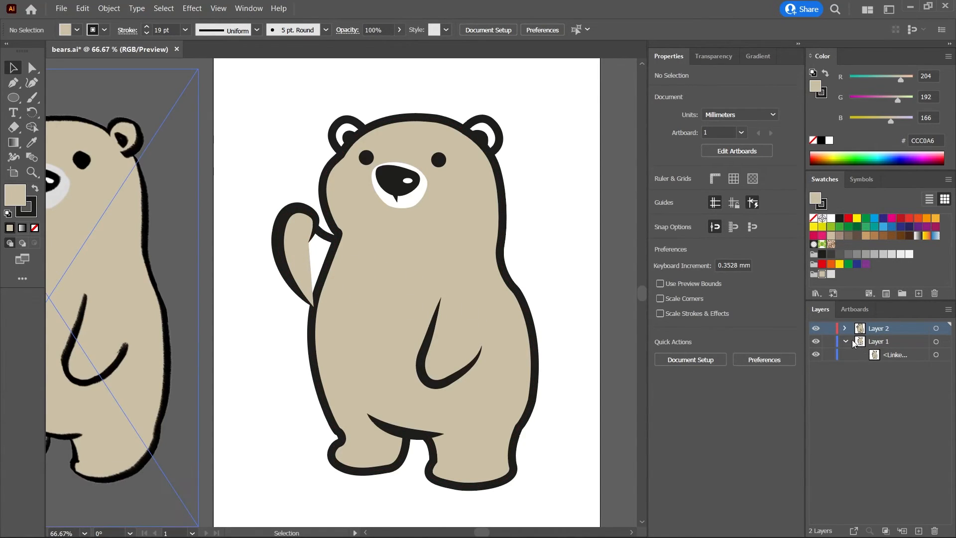
click(892, 352)
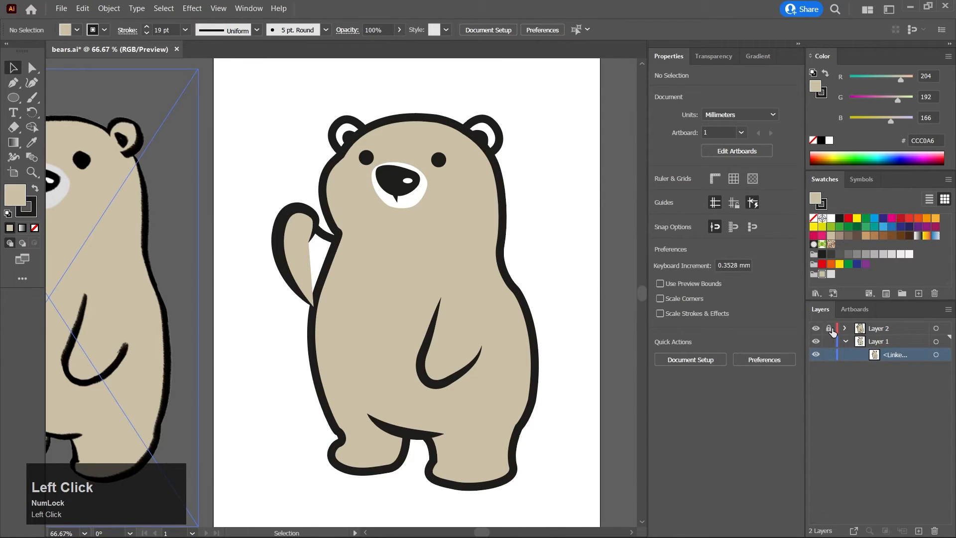
key(p)
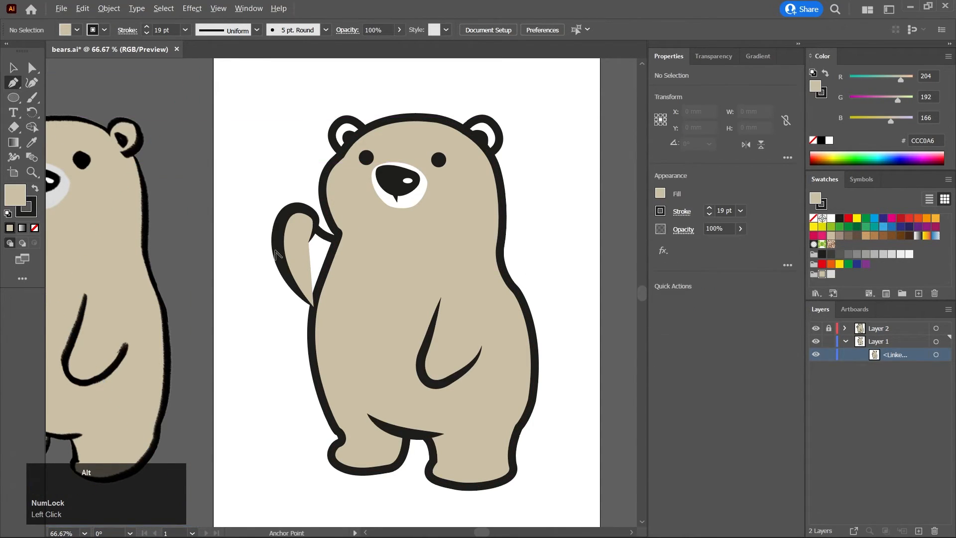
alt+scroll(356, 270, up, 1)
drag(355, 267, 275, 242)
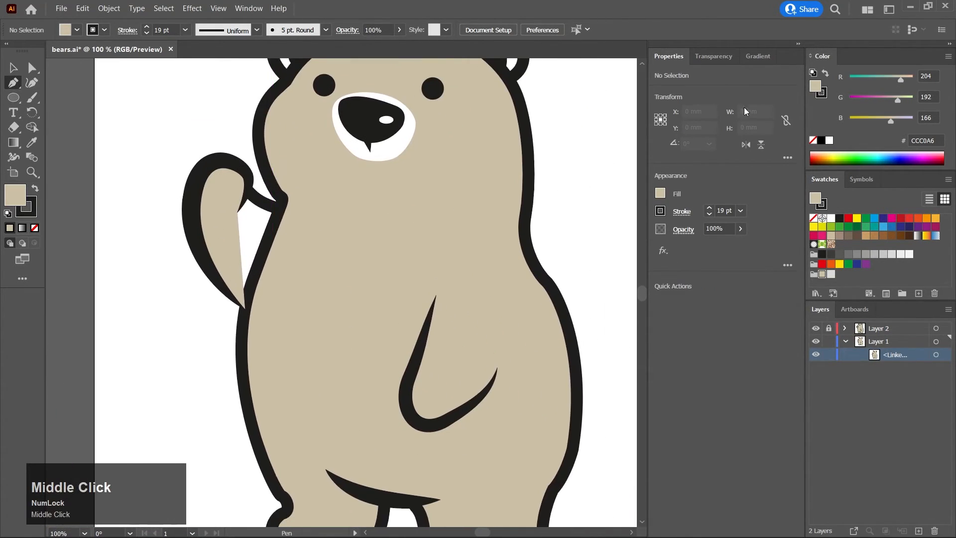
click(815, 141)
click(825, 73)
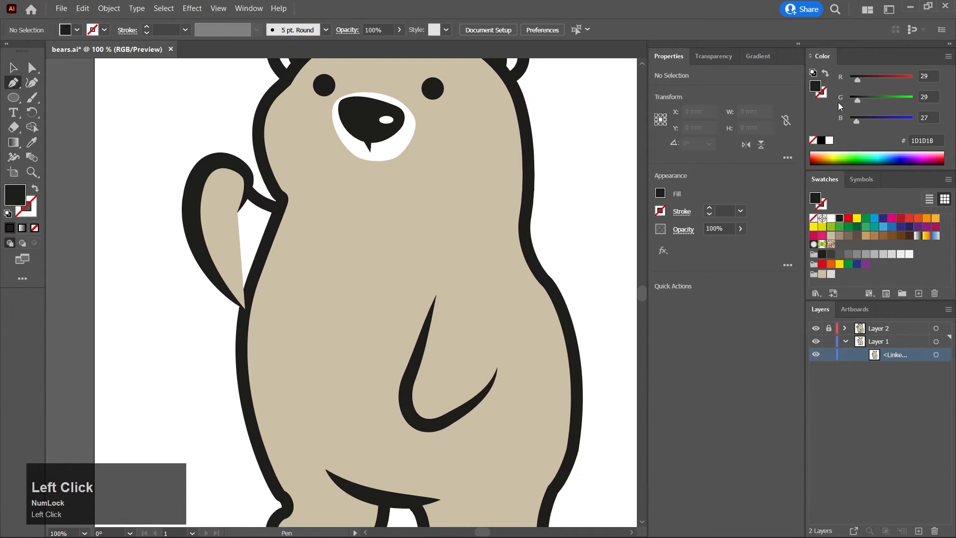
click(822, 273)
Draw a closed patch with the Pen tool on Layer 1 that covers the white gap between the raised arm and the body
scroll(253, 209, up, 2)
middle_click(270, 159)
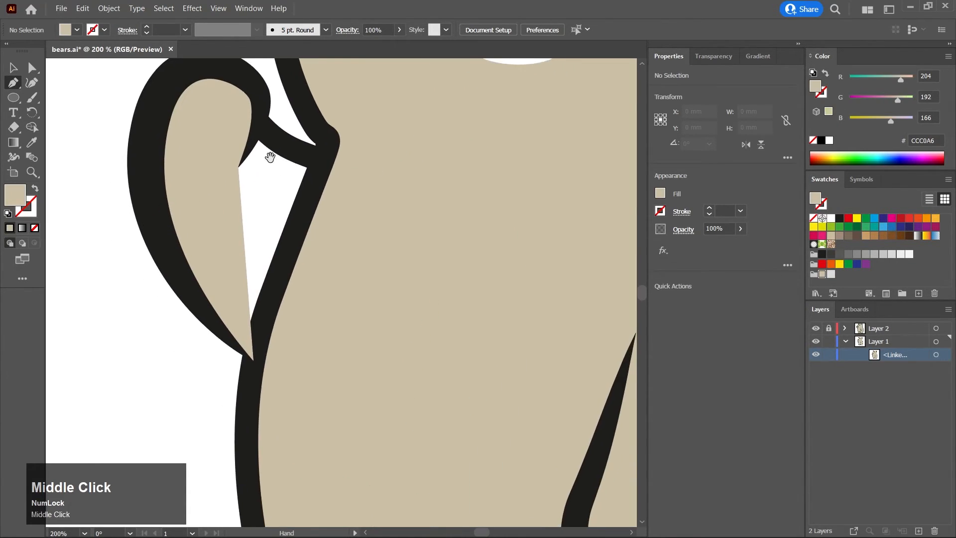
click(261, 123)
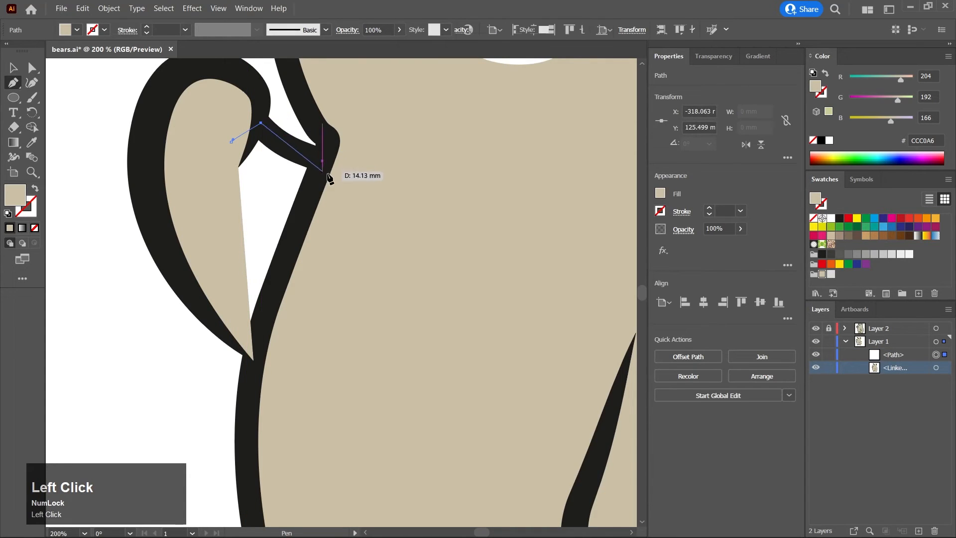
click(318, 159)
click(251, 354)
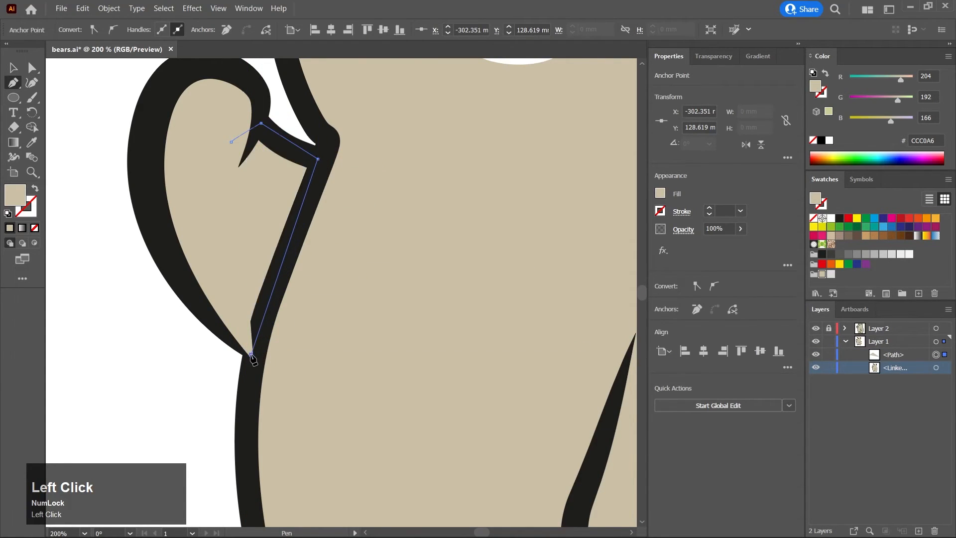
click(191, 201)
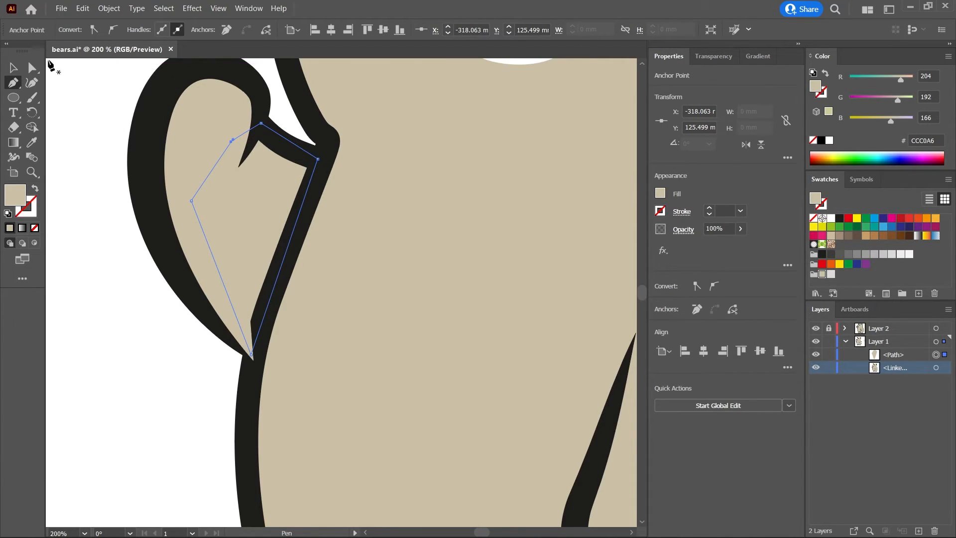
ctrl+click(13, 68)
scroll(346, 258, down, 2)
middle_click(346, 259)
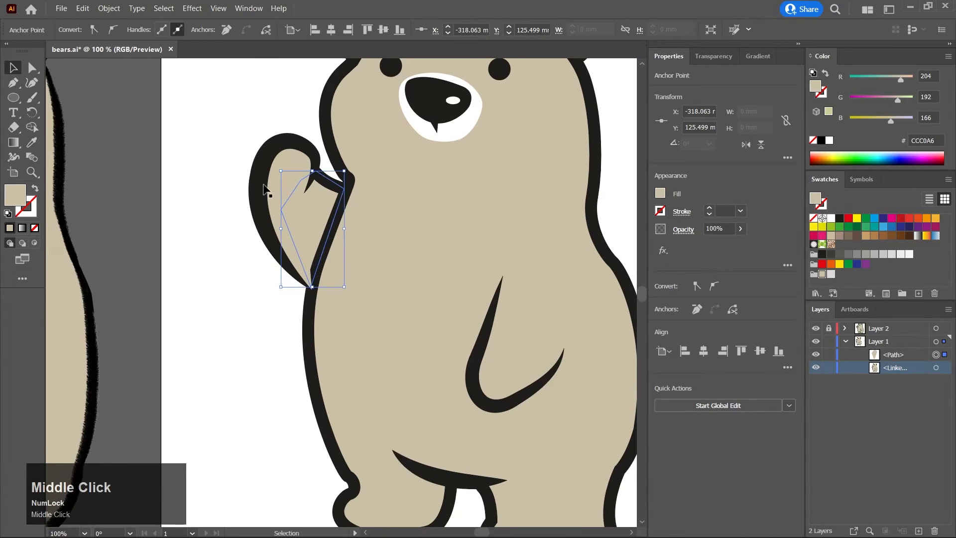
click(292, 312)
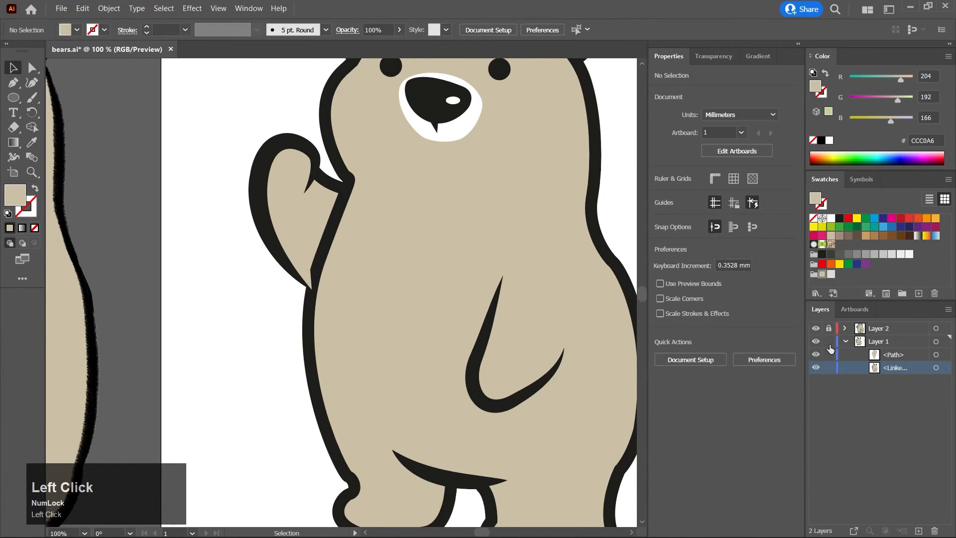
Unlock Layer 2 and group the beige gap patch with the raised arm's path
click(828, 328)
click(306, 235)
shift+click(294, 162)
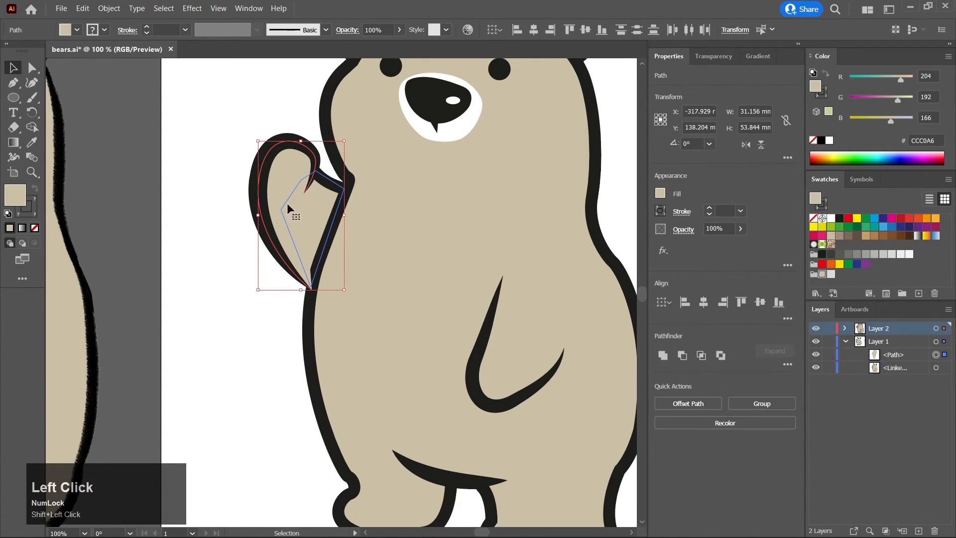
right_click(280, 177)
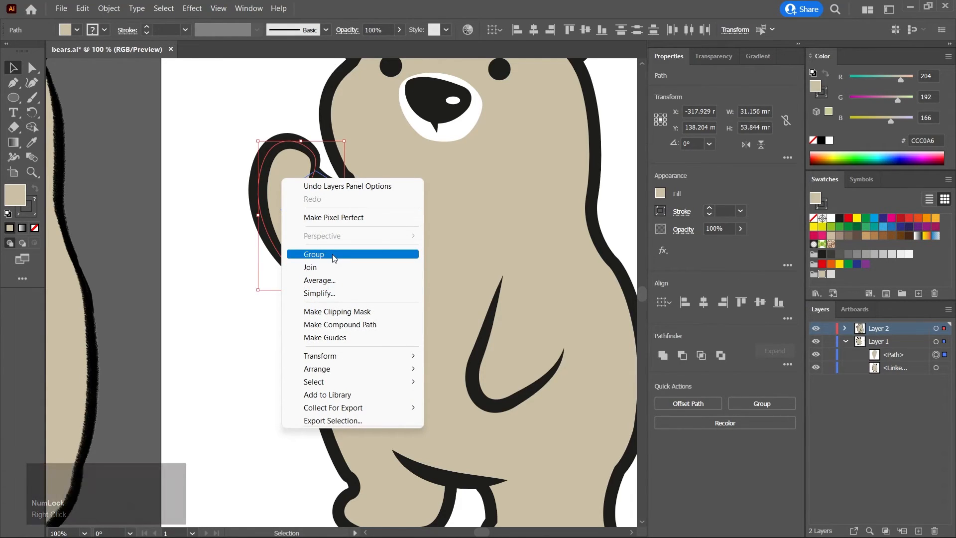
click(179, 184)
click(244, 192)
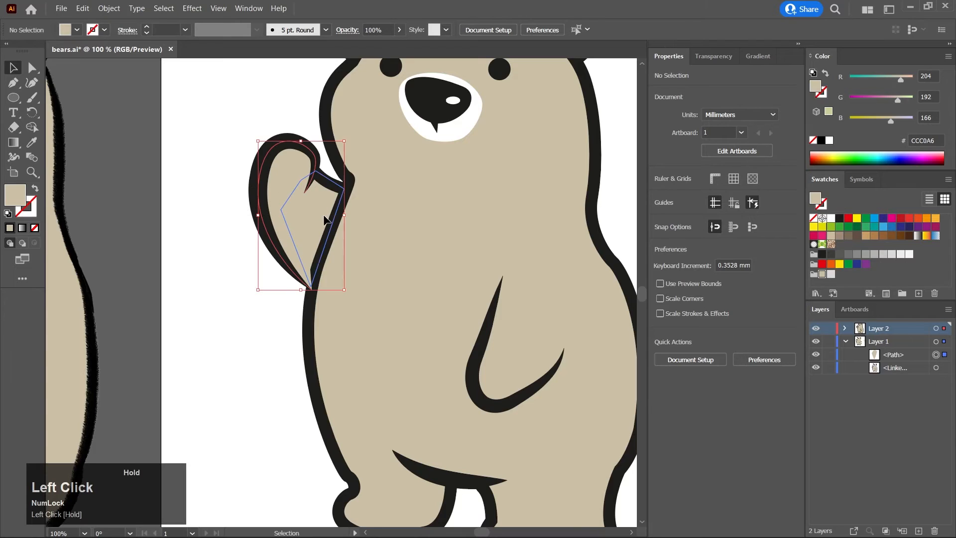
drag(325, 219, 326, 220)
key(ctrl+g)
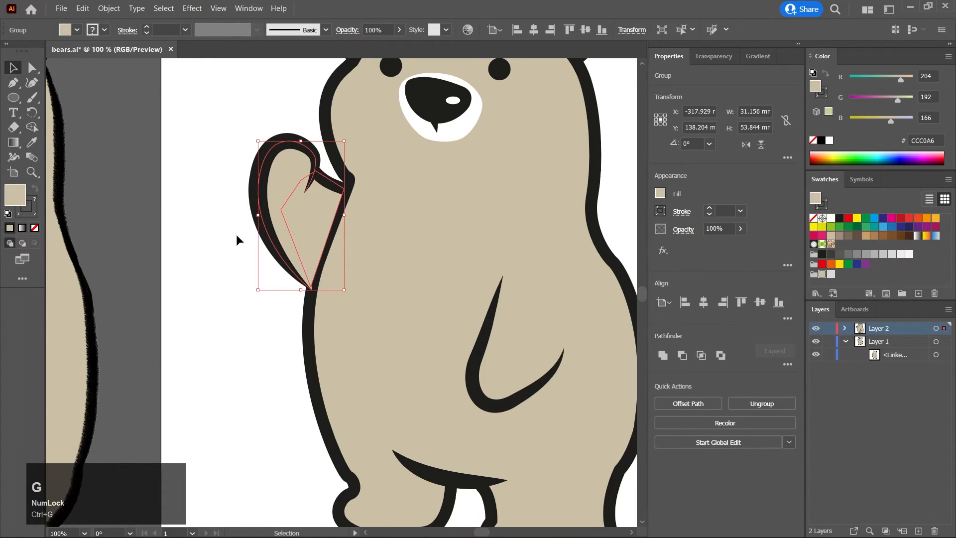
Try moving the grouped raised arm away from the body, and undo the move
click(166, 218)
drag(286, 217, 256, 214)
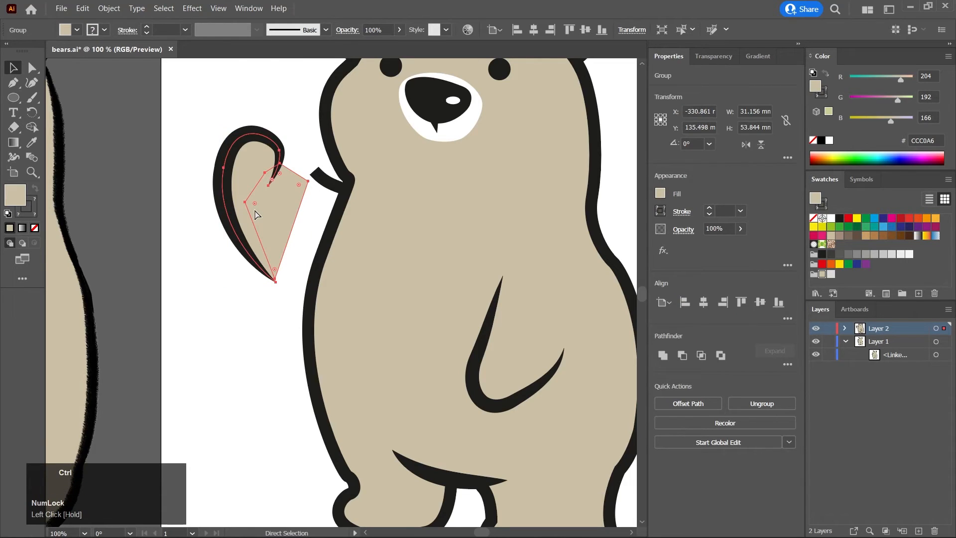
key(ctrl+z)
Send the grouped raised arm to the back, behind the body
click(403, 250)
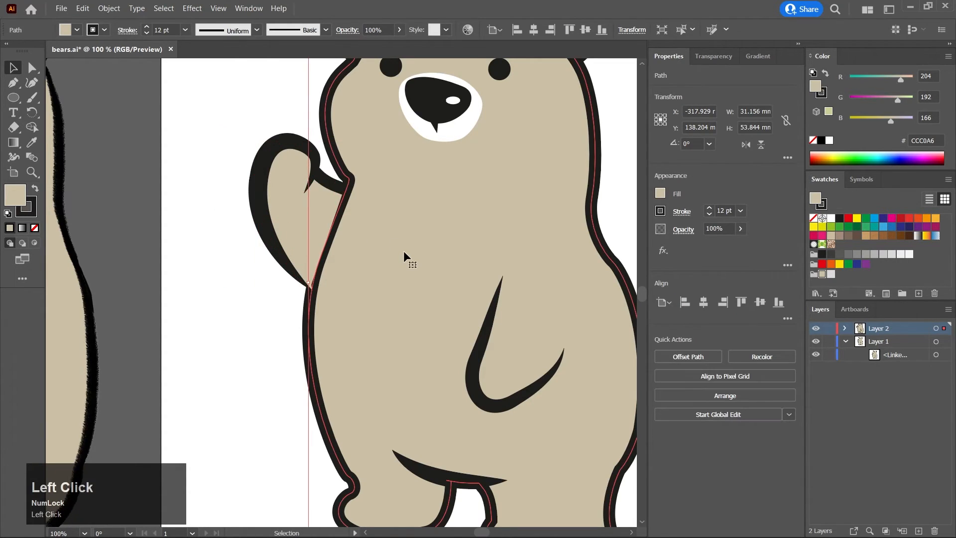
drag(403, 249, 396, 293)
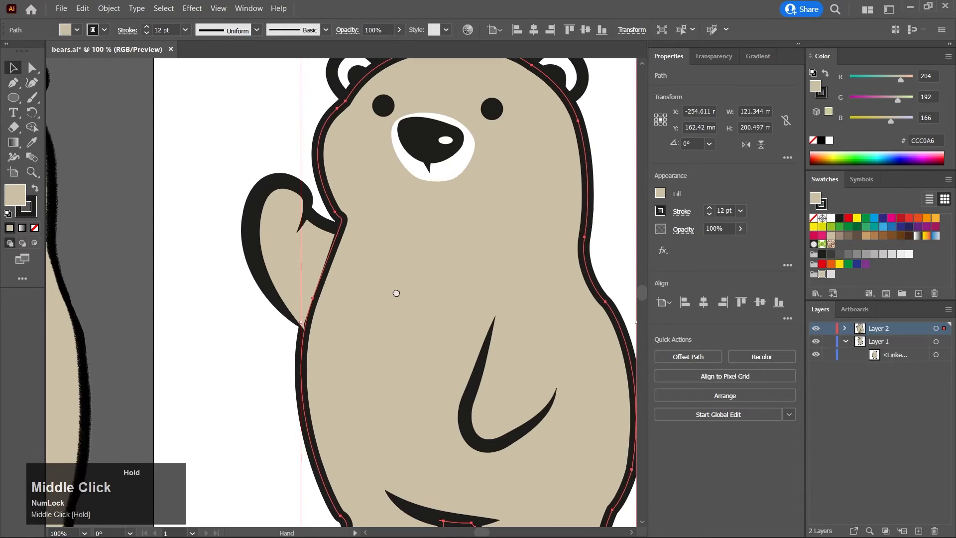
click(291, 260)
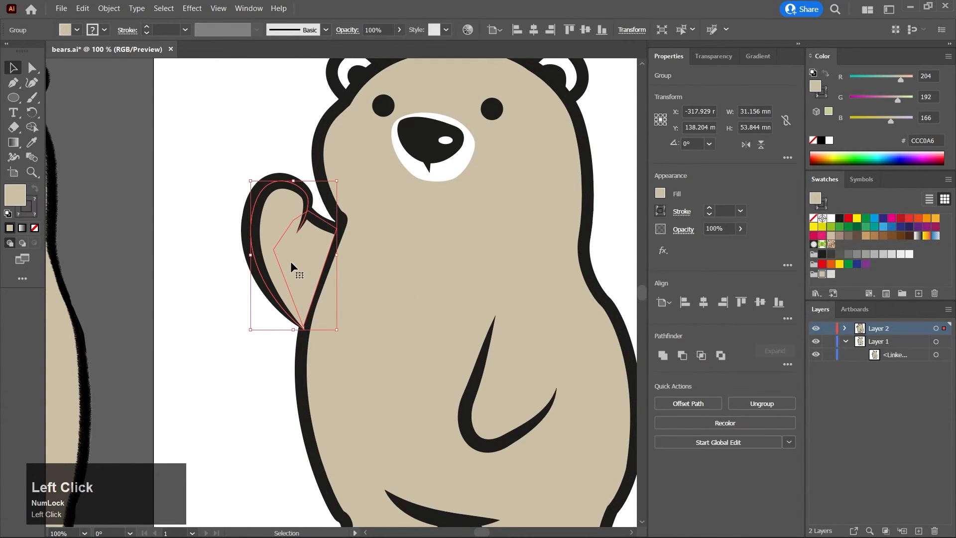
right_click(290, 261)
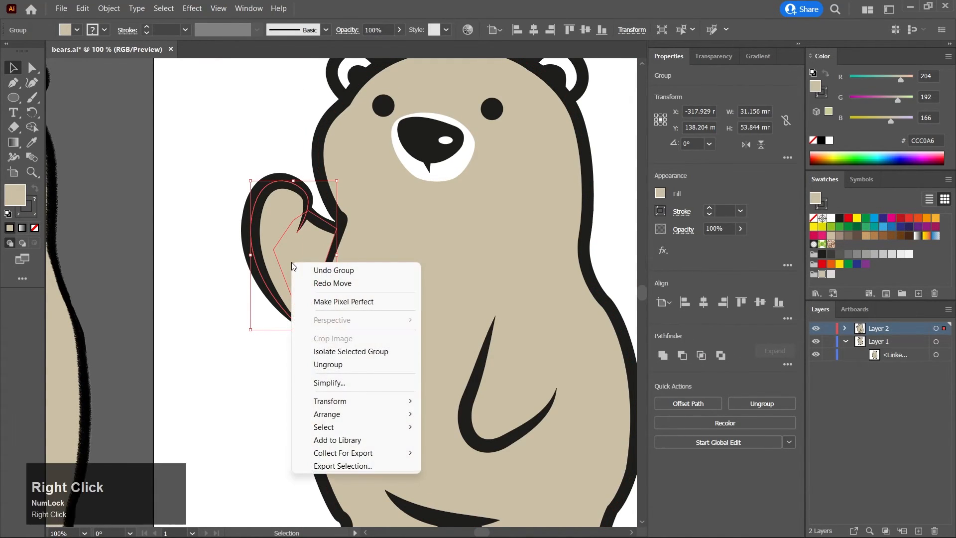
mouse_move(369, 417)
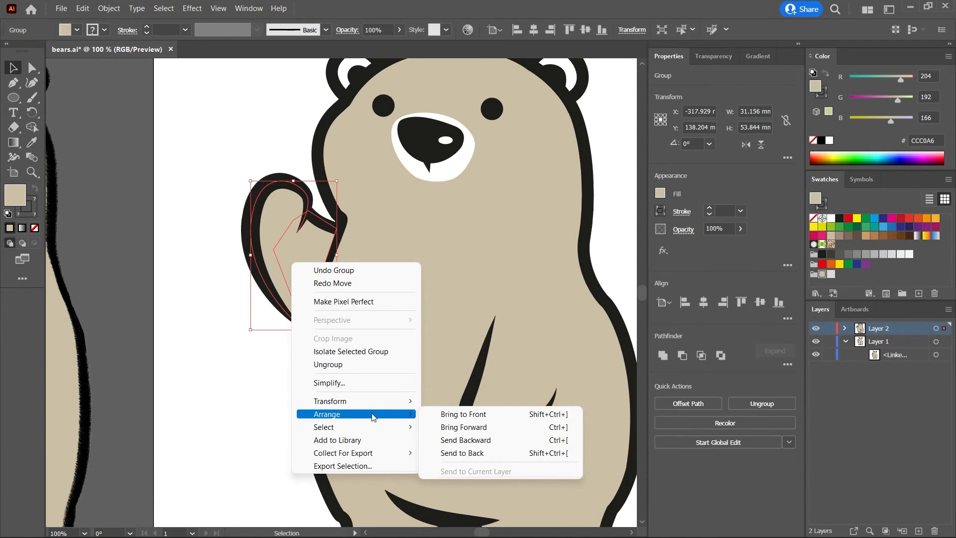
click(478, 453)
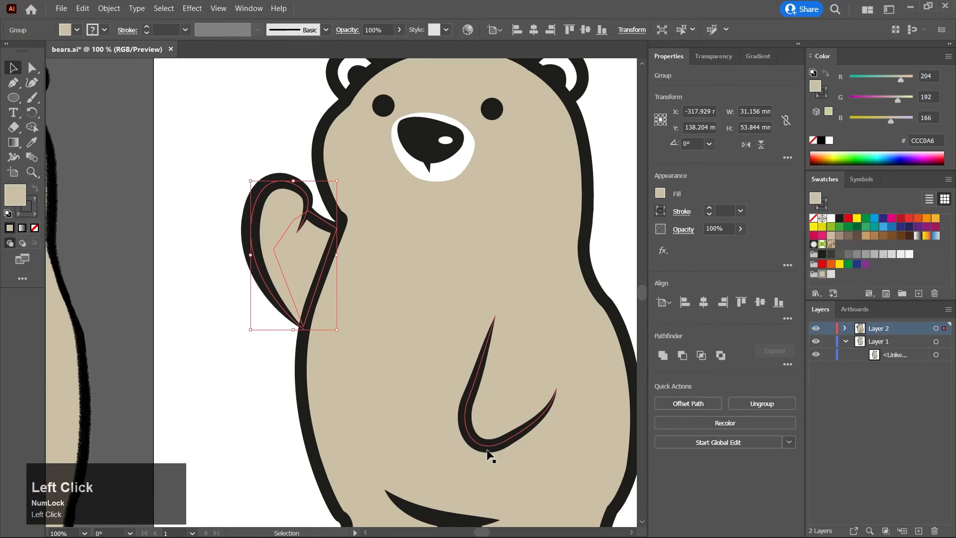
click(205, 373)
scroll(258, 394, down, 2)
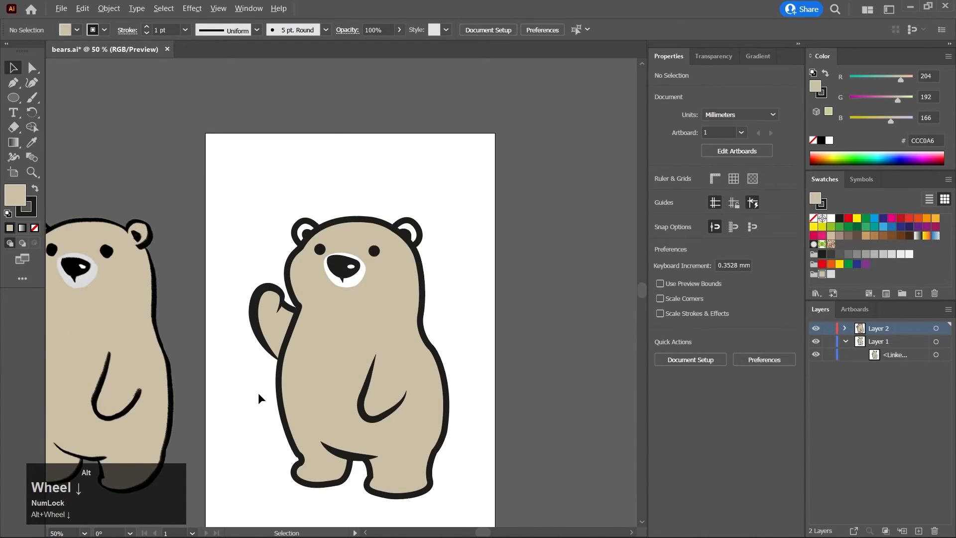
Fill both outer ear outlines with the beige CCC0A6 swatch
scroll(310, 387, up, 2)
drag(306, 382, 351, 422)
drag(443, 434, 405, 433)
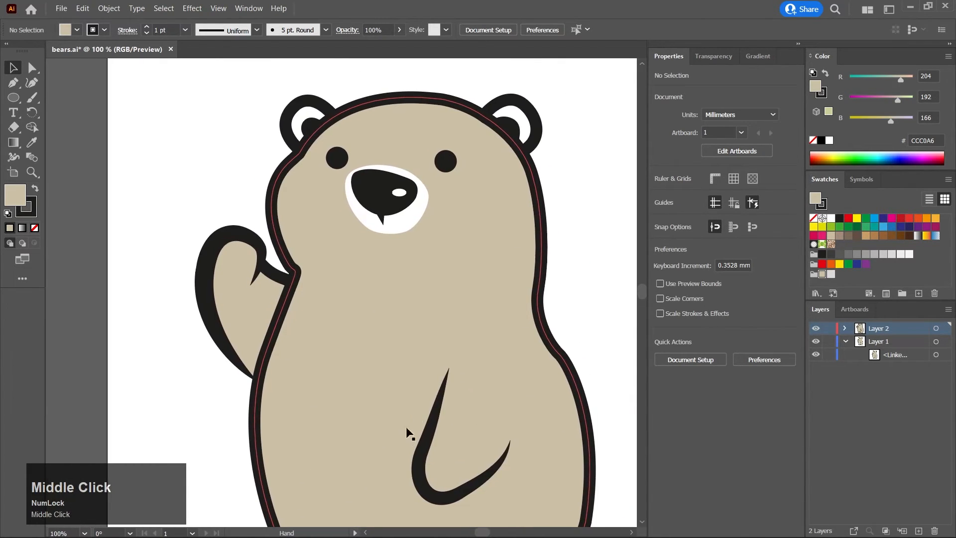
click(537, 120)
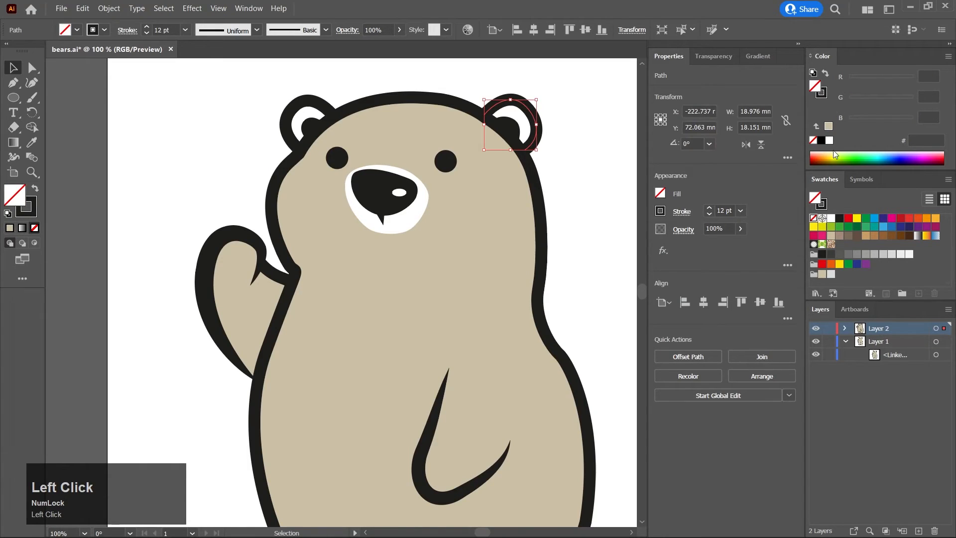
click(330, 119)
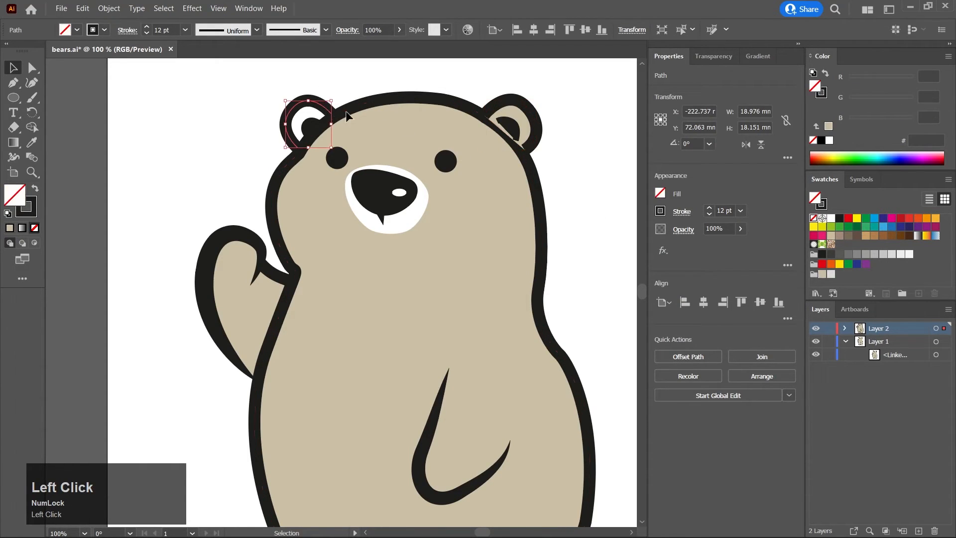
click(822, 274)
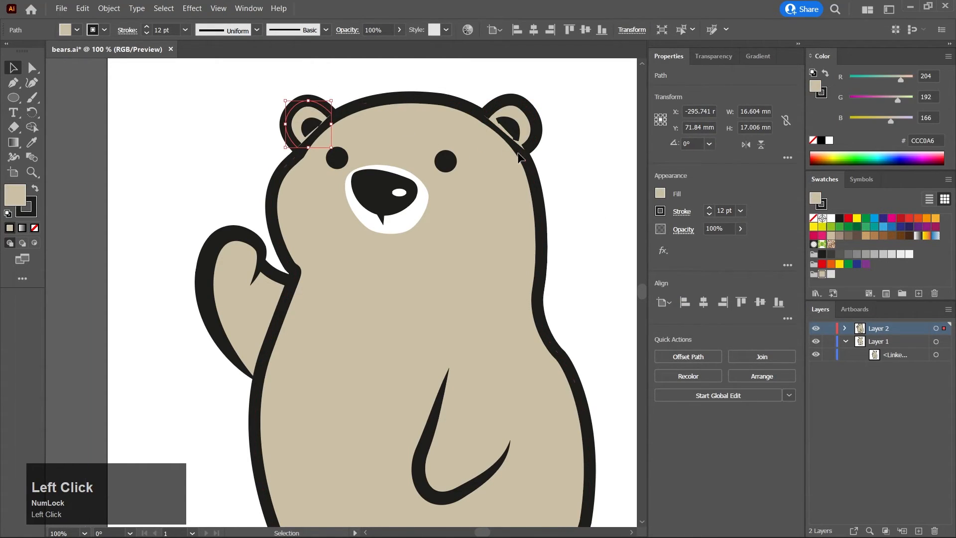
Select both outer ear shapes and send them to the back, behind the head and inner ears
scroll(498, 127, up, 2)
click(527, 138)
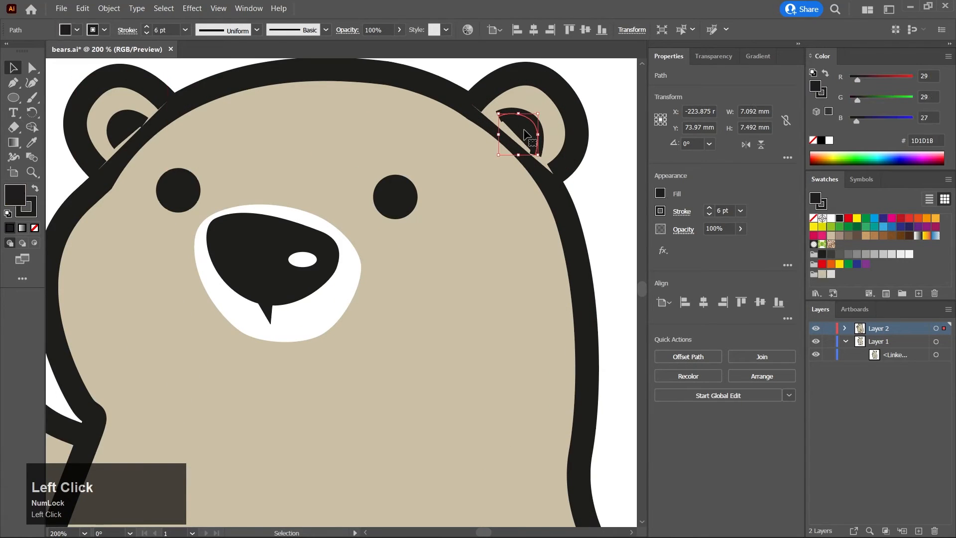
click(560, 142)
shift+click(131, 90)
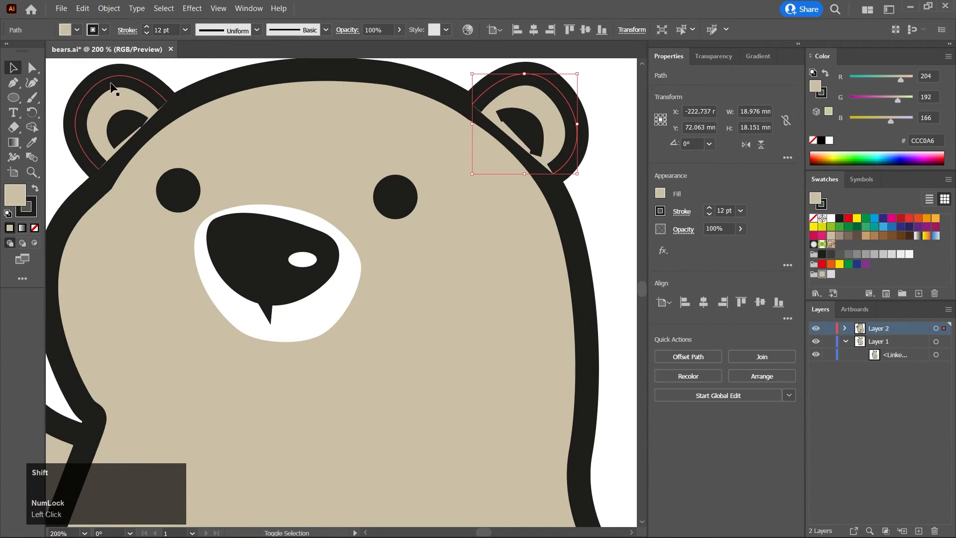
right_click(540, 89)
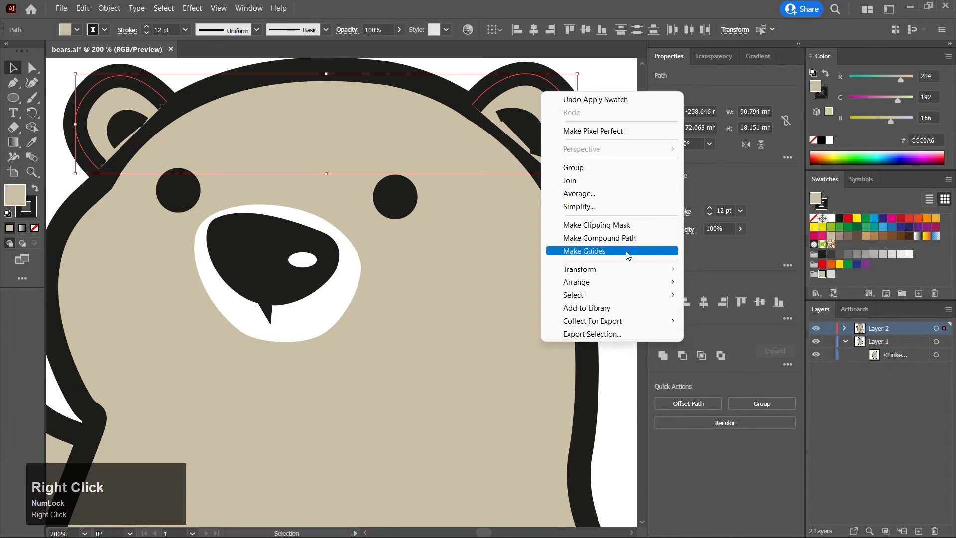
mouse_move(626, 289)
click(719, 321)
click(492, 253)
scroll(492, 253, down, 4)
drag(502, 364, 480, 272)
click(528, 378)
scroll(527, 378, down, 1)
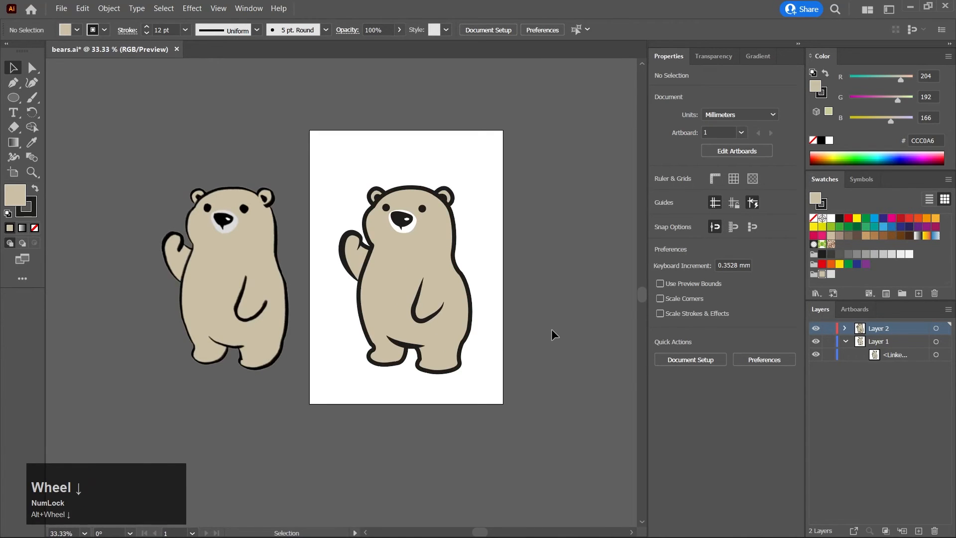
Isolate the raised arm group, set its outline's stroke to 16 pt, and leave isolation mode
click(346, 252)
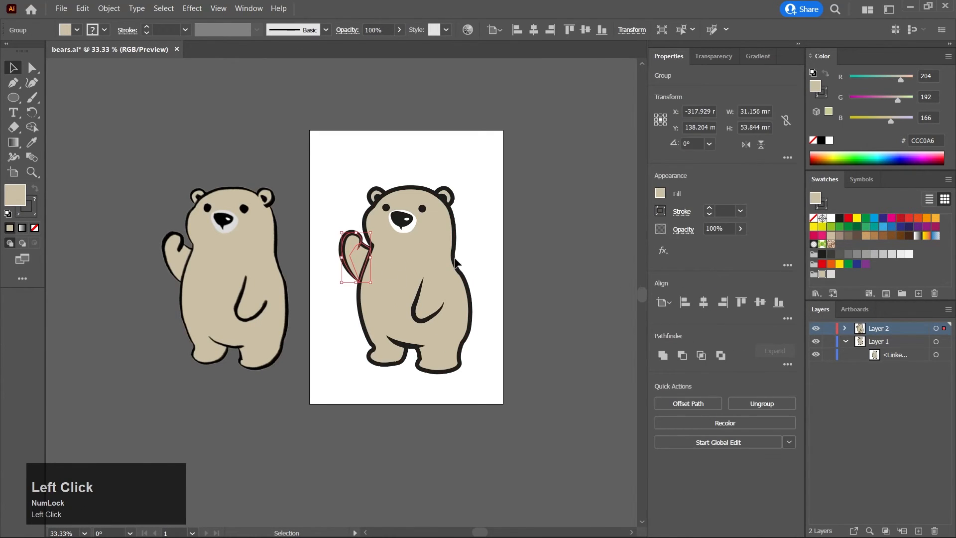
scroll(363, 263, up, 5)
middle_click(389, 250)
double_click(330, 211)
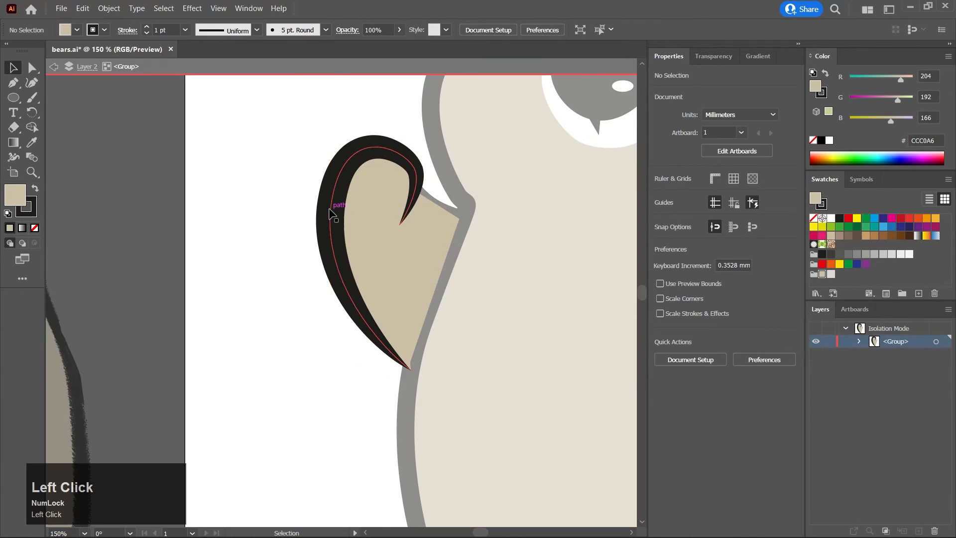
click(329, 211)
scroll(725, 210, down, 3)
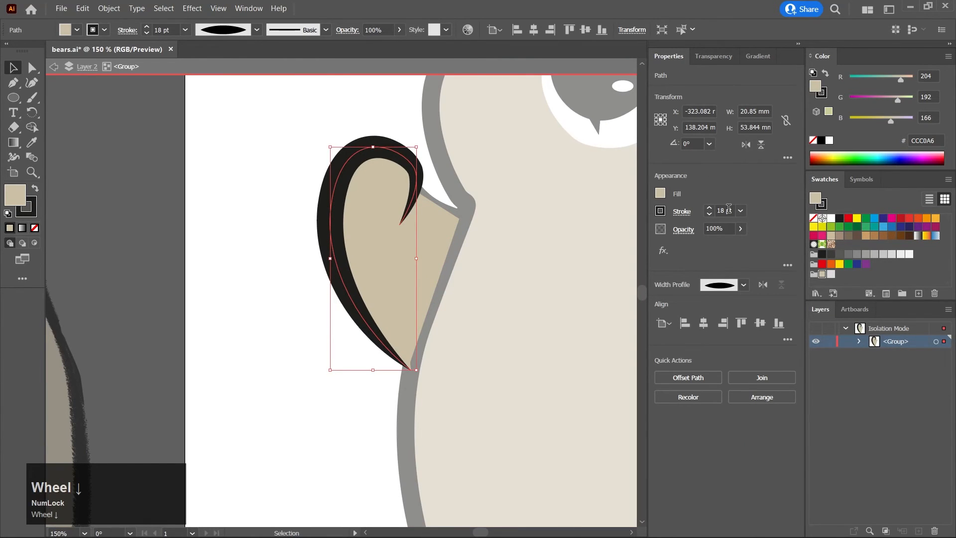
double_click(536, 240)
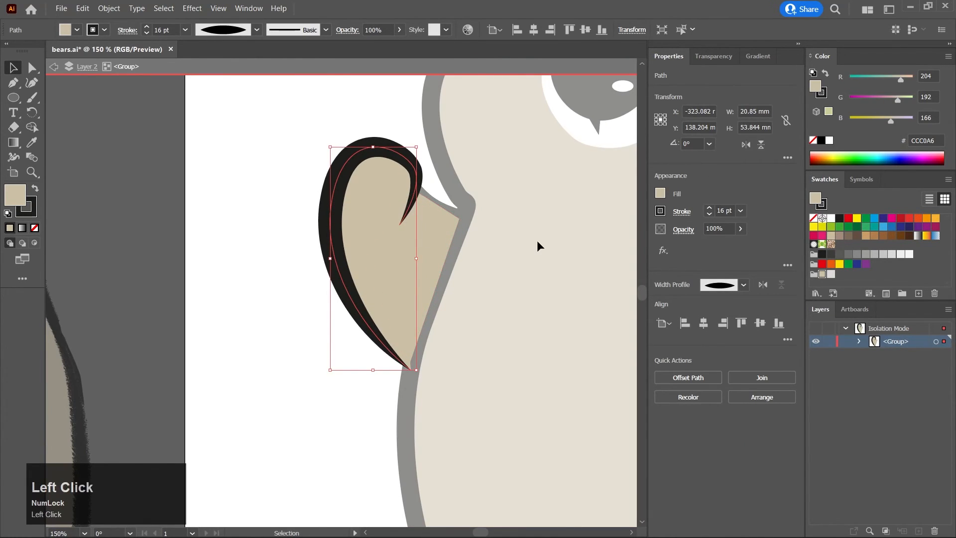
scroll(538, 241, down, 5)
middle_click(538, 241)
Adjust the end anchor and curve handle of the short line joining the raised arm's thumb to the body
scroll(512, 253, up, 4)
middle_click(420, 166)
click(33, 67)
scroll(422, 164, up, 1)
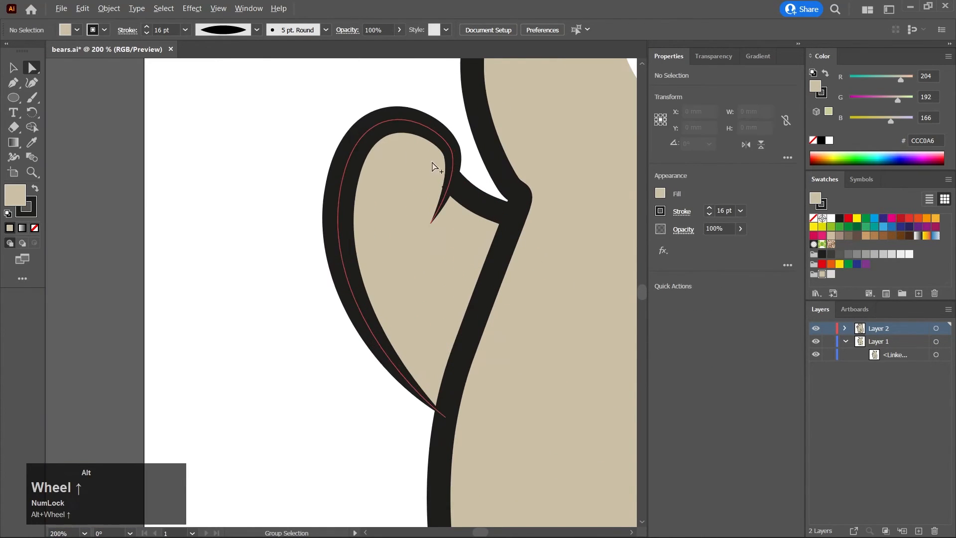
click(450, 180)
scroll(450, 180, up, 4)
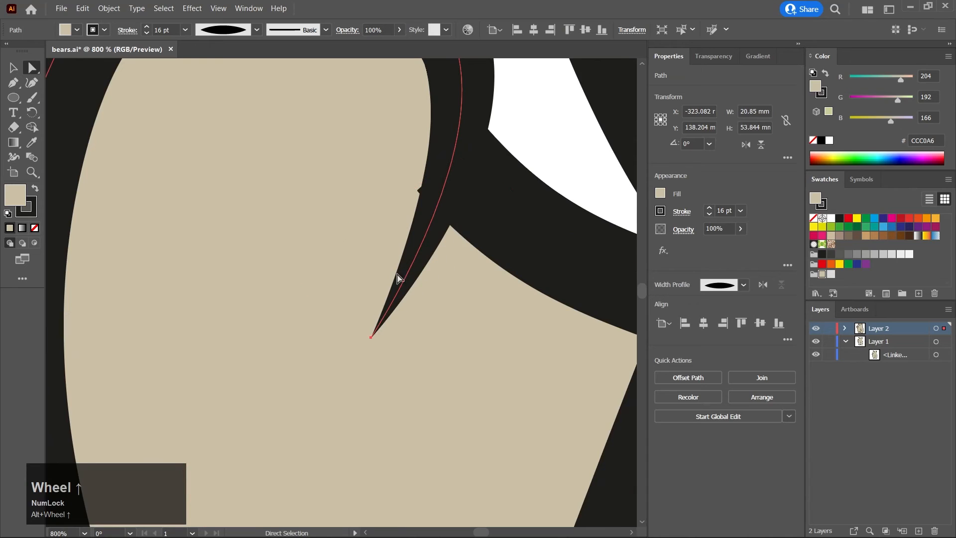
click(486, 192)
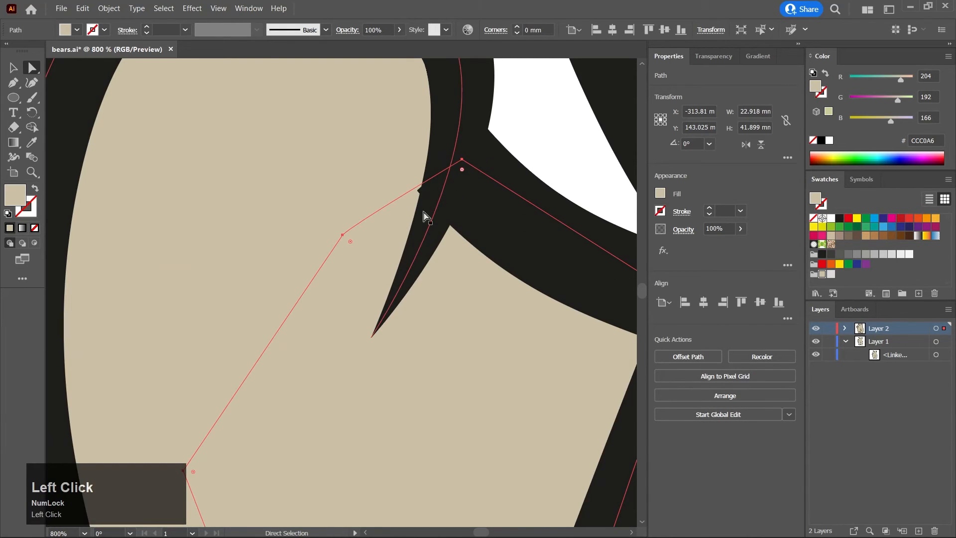
scroll(411, 298, down, 2)
click(478, 268)
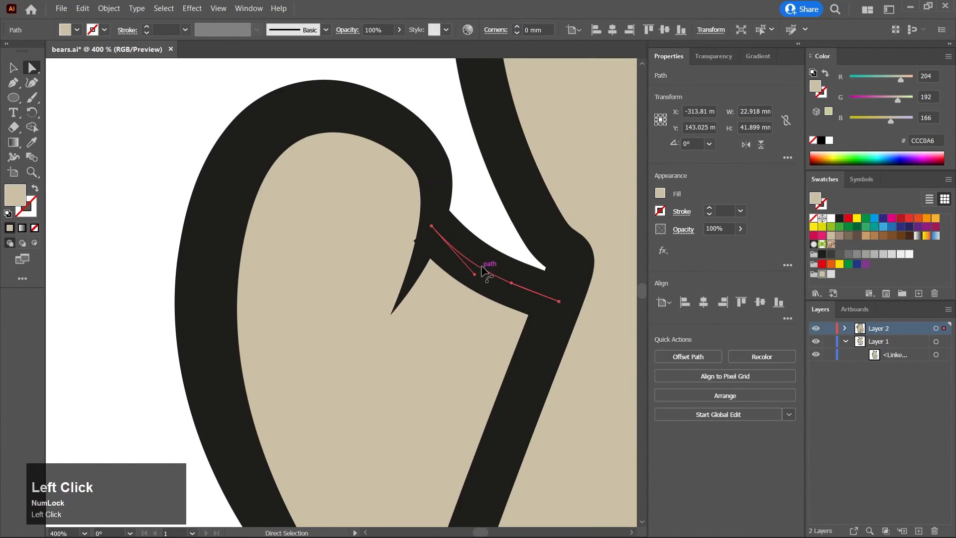
drag(431, 227, 432, 227)
drag(477, 281, 478, 270)
alt+scroll(252, 213, down, 4)
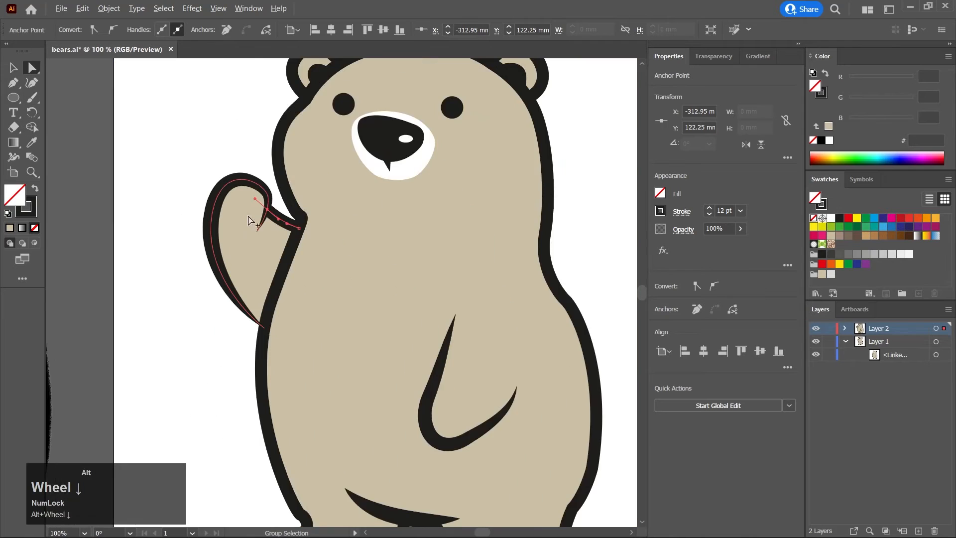
middle_click(367, 277)
alt+scroll(365, 294, down, 3)
click(246, 122)
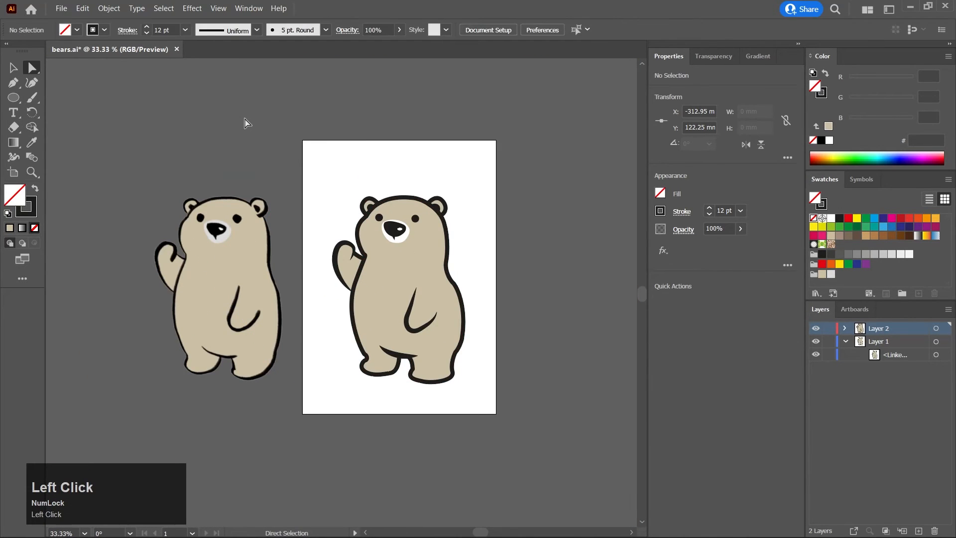
Export the artwork as a JPEG named bears with Use Artboards, in RGB at maximum quality and 144 ppi
click(13, 67)
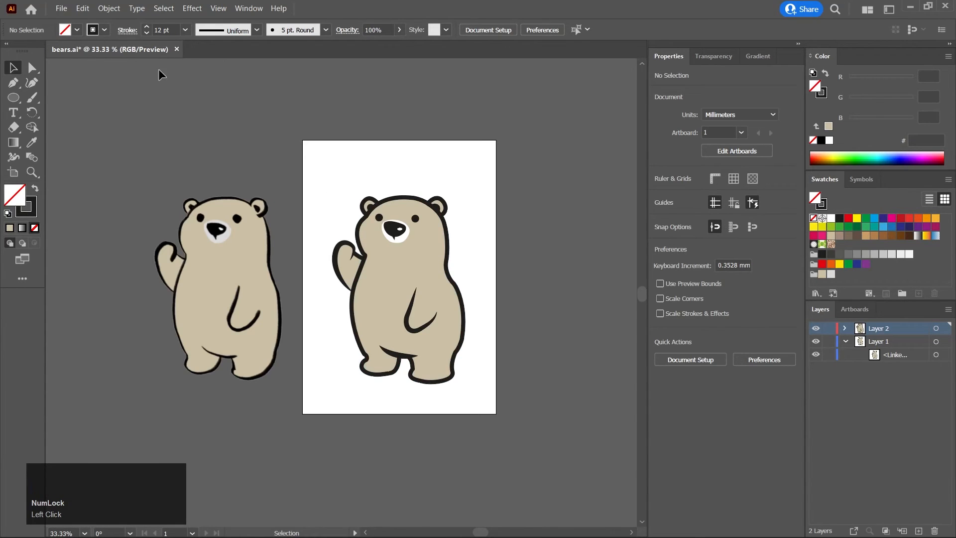
click(60, 10)
mouse_move(149, 240)
click(300, 254)
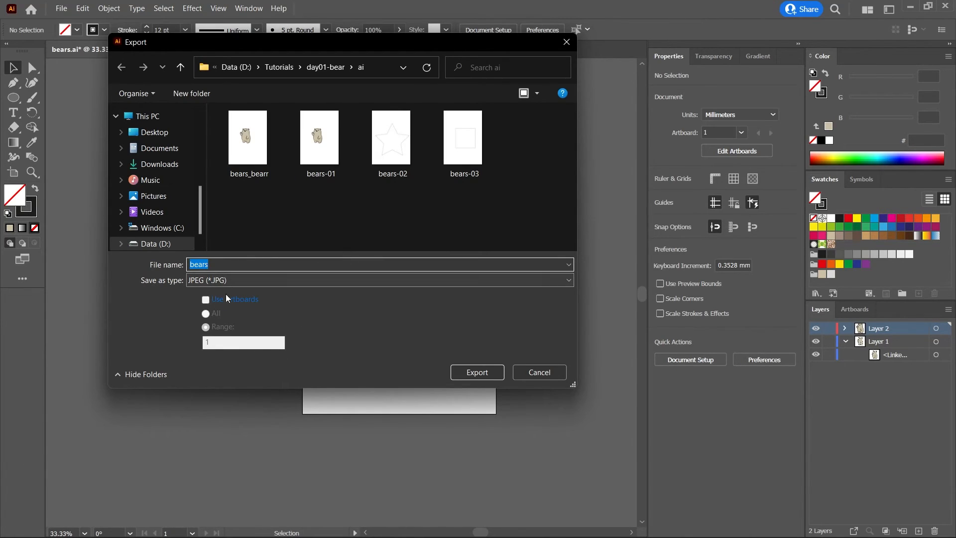
click(215, 302)
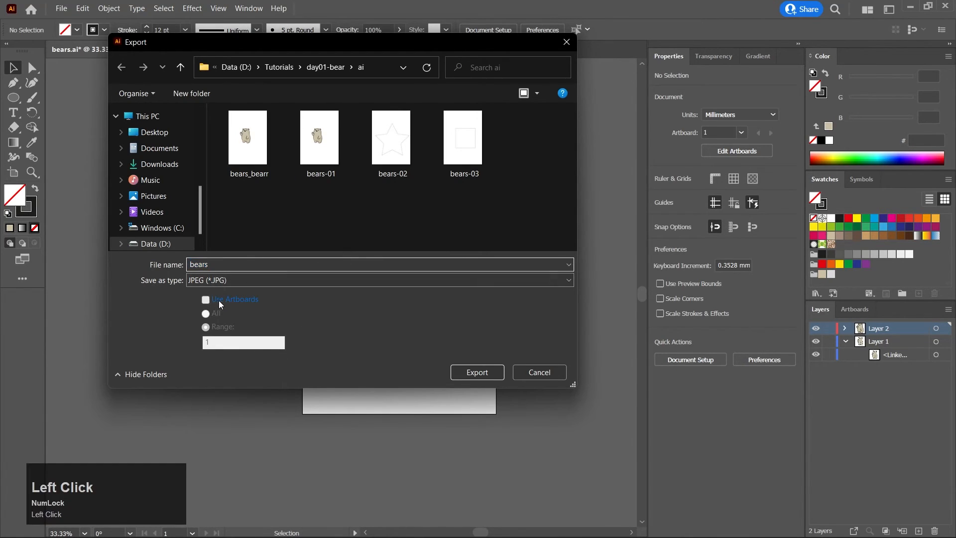
click(477, 375)
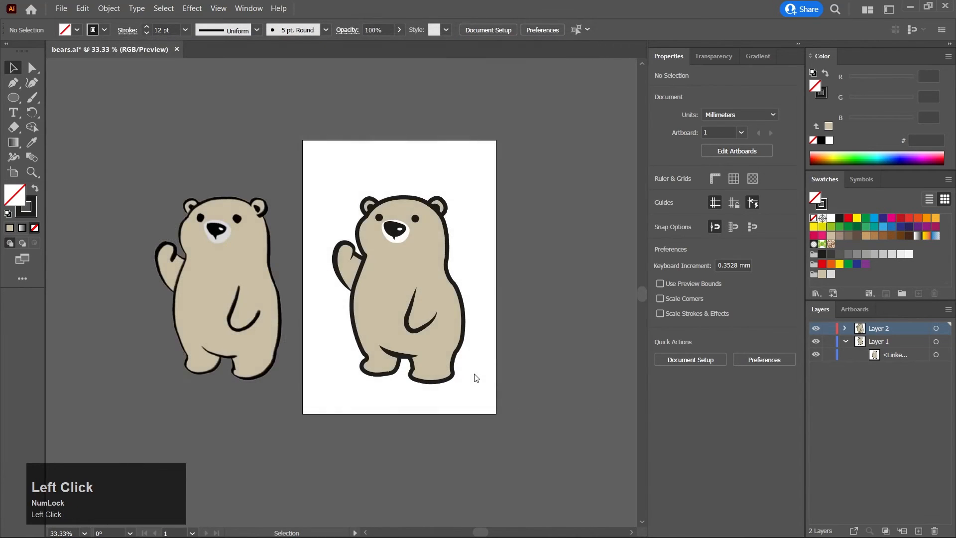
click(458, 314)
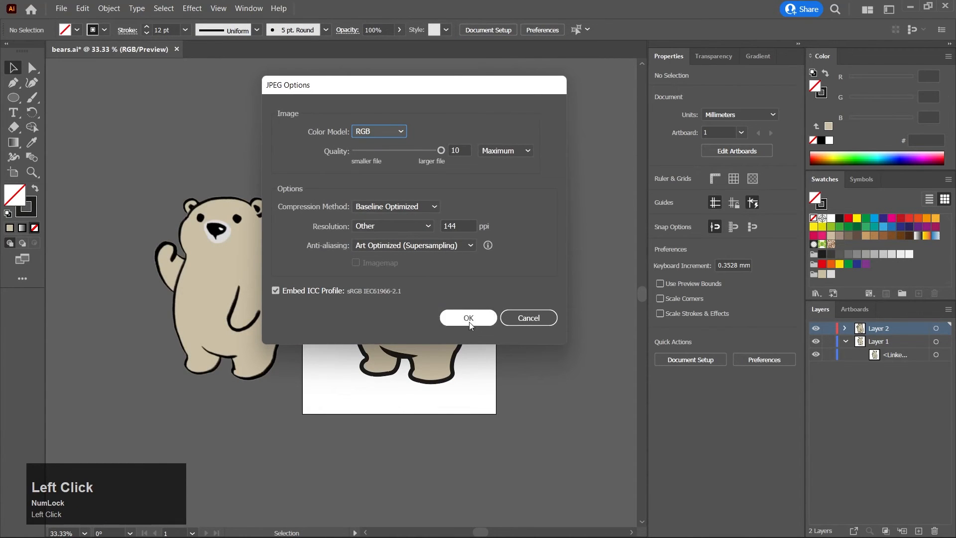
click(591, 314)
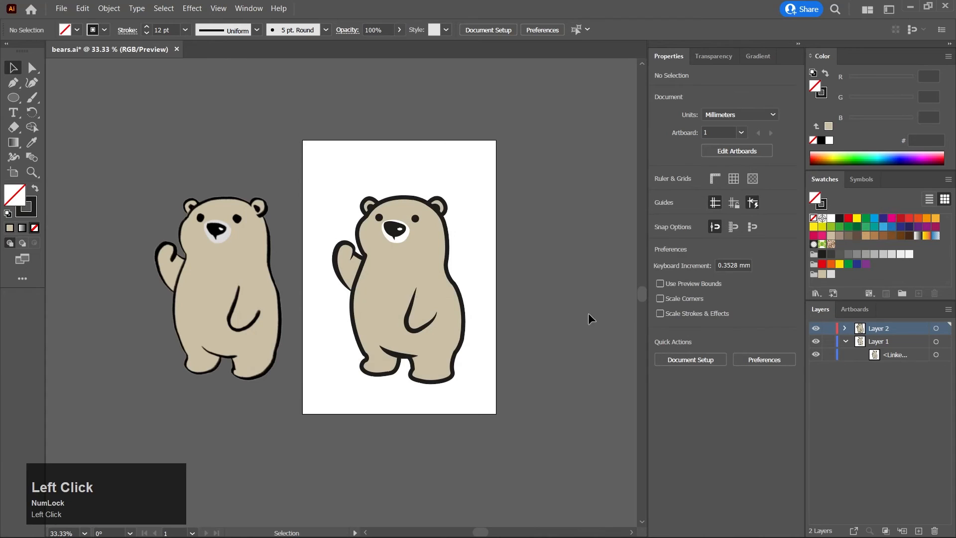
scroll(401, 355, down, 1)
middle_click(401, 355)
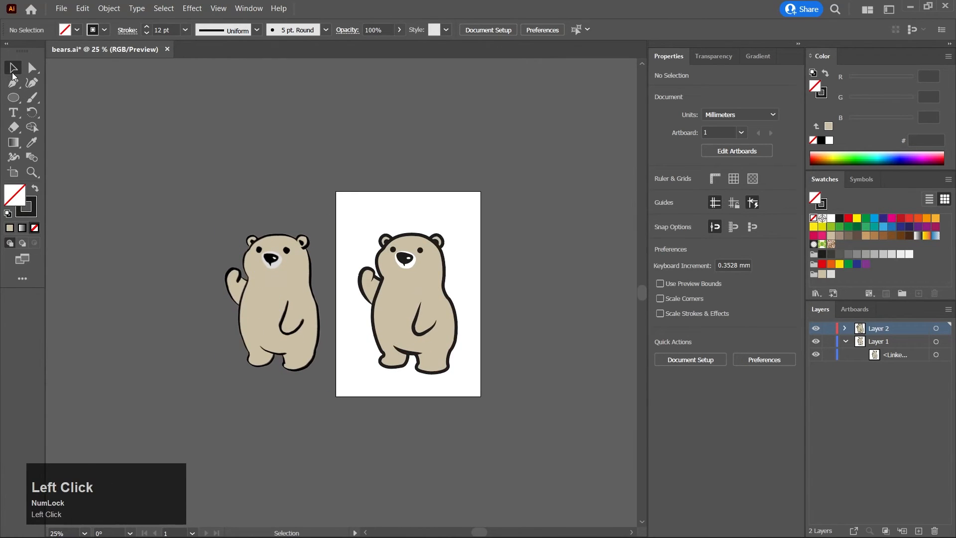
scroll(409, 298, up, 2)
middle_click(442, 321)
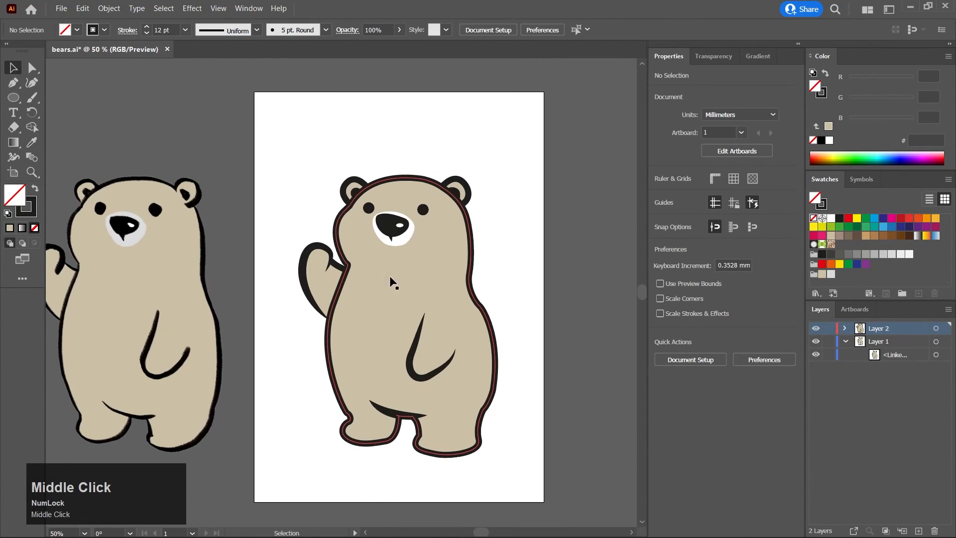
click(32, 68)
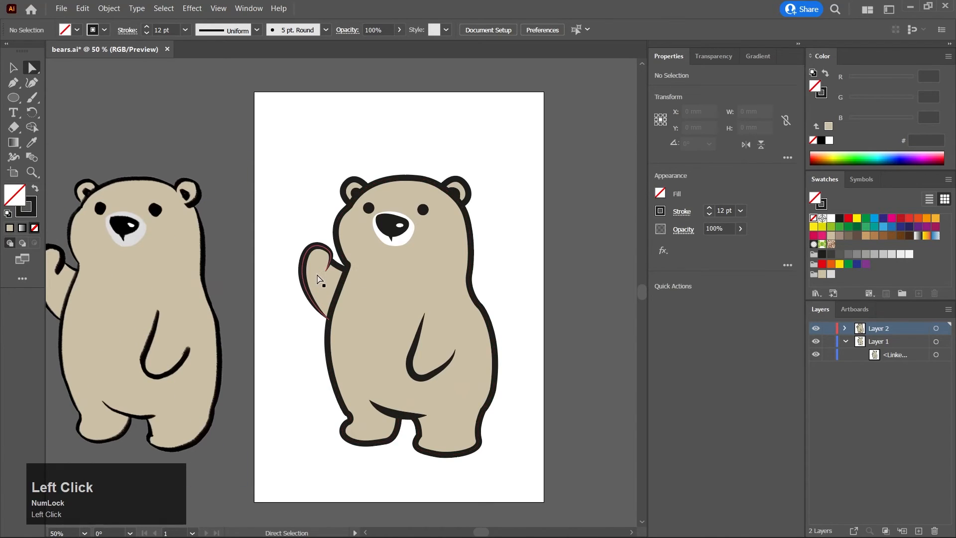
click(319, 277)
shift+click(383, 265)
shift+click(383, 268)
click(17, 67)
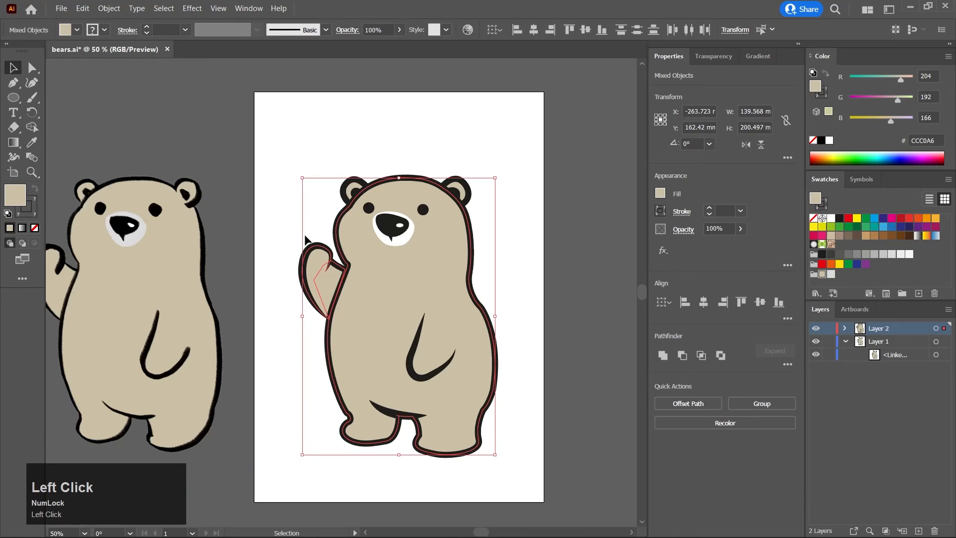
click(239, 183)
Select the whole bear artwork on the artboard and open Recolor Artwork for it
alt+scroll(255, 237, down, 1)
drag(276, 169, 431, 387)
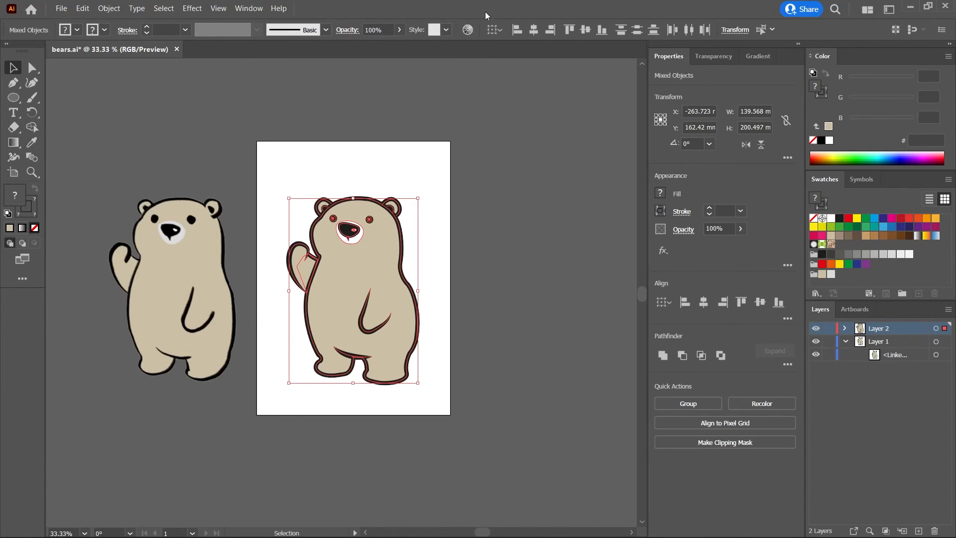
click(468, 31)
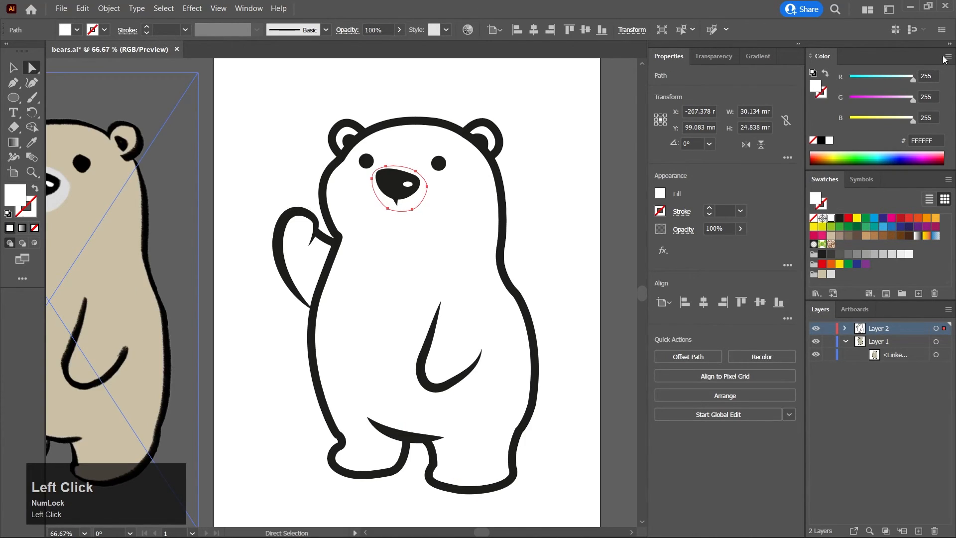
Try the HSB and CMYK slider modes for the selected muzzle's fill colour
click(947, 57)
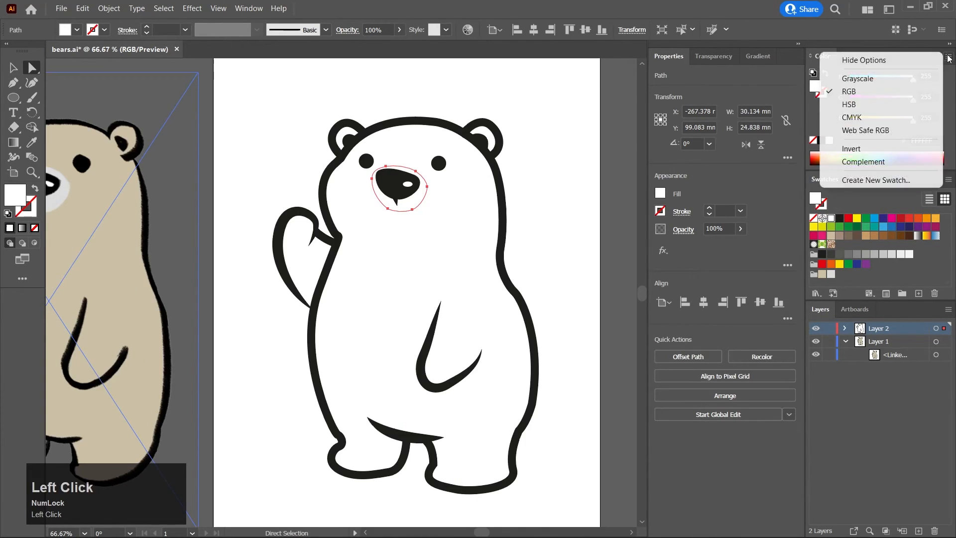
click(911, 52)
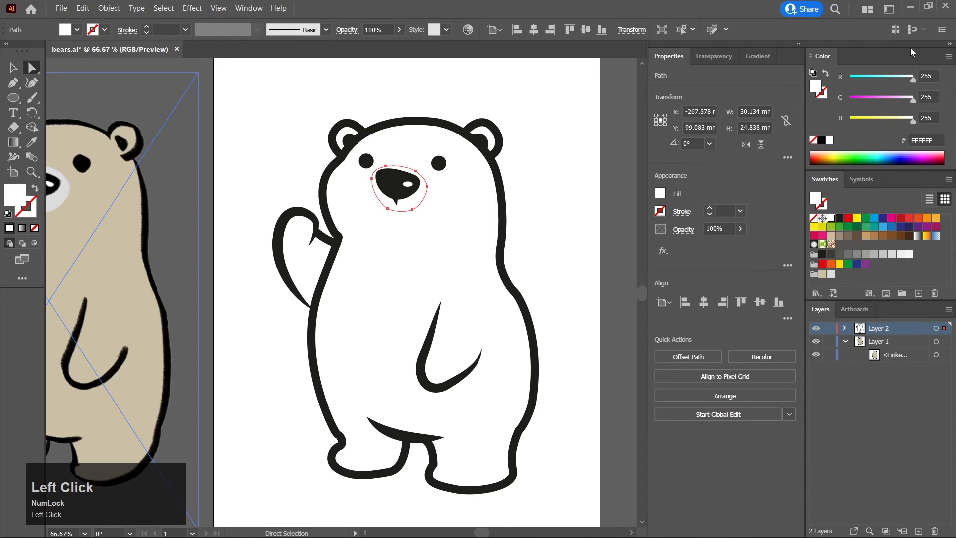
click(947, 58)
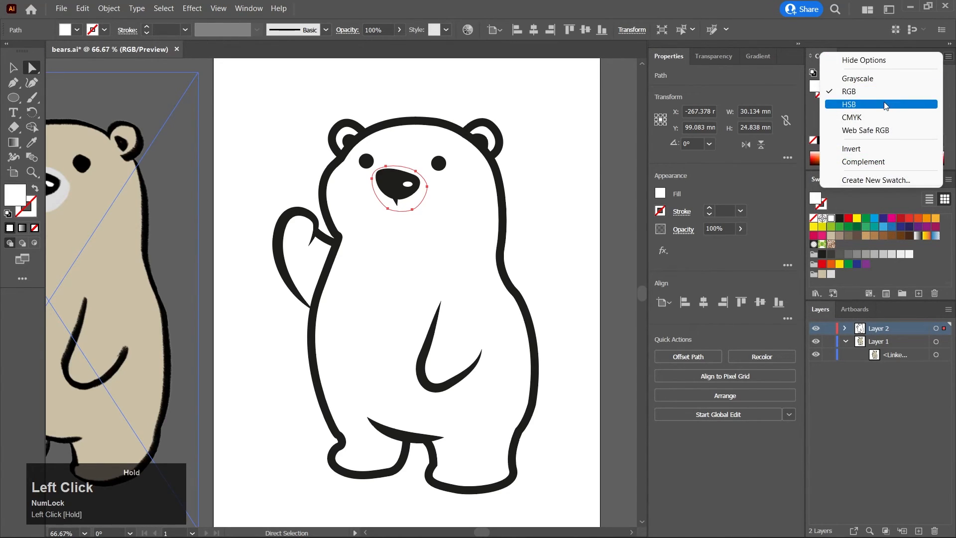
click(884, 104)
click(948, 57)
click(891, 117)
Switch the colour sliders to HSB, lower the muzzle fill's brightness to 94.12%, and deselect it
click(947, 56)
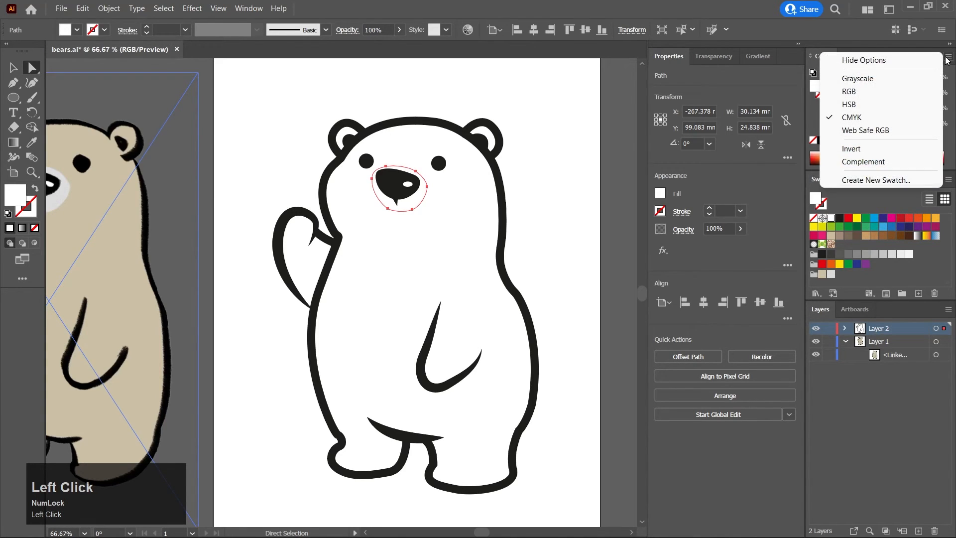
click(877, 105)
drag(906, 119, 900, 119)
click(909, 117)
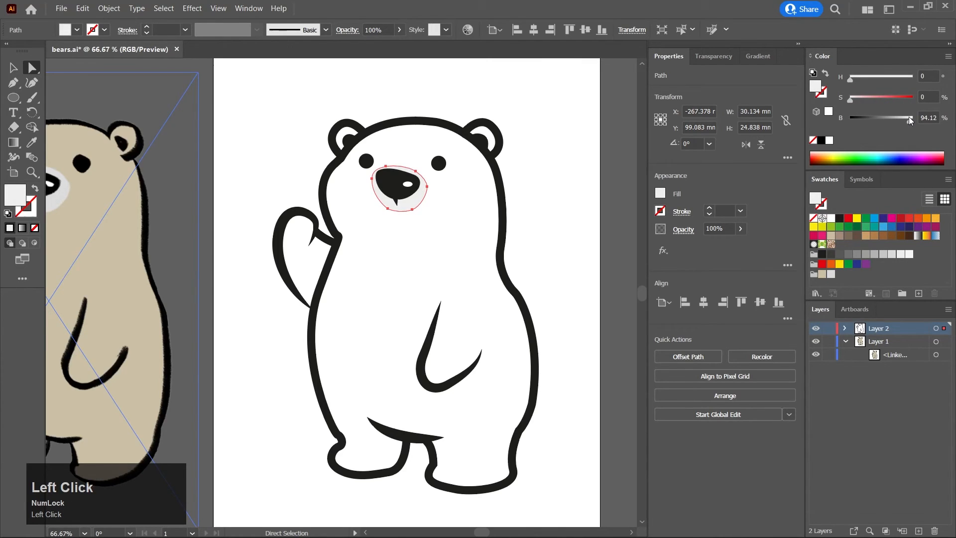
click(547, 187)
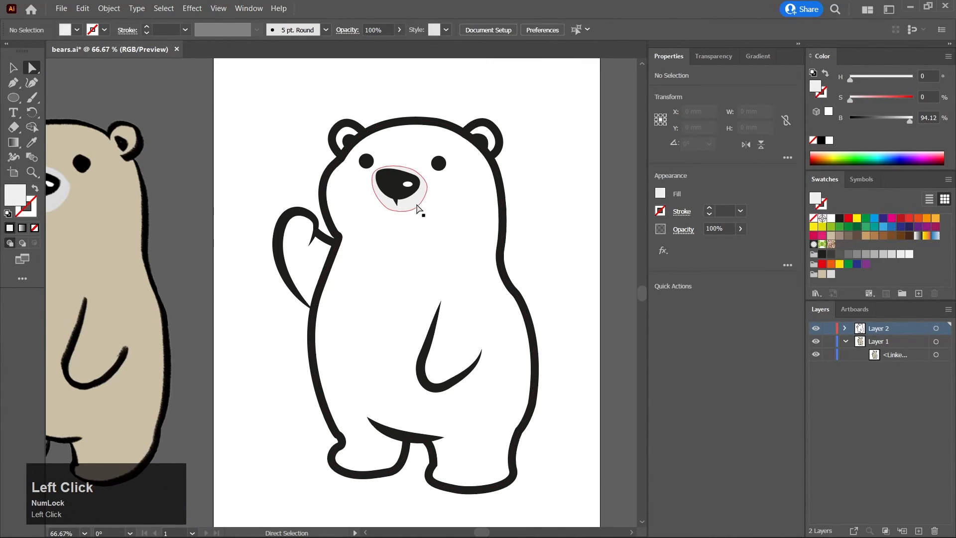
scroll(573, 215, down, 1)
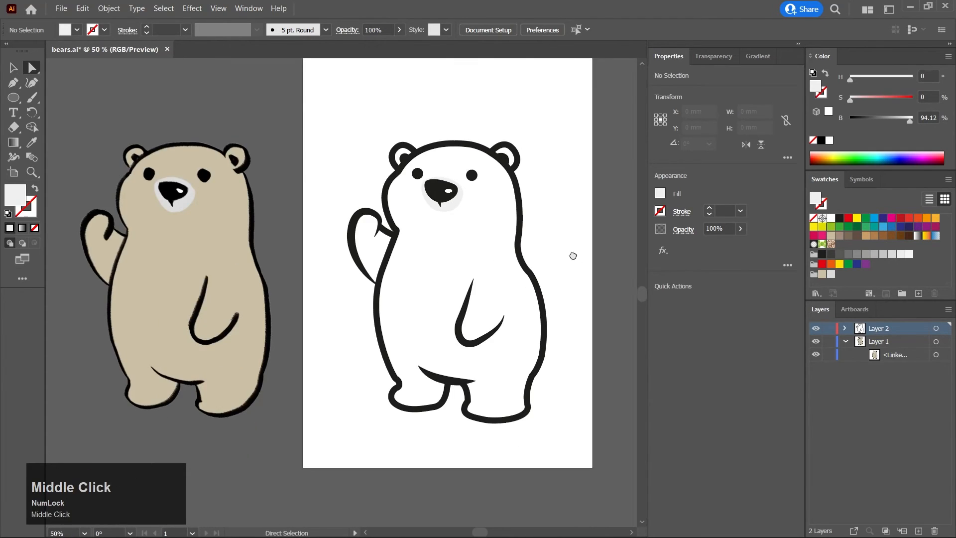
drag(572, 258, 559, 199)
click(30, 10)
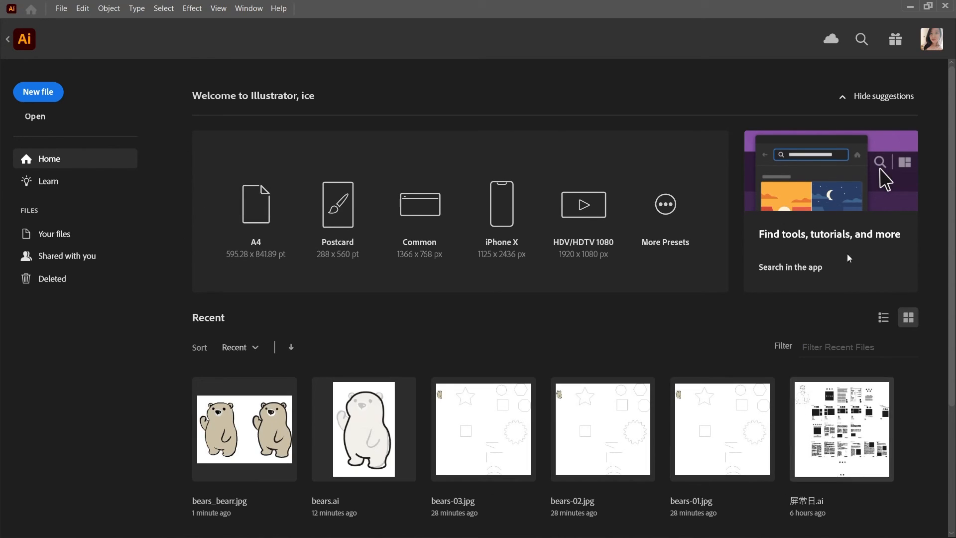
scroll(408, 332, down, 3)
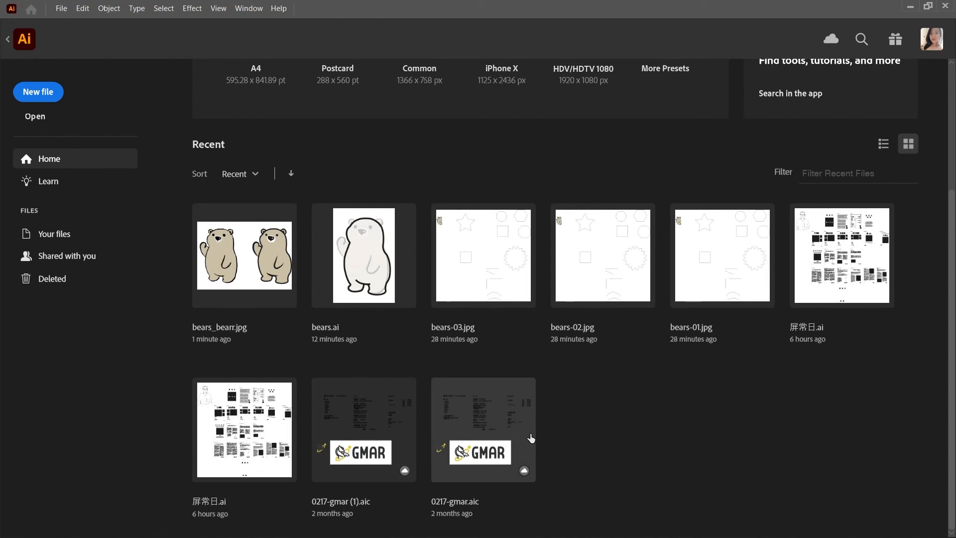
click(490, 446)
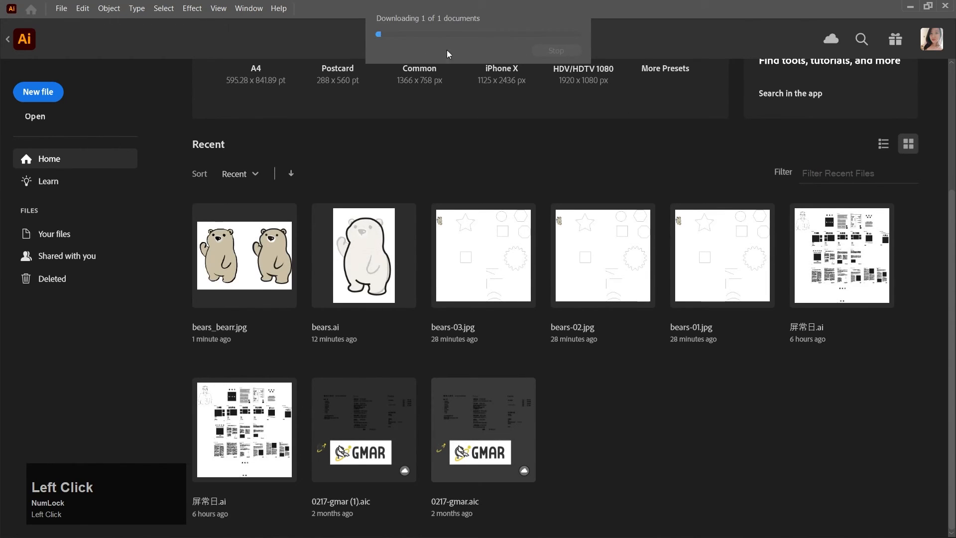
click(555, 52)
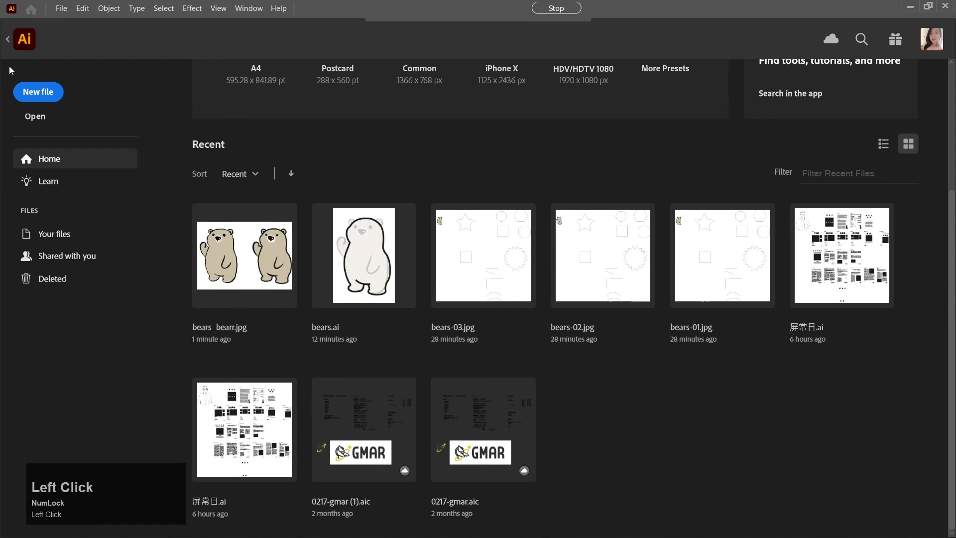
scroll(433, 230, up, 3)
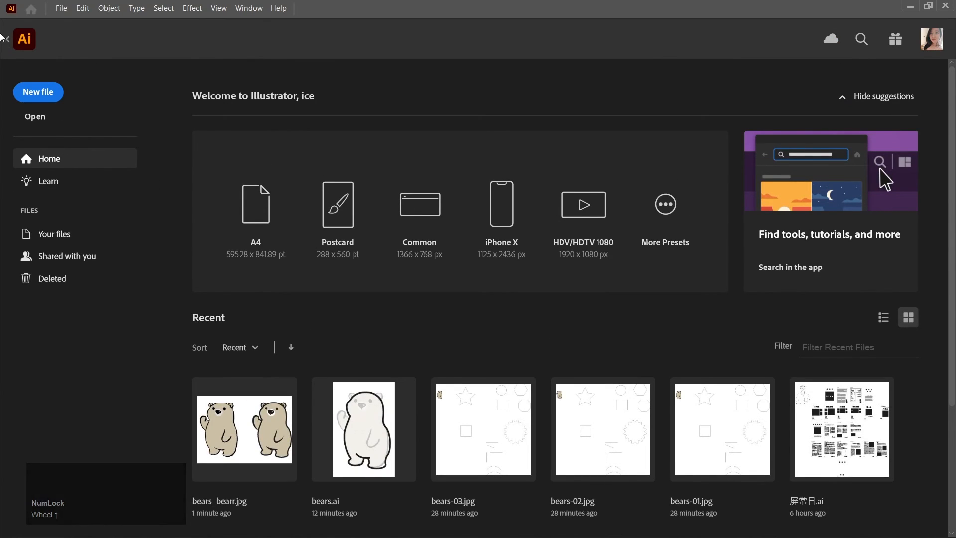
click(7, 43)
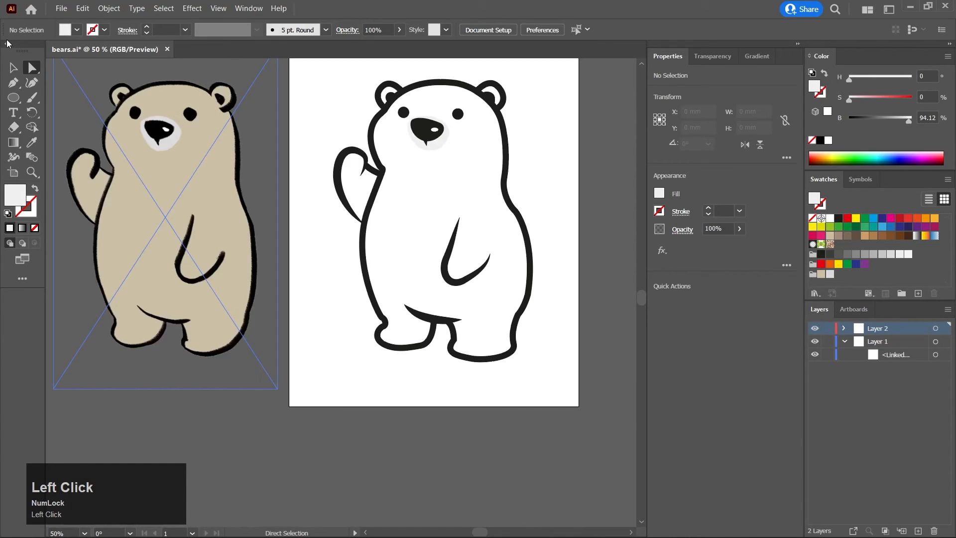
Export the white bear as a PNG named bears with Use Artboards enabled for artboard range 1
drag(390, 408, 390, 374)
drag(307, 311, 311, 348)
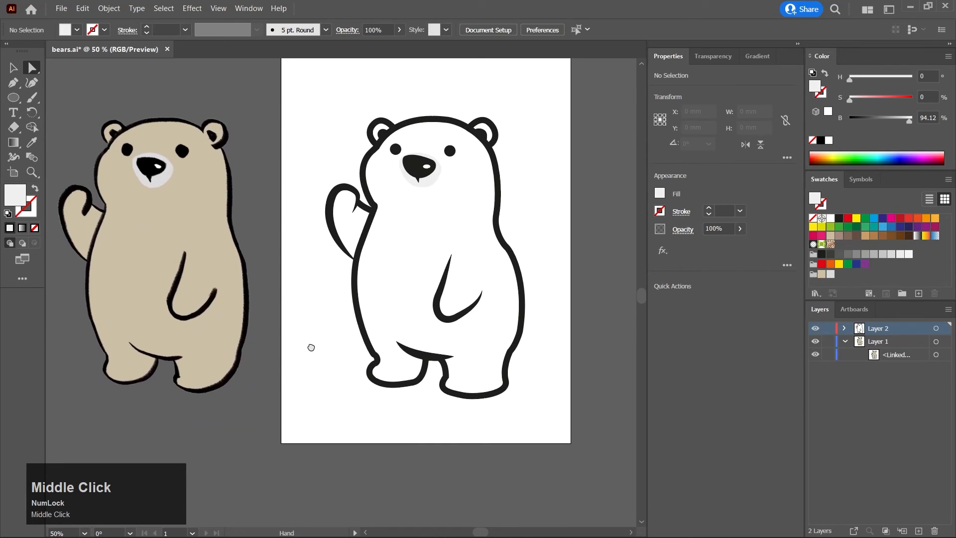
click(63, 10)
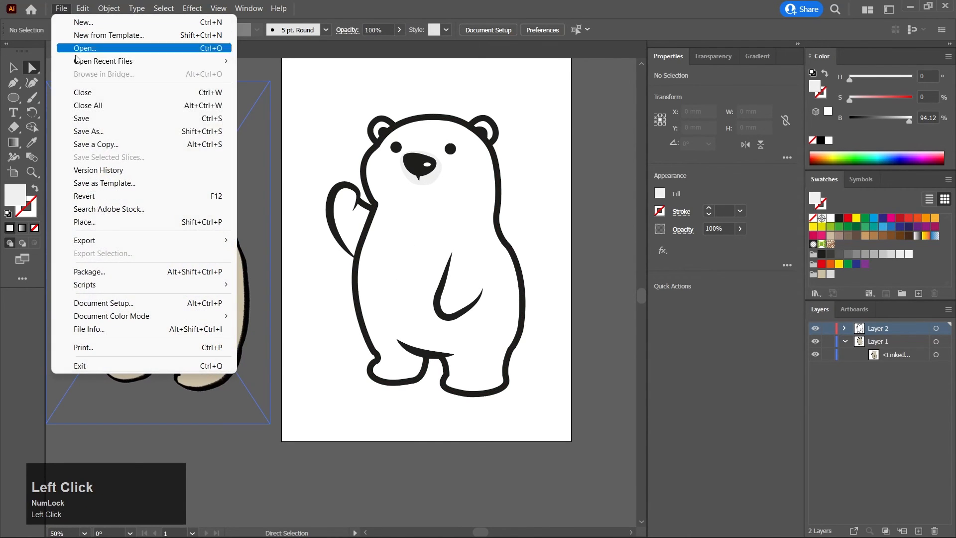
mouse_move(91, 241)
click(283, 254)
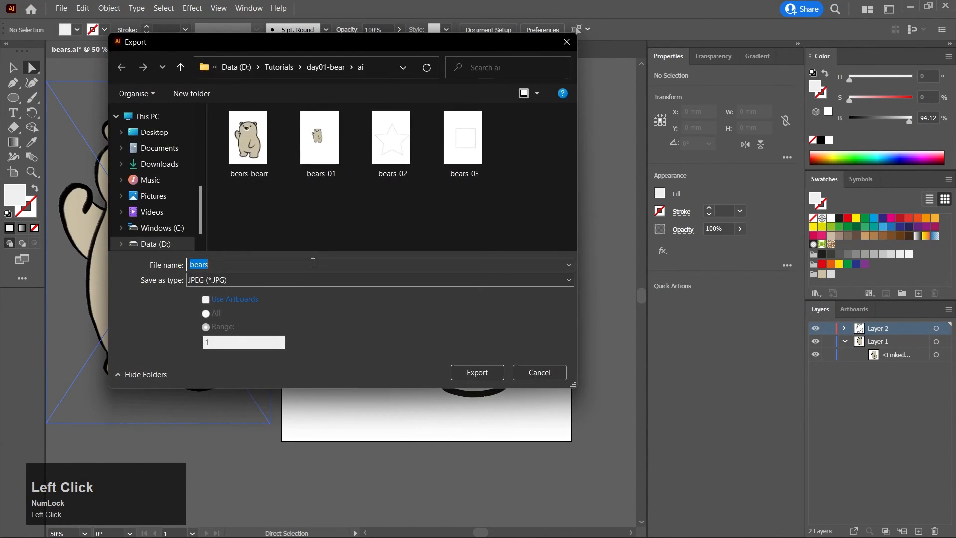
click(229, 301)
click(262, 281)
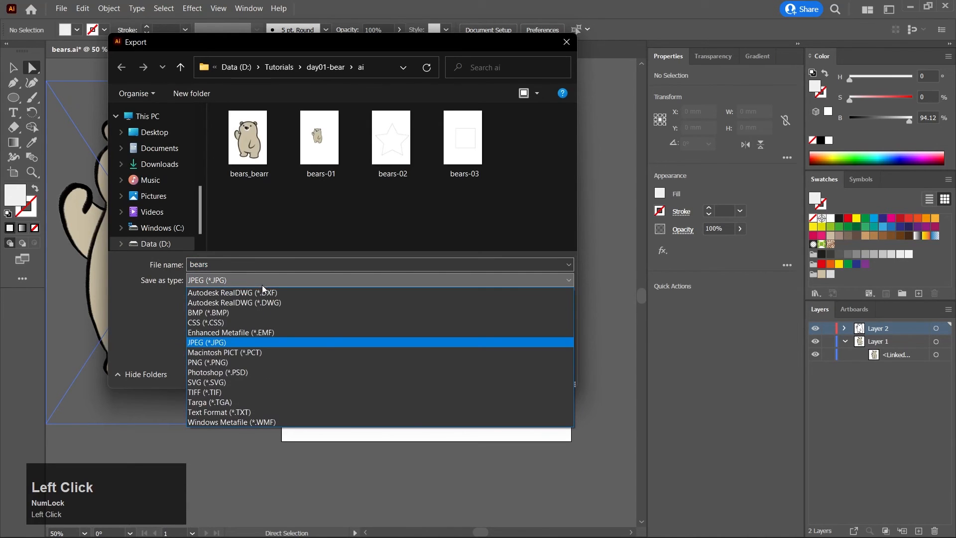
click(246, 362)
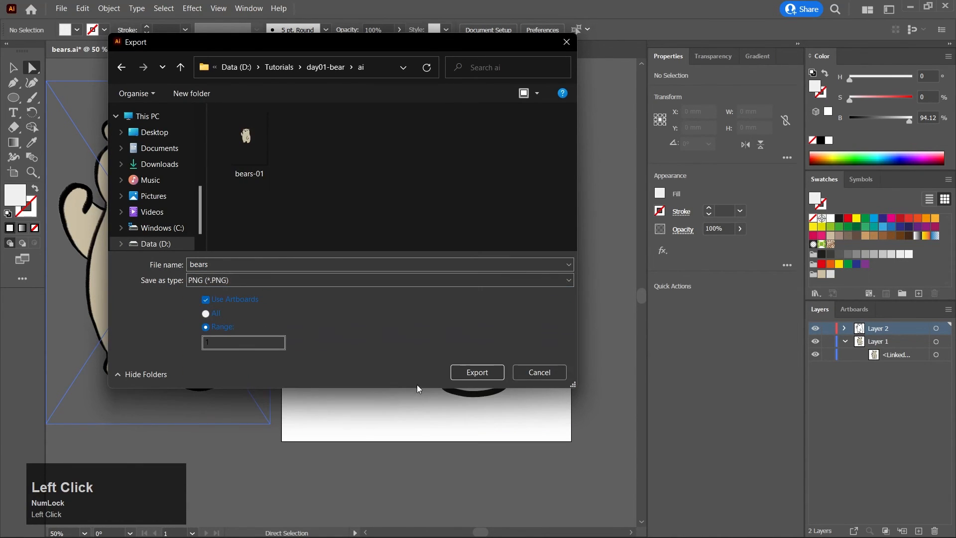
click(476, 373)
click(444, 363)
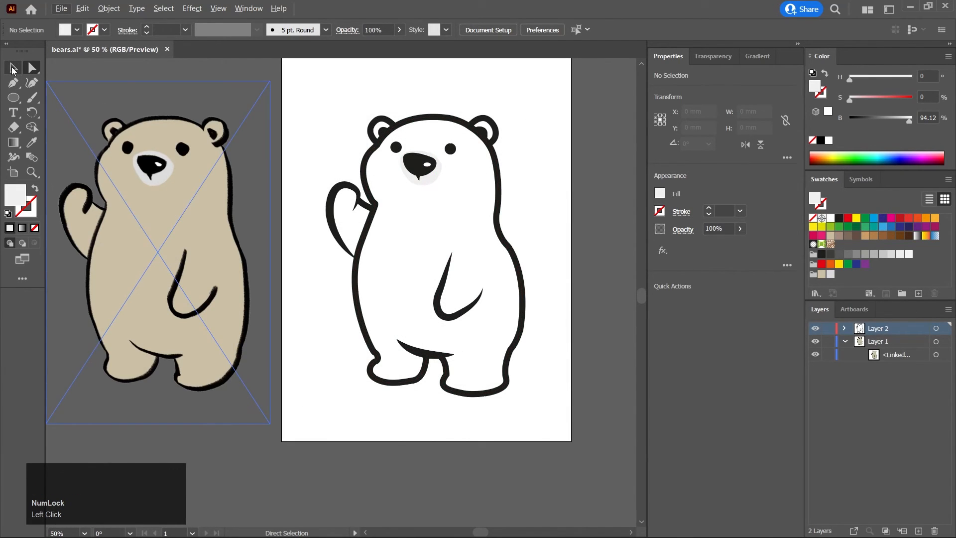
Fill the lowered arm, the raised arm and both outer ears with the near-black swatch (H 60°, S 6.9%, B 11.37%), and deselect them
click(12, 69)
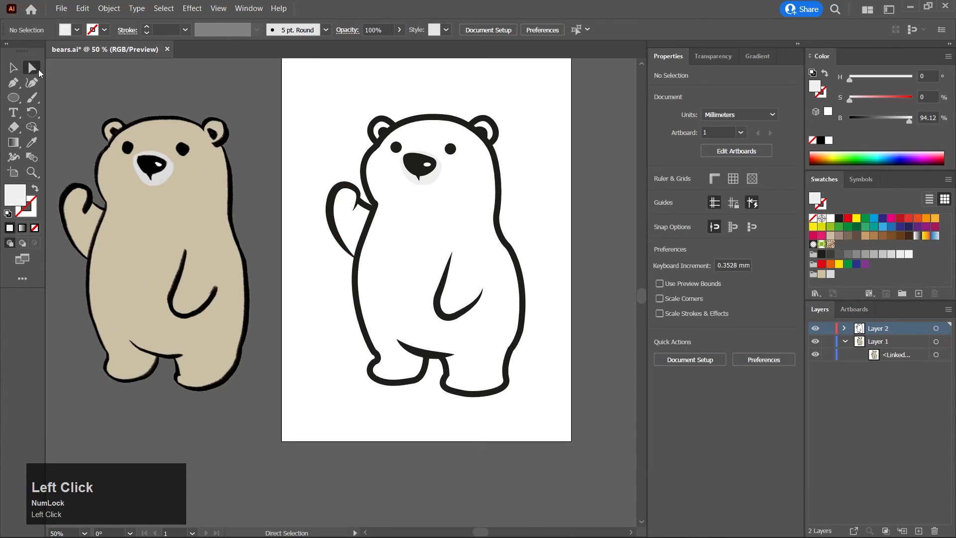
click(37, 72)
middle_click(378, 333)
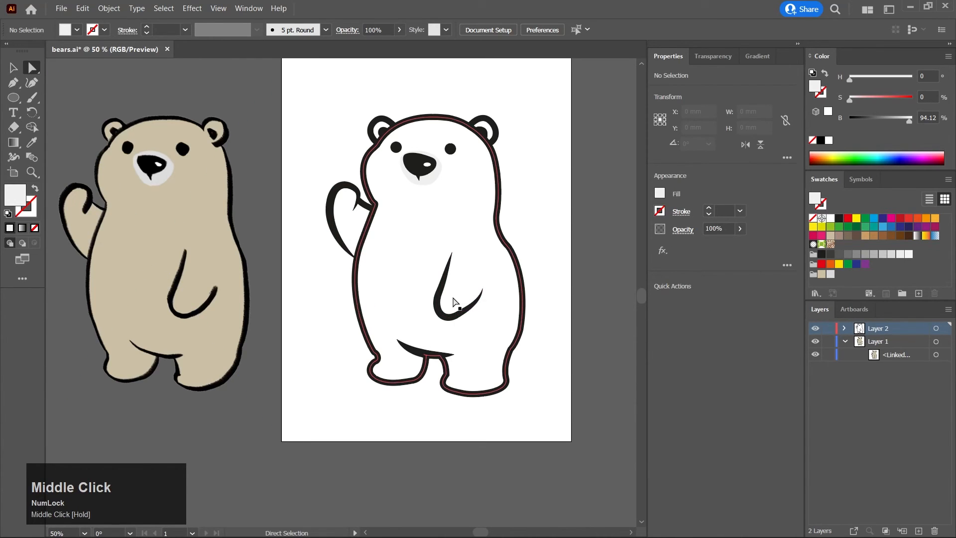
click(456, 314)
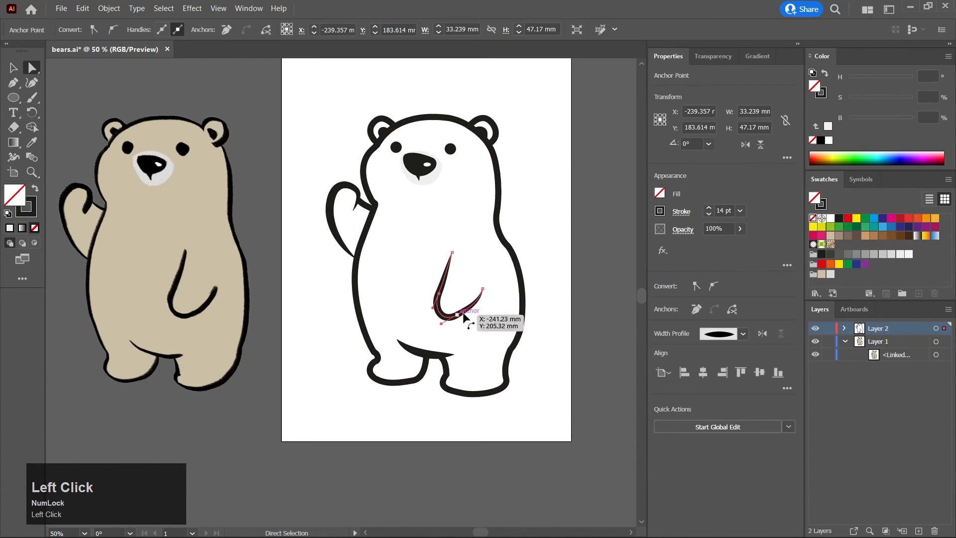
shift+click(330, 212)
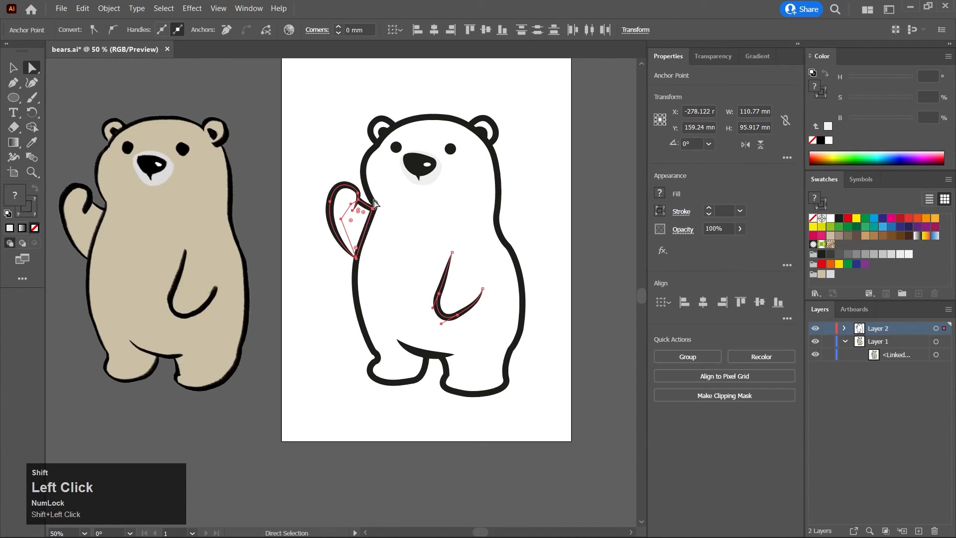
shift+click(485, 122)
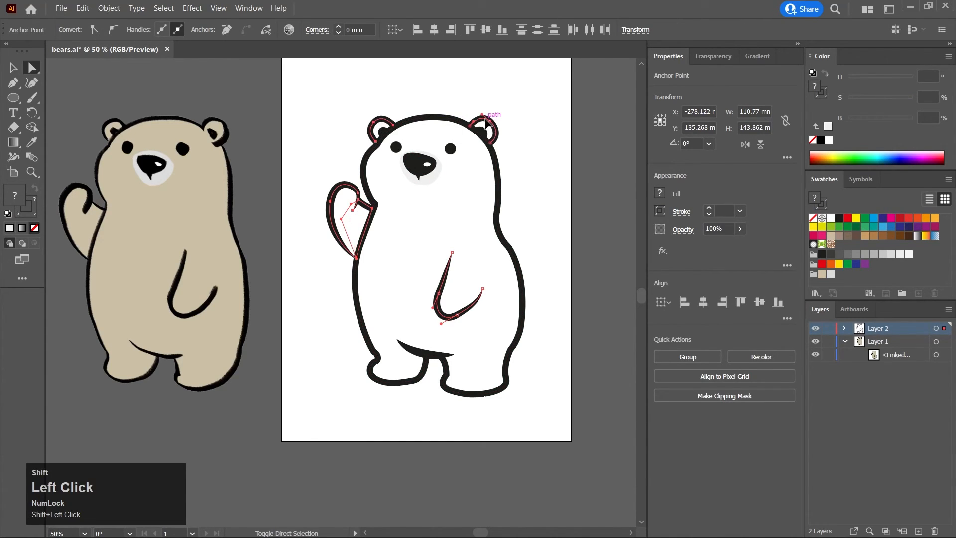
click(823, 142)
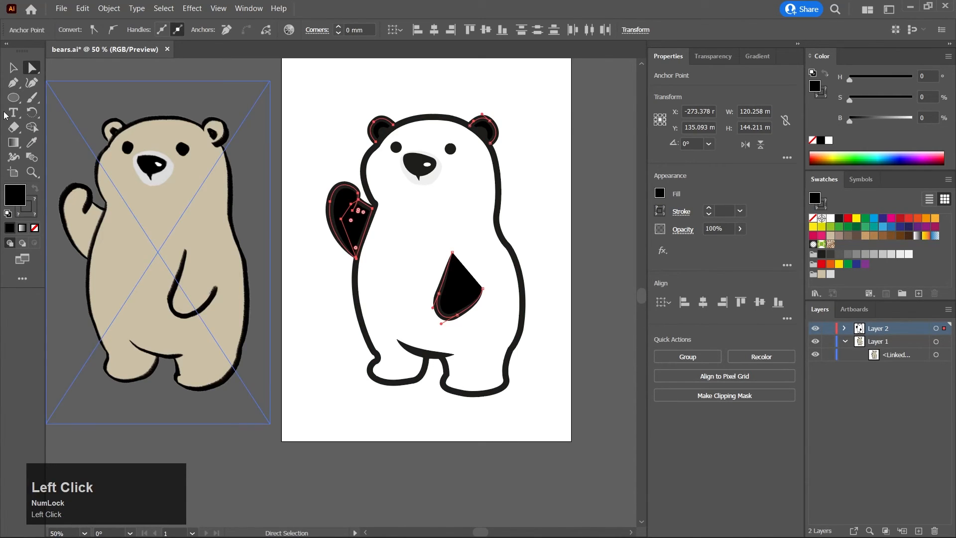
click(840, 218)
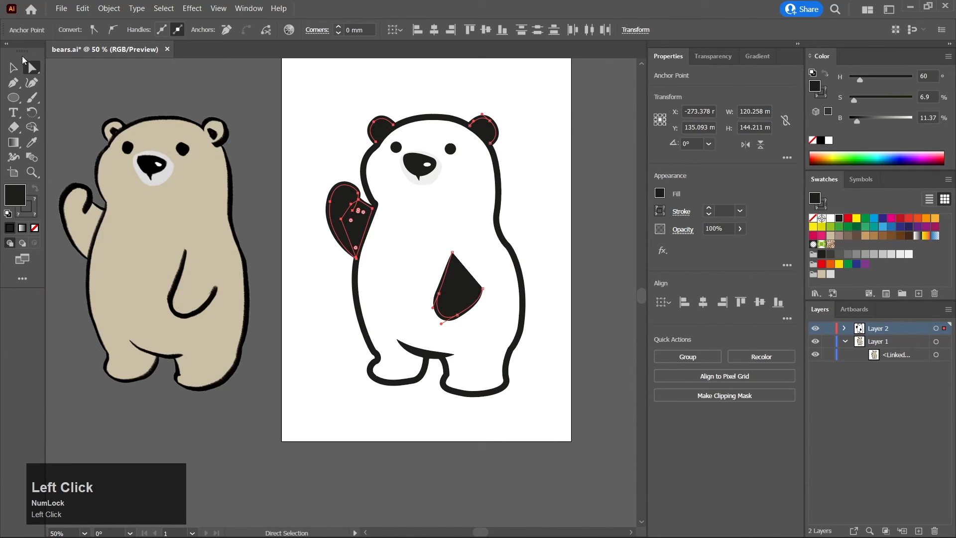
click(12, 67)
click(558, 235)
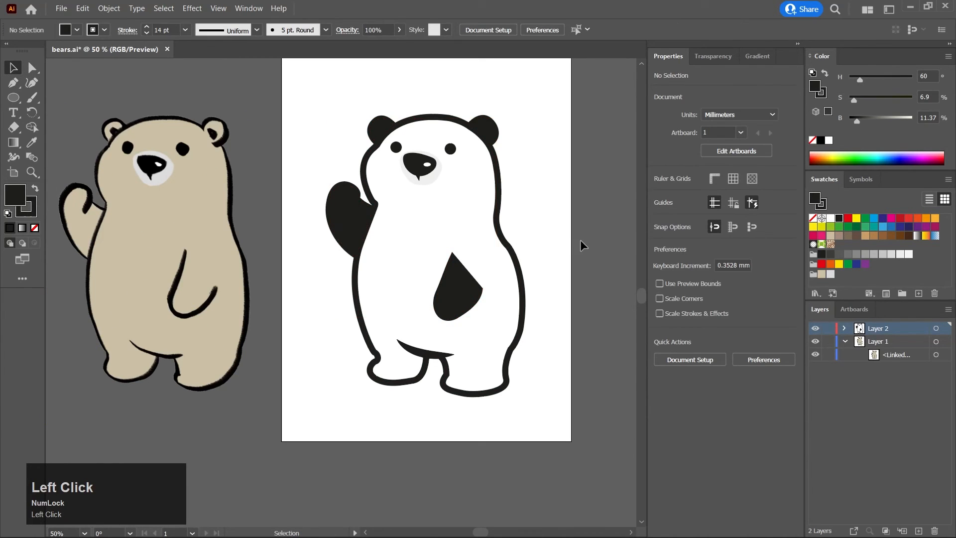
Select the lowered arm and pick up its open path at the upper end with the Pen tool
click(455, 298)
click(15, 83)
scroll(457, 288, up, 3)
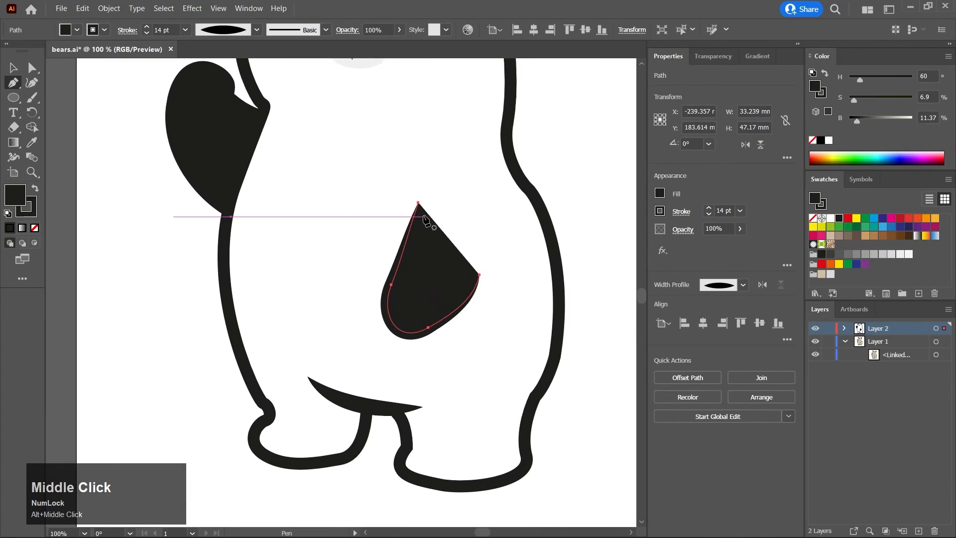
click(418, 203)
drag(454, 186, 461, 187)
key(ctrl+z)
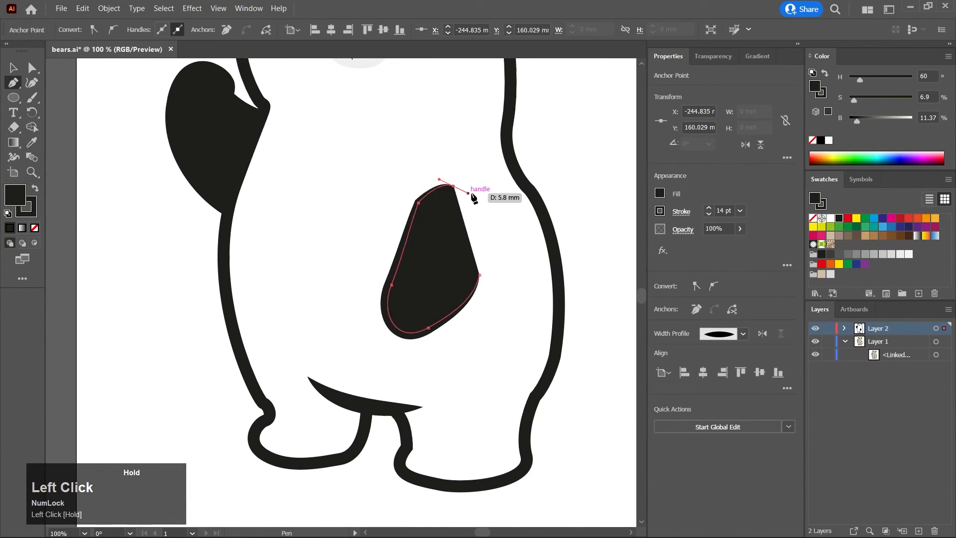
click(431, 179)
key(ctrl+z)
click(443, 169)
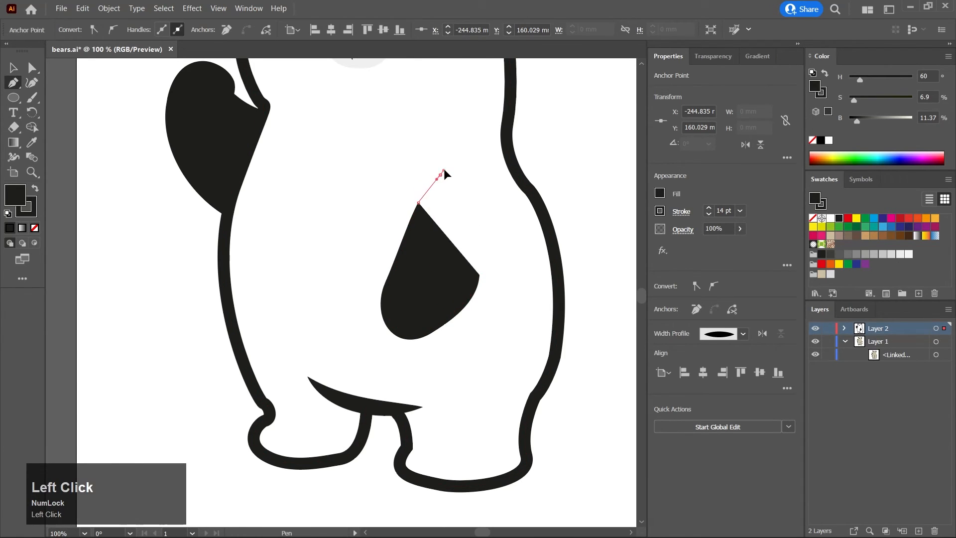
key(ctrl+z)
Extend the lowered arm's path around a rounded upper end and close it at its free endpoint on the outer side
scroll(437, 172, up, 3)
mouse_move(432, 150)
mouse_down()
mouse_move(440, 137)
mouse_move(494, 265)
mouse_up()
middle_click(483, 266)
click(441, 411)
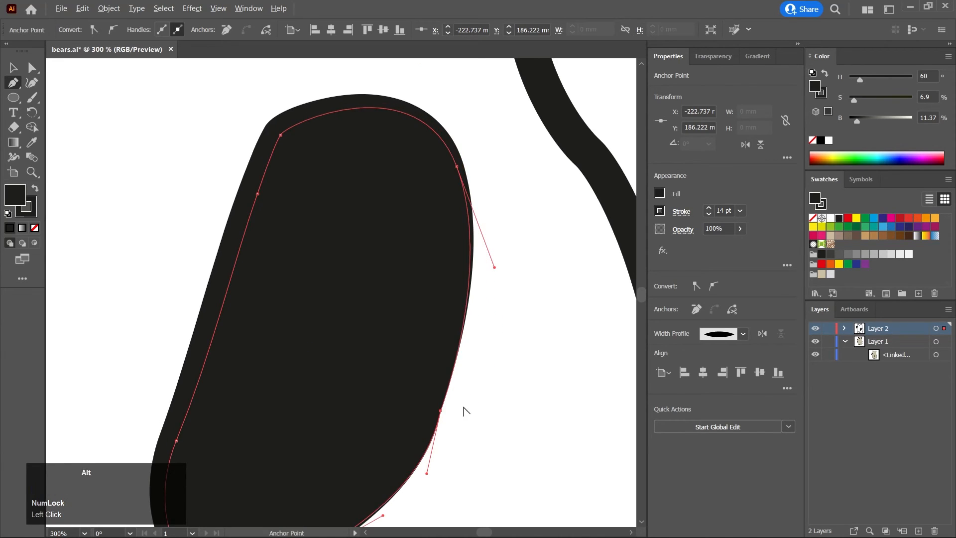
Smooth the lowered arm's upper inner corner by adjusting its curve handle with Direct Selection, and deselect the arm
scroll(463, 408, down, 5)
click(32, 68)
scroll(416, 364, up, 3)
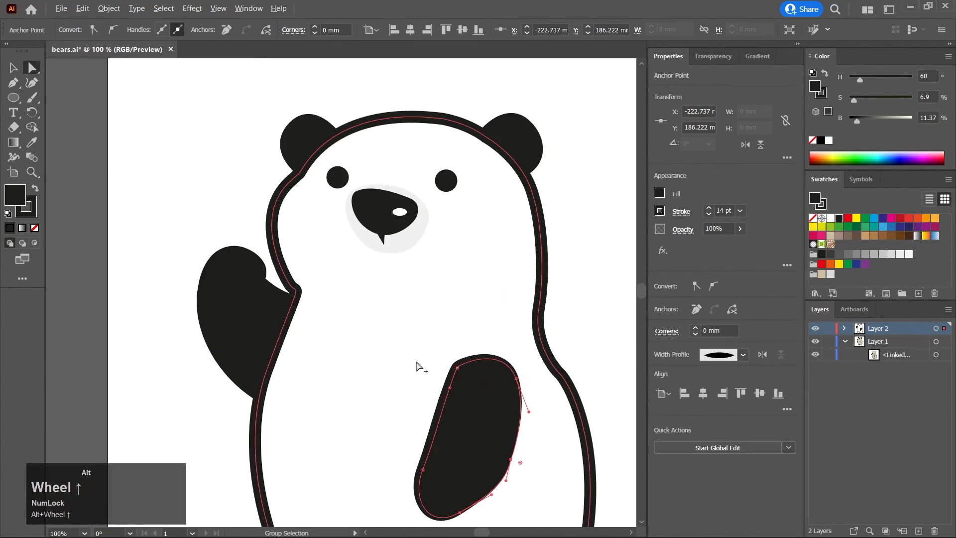
middle_click(380, 279)
scroll(426, 287, up, 2)
click(417, 272)
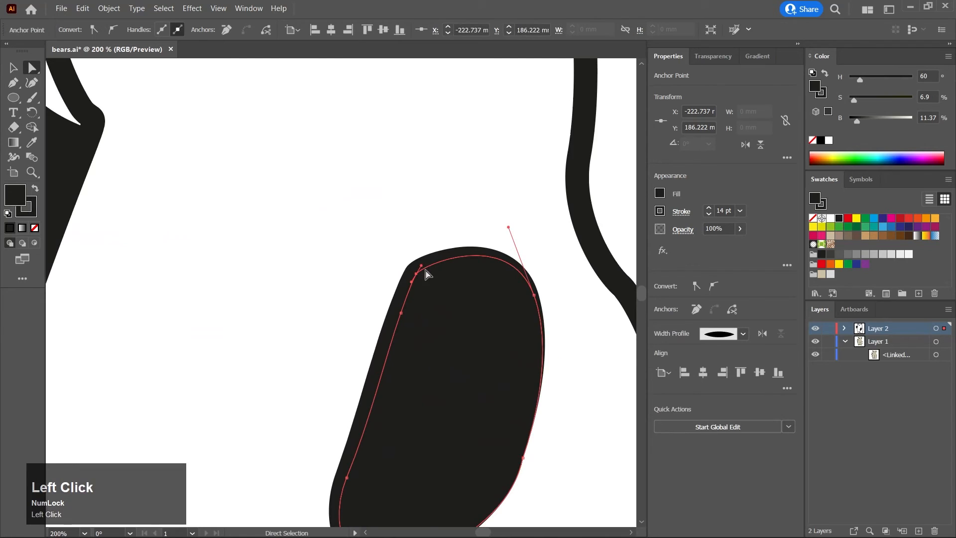
mouse_move(420, 269)
mouse_down()
mouse_move(418, 257)
mouse_move(425, 259)
mouse_up()
scroll(463, 298, down, 3)
middle_click(473, 299)
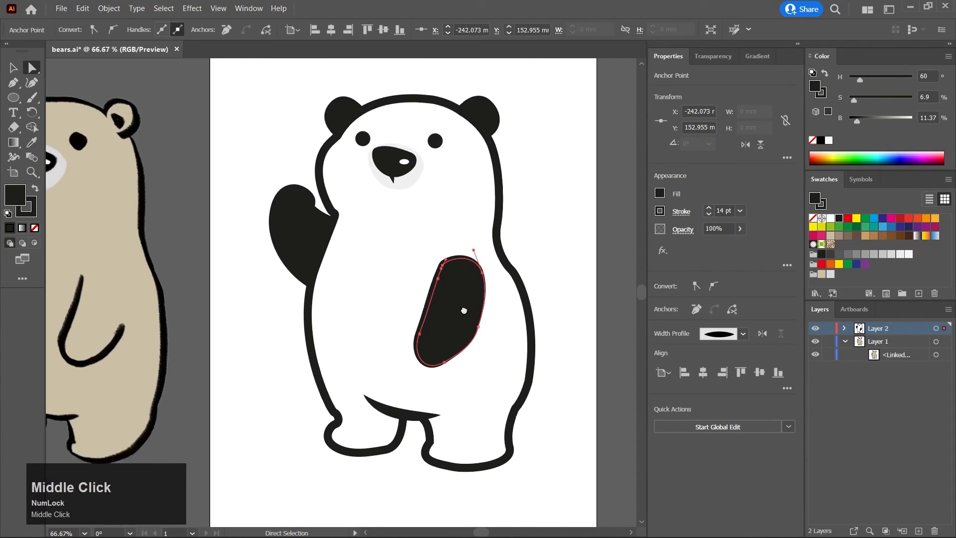
click(555, 220)
Lock Layer 2 and create a new Layer 3 placed between Layer 2 and Layer 1 for drawing the legs
click(15, 86)
middle_click(546, 413)
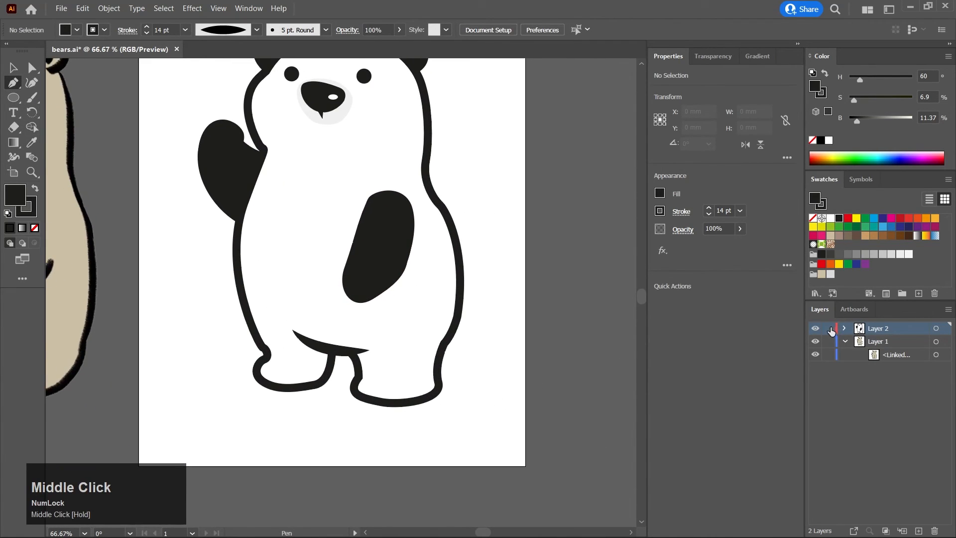
click(829, 329)
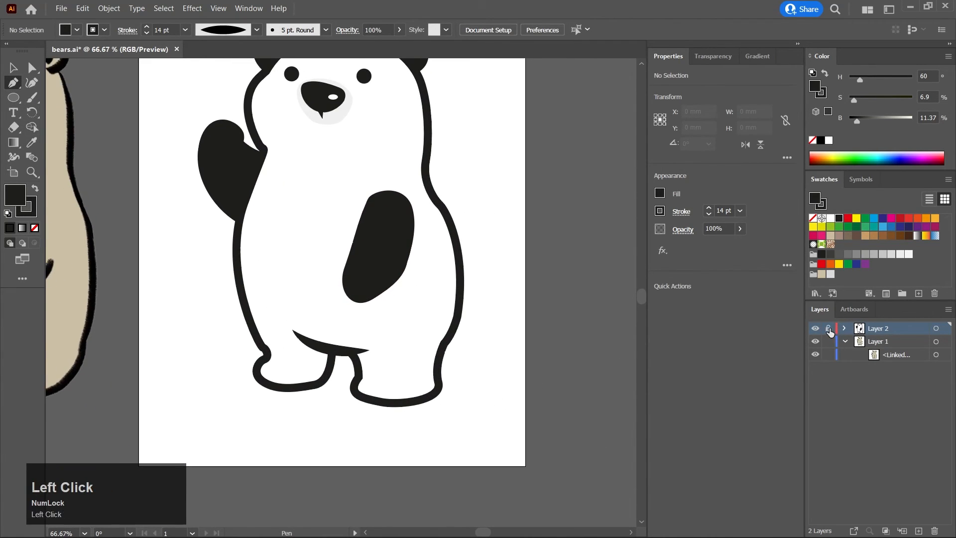
click(919, 531)
drag(858, 322, 861, 345)
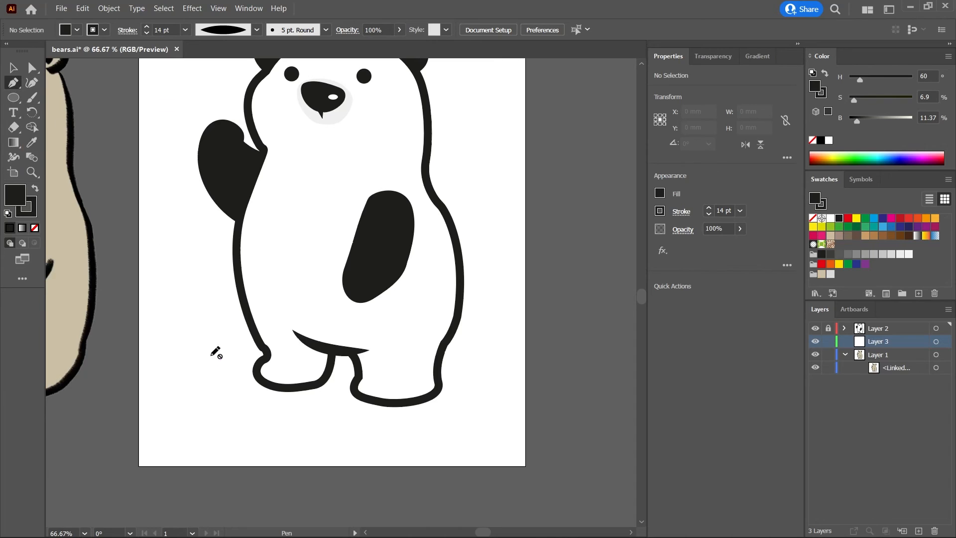
key(alt)
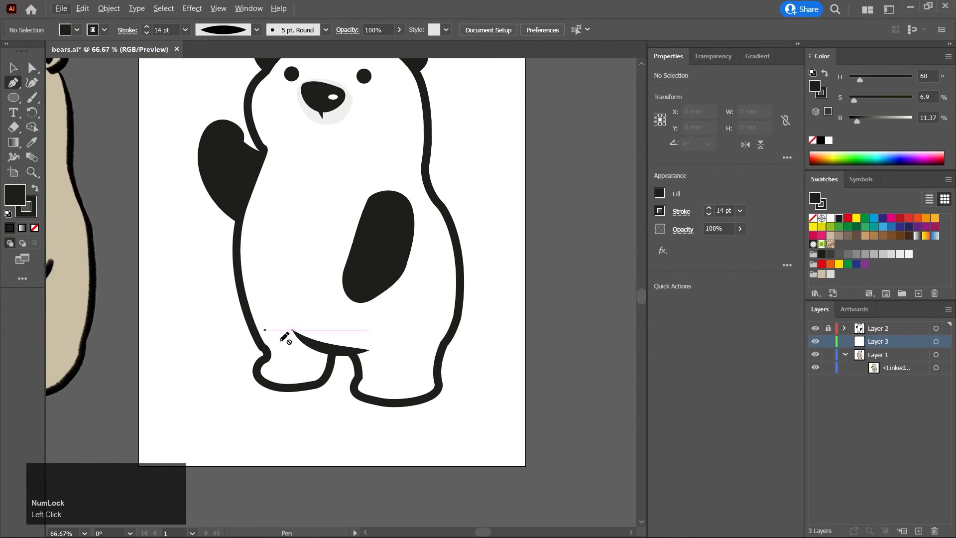
click(885, 342)
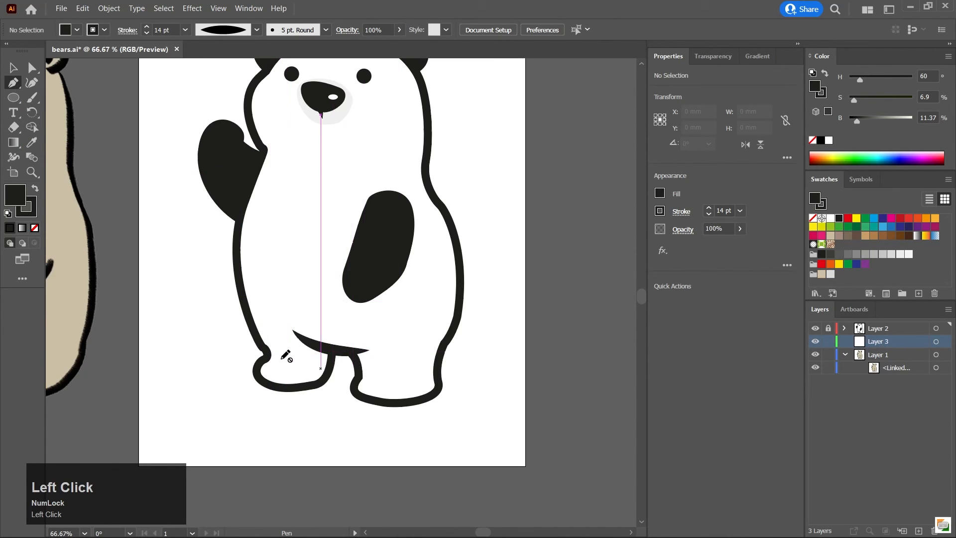
click(839, 341)
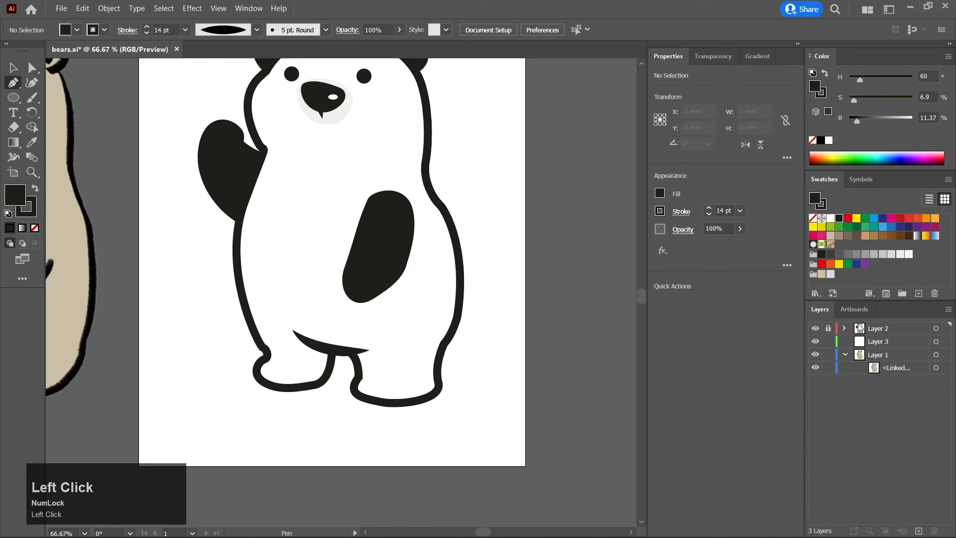
click(879, 342)
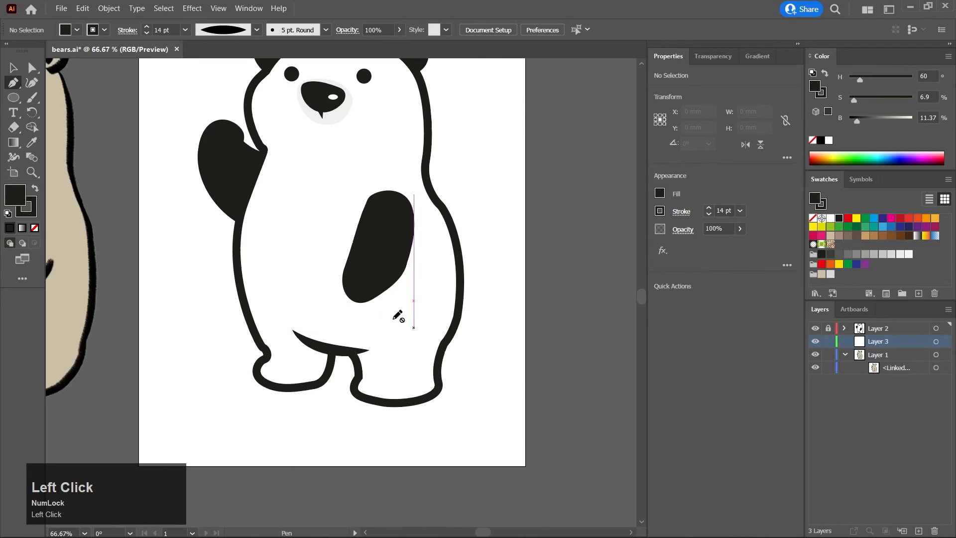
click(29, 72)
click(13, 84)
Put Layer 3 back below the locked Layer 2 and make it the active layer for the Pen tool
key(ctrl+z)
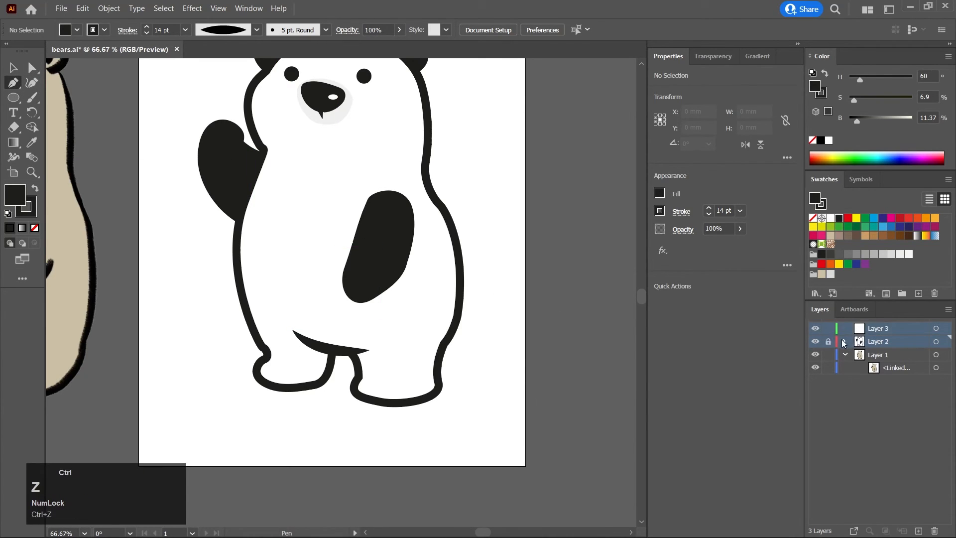
key(ctrl+s)
mouse_move(884, 329)
mouse_down()
mouse_move(885, 349)
mouse_move(870, 324)
mouse_up()
click(860, 381)
click(871, 341)
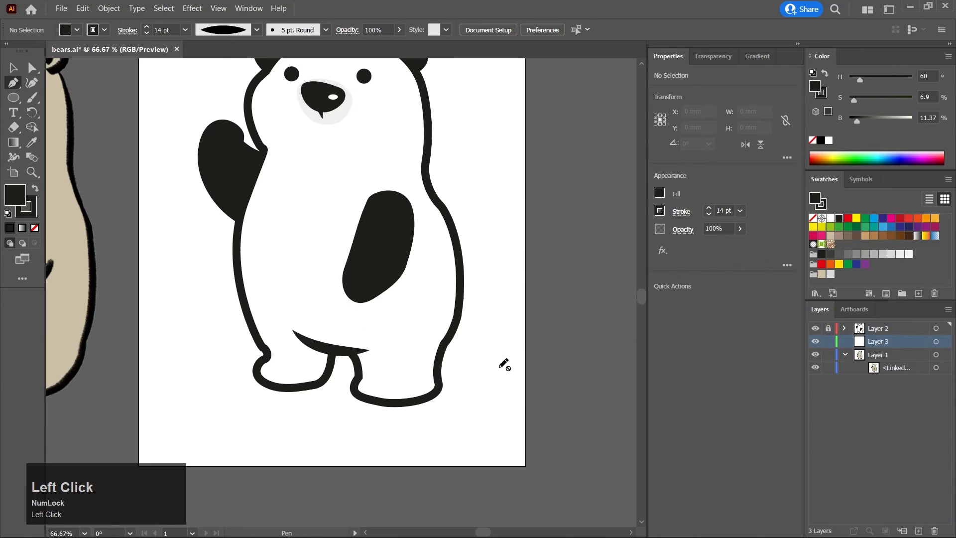
click(864, 354)
key(ctrl+z)
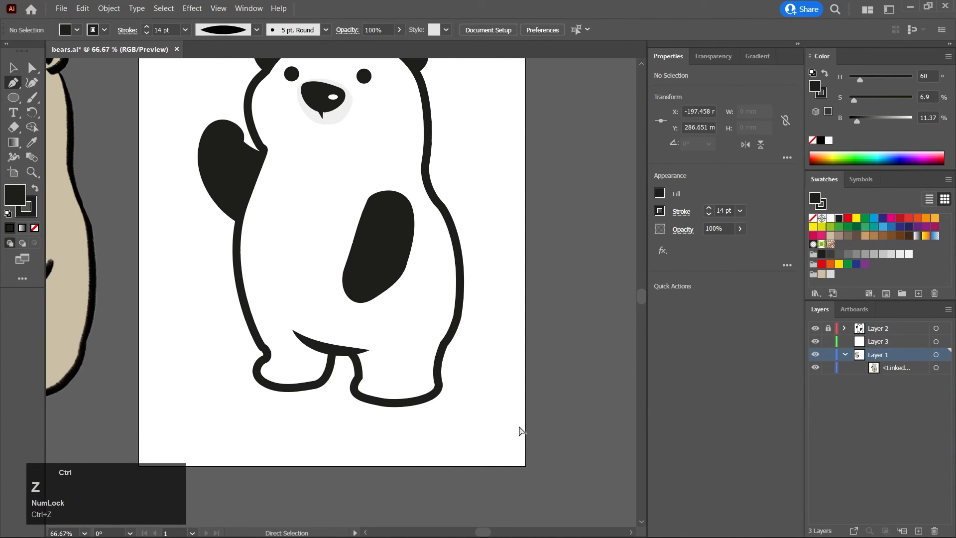
click(866, 345)
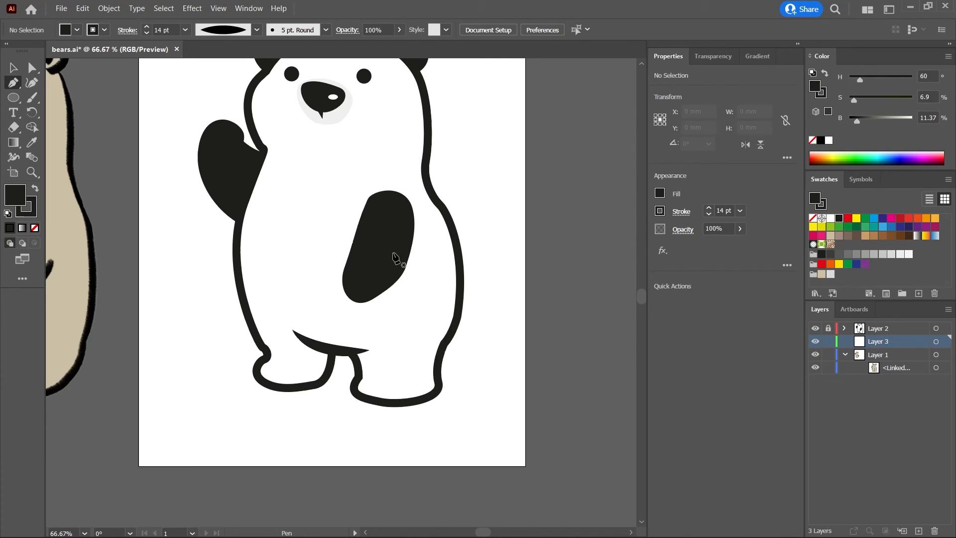
drag(322, 339, 294, 293)
scroll(309, 301, up, 1)
click(264, 306)
key(ctrl+z)
click(254, 282)
drag(335, 300, 351, 314)
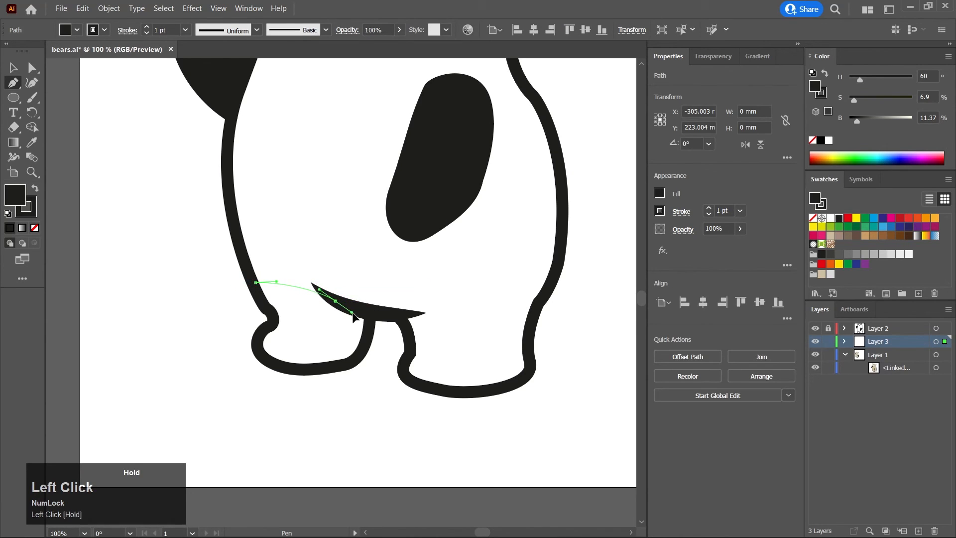
key(ctrl+z)
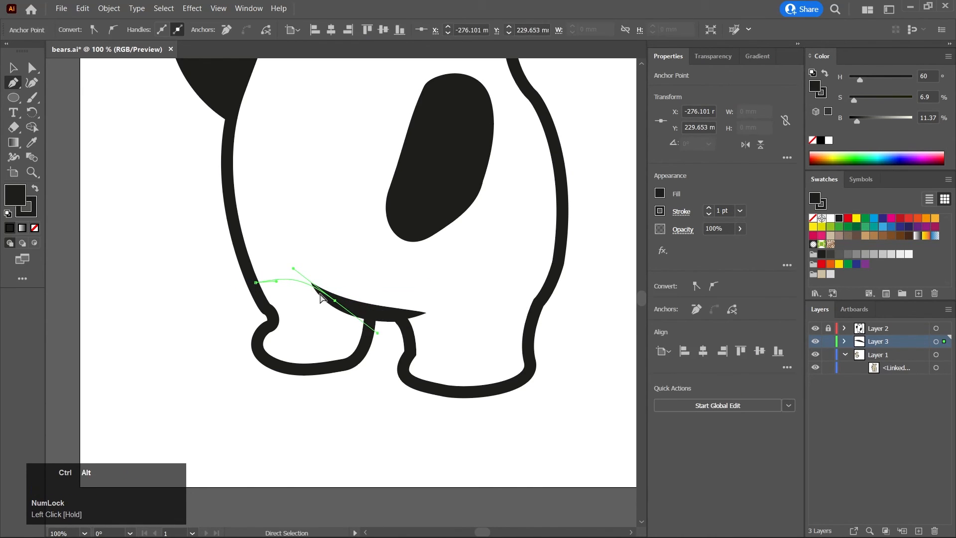
scroll(318, 281, up, 4)
drag(300, 272, 343, 324)
key(ctrl+z)
key(ctrl+z)
drag(80, 288, 81, 288)
key(ctrl+z)
drag(73, 253, 119, 271)
key(ctrl+z)
middle_click(177, 284)
drag(178, 228, 255, 273)
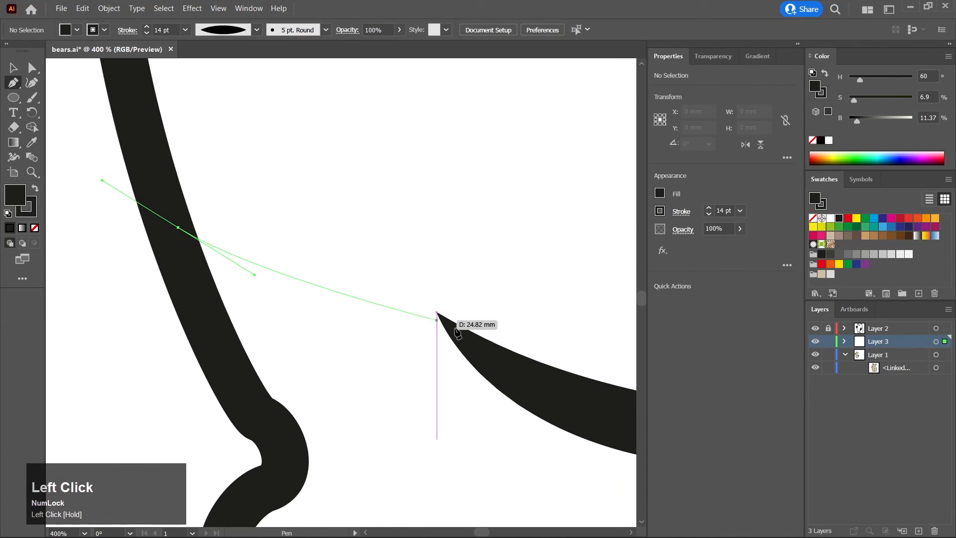
key(ctrl+z)
Draw a closed Pen shape over the left leg, curving from the body outline to the belly crease and around the foot
drag(176, 235, 288, 298)
drag(452, 324, 489, 341)
middle_click(514, 405)
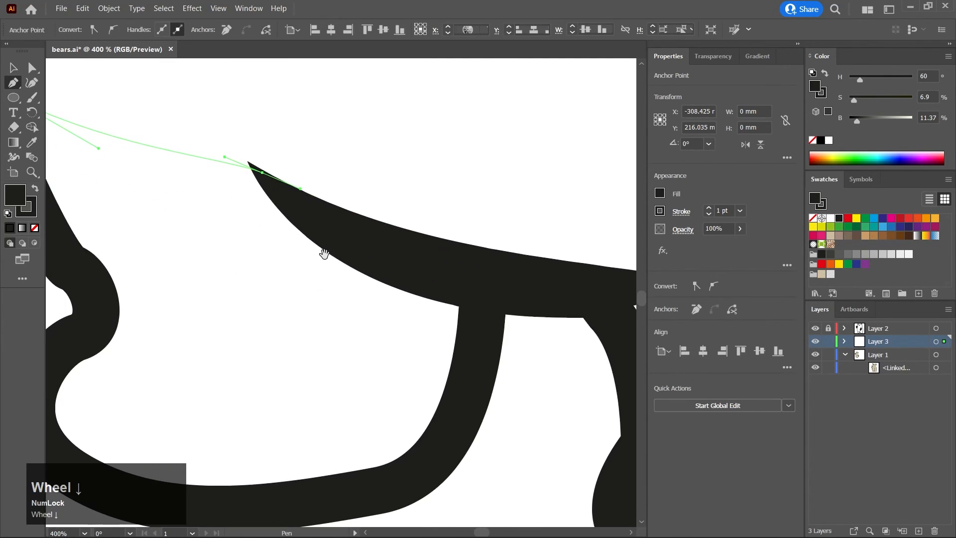
drag(476, 290, 500, 324)
middle_click(487, 401)
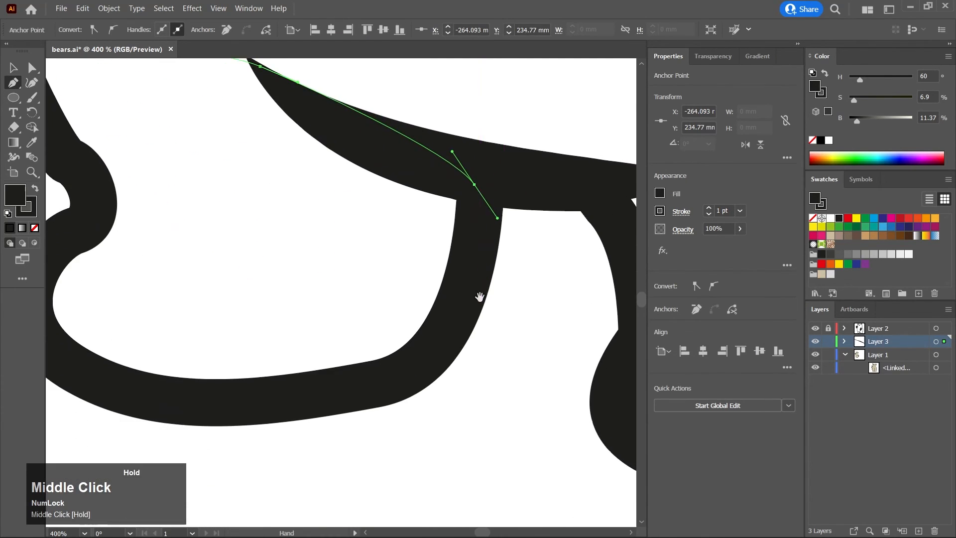
drag(360, 386, 287, 397)
middle_click(288, 396)
drag(315, 302, 297, 238)
middle_click(302, 195)
drag(309, 196, 283, 163)
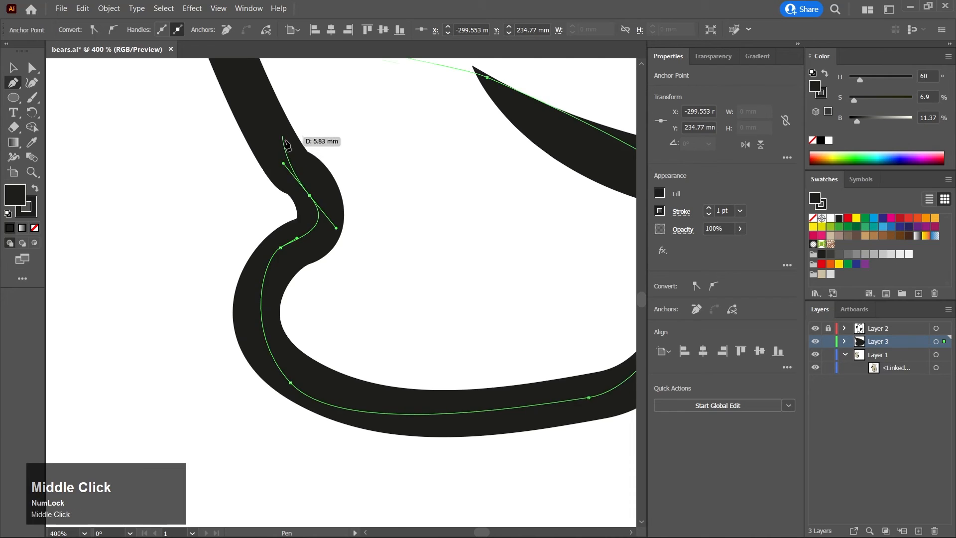
middle_click(284, 139)
click(226, 76)
Trace the right leg with the Pen tool from the belly crease down around the foot and up the outer body outline
scroll(356, 339, down, 1)
middle_click(355, 344)
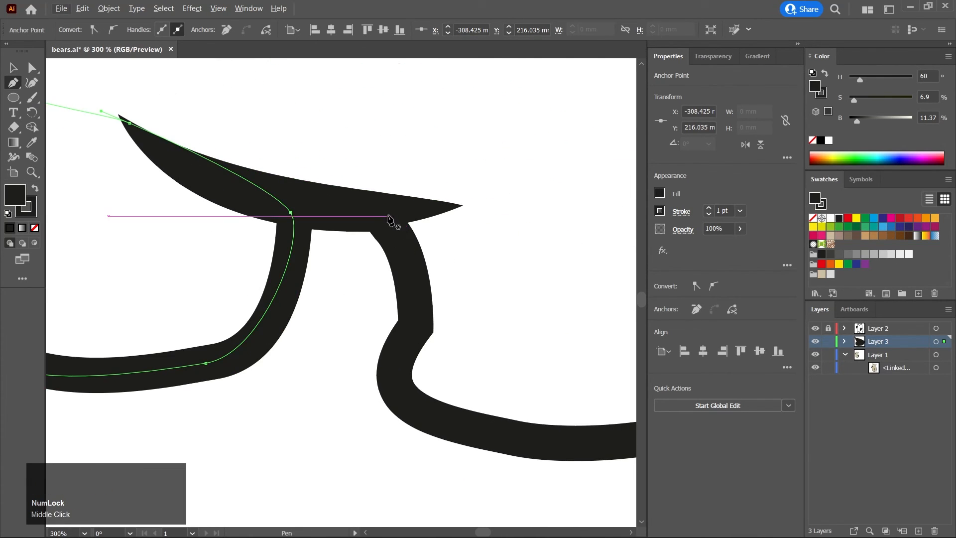
drag(378, 210, 403, 234)
drag(415, 318, 417, 336)
drag(404, 393, 500, 417)
middle_click(472, 432)
middle_click(501, 416)
drag(420, 386, 482, 333)
middle_click(418, 269)
drag(412, 262, 436, 249)
middle_click(441, 242)
click(448, 256)
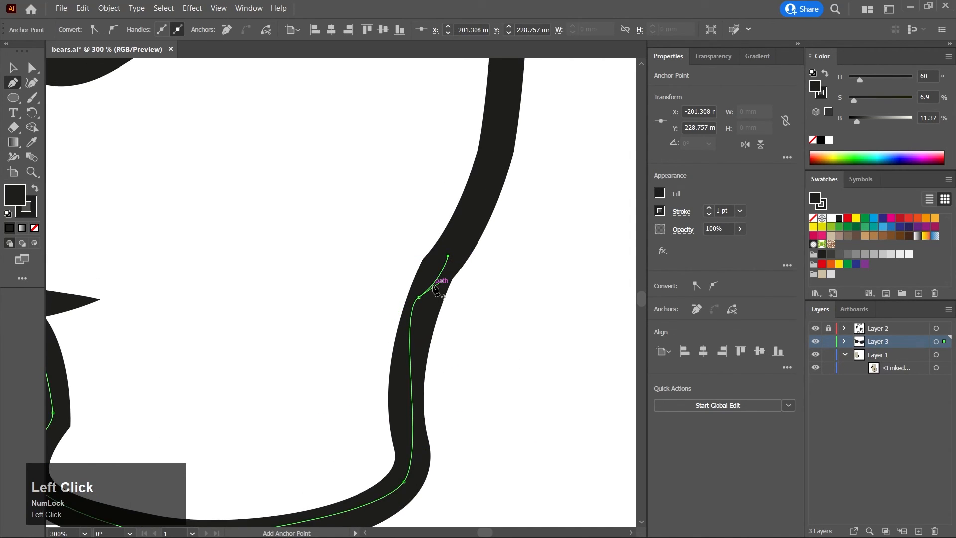
Close the right leg's path with a gently curved upper edge from the outer body outline back to the crease
scroll(407, 293, down, 2)
middle_click(405, 300)
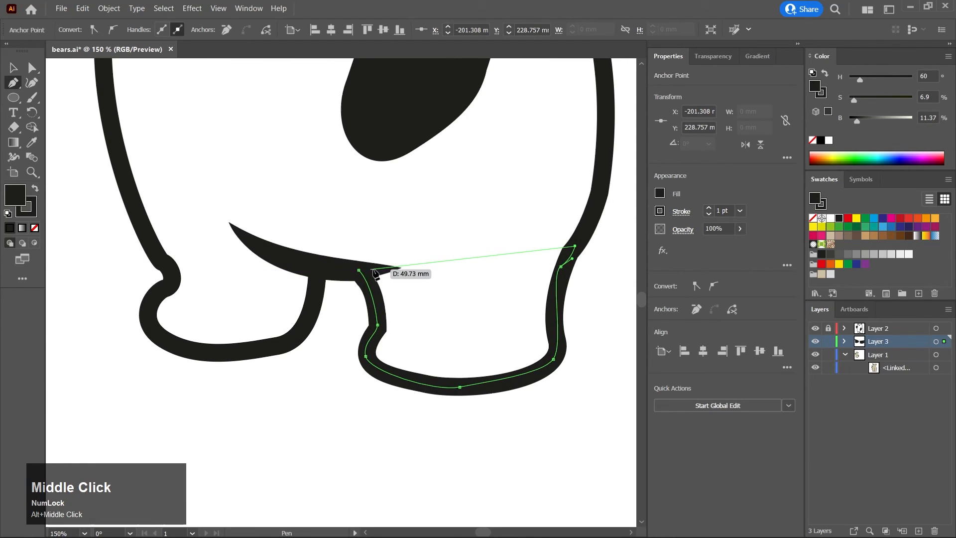
drag(378, 270, 324, 266)
key(ctrl+z)
click(359, 269)
Select both leg shapes, unlock Layer 2, move Layer 3 above Layer 2, and deselect the shapes
click(13, 66)
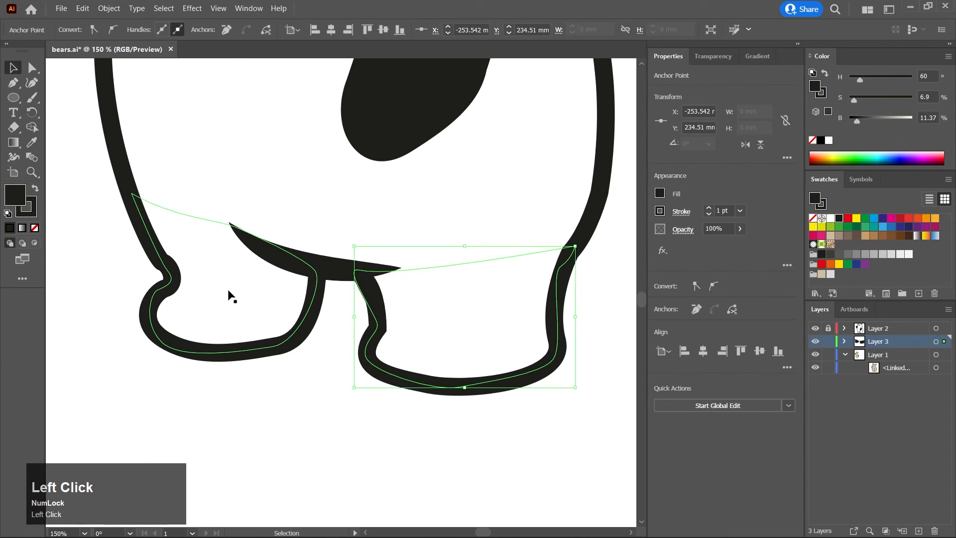
click(228, 294)
shift+click(405, 323)
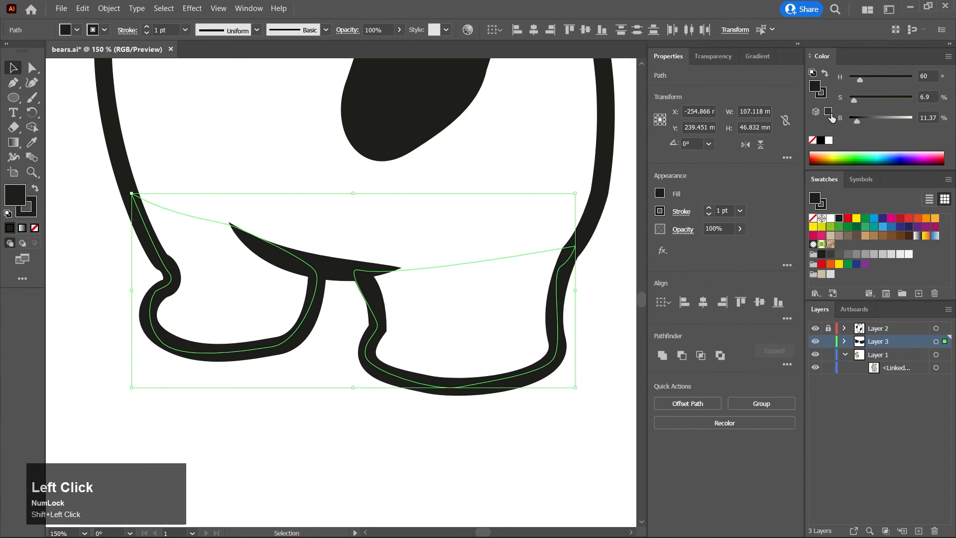
click(828, 330)
drag(887, 342, 887, 326)
scroll(484, 345, down, 1)
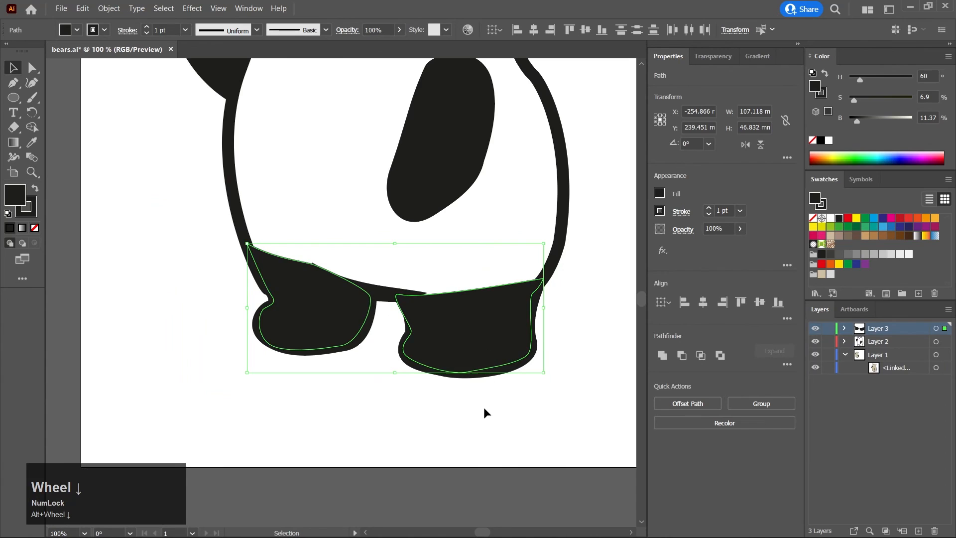
click(482, 408)
Select the belly crease line between the legs and set its stroke to white
click(471, 347)
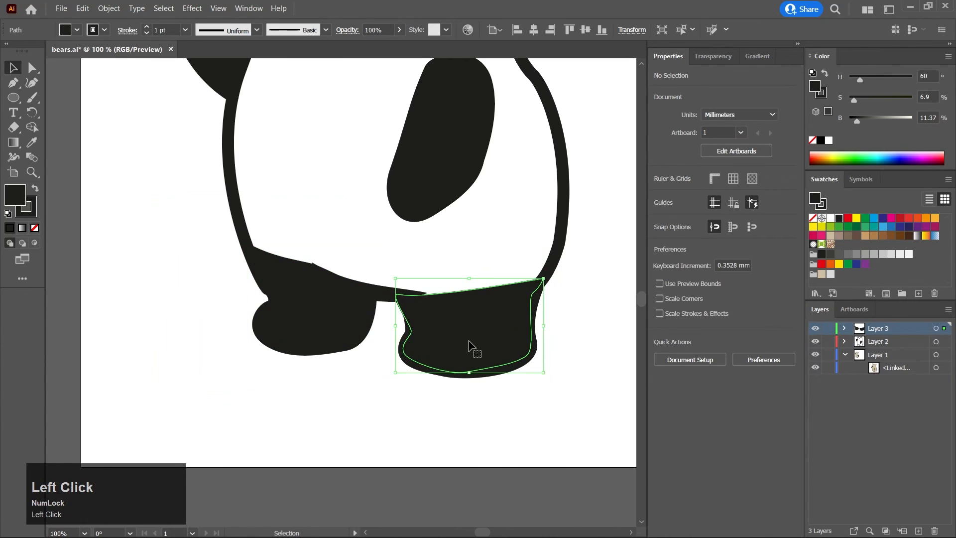
scroll(381, 306, up, 1)
click(383, 286)
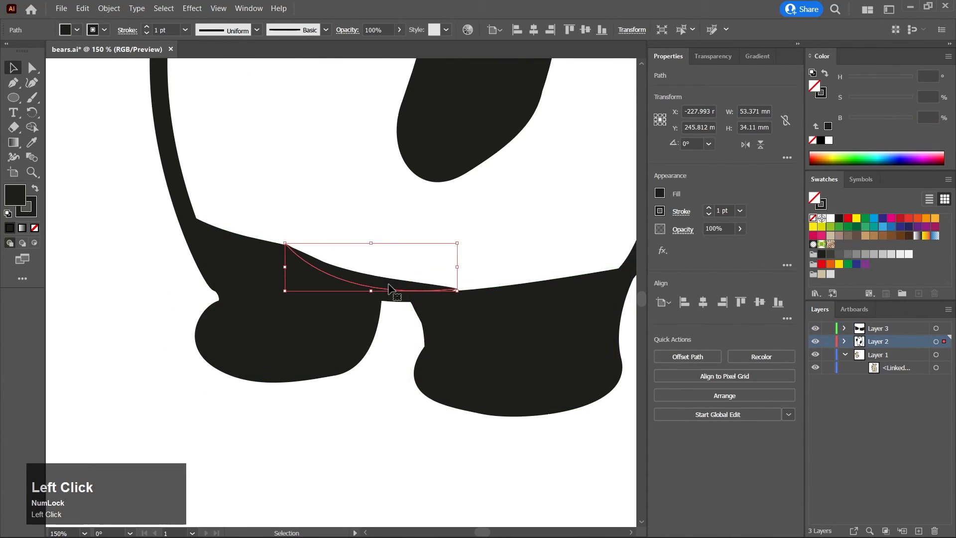
click(822, 96)
click(828, 140)
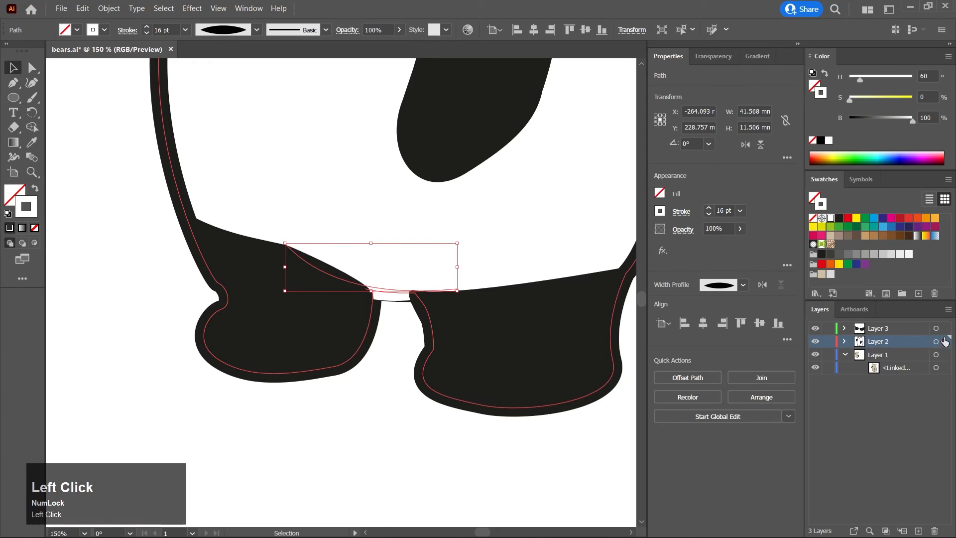
Move the white belly crease line into Layer 3 and shift it about 2 mm right and 1.4 mm up
drag(944, 330, 944, 329)
click(372, 290)
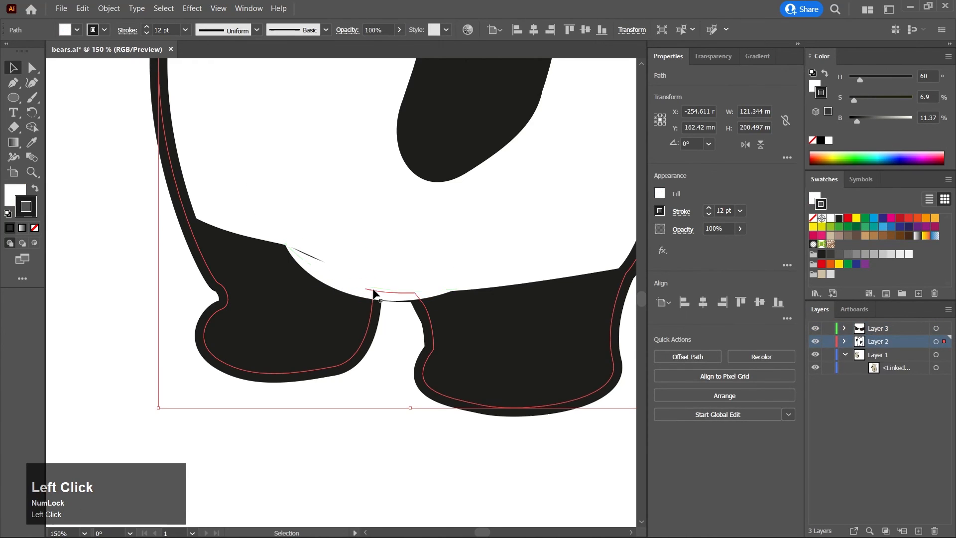
drag(351, 281, 361, 276)
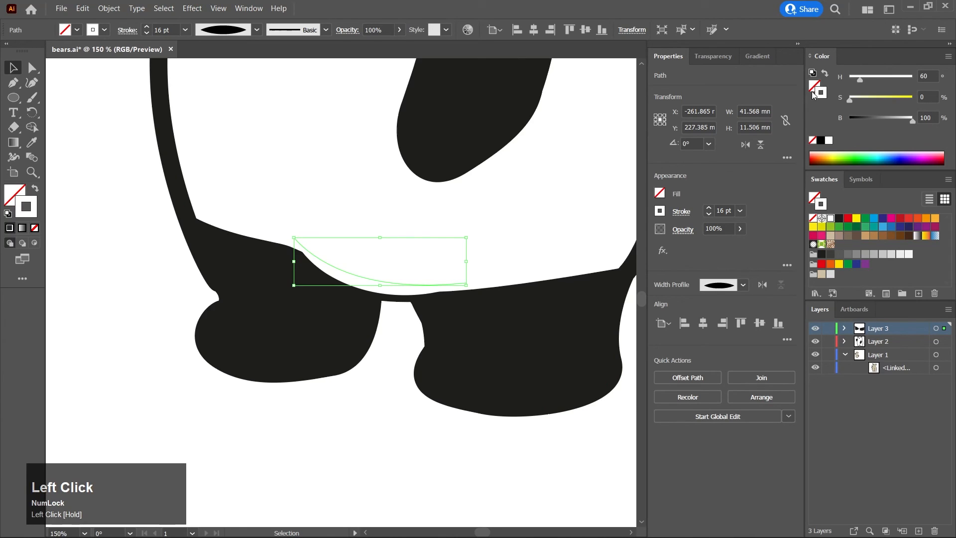
Recolour the belly crease line's stroke from white to the near-black swatch matching the legs, and deselect it
click(821, 141)
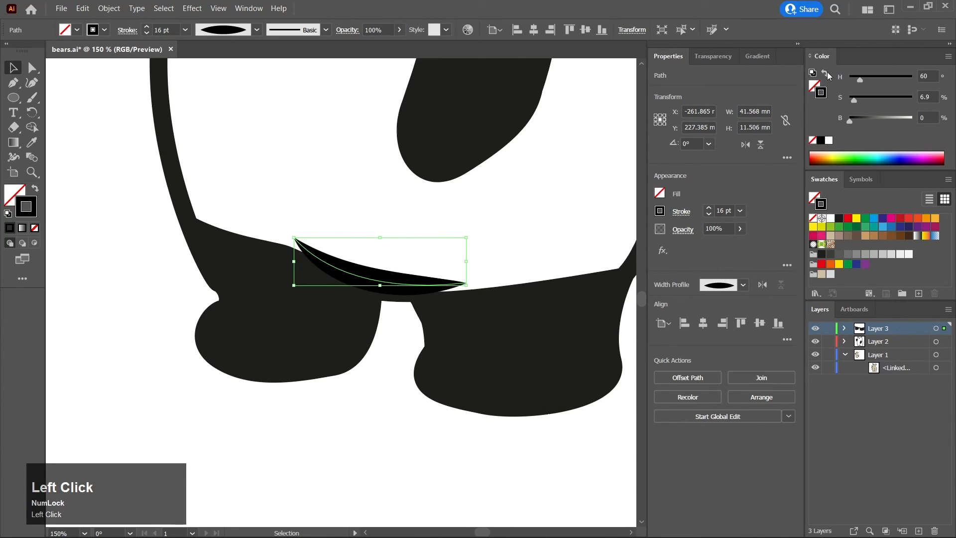
click(285, 193)
click(391, 280)
click(839, 219)
click(346, 419)
scroll(301, 341, down, 1)
click(301, 343)
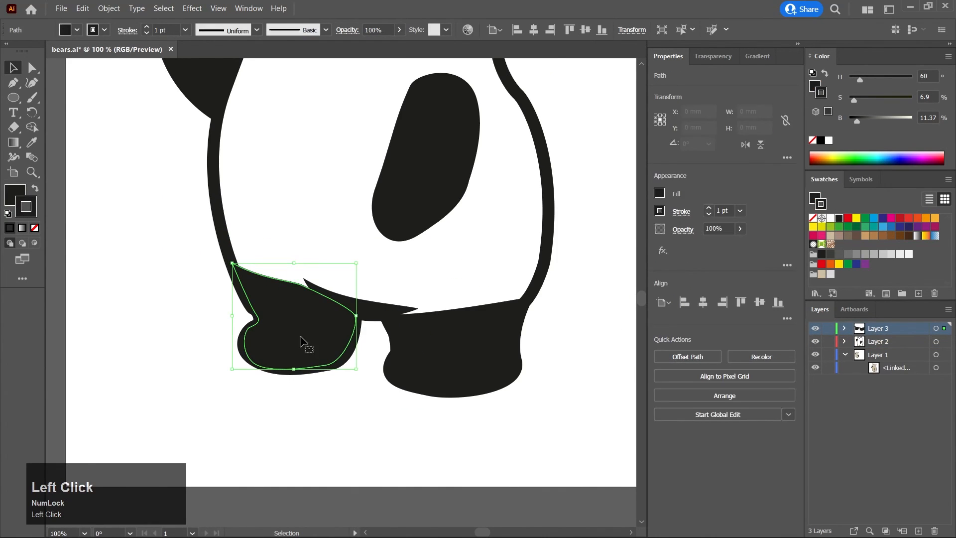
click(14, 83)
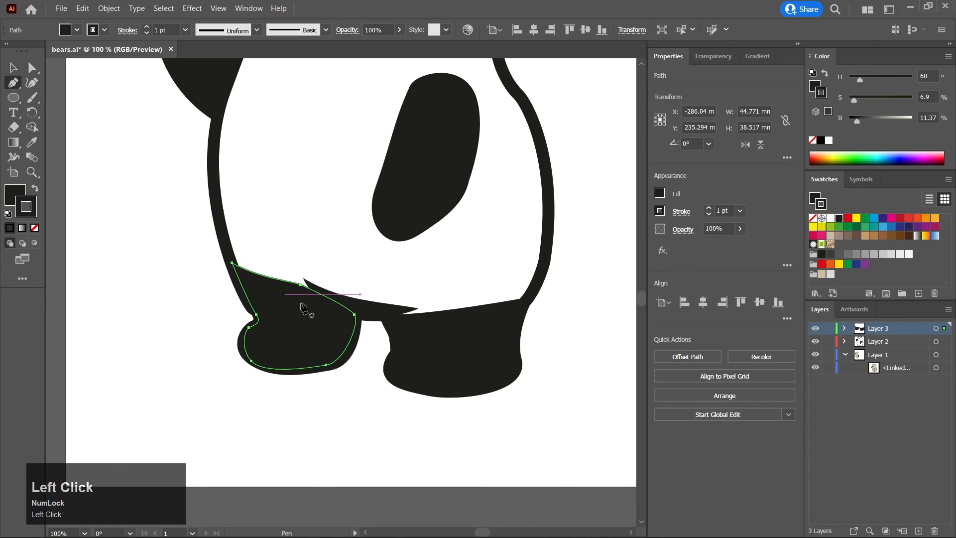
click(12, 67)
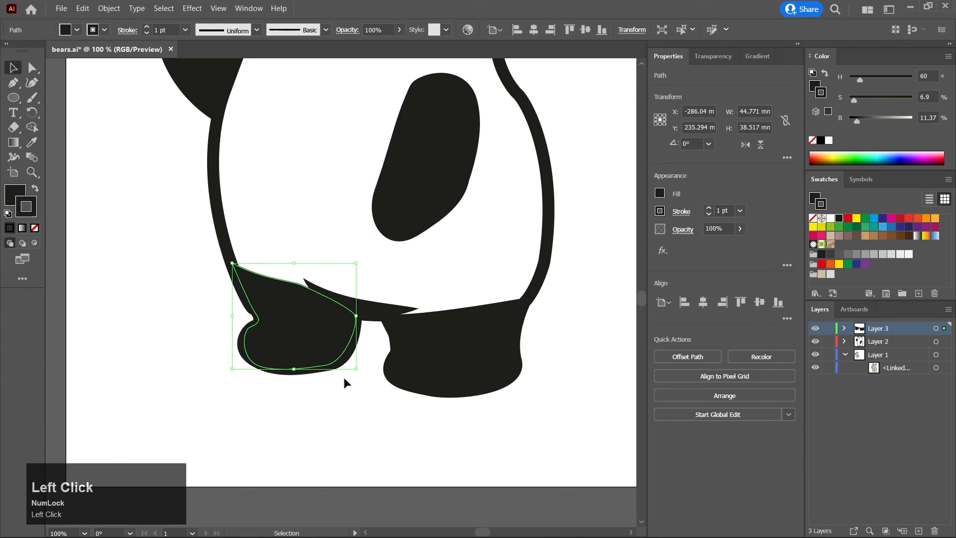
middle_click(366, 358)
click(411, 428)
drag(385, 304, 387, 308)
key(ctrl+z)
click(357, 427)
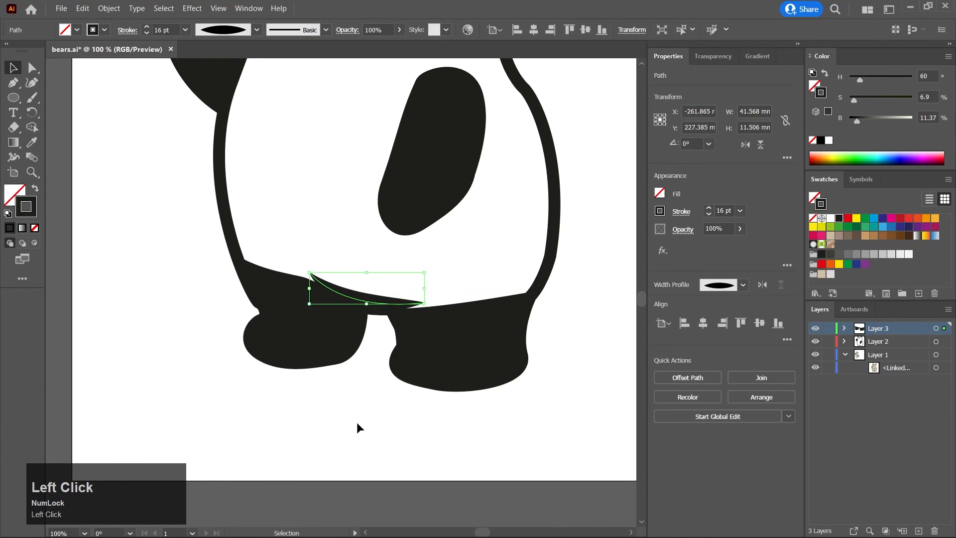
Select the belly crease line and expand its appearance into a filled shape
click(443, 329)
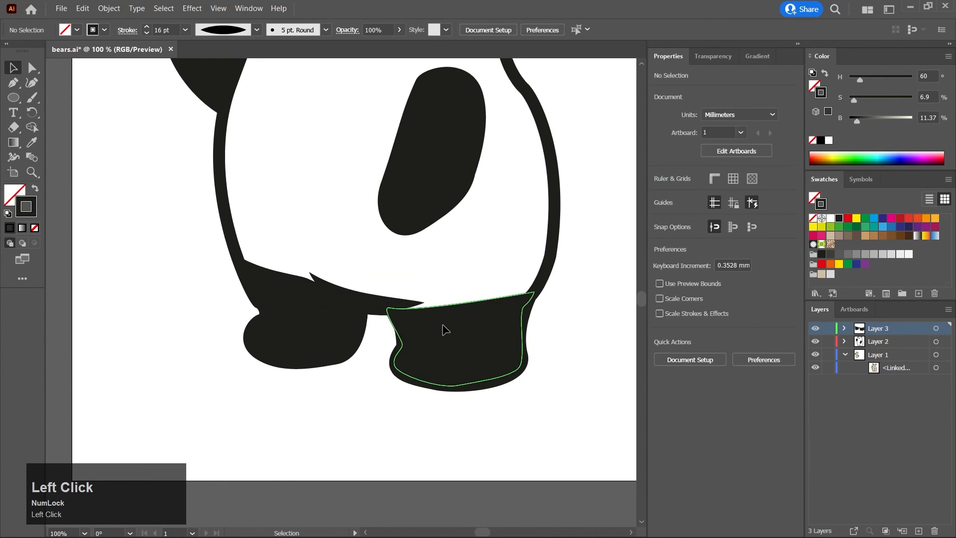
click(373, 301)
middle_click(372, 351)
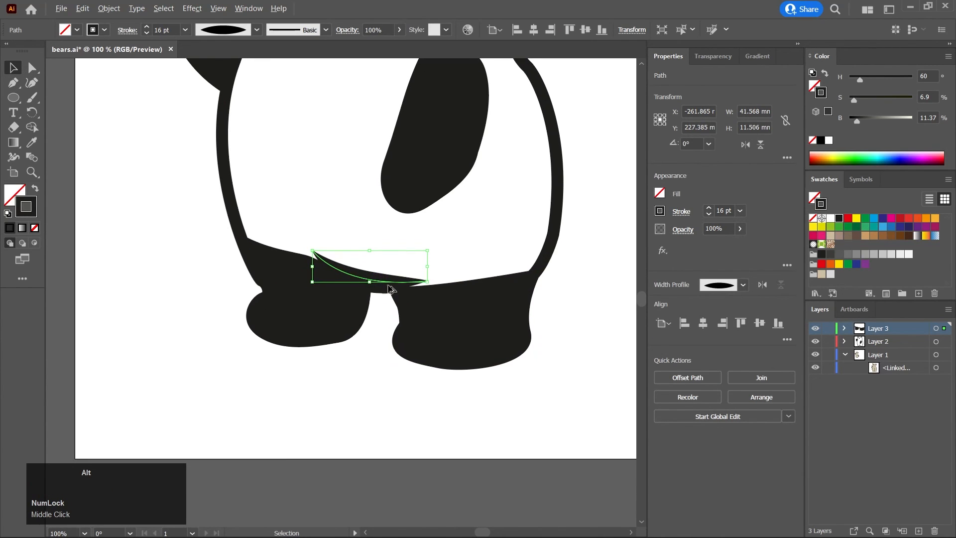
scroll(395, 278, up, 3)
middle_click(428, 314)
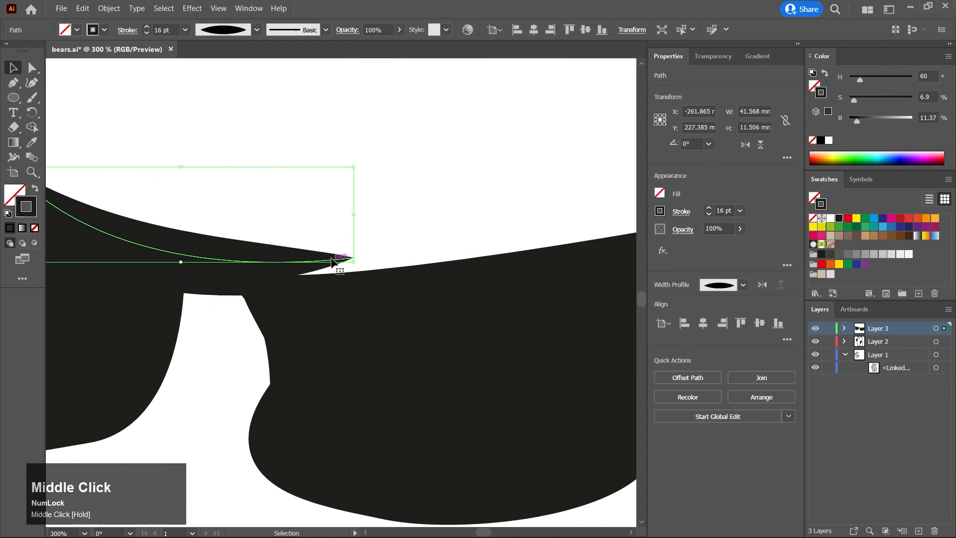
middle_click(361, 272)
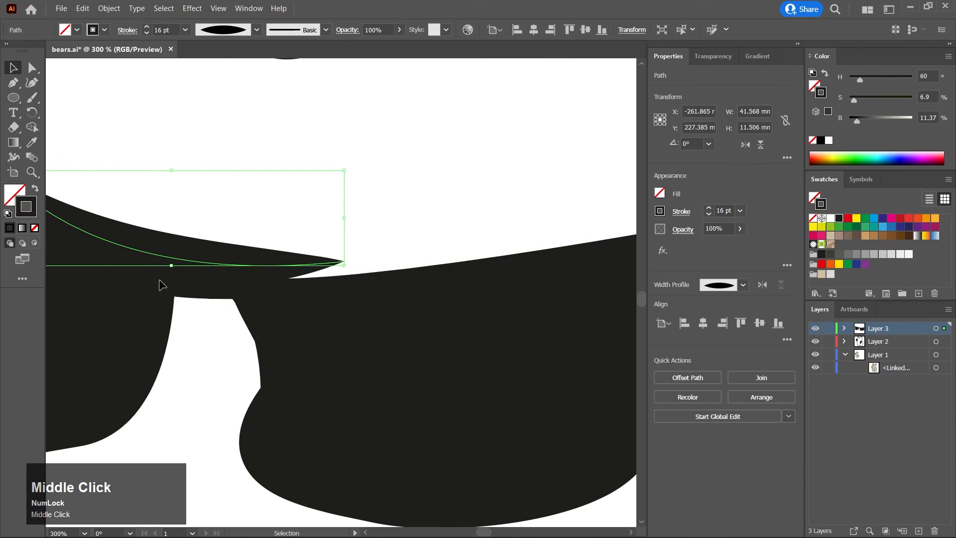
middle_click(278, 279)
scroll(335, 295, down, 3)
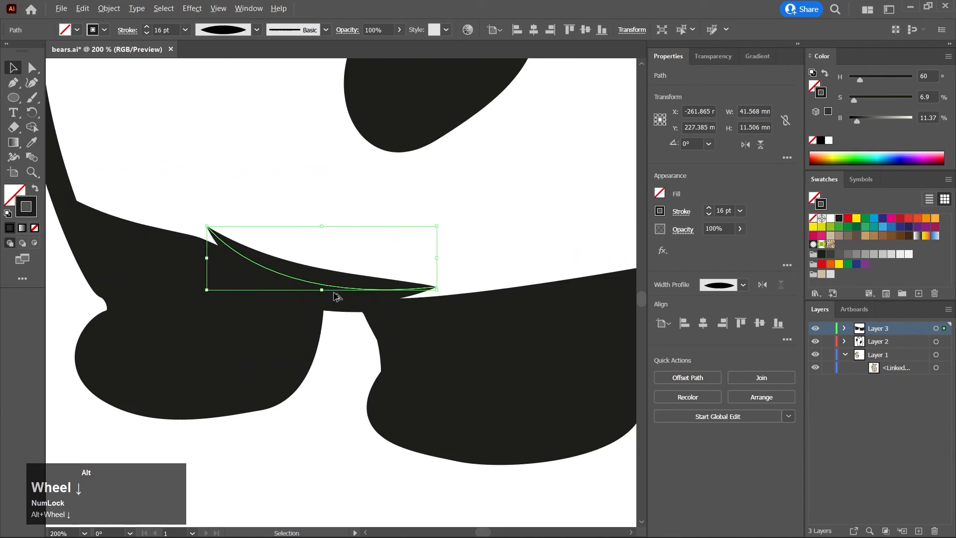
click(336, 288)
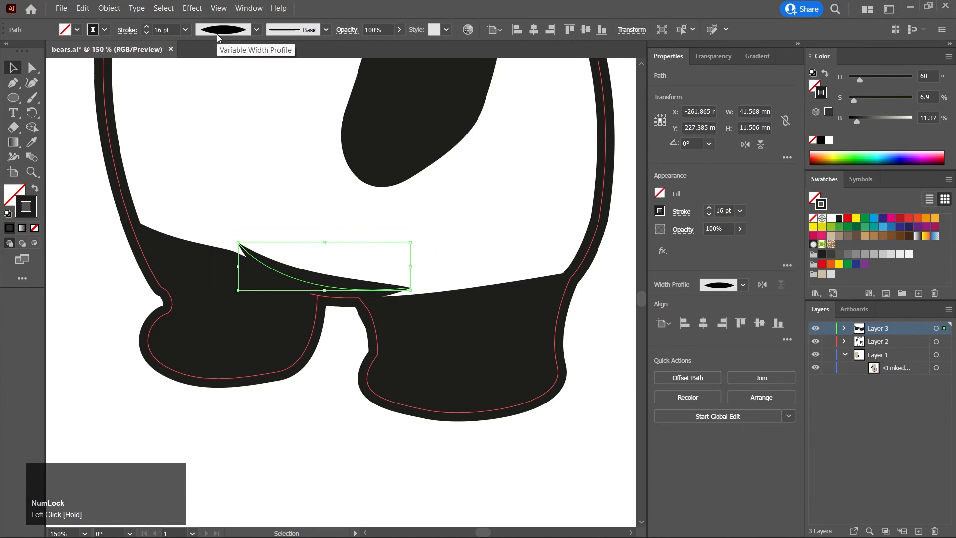
click(111, 9)
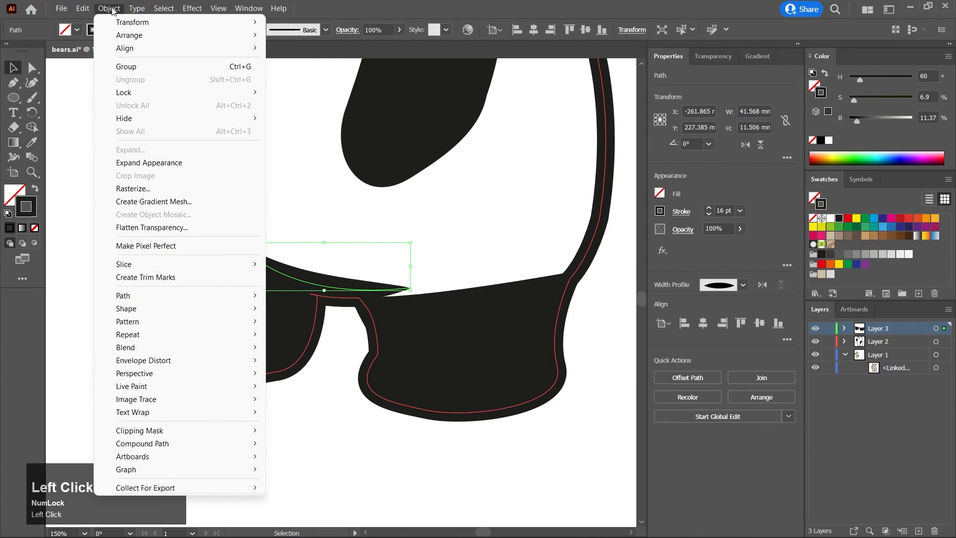
click(159, 163)
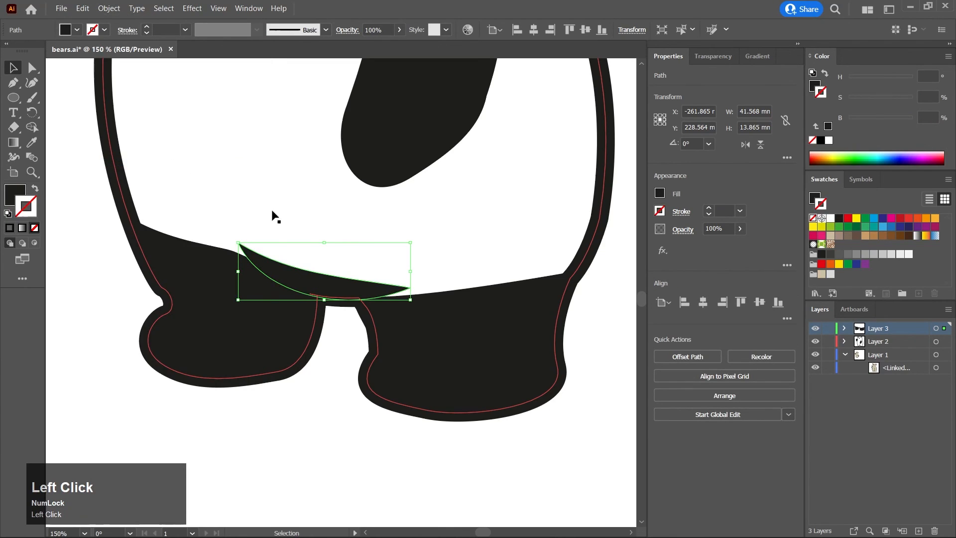
scroll(325, 279, up, 3)
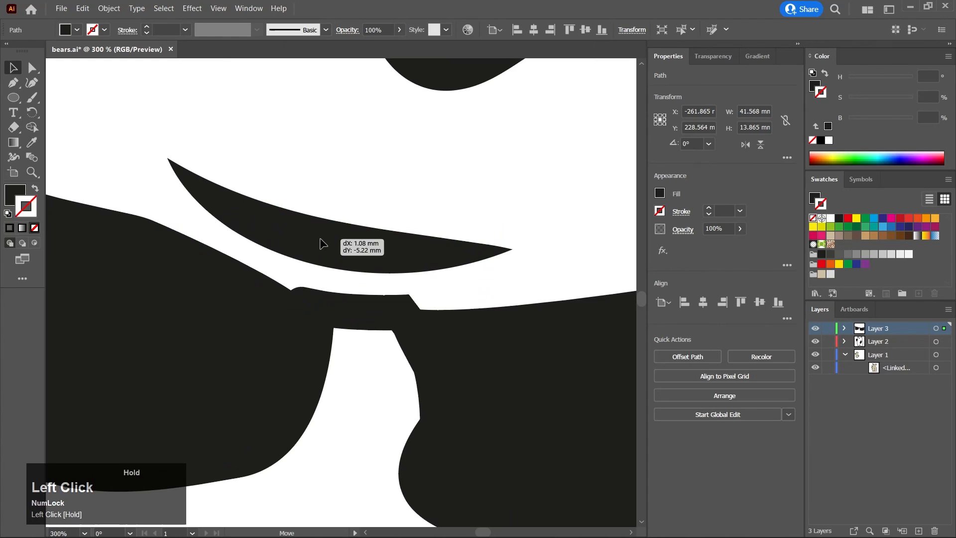
drag(320, 244, 320, 244)
key(ctrl)
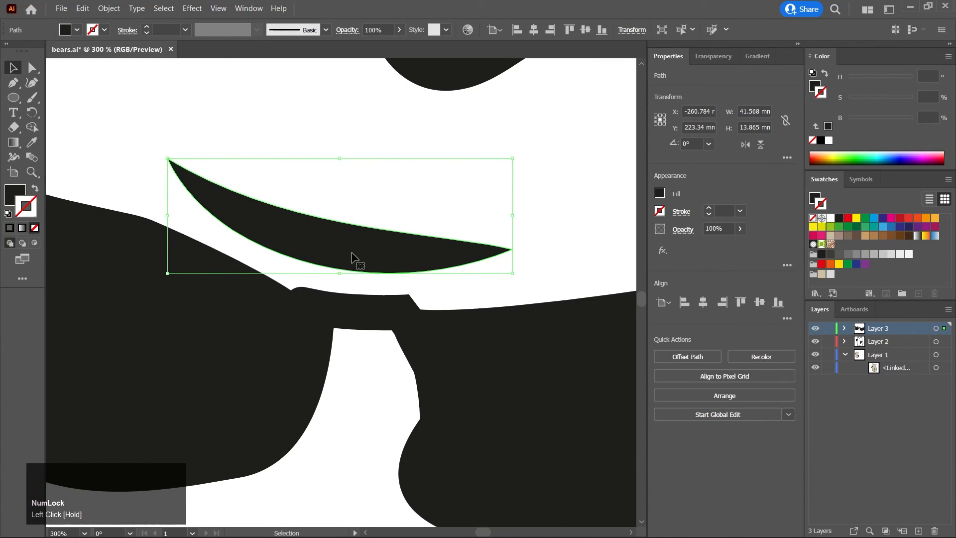
key(ctrl+z)
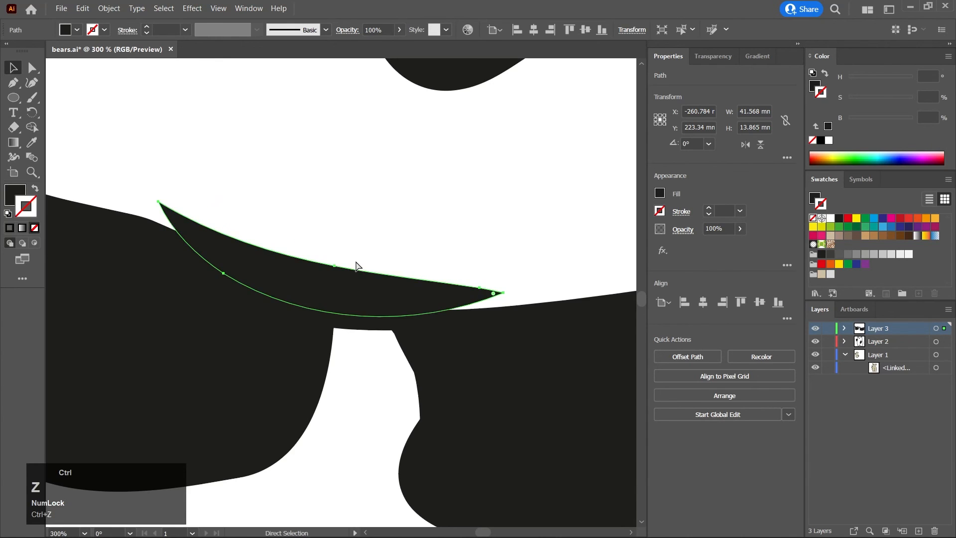
Start a dark Pen patch at the crease's right tip, with a gently curved upper edge to the body outline above the right leg
middle_click(431, 333)
click(459, 348)
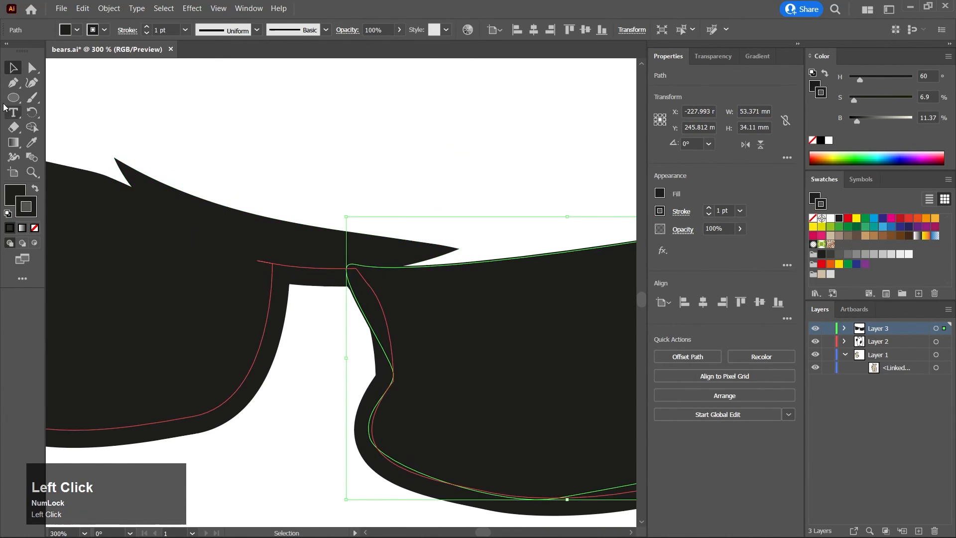
click(14, 84)
scroll(231, 311, down, 5)
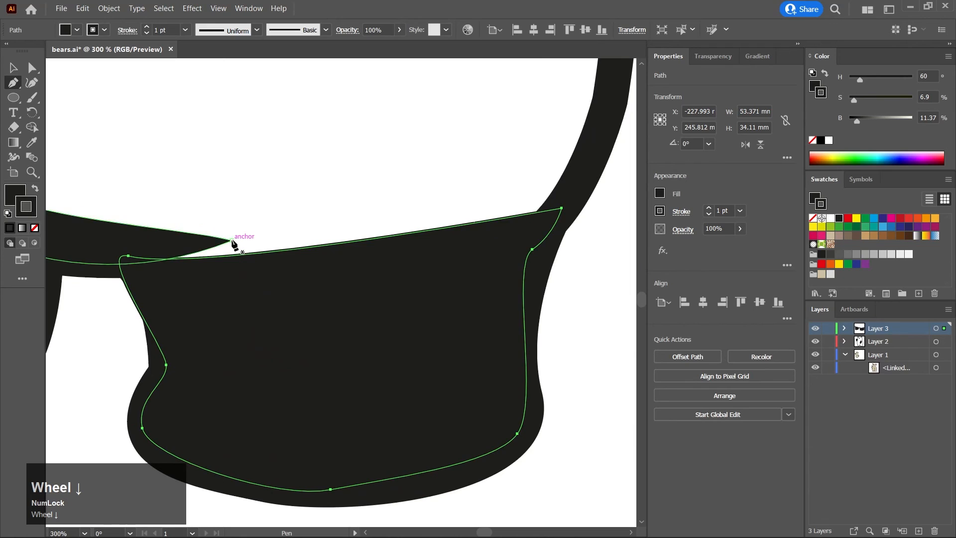
click(232, 241)
click(536, 215)
drag(551, 195, 597, 174)
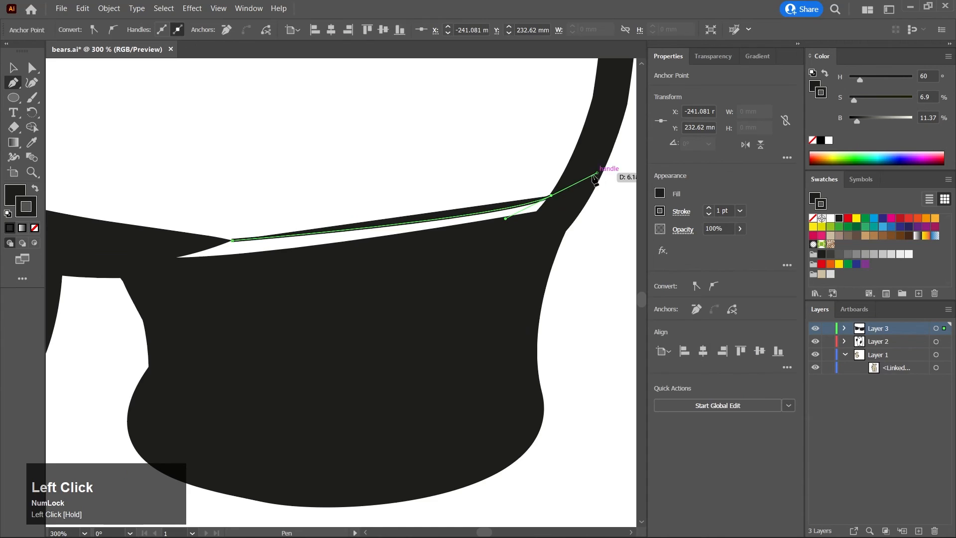
Close the patch through corner points inside the right leg and under the crease, back to the crease's right tip
click(434, 377)
click(141, 306)
click(138, 255)
click(231, 241)
key(ctrl+z)
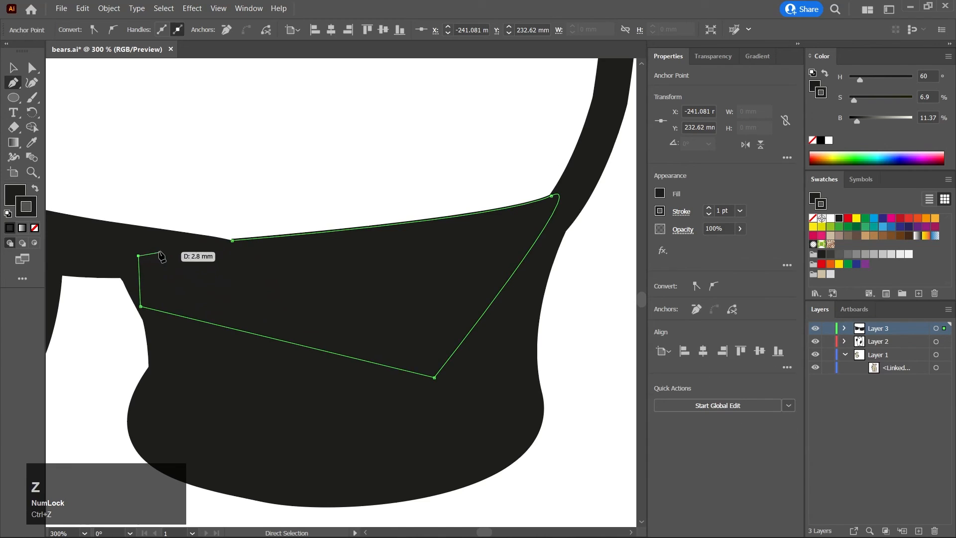
click(149, 233)
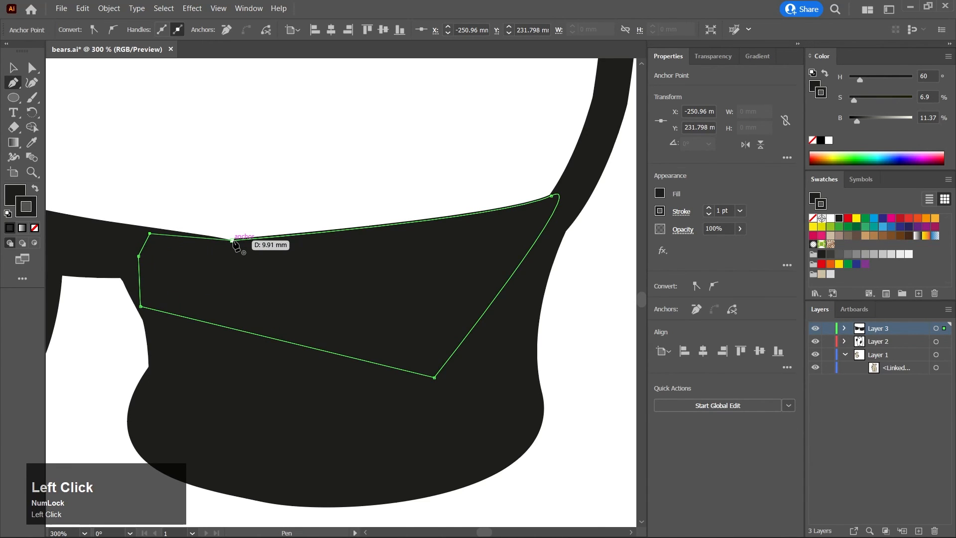
click(232, 241)
drag(176, 295, 439, 322)
scroll(306, 320, down, 2)
drag(214, 298, 258, 311)
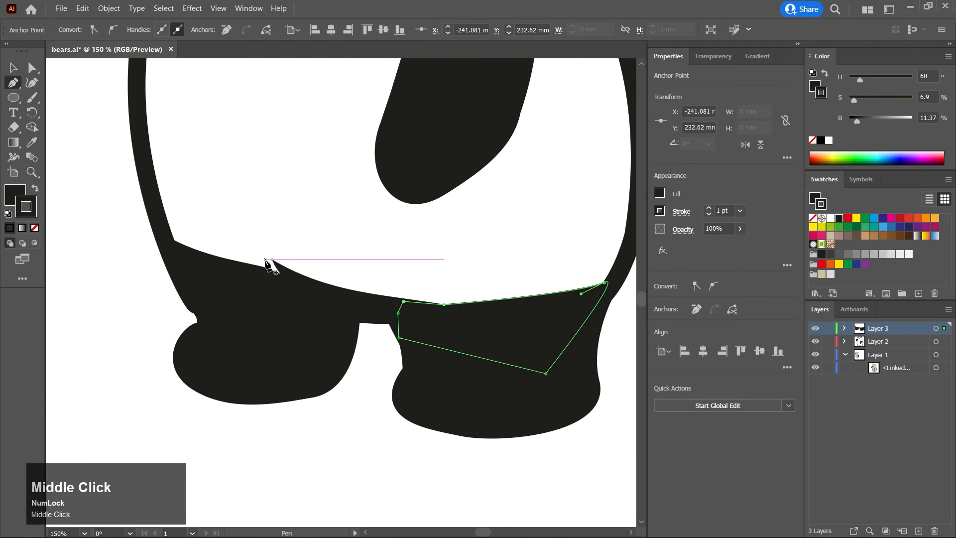
click(272, 260)
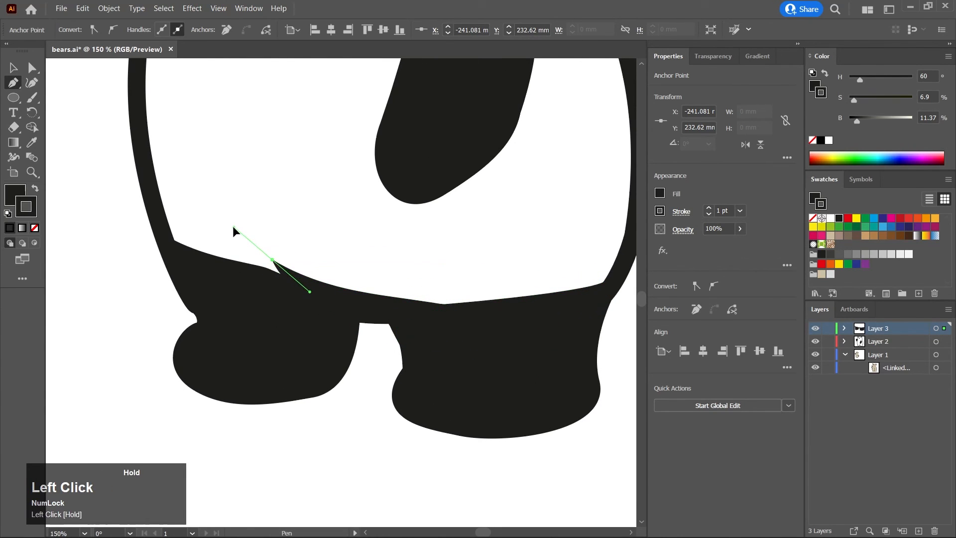
drag(231, 224, 232, 225)
drag(155, 178, 147, 137)
key(ctrl+z)
key(ctrl+z)
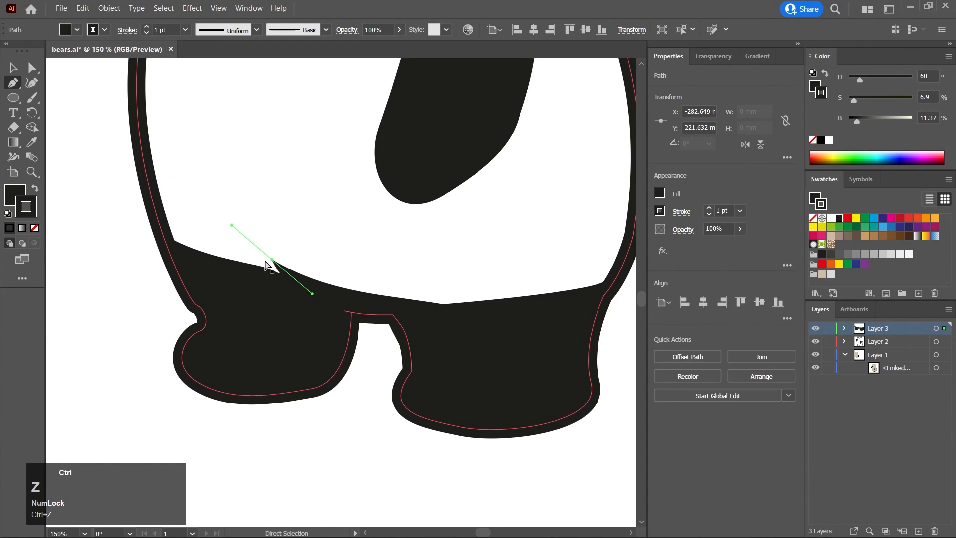
Draw a closed dark patch with a curved upper edge from the crease's left tip to the body outline, covering the notch above the left leg
drag(271, 259, 243, 237)
drag(165, 237, 166, 243)
click(212, 302)
click(292, 315)
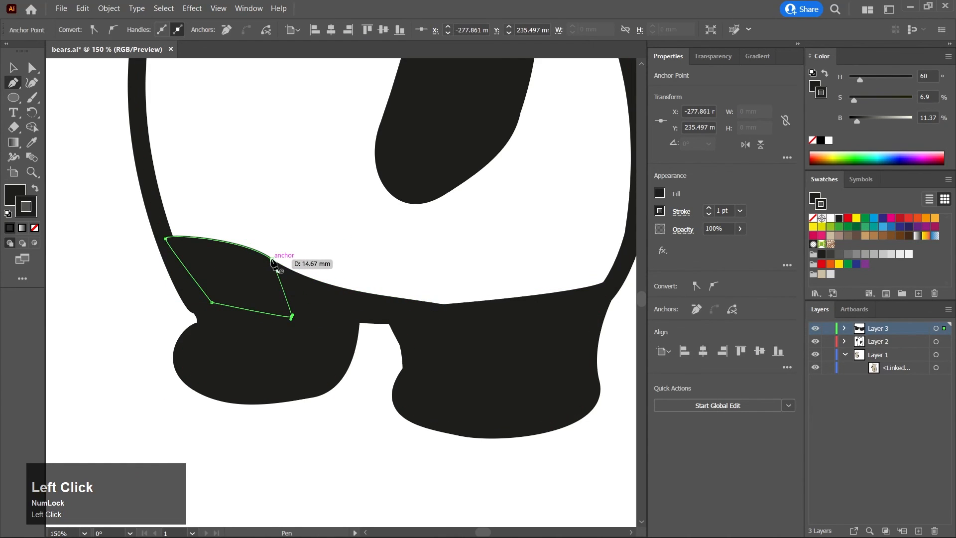
click(287, 279)
click(283, 269)
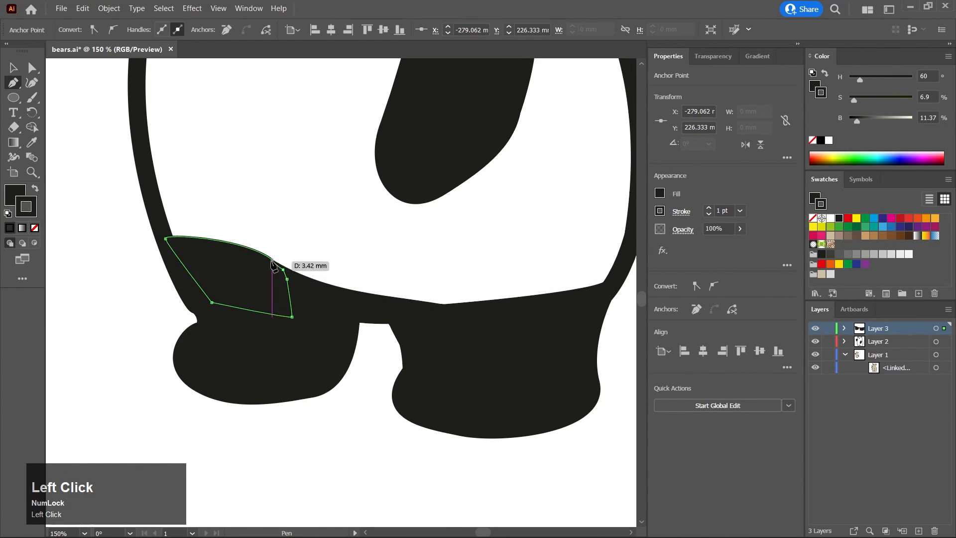
click(14, 68)
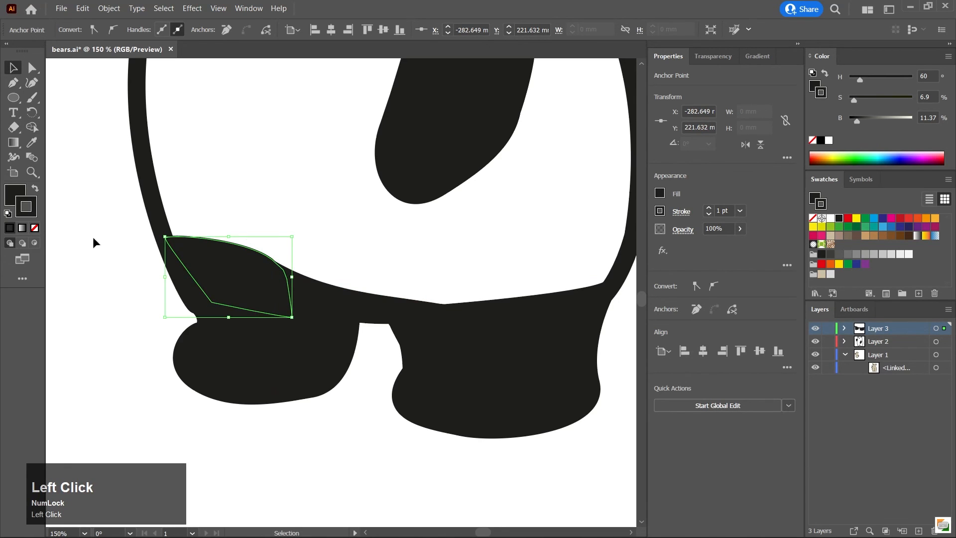
click(80, 209)
Draw a small closed dark patch with a curved outer edge over the notch at the left leg's outer ankle, and deselect it
scroll(223, 278, down, 4)
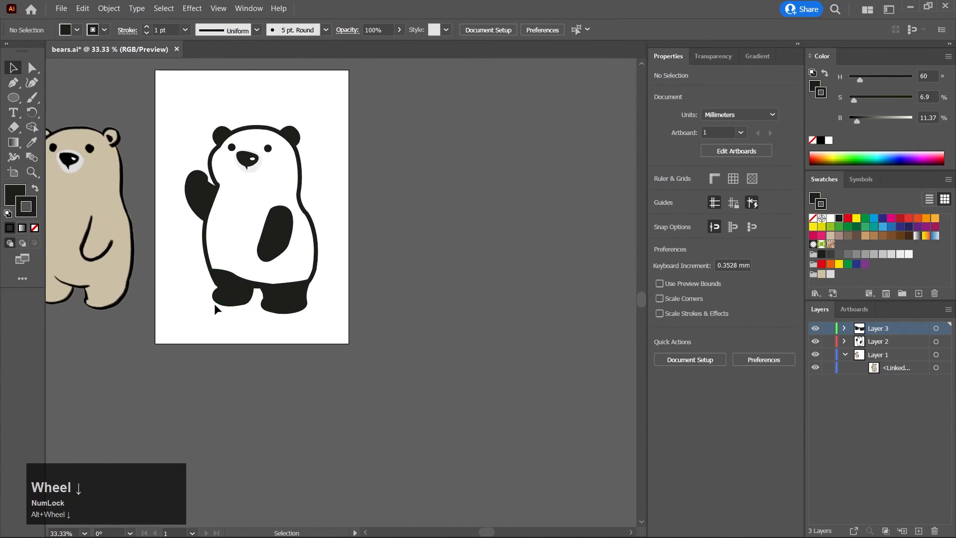
scroll(213, 303, up, 5)
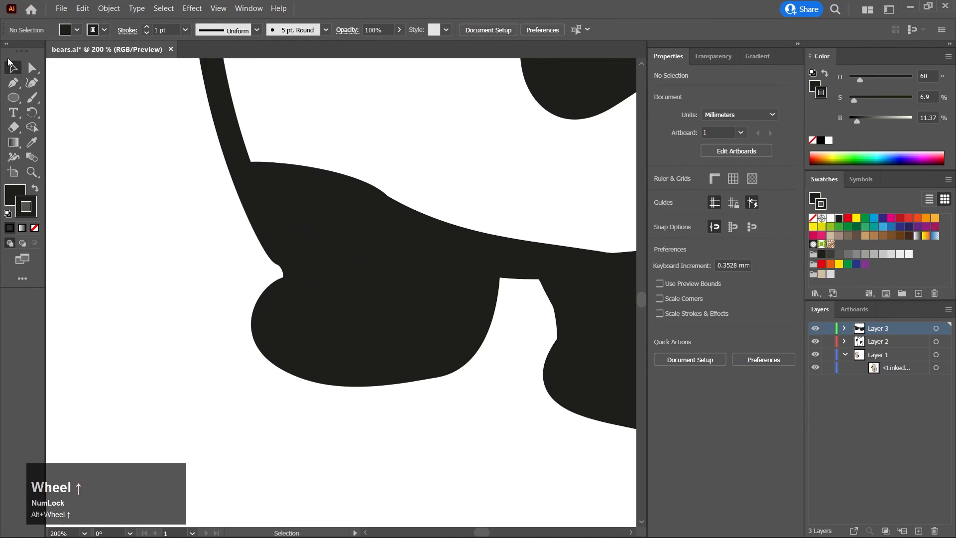
click(13, 83)
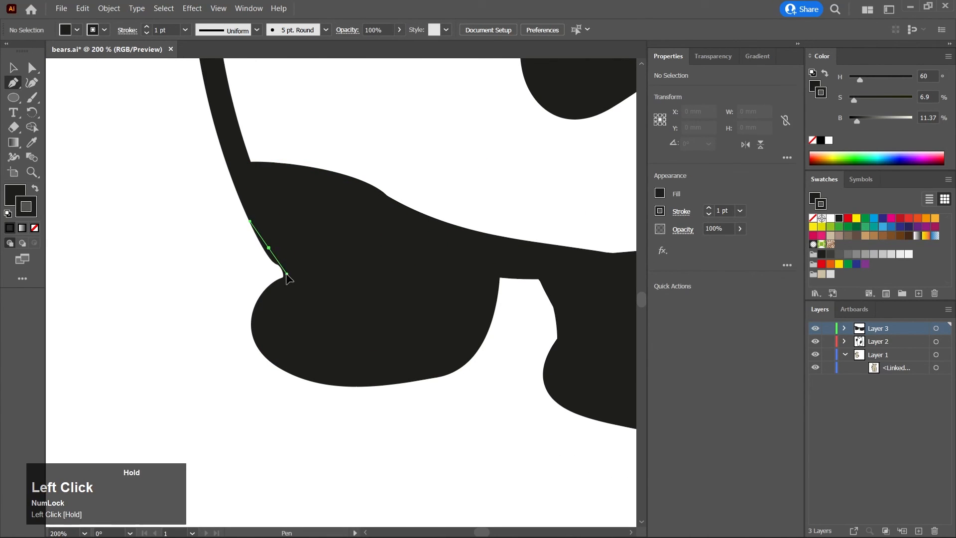
mouse_move(269, 302)
mouse_down()
mouse_move(293, 308)
mouse_move(269, 301)
mouse_move(264, 309)
mouse_up()
key(ctrl+z)
click(328, 284)
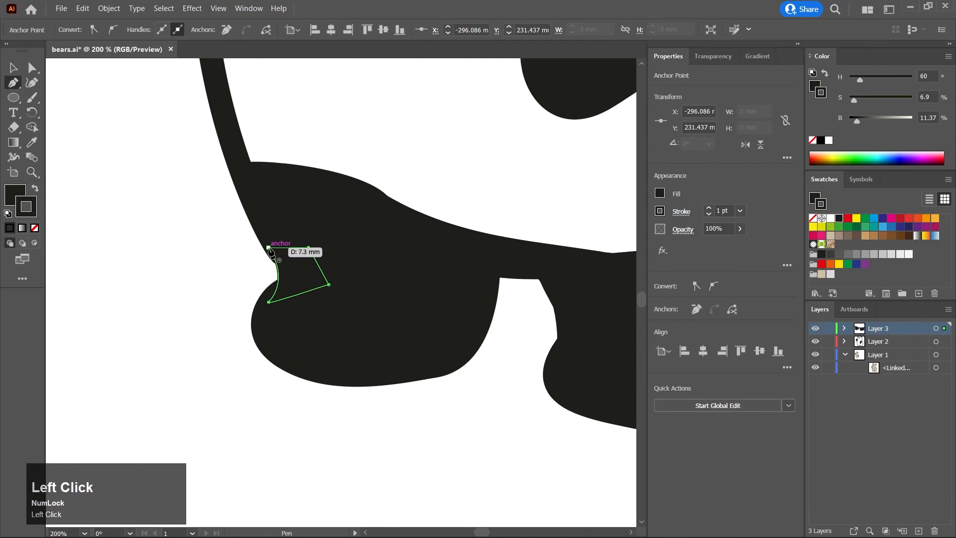
click(269, 247)
scroll(231, 266, down, 4)
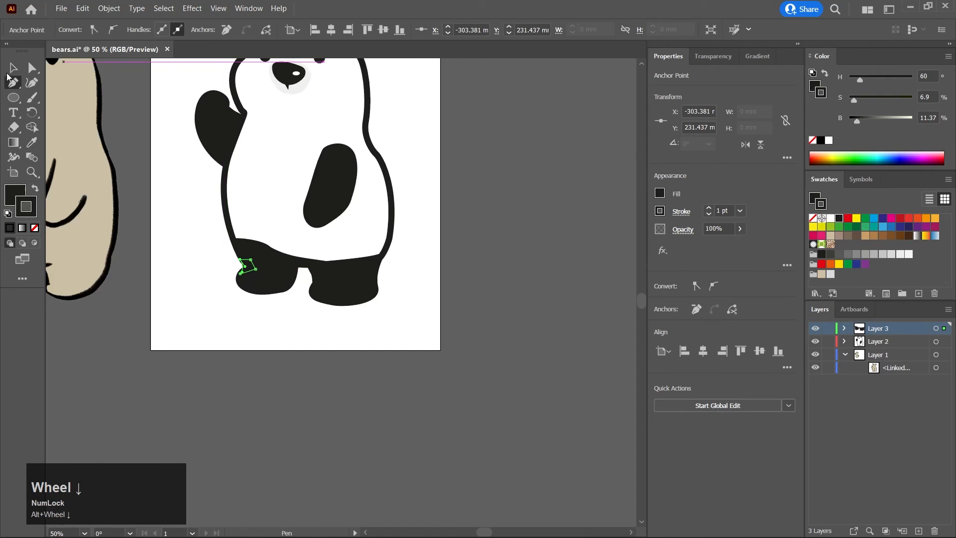
click(13, 67)
click(360, 371)
scroll(246, 293, up, 2)
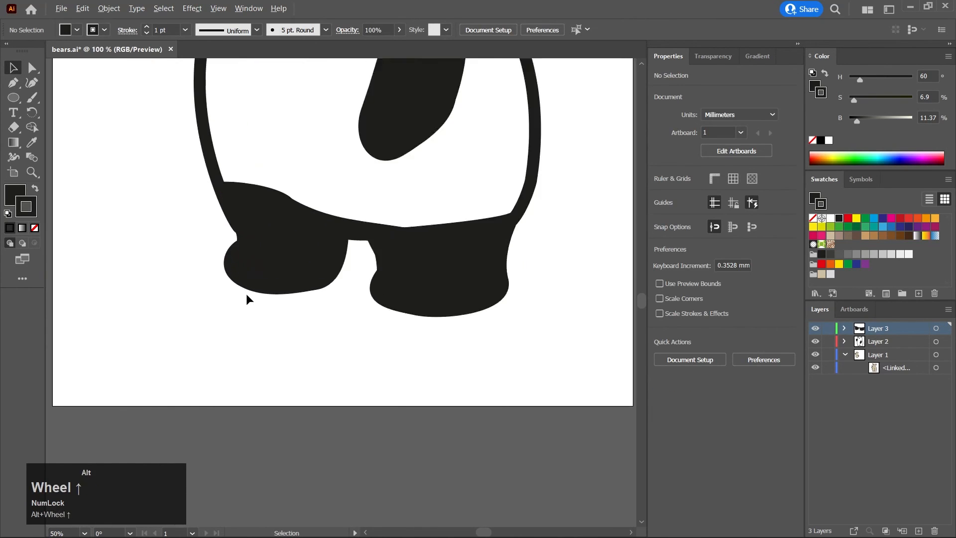
scroll(246, 294, up, 2)
click(271, 200)
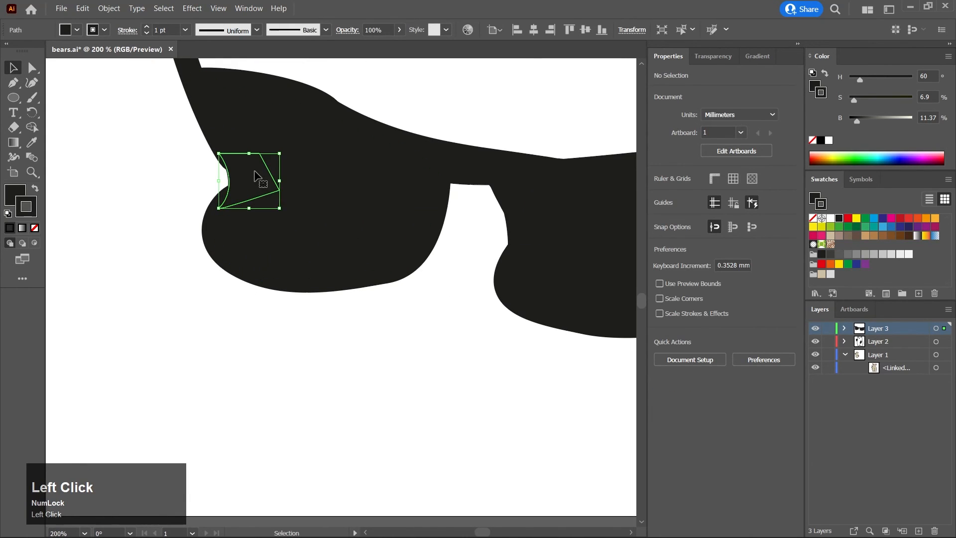
click(272, 204)
scroll(271, 204, down, 4)
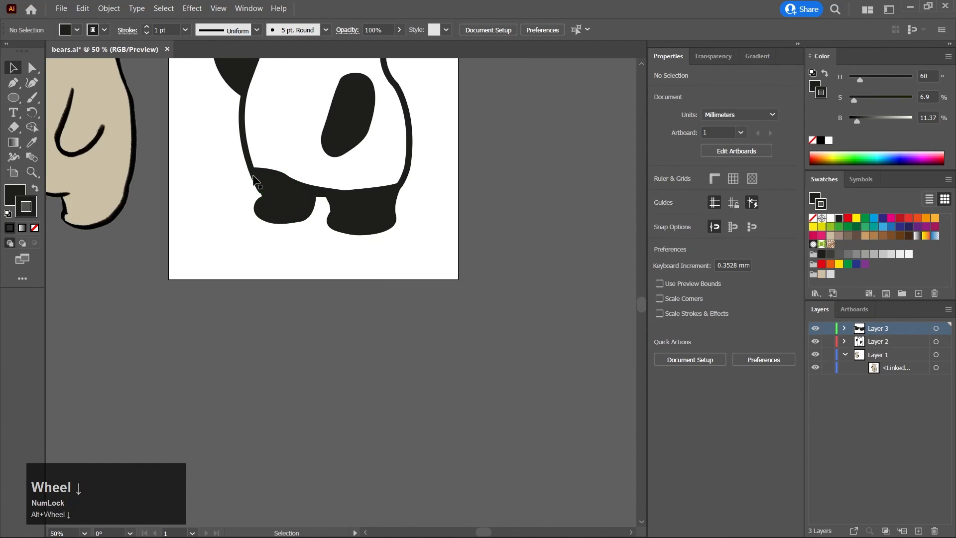
Nudge the body outline's anchor at the left leg's outer ankle slightly upward to smooth the notch, and deselect the outline
scroll(261, 192, up, 3)
click(258, 193)
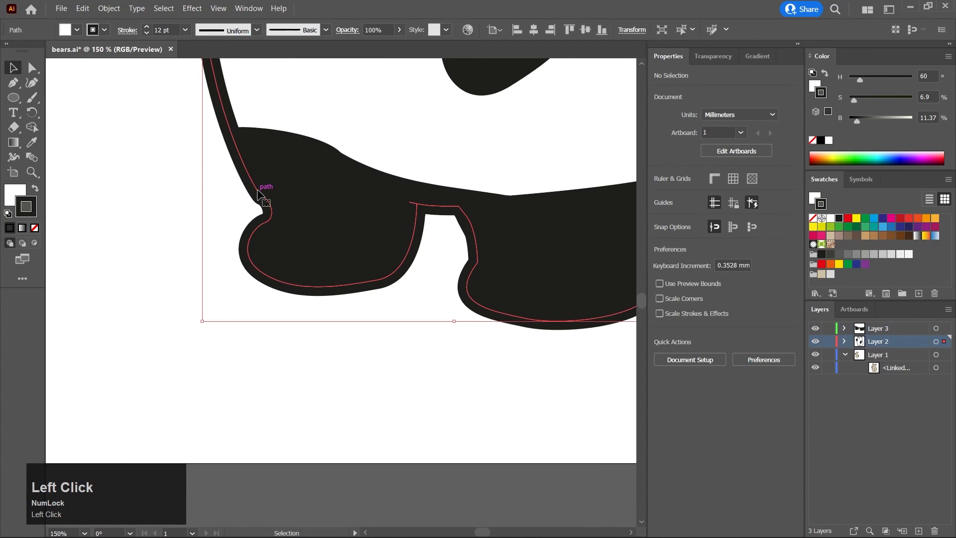
middle_click(257, 194)
scroll(320, 215, down, 4)
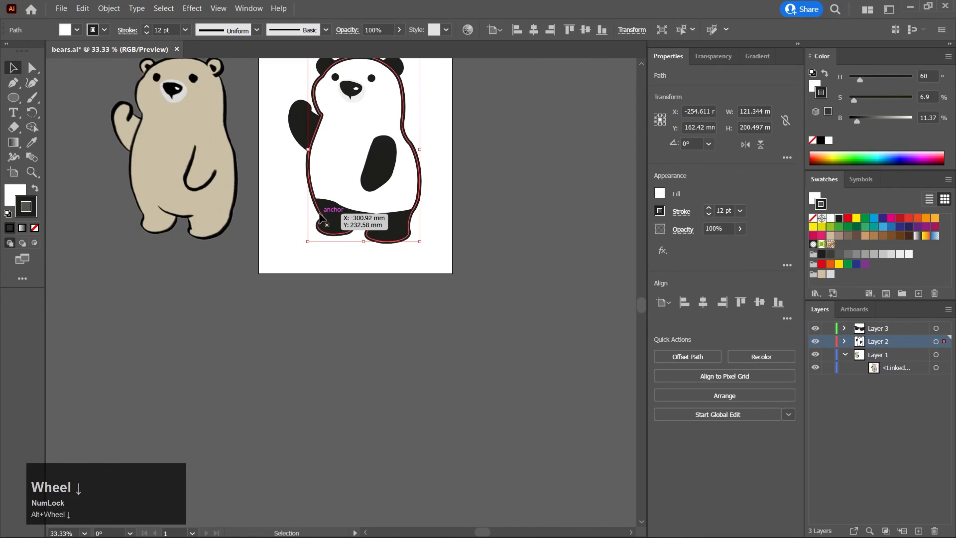
scroll(319, 217, up, 4)
click(31, 68)
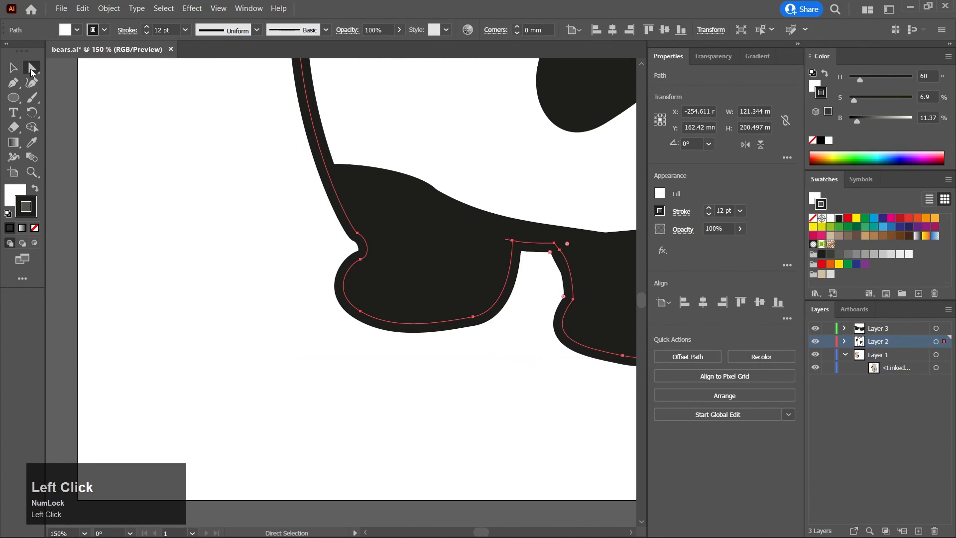
drag(360, 258, 366, 242)
scroll(366, 254, down, 6)
click(376, 345)
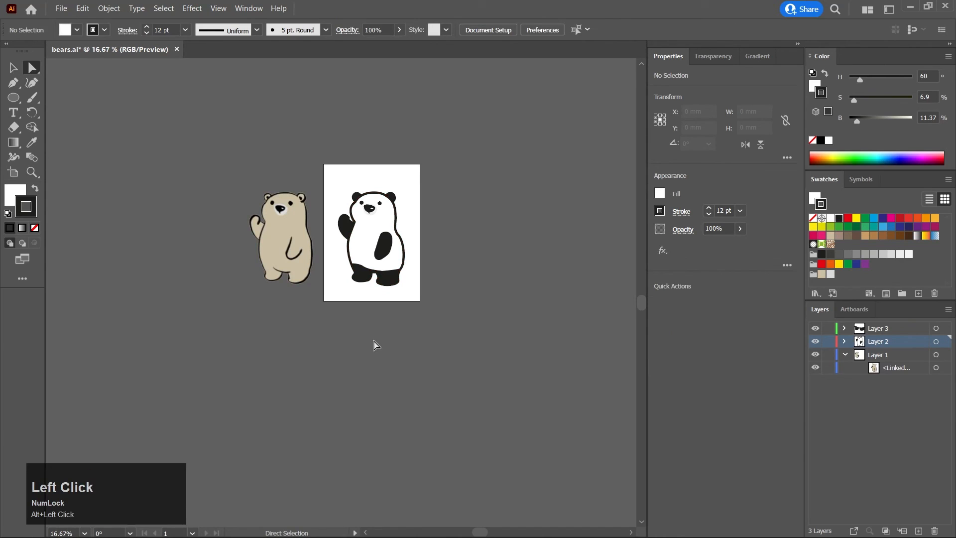
Reshape the left leg patch's upper edge into a fuller curve by adjusting the direction handle at its outer corner
scroll(358, 277, up, 4)
click(358, 251)
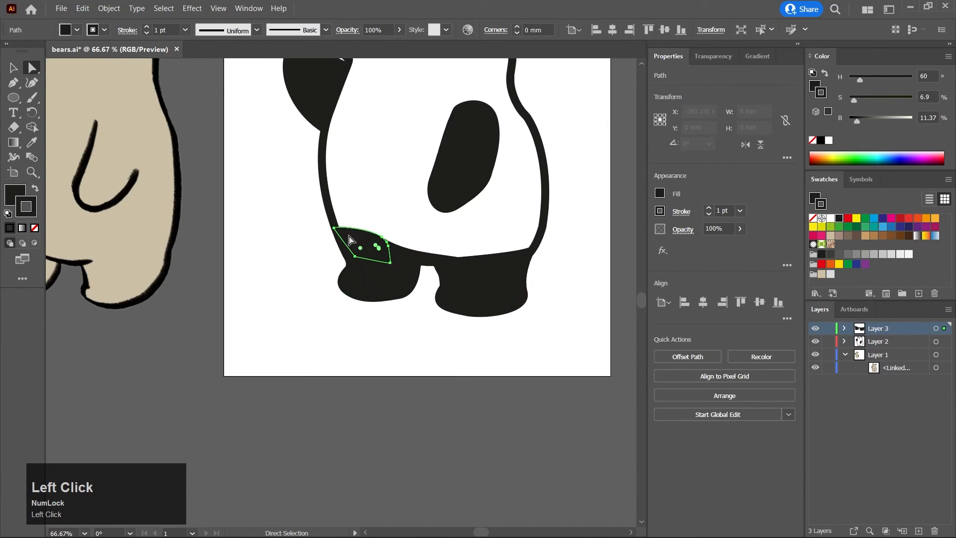
click(335, 228)
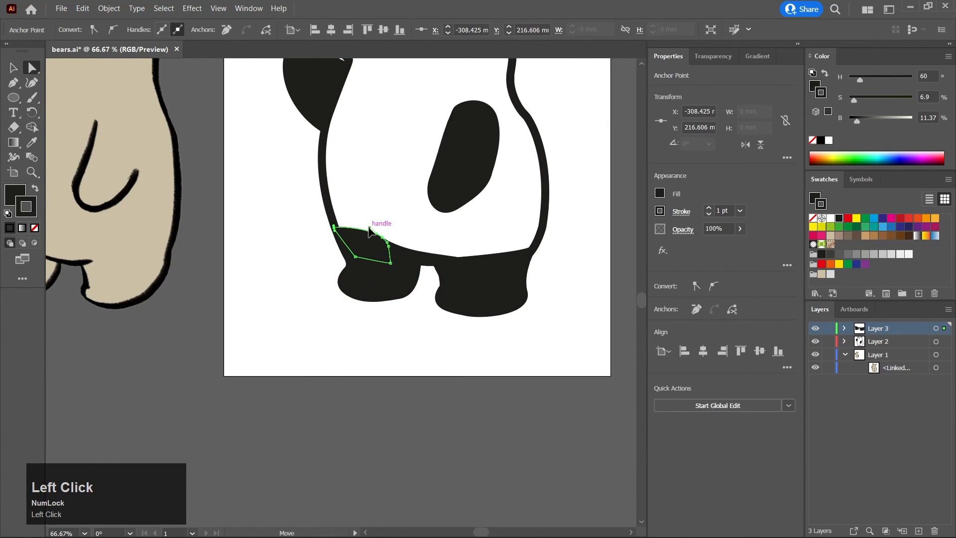
mouse_move(366, 230)
mouse_down()
mouse_move(348, 225)
mouse_move(355, 220)
mouse_up()
Round the corner in the right leg patch's upper edge so it flows smoothly into the crease, and deselect it
click(459, 260)
drag(458, 257, 458, 193)
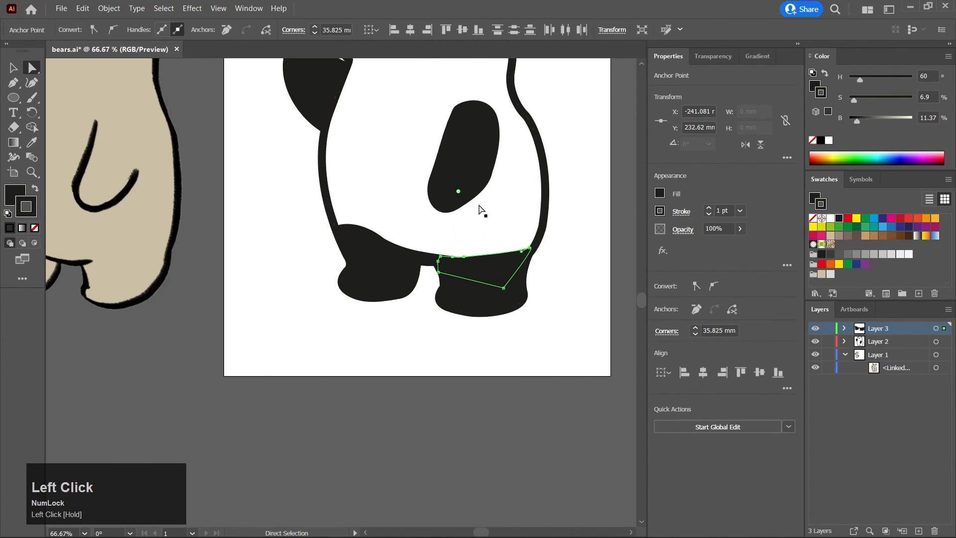
click(573, 313)
alt+scroll(532, 312, down, 5)
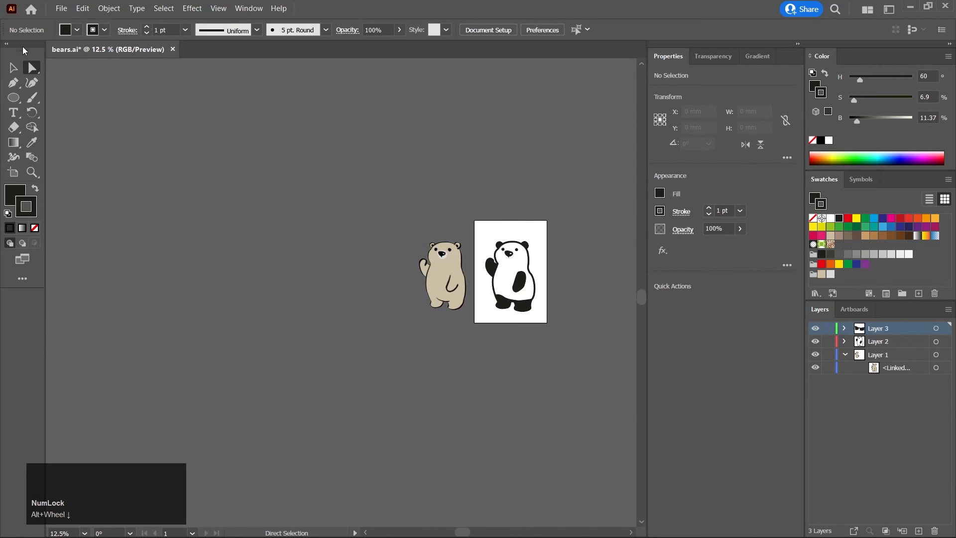
alt+scroll(536, 245, up, 3)
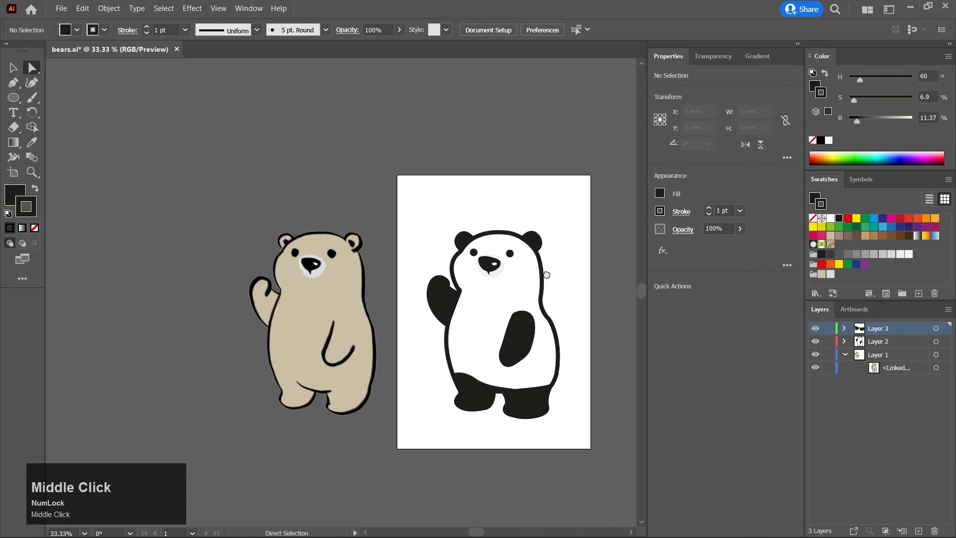
Enlarge the panda's right-hand eye into a dark oval about 14 mm wide and 11 mm high
alt+scroll(548, 277, up, 3)
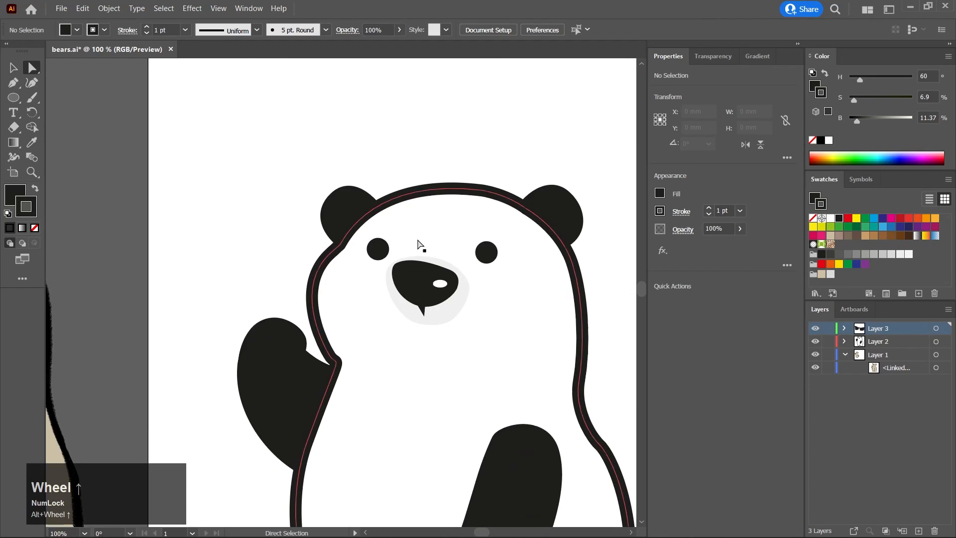
click(484, 251)
click(15, 67)
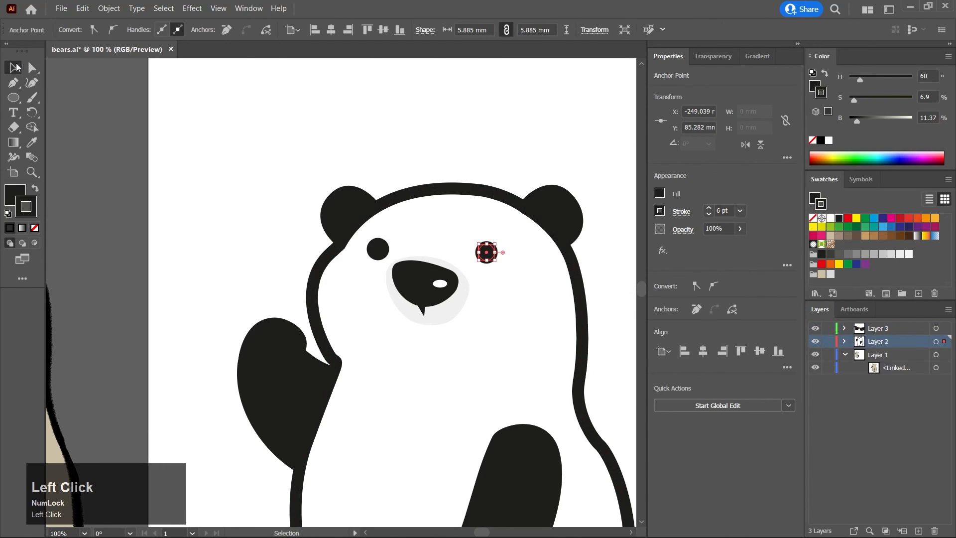
alt+shift+drag(496, 261, 464, 254)
key(ctrl+z)
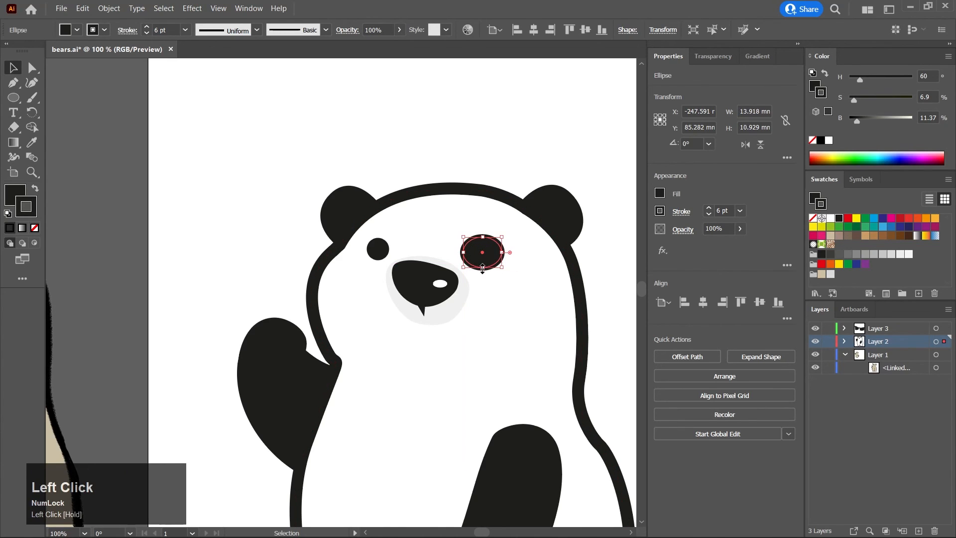
Enlarge the left-hand eye to about 14.8 × 12.2 mm and the right-hand eye to about 16 × 12.6 mm, and clear the selection
click(378, 249)
mouse_move(379, 243)
shift+mouse_down()
mouse_move(378, 230)
mouse_move(403, 244)
mouse_move(358, 244)
mouse_move(377, 252)
shift+mouse_up()
click(489, 259)
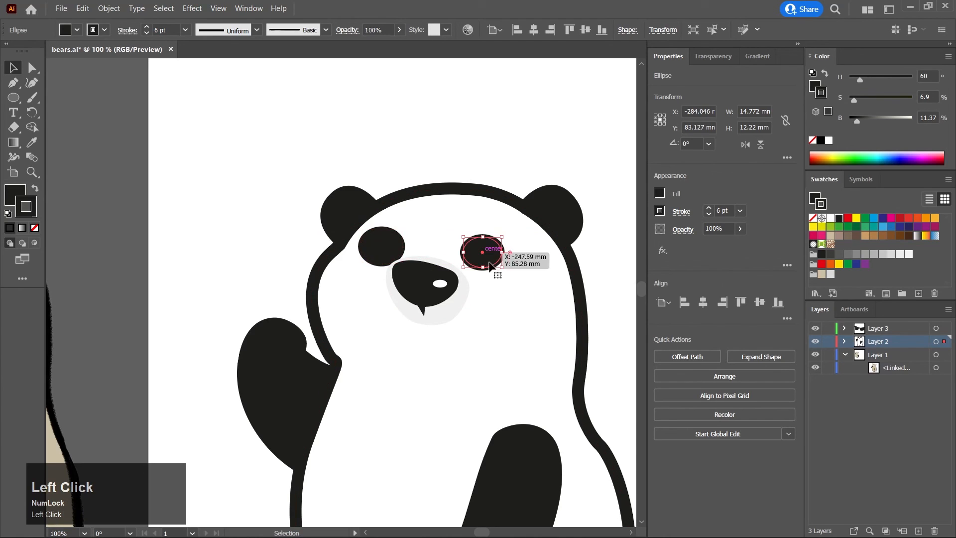
shift+drag(501, 268, 510, 275)
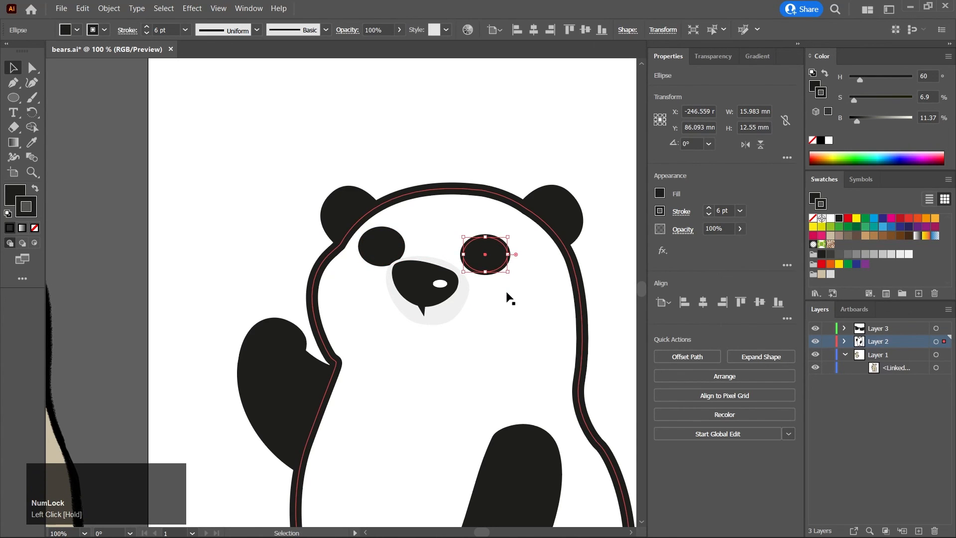
click(506, 292)
alt+scroll(227, 198, down, 2)
alt+scroll(227, 198, down, 1)
middle_click(204, 223)
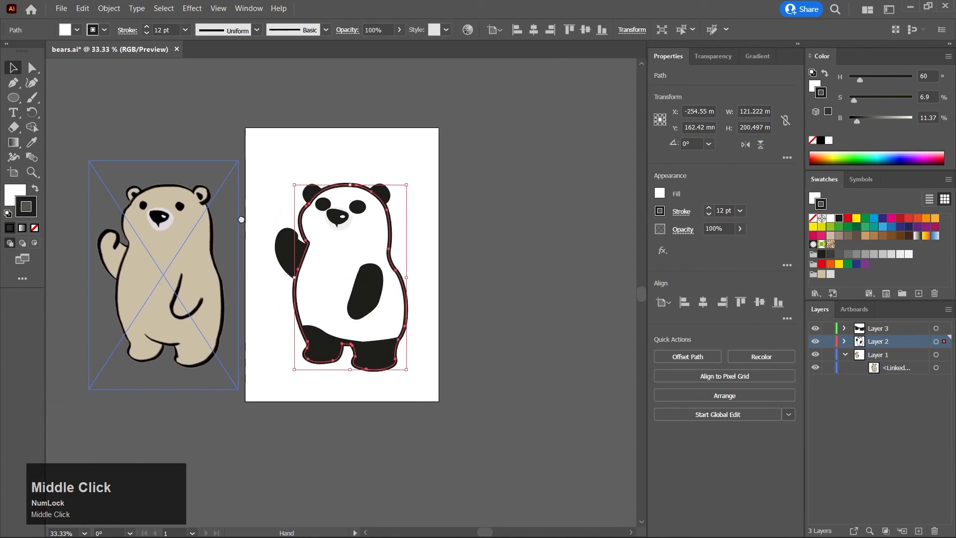
click(206, 134)
Export artboard 1 as a PNG named bears using artboards, replacing the existing bears_bearr.png
click(61, 9)
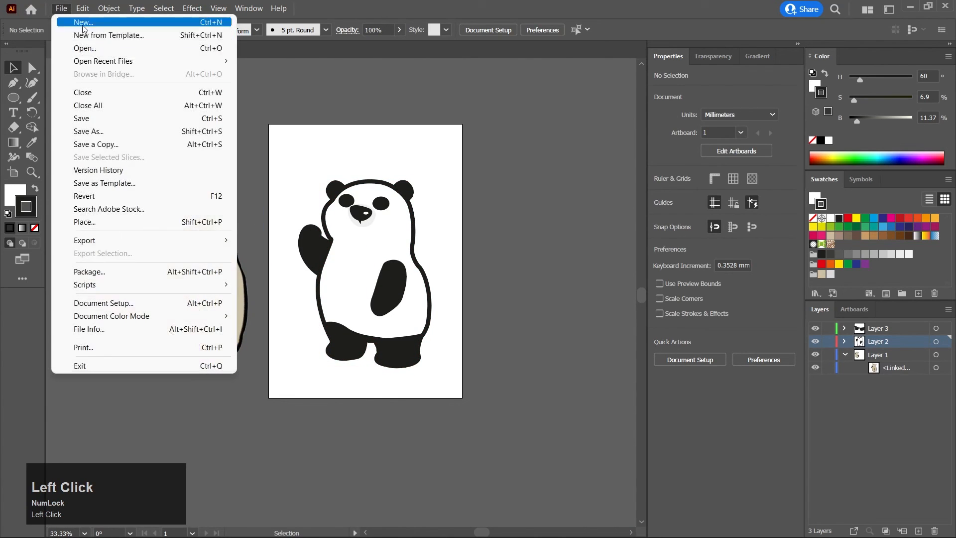
mouse_move(122, 240)
click(264, 253)
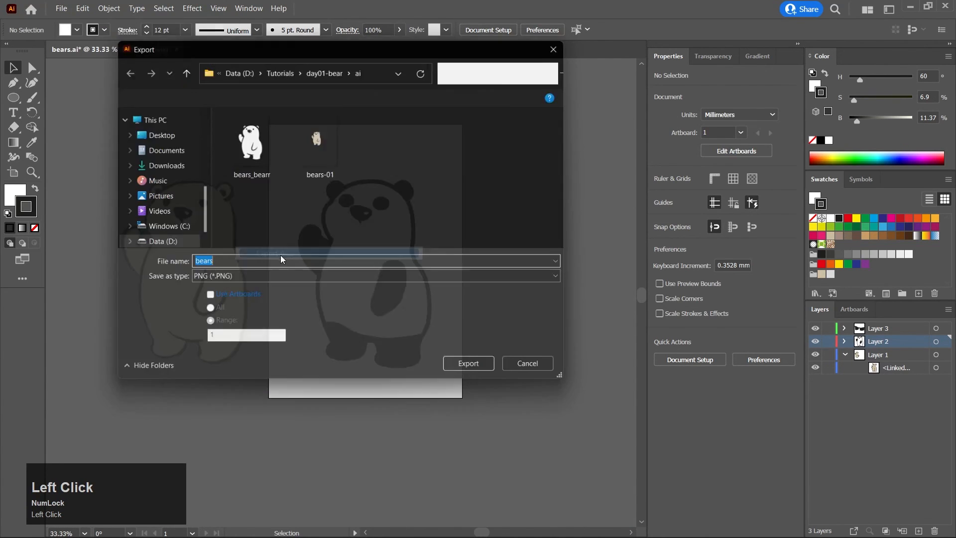
click(212, 301)
click(475, 373)
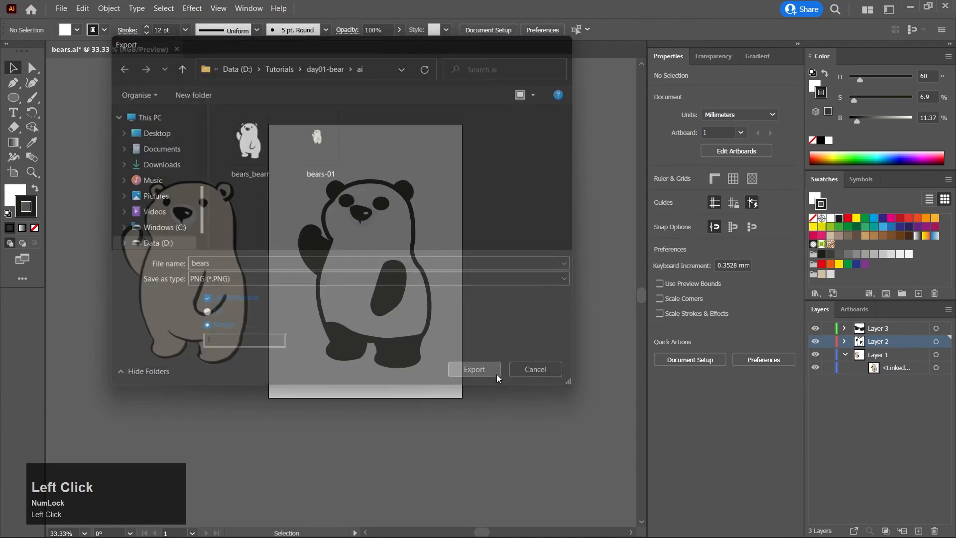
click(435, 367)
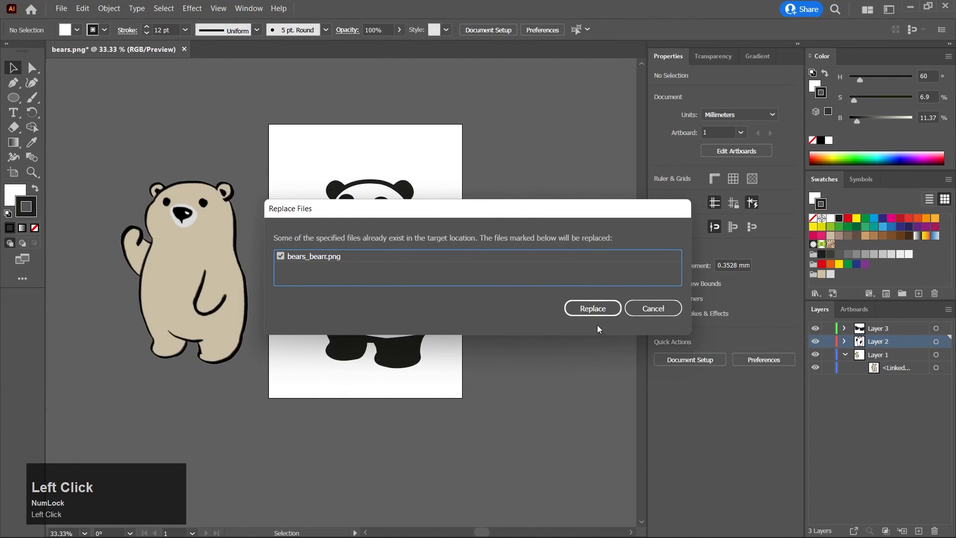
click(595, 312)
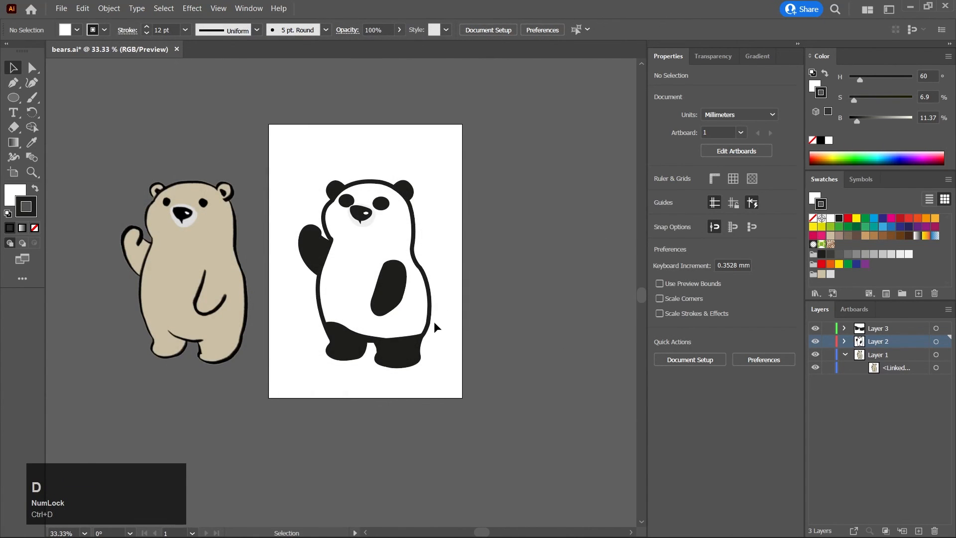
Save the bears.ai document with the finished panda
scroll(437, 321, down, 2)
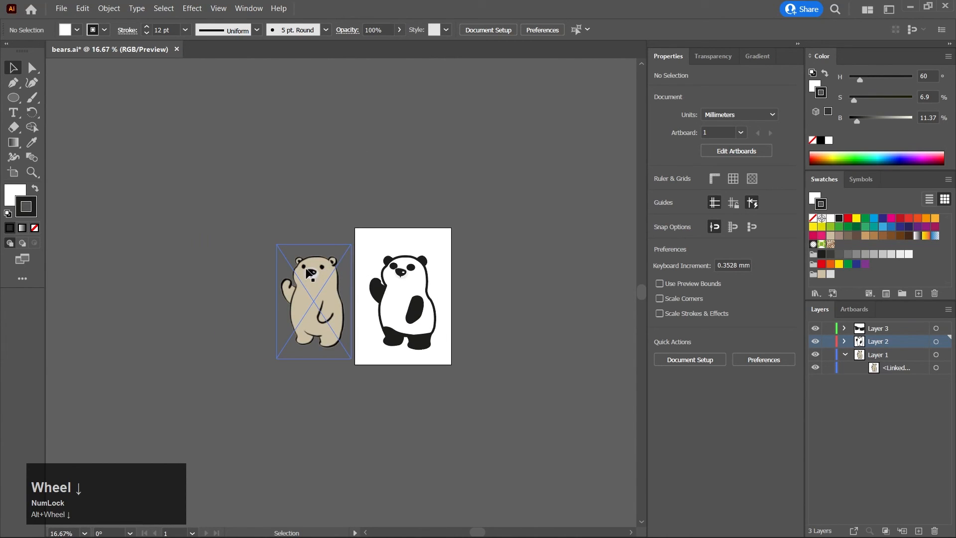
key(ctrl+s)
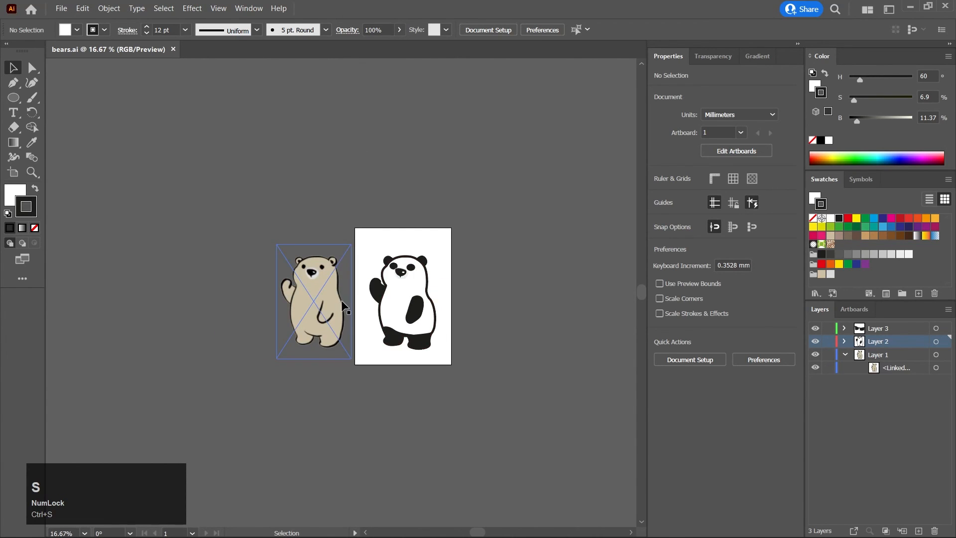
drag(463, 379, 451, 358)
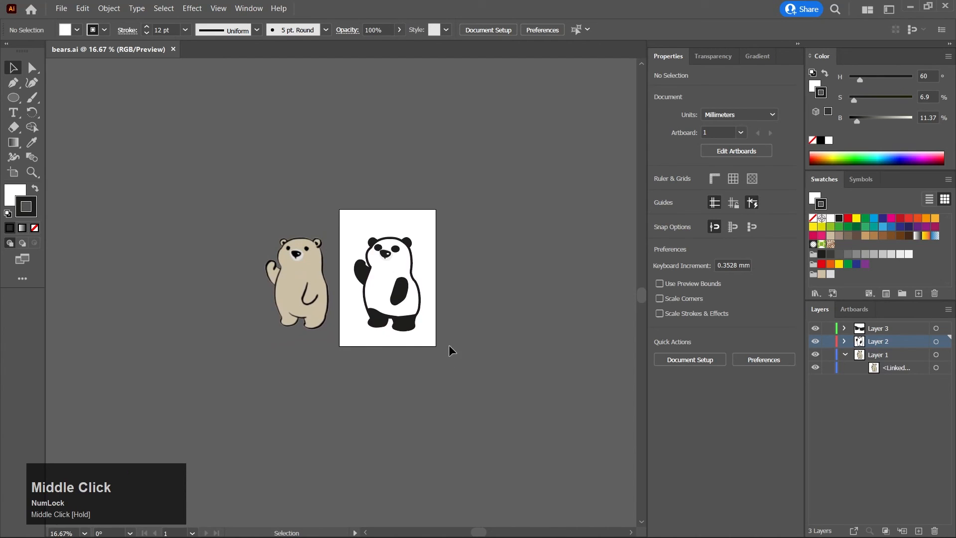